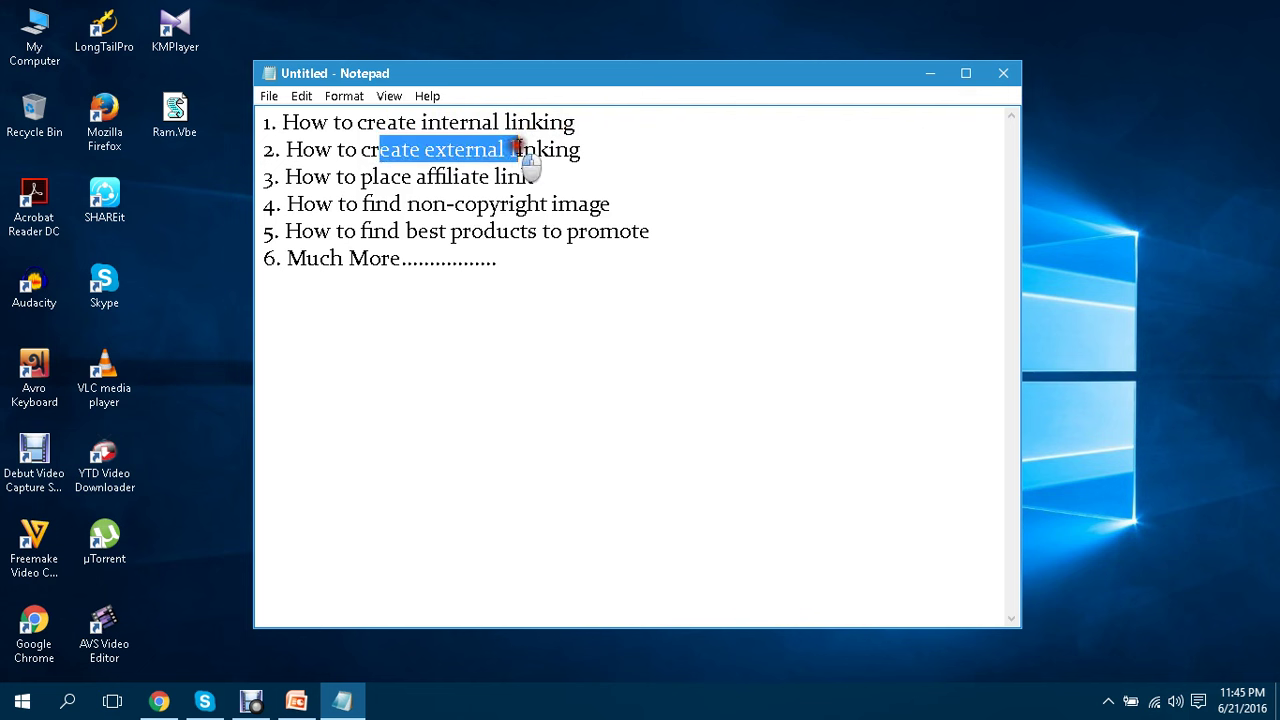
Review the listed tutorial topics, from creating external linking through finding the best products to promote.
click(580, 149)
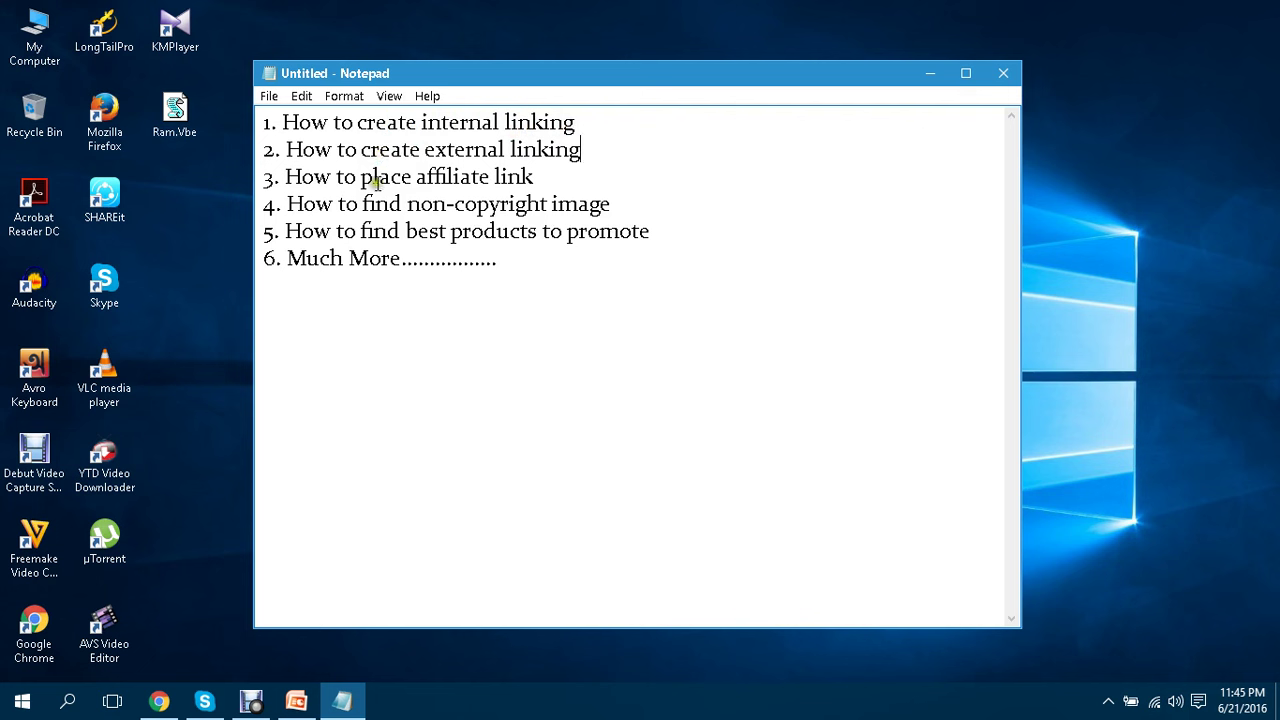
drag(370, 177, 478, 176)
click(521, 172)
drag(362, 205, 530, 192)
click(536, 194)
shift+click(433, 206)
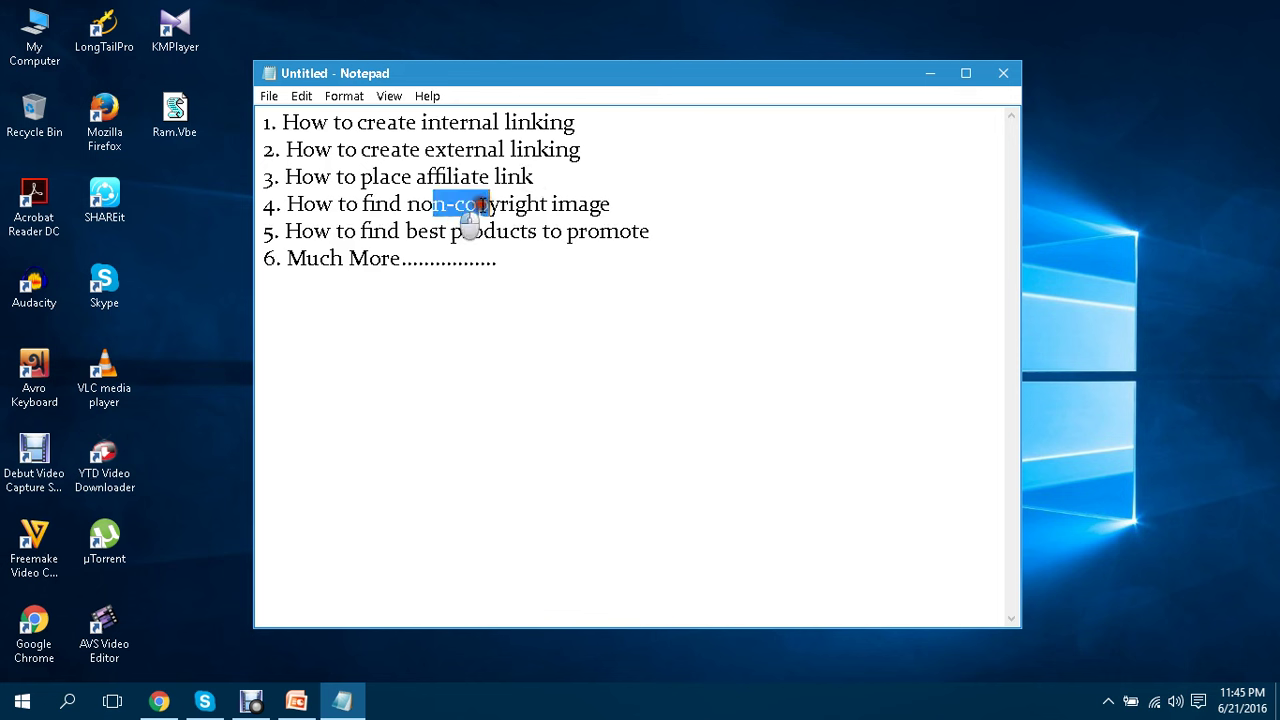
click(567, 197)
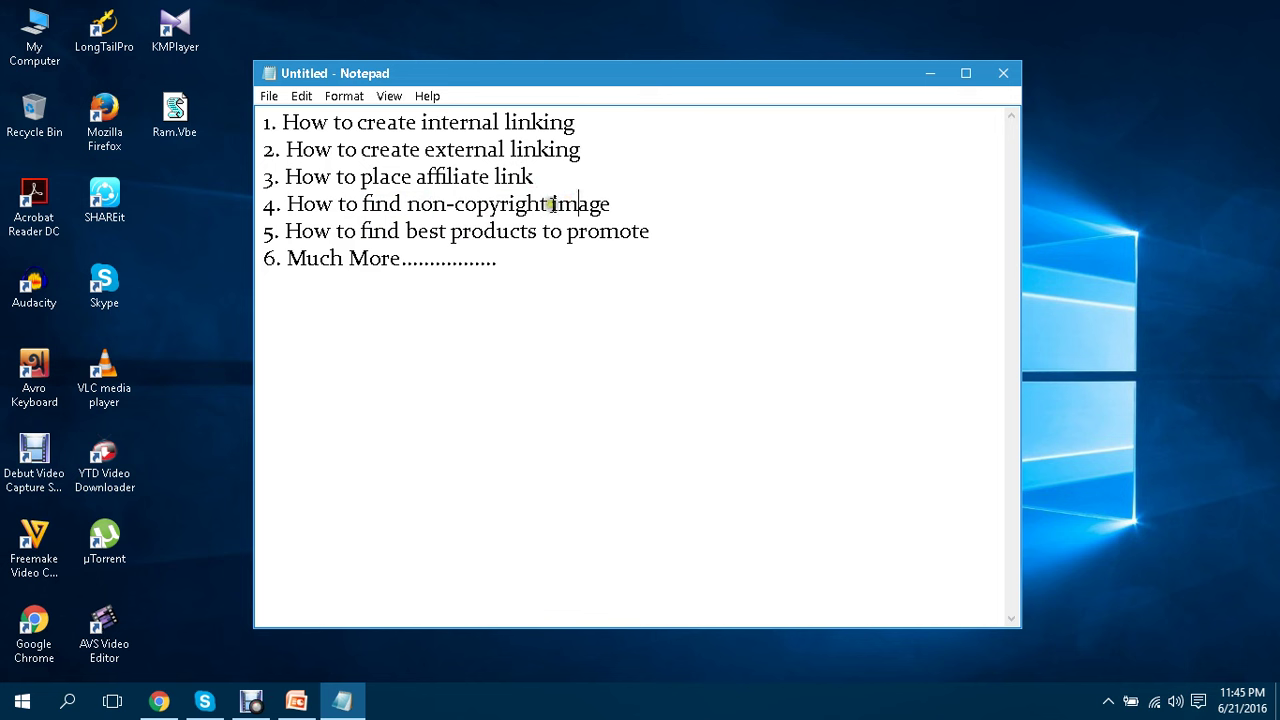
drag(360, 231, 491, 231)
click(586, 240)
Switch to Chrome and sign in to Google with the Optional Mail account, entering the account password.
click(159, 701)
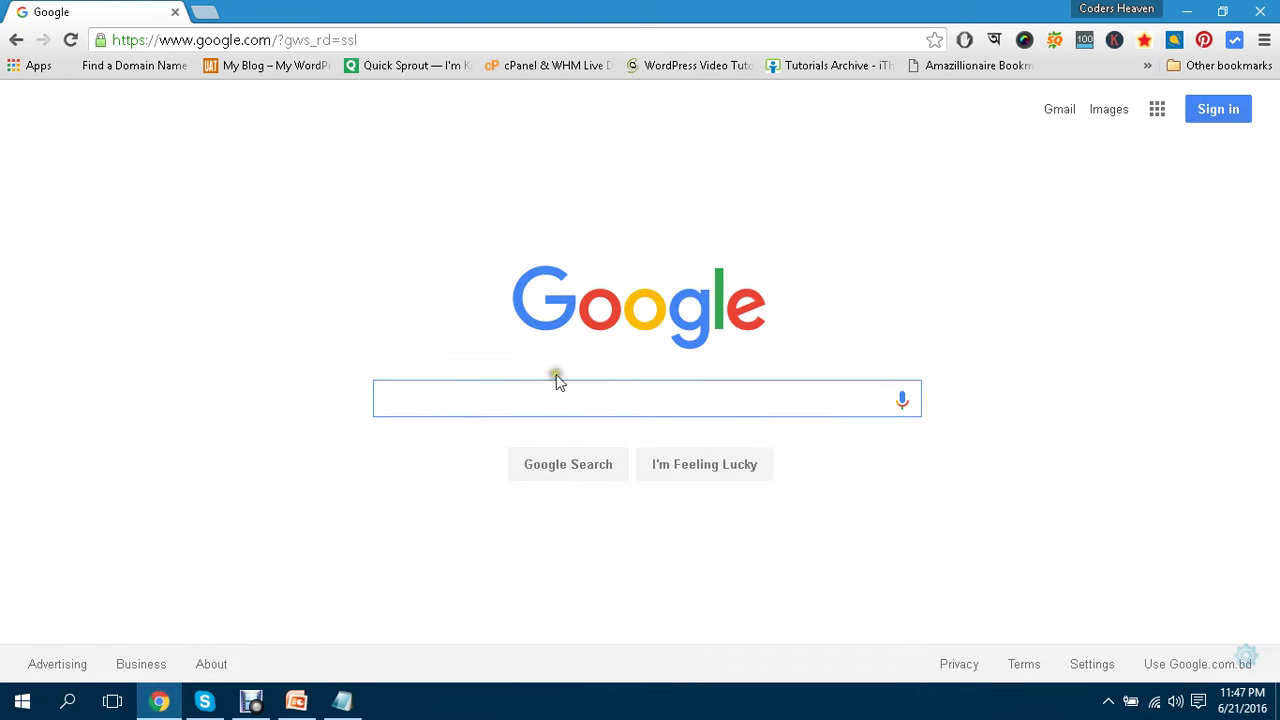
click(1209, 118)
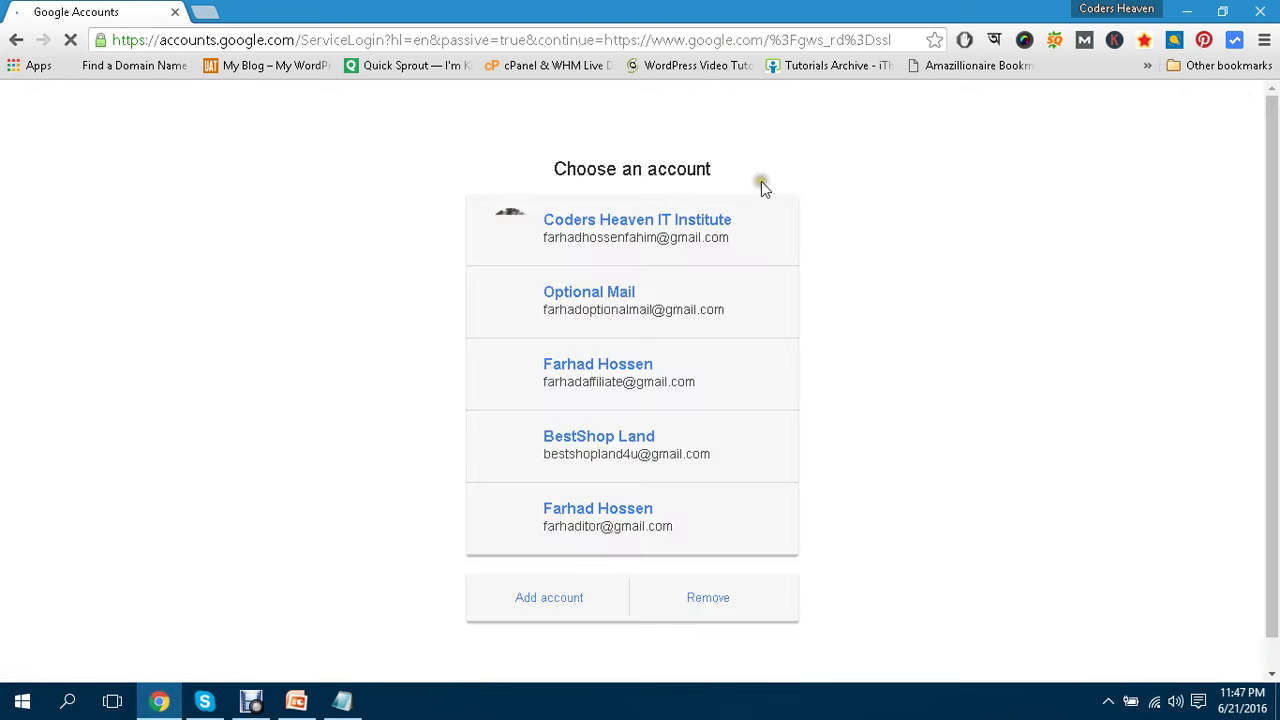
click(603, 291)
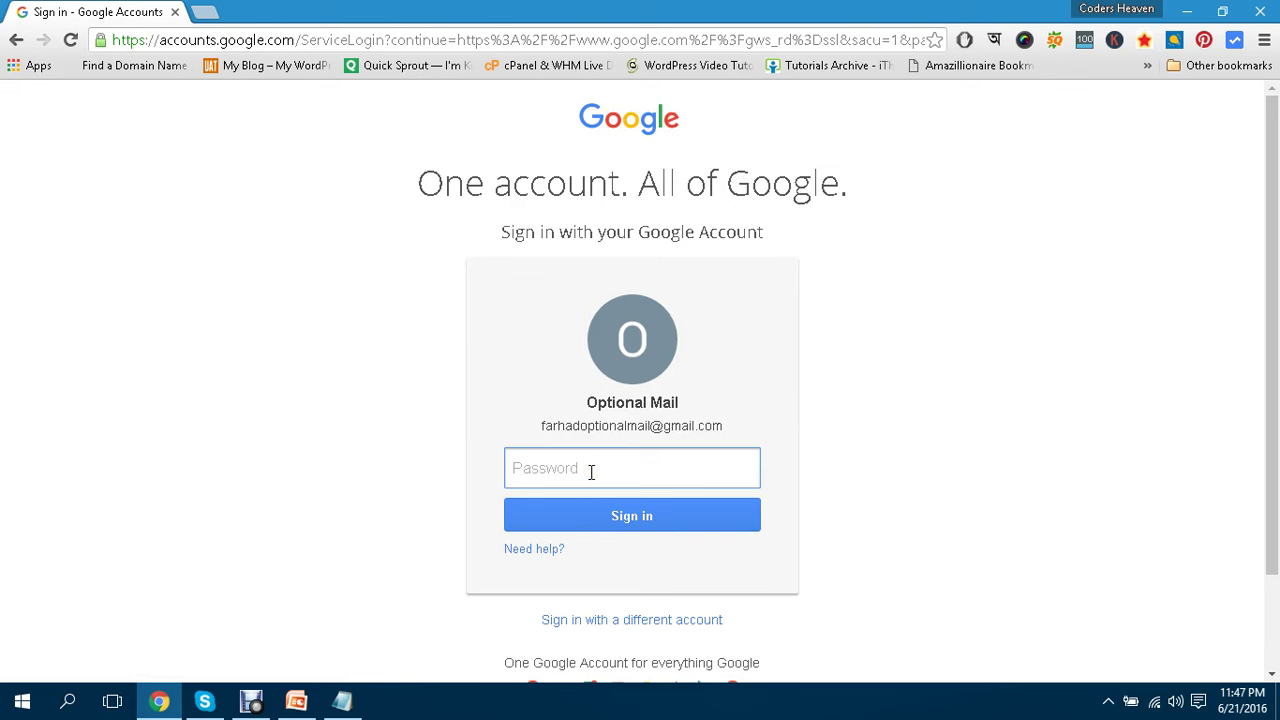
text(********)
key(Return)
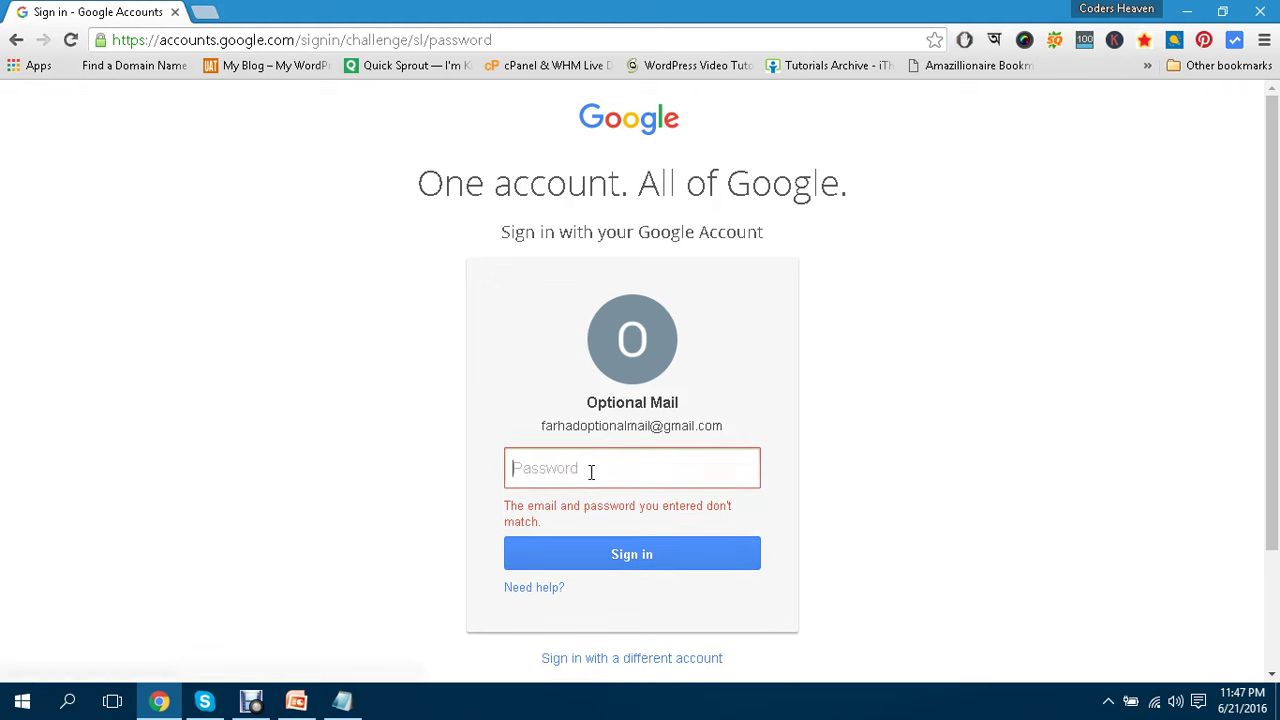
text(*)
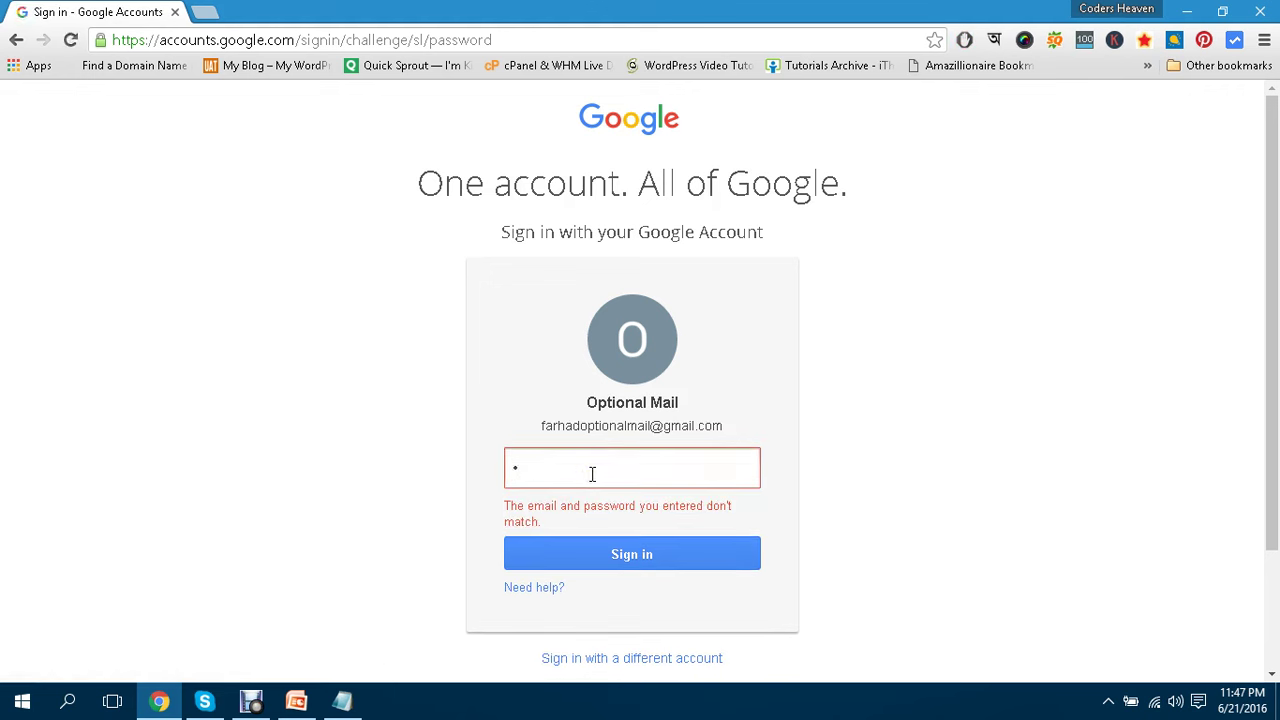
text(********)
key(Return)
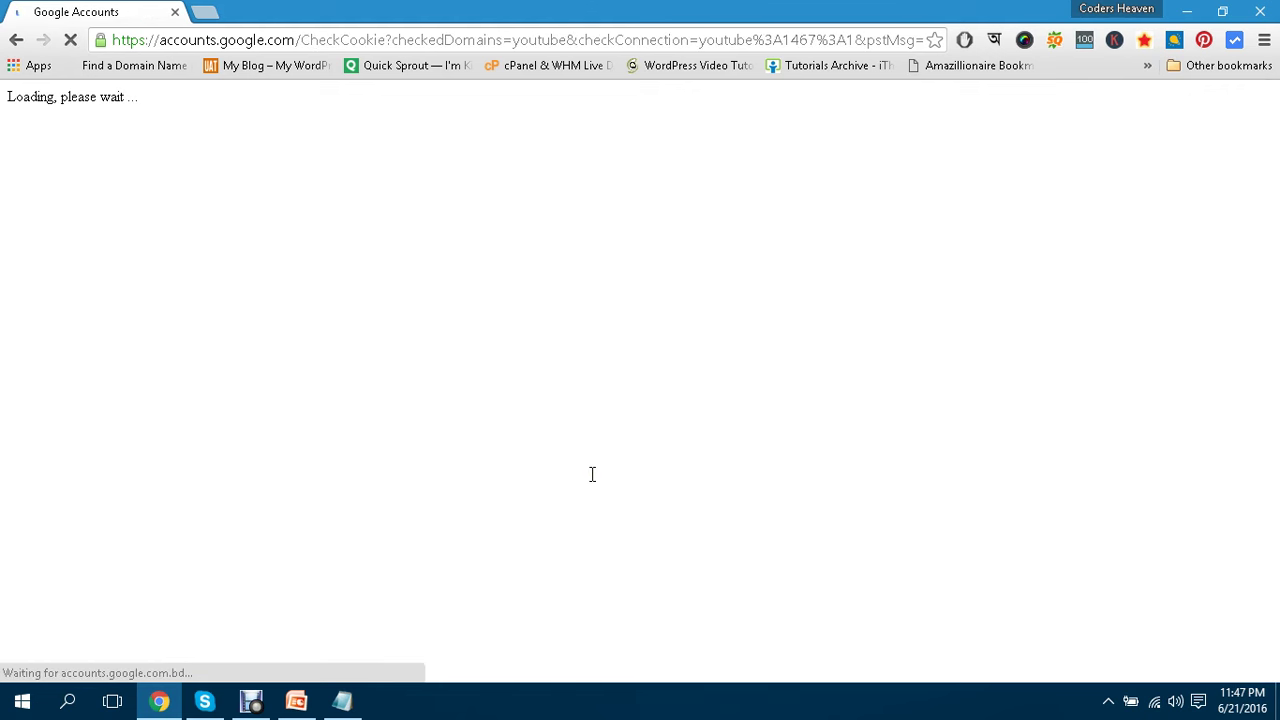
Go to blogger.com in the current browser tab.
click(575, 42)
text(blogger.com)
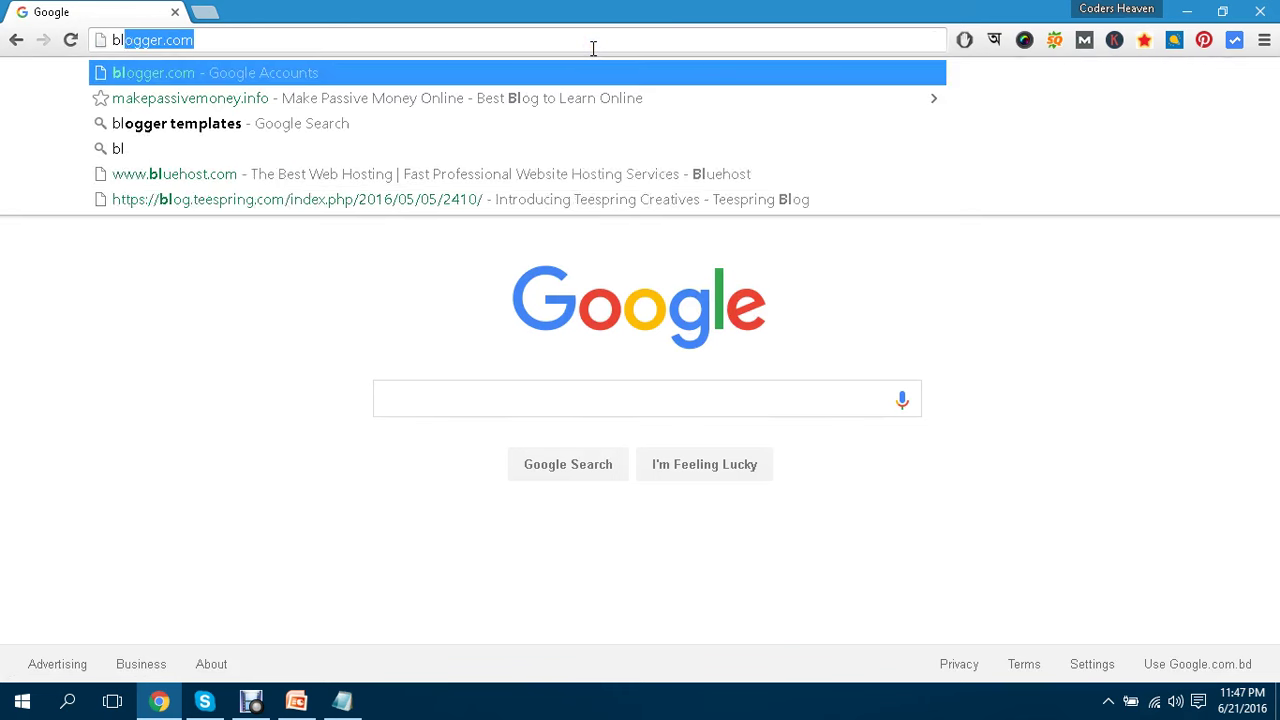
key(Return)
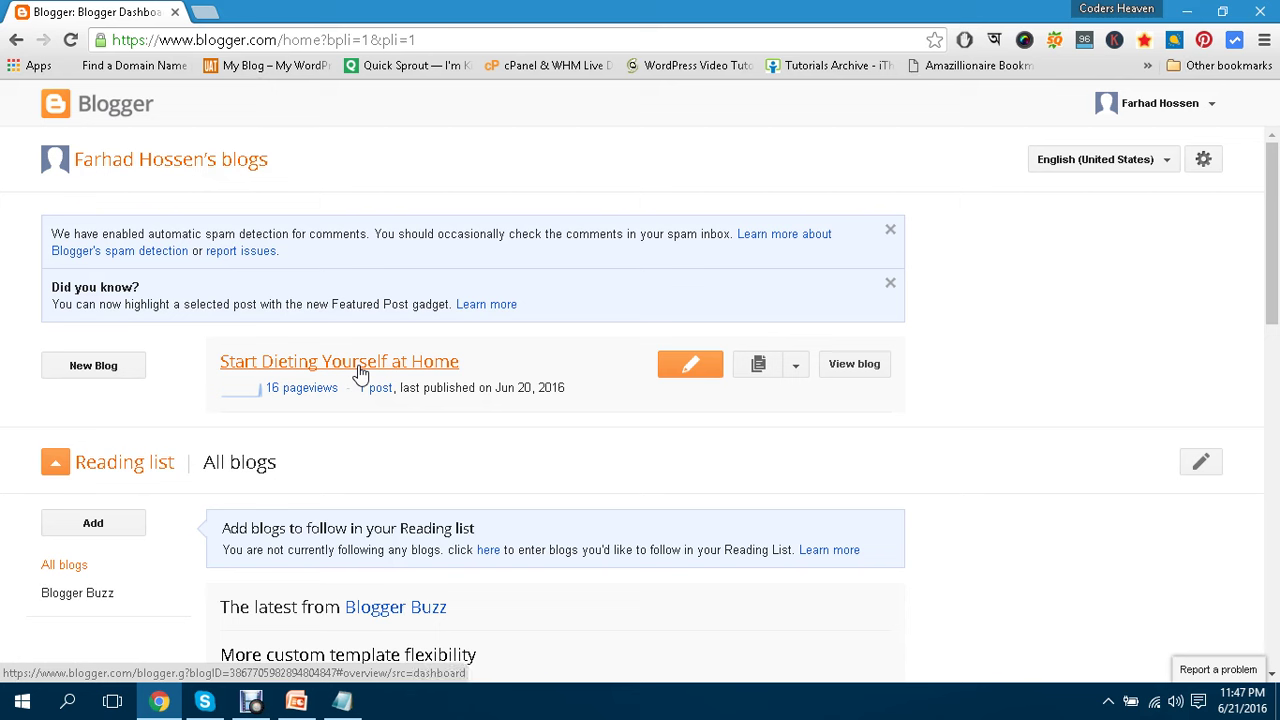
View the live Start Dieting Yourself at Home blog and examine its layout and navigation menu, including the Drop Down entries.
click(855, 370)
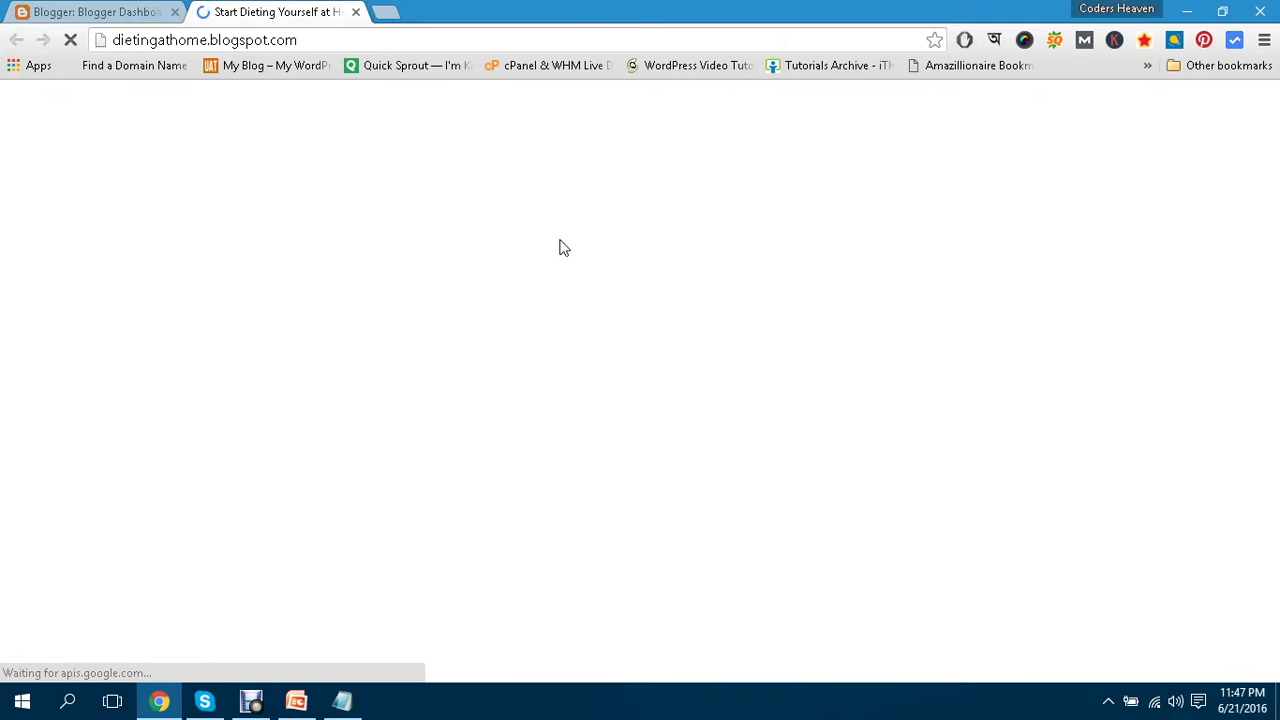
scroll(561, 247, down, 6)
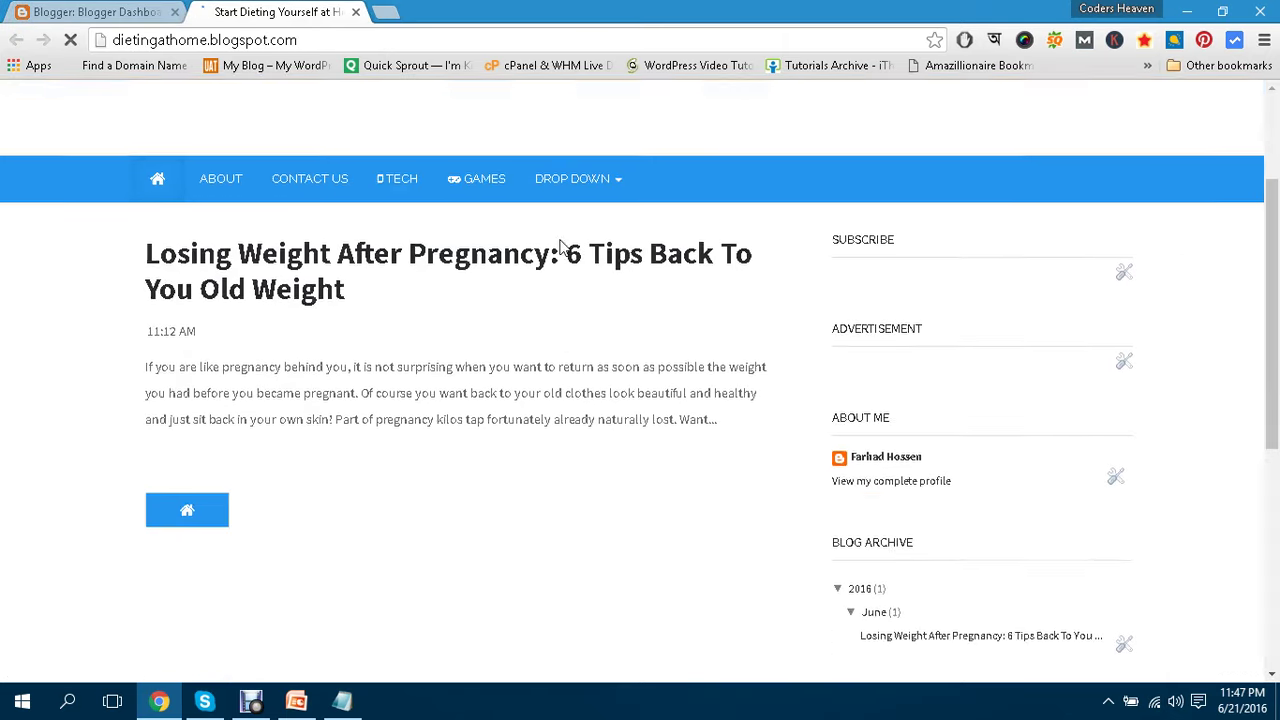
scroll(561, 247, up, 5)
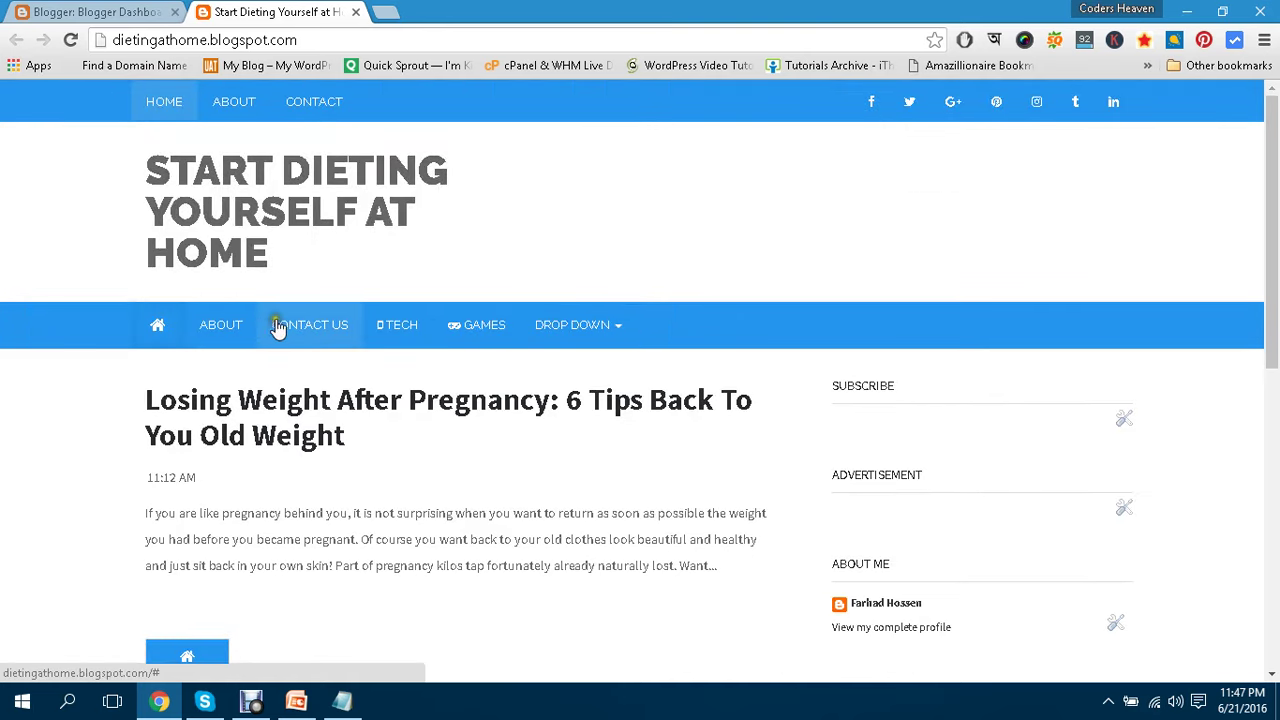
click(590, 326)
click(249, 337)
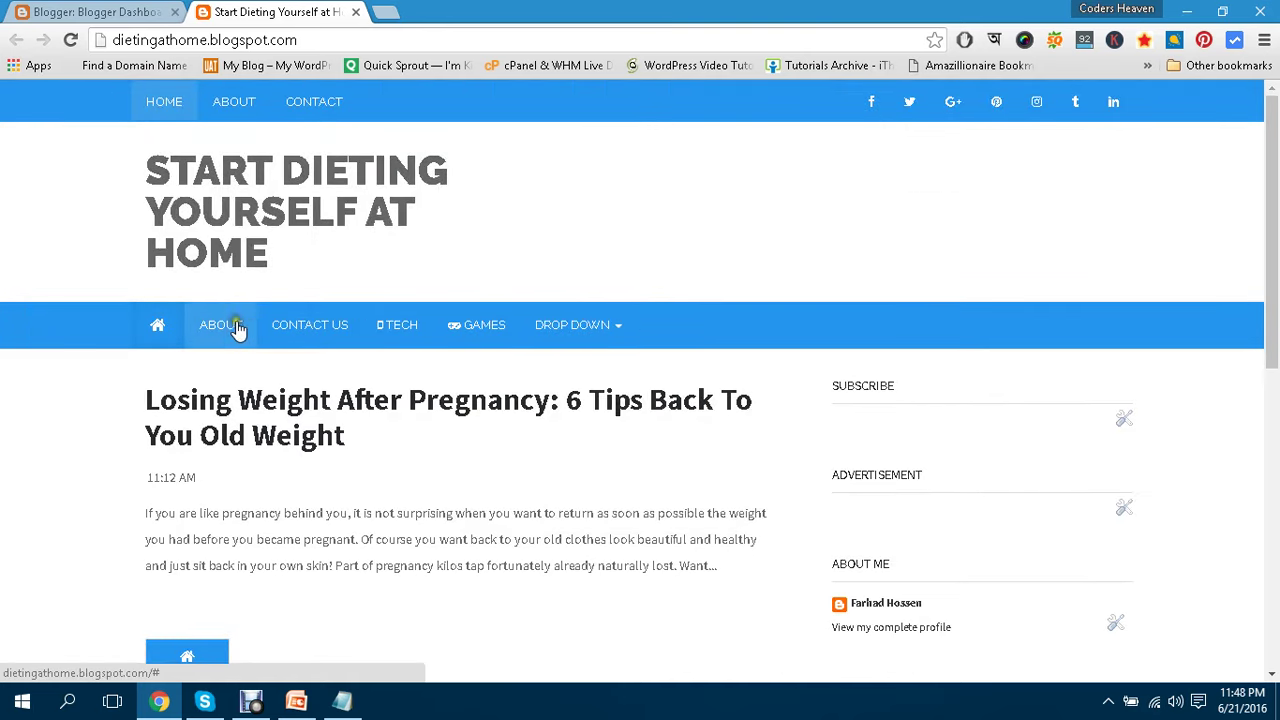
click(588, 326)
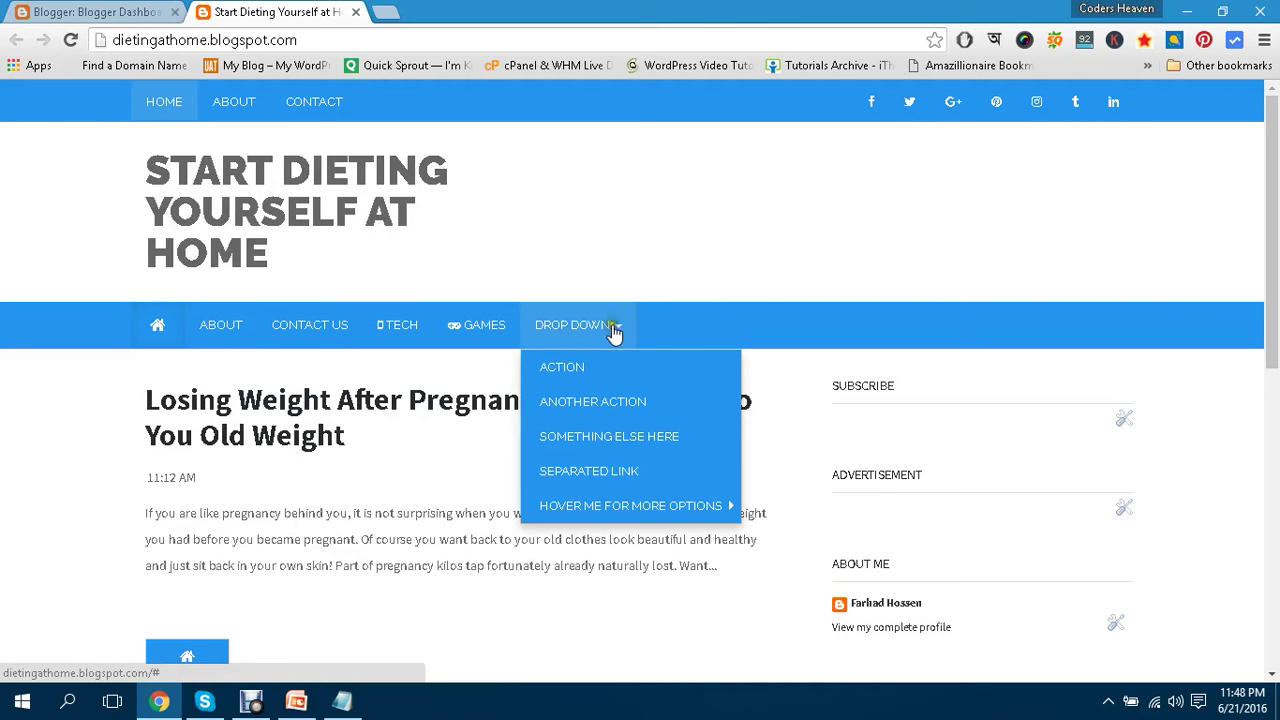
click(151, 323)
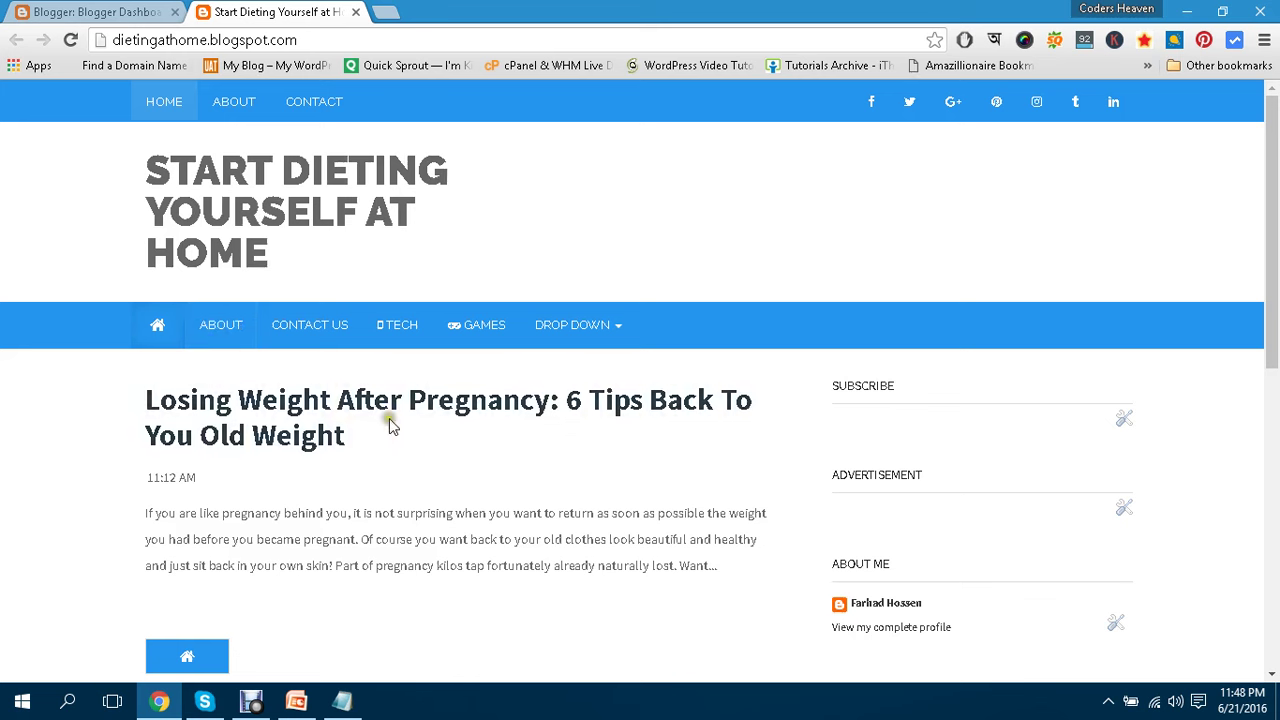
click(585, 326)
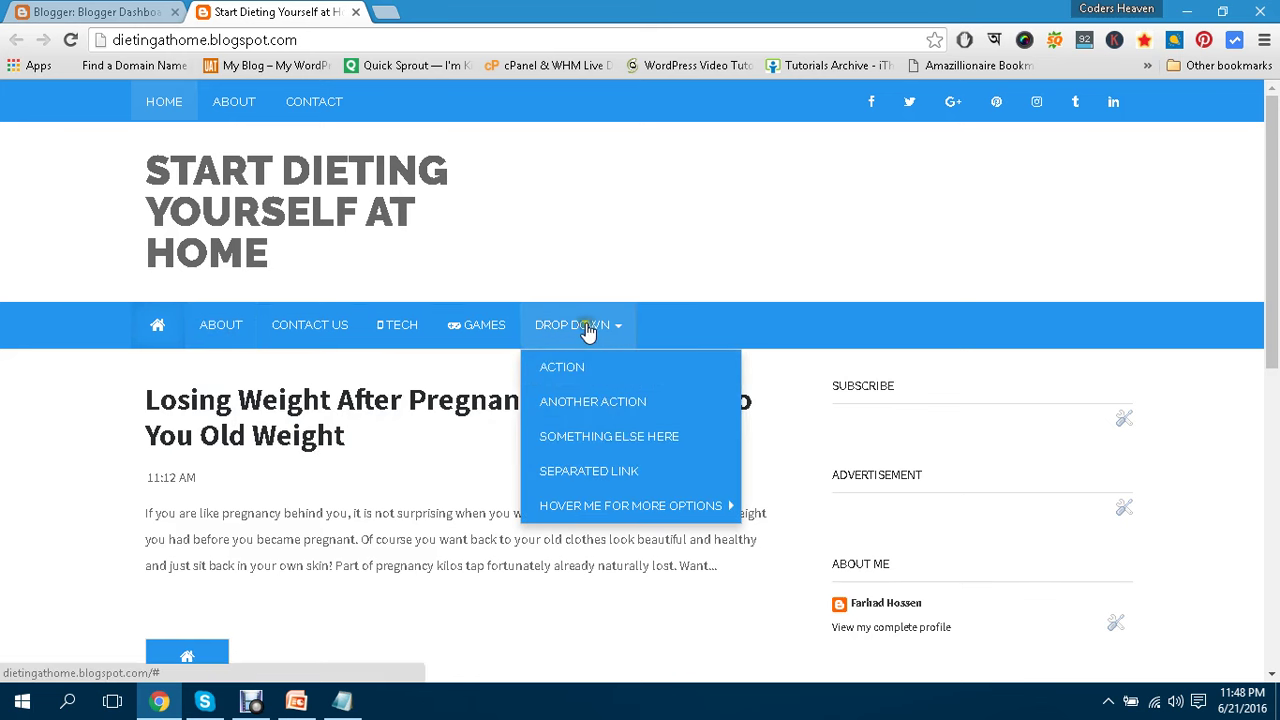
Open google.com in a new browser tab.
click(383, 12)
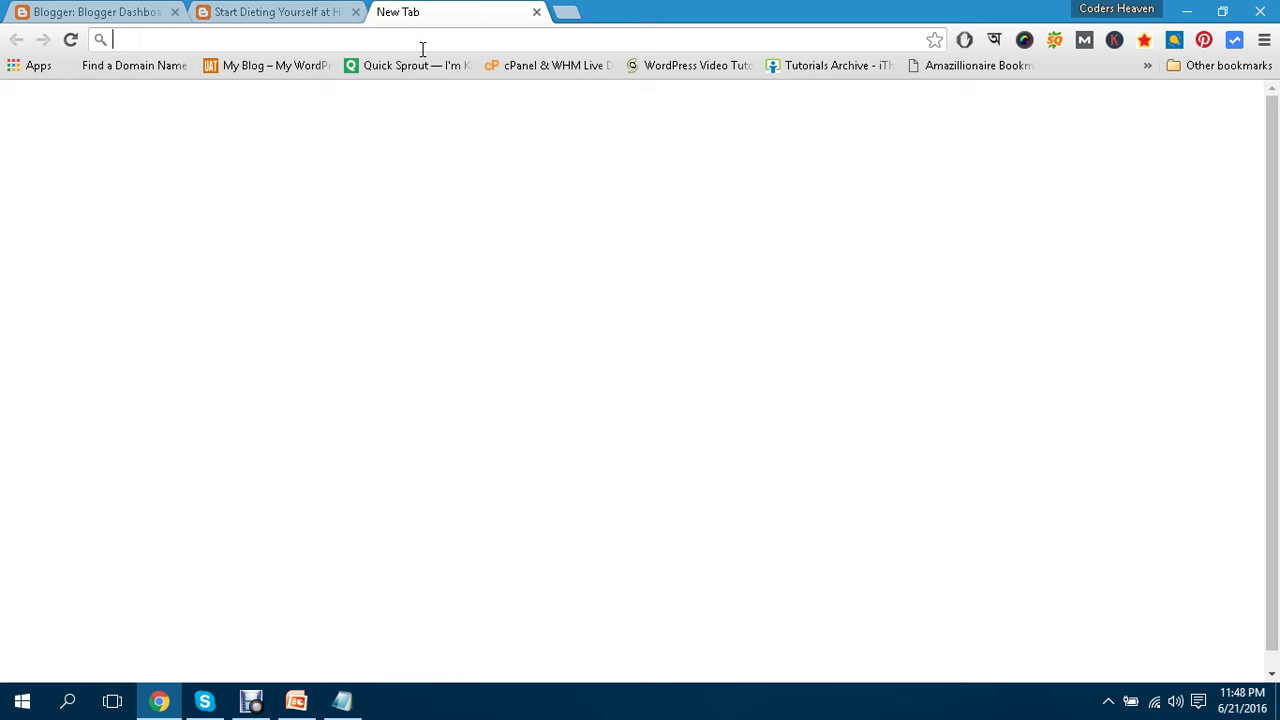
text(google.com)
key(Return)
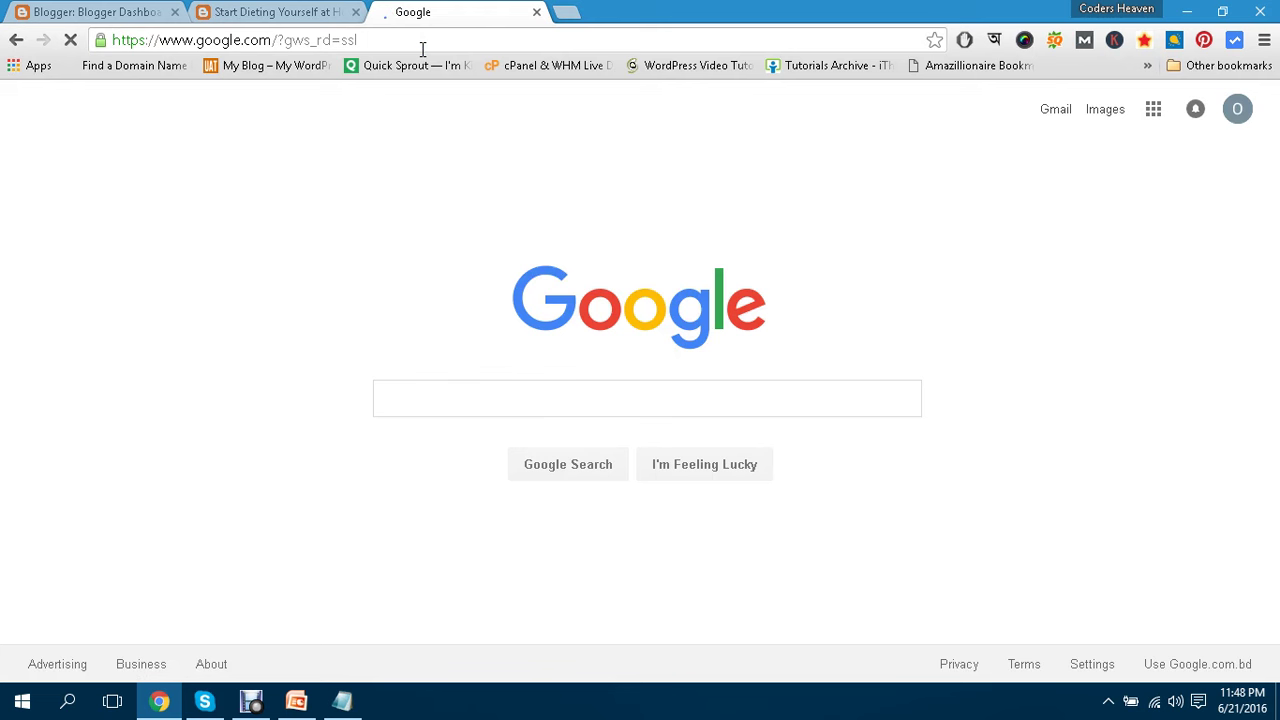
Search Google for "blogger templates" and open the gooyaabitemplates.com result.
click(540, 397)
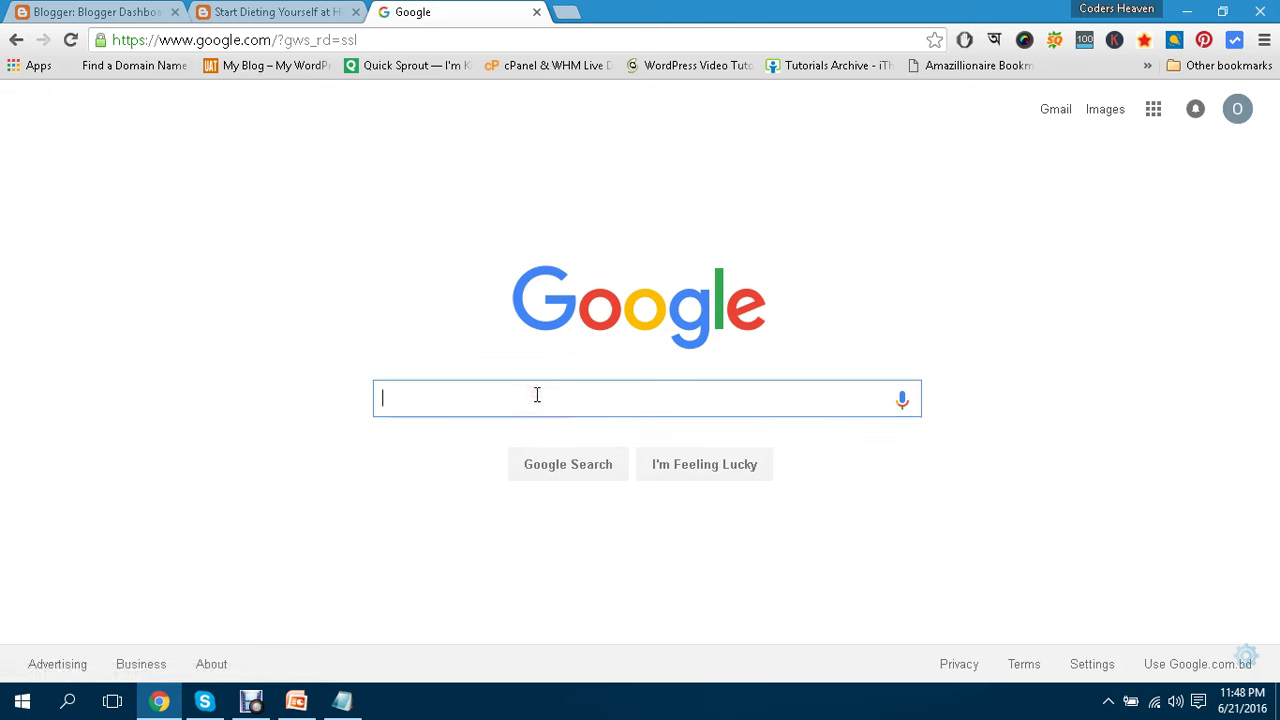
text(blogger th)
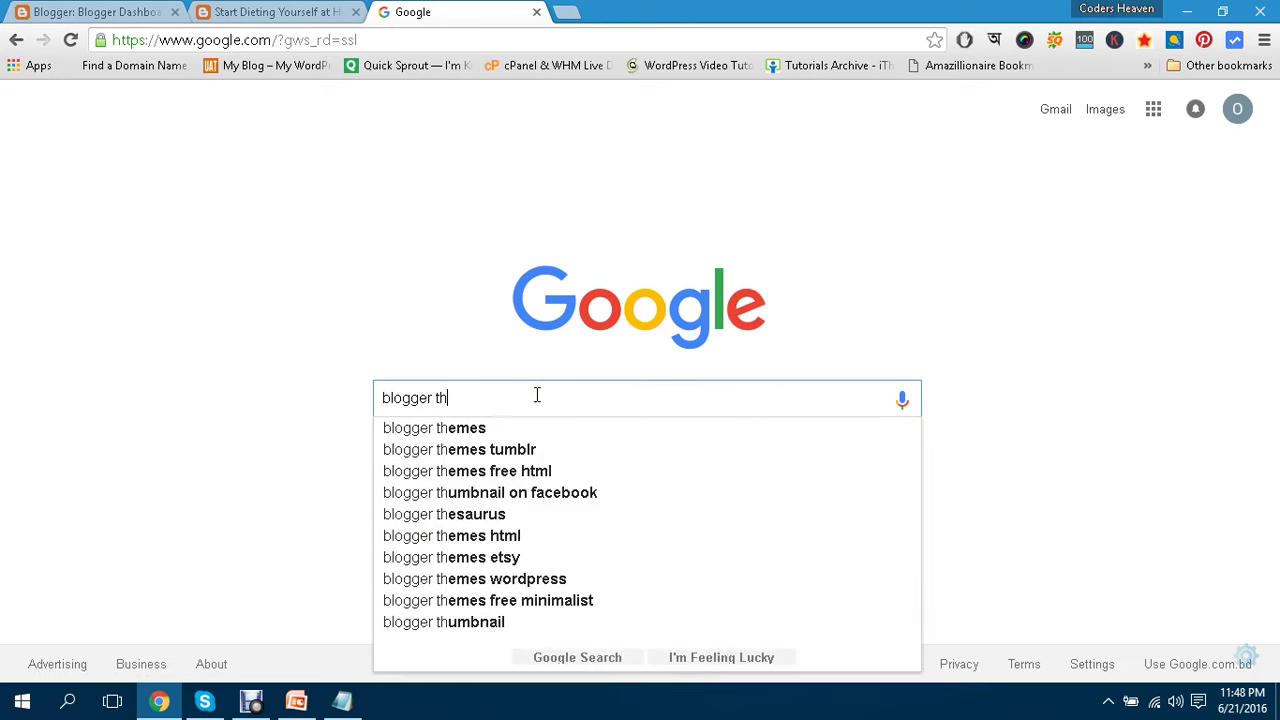
key(BackSpace)
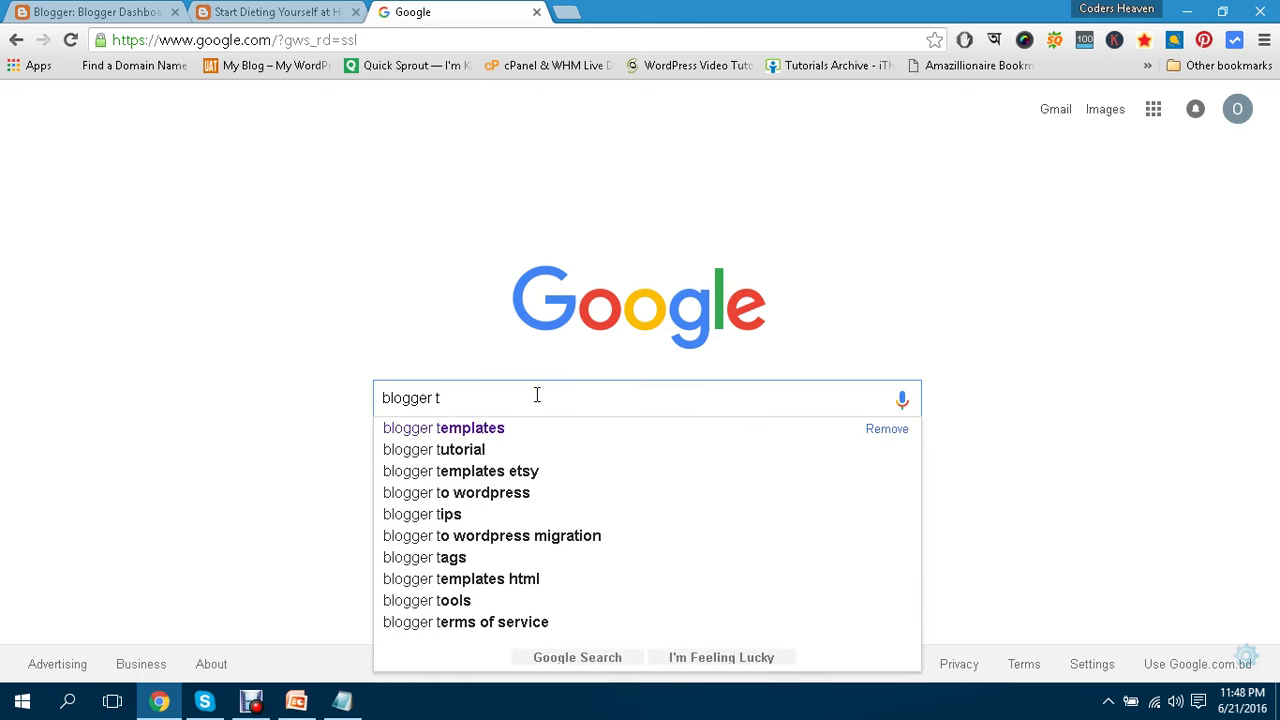
click(455, 428)
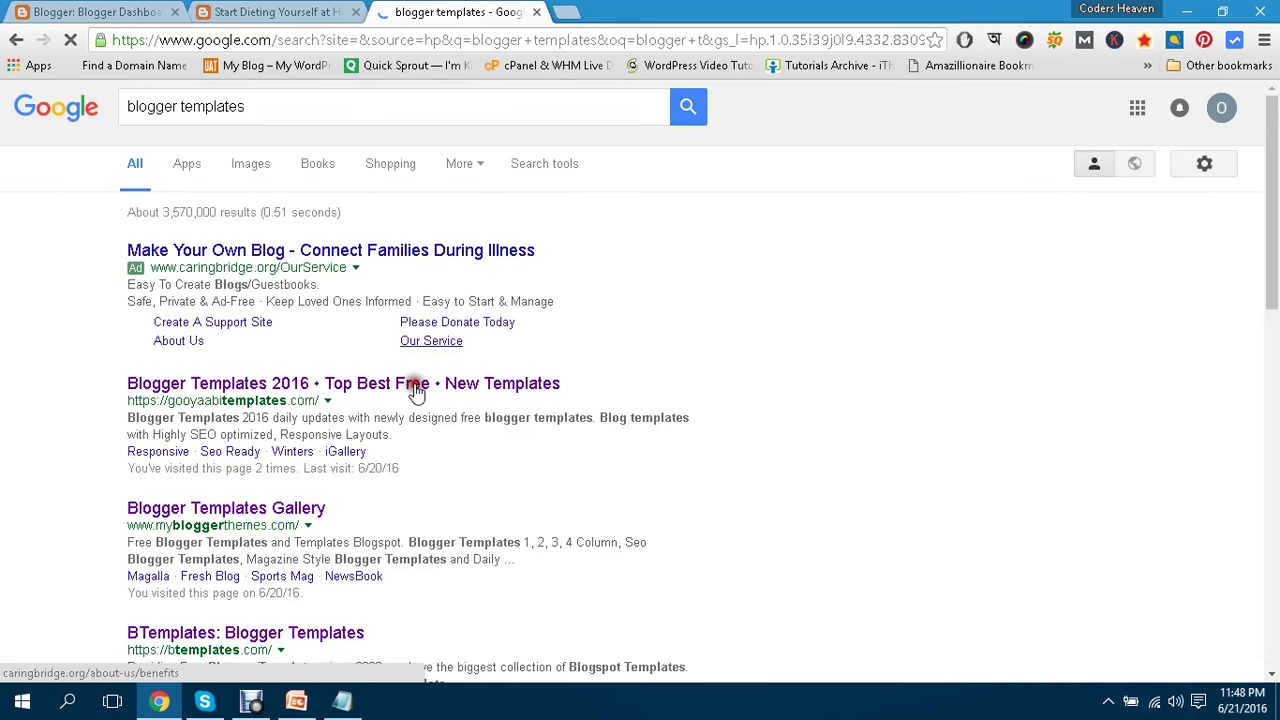
click(417, 389)
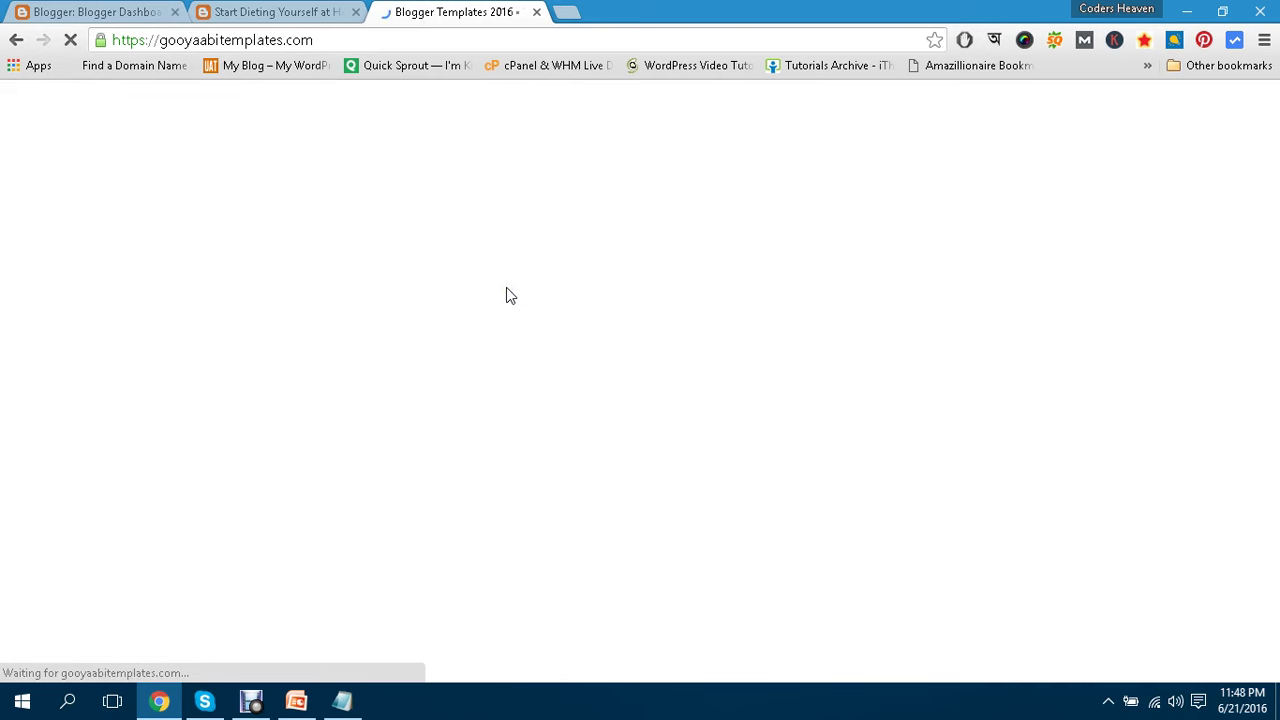
Return to the Blogger dashboard, open the Start Dieting Yourself at Home overview and inspect its pageviews graph.
key(ctrl+shift+Tab)
key(ctrl+shift+Tab)
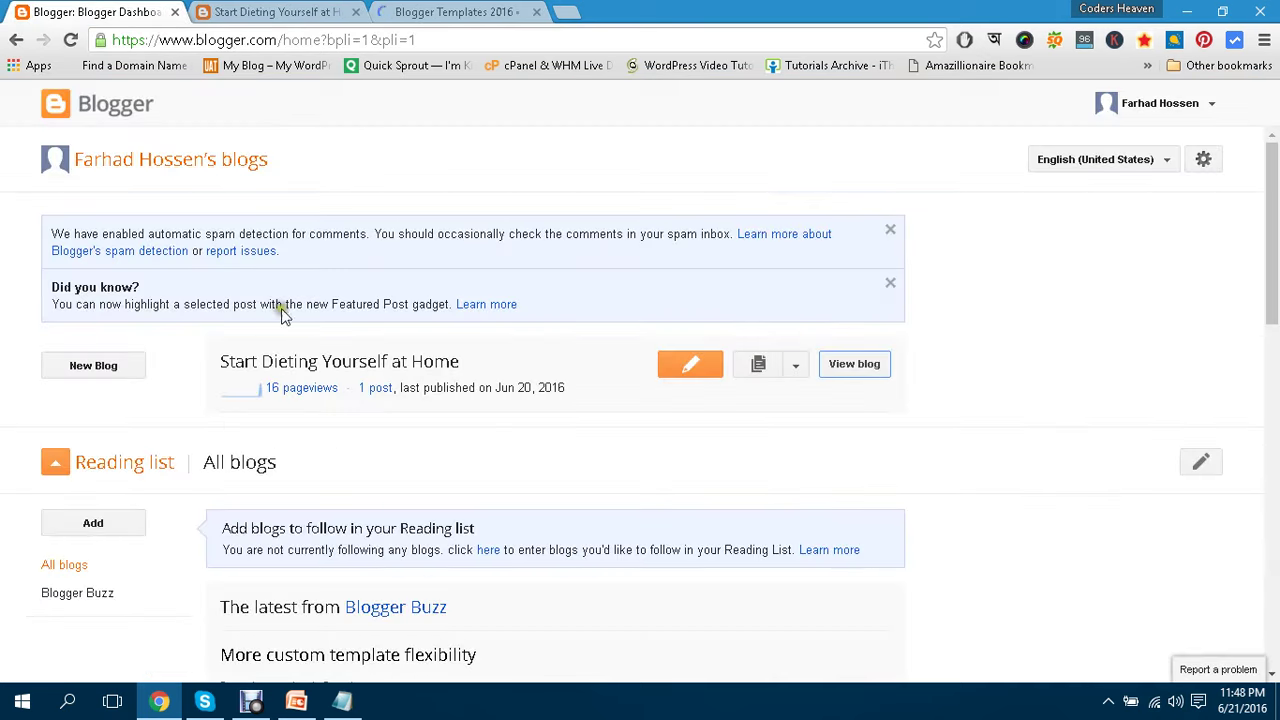
click(268, 364)
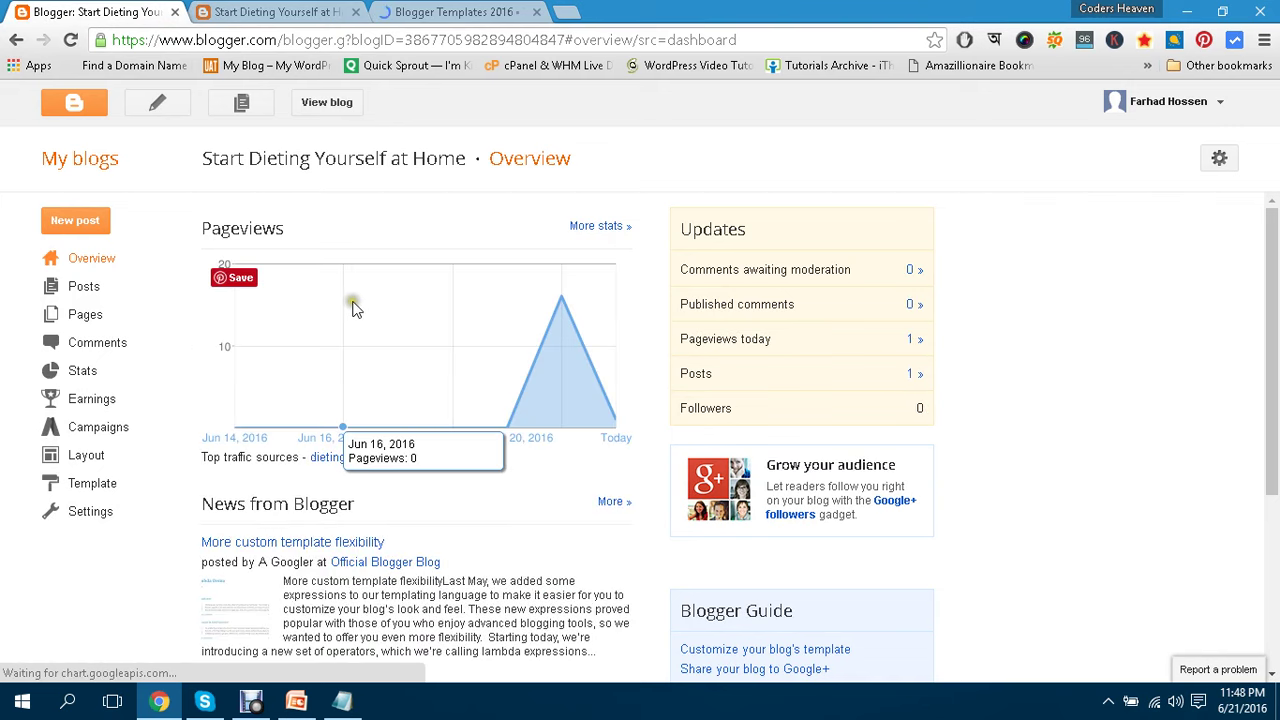
mouse_move(562, 302)
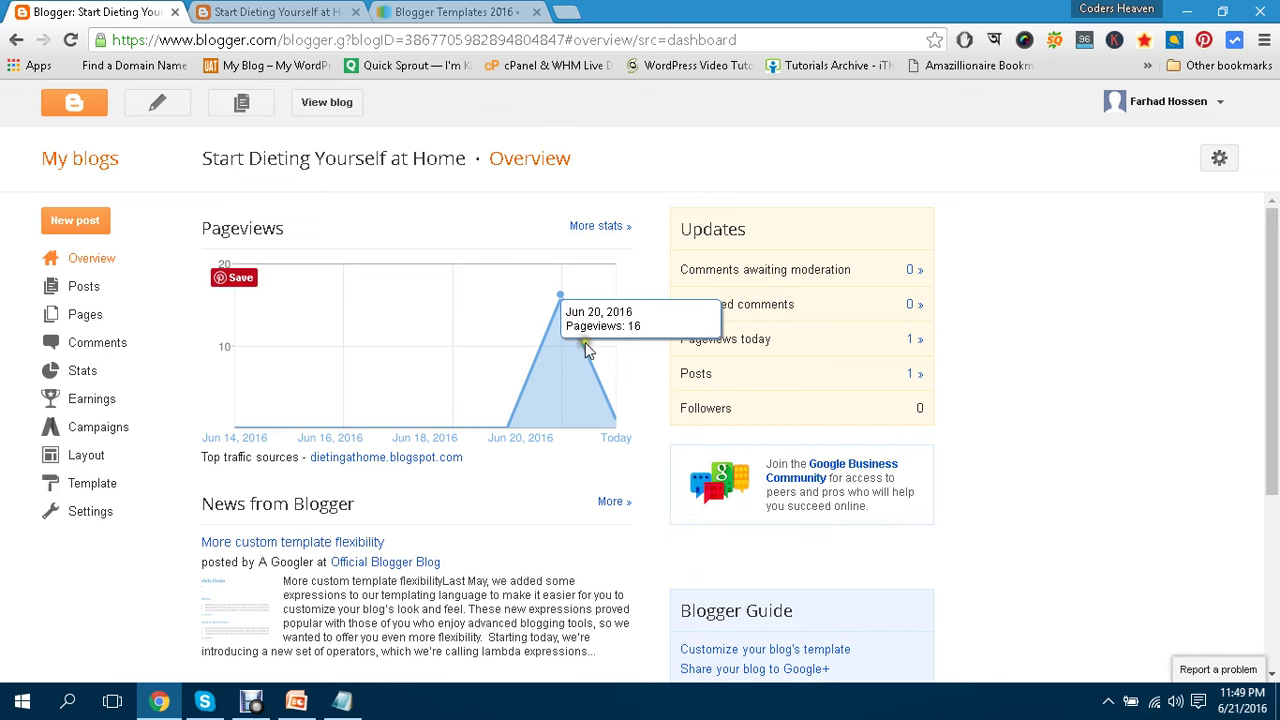
Check the live blog's web address and return to the blog's overview.
click(287, 18)
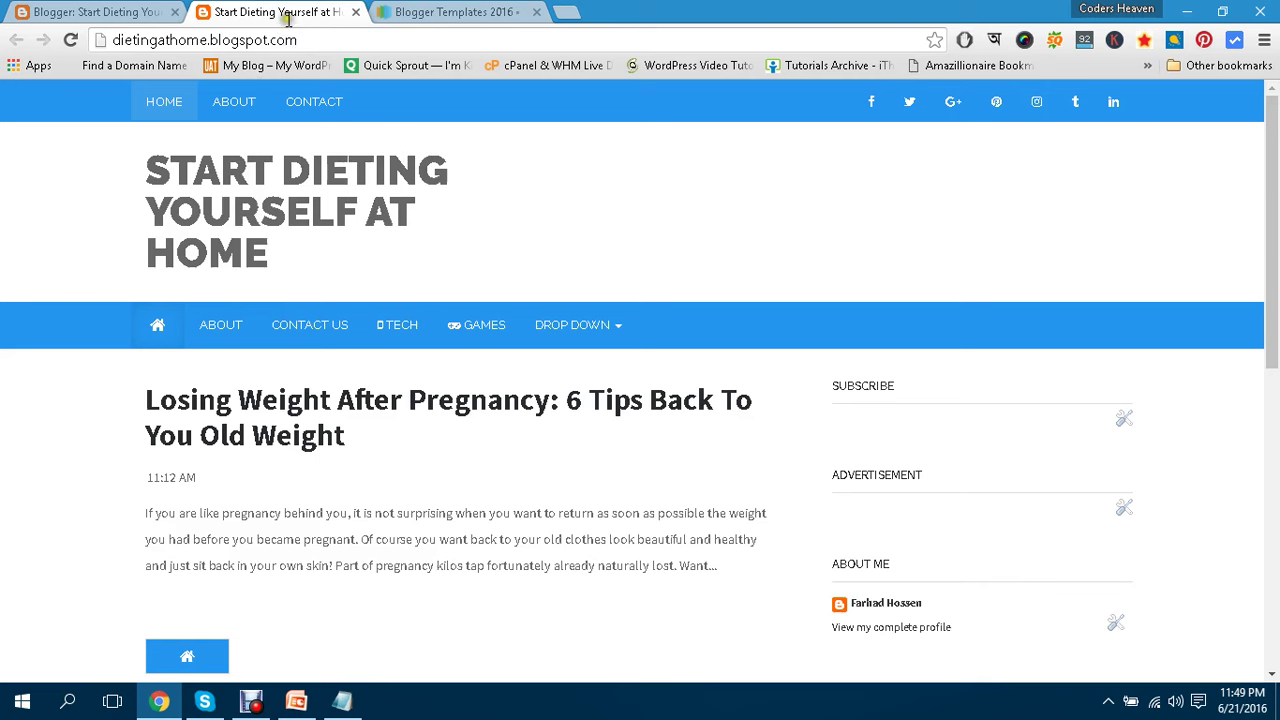
click(364, 40)
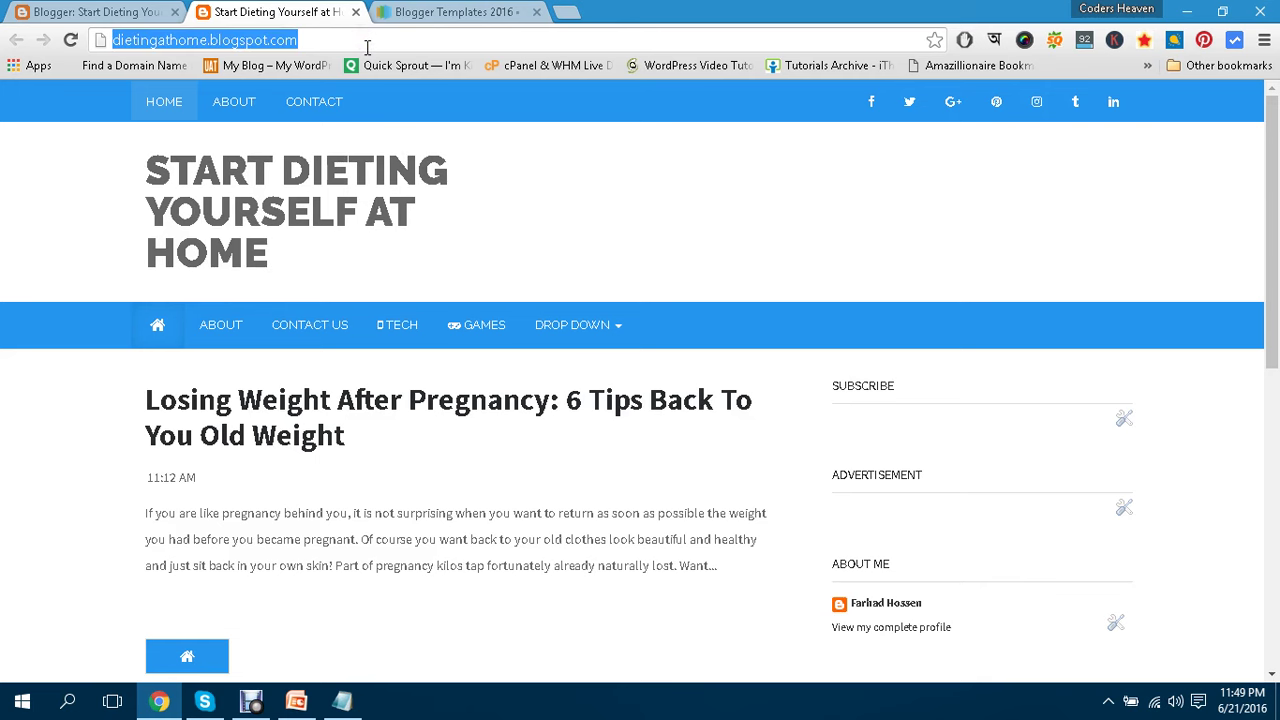
click(137, 10)
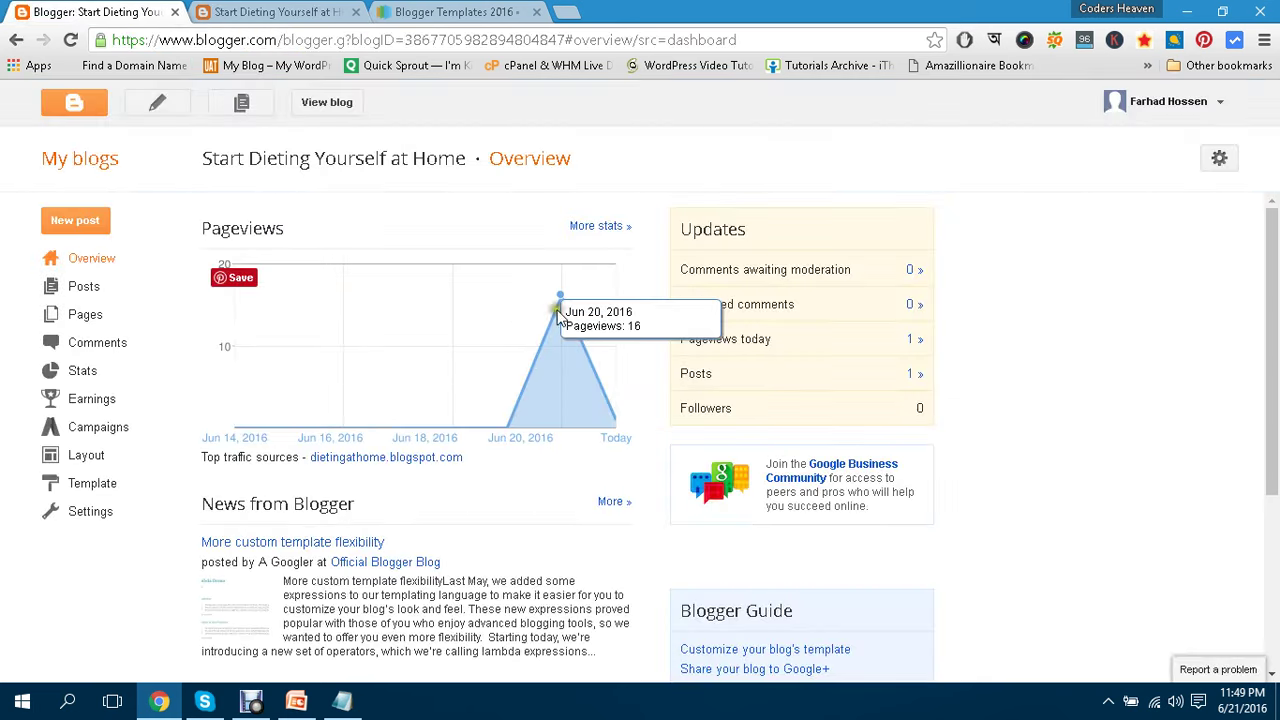
Browse the template gallery on gooyaabitemplates.com and open the Milano Blogger Template page at its preview and download options.
click(455, 12)
scroll(704, 262, down, 1)
scroll(704, 262, down, 1)
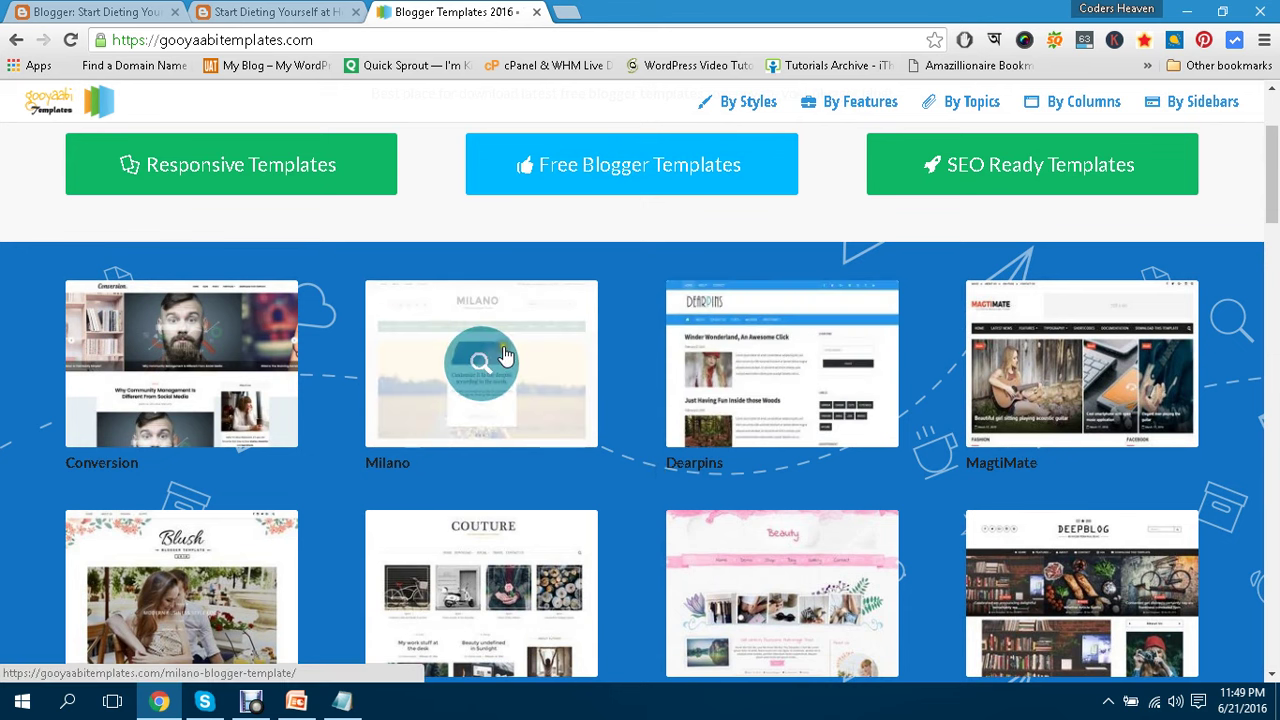
scroll(506, 355, down, 1)
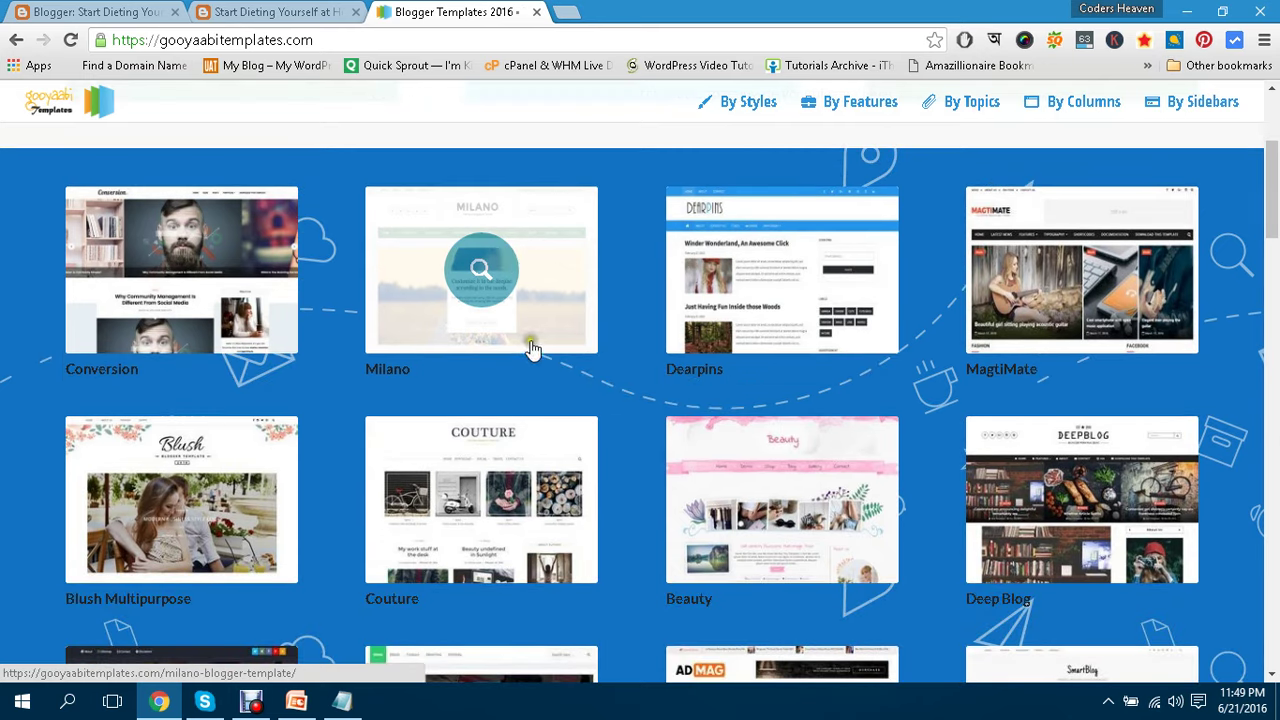
click(485, 272)
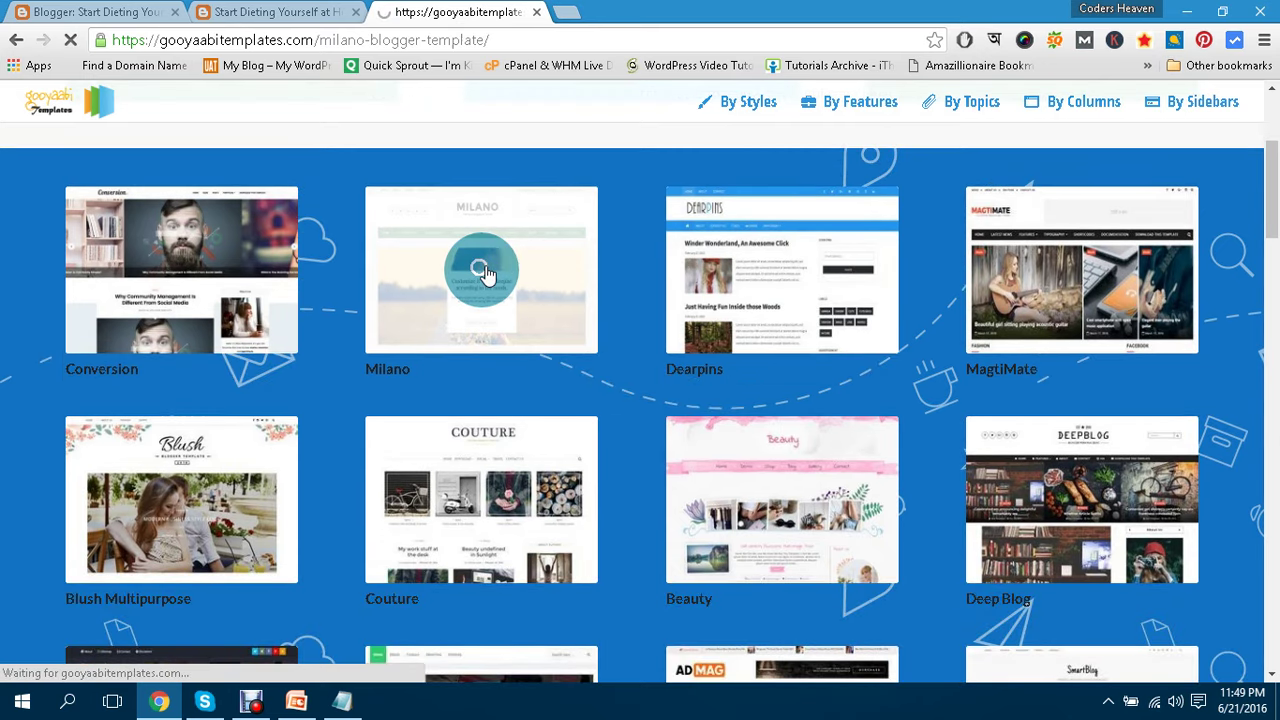
scroll(750, 275, down, 2)
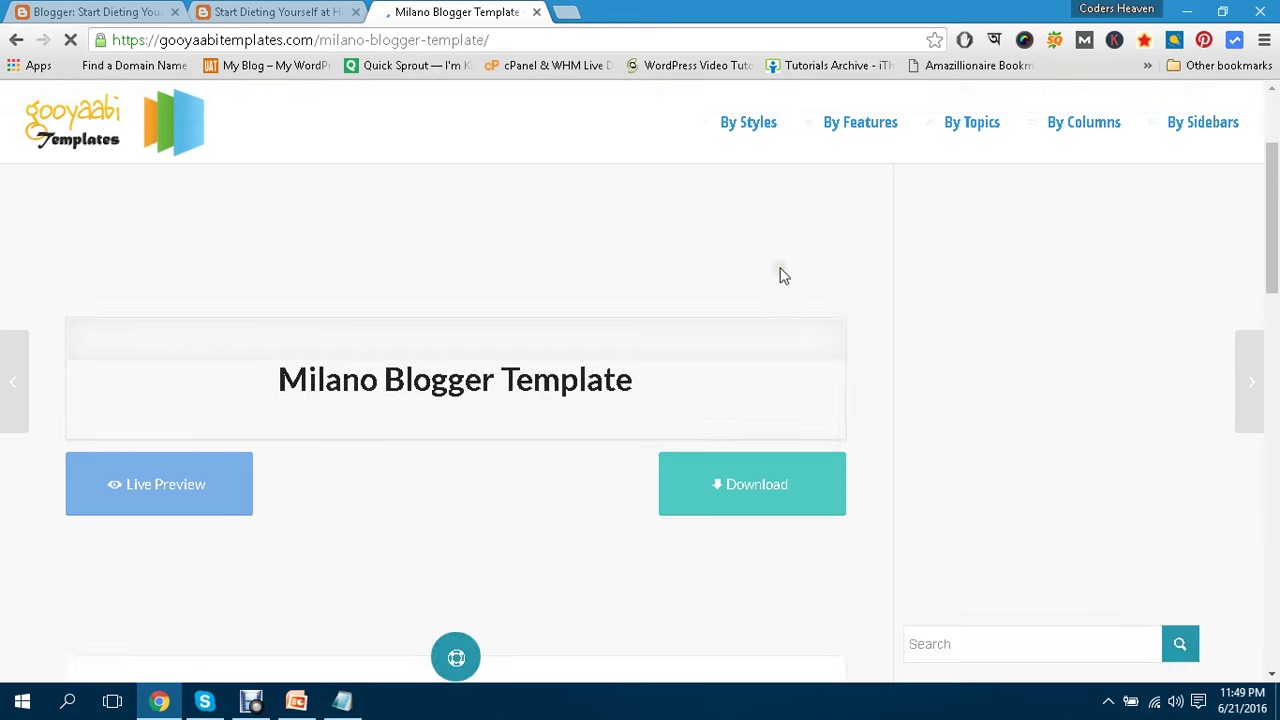
Examine the preview image on the Milano Blogger Template page.
scroll(783, 276, up, 2)
scroll(783, 276, down, 3)
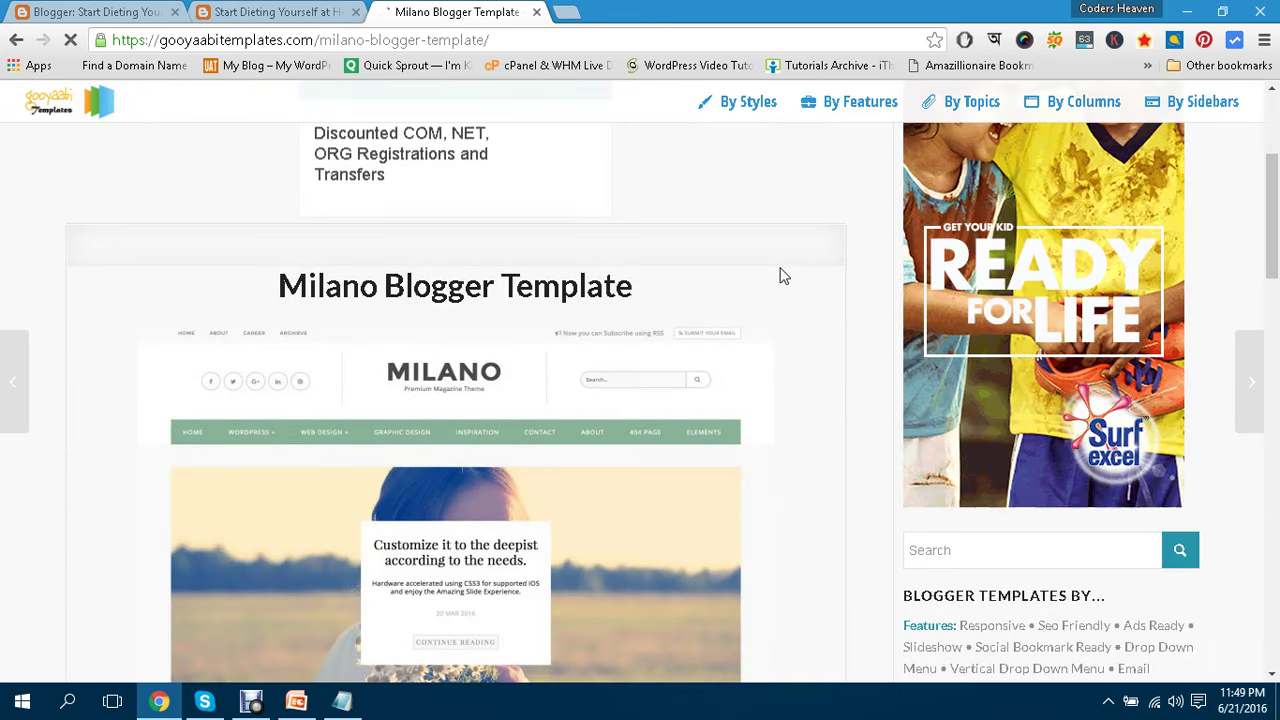
scroll(780, 274, down, 1)
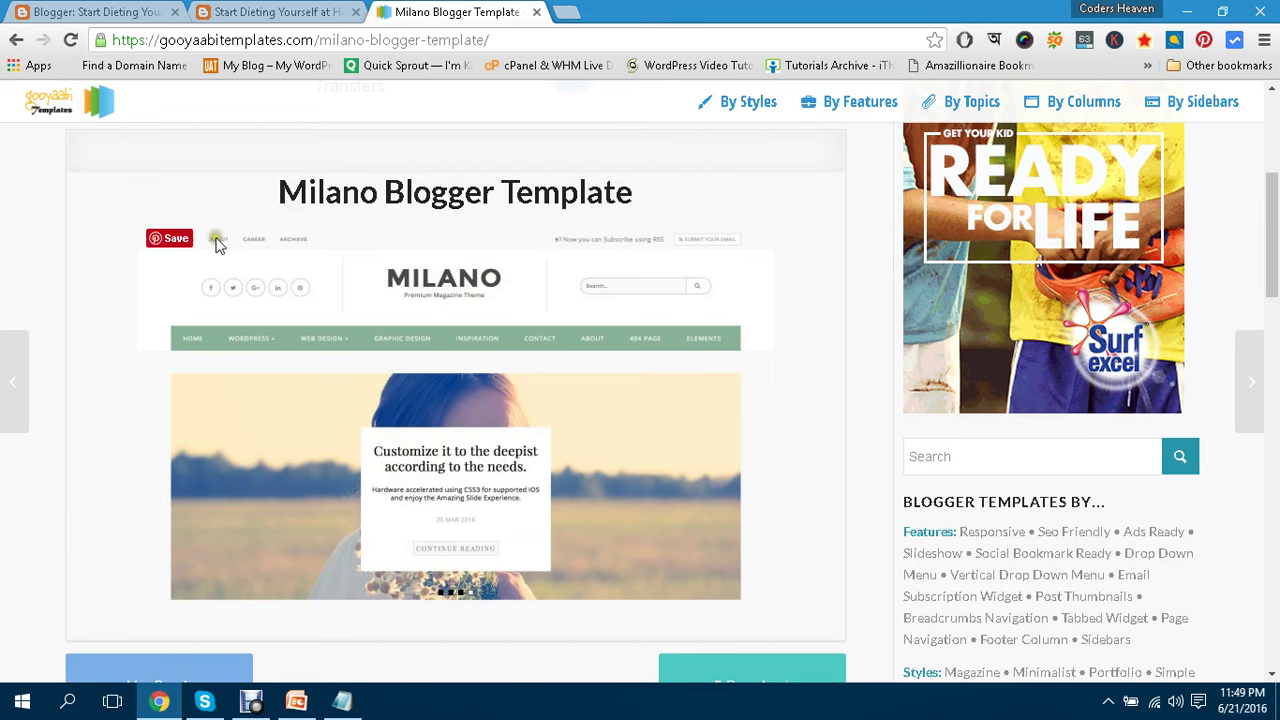
scroll(838, 294, down, 1)
scroll(838, 292, up, 1)
Return to the gooyaabitemplates.com gallery and open the Beauty template's page.
click(15, 42)
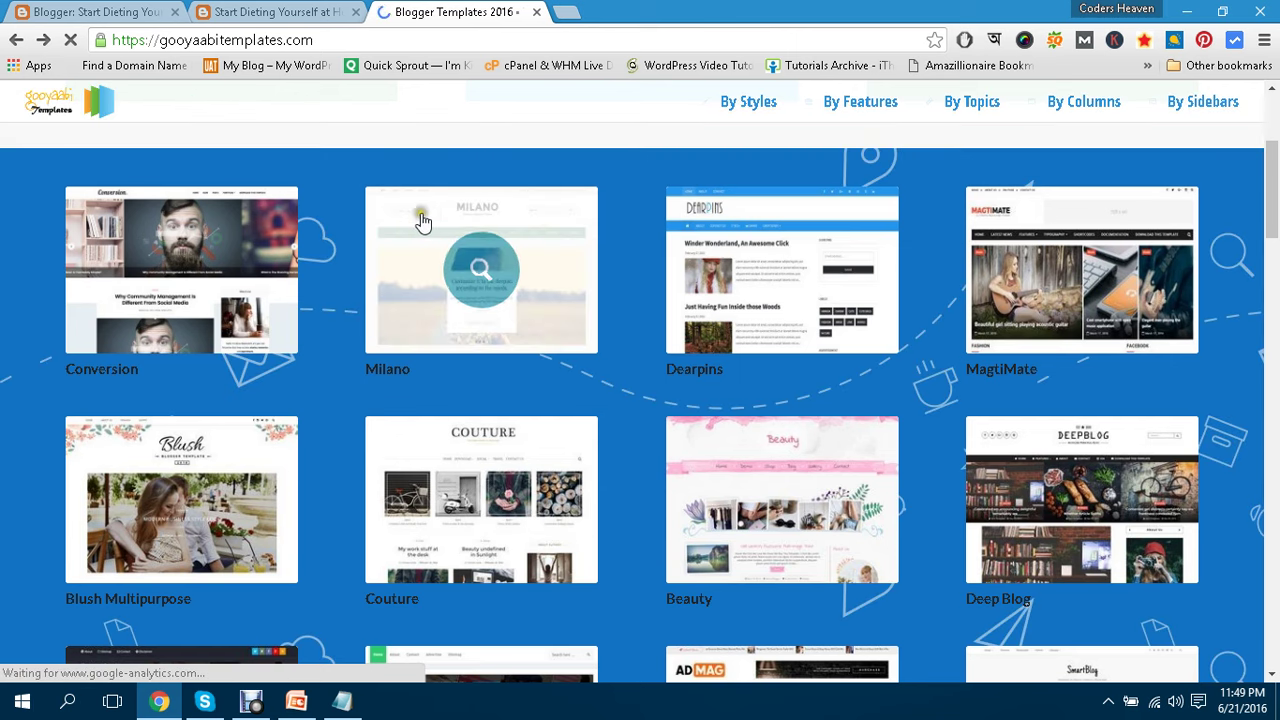
scroll(489, 215, down, 1)
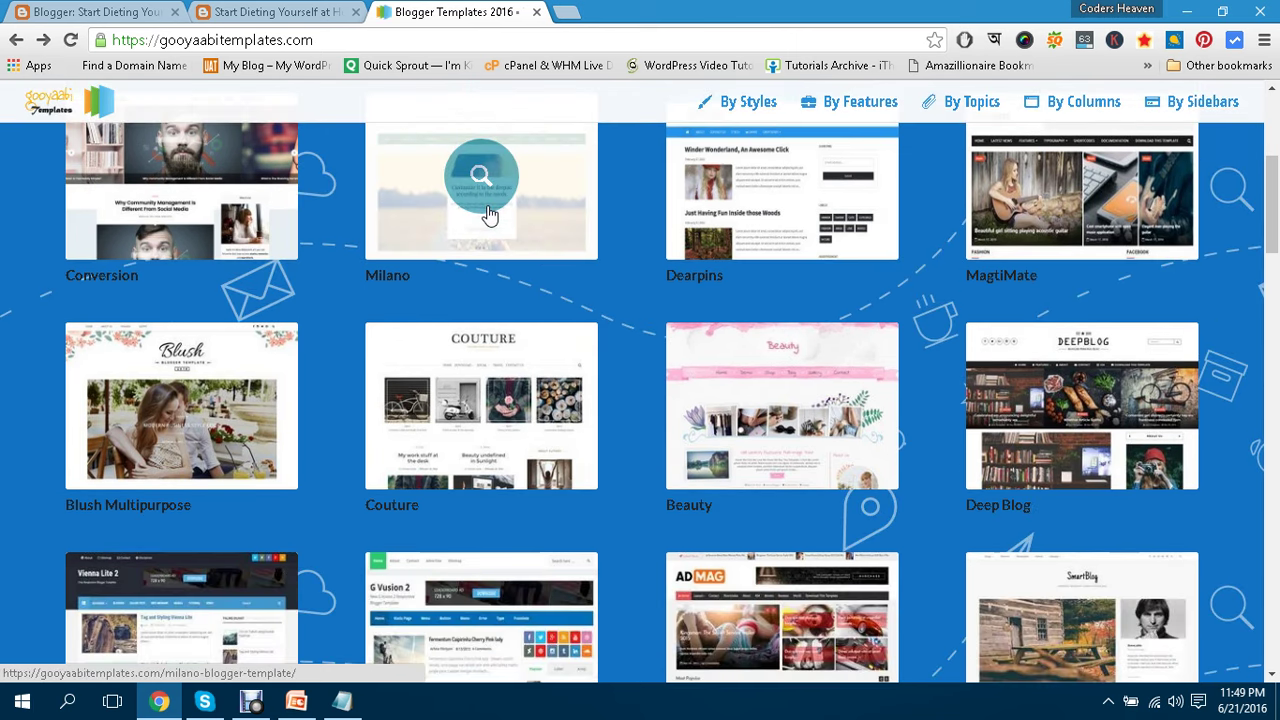
scroll(489, 215, down, 1)
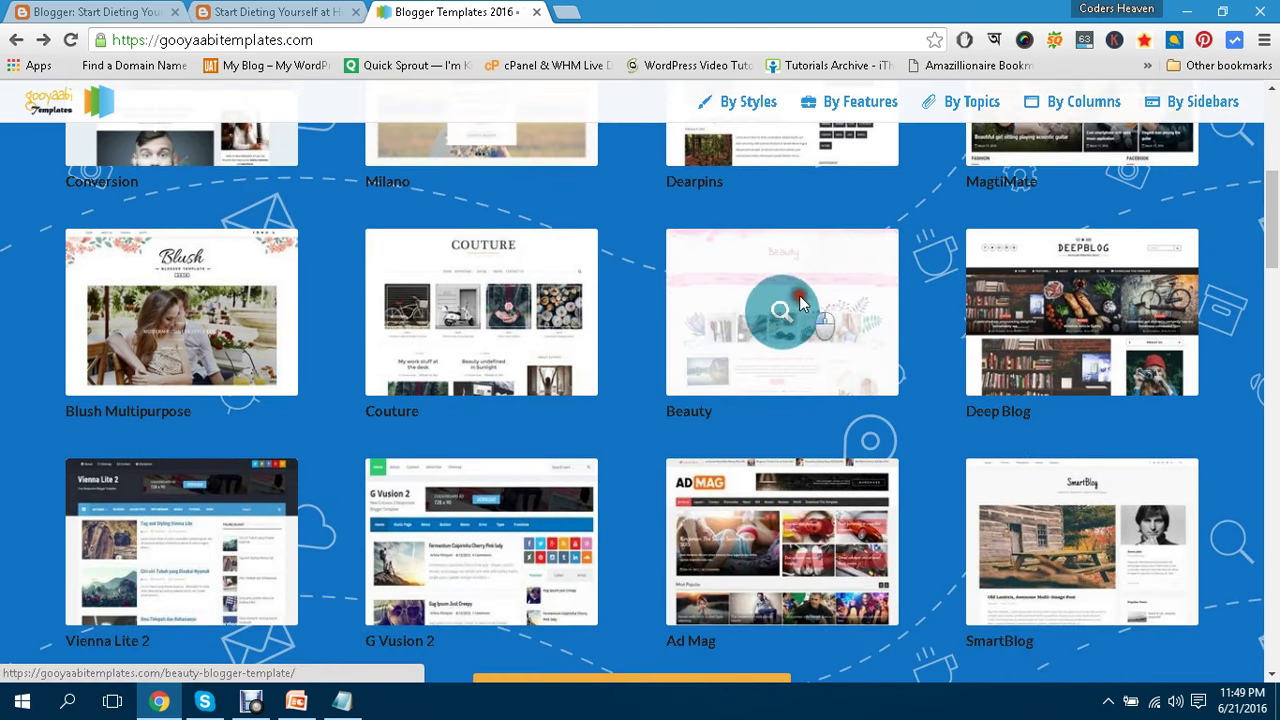
click(800, 303)
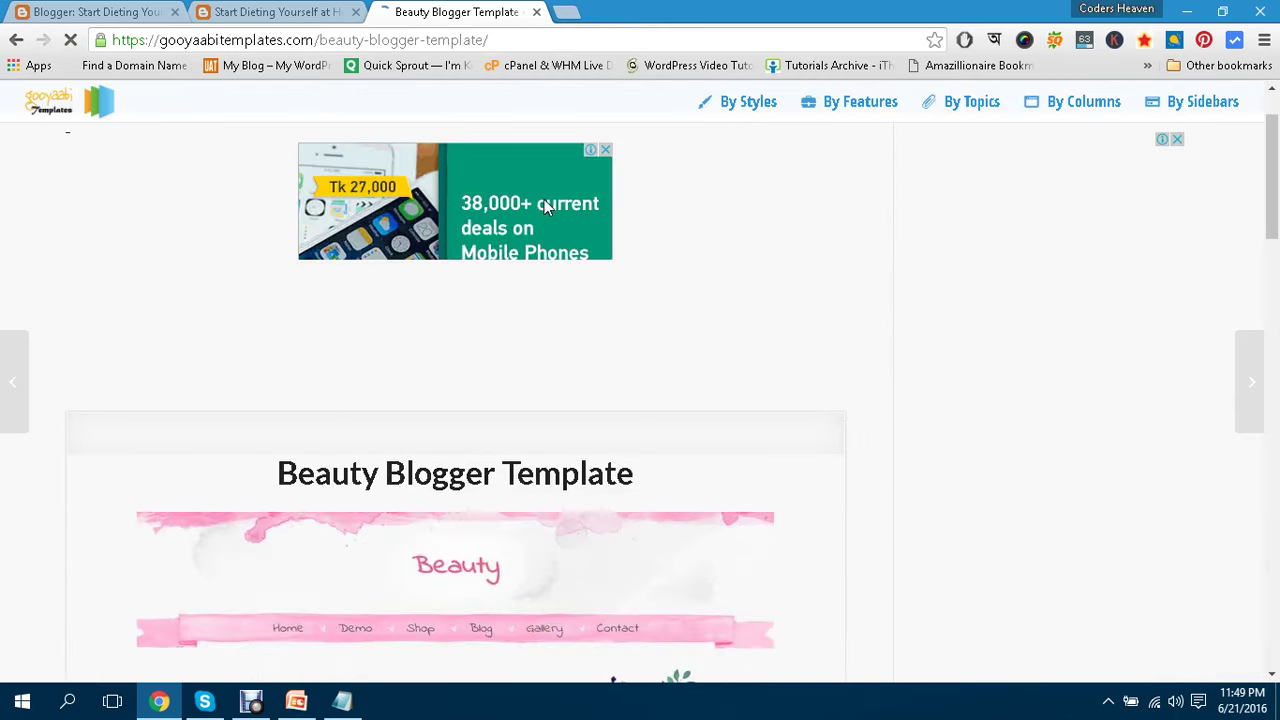
Review the Beauty Blogger Template's preview image and download the template.
scroll(734, 246, down, 3)
scroll(756, 240, down, 1)
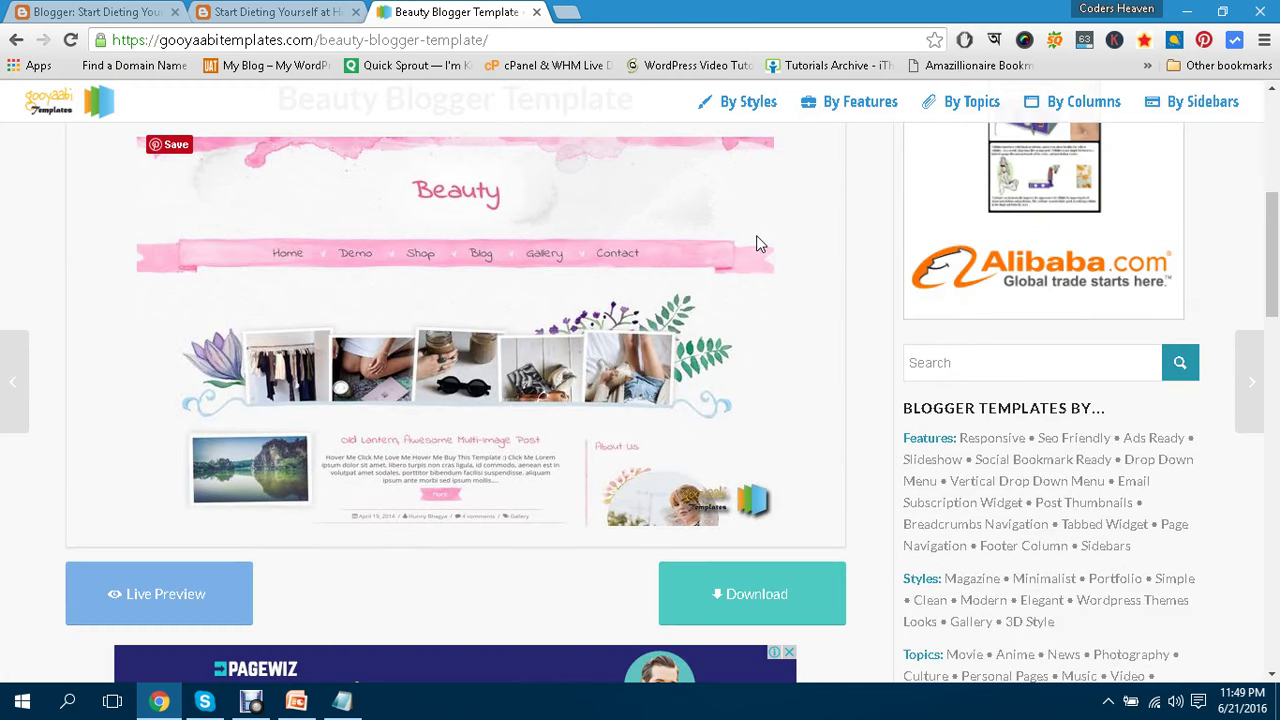
scroll(756, 243, down, 1)
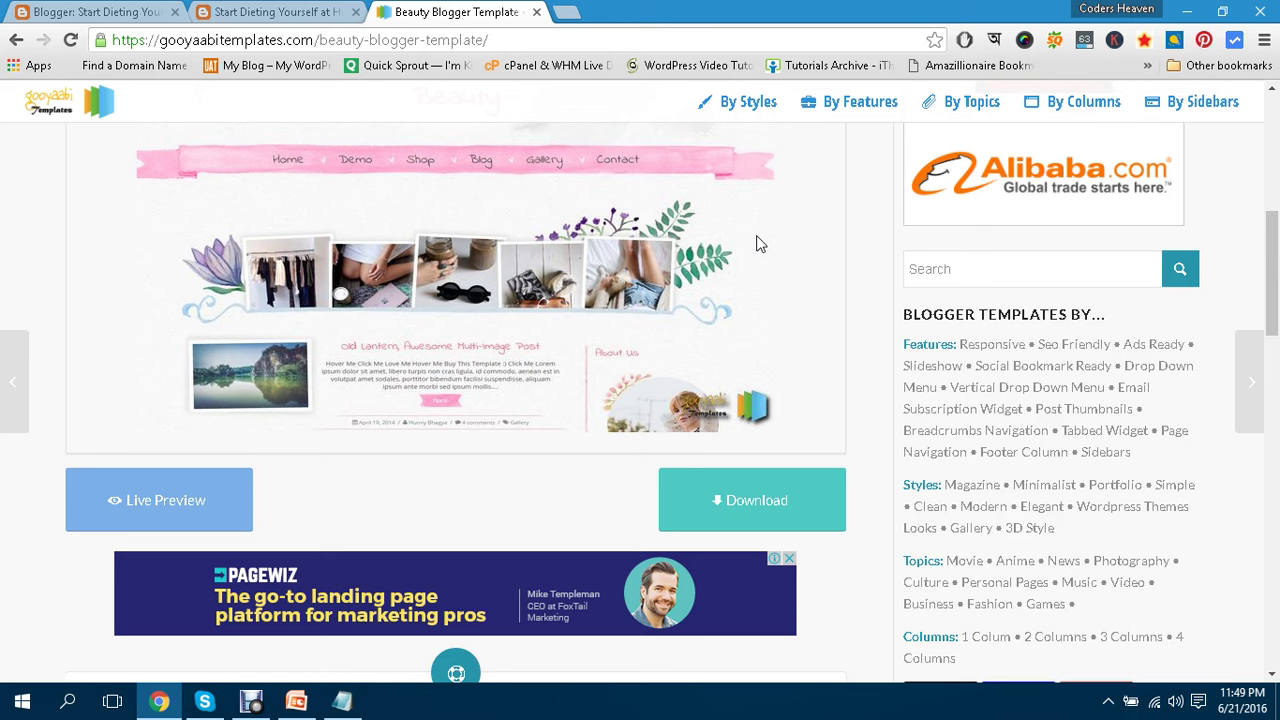
scroll(756, 243, down, 1)
scroll(756, 243, up, 3)
scroll(756, 243, down, 1)
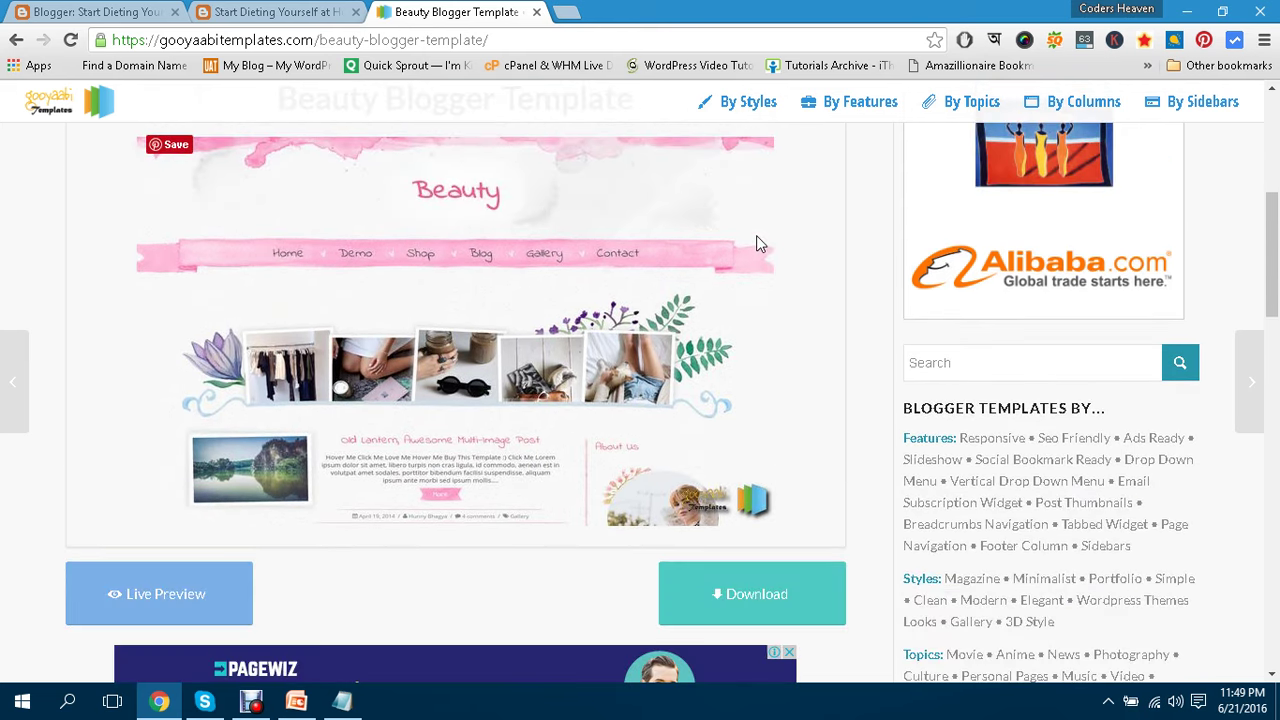
scroll(663, 258, up, 1)
scroll(661, 254, down, 2)
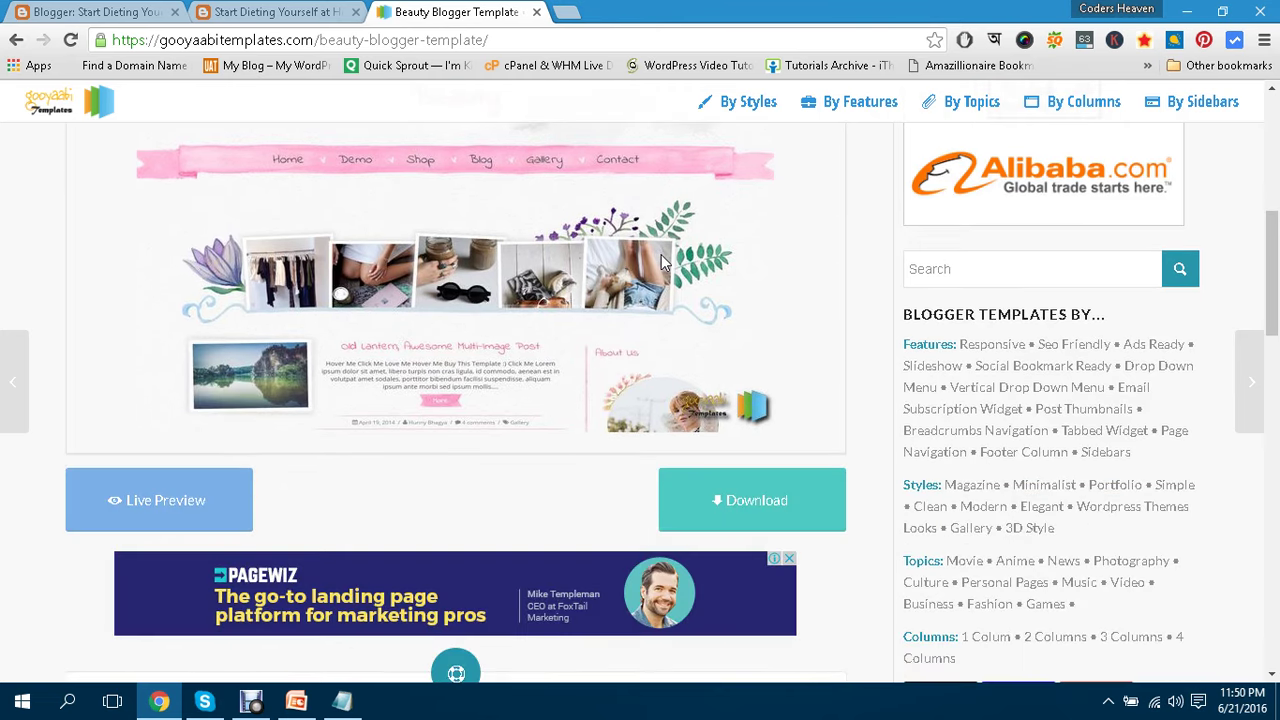
scroll(661, 254, down, 1)
click(743, 399)
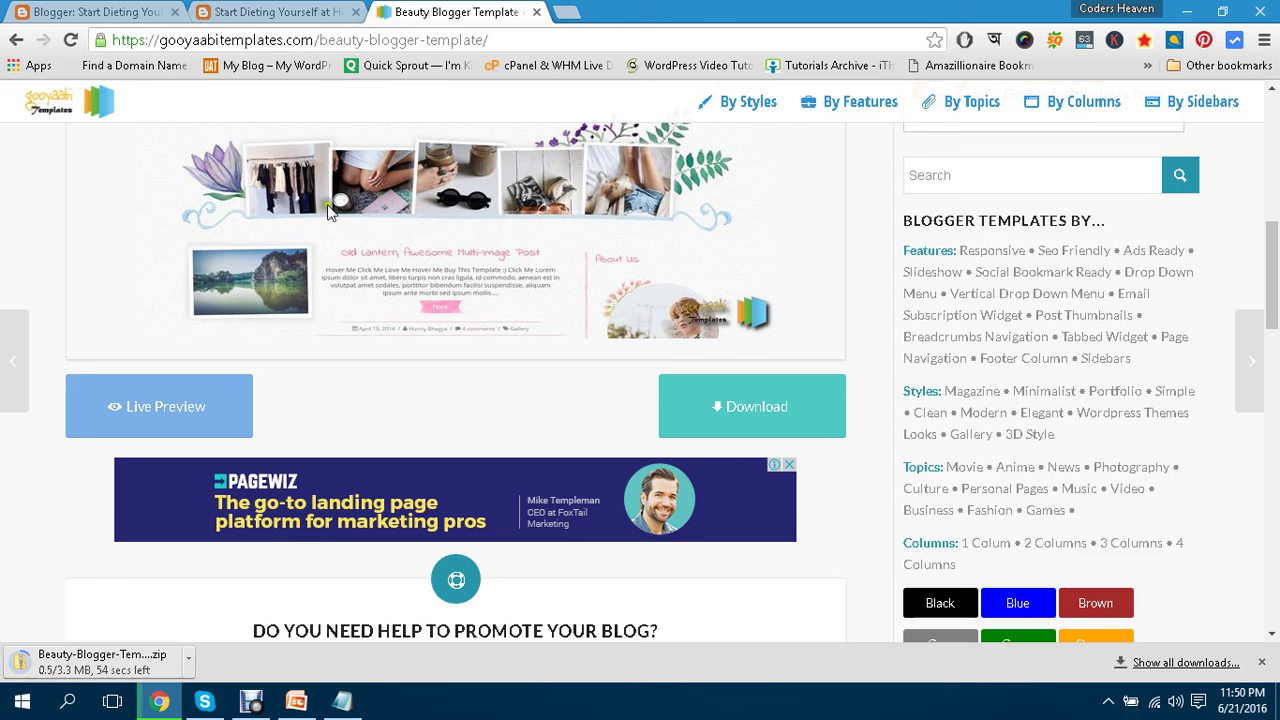
Go back to the template gallery, open the Free Blogger Templates listing and browse its designs.
click(16, 40)
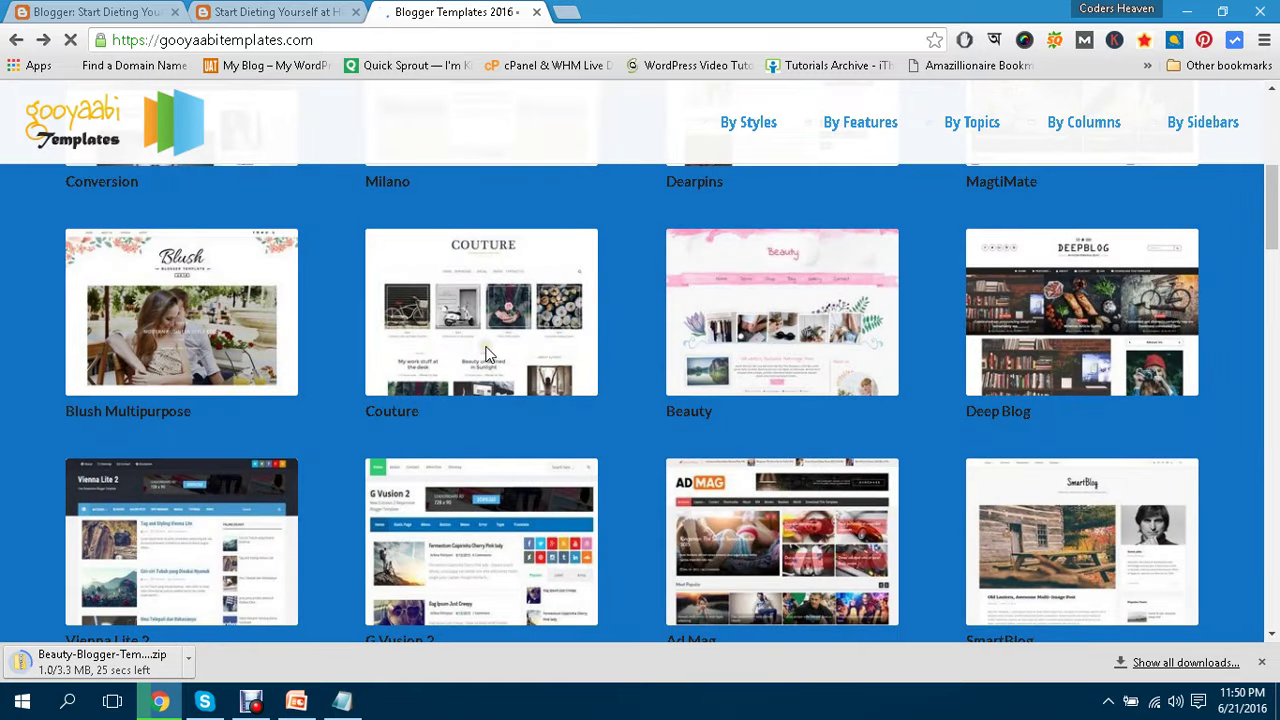
scroll(487, 355, down, 3)
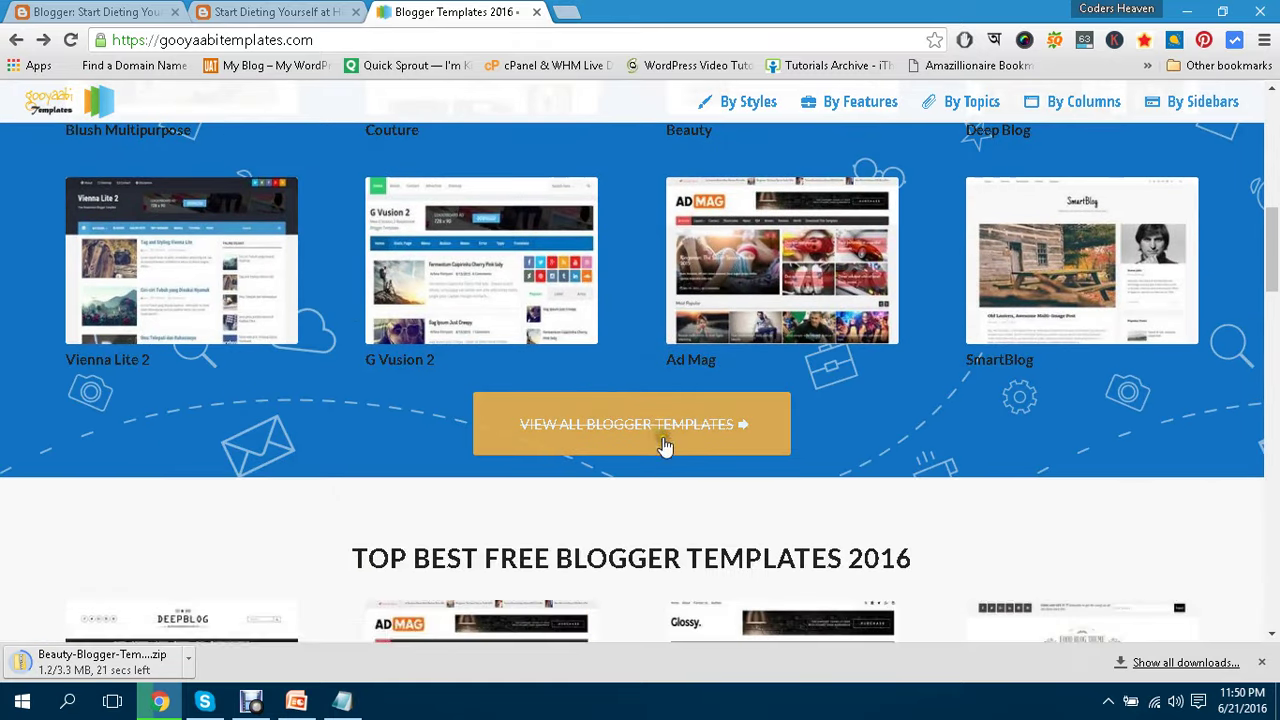
scroll(650, 390, up, 8)
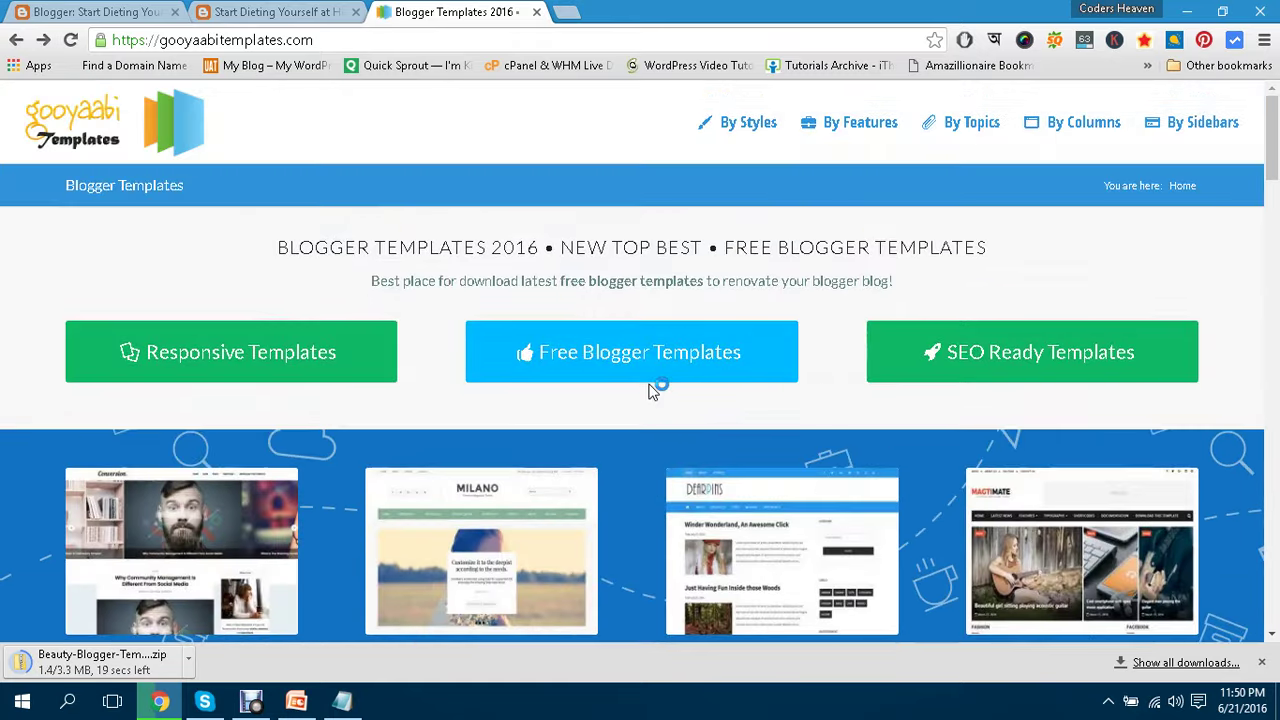
click(601, 365)
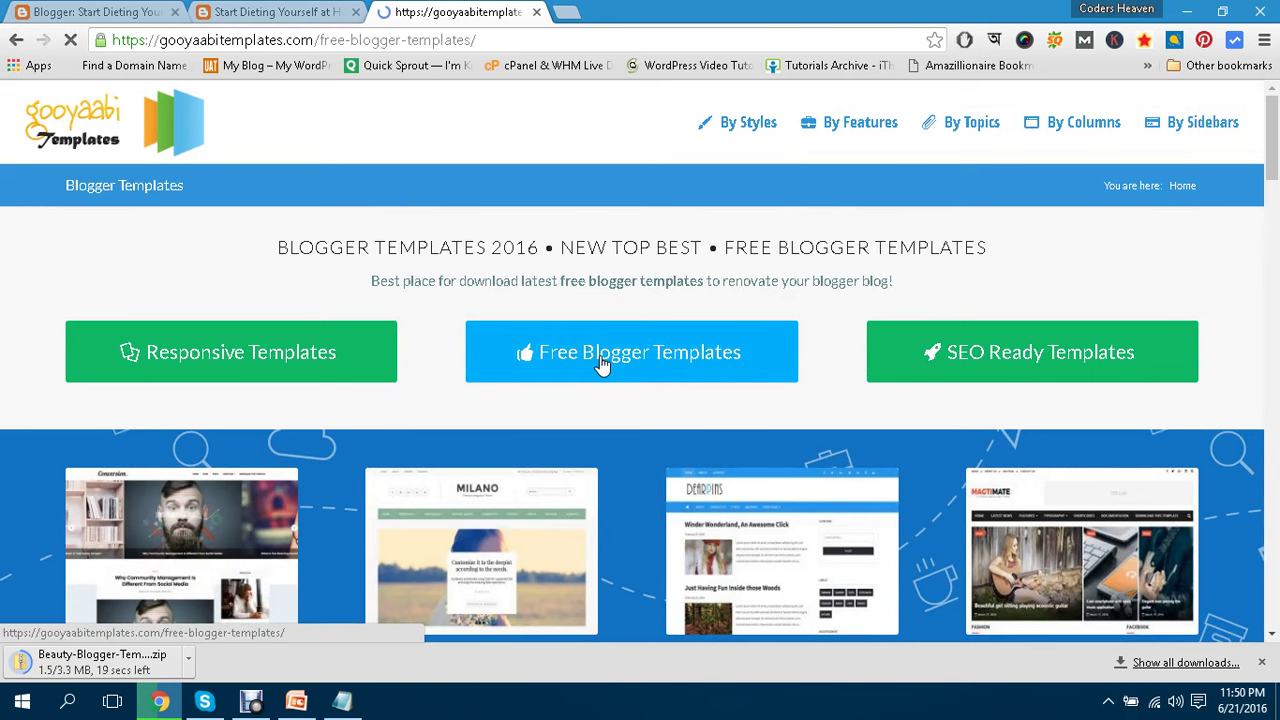
scroll(602, 366, down, 2)
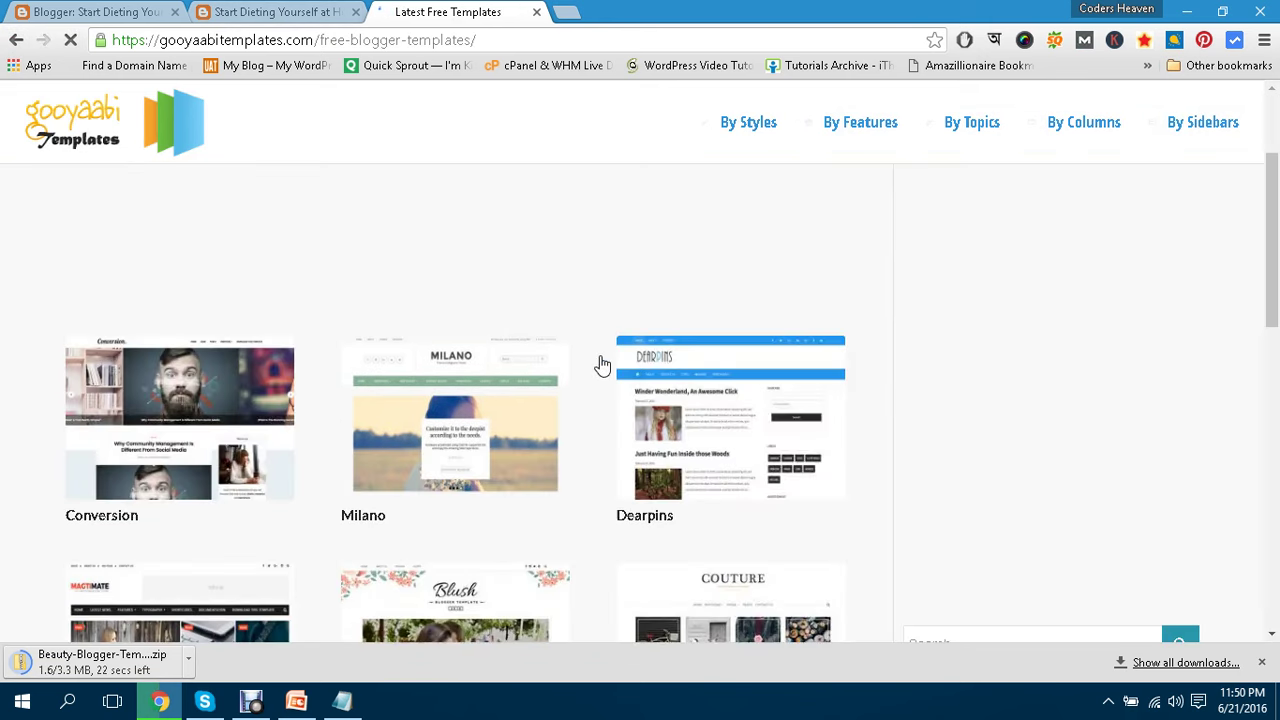
scroll(602, 366, down, 2)
scroll(394, 477, down, 1)
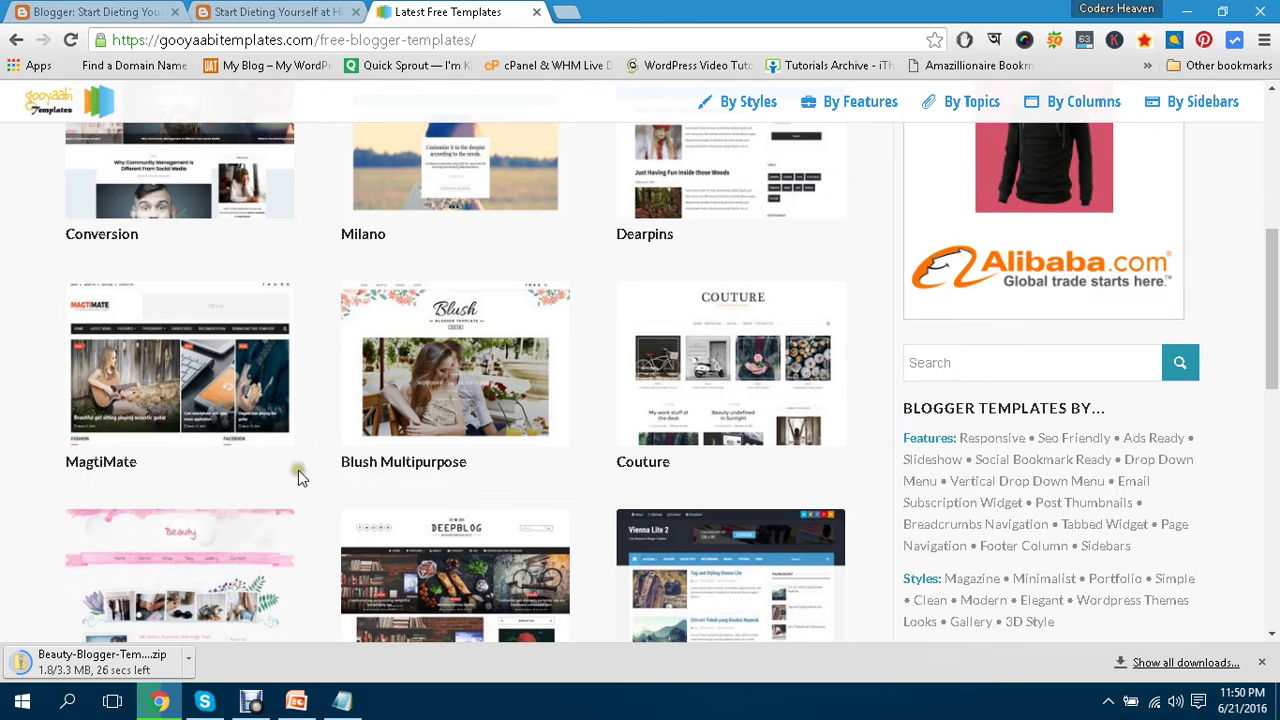
scroll(330, 440, down, 2)
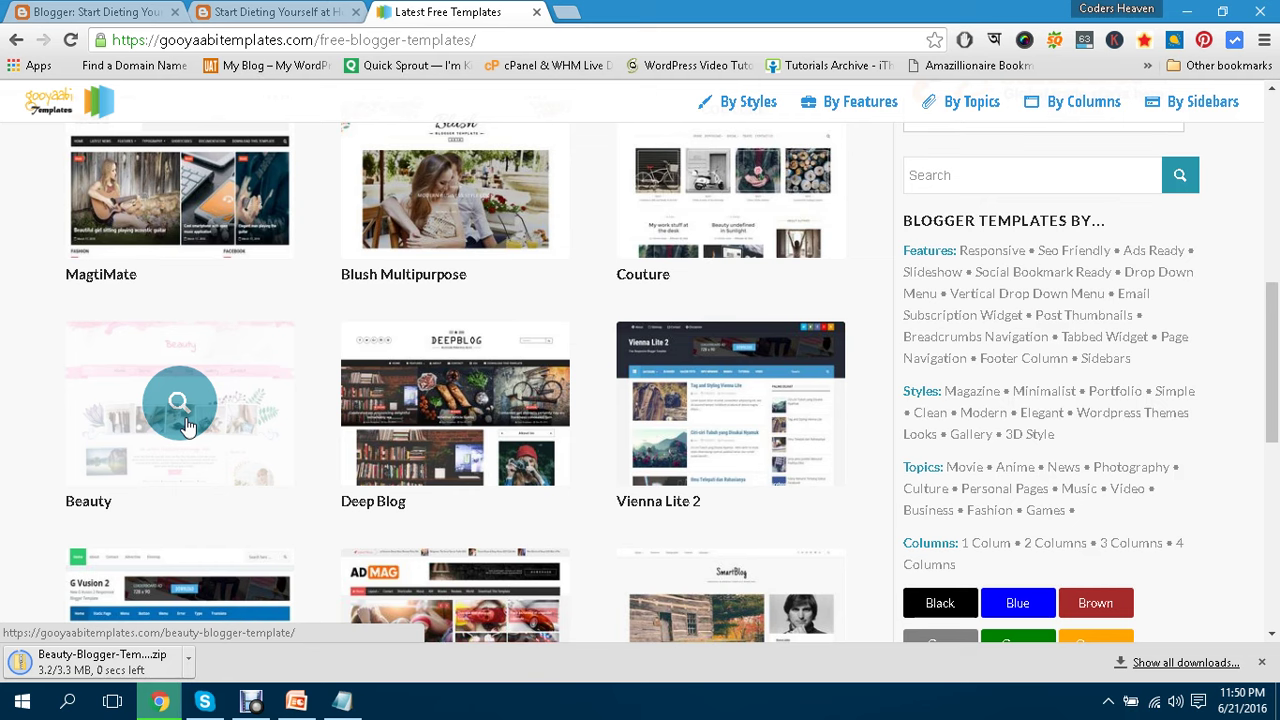
Switch to File Explorer and open the Beauty Blogger Template folder inside Beauty-Blogger-Template.zip in Downloads.
key(super+e)
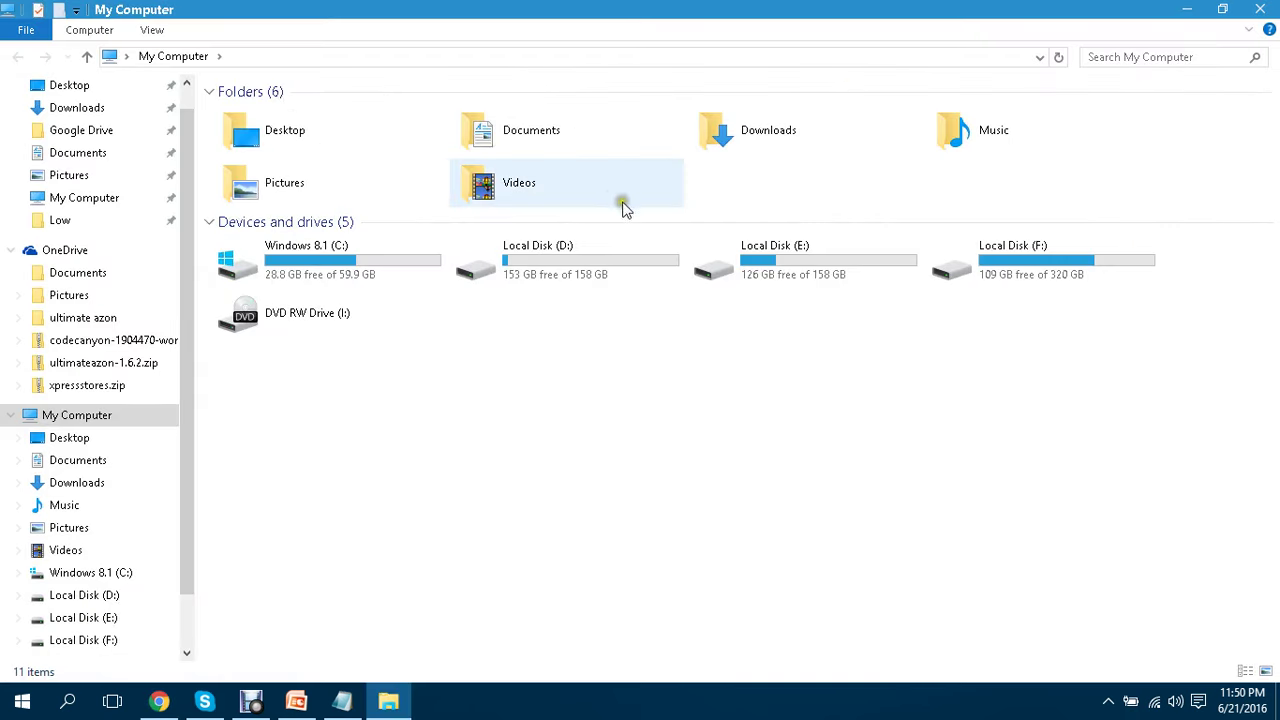
double_click(803, 127)
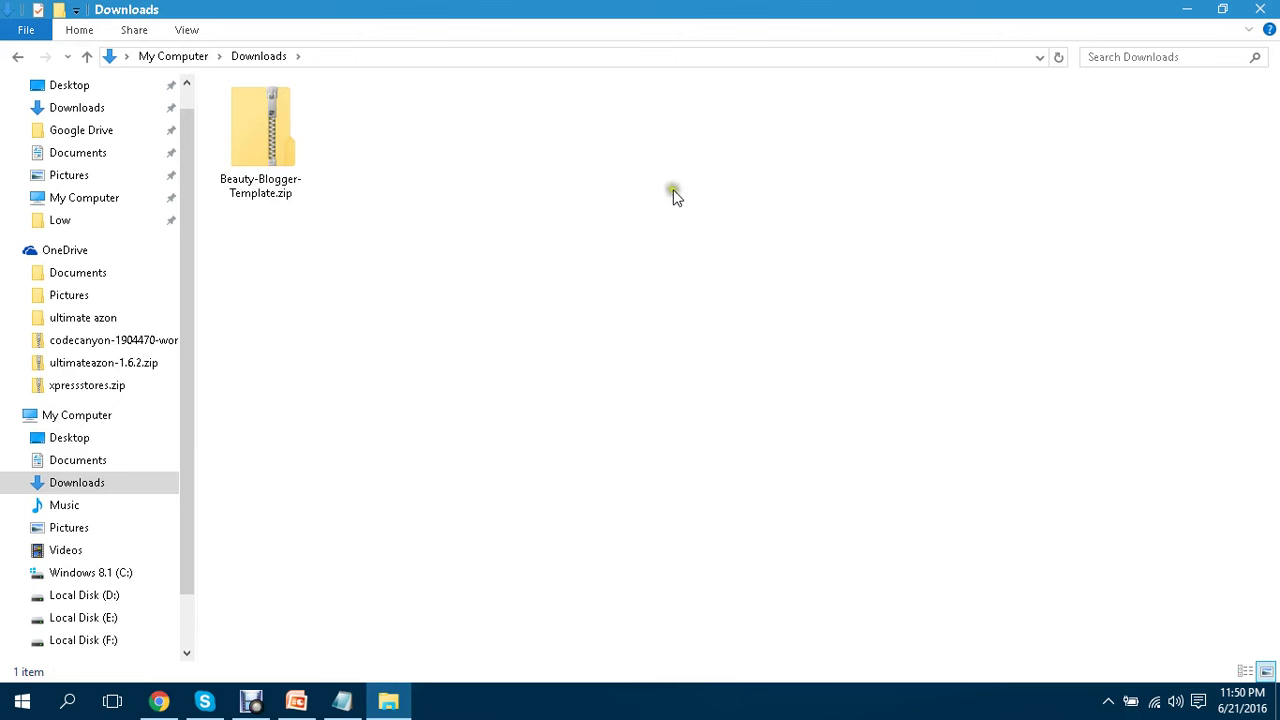
click(268, 190)
double_click(274, 123)
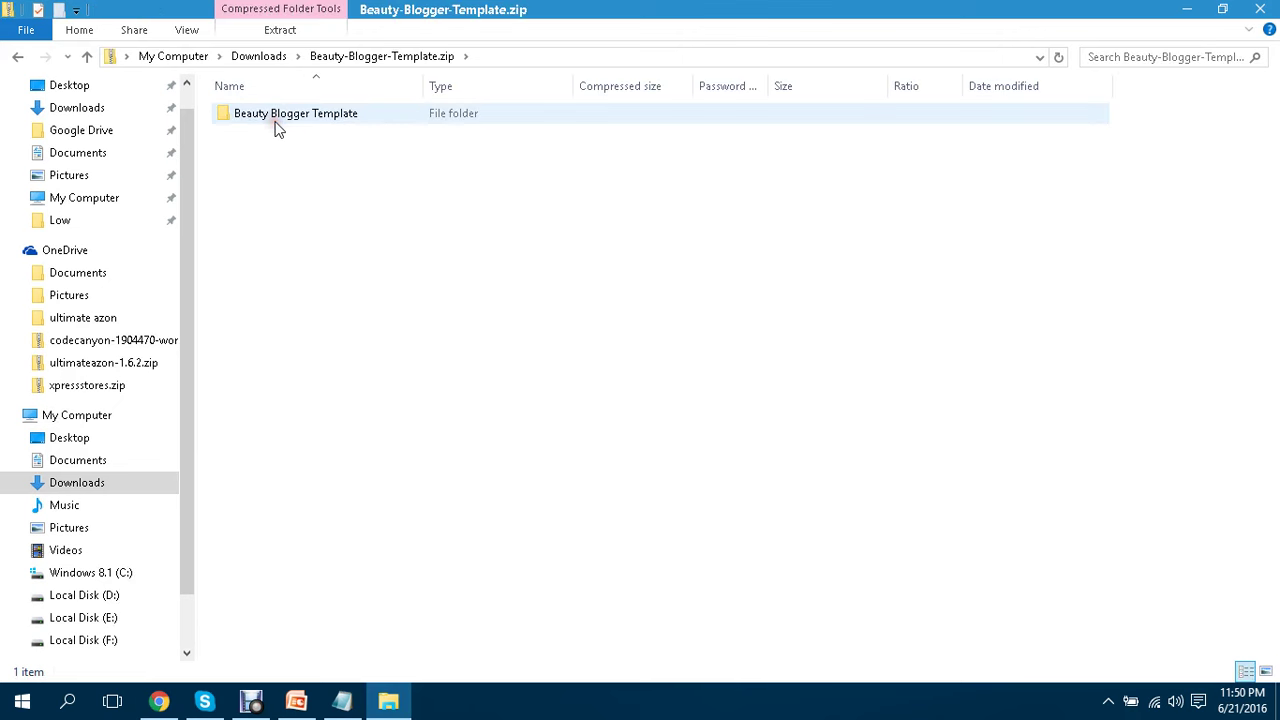
double_click(278, 128)
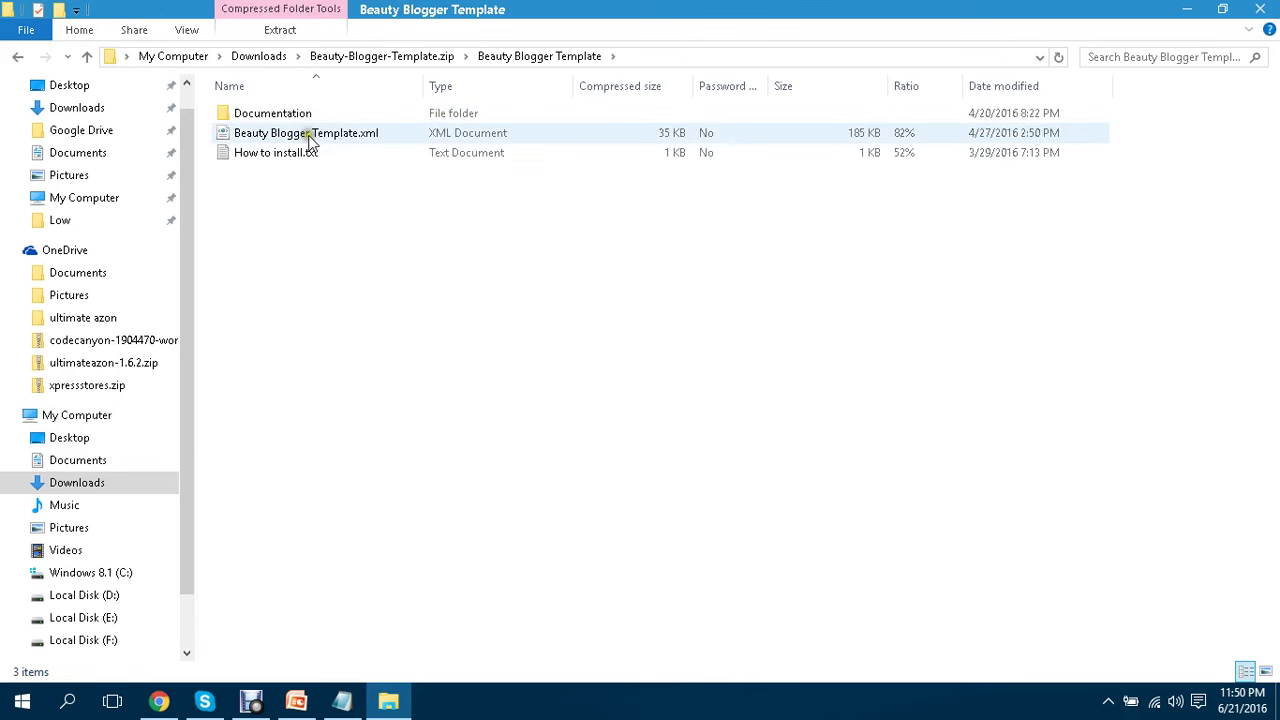
Copy Beauty Blogger Template.xml out of the zip into the Downloads folder and close File Explorer.
click(308, 135)
right_click(310, 136)
click(340, 200)
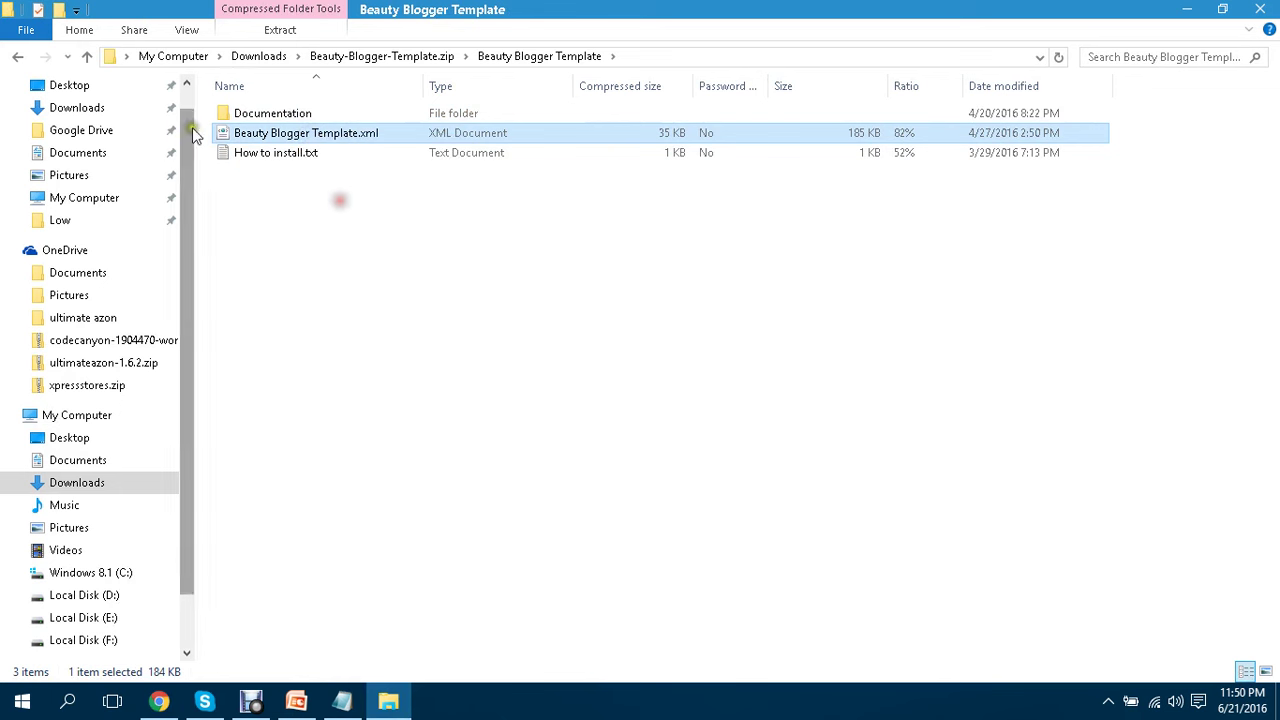
click(19, 58)
click(20, 60)
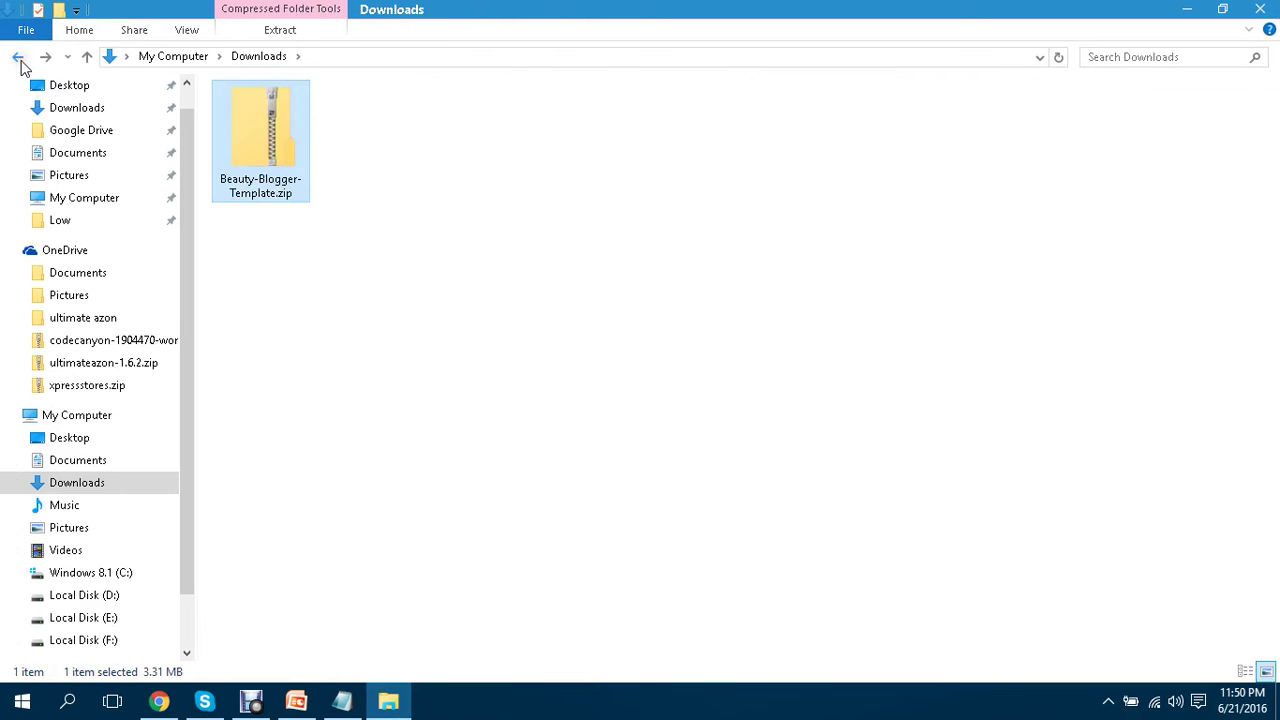
right_click(361, 138)
click(424, 274)
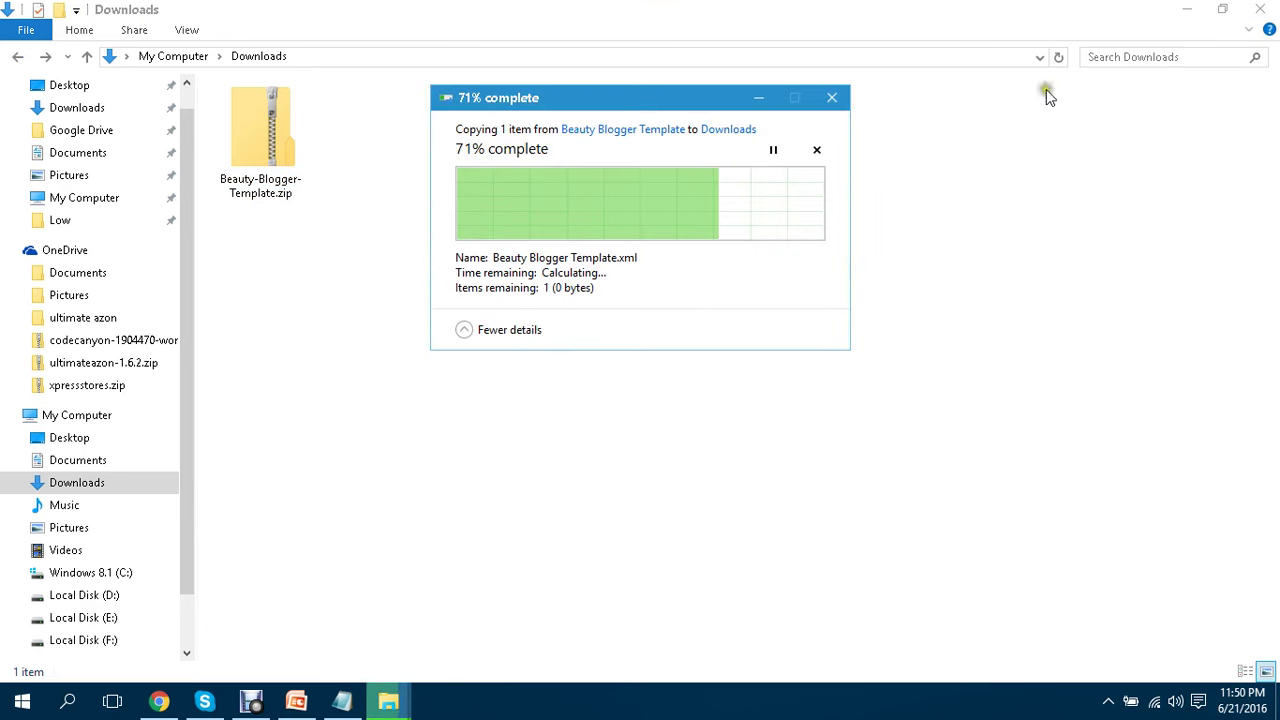
click(1060, 57)
click(1064, 56)
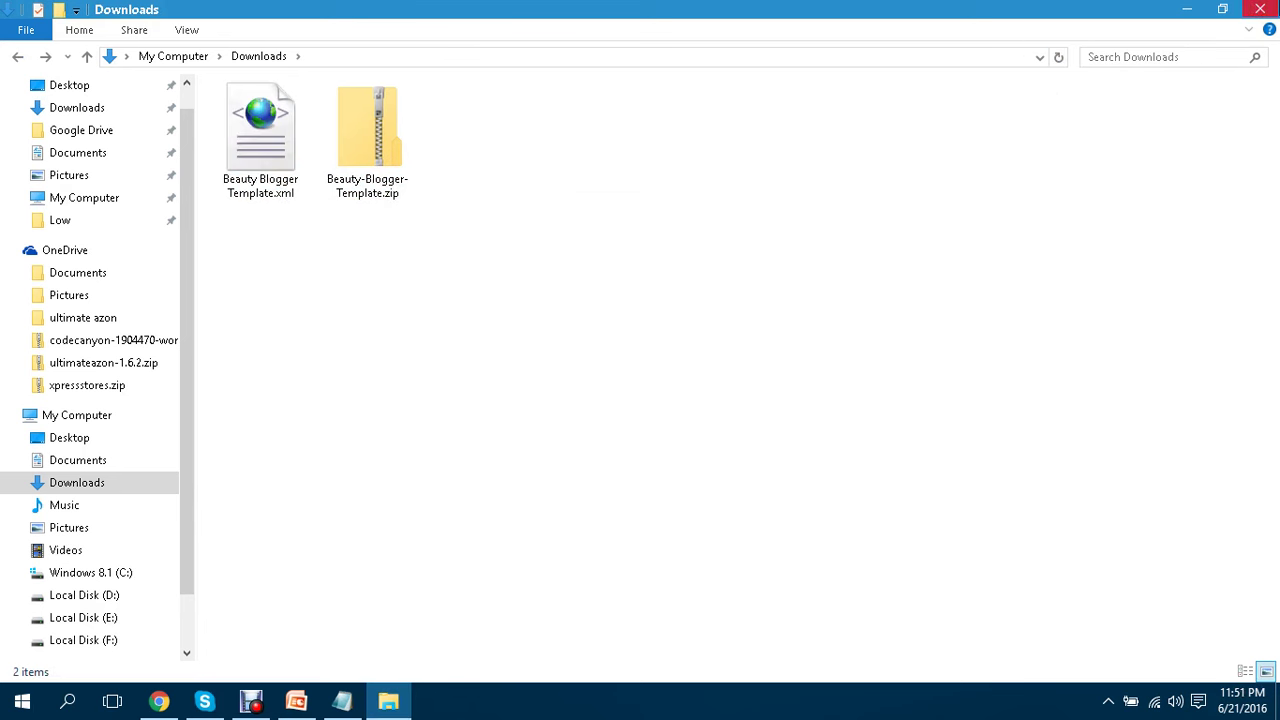
click(1257, 9)
Return to the Blogger dashboard and open the Backup / Restore dialog for the Start Dieting Yourself at Home template.
click(128, 10)
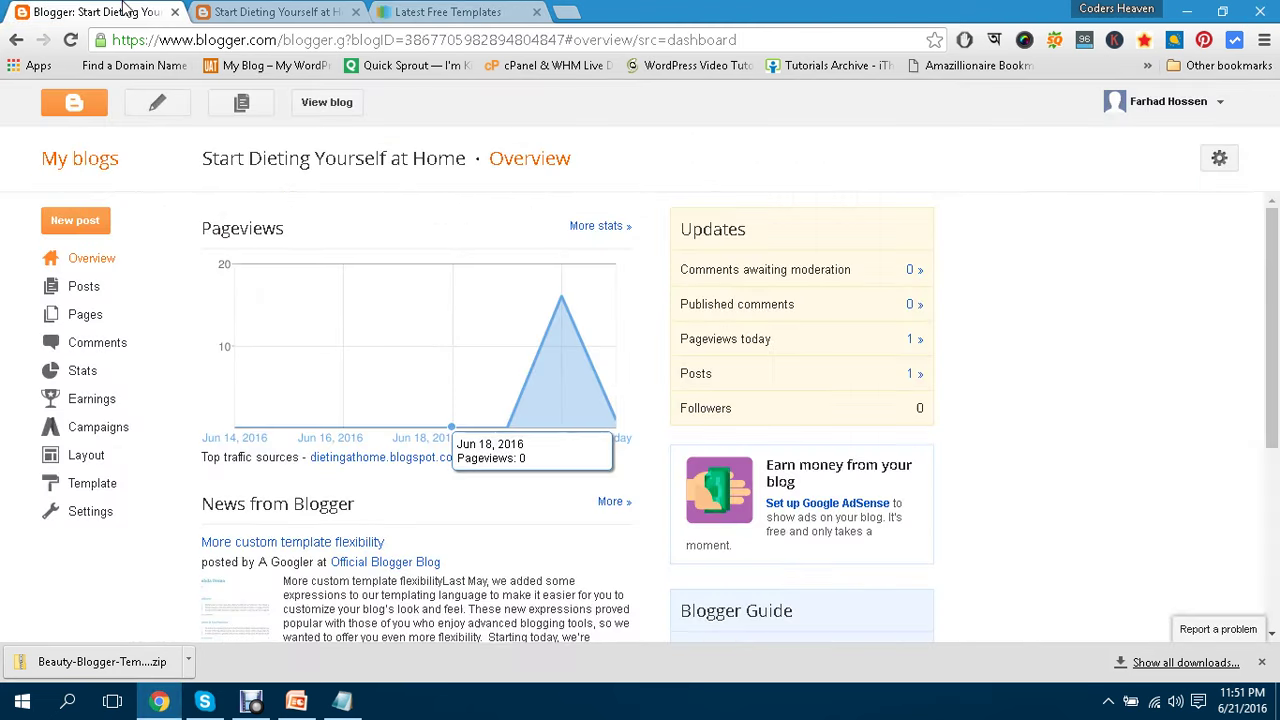
click(93, 484)
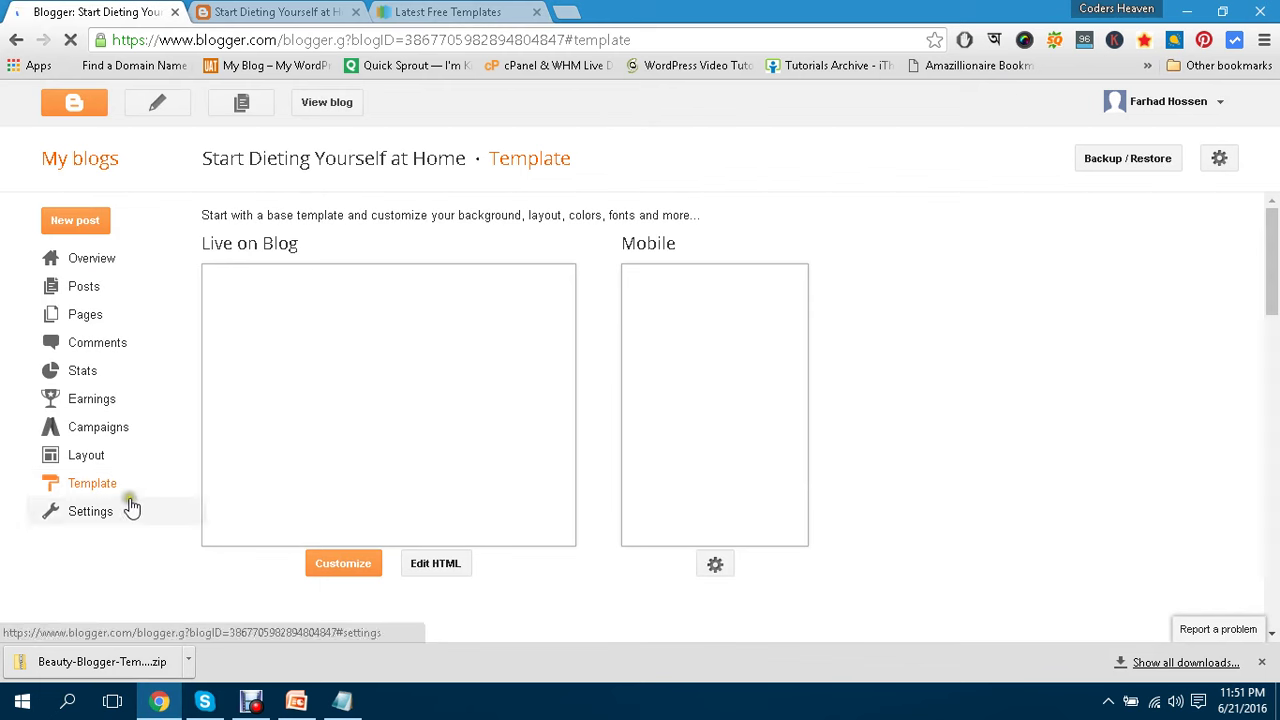
scroll(856, 433, down, 1)
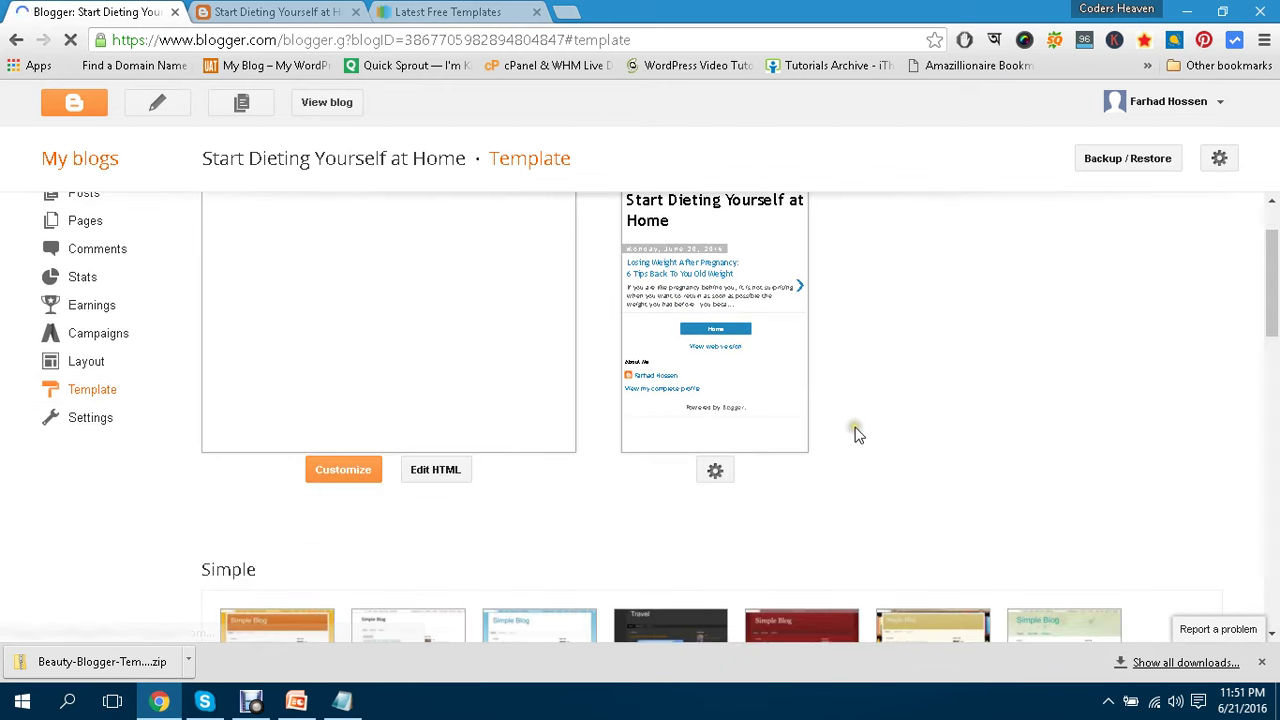
click(1121, 160)
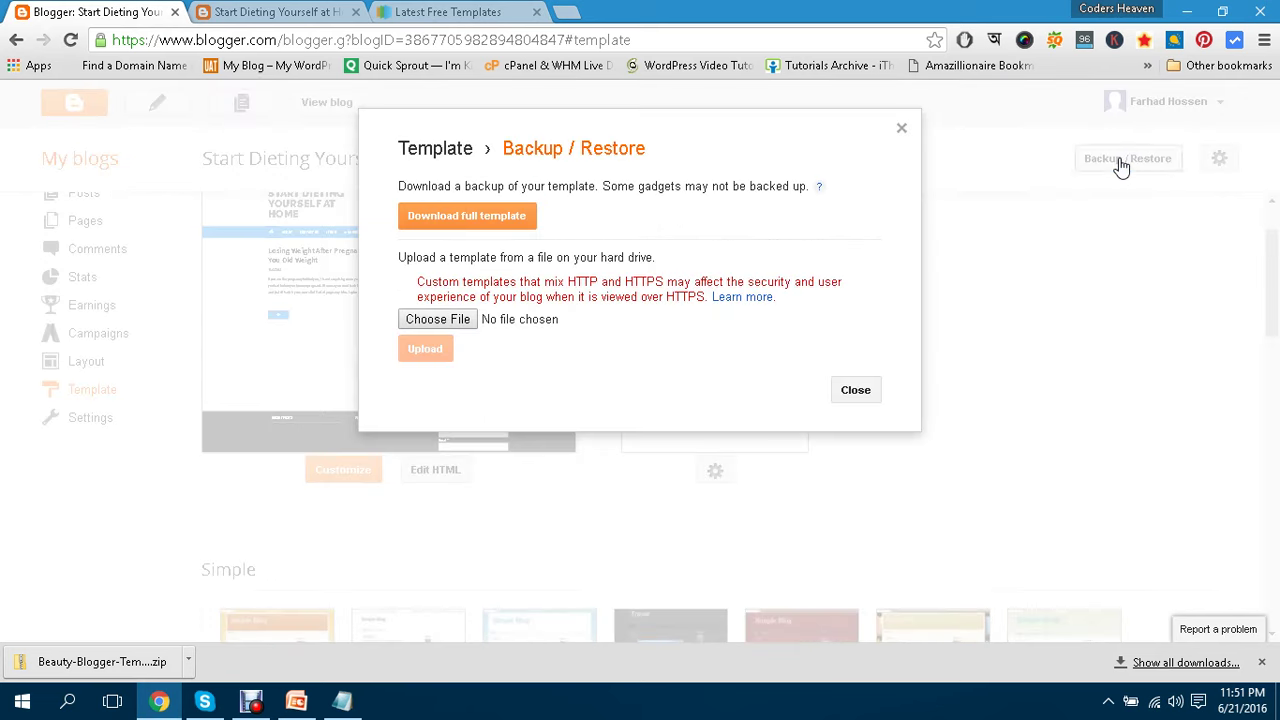
Upload Beauty Blogger Template.xml from the Downloads folder as the blog's template and dismiss the browser's download bar.
click(455, 322)
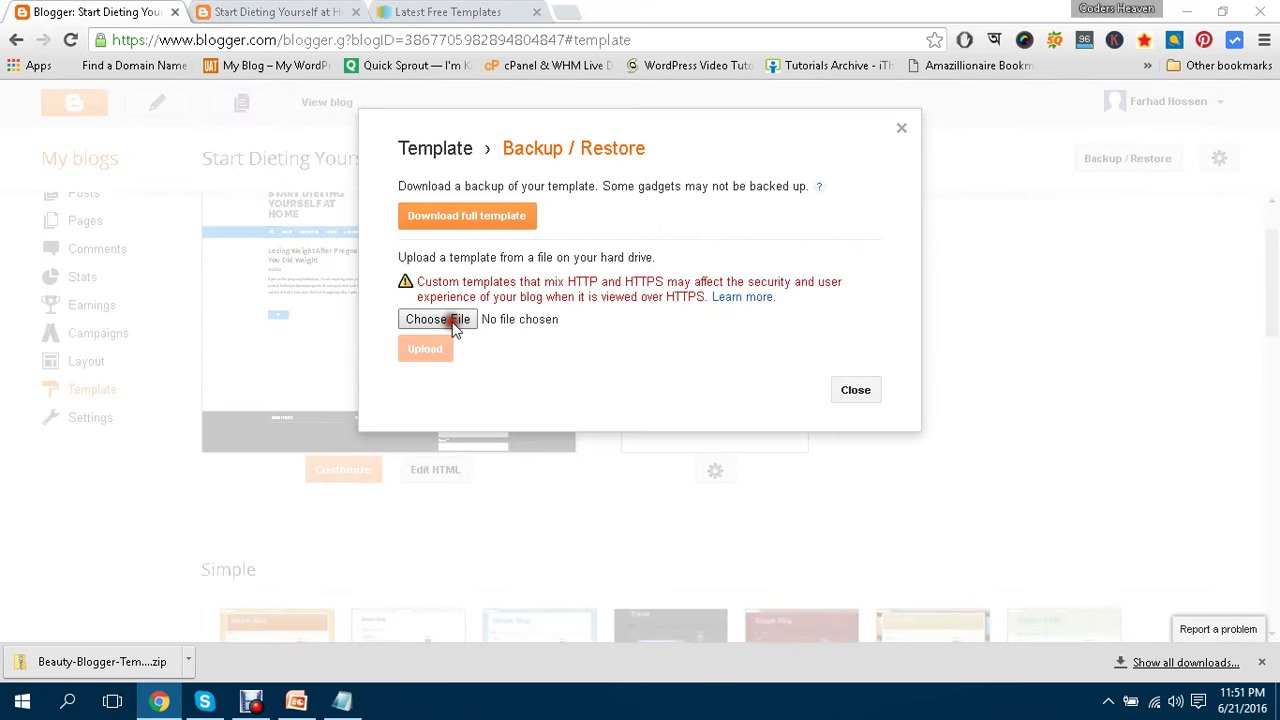
click(84, 174)
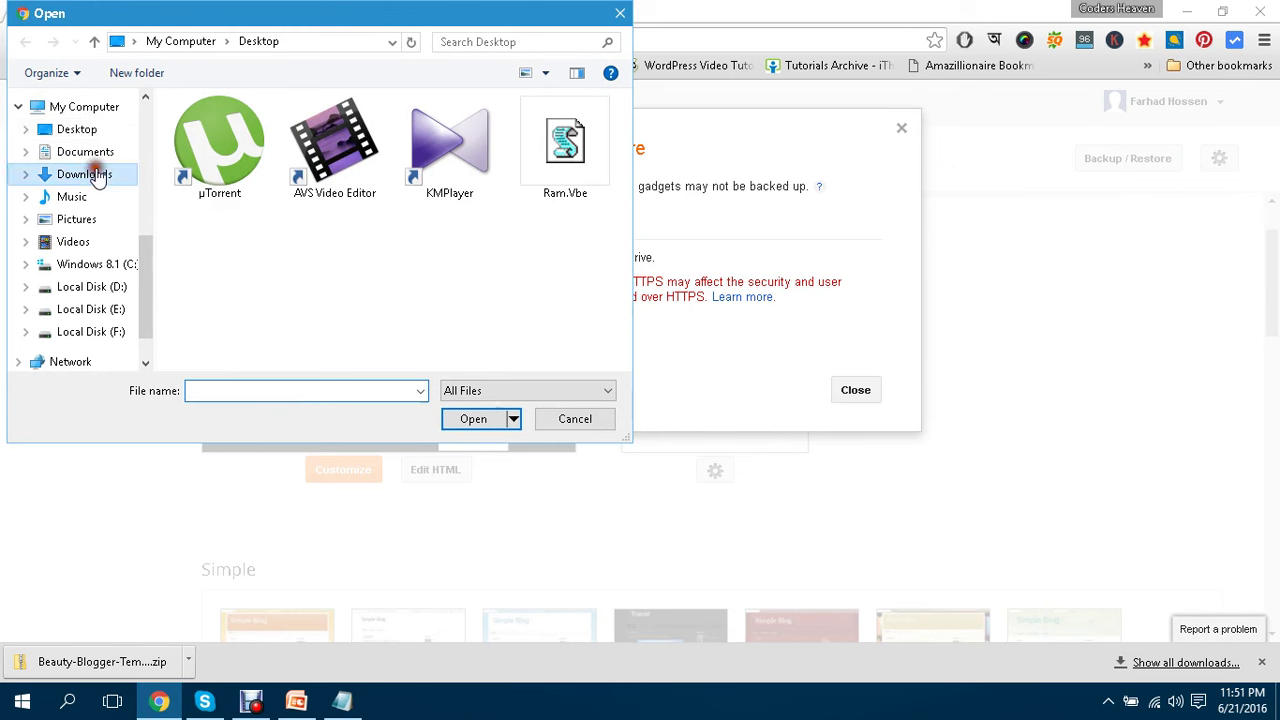
click(213, 170)
double_click(213, 170)
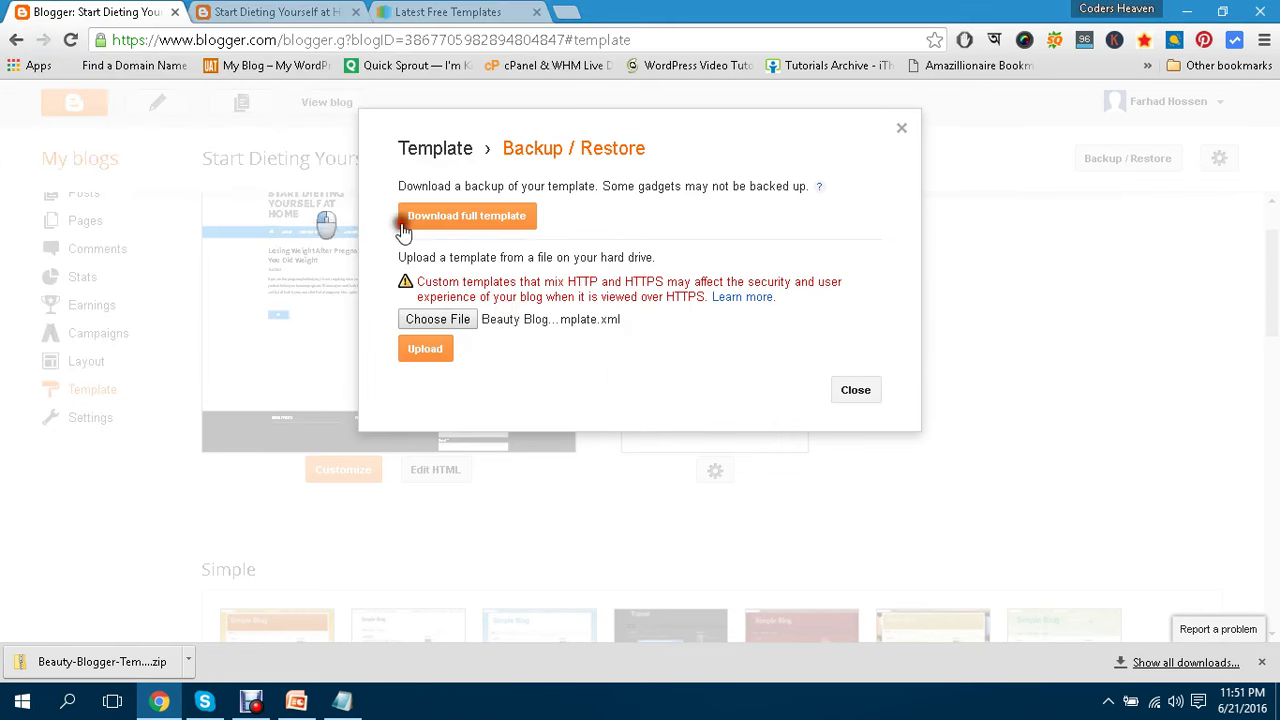
click(421, 347)
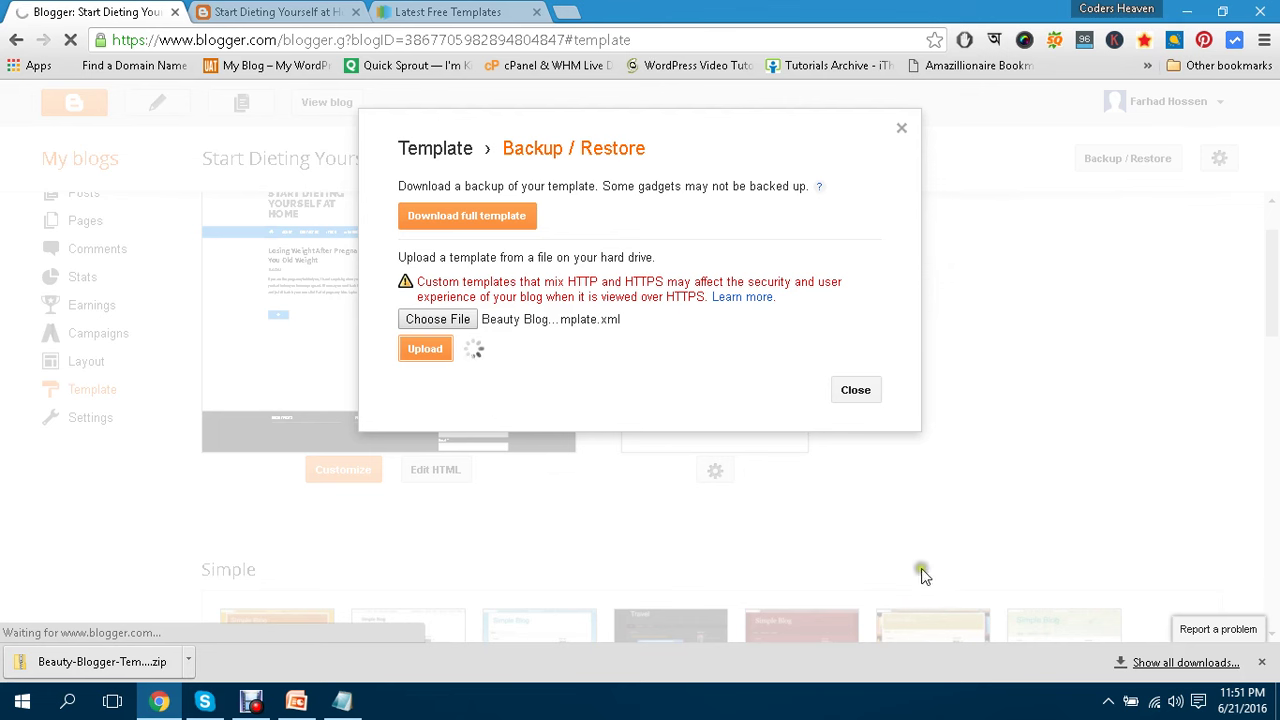
click(1260, 664)
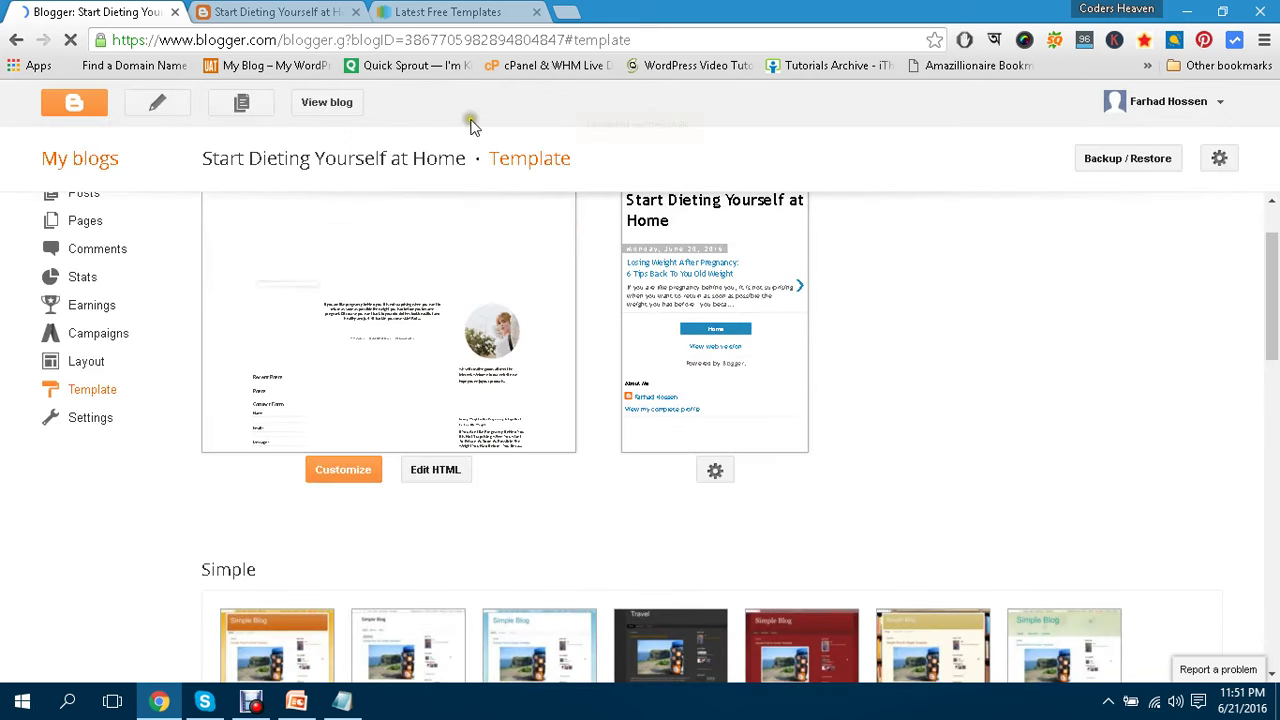
Reload the live blog dietingathome.blogspot.com and examine the newly installed Beauty template from header to footer.
click(290, 12)
click(322, 46)
key(Return)
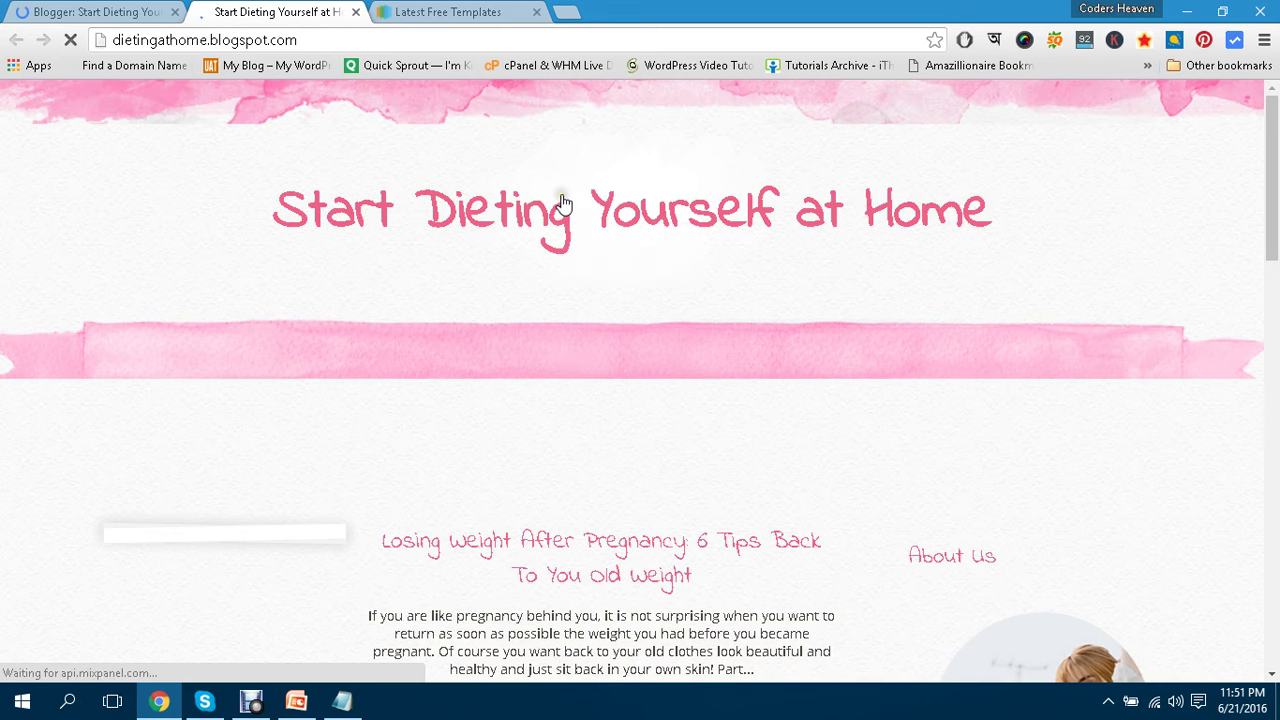
scroll(563, 203, down, 5)
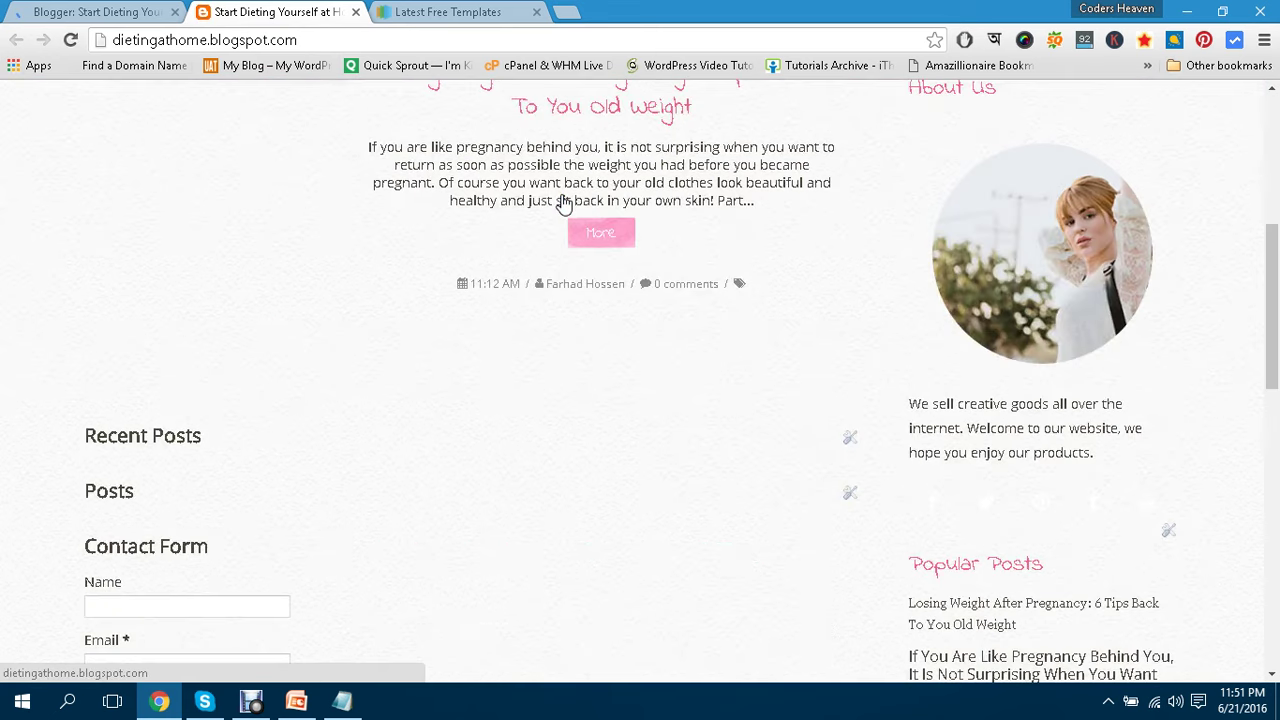
scroll(655, 413, down, 10)
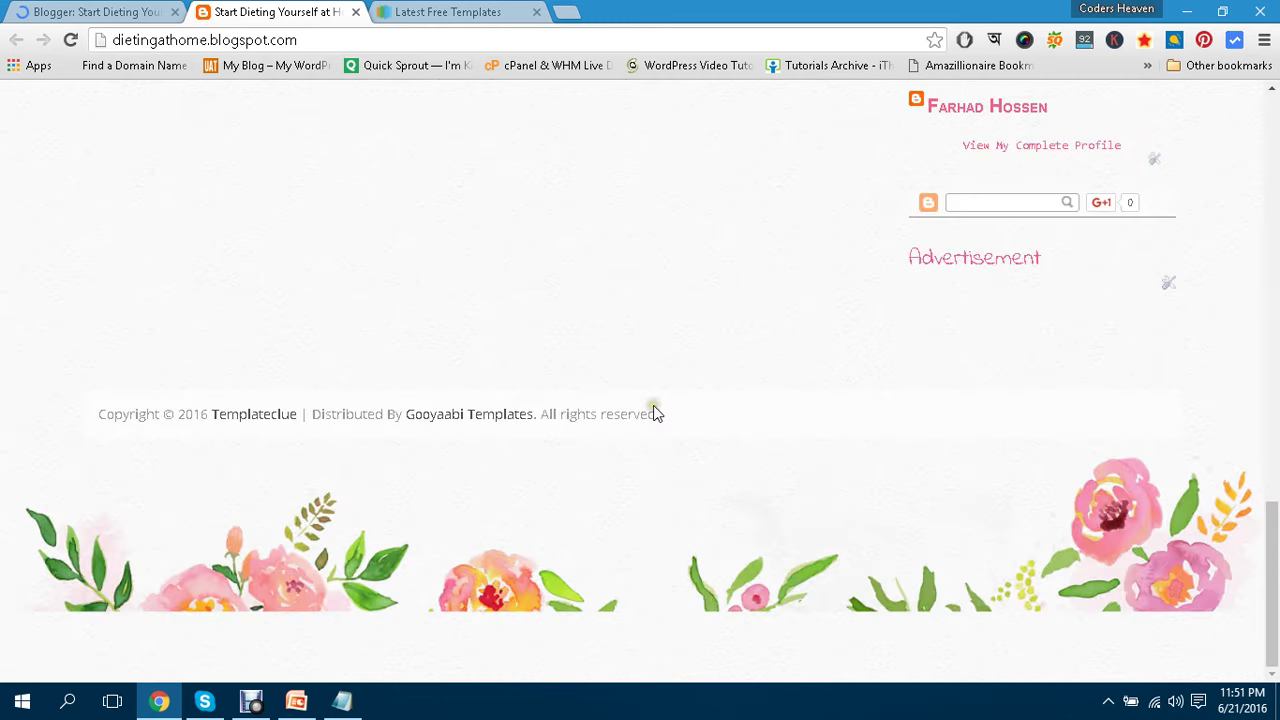
scroll(655, 413, up, 8)
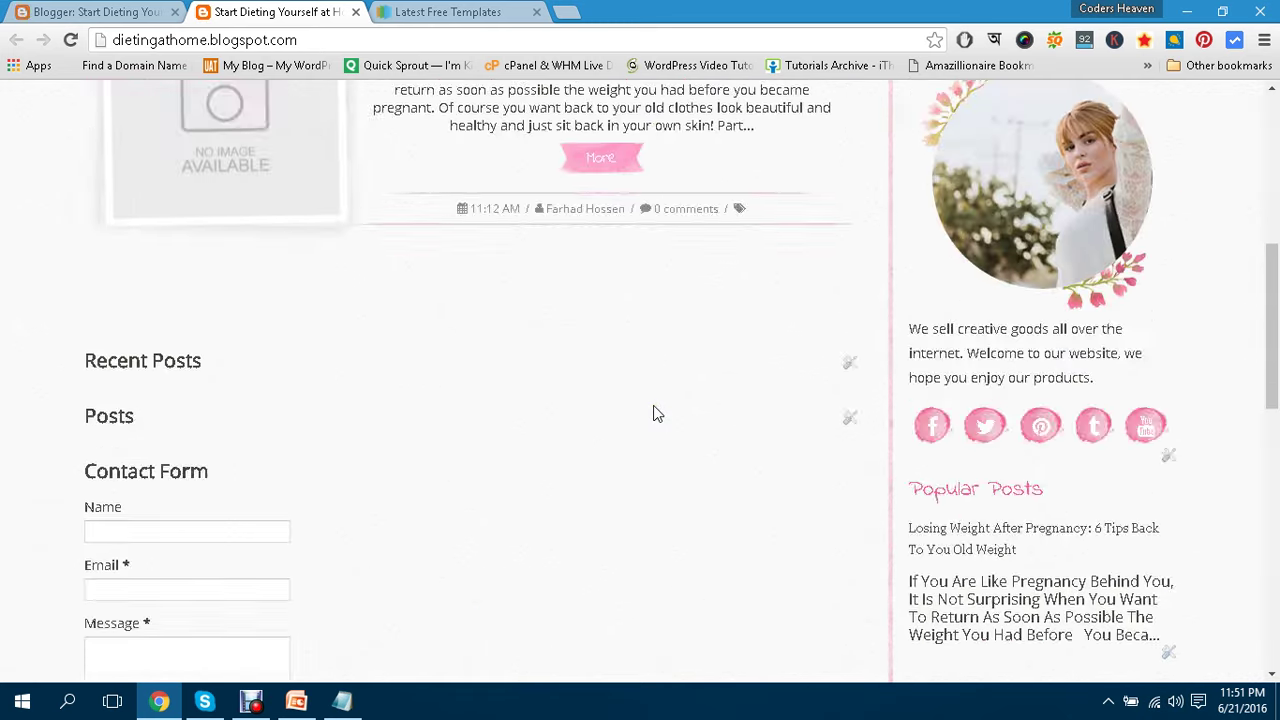
scroll(653, 406, up, 3)
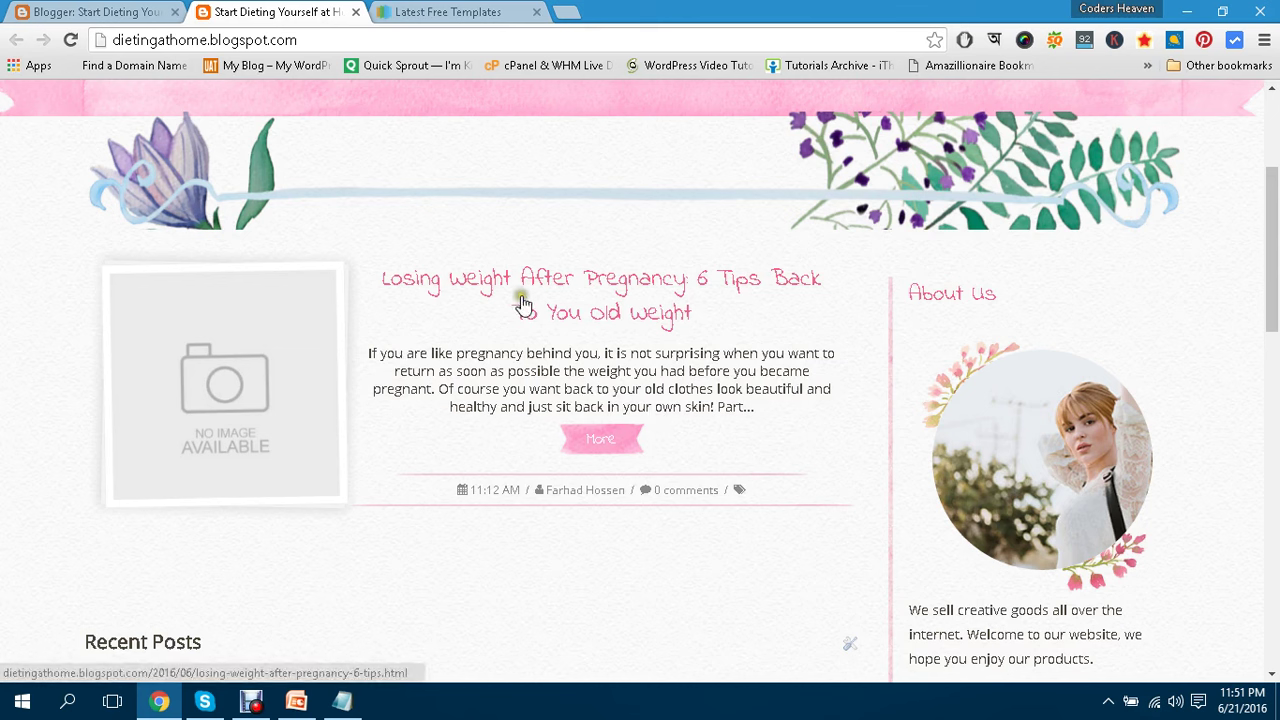
scroll(674, 326, up, 2)
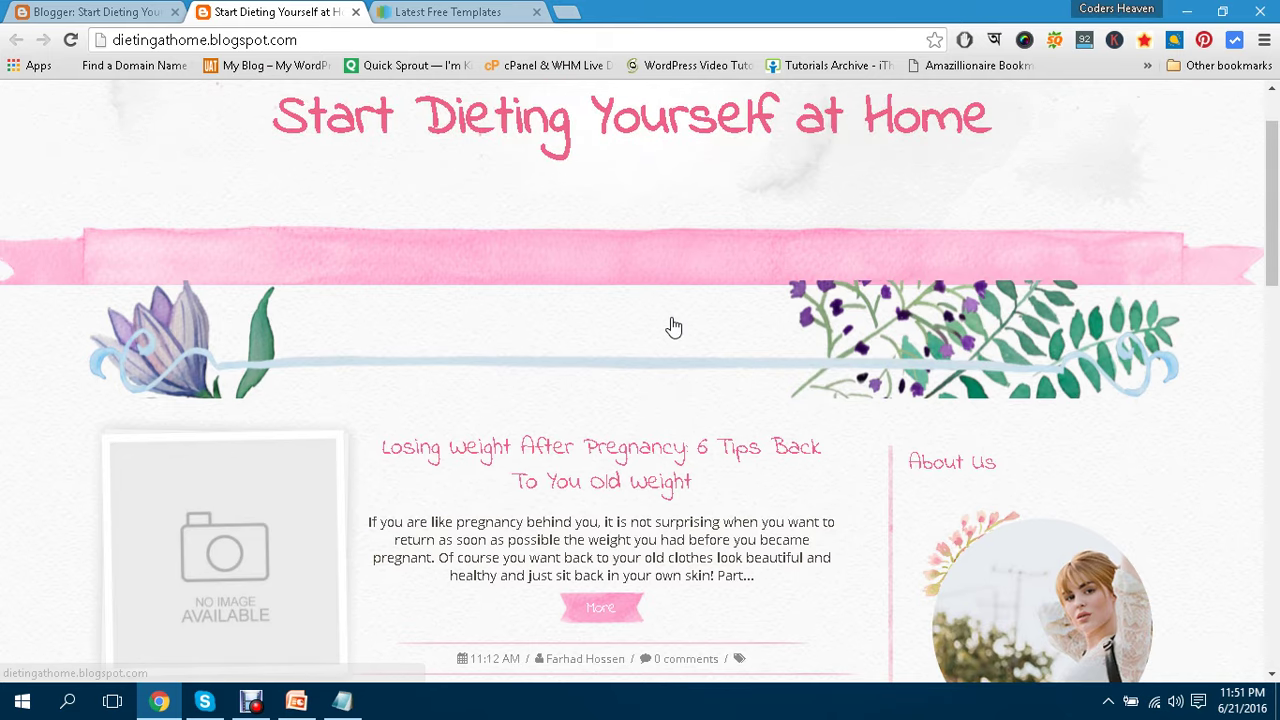
scroll(674, 326, down, 1)
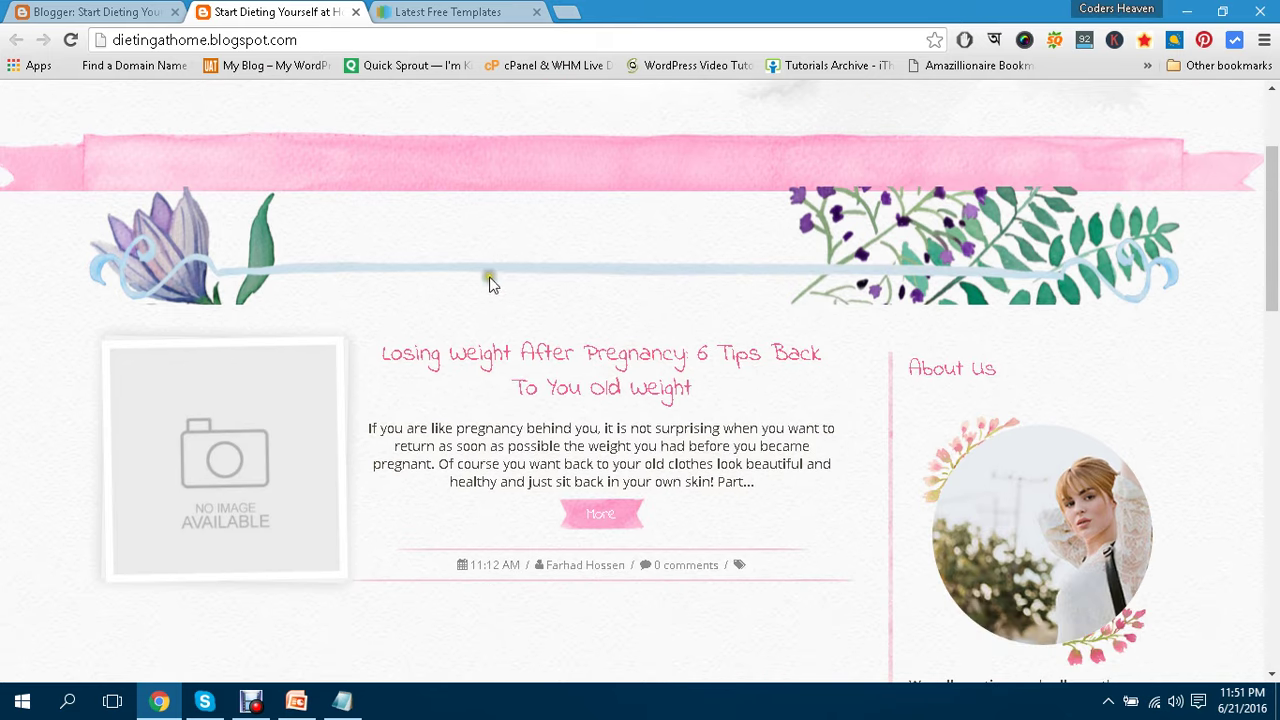
scroll(495, 275, up, 2)
scroll(501, 268, down, 2)
scroll(500, 269, up, 2)
Compare the template preview in the Blogger dashboard with the live blog, and open the blog's Posts list.
click(162, 12)
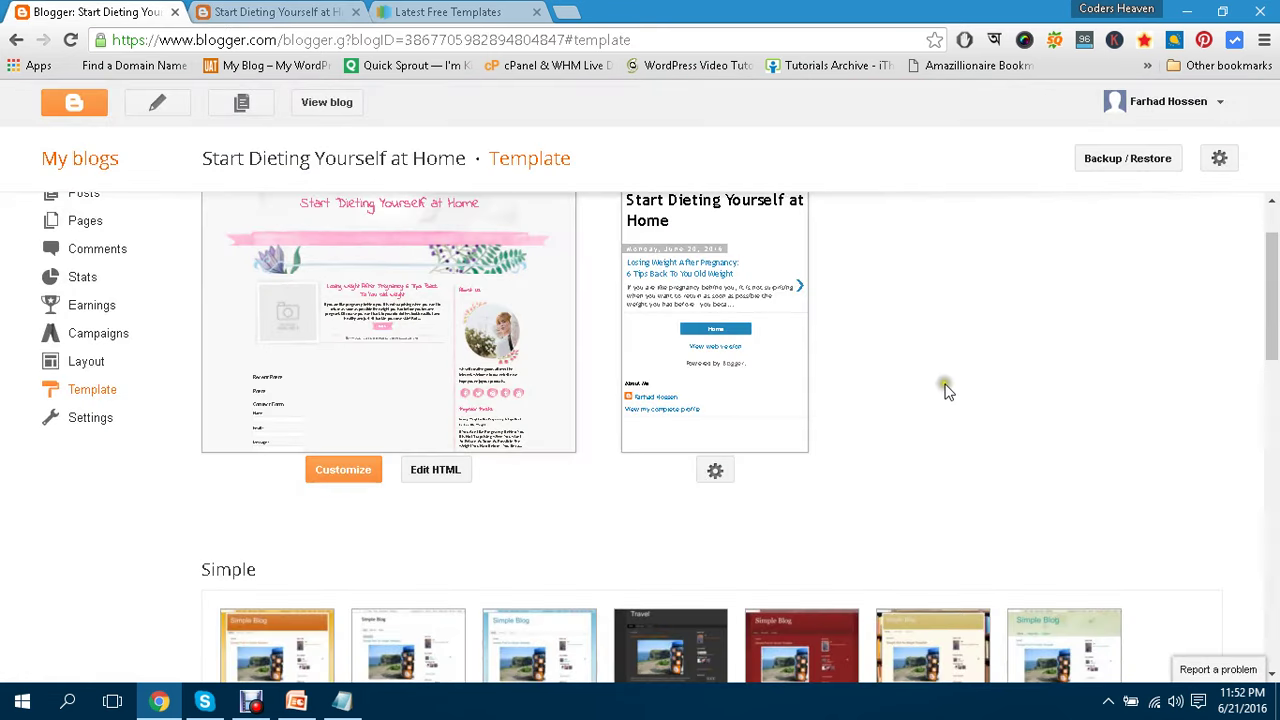
scroll(946, 388, up, 1)
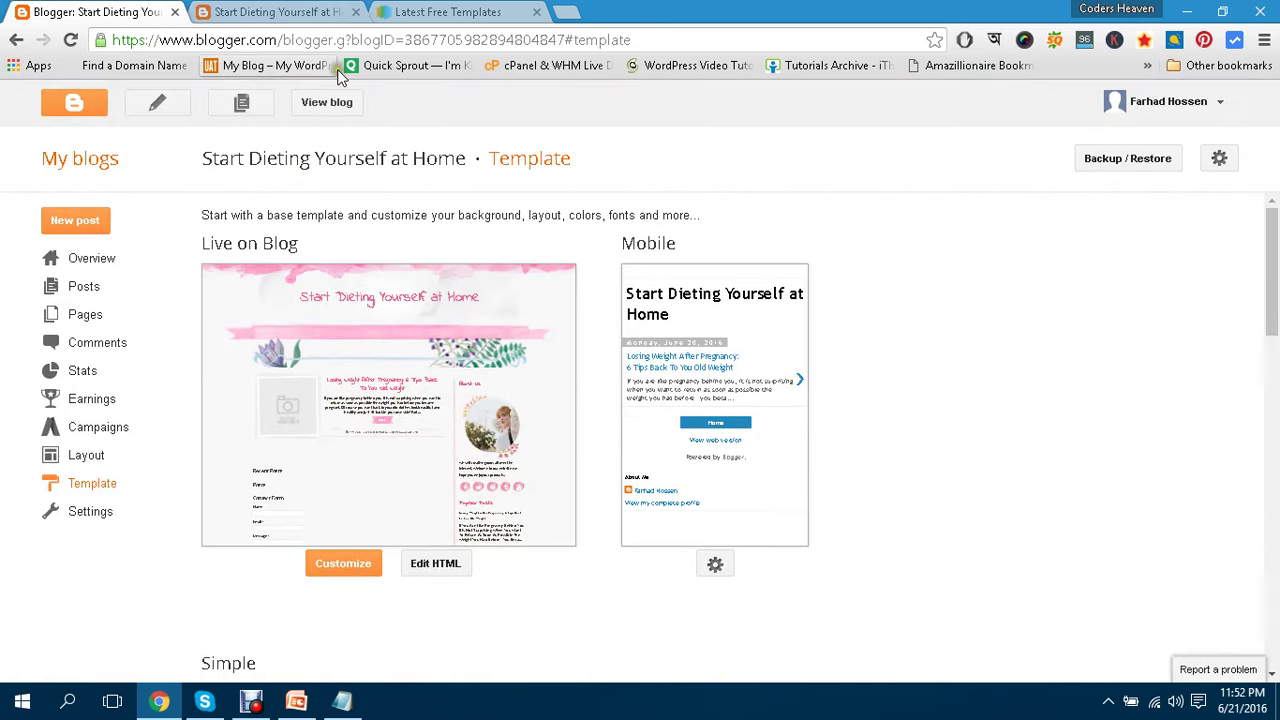
click(322, 12)
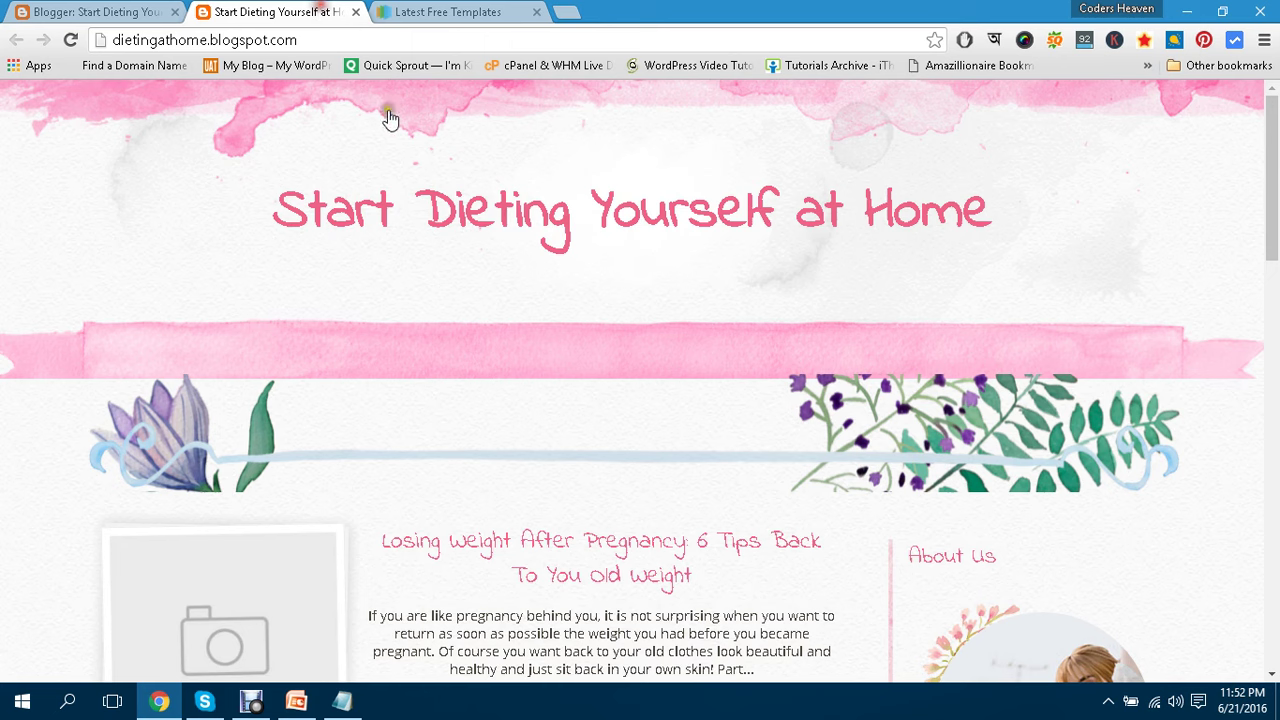
click(137, 10)
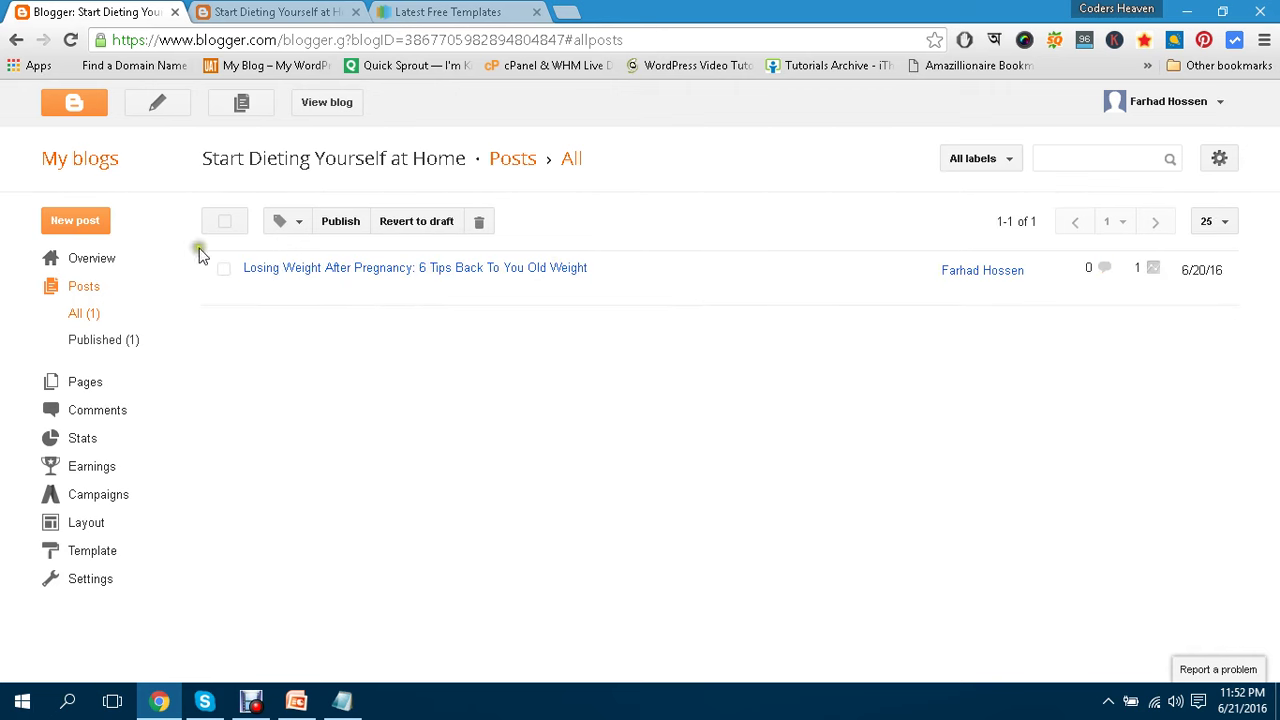
click(86, 218)
Open Google in place of the free templates page, search for "english to spanish" and check the keyword's monthly search volume.
click(548, 8)
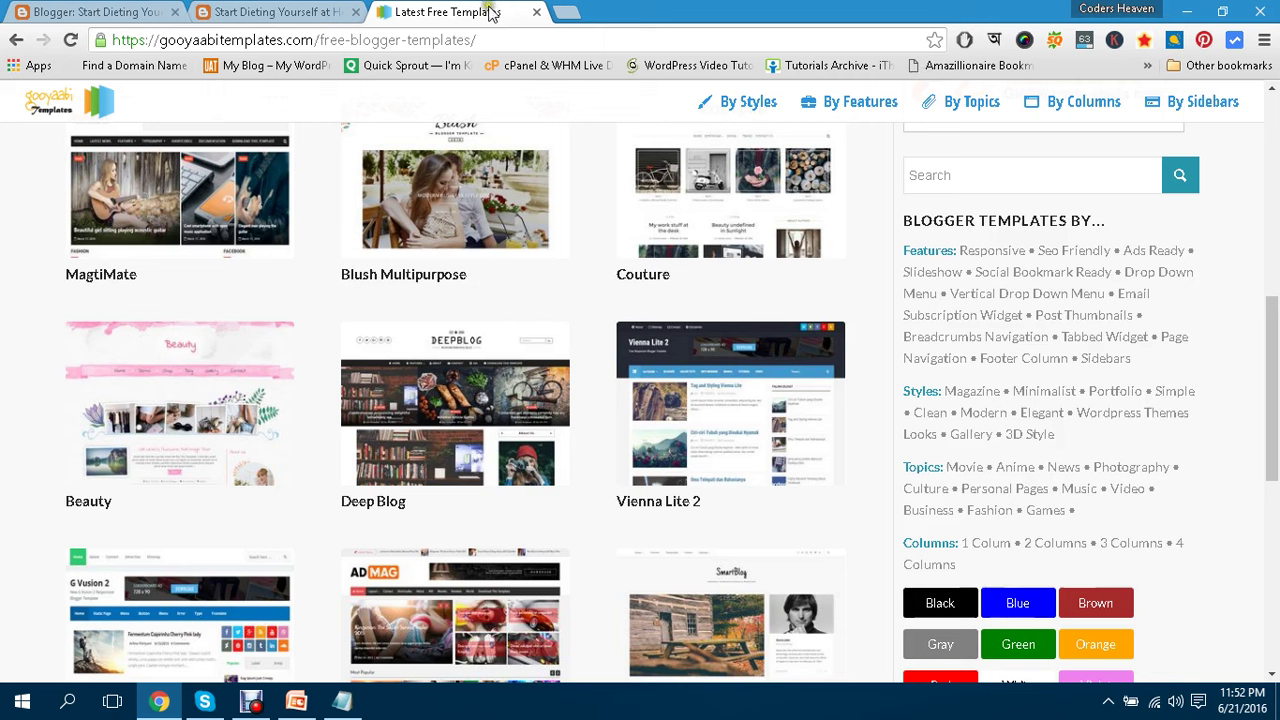
click(503, 41)
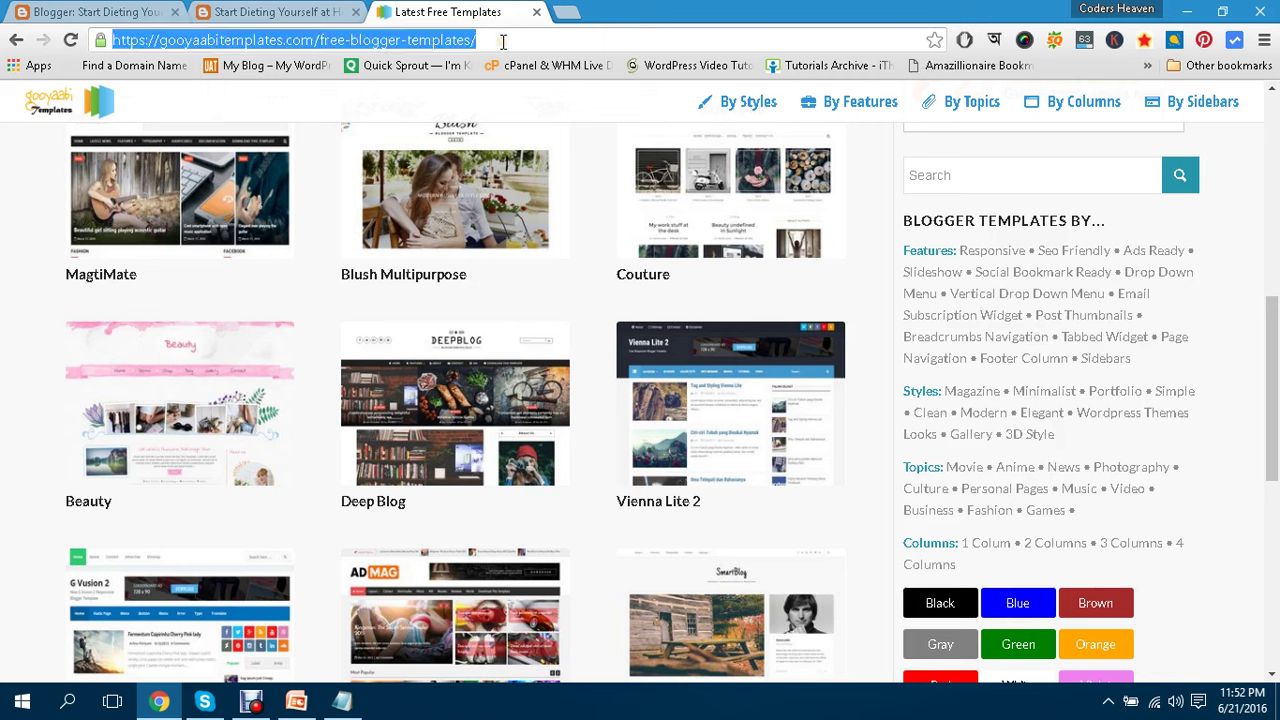
text(goo)
key(Return)
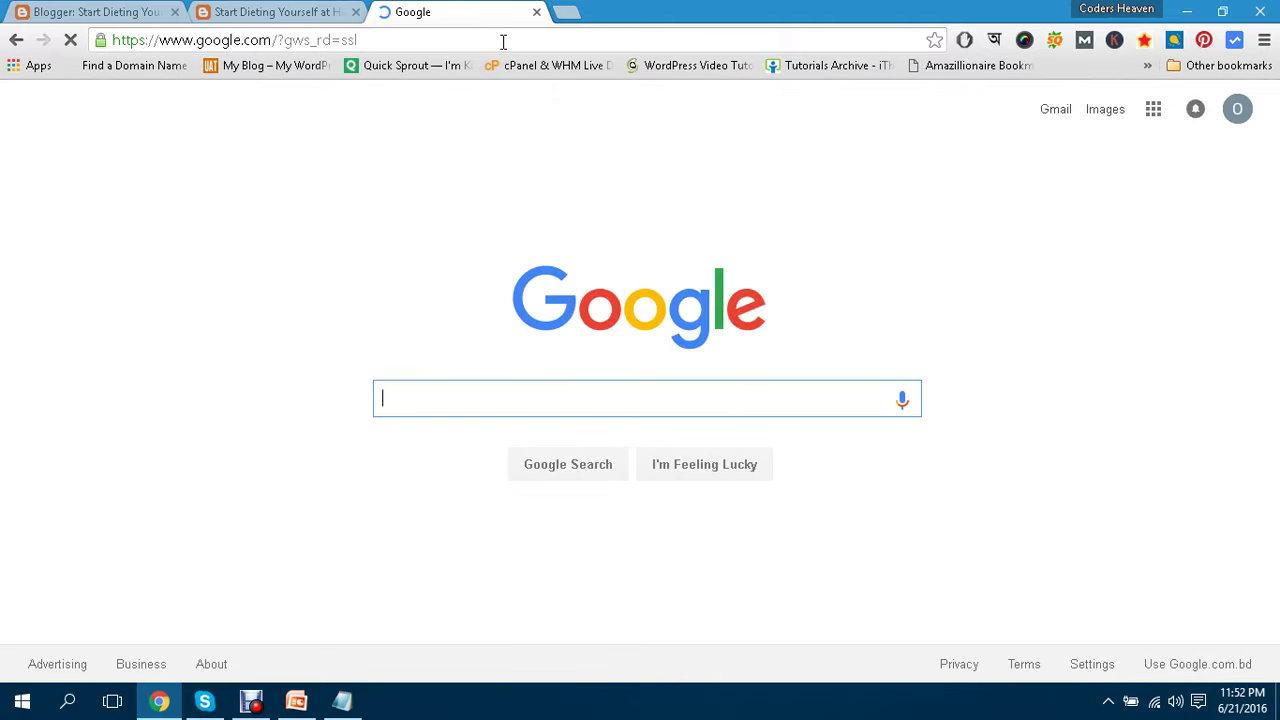
text(englisht t)
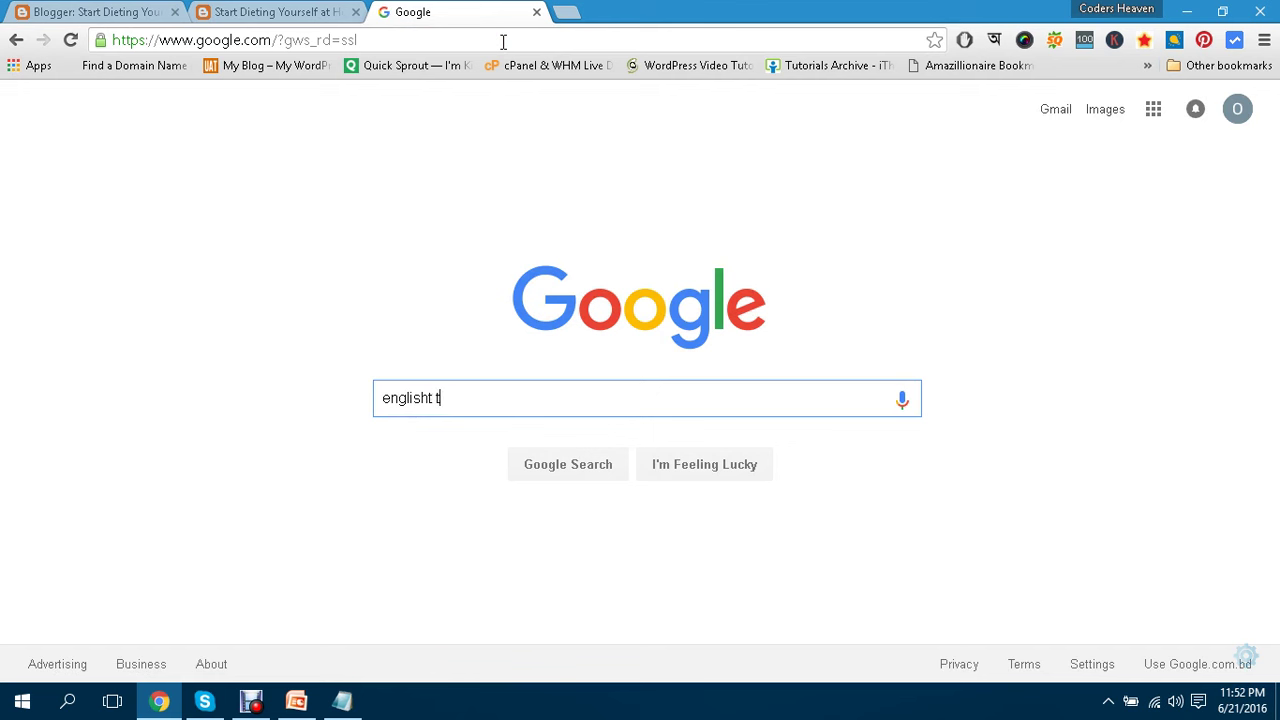
text(o spani)
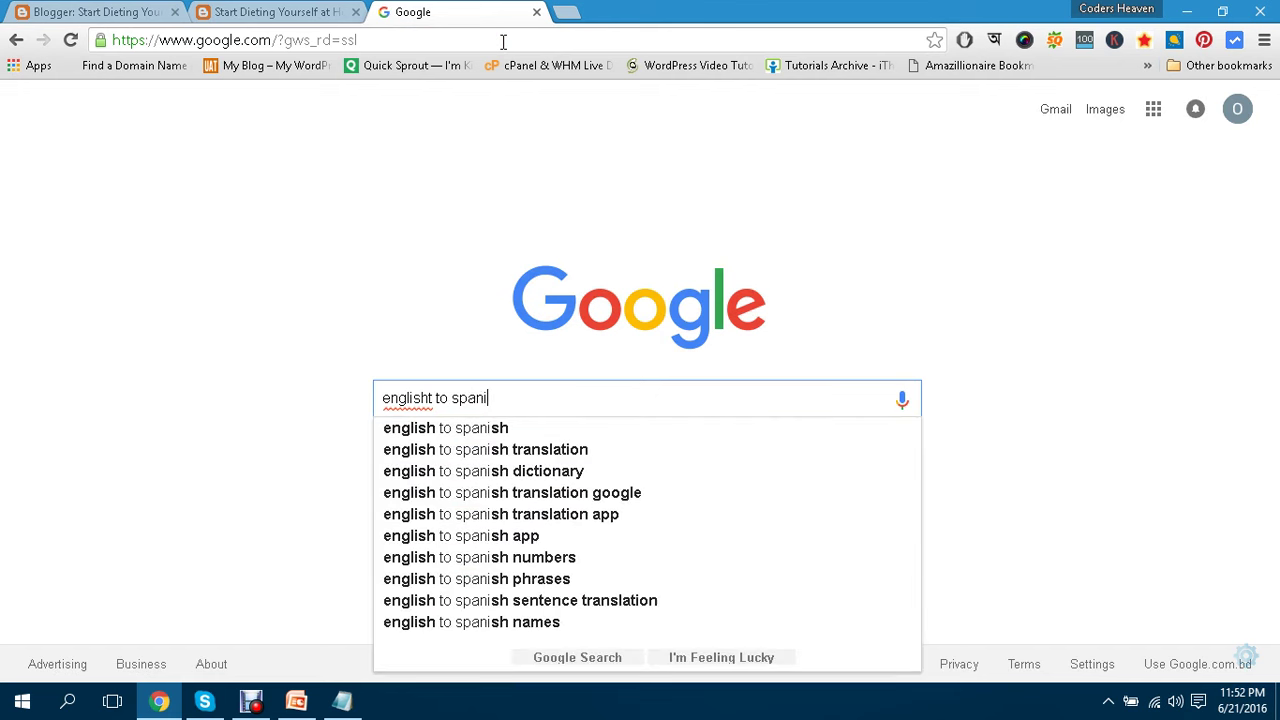
key(Down)
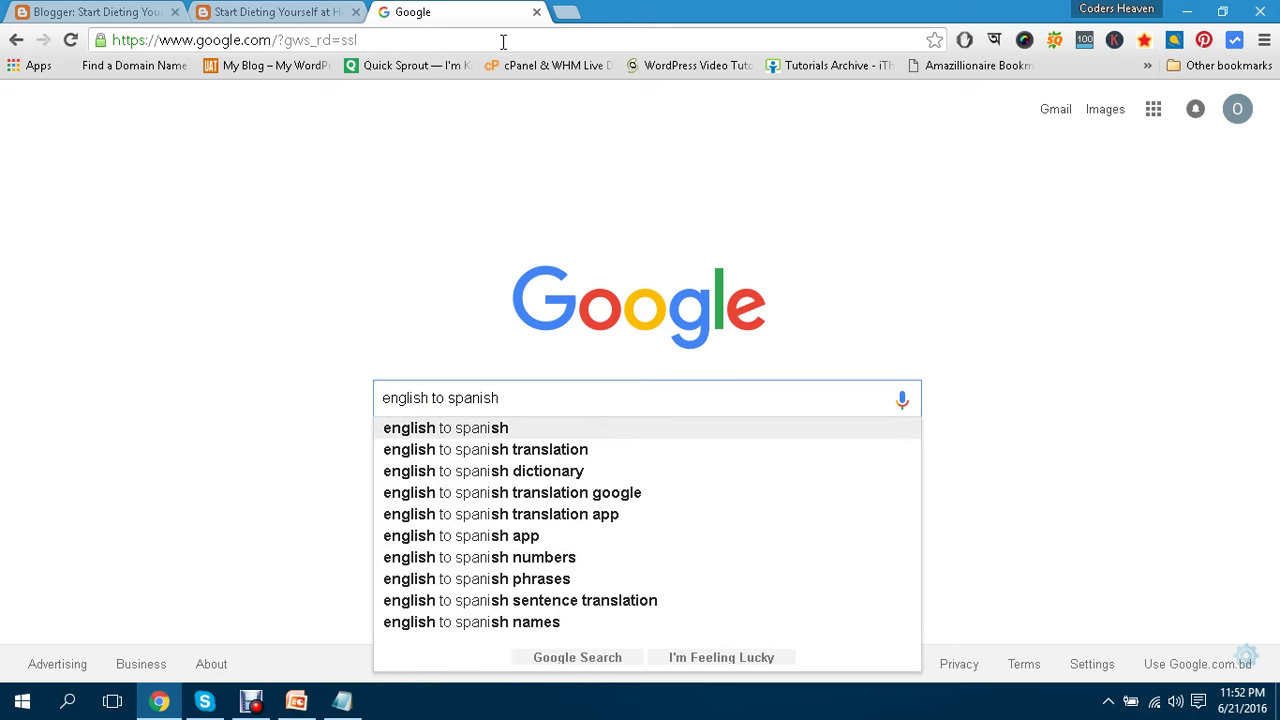
key(Return)
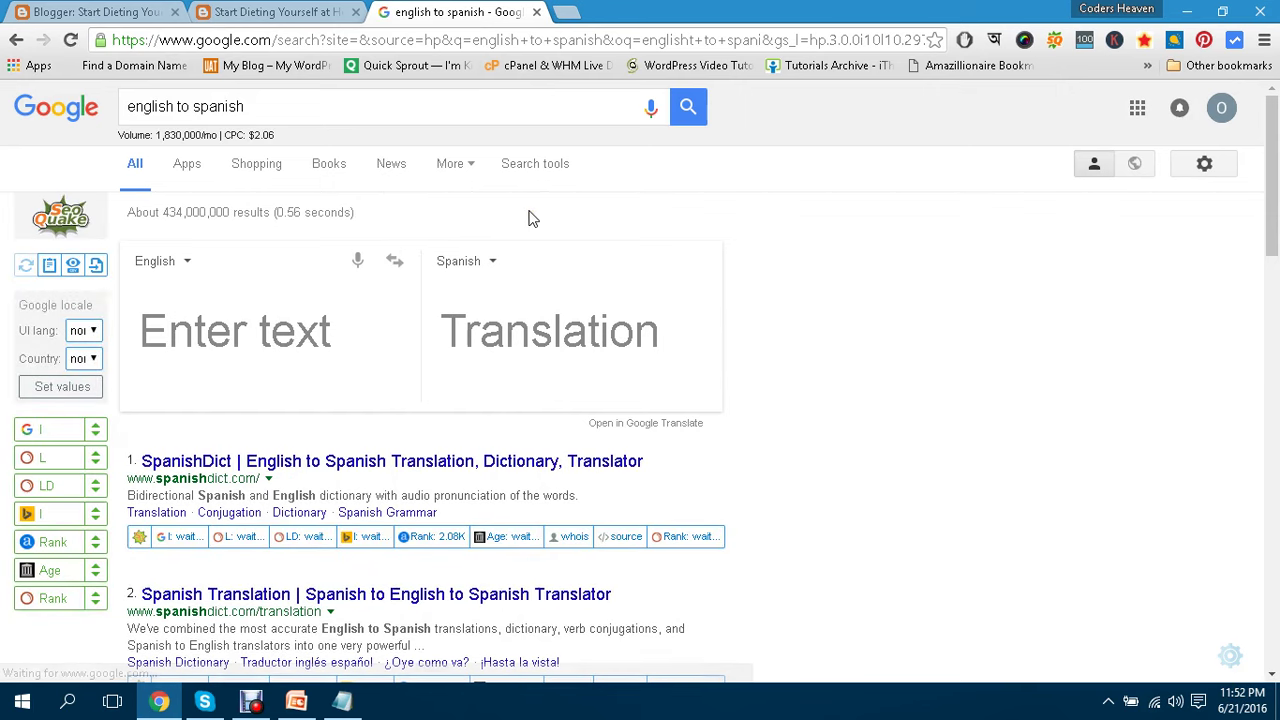
click(157, 135)
drag(157, 135, 207, 135)
click(157, 135)
click(207, 135)
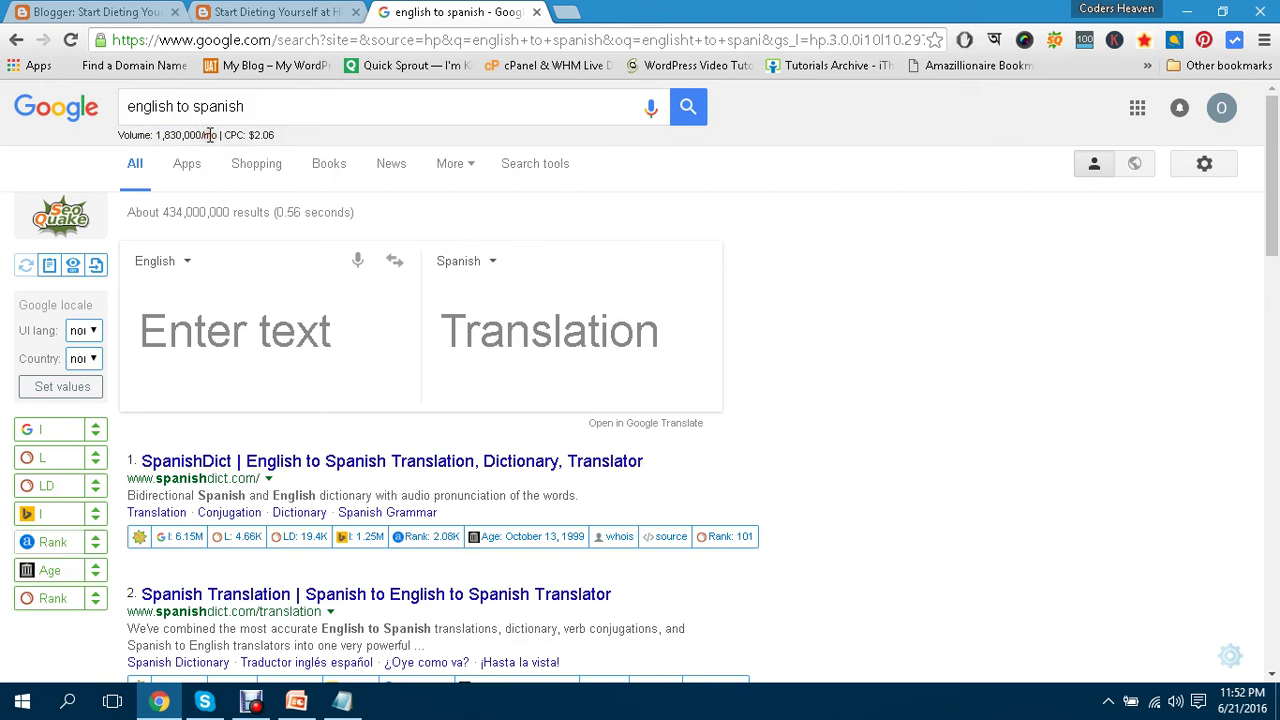
Translate "best way to loss weight fast" from English to Spanish and copy the translation.
click(275, 325)
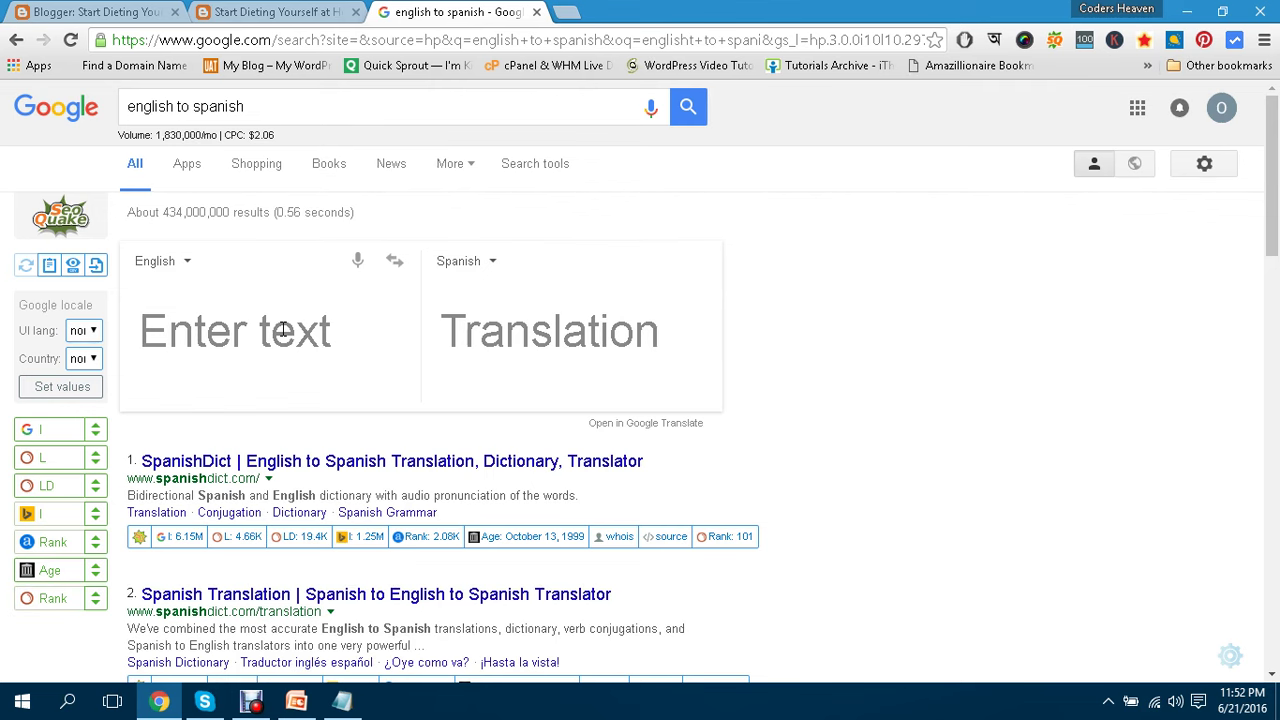
text(best way )
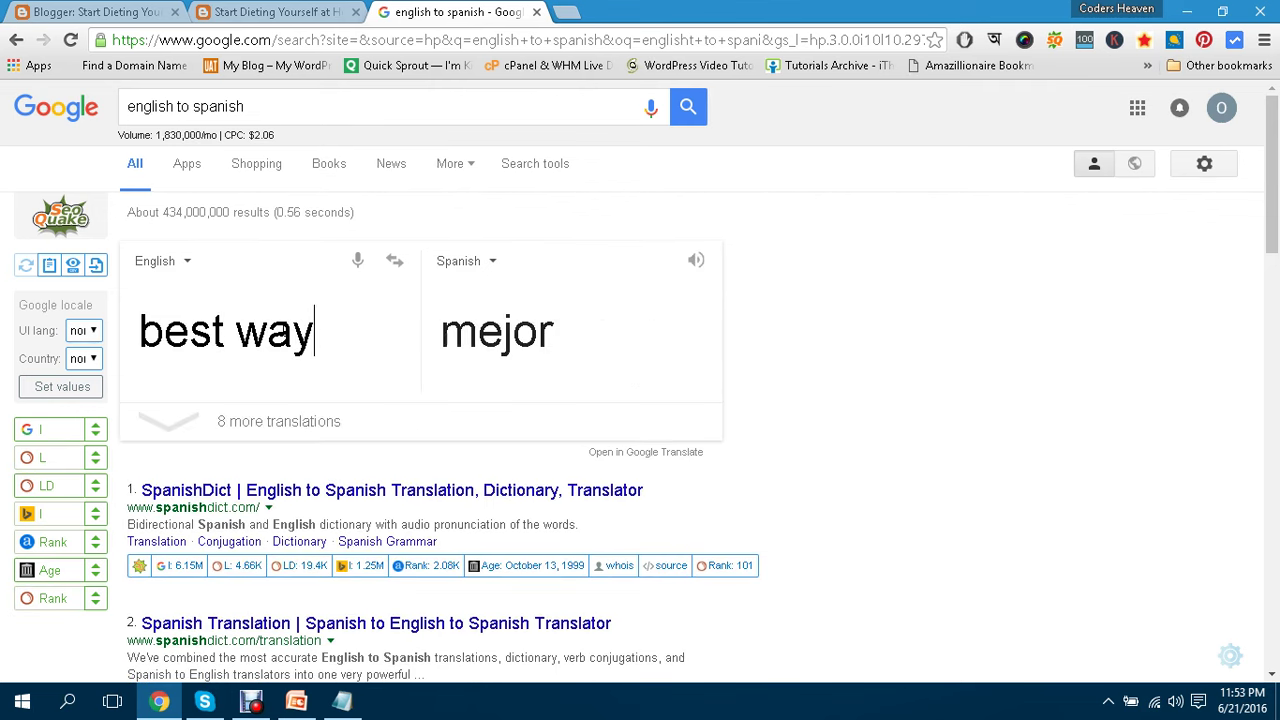
text(to )
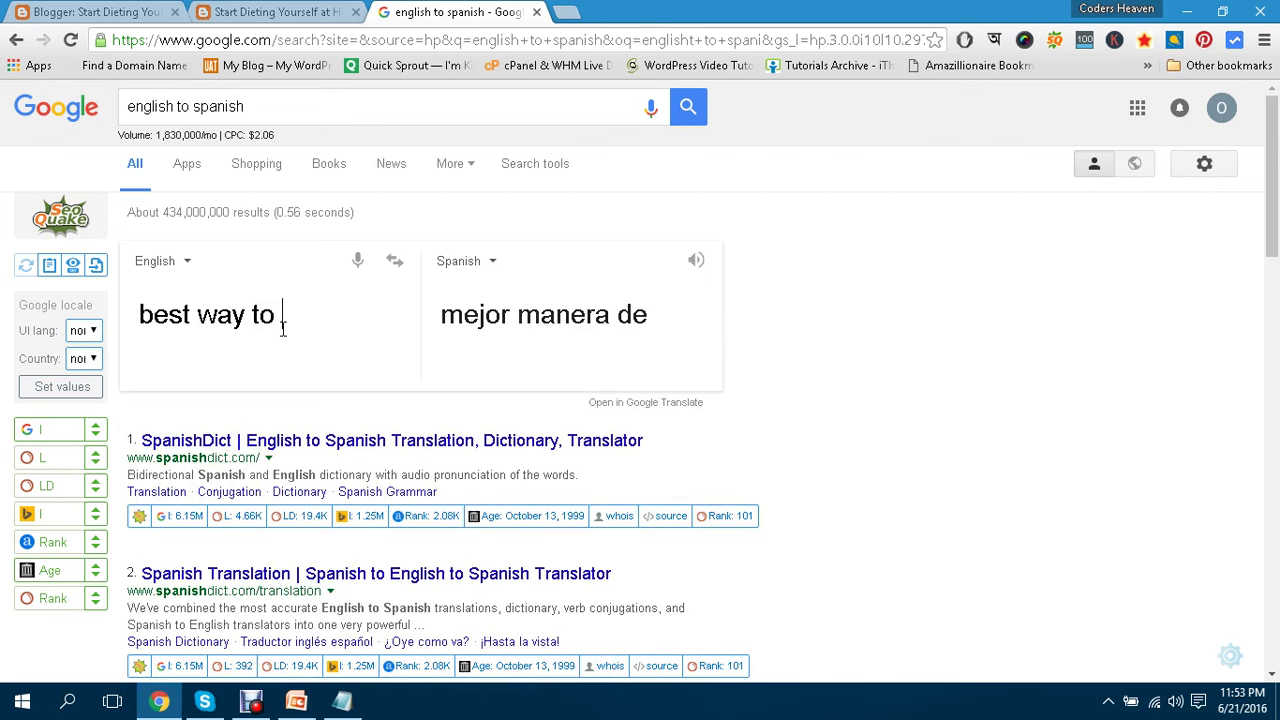
text(loass)
key(BackSpace)
key(BackSpace)
key(BackSpace)
text(ss )
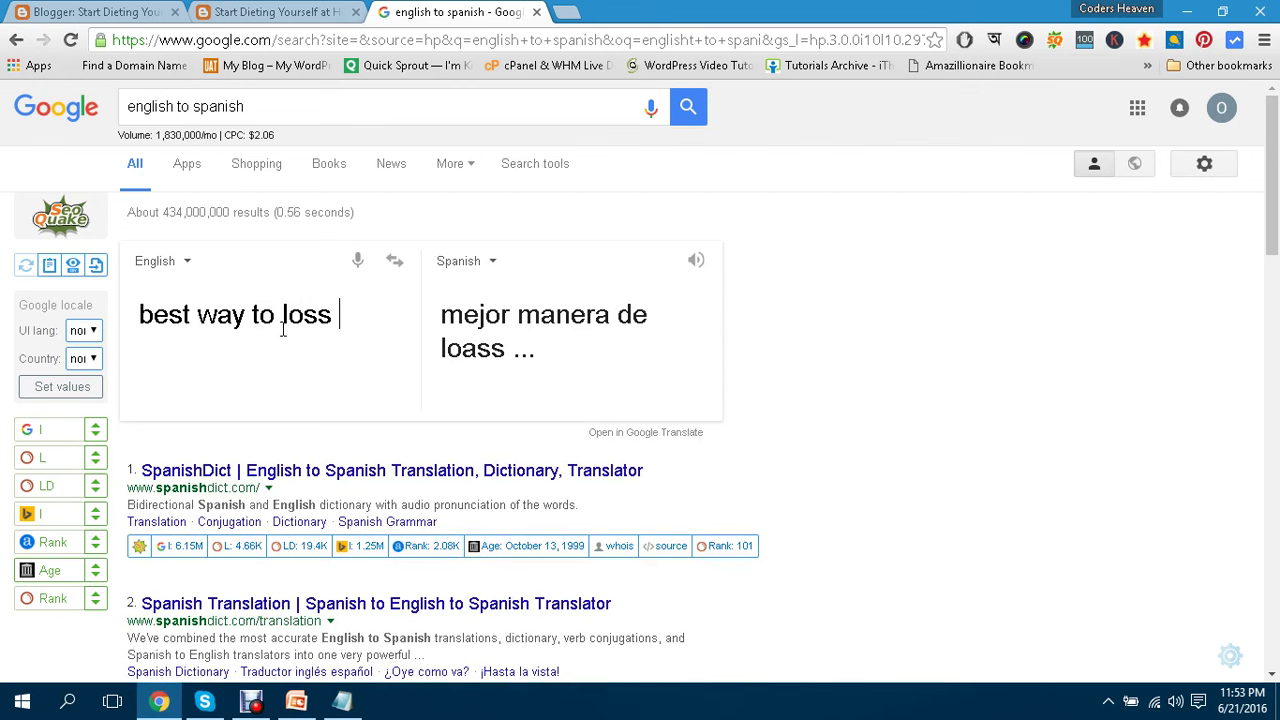
text(weigt)
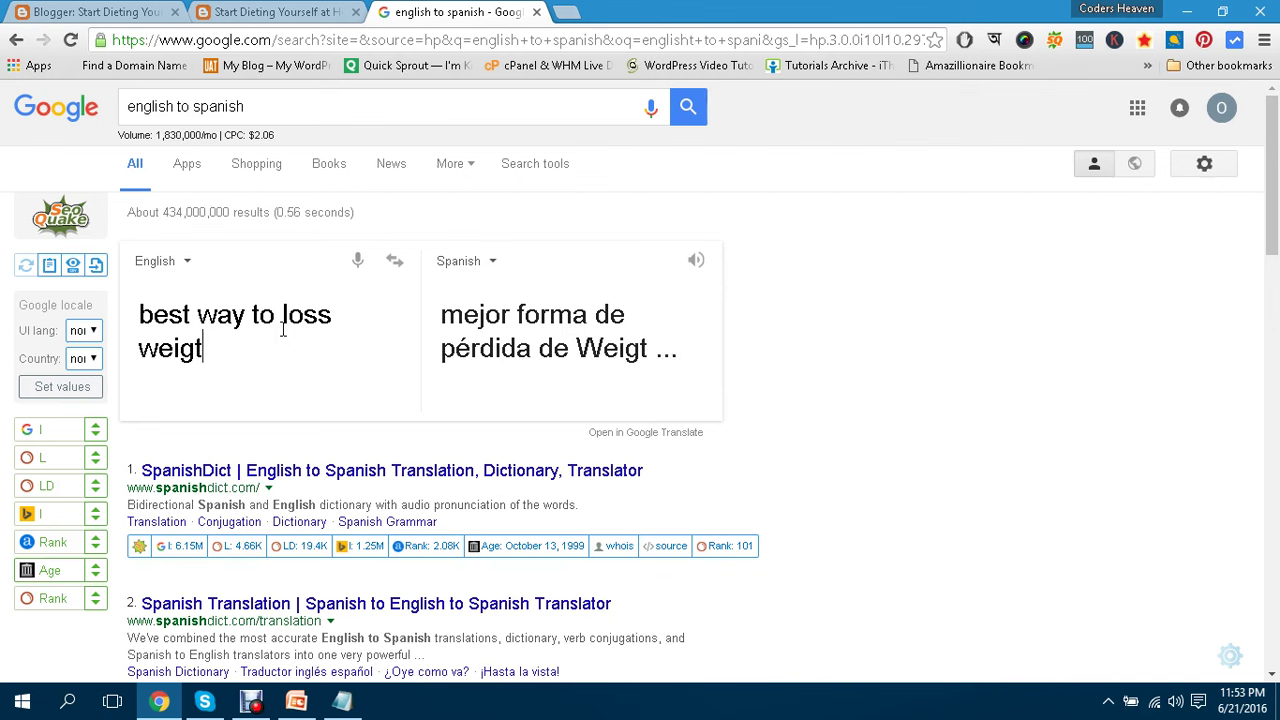
key(BackSpace)
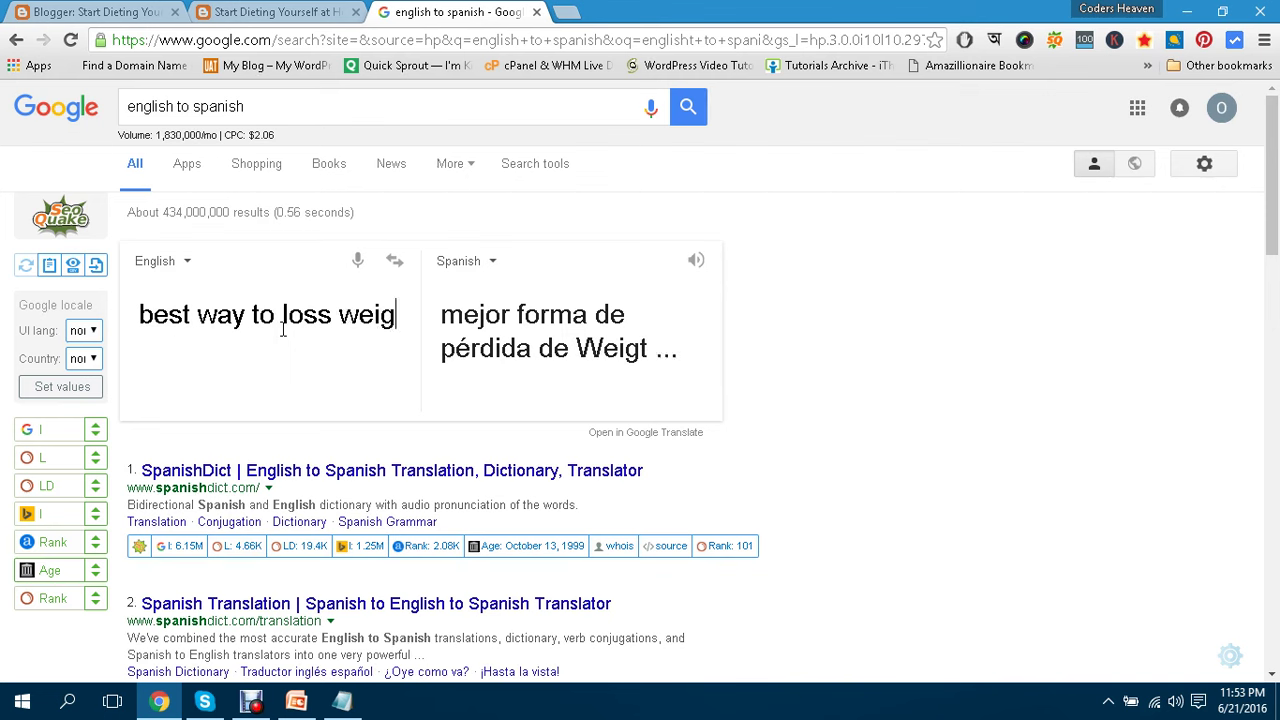
text(ht)
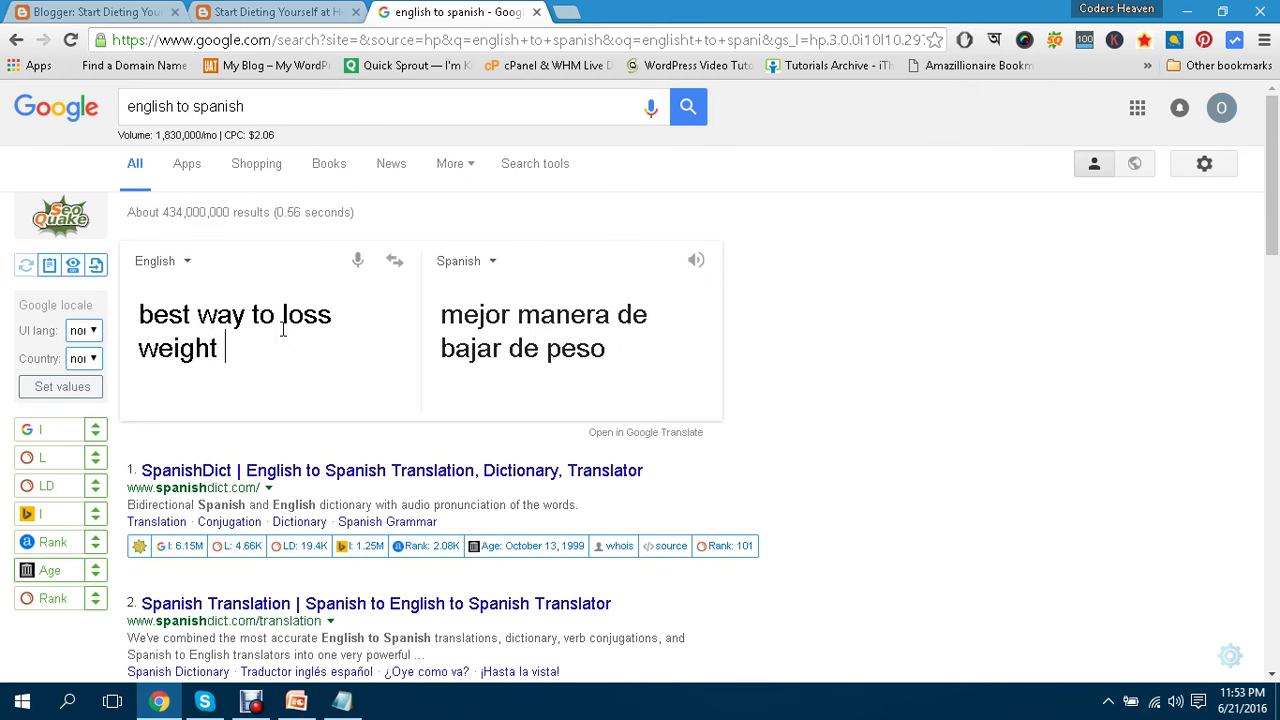
text( fast)
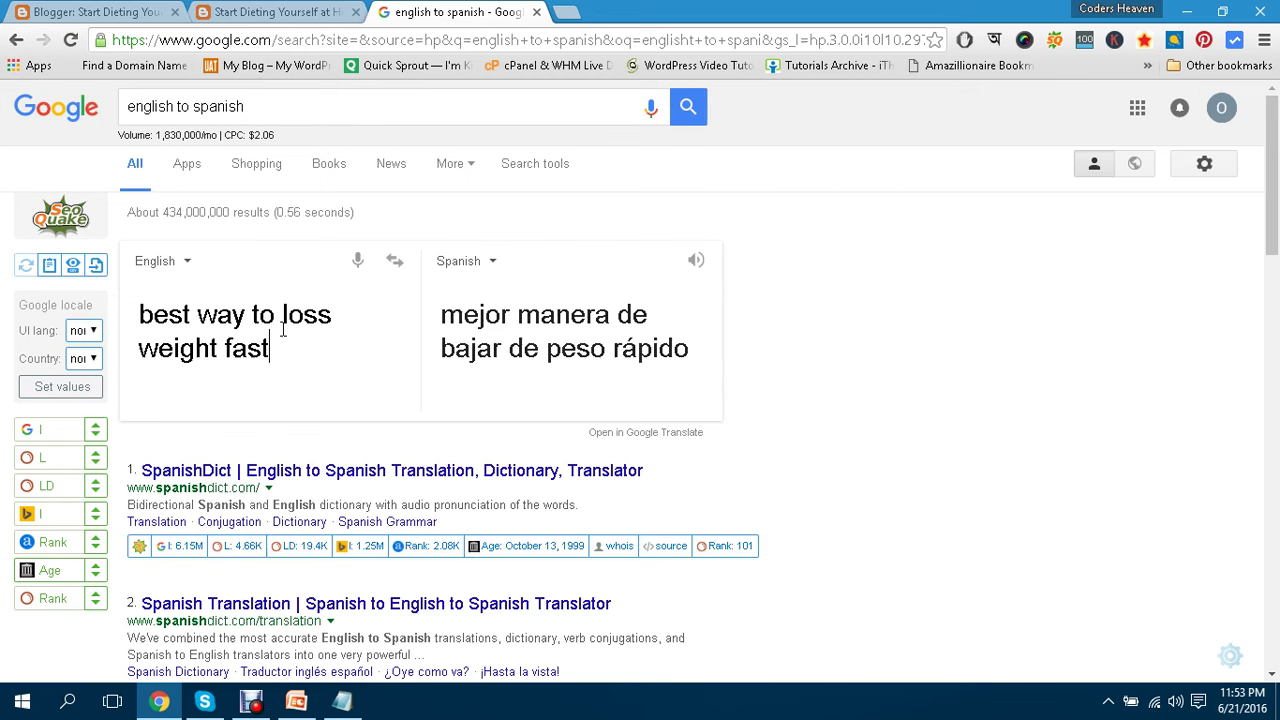
drag(440, 312, 690, 352)
key(ctrl+c)
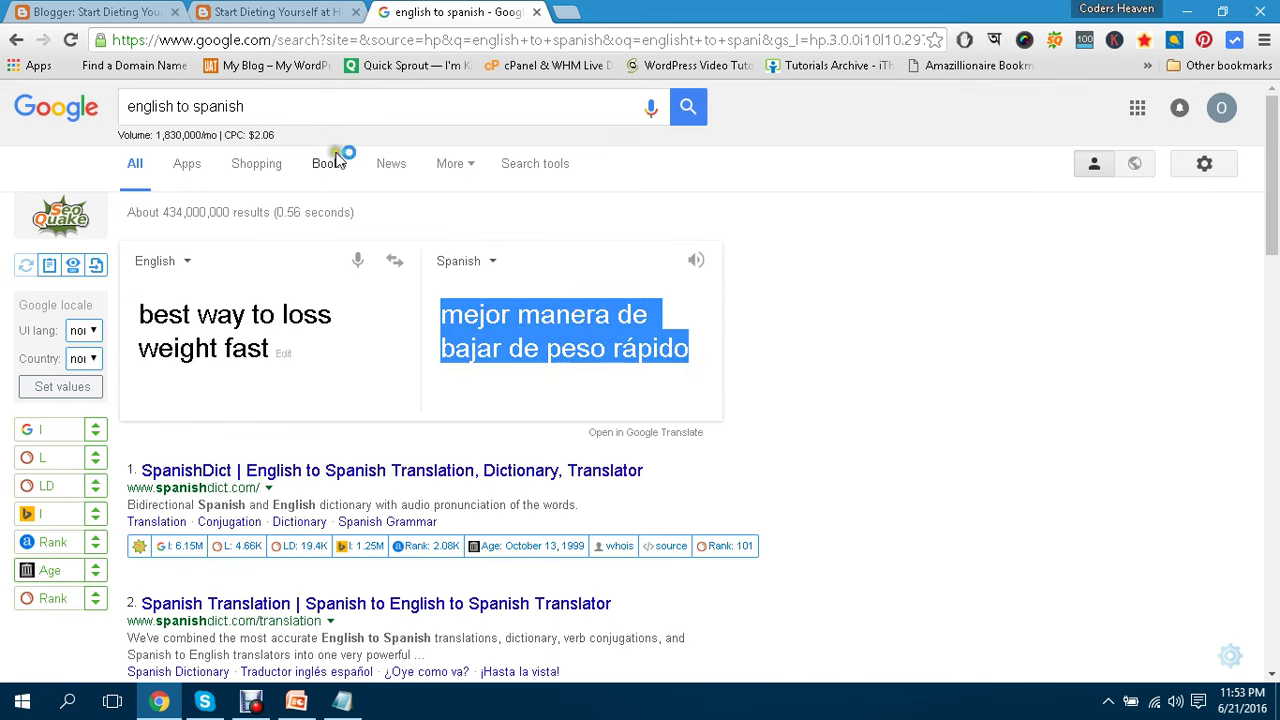
Search for "google for spanish" and open the google.es site from the results.
triple_click(327, 111)
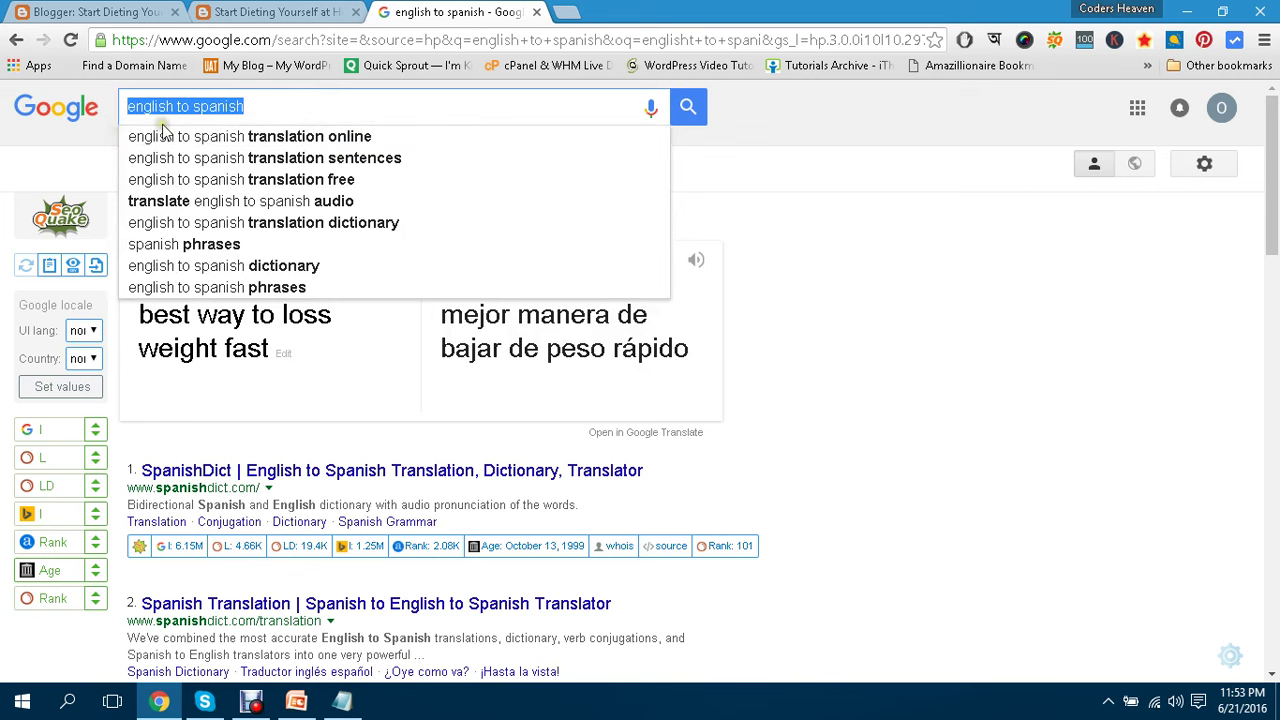
text(google for)
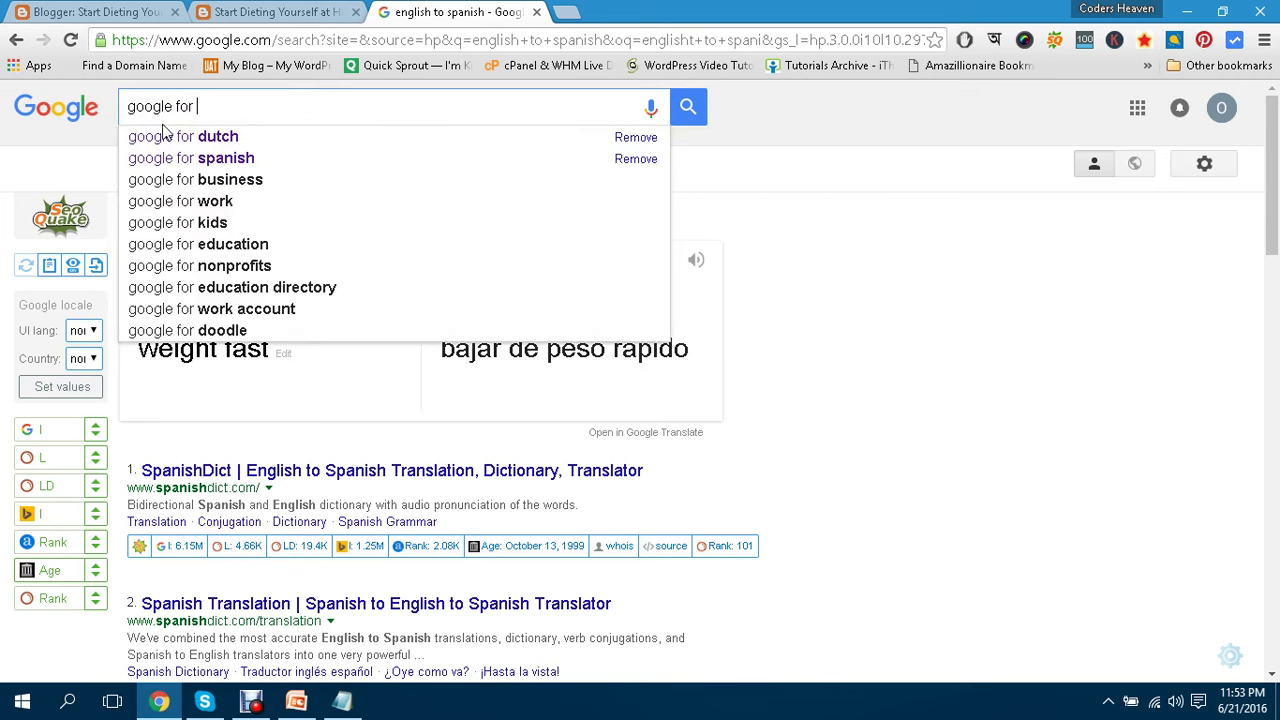
key(Down)
key(Down)
key(Return)
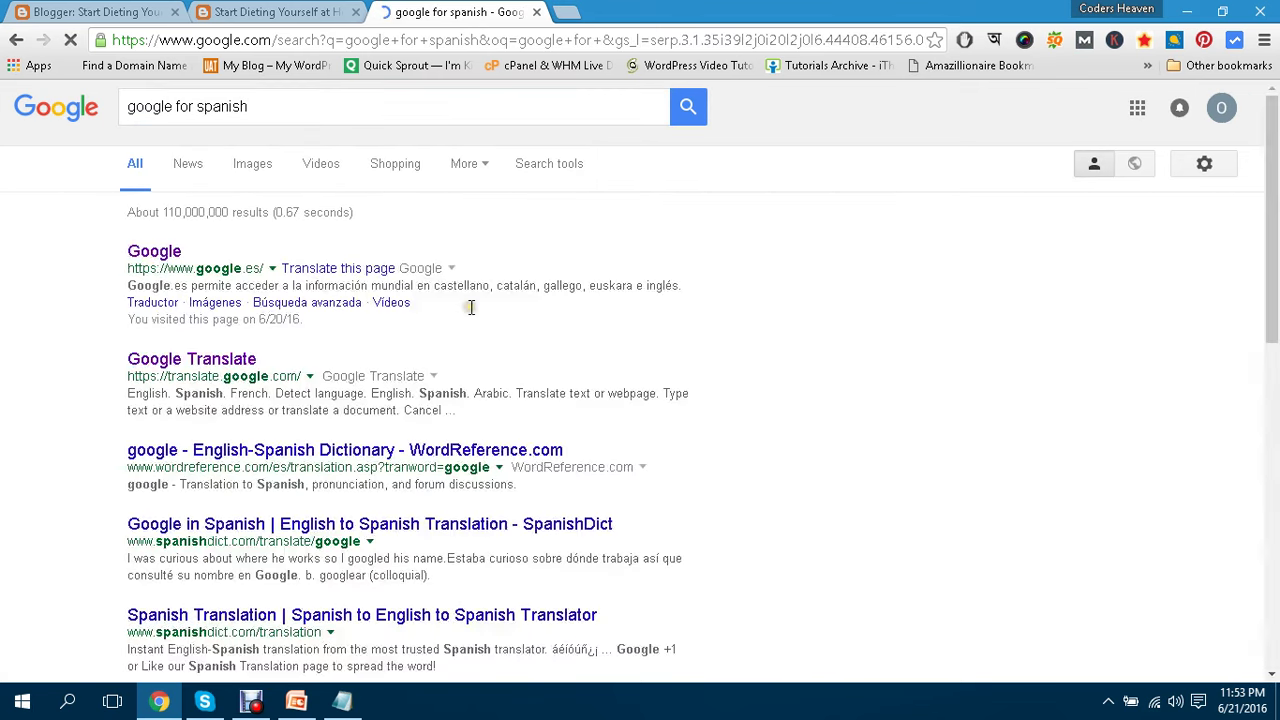
click(158, 252)
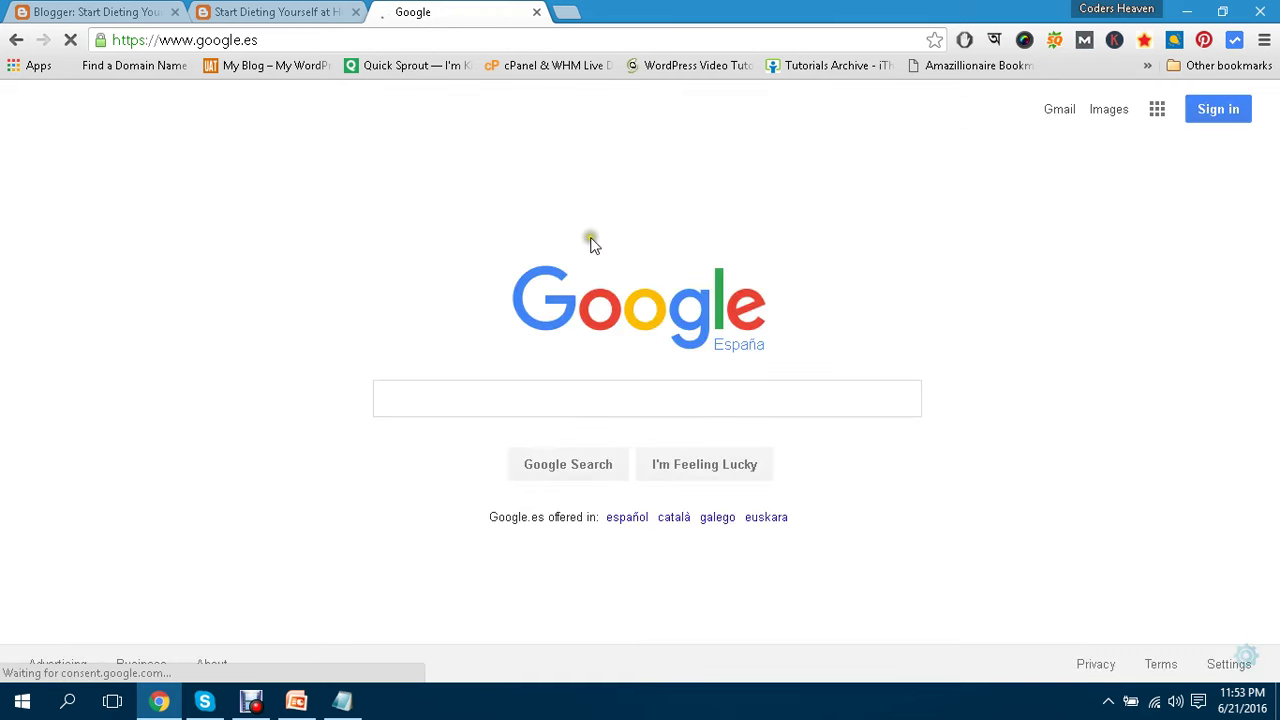
Paste the copied Spanish phrase into Google España and search with the suggestion "mejor manera de perder peso rapido".
click(591, 395)
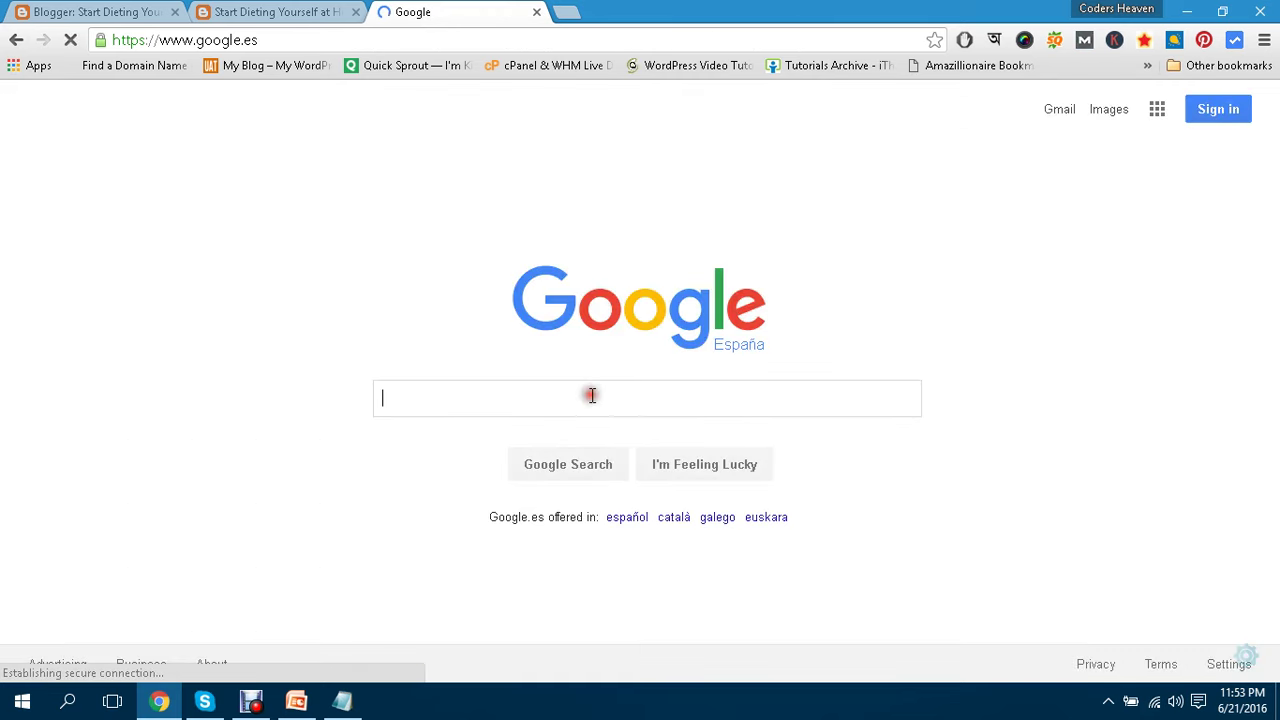
key(ctrl+v)
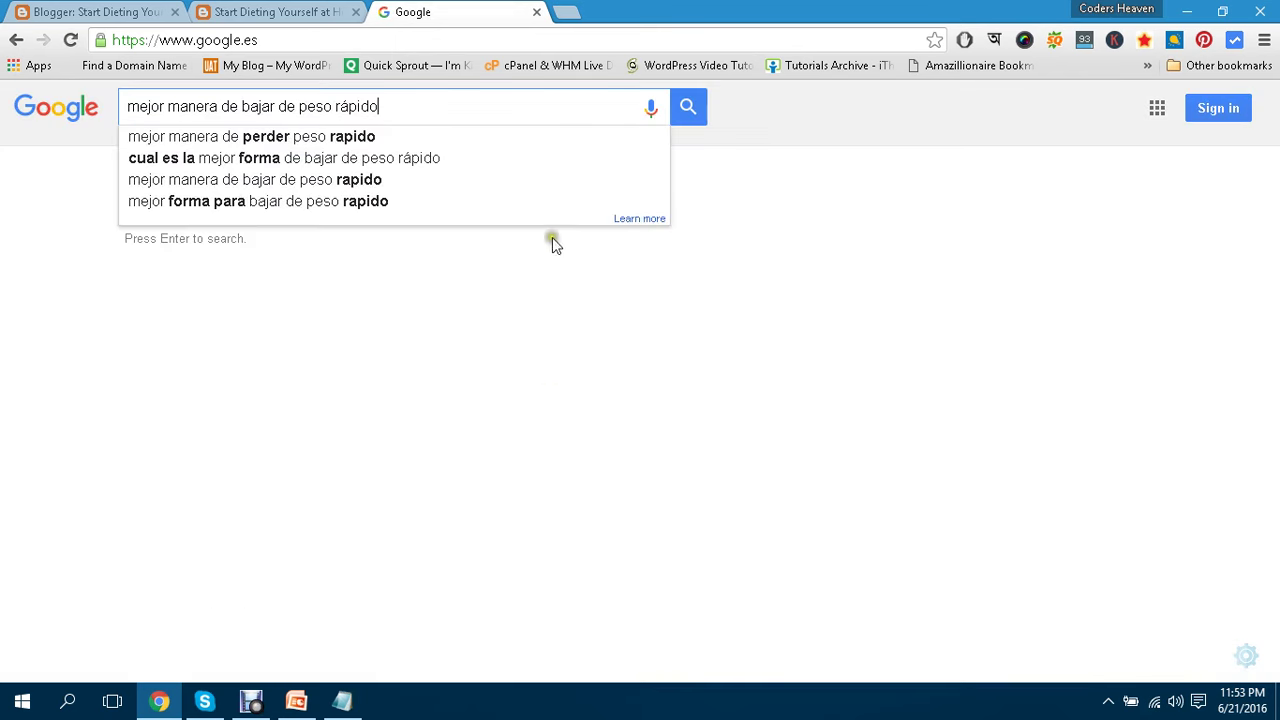
click(335, 137)
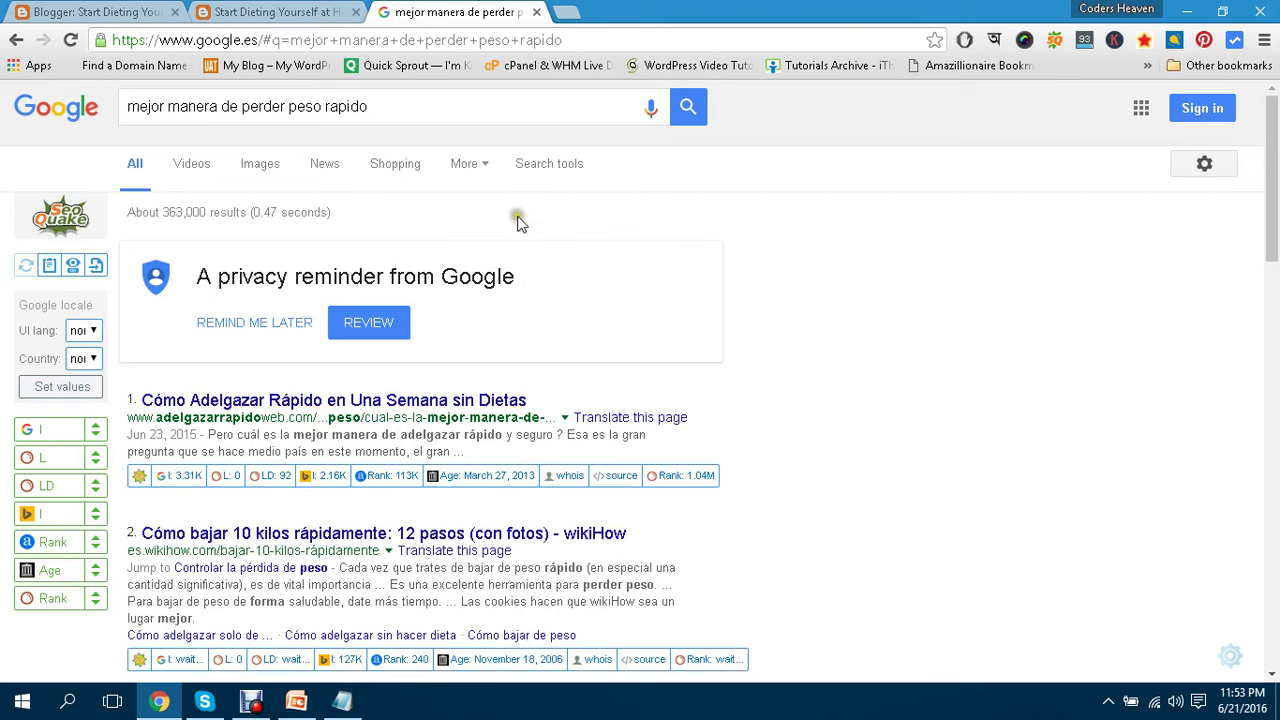
Filter the search results for the Spanish weight-loss phrase to the past 24 hours.
click(551, 170)
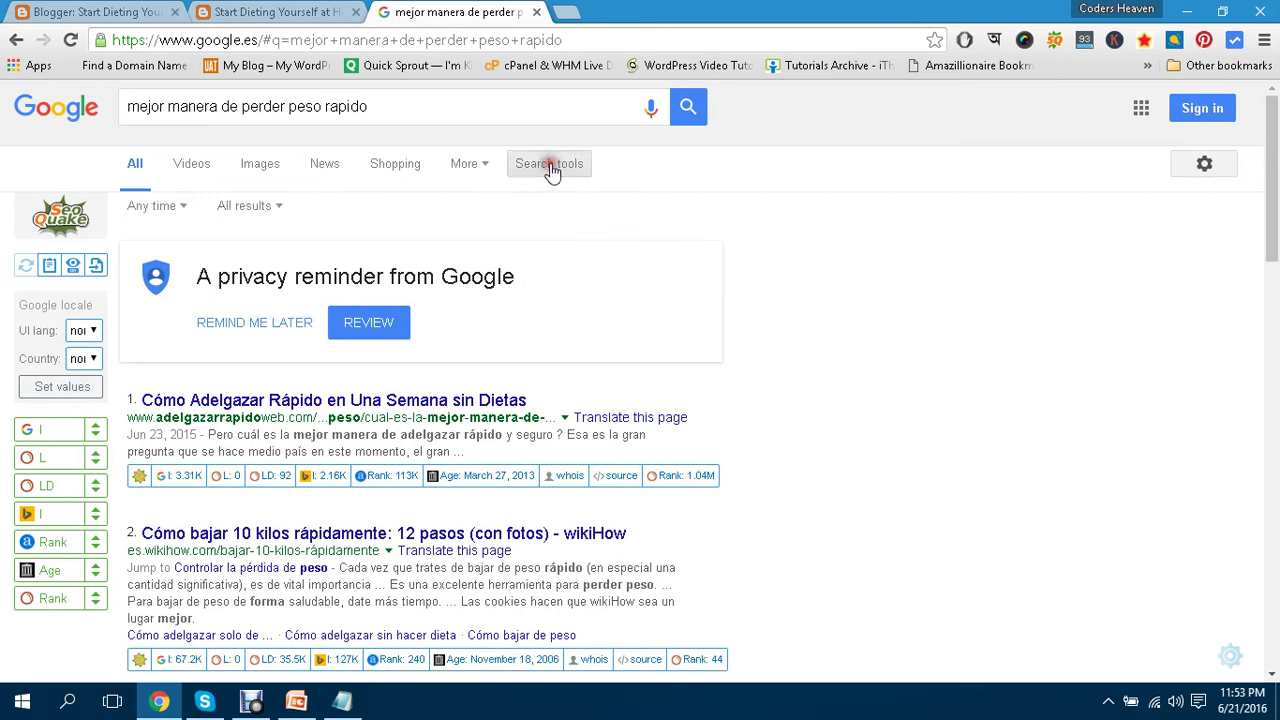
click(188, 213)
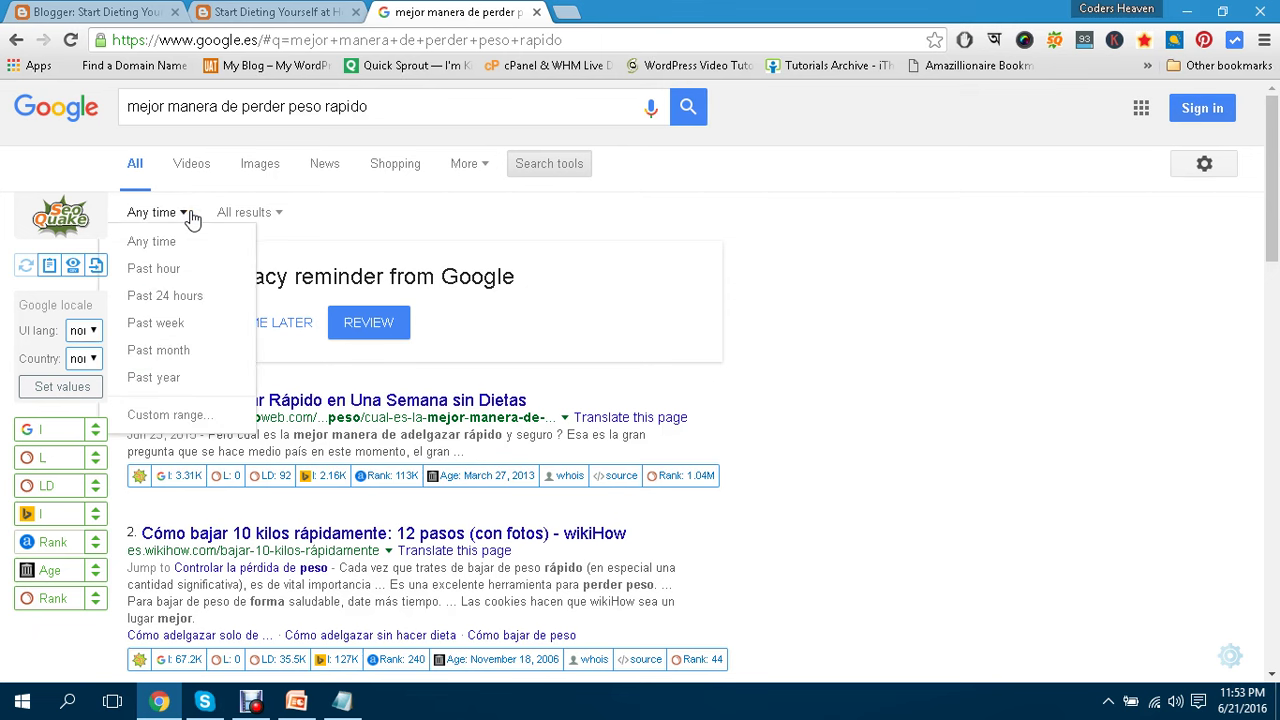
click(195, 304)
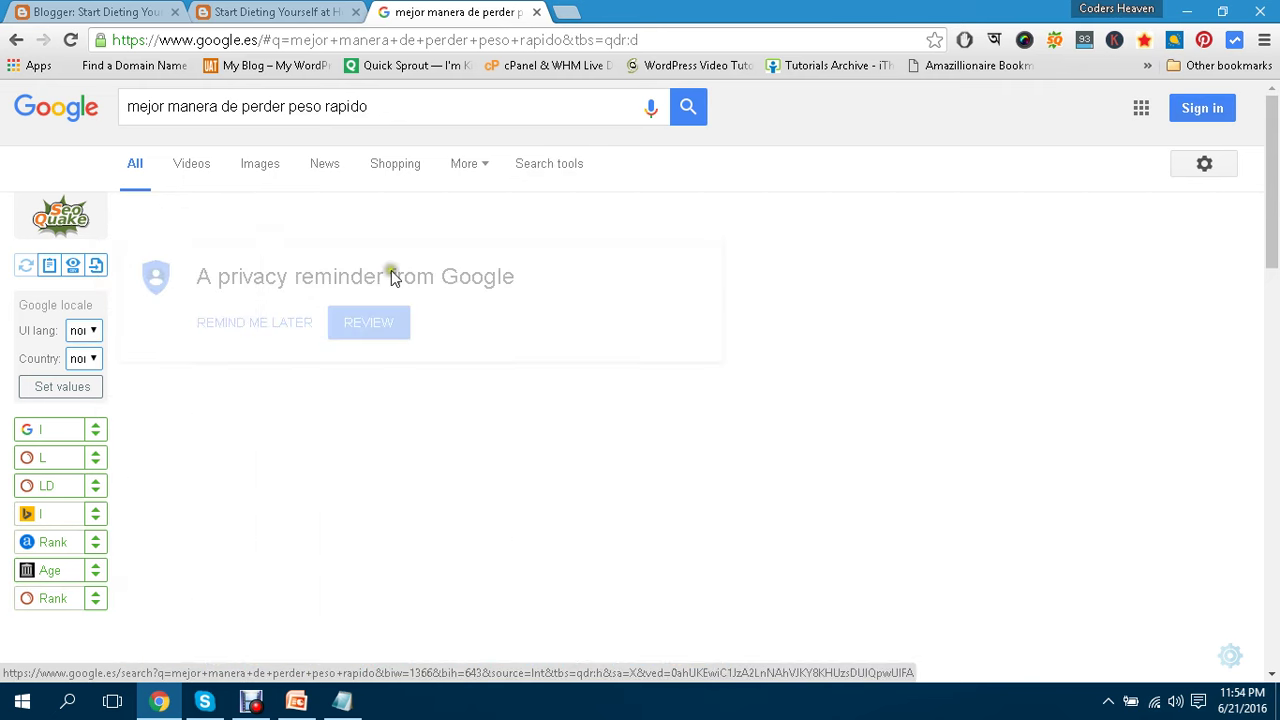
Open the pierdepesoencasa.com result and the English translations of the first two results in separate tabs.
scroll(640, 268, down, 2)
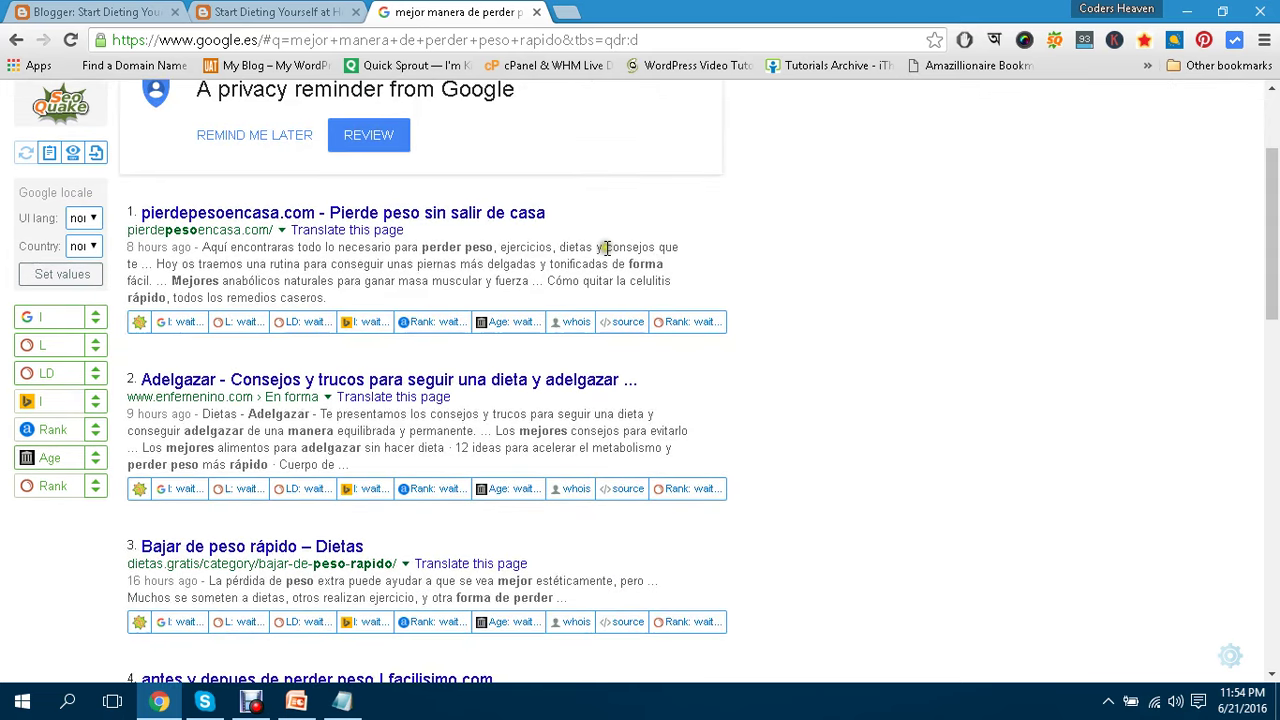
click(487, 214)
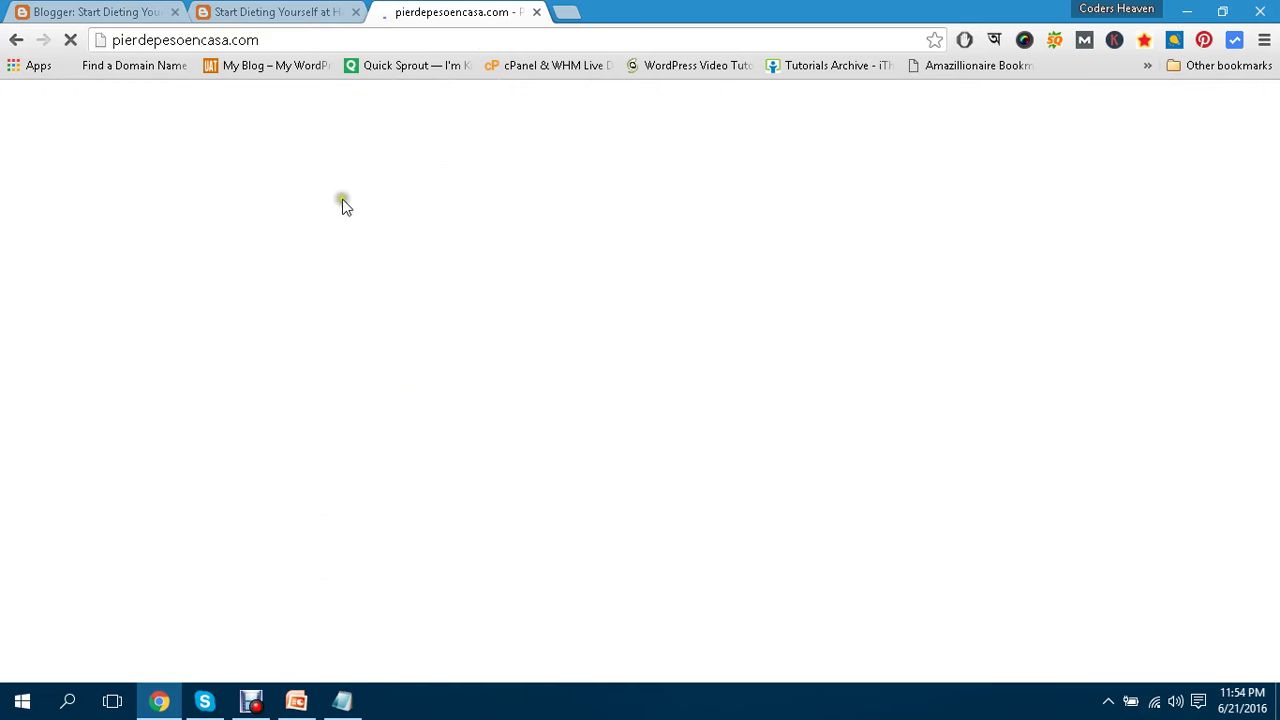
click(16, 40)
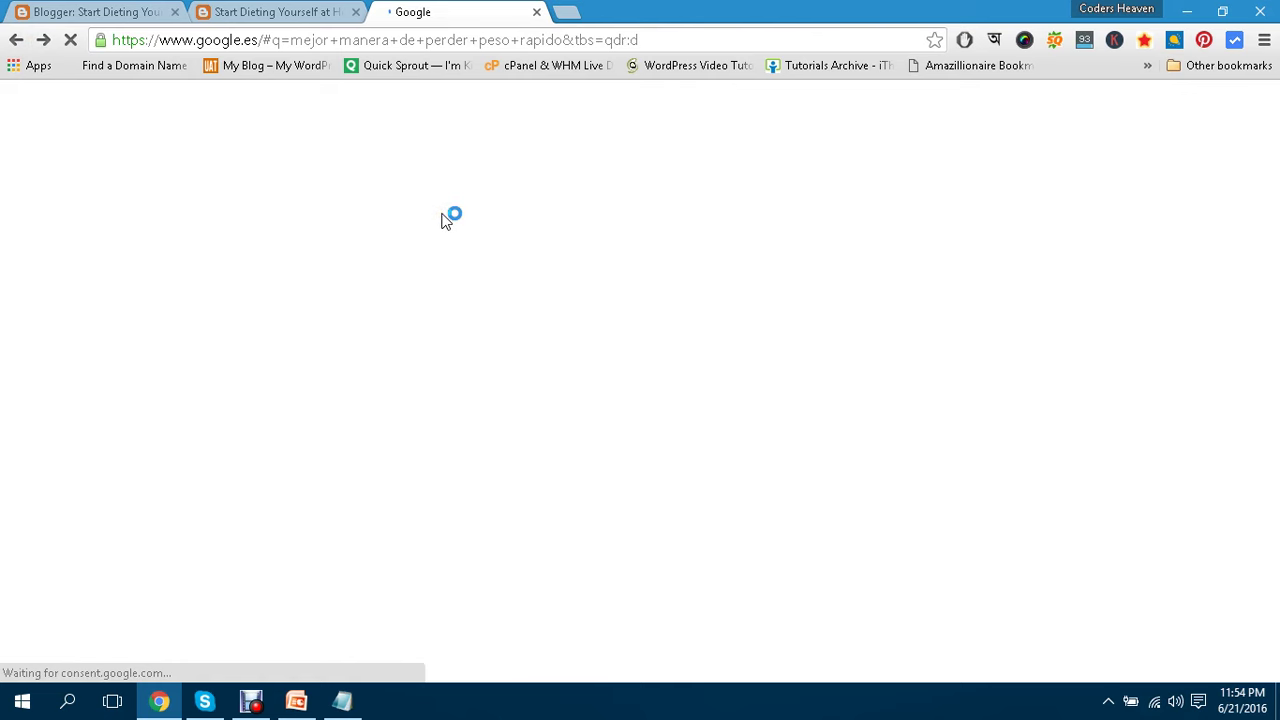
middle_click(444, 214)
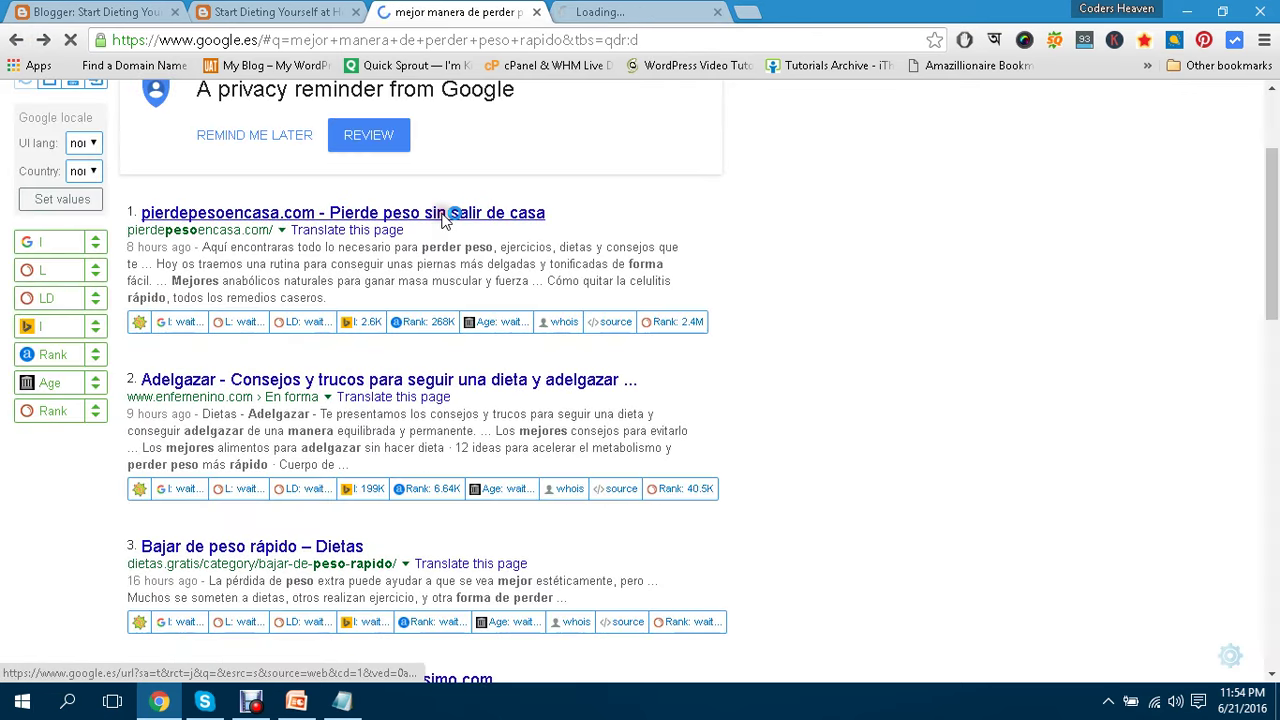
click(344, 234)
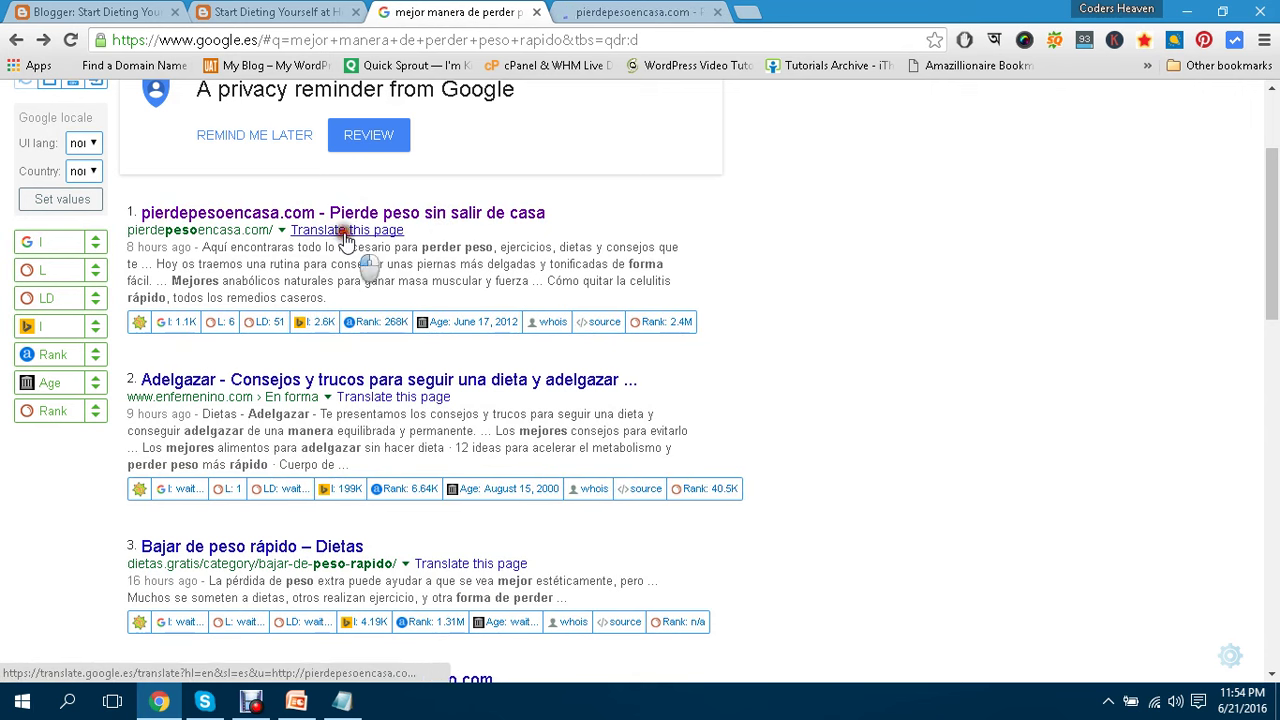
click(376, 397)
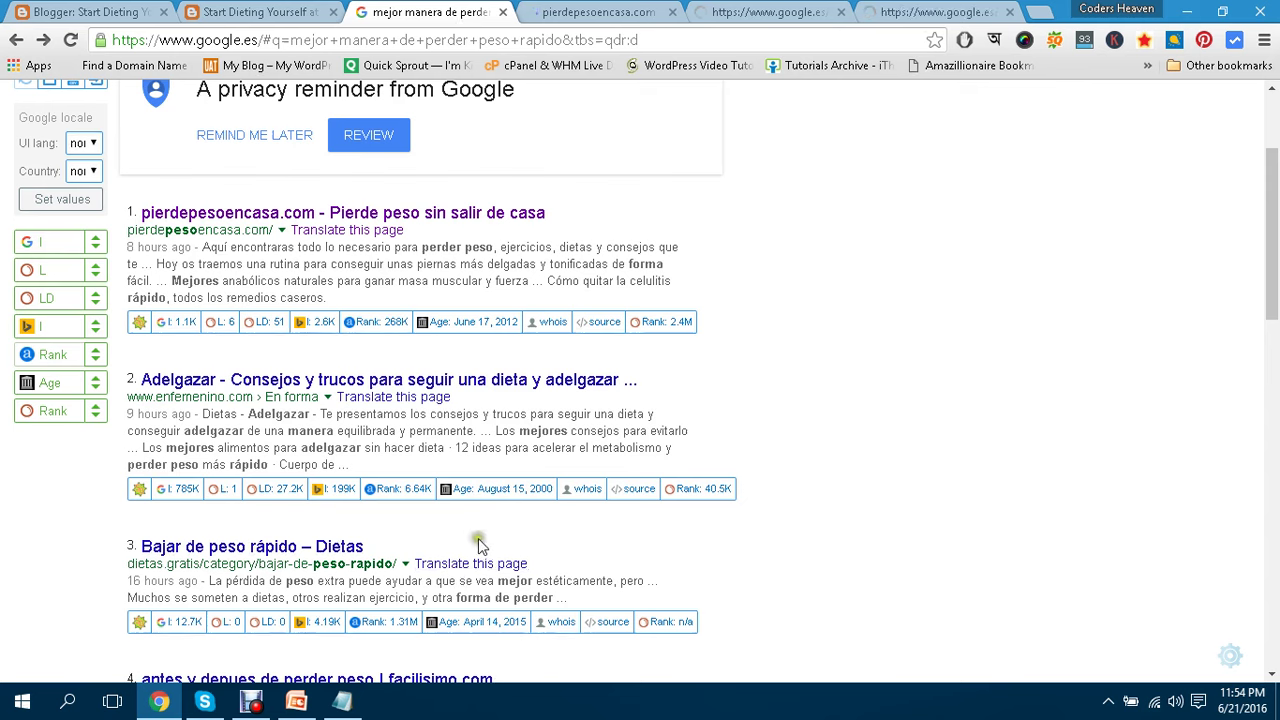
Check the original and translated pierdepesoencasa.com pages, and try translating the original with the browser's translation offer.
click(647, 10)
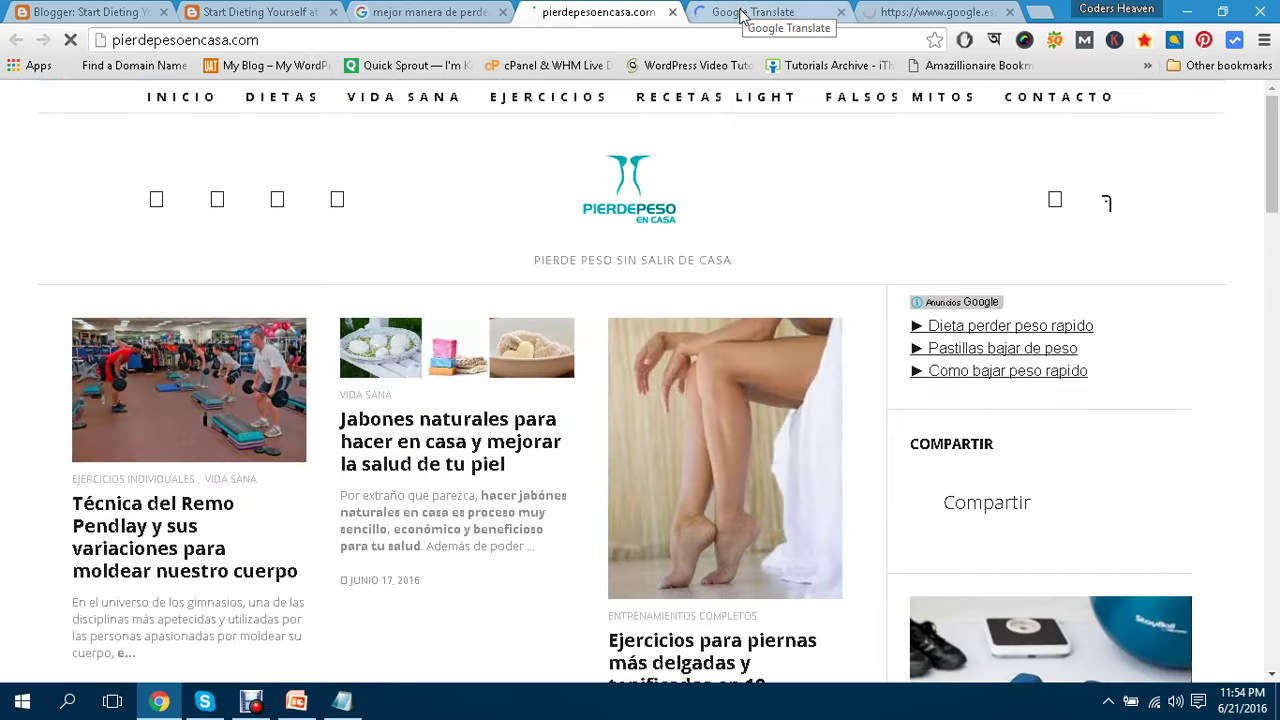
click(745, 14)
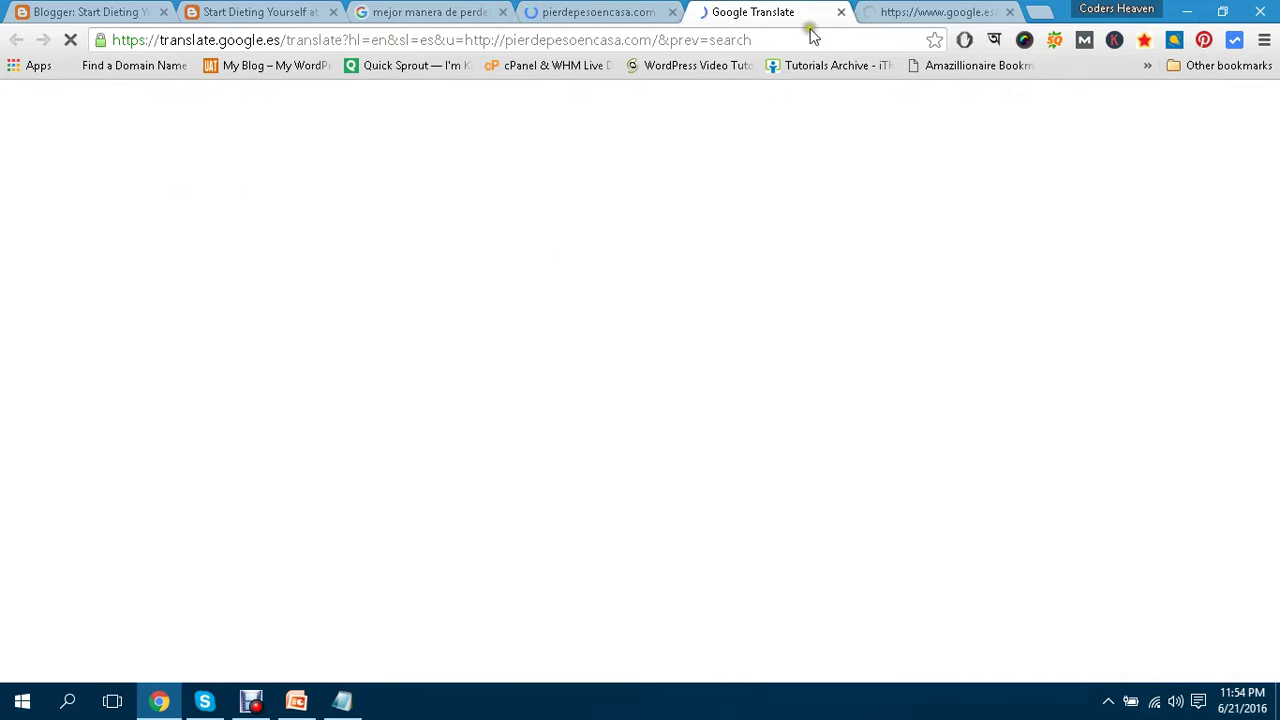
click(625, 11)
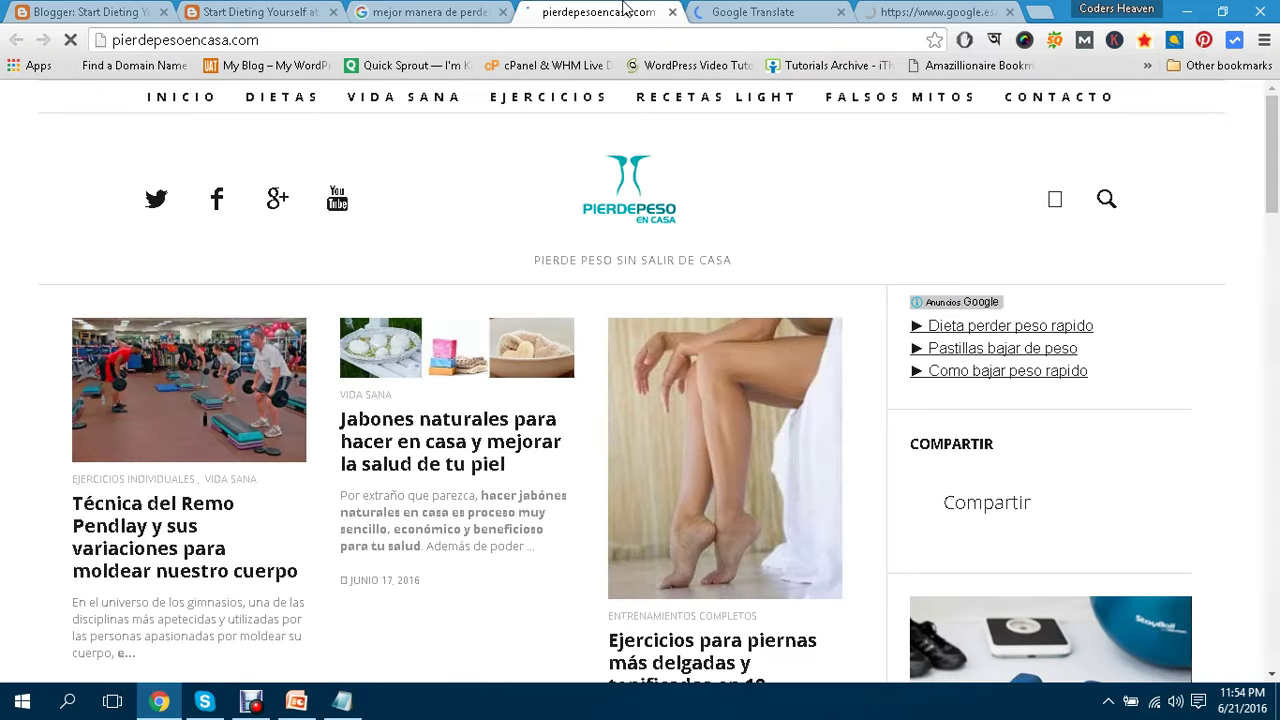
click(731, 10)
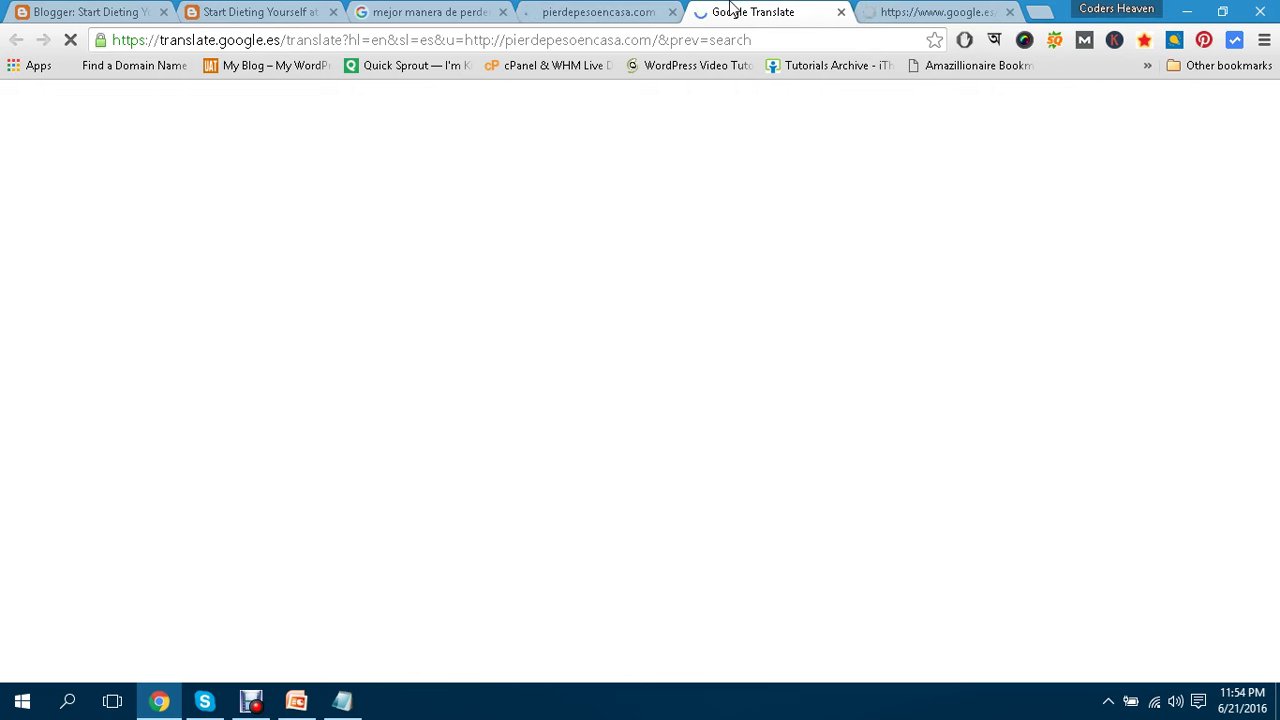
click(644, 4)
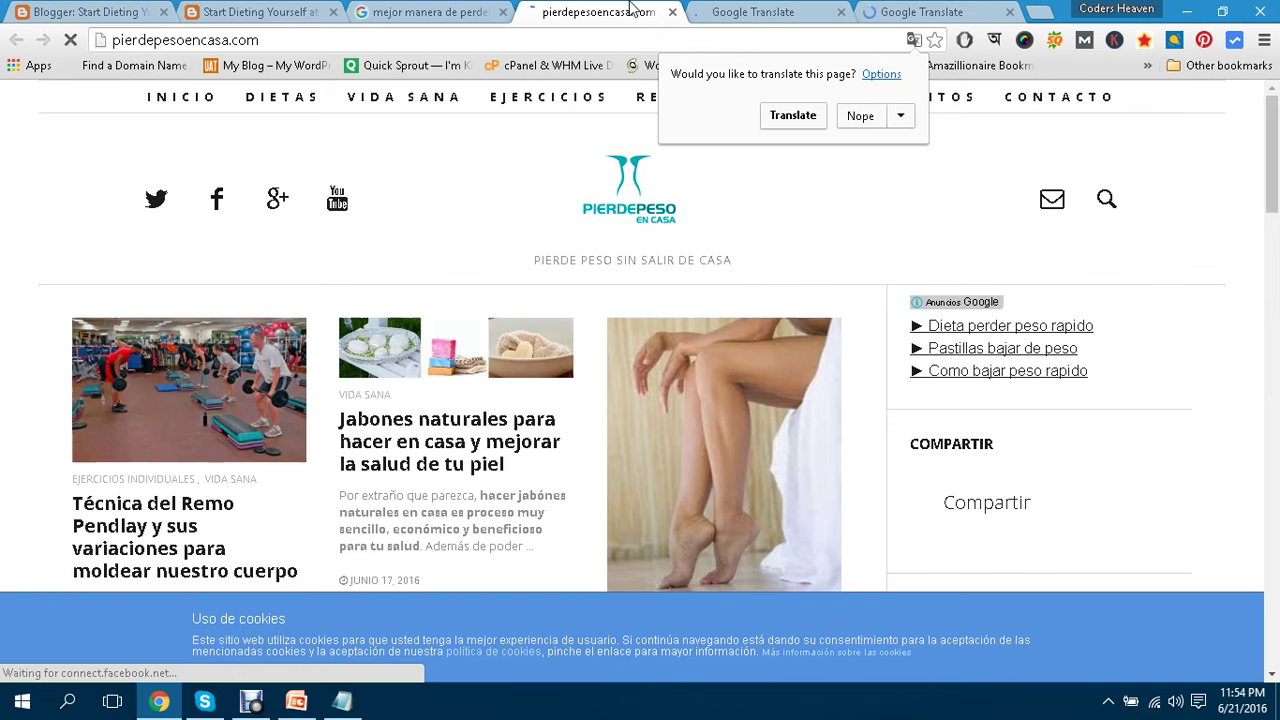
click(789, 116)
click(760, 18)
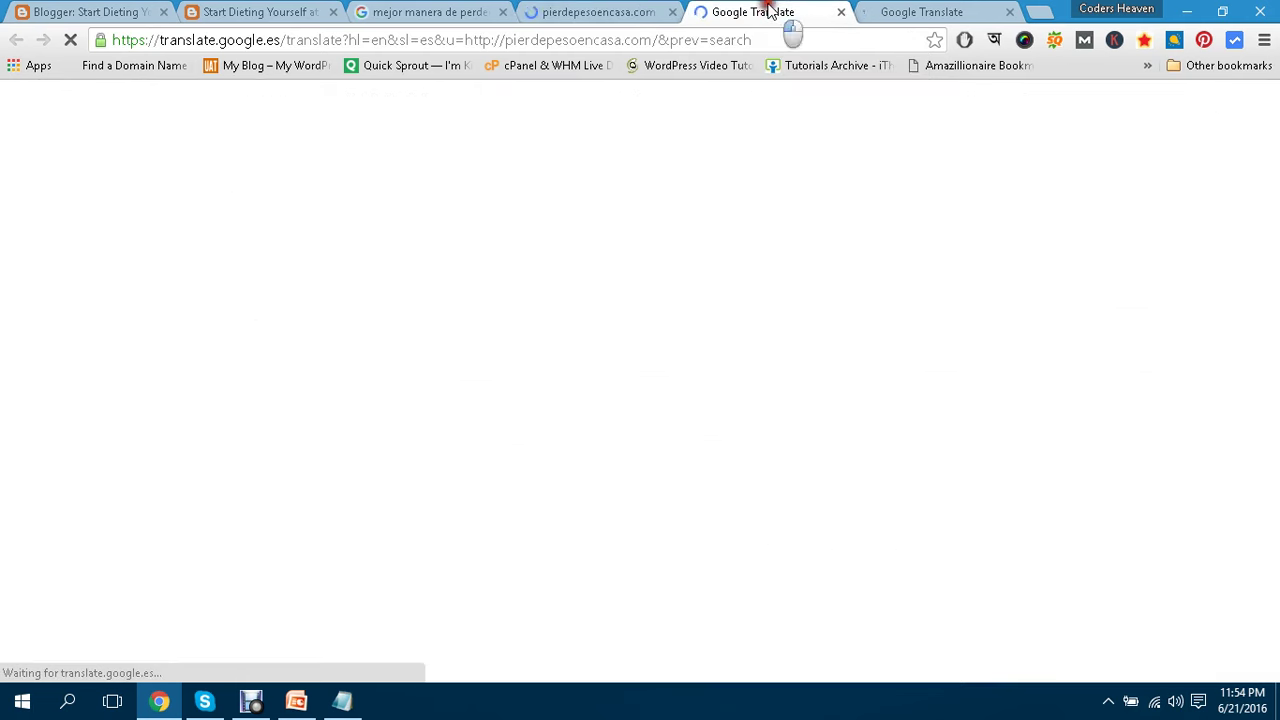
Look through the posts on the Spanish pierdepesoencasa.com front page and check whether its translated version has loaded.
click(603, 8)
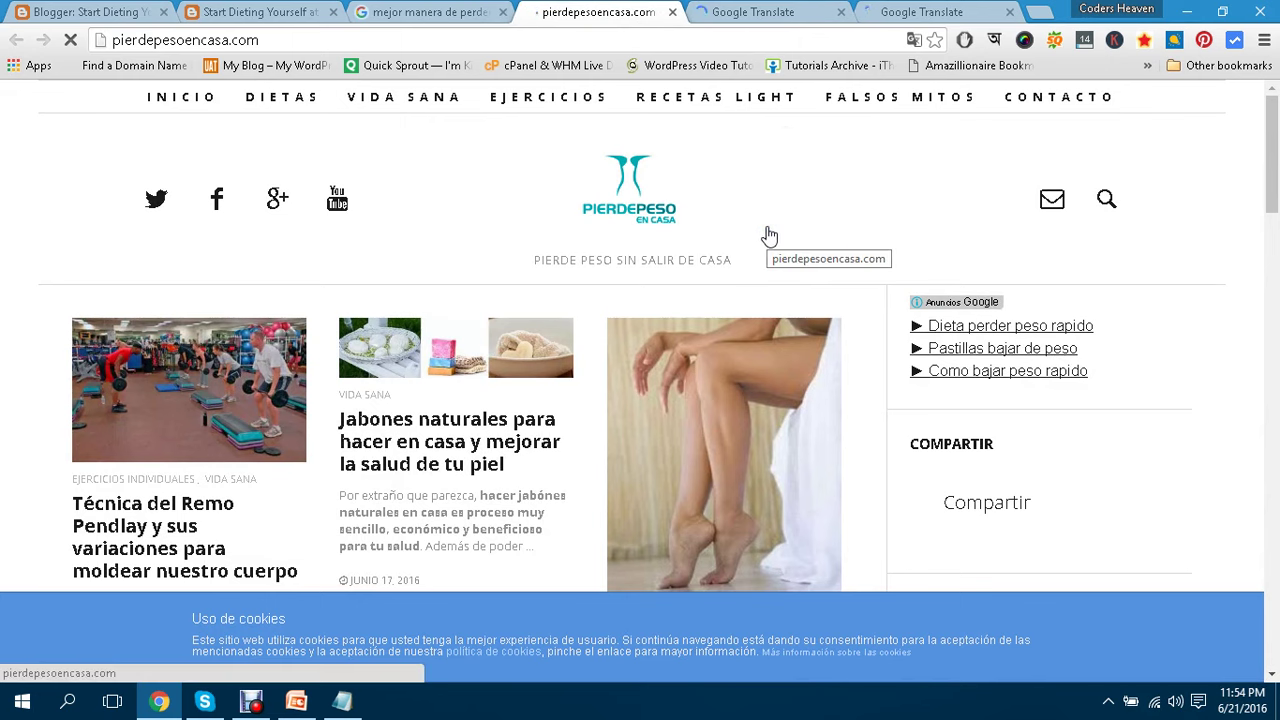
click(778, 12)
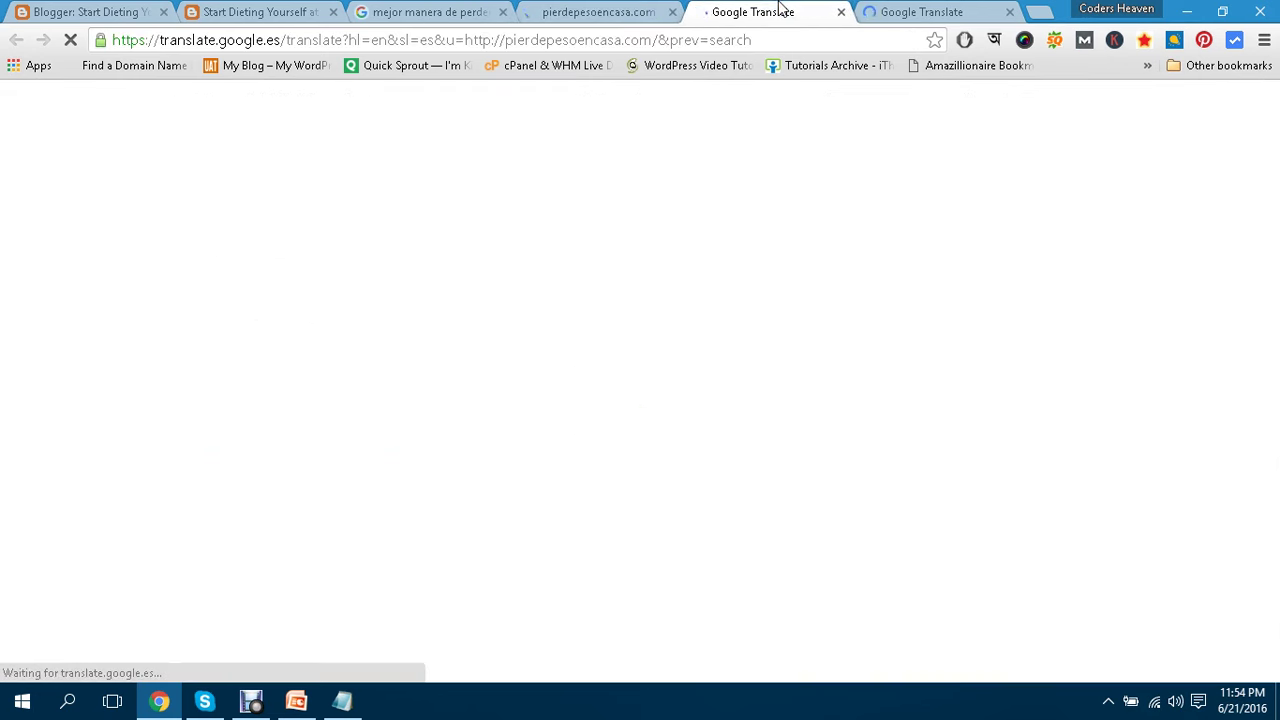
click(651, 10)
scroll(795, 237, down, 4)
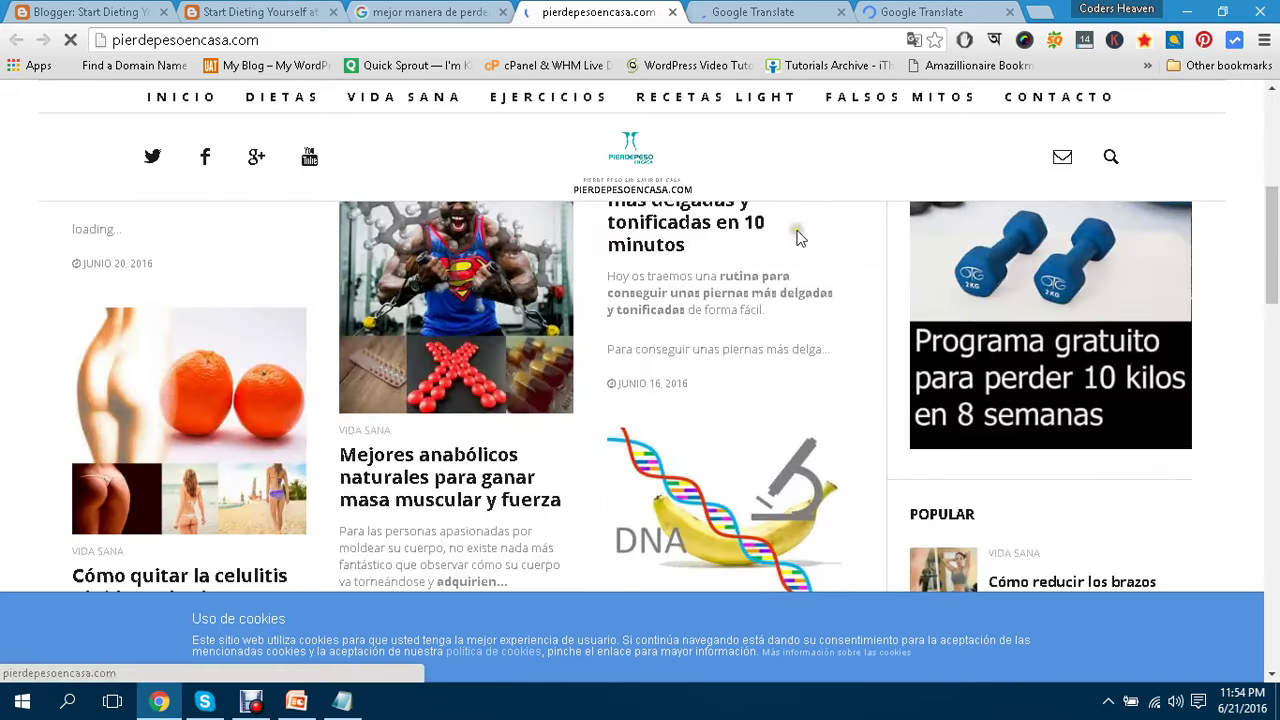
scroll(797, 237, up, 5)
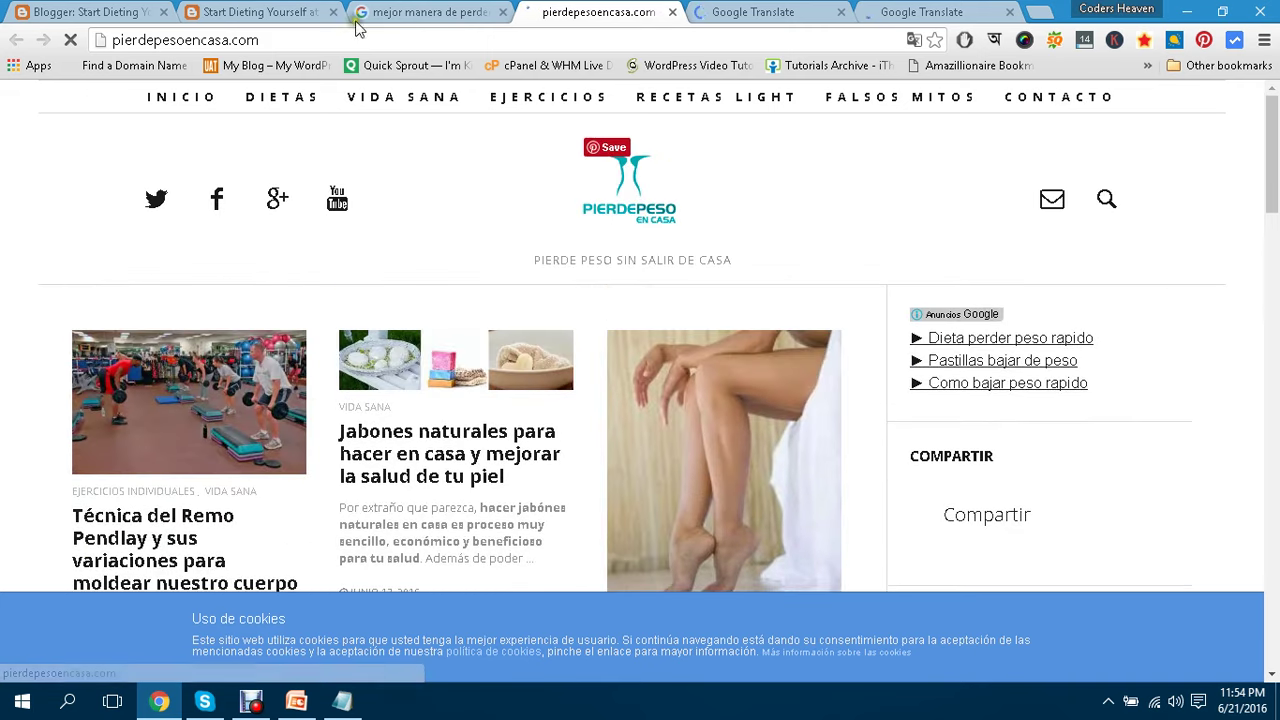
View the Start Dieting Yourself at Home blog and compare the Spanish pierdepesoencasa.com page with its English translation.
click(300, 13)
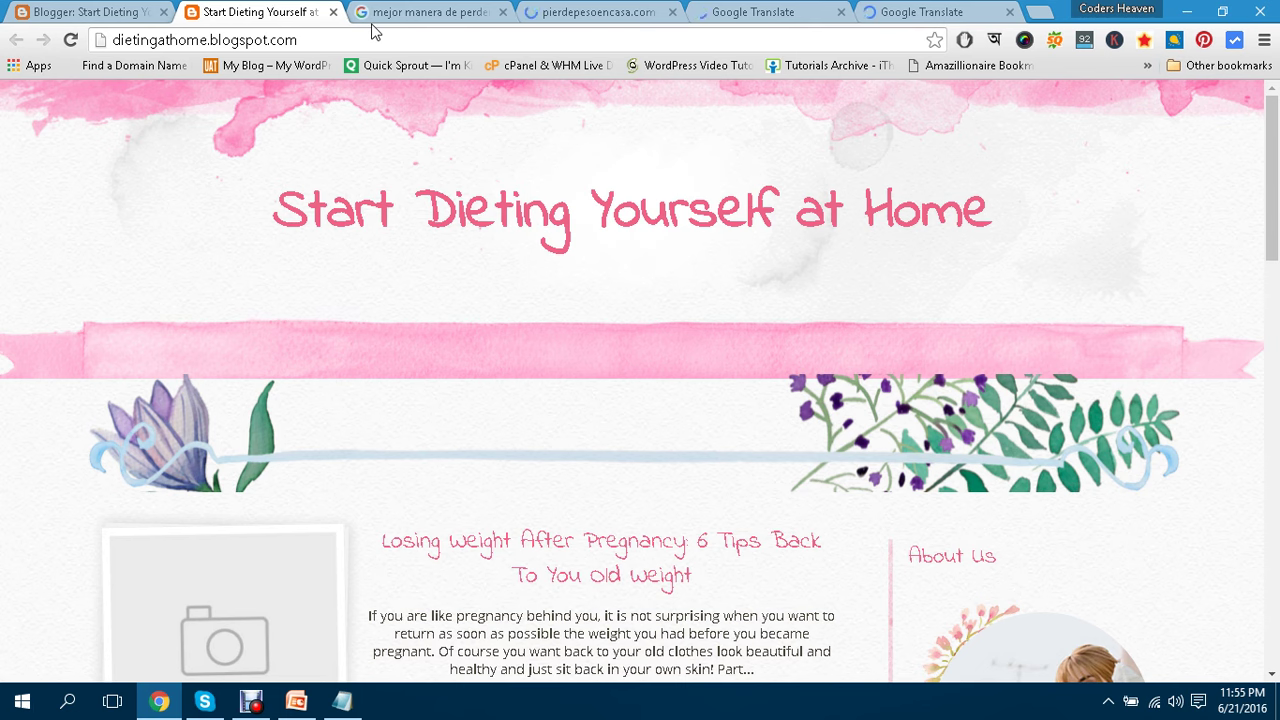
click(655, 12)
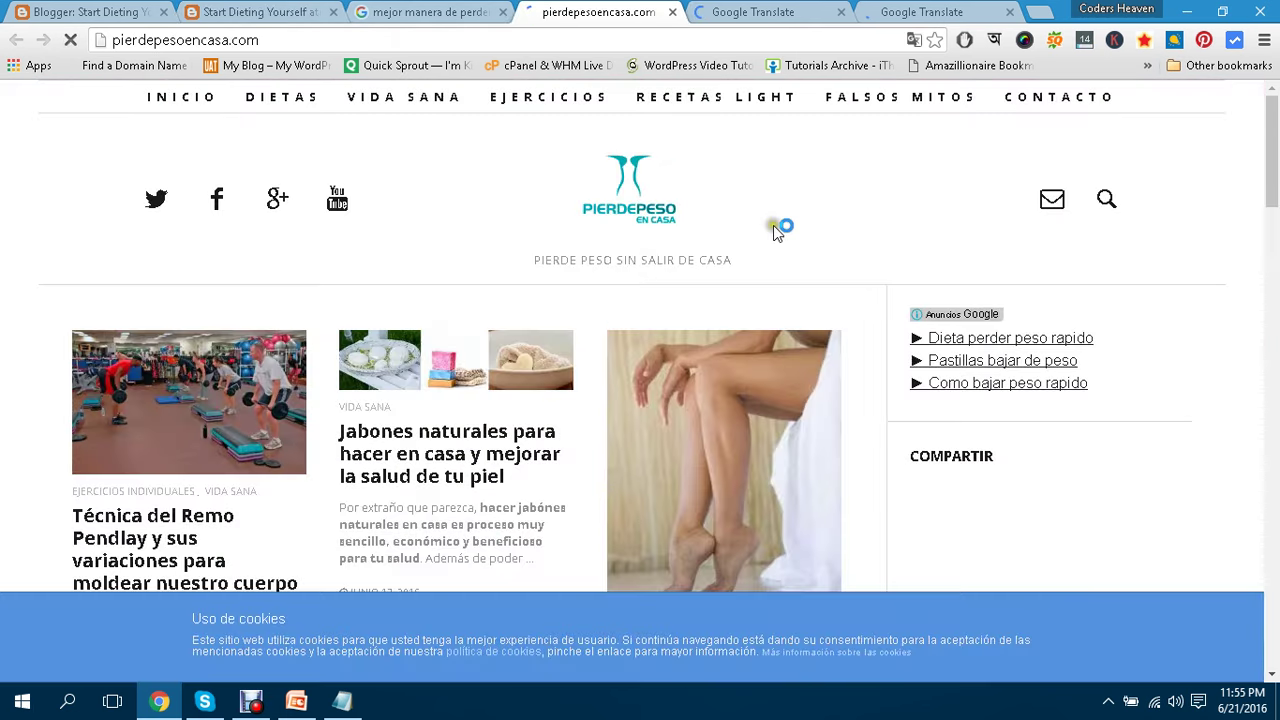
click(748, 10)
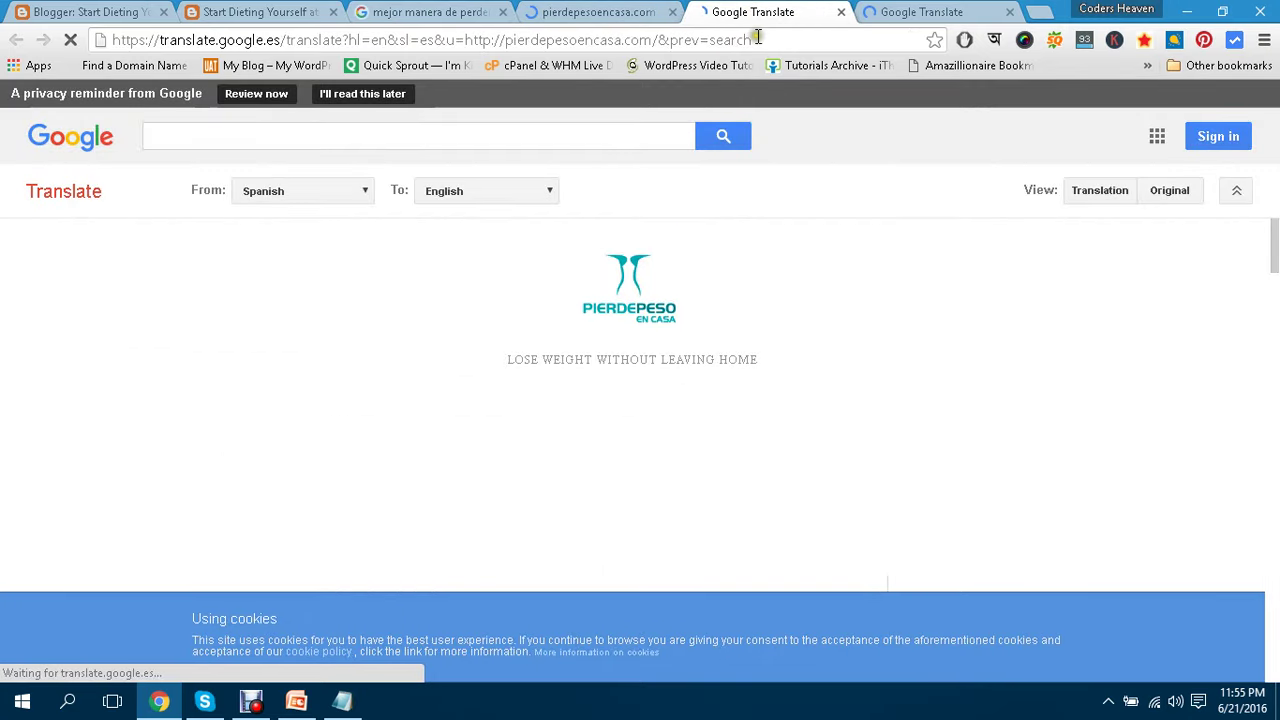
click(640, 10)
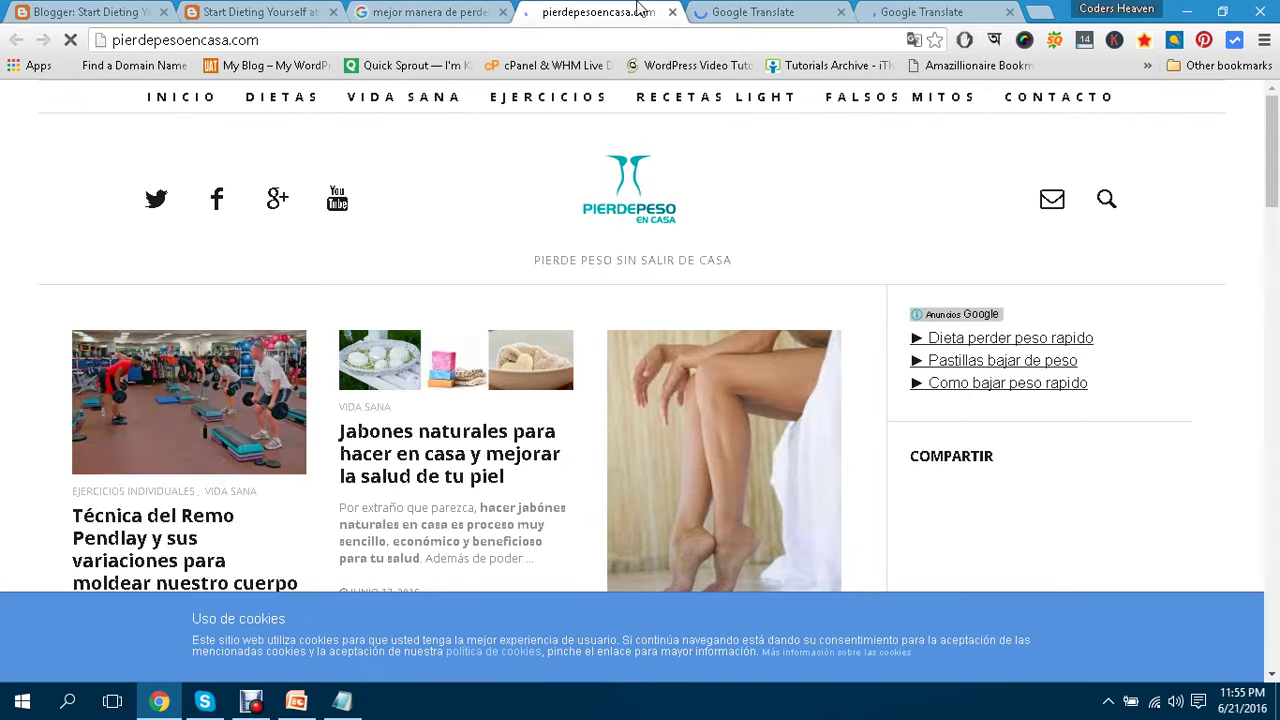
click(760, 10)
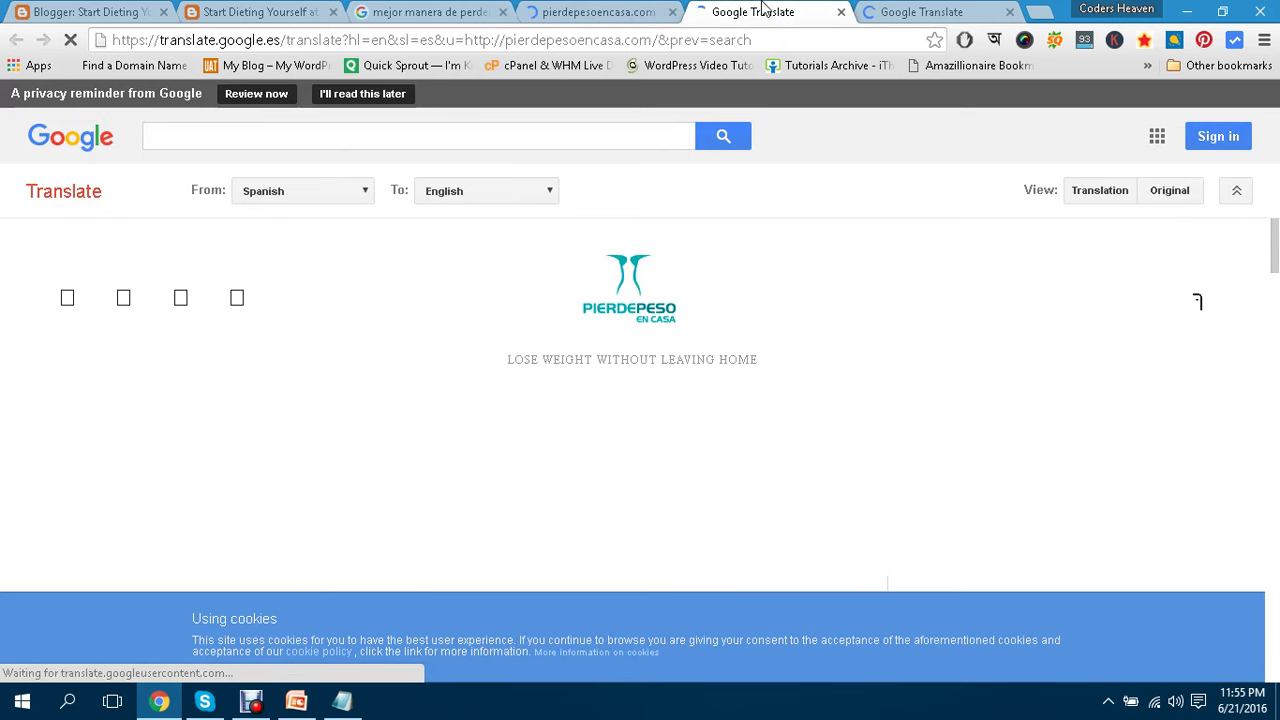
click(668, 10)
click(734, 11)
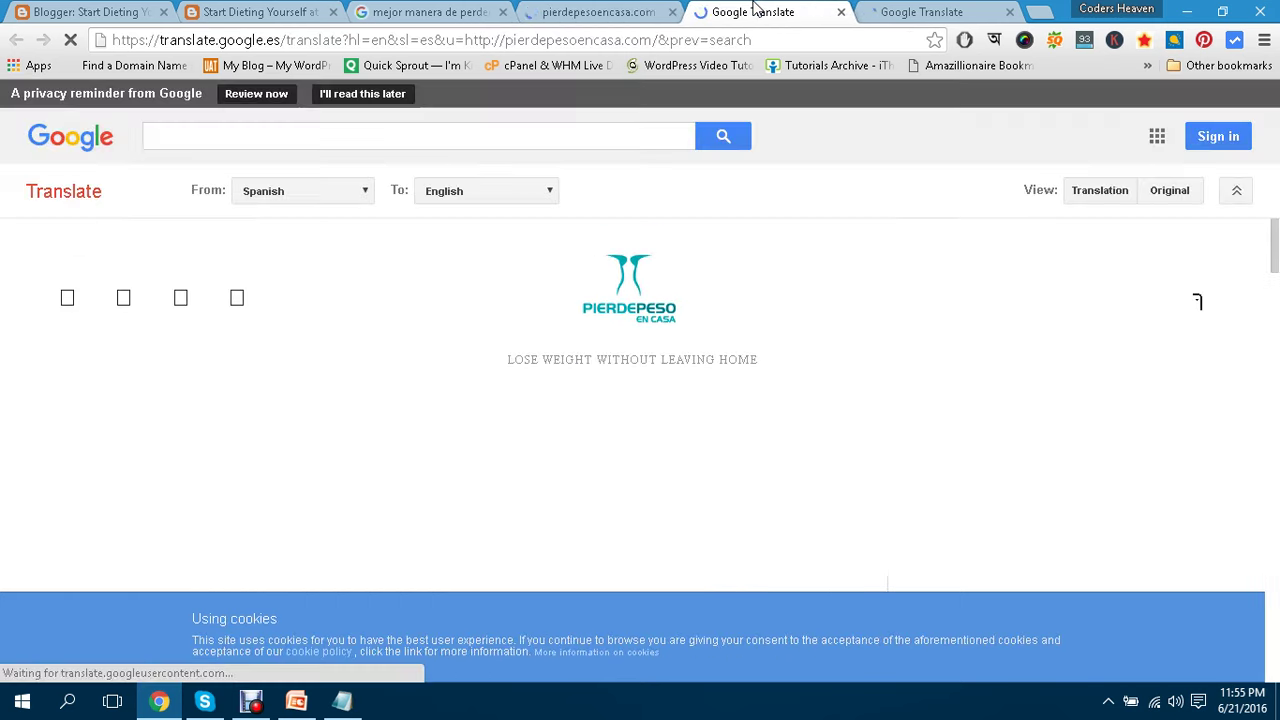
click(640, 10)
click(712, 10)
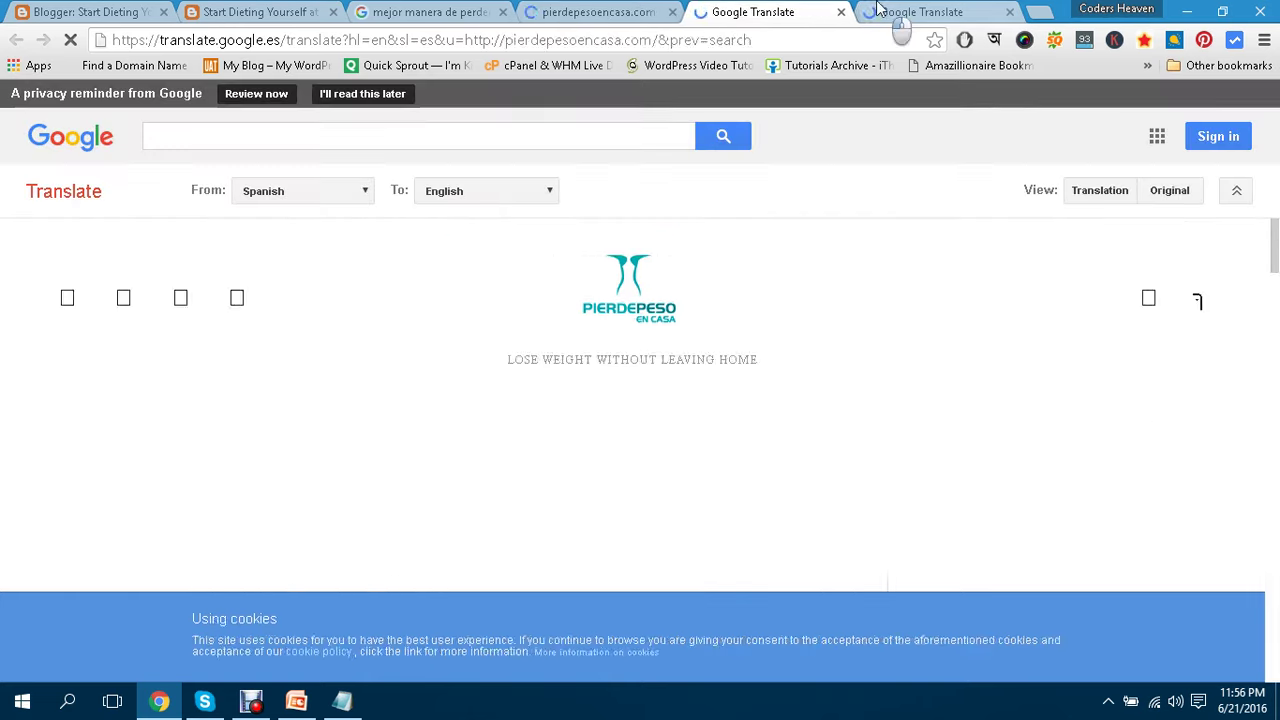
Browse the translated enfemenino.com diet page and open the article "45 fat burning foods that help you lose weight".
click(900, 12)
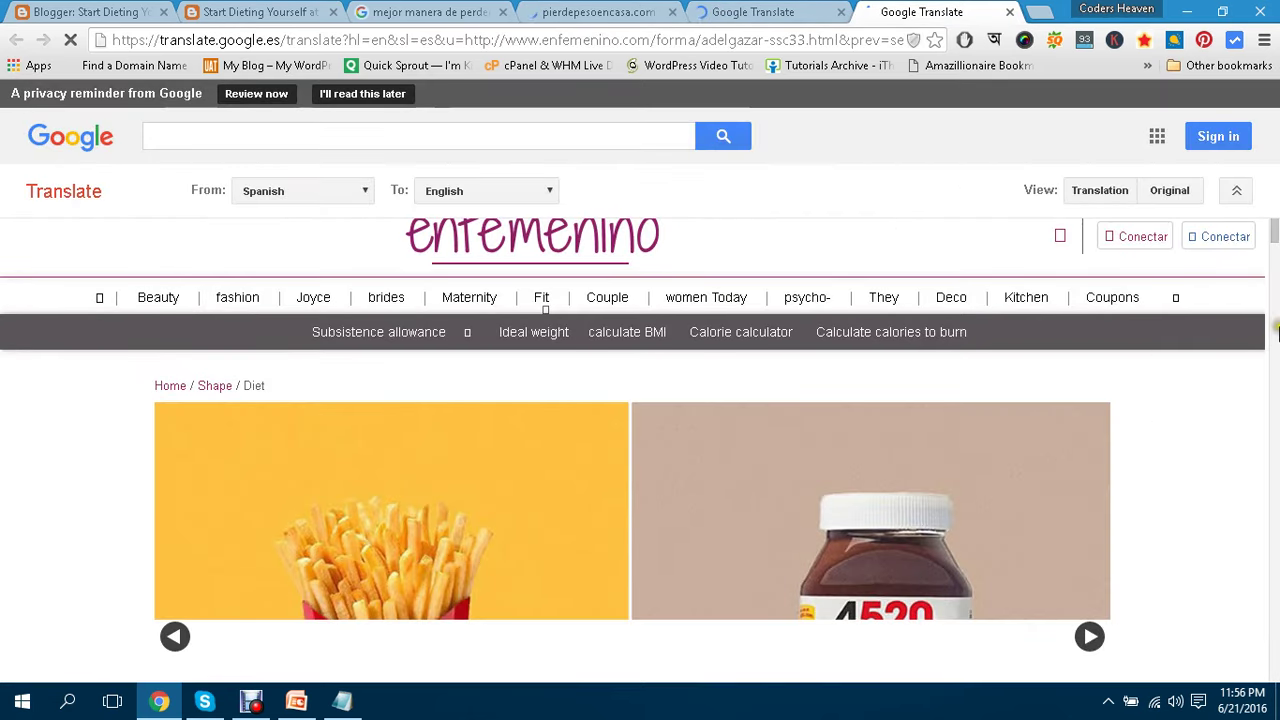
scroll(788, 382, down, 4)
scroll(788, 389, down, 3)
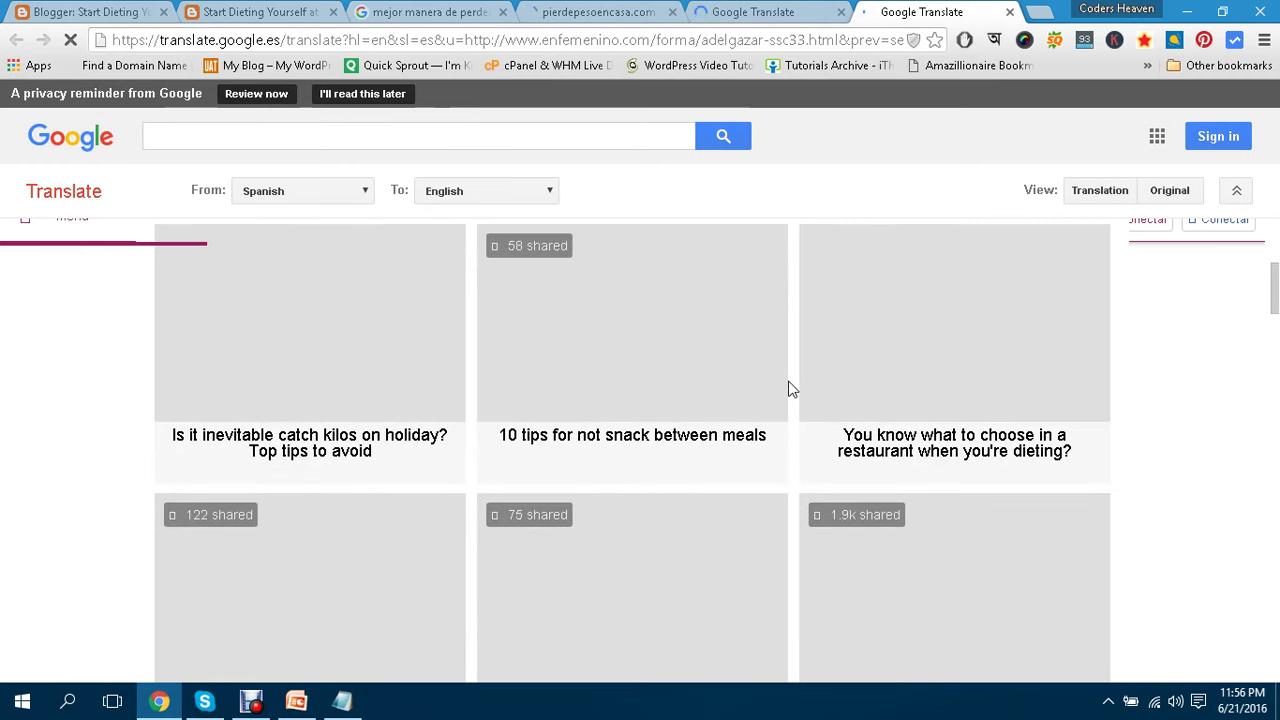
scroll(788, 389, down, 3)
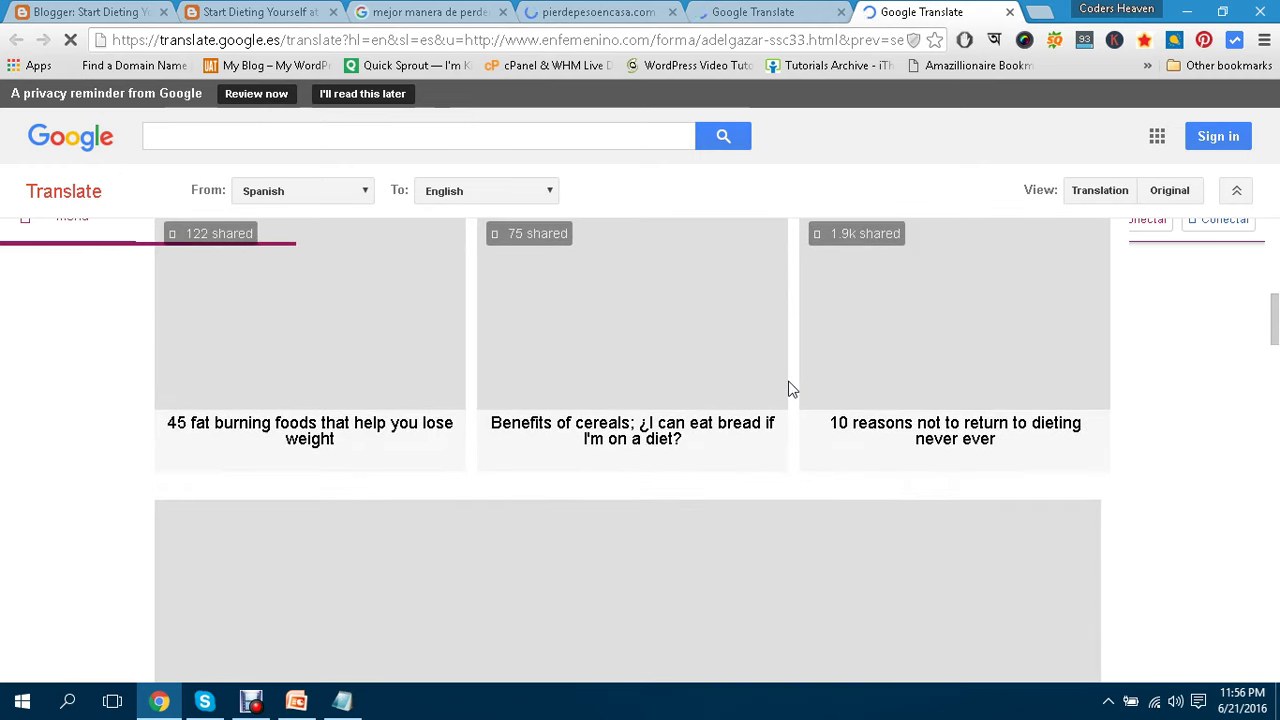
scroll(788, 389, up, 1)
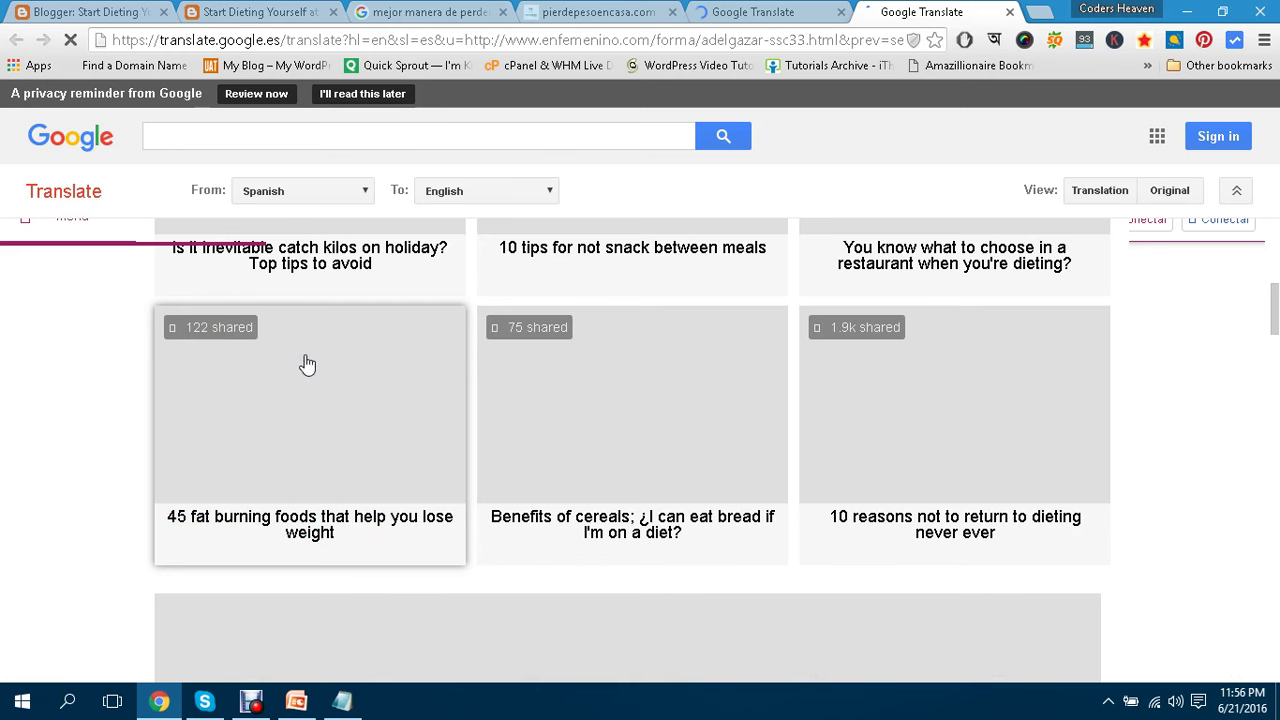
Skim the original Spanish pierdepesoencasa.com page once more and close it.
click(655, 12)
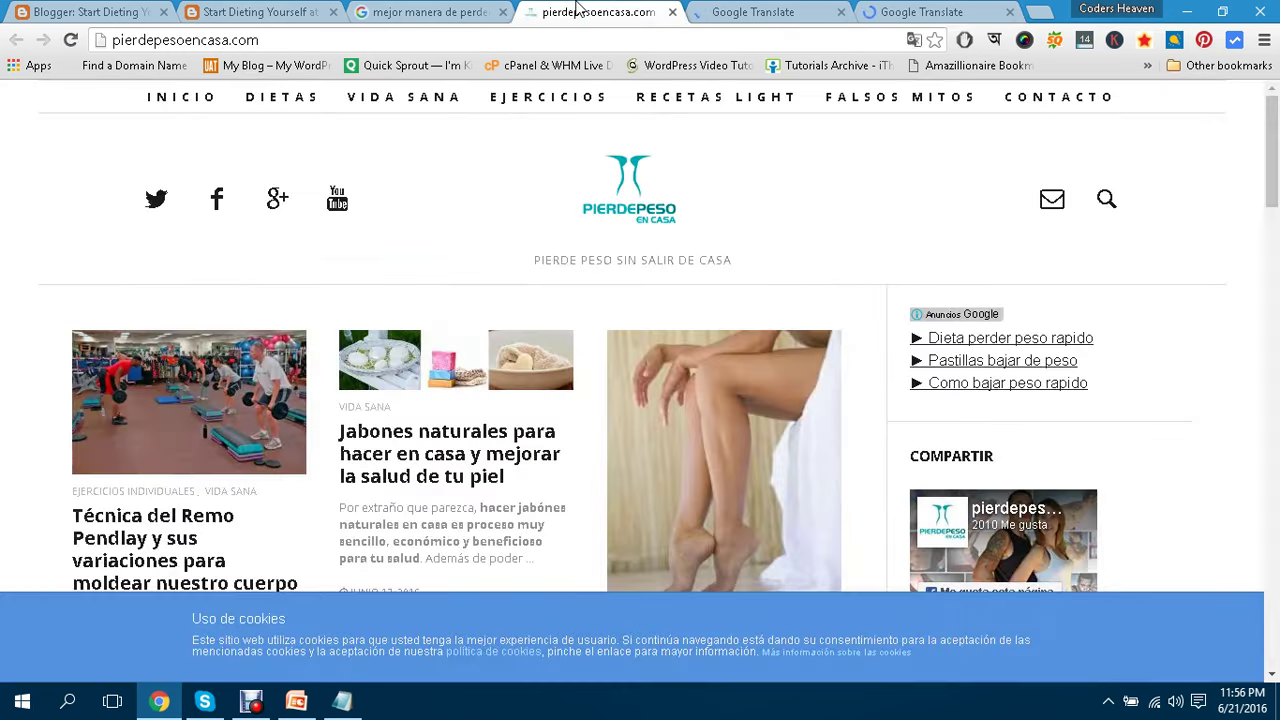
scroll(709, 264, down, 5)
scroll(709, 264, up, 5)
click(668, 13)
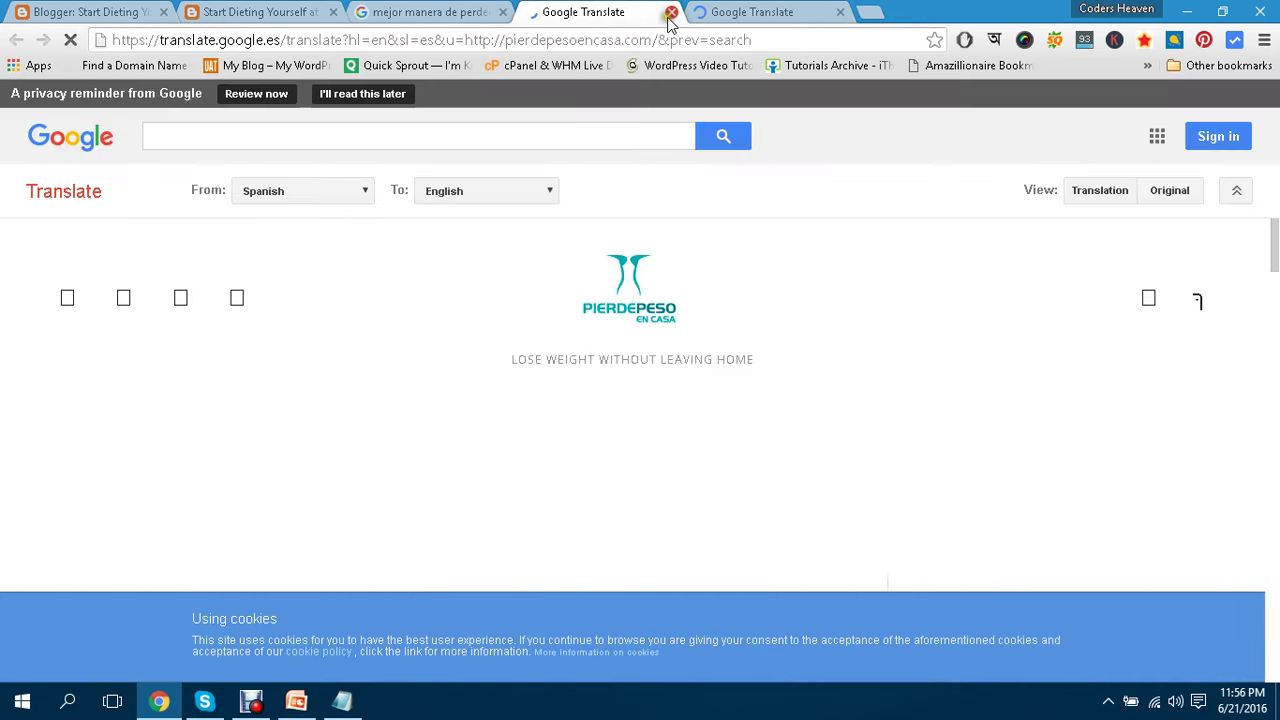
Check the translated pierdepesoencasa.com page and read the translated fat burning foods article on enfemenino.com.
click(718, 10)
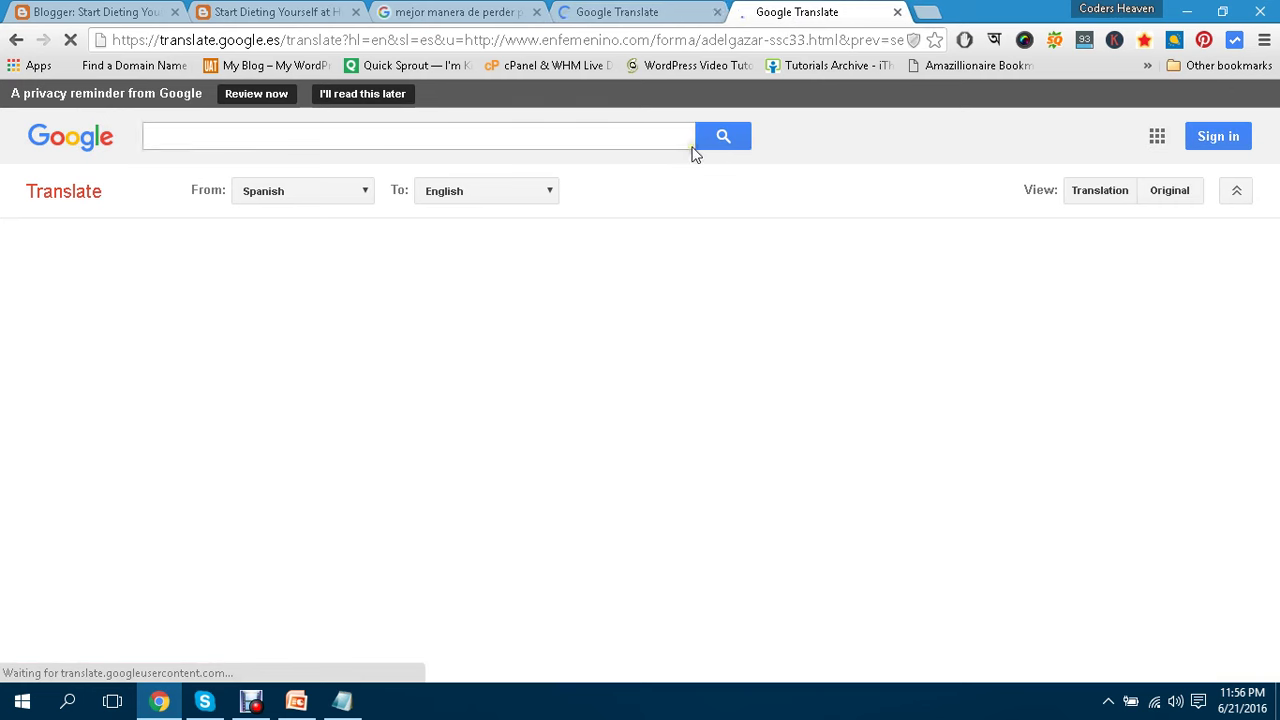
click(674, 12)
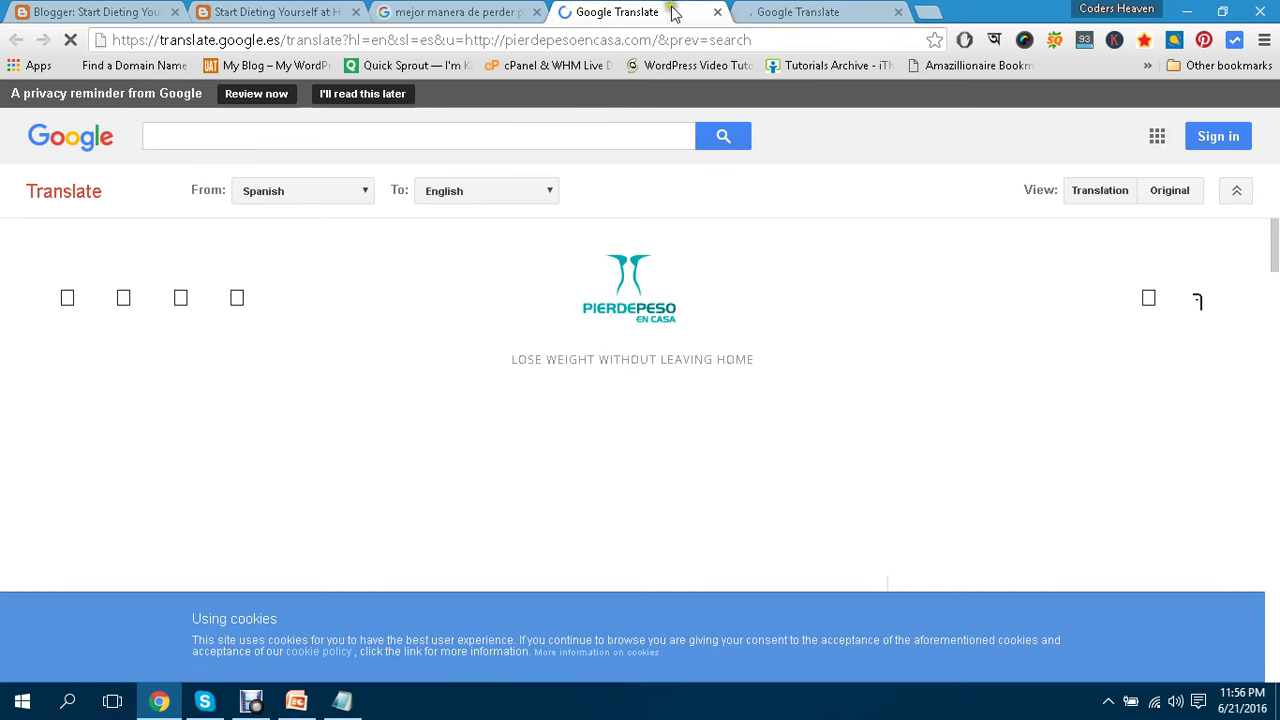
click(790, 12)
scroll(816, 275, down, 3)
scroll(815, 275, down, 7)
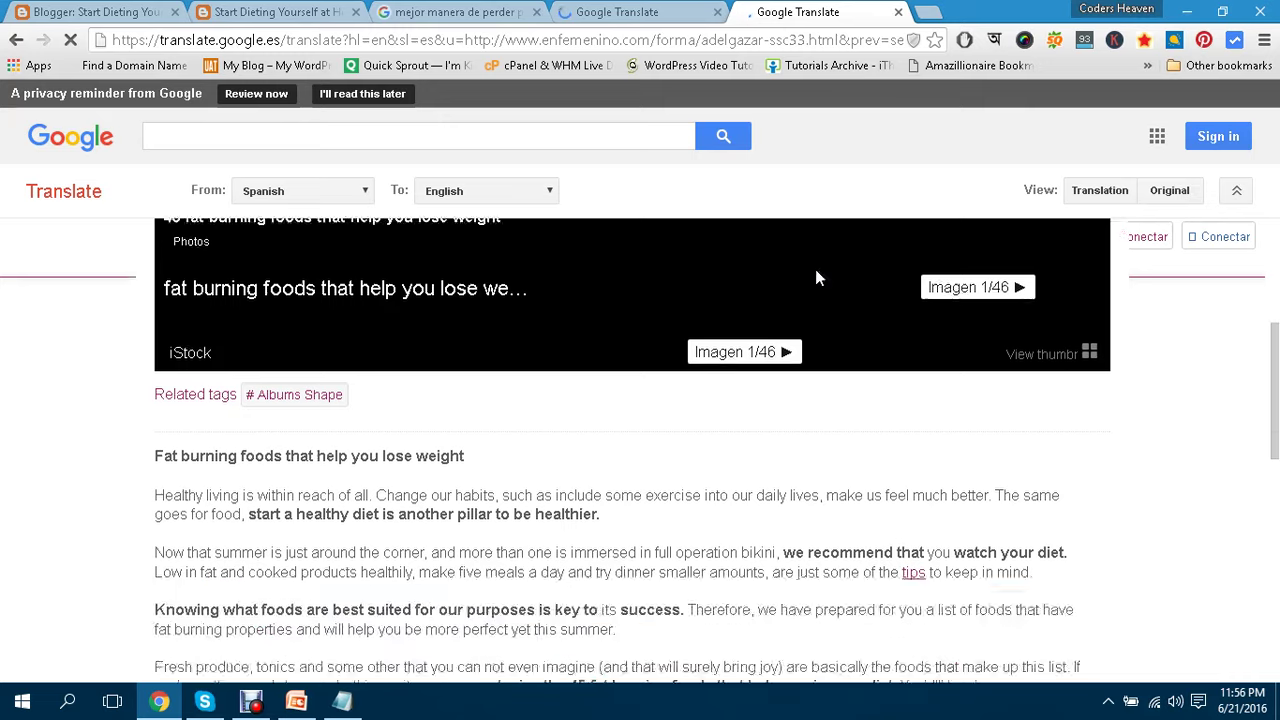
Skim the translated enfemenino.com article "45 fat burning foods that help you lose weight" from its heading down to the page footer.
scroll(818, 277, up, 4)
scroll(816, 272, up, 10)
scroll(697, 238, down, 2)
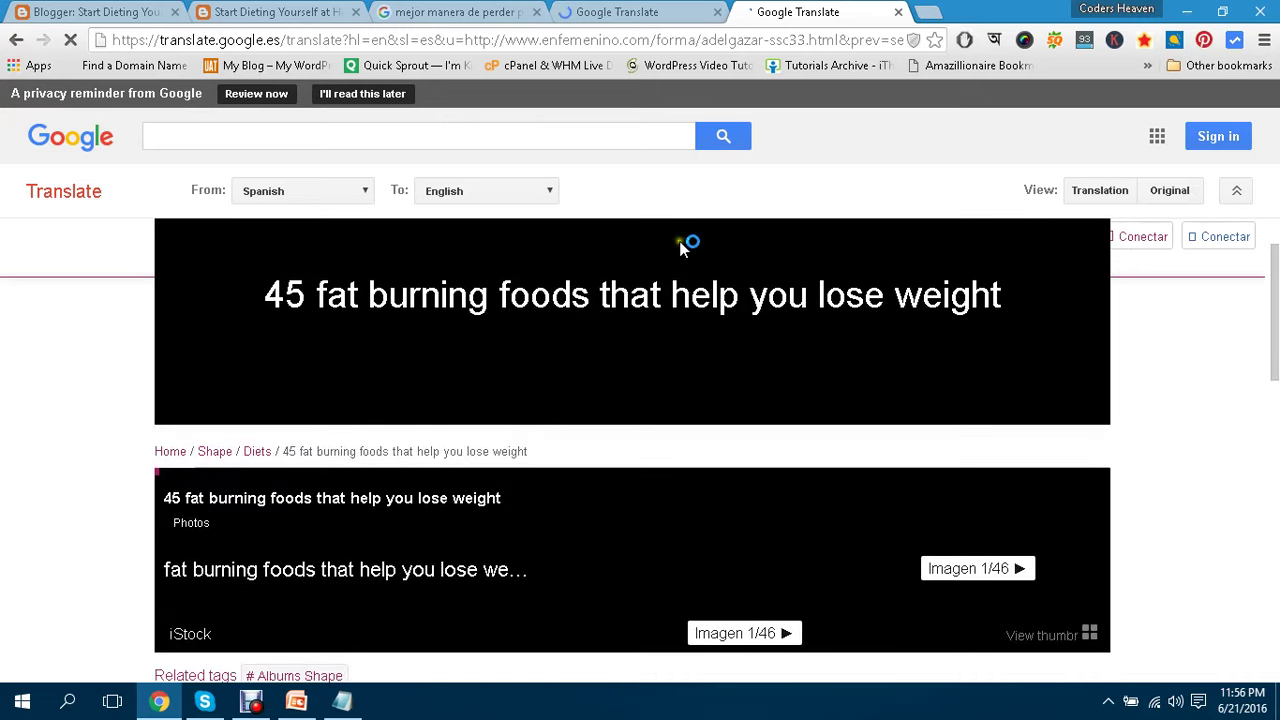
scroll(607, 298, down, 5)
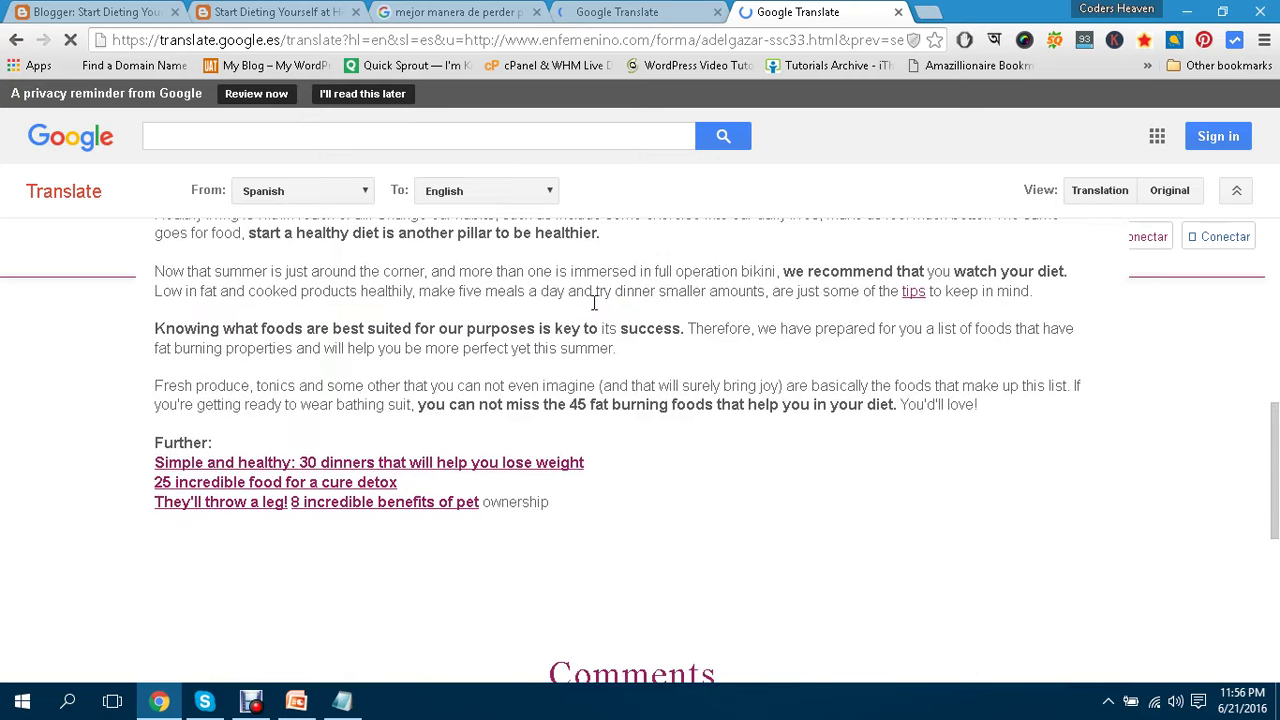
scroll(594, 302, down, 5)
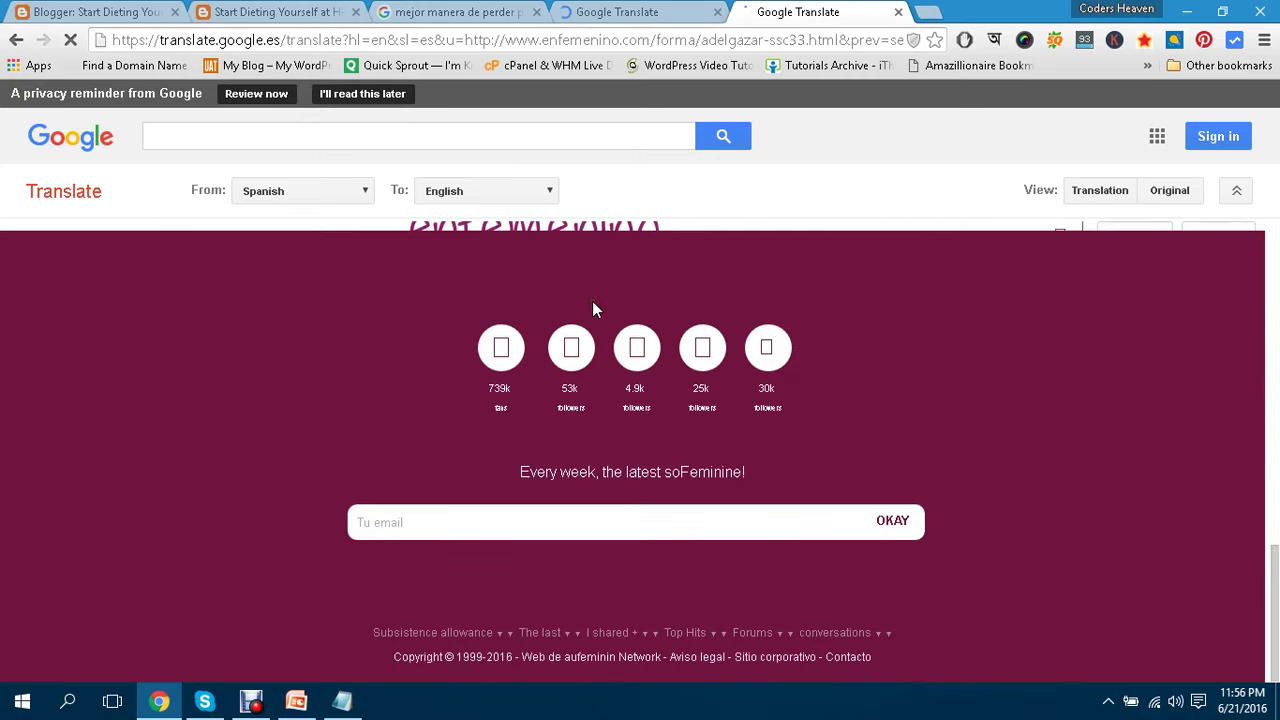
scroll(592, 301, up, 8)
scroll(592, 300, up, 6)
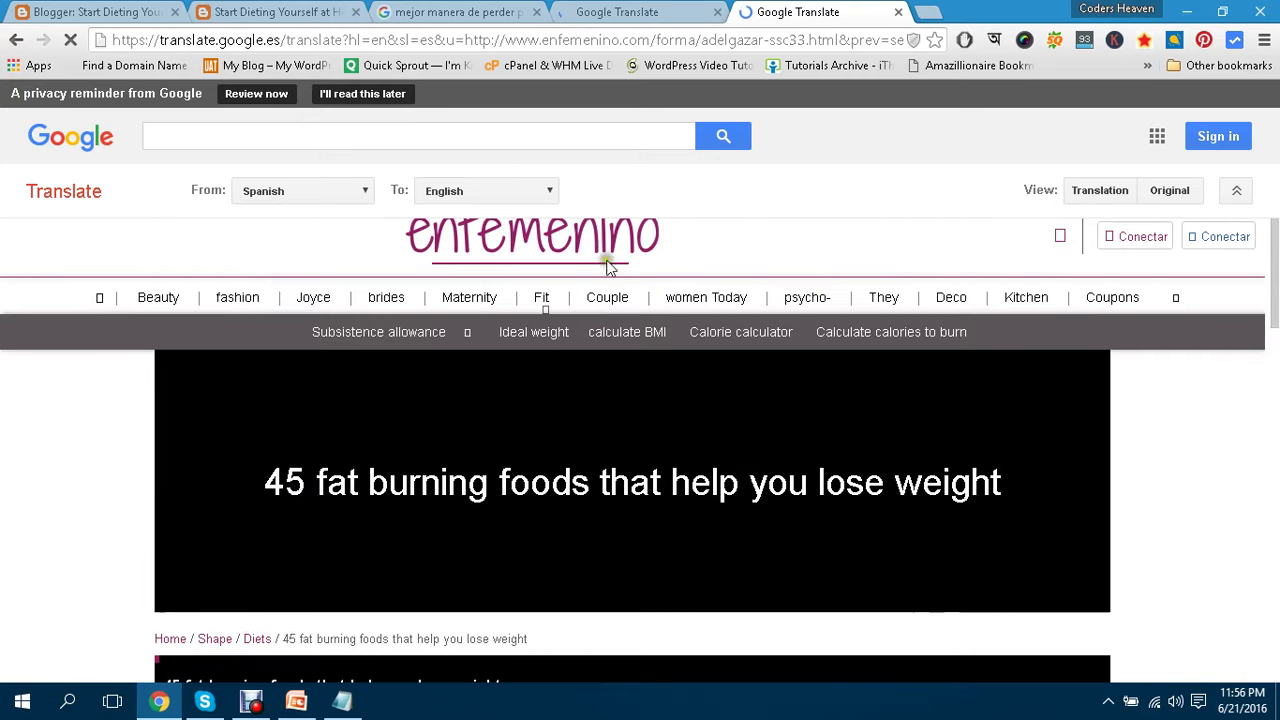
Return to the Google España results and open the original enfemenino.com "Adelgazar" result in a new tab.
click(660, 10)
click(458, 12)
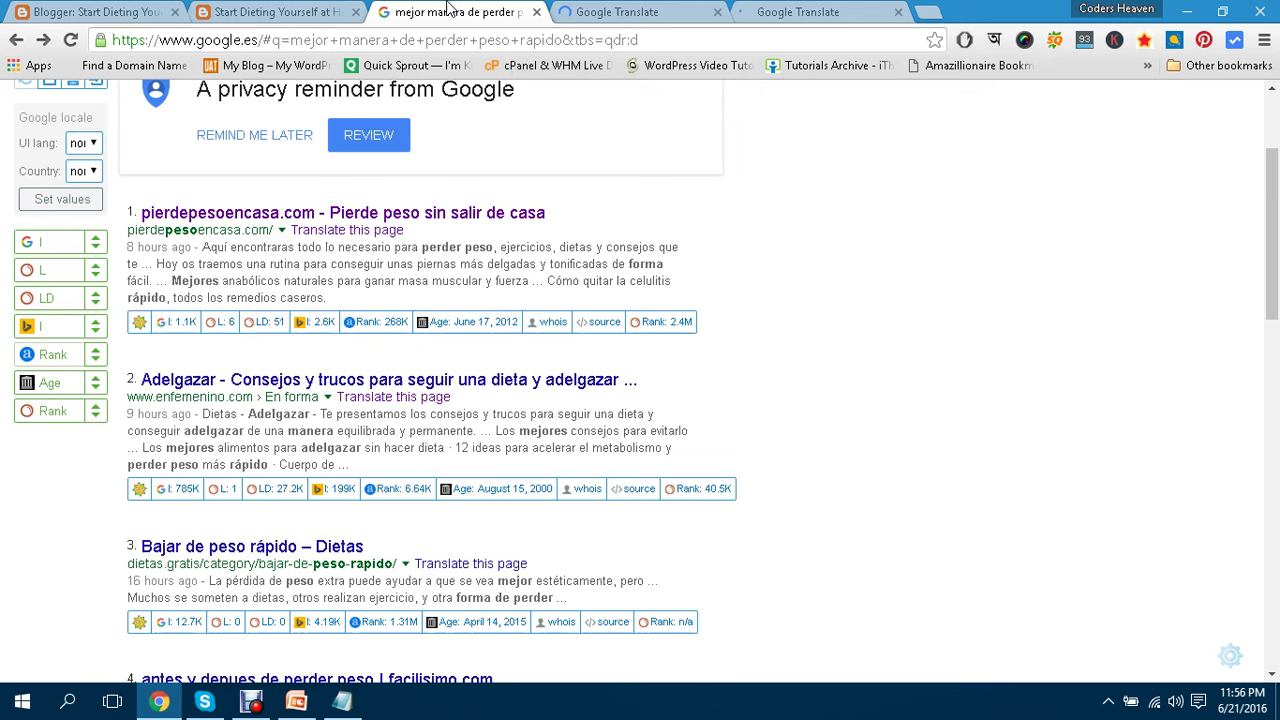
middle_click(553, 388)
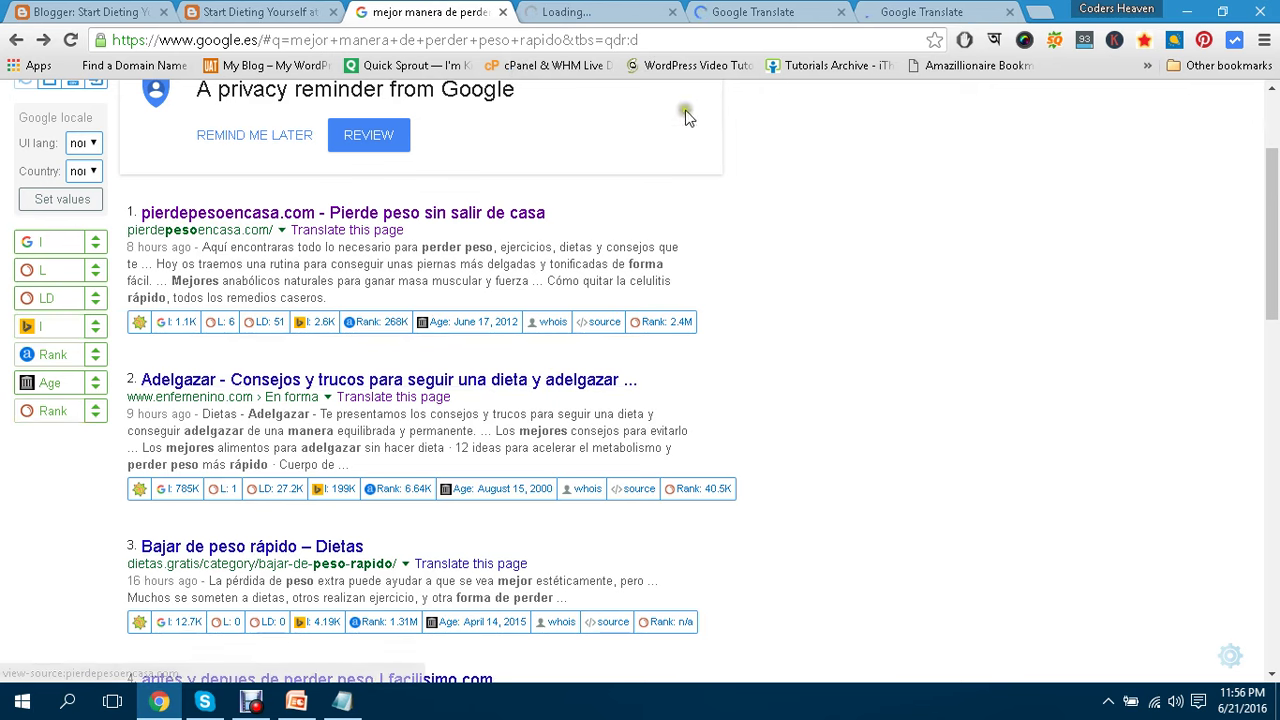
Check the translated pierdepesoencasa.com page again and reread the body text of the translated fat burning foods article.
click(700, 10)
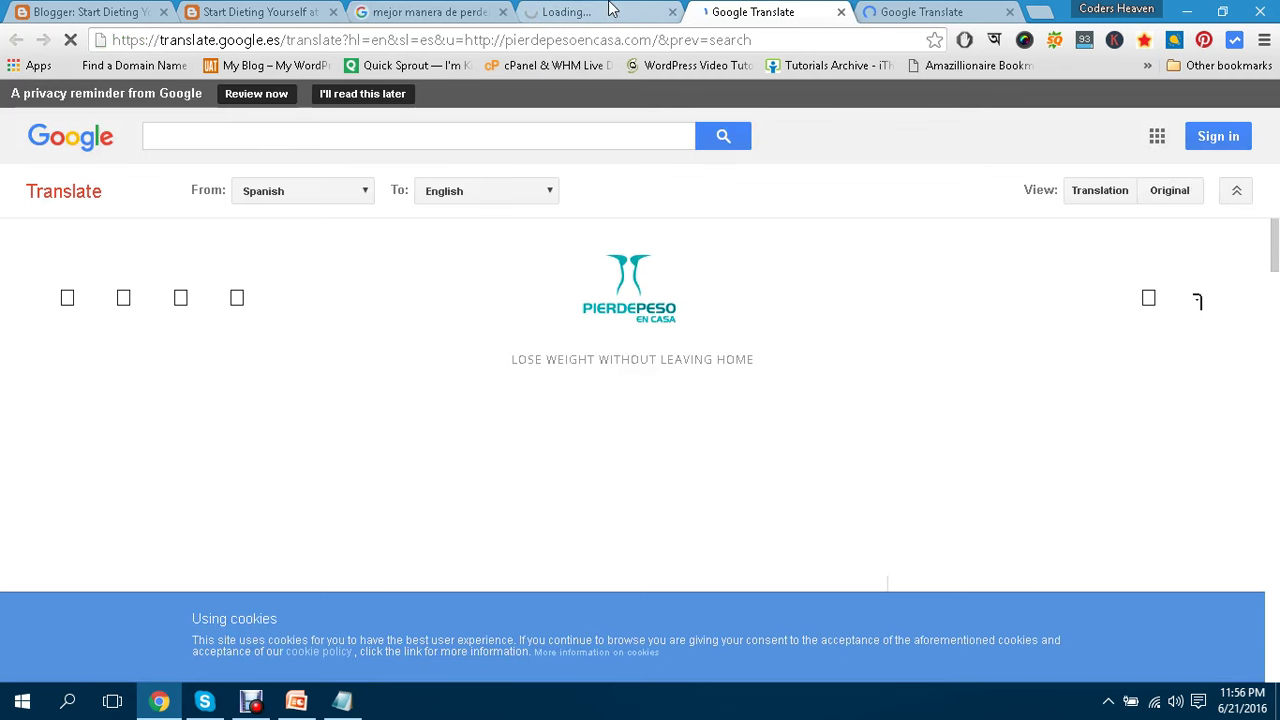
click(884, 10)
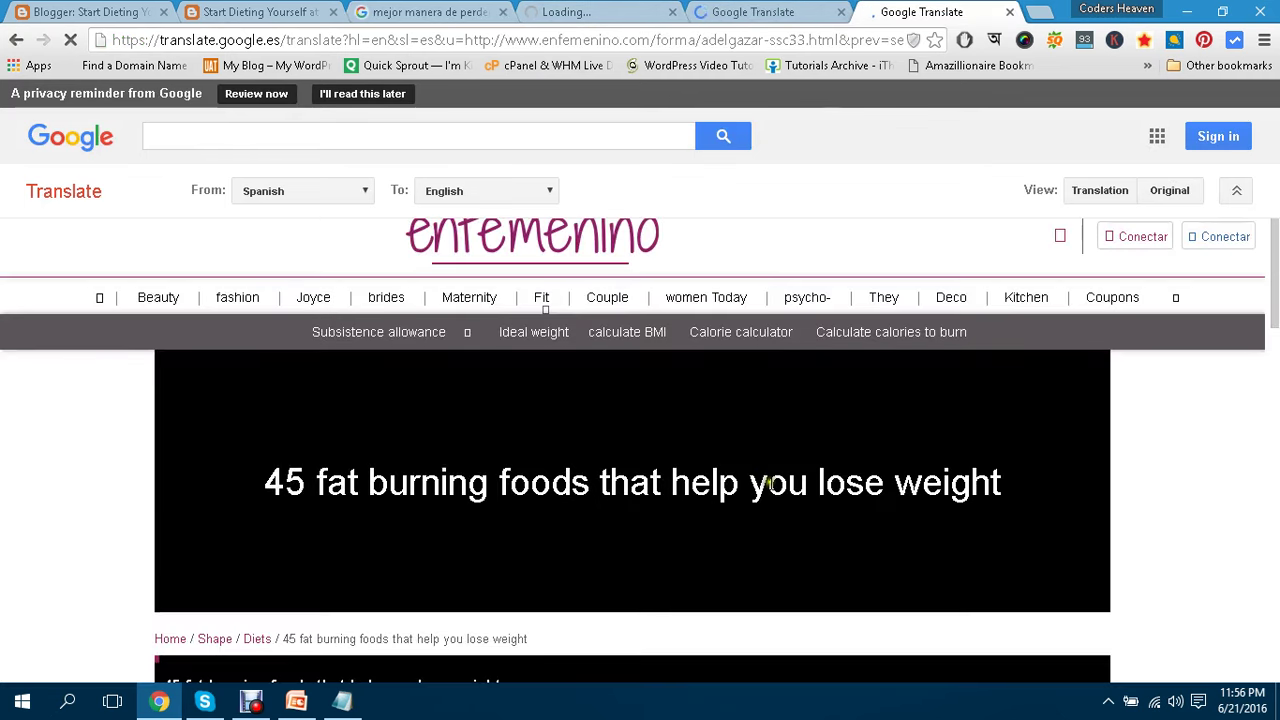
scroll(768, 484, down, 10)
scroll(768, 482, up, 3)
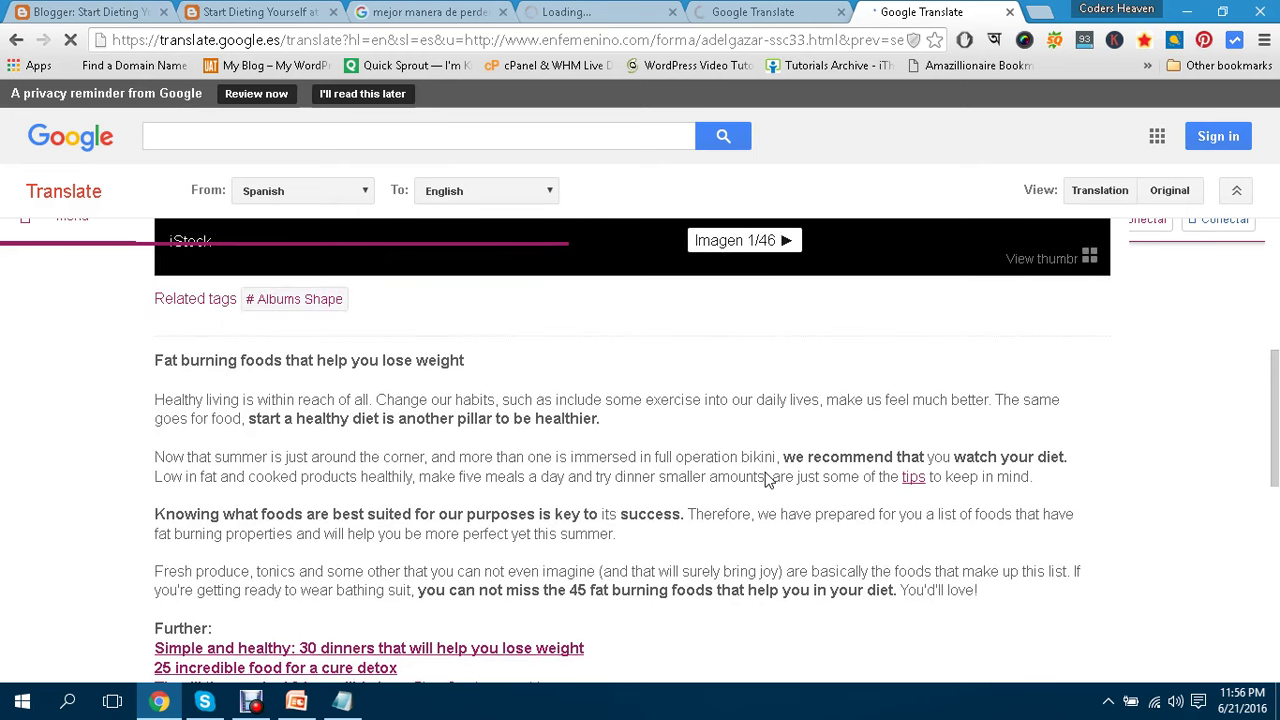
scroll(768, 480, up, 3)
scroll(768, 474, up, 3)
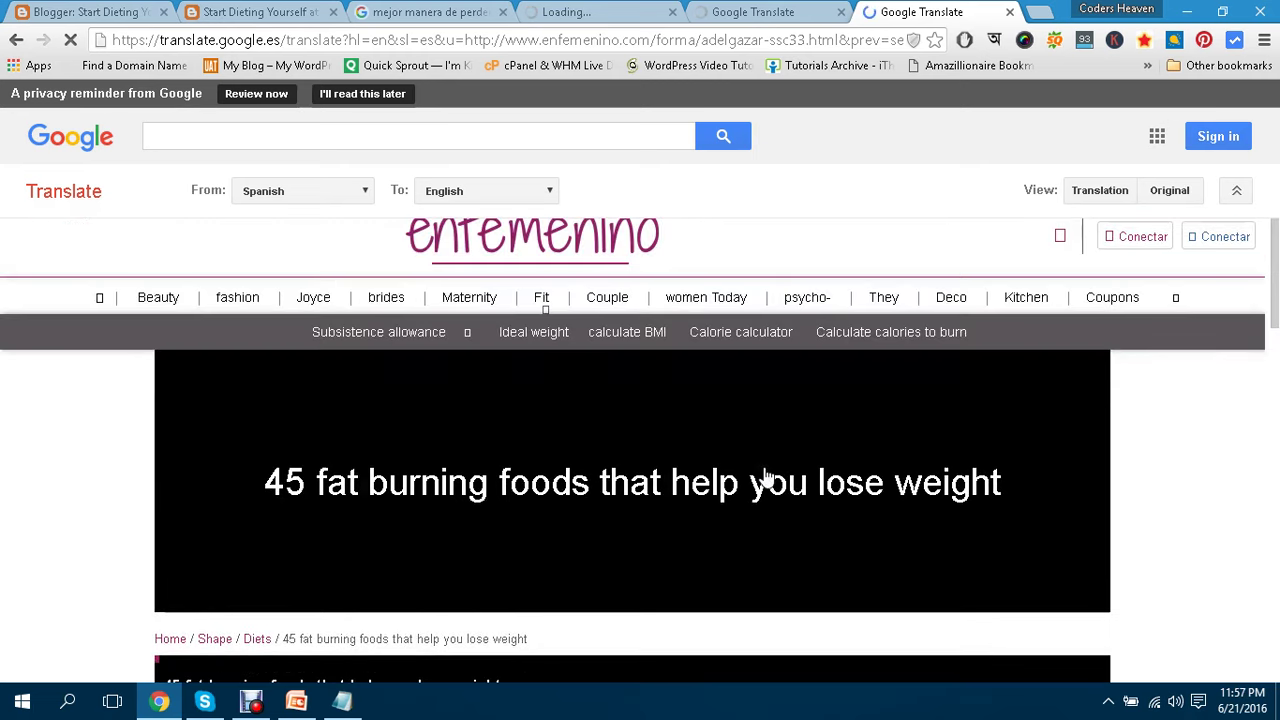
Close the Google Translate tabs for pierdepesoencasa.com and the fat burning foods article, keeping the original enfemenino.com page open.
click(590, 10)
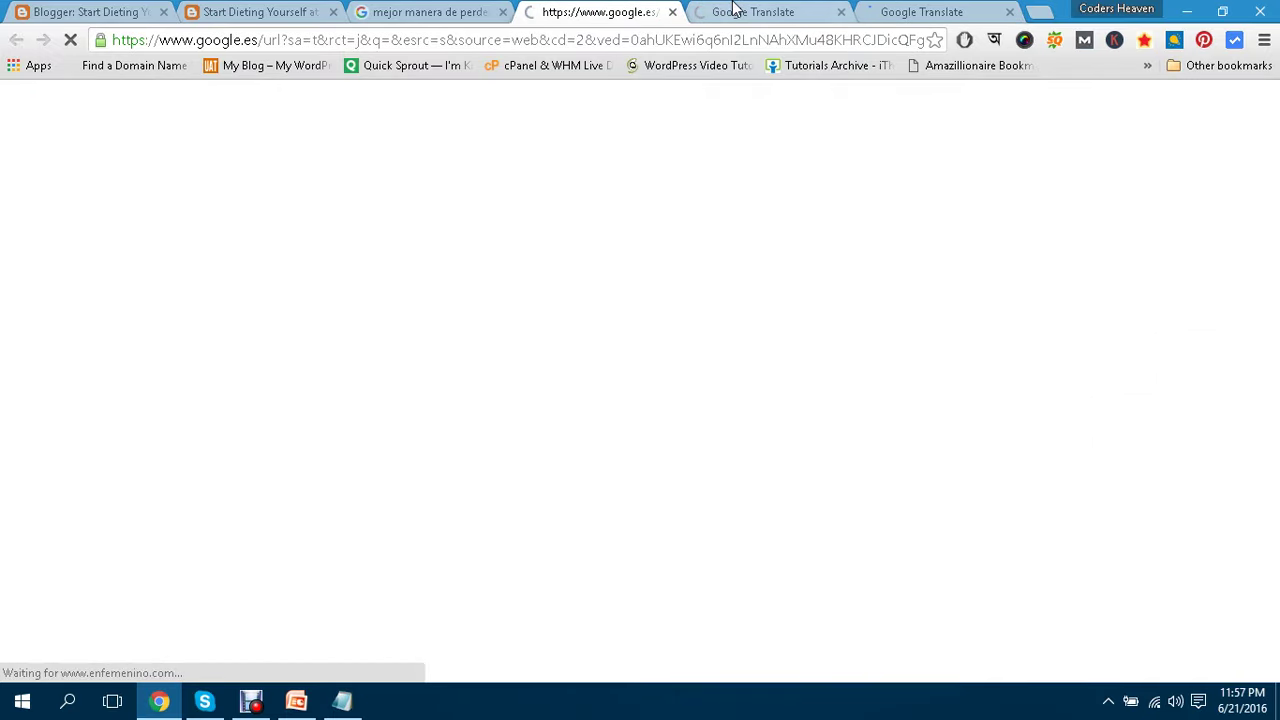
click(740, 10)
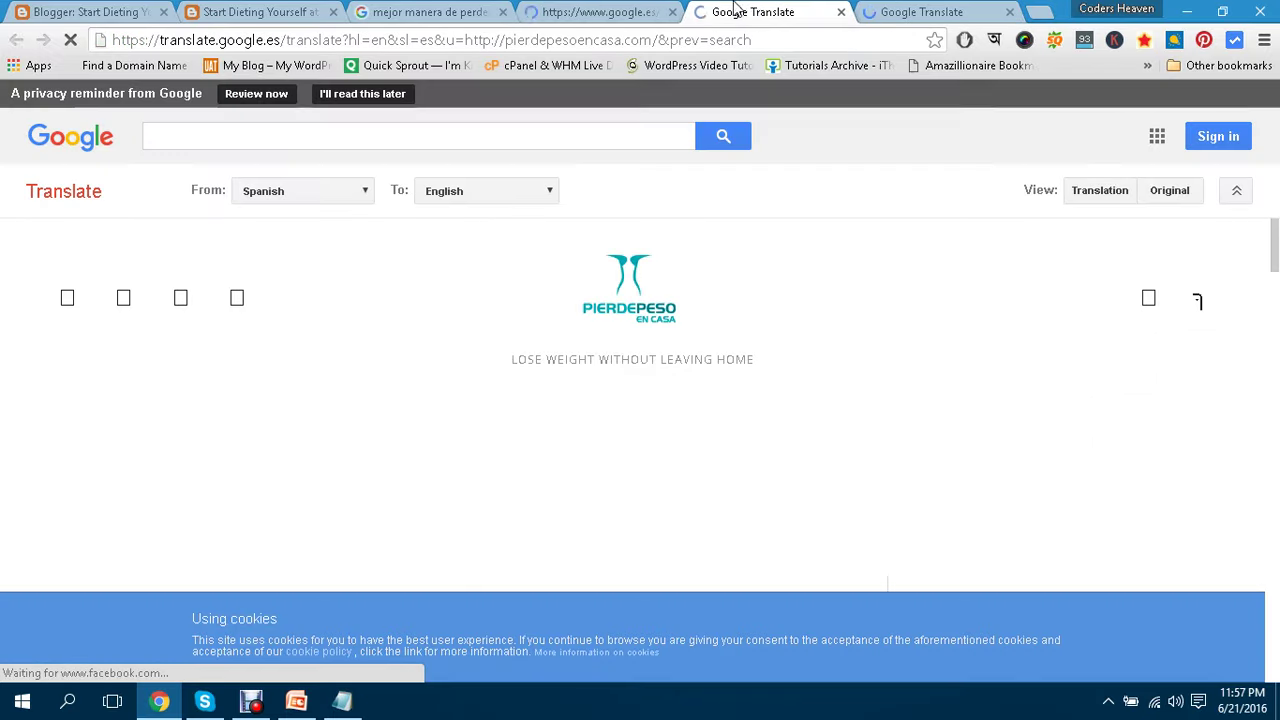
click(841, 12)
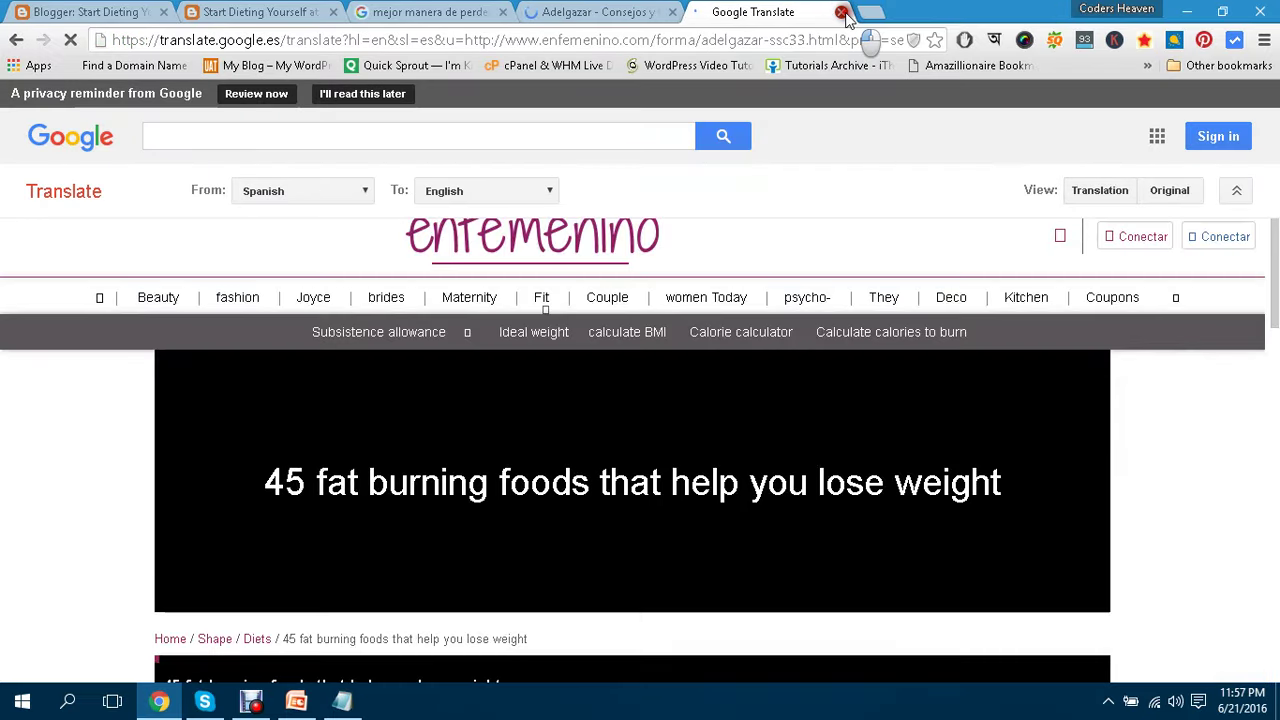
click(842, 13)
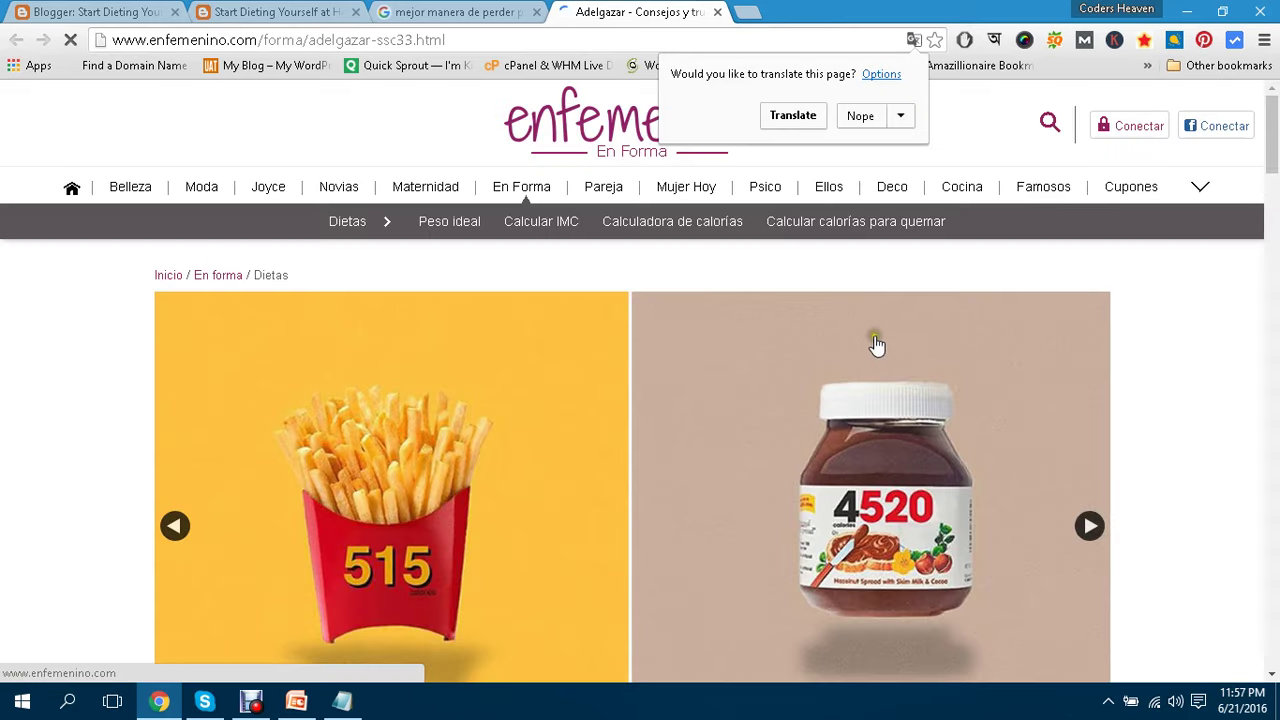
Translate the original Spanish enfemenino.com diet page into English with the browser's built-in translation.
scroll(846, 277, down, 4)
scroll(810, 212, up, 3)
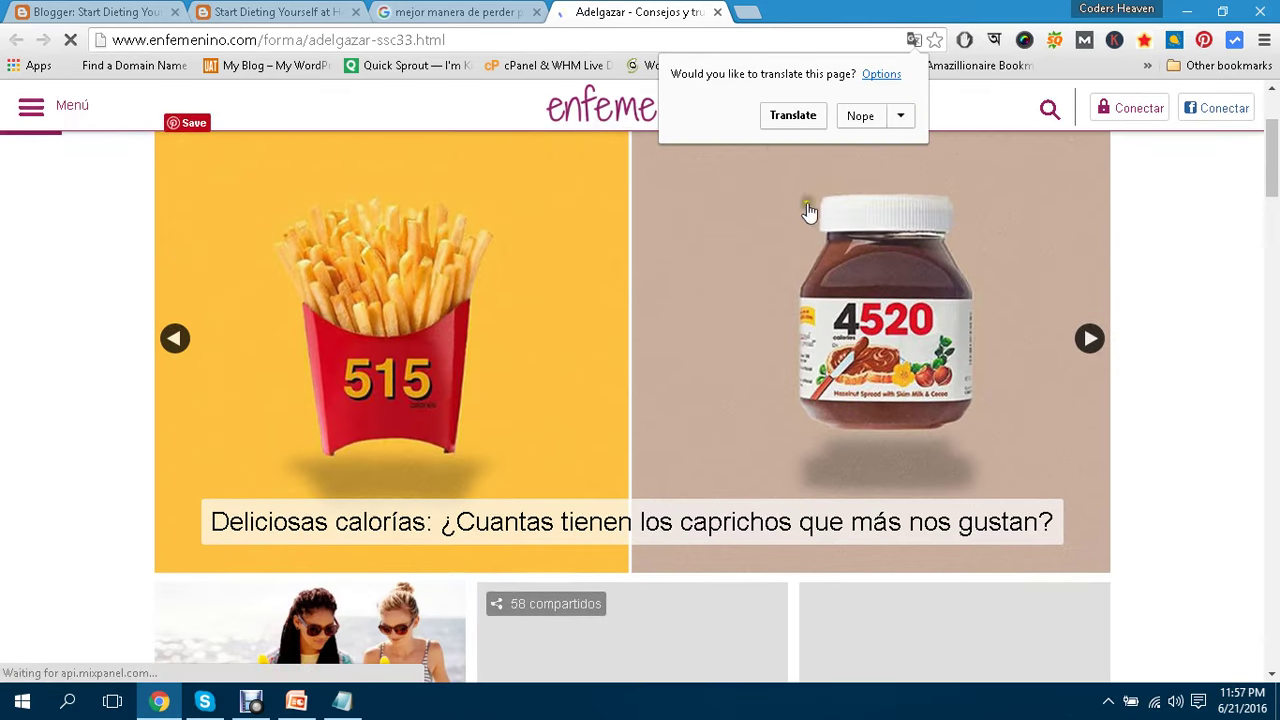
click(793, 115)
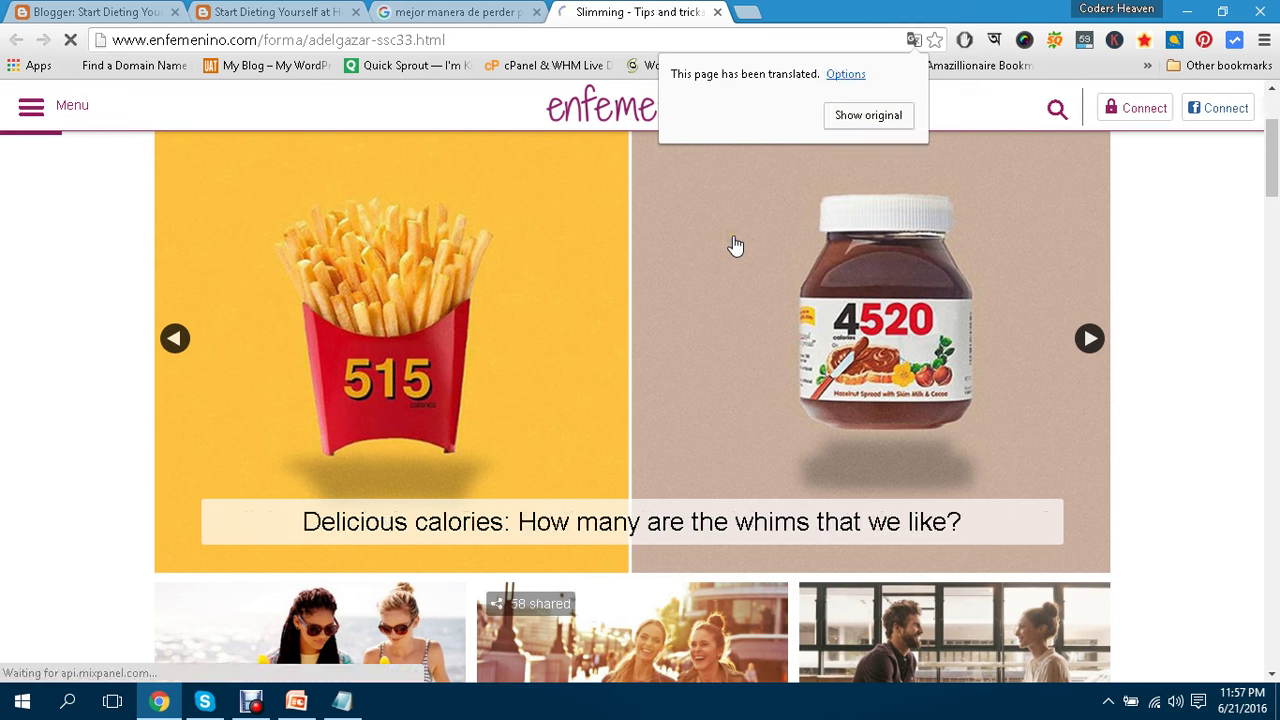
Browse the translated article teasers on enfemenino.com and open "Weight loss with plants. It's possible?".
scroll(755, 291, down, 3)
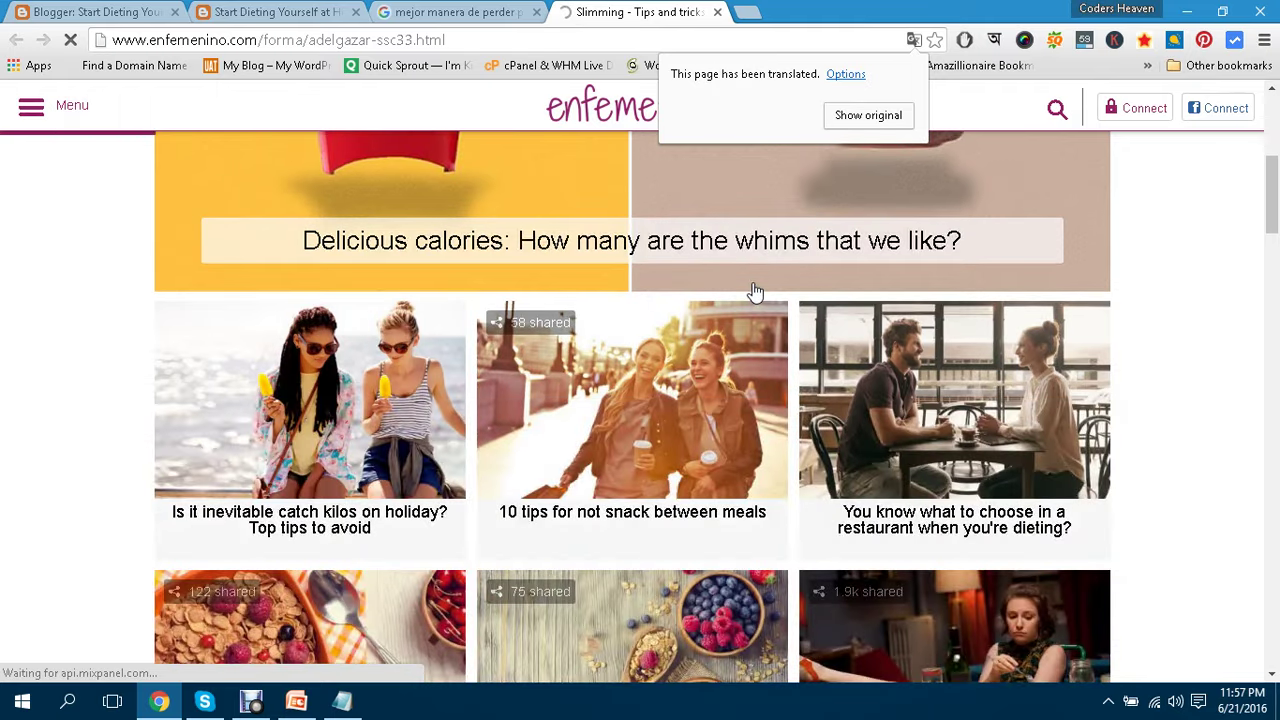
mouse_move(672, 244)
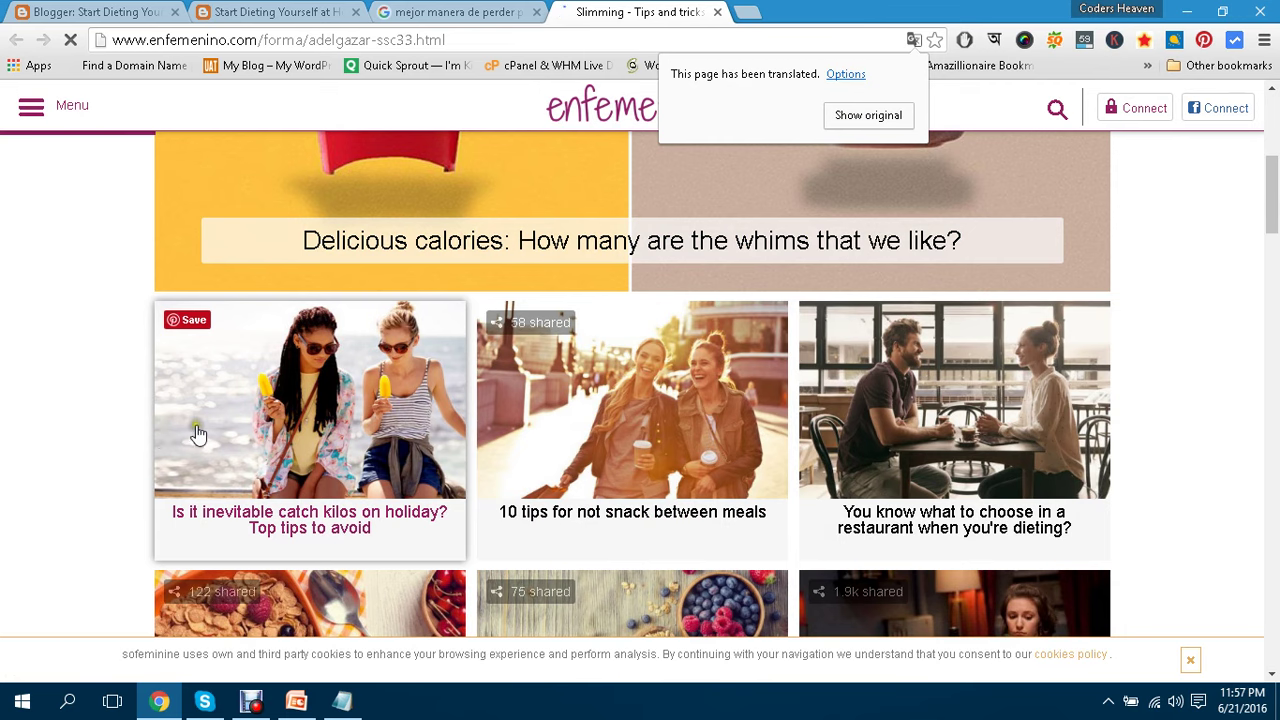
scroll(748, 397, down, 3)
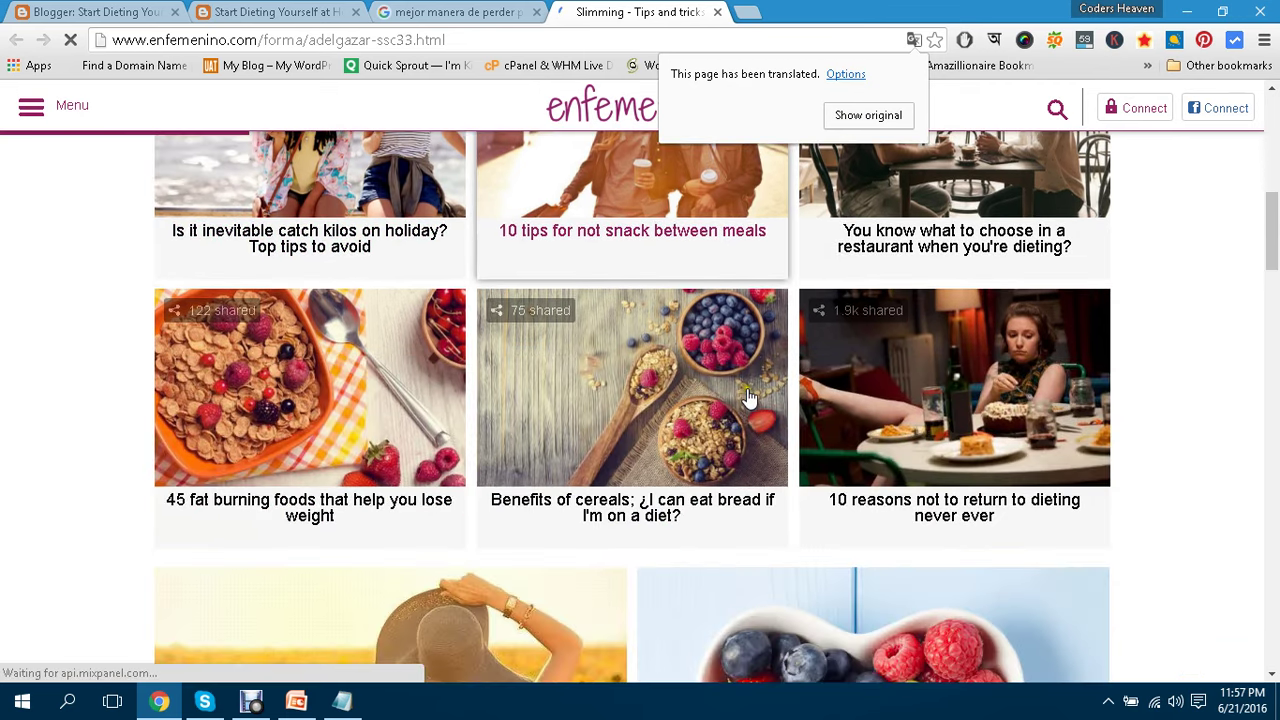
scroll(748, 397, down, 2)
scroll(716, 390, up, 3)
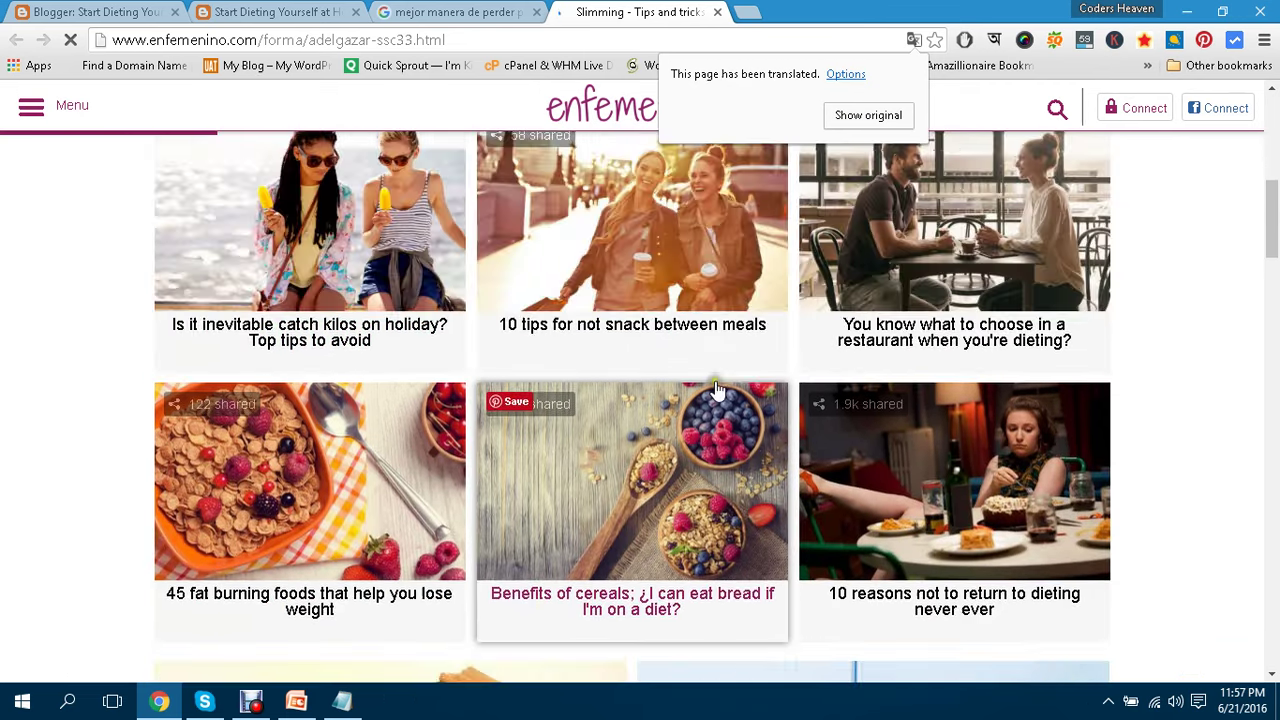
scroll(716, 390, up, 2)
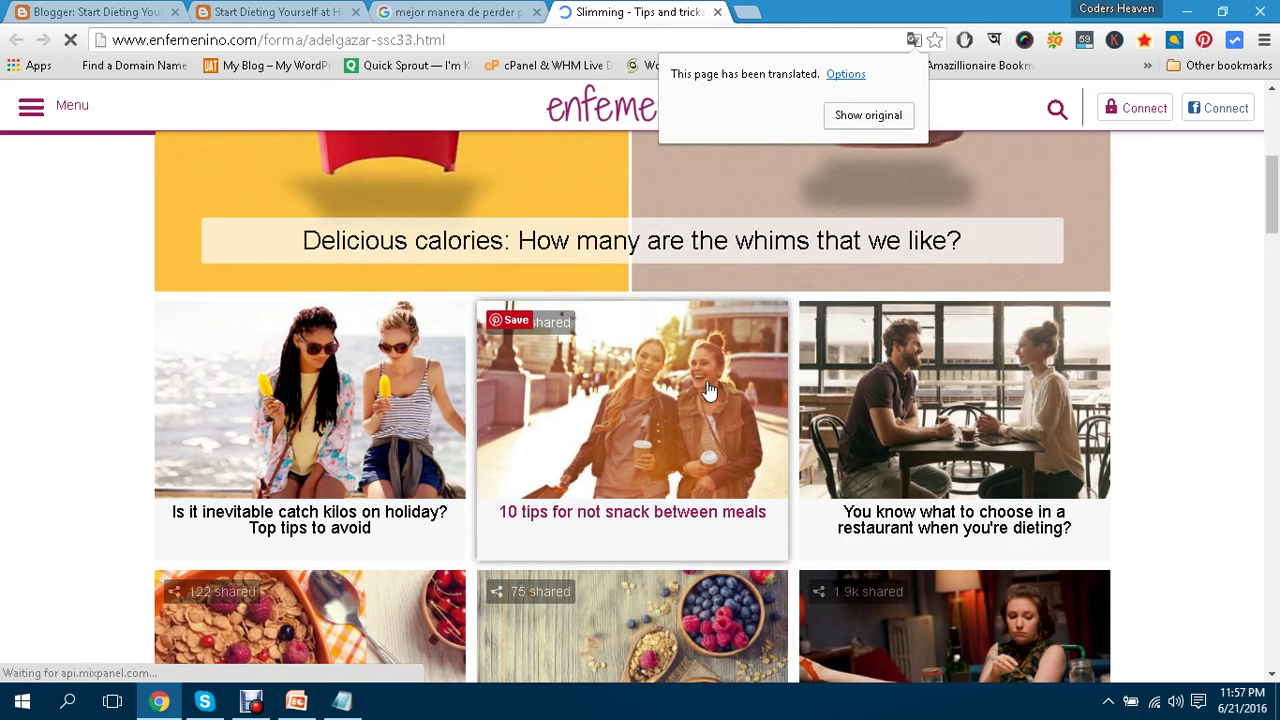
scroll(707, 390, down, 4)
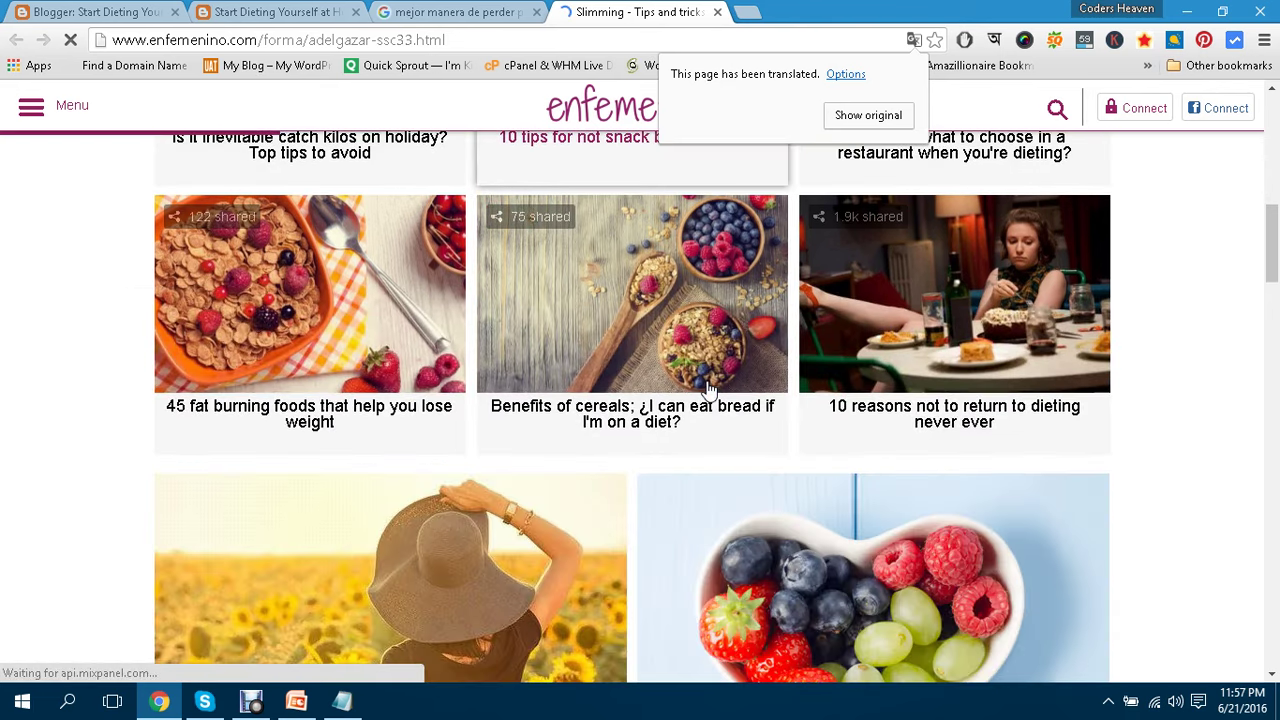
scroll(707, 390, down, 4)
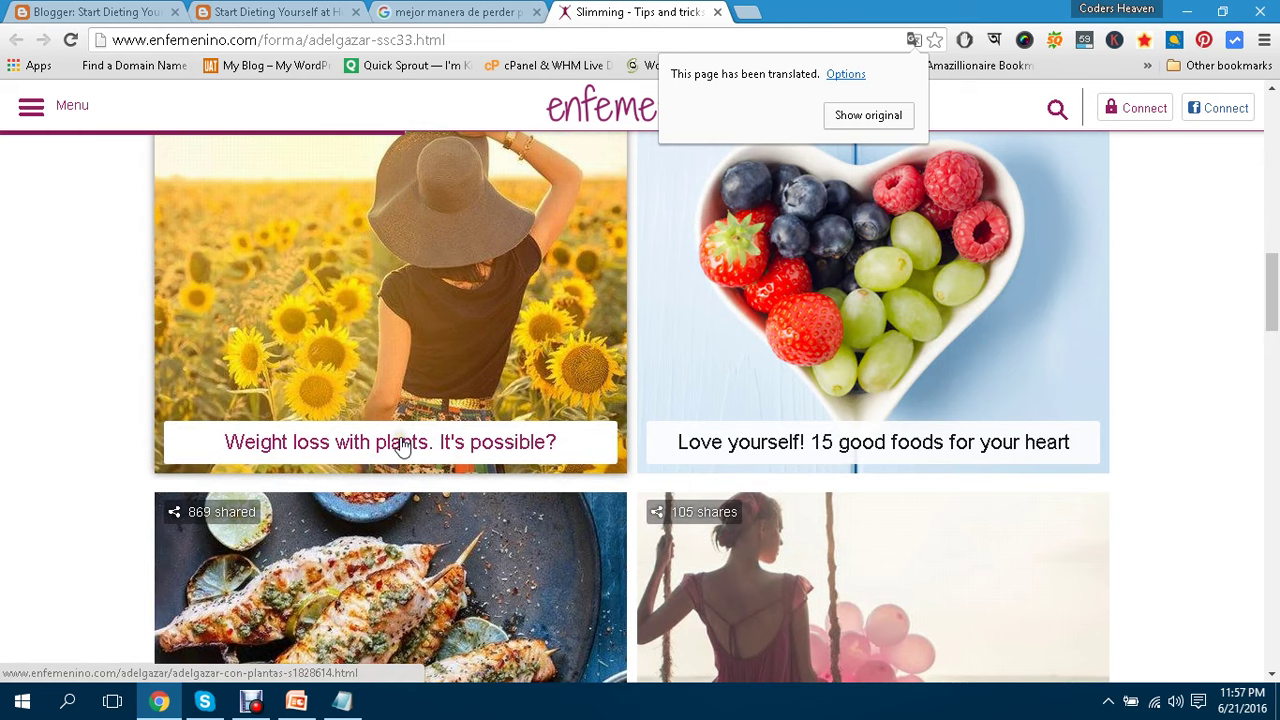
click(400, 447)
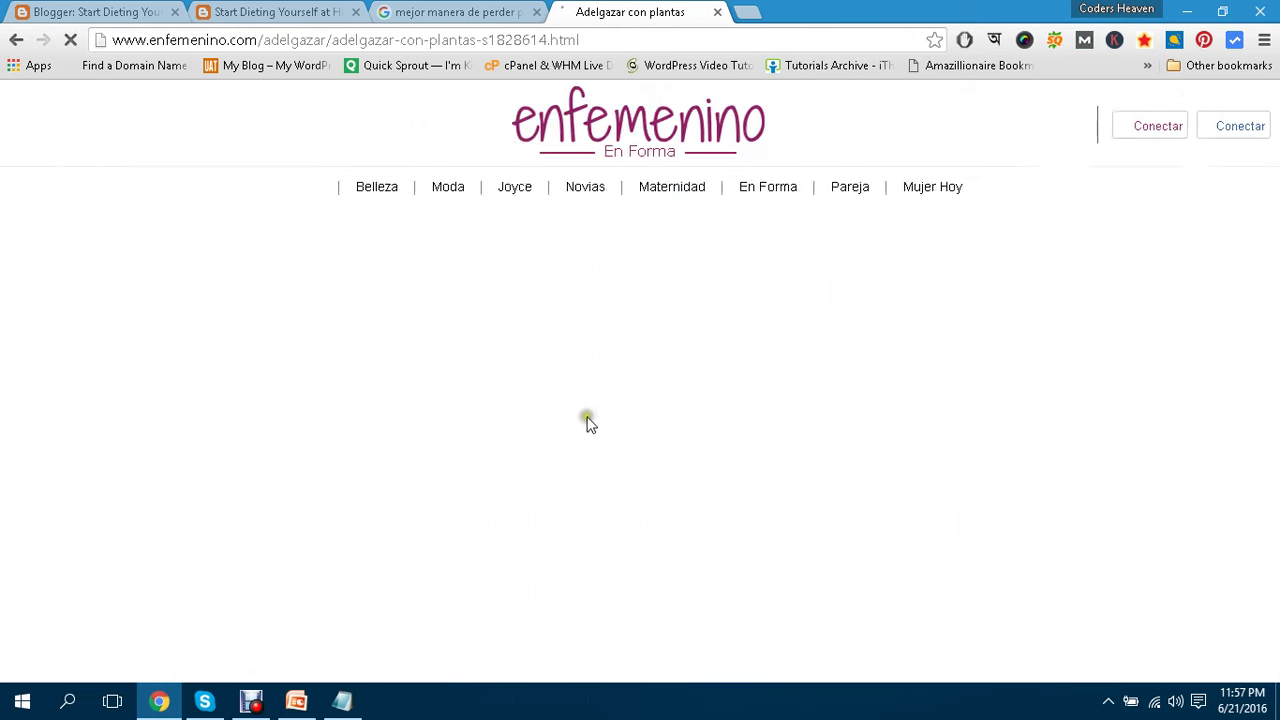
Read the English translation of "Weight loss with plants. It's possible?", from the introduction through plant types to the use of medicinal plants.
scroll(570, 400, down, 3)
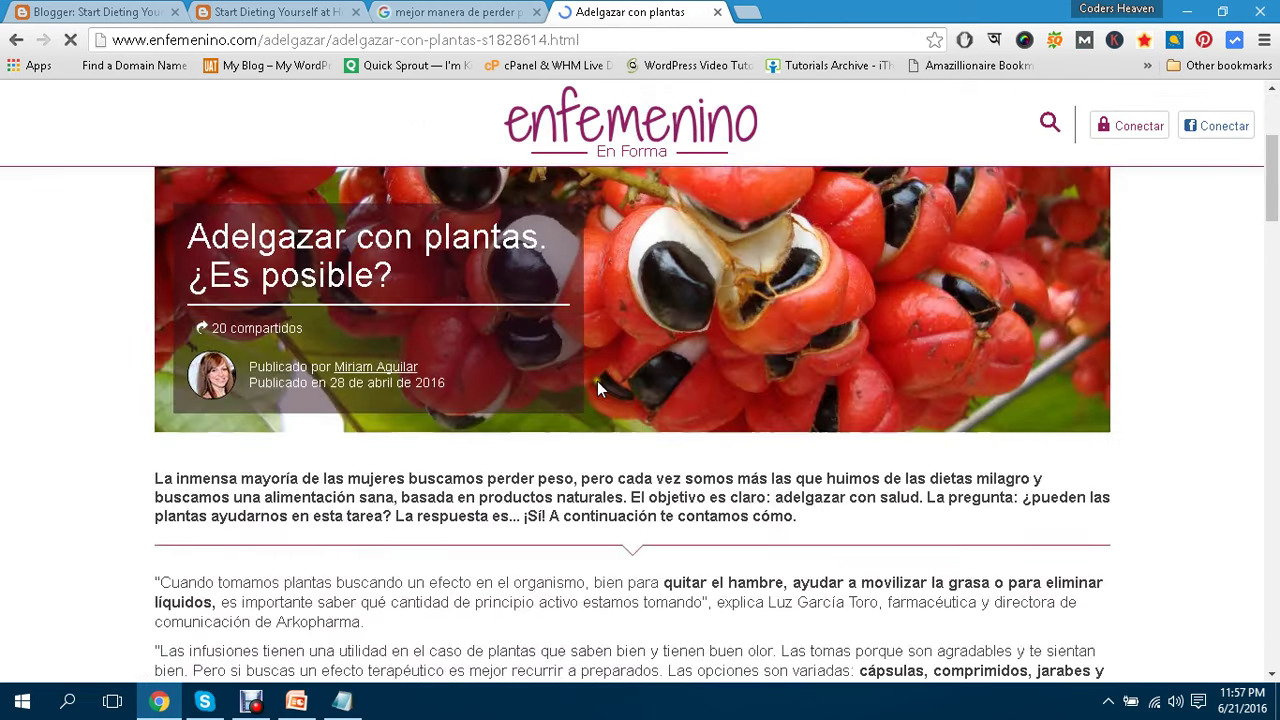
scroll(600, 381, down, 2)
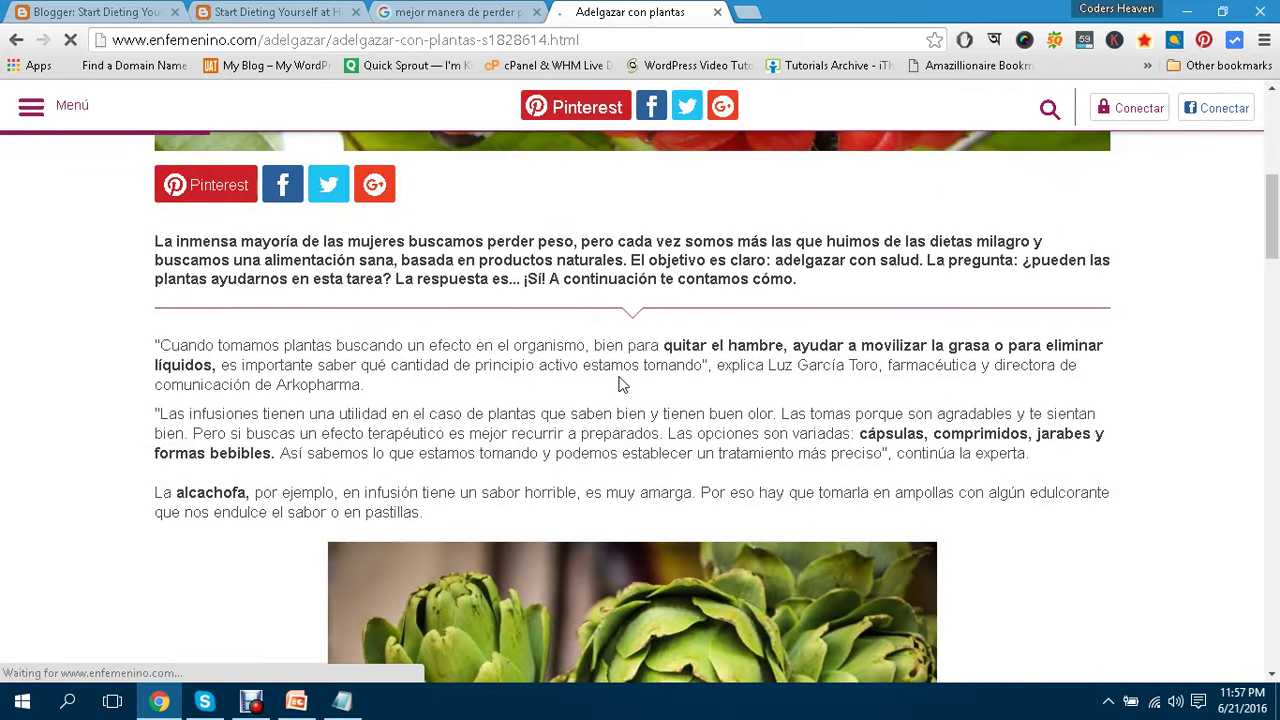
scroll(620, 385, down, 3)
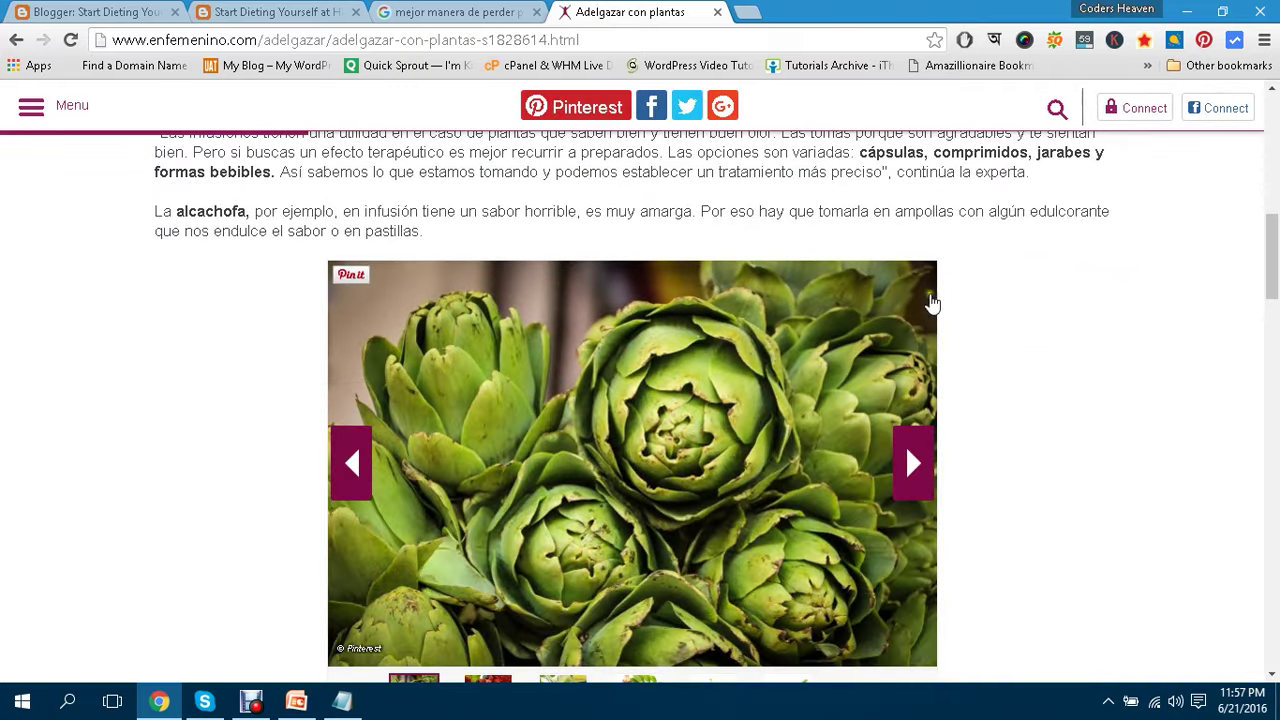
scroll(991, 289, up, 8)
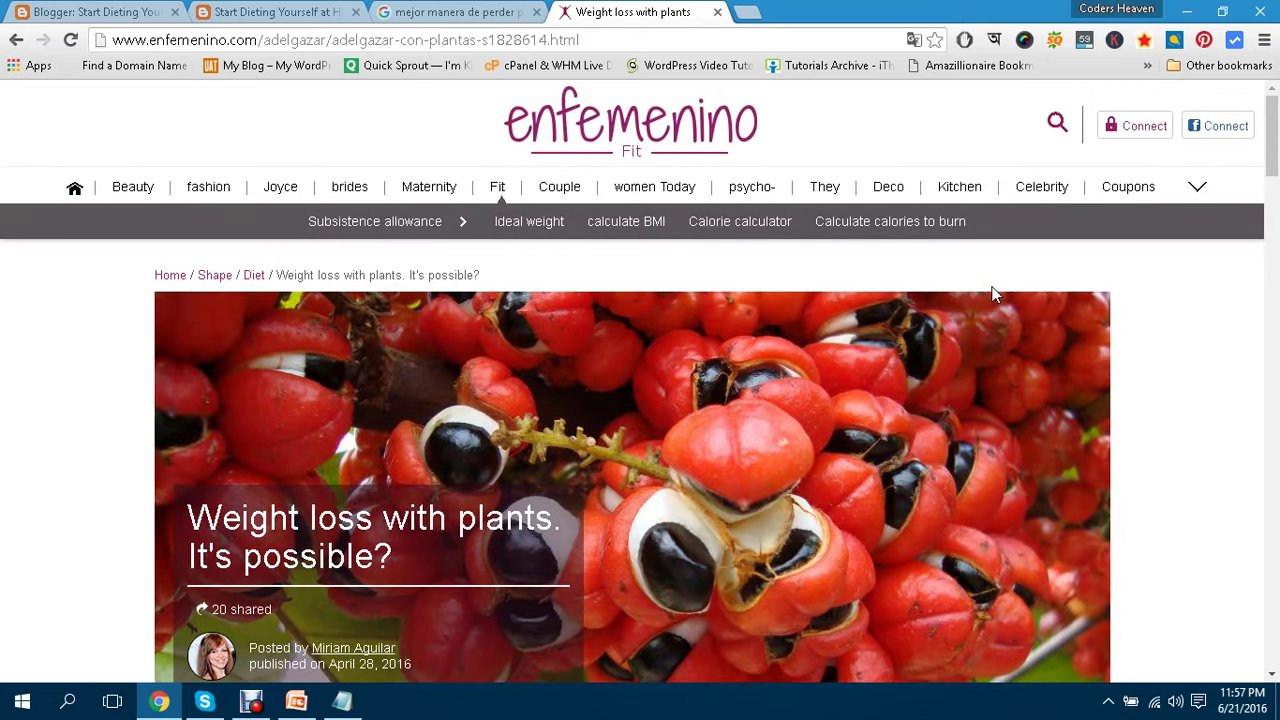
scroll(993, 294, down, 3)
scroll(993, 294, up, 3)
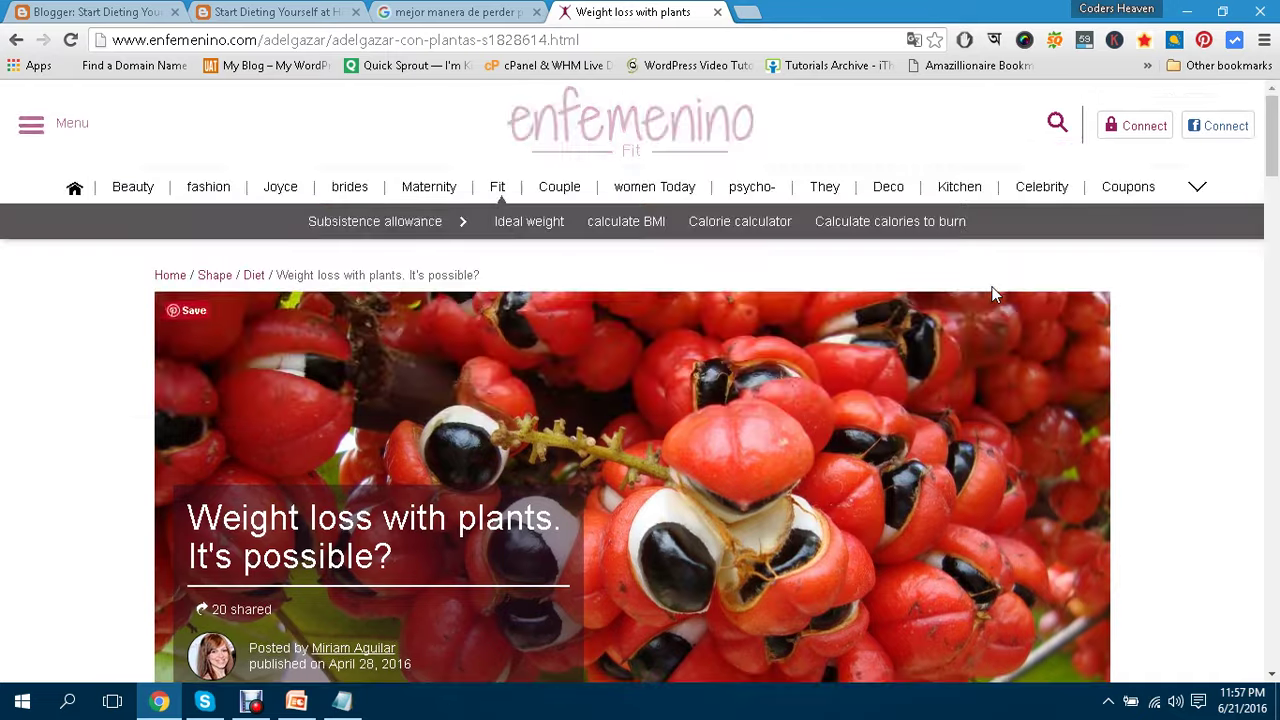
scroll(993, 294, down, 1)
scroll(993, 294, up, 1)
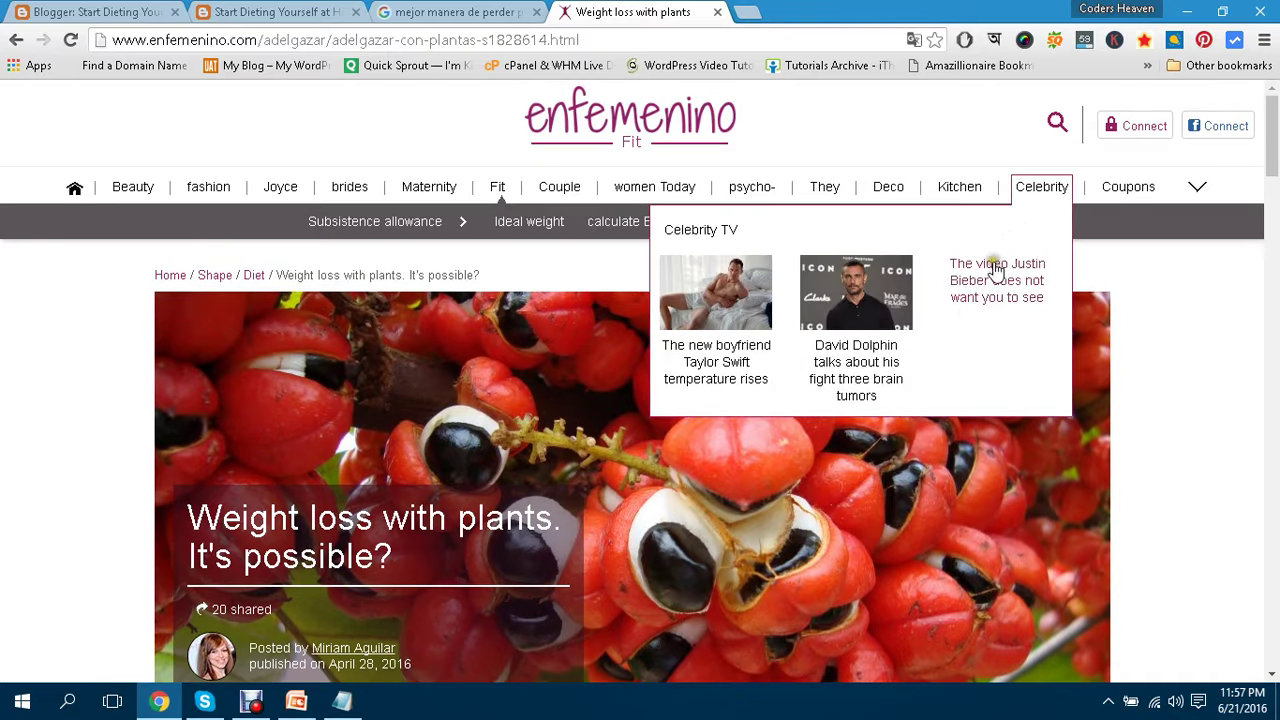
scroll(950, 511, down, 1)
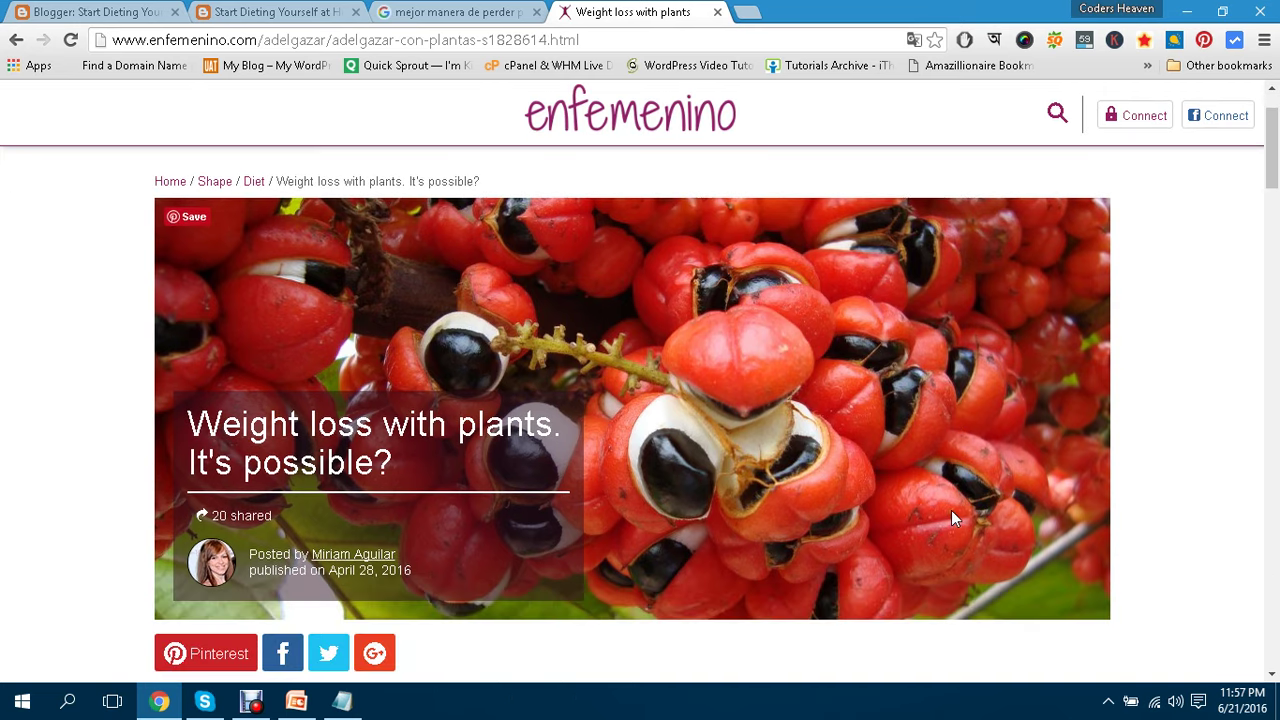
scroll(952, 511, down, 1)
scroll(589, 411, down, 4)
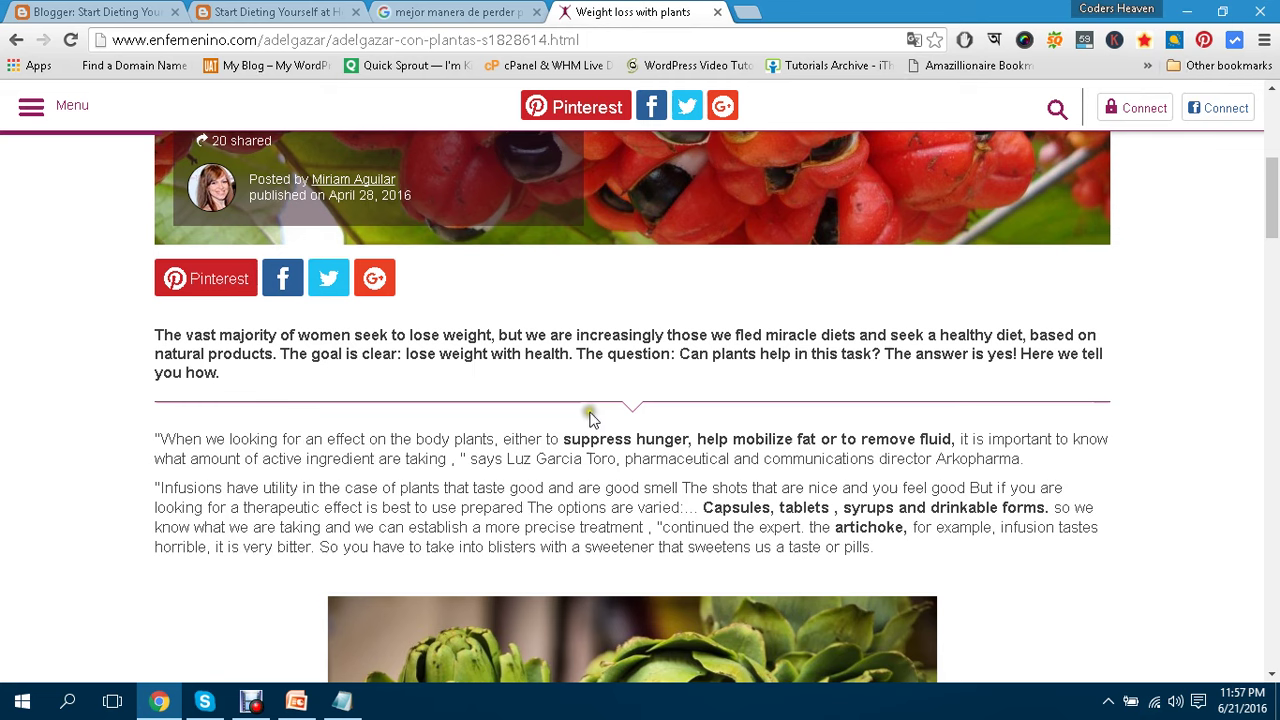
scroll(589, 418, down, 8)
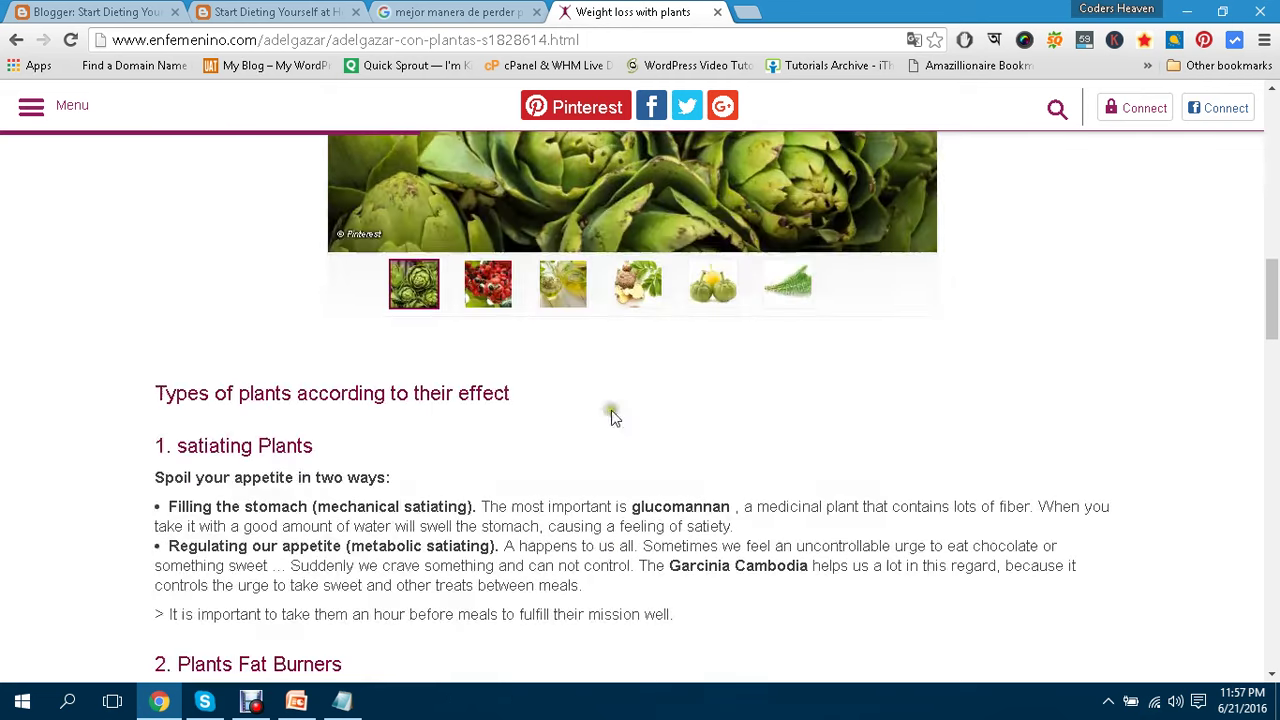
scroll(613, 418, down, 10)
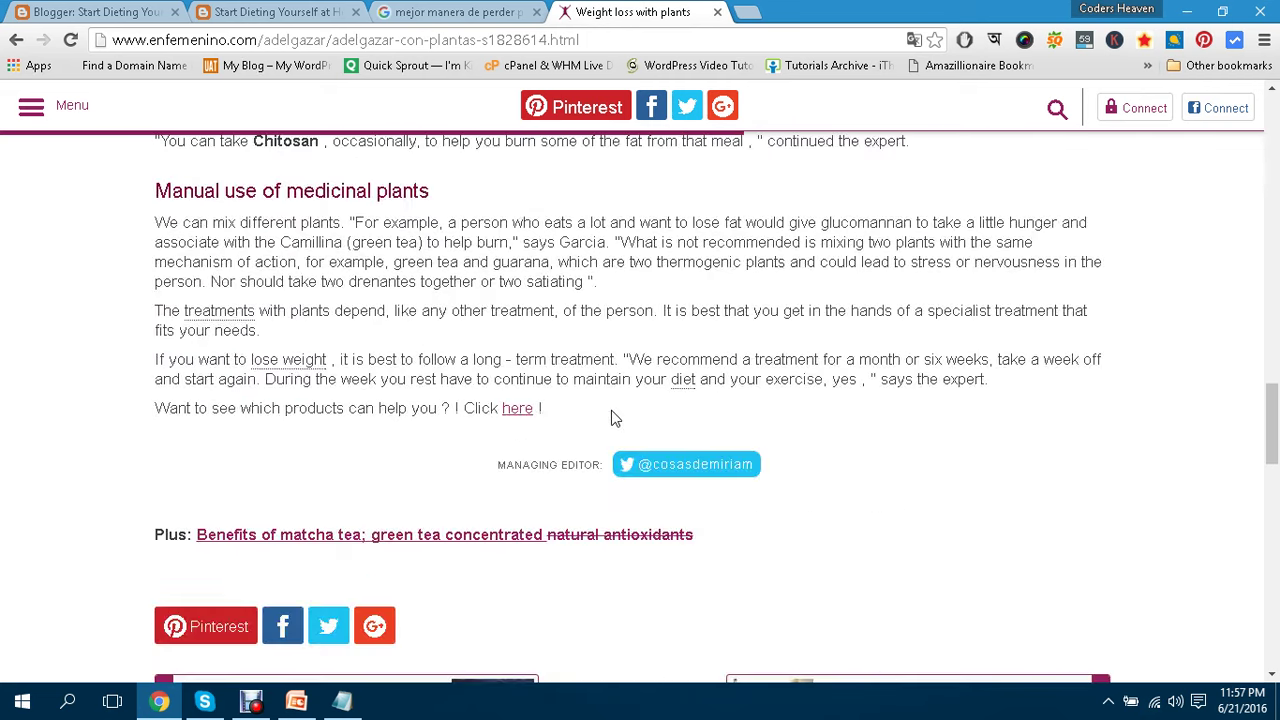
scroll(663, 398, up, 15)
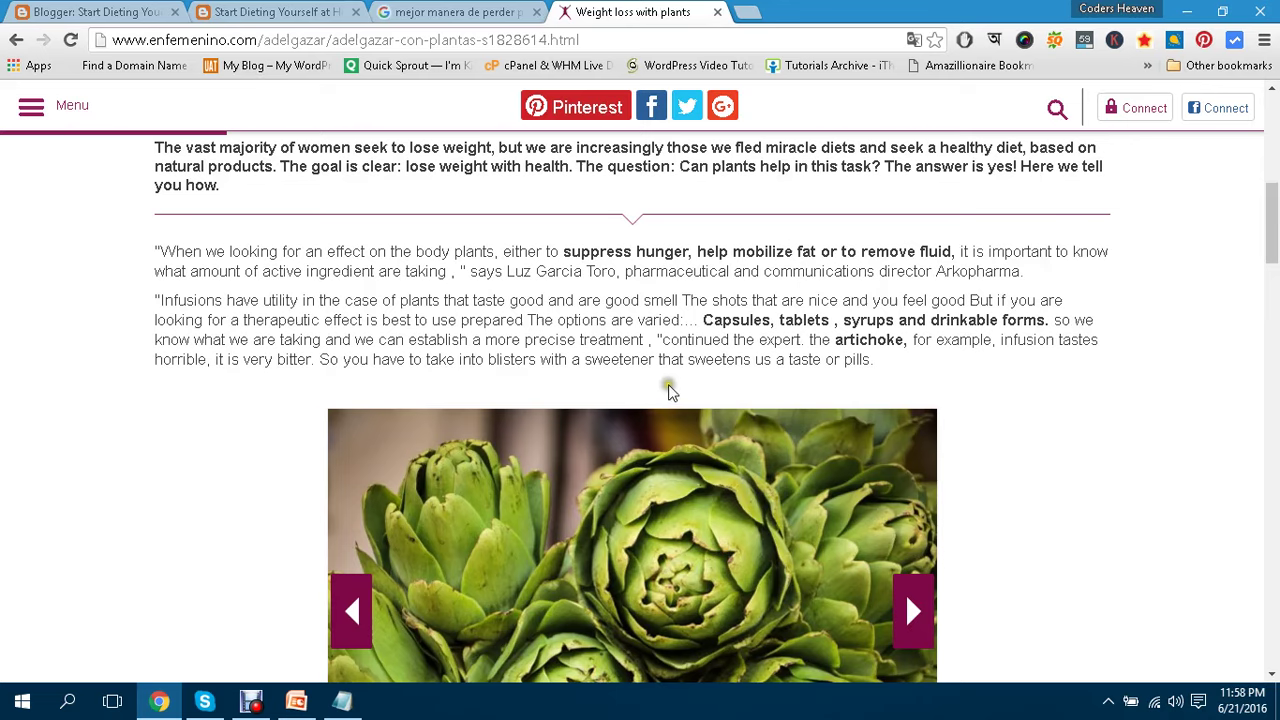
Copy the translated article text from the opening paragraph through the expert's closing treatment advice.
scroll(668, 390, up, 5)
scroll(666, 389, down, 3)
scroll(503, 420, down, 2)
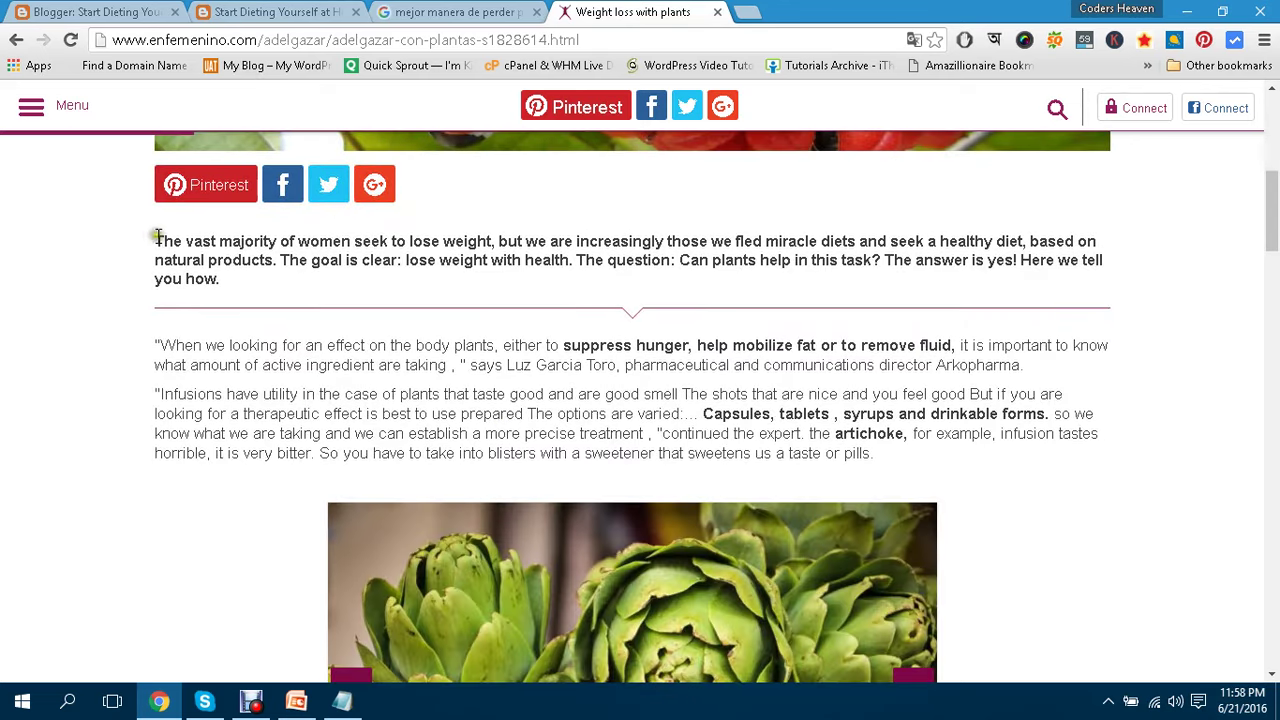
scroll(157, 236, up, 6)
scroll(157, 236, down, 2)
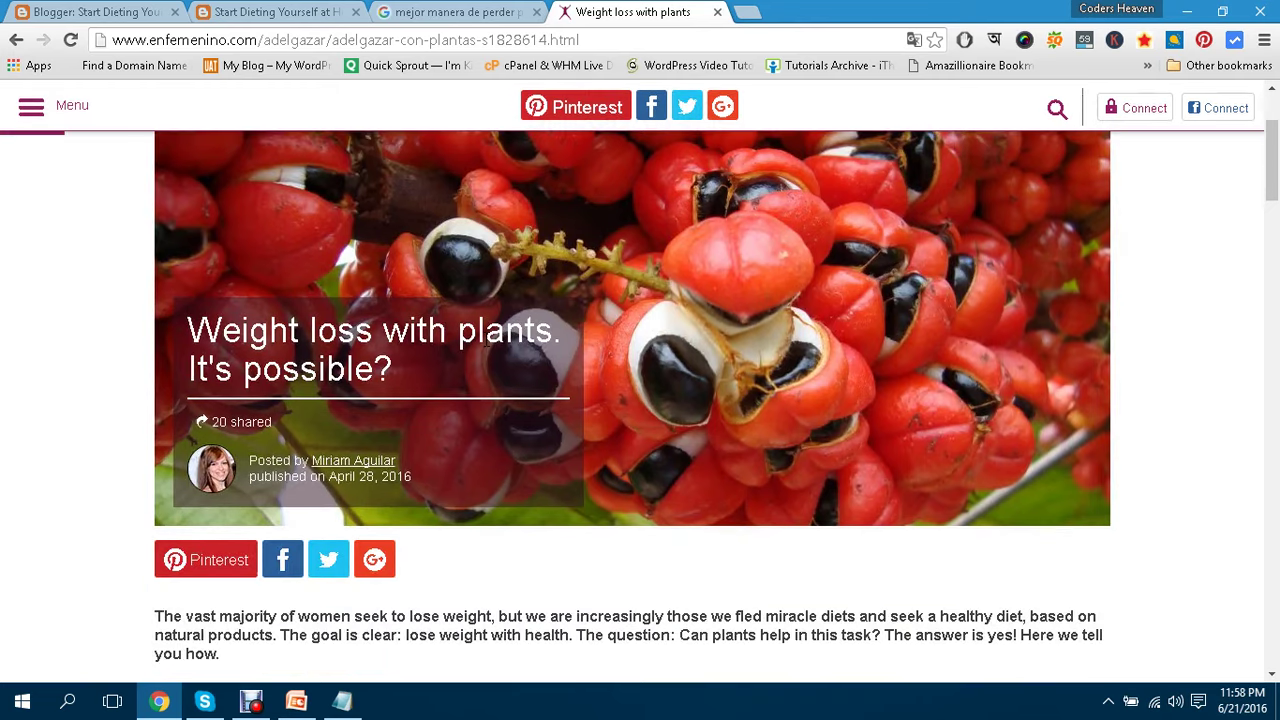
scroll(482, 340, down, 1)
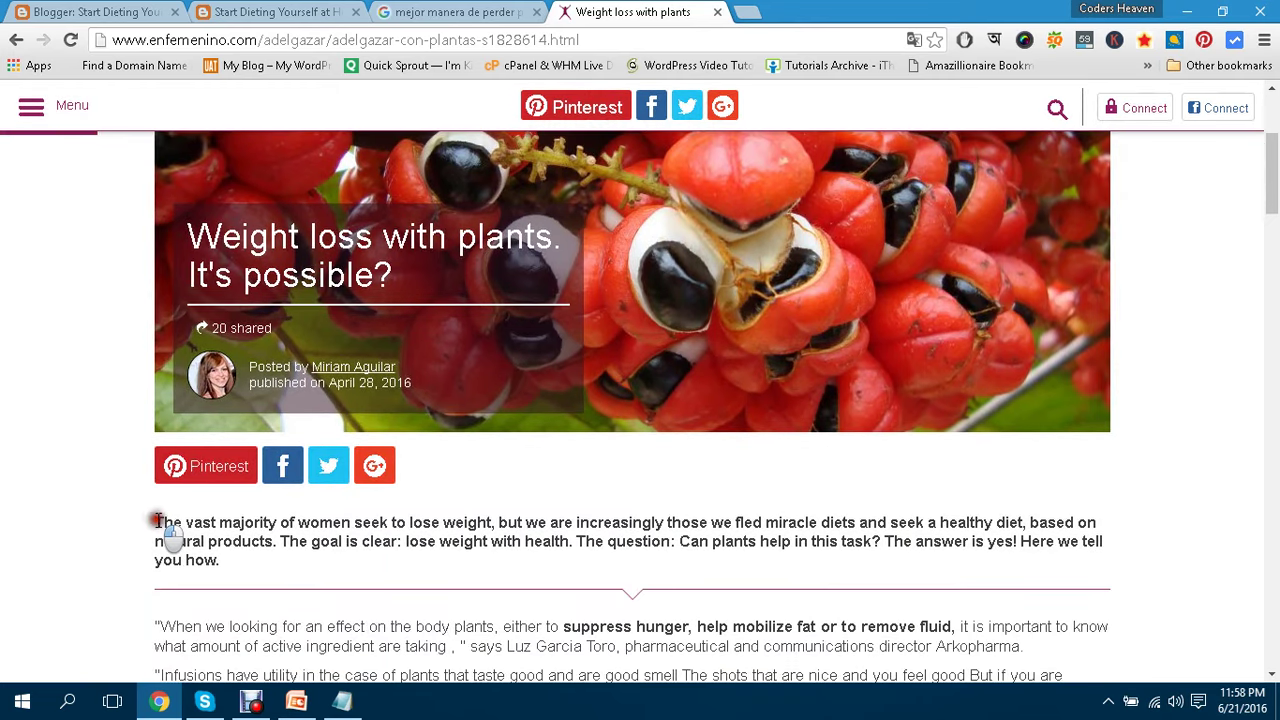
drag(157, 522, 997, 400)
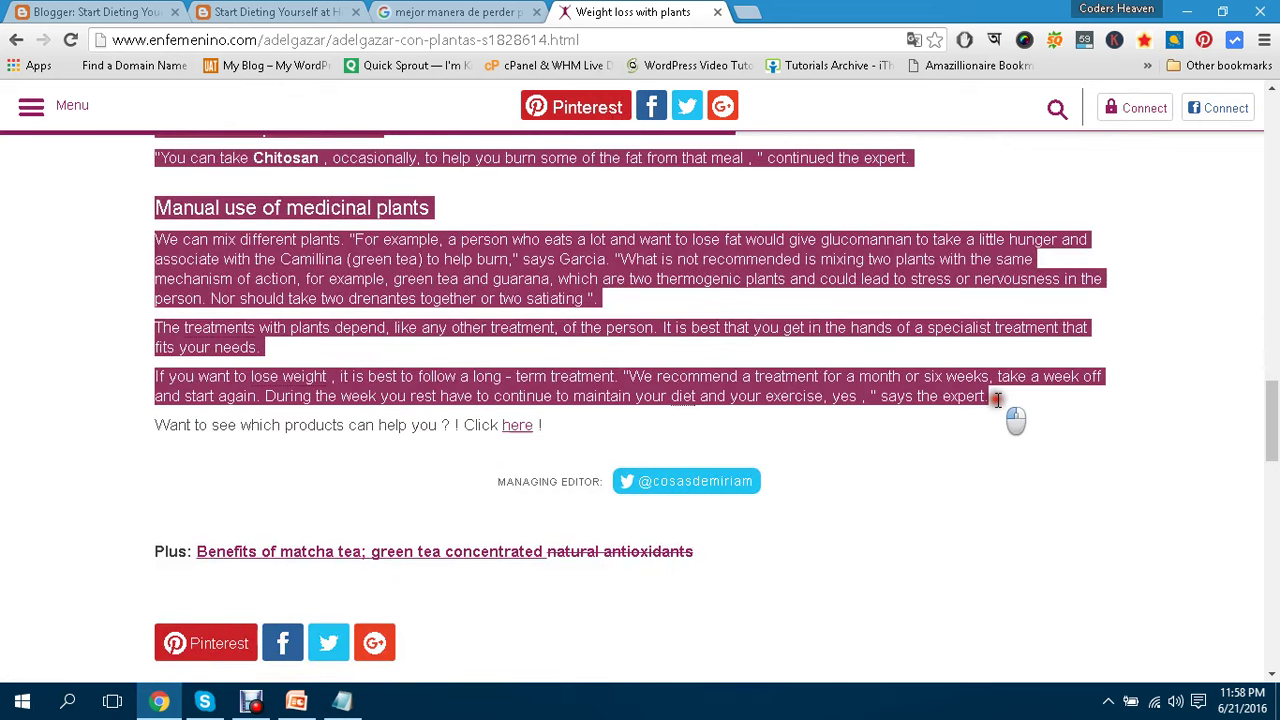
mouse_move(781, 373)
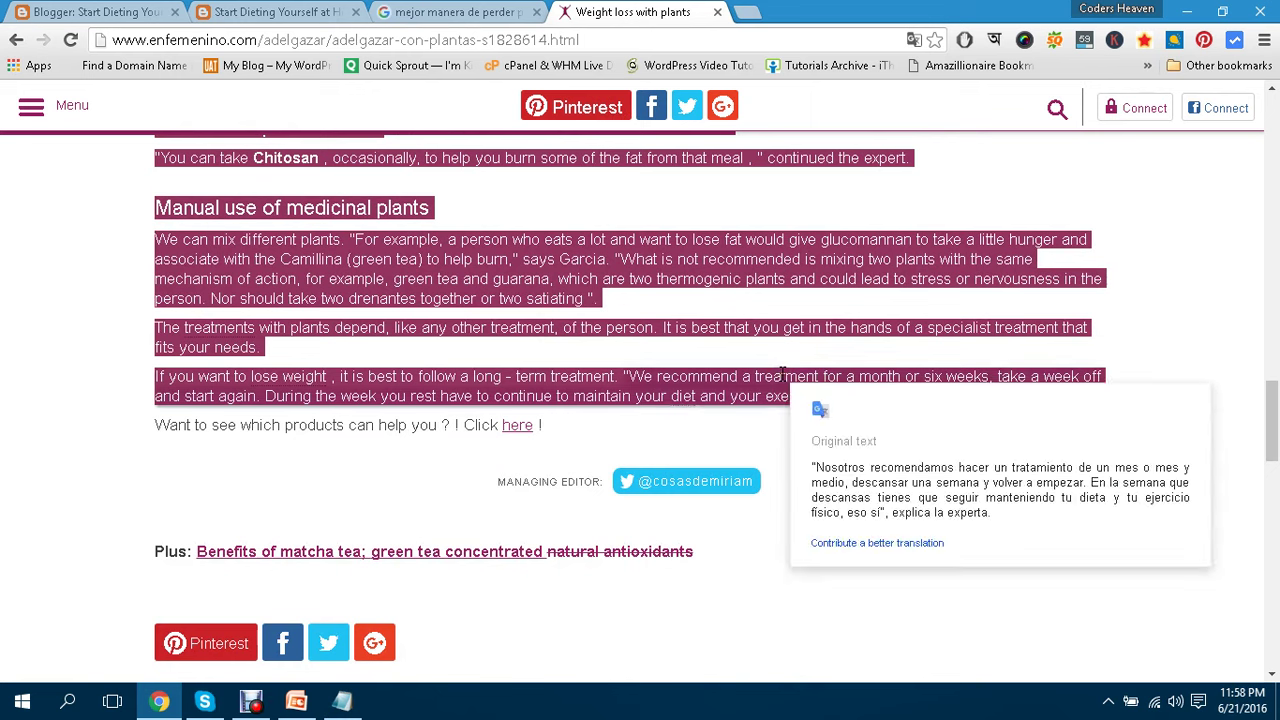
right_click(733, 377)
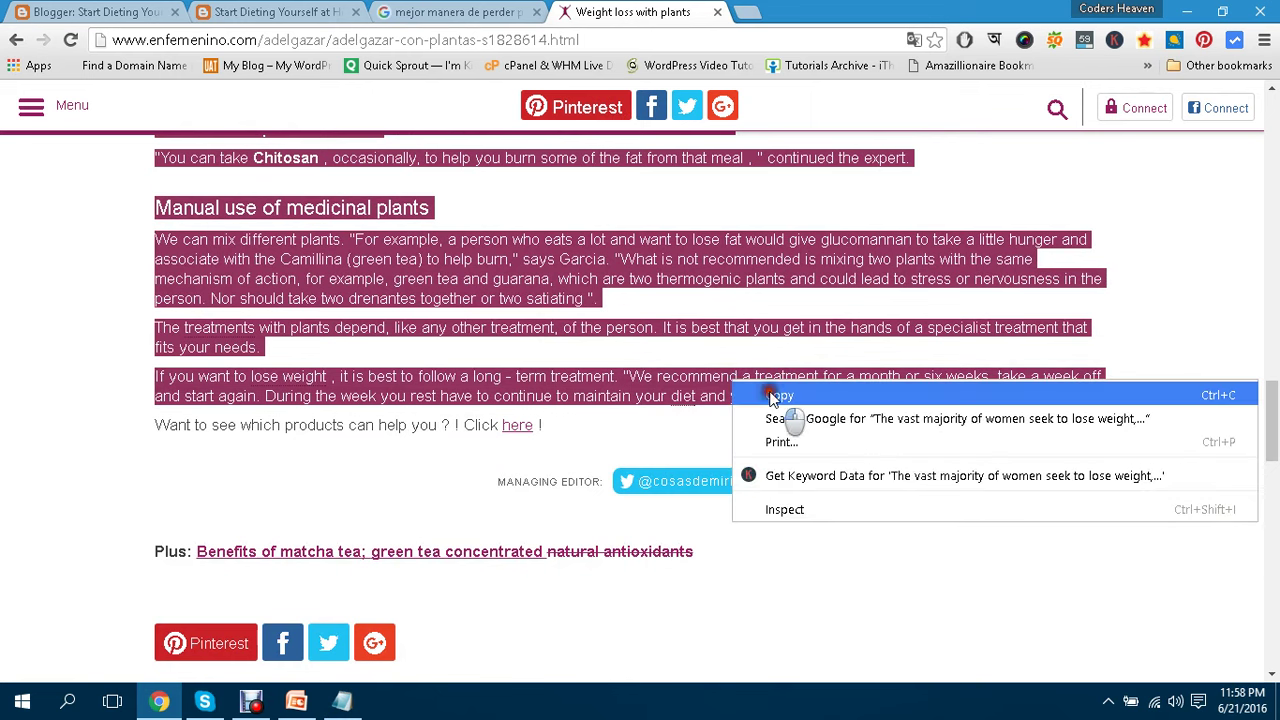
click(755, 391)
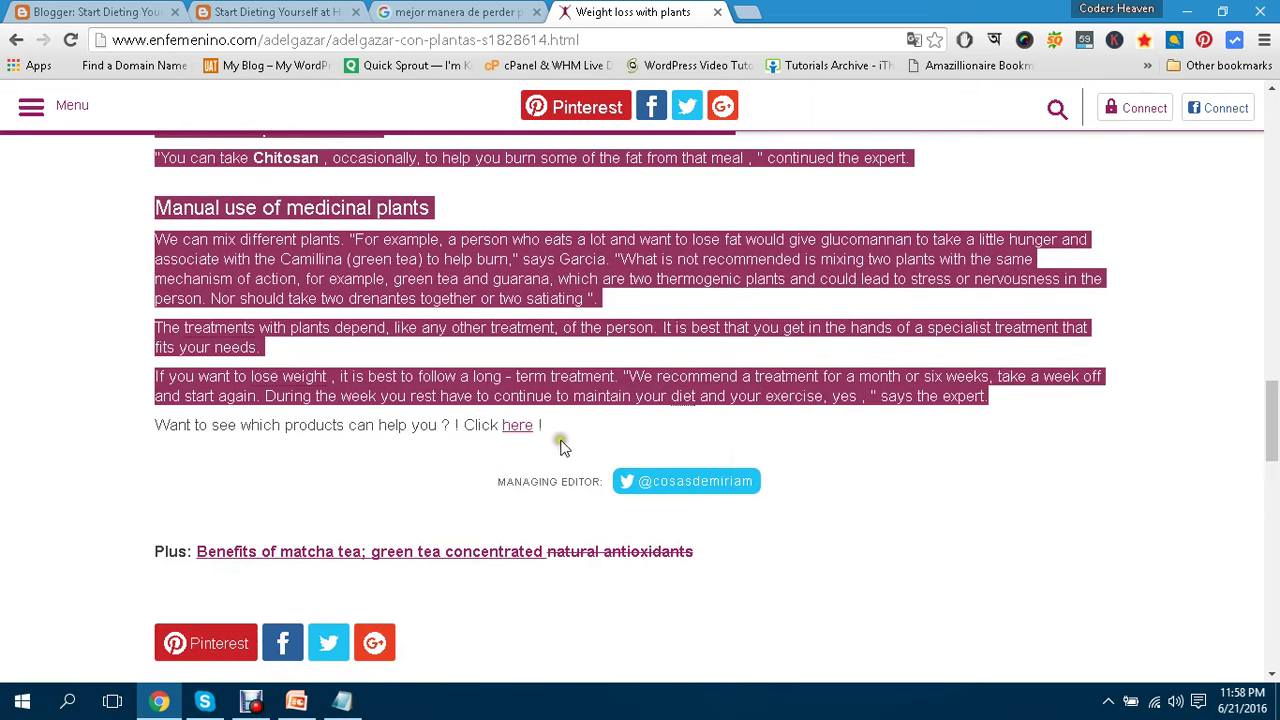
Copy the translated article from its opening paragraph through the closing line "Want to see which products can help you".
drag(547, 432, 150, 522)
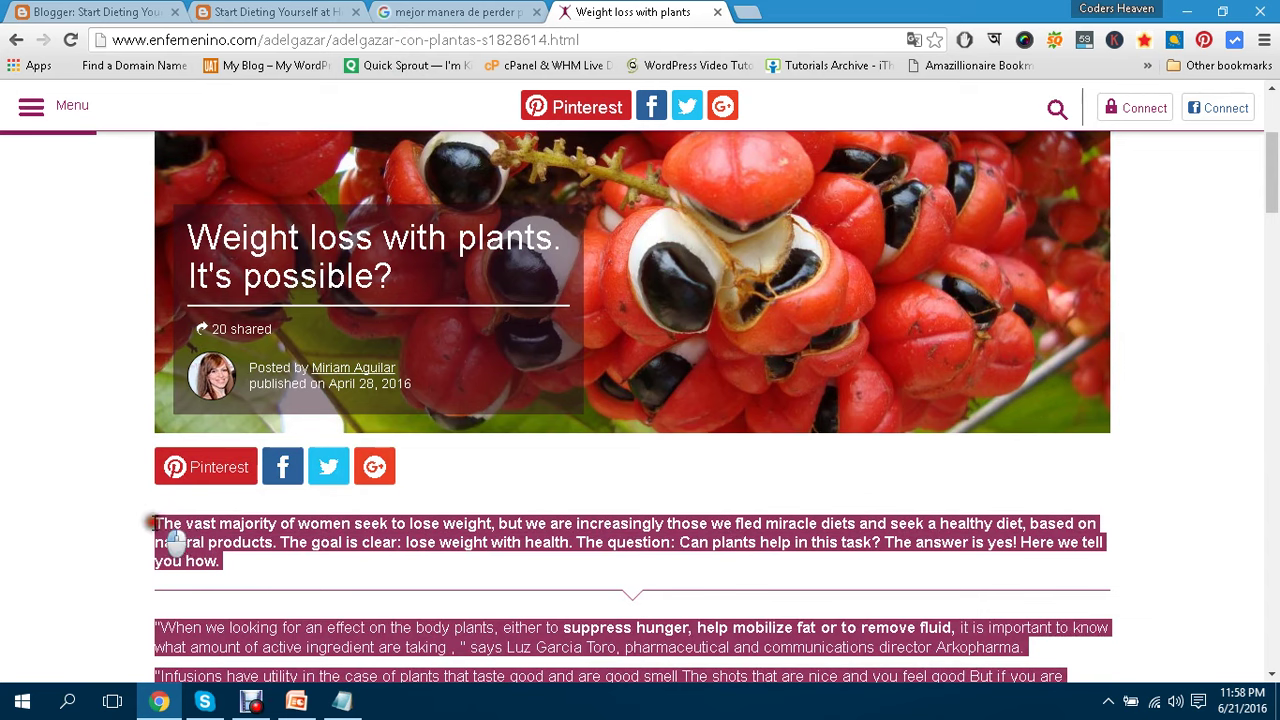
right_click(184, 527)
click(232, 543)
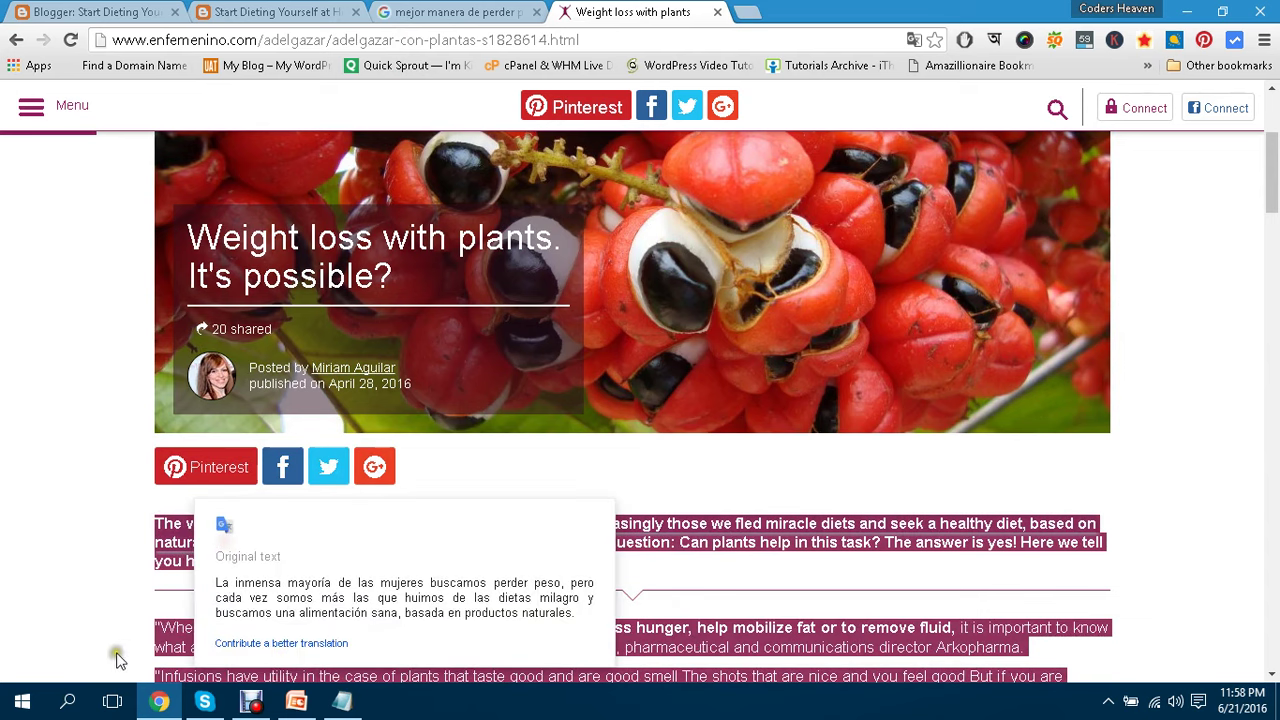
Open Microsoft Word from the Windows search and paste the copied article into the blank document.
click(68, 703)
text(w)
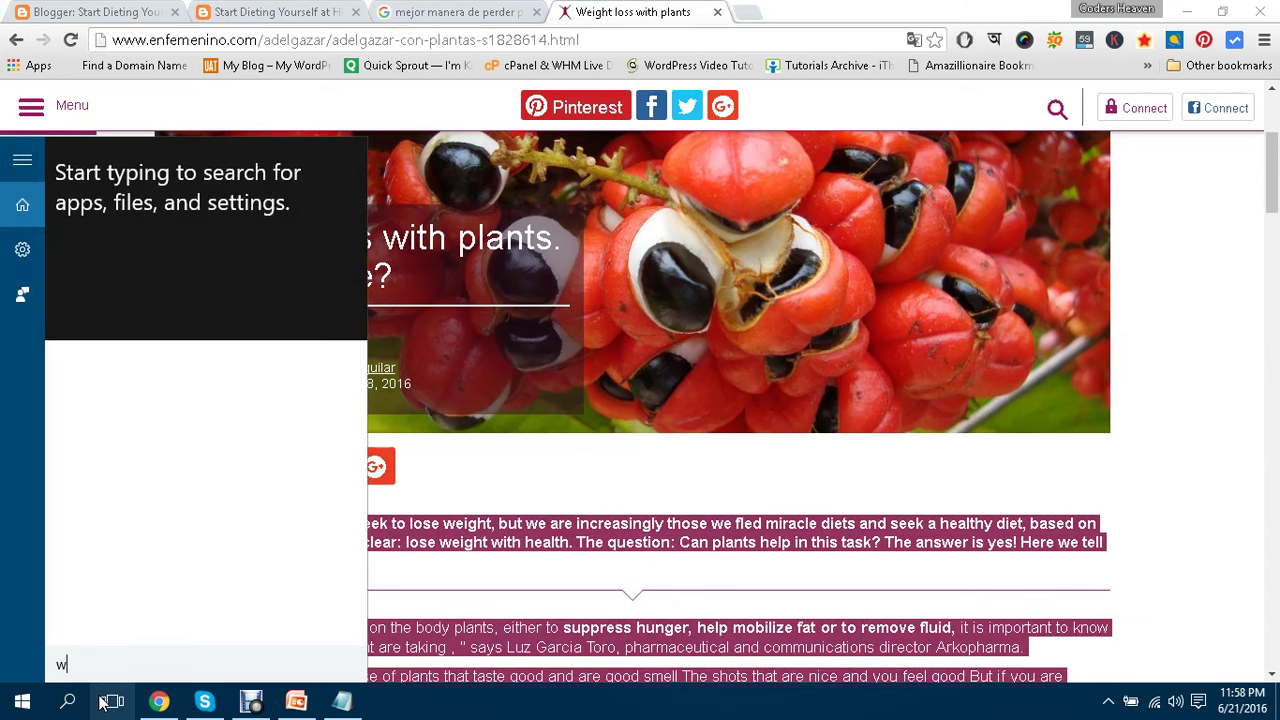
text(ord)
key(Return)
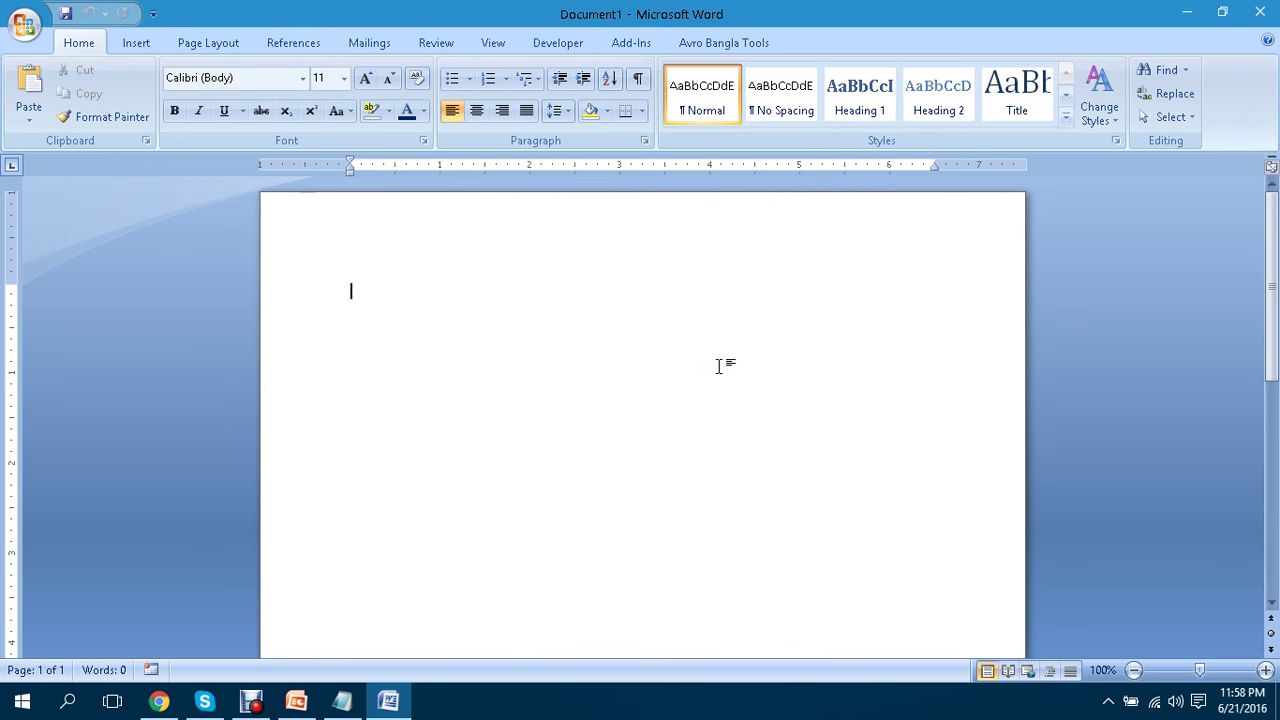
key(ctrl+v)
Delete the large artichoke picture from the pasted article.
scroll(720, 365, up, 15)
scroll(722, 363, up, 15)
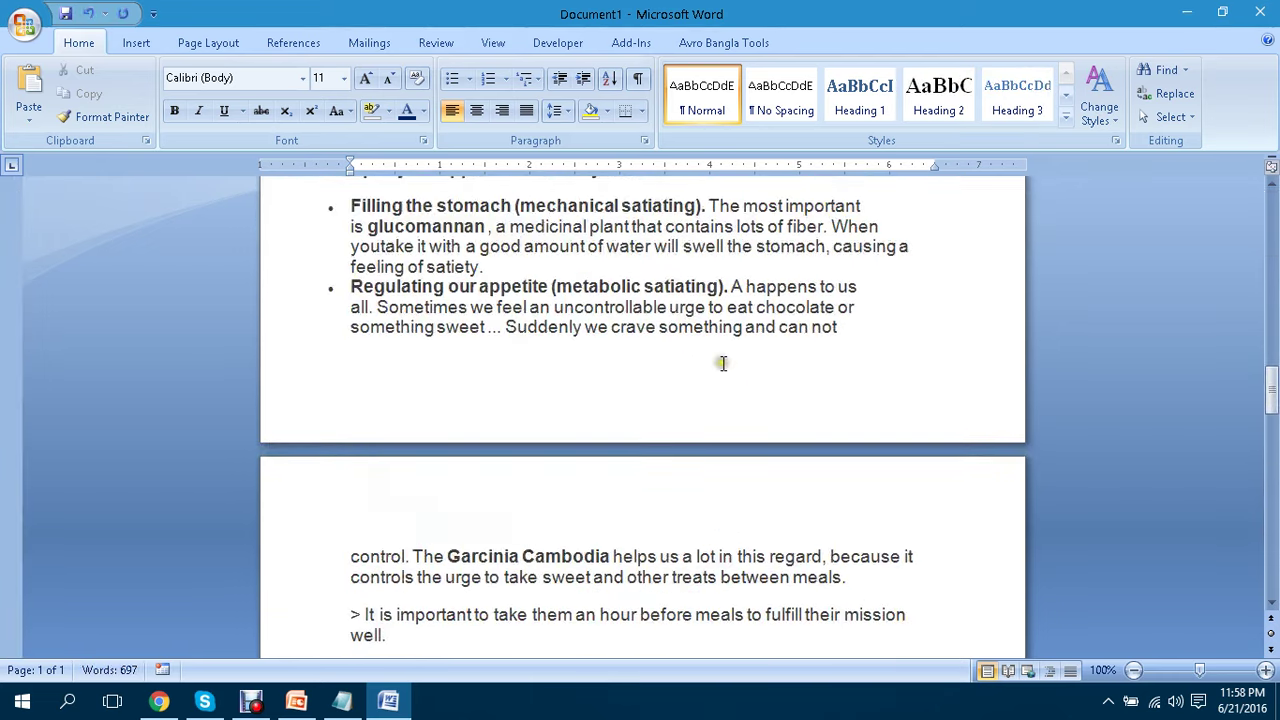
click(723, 363)
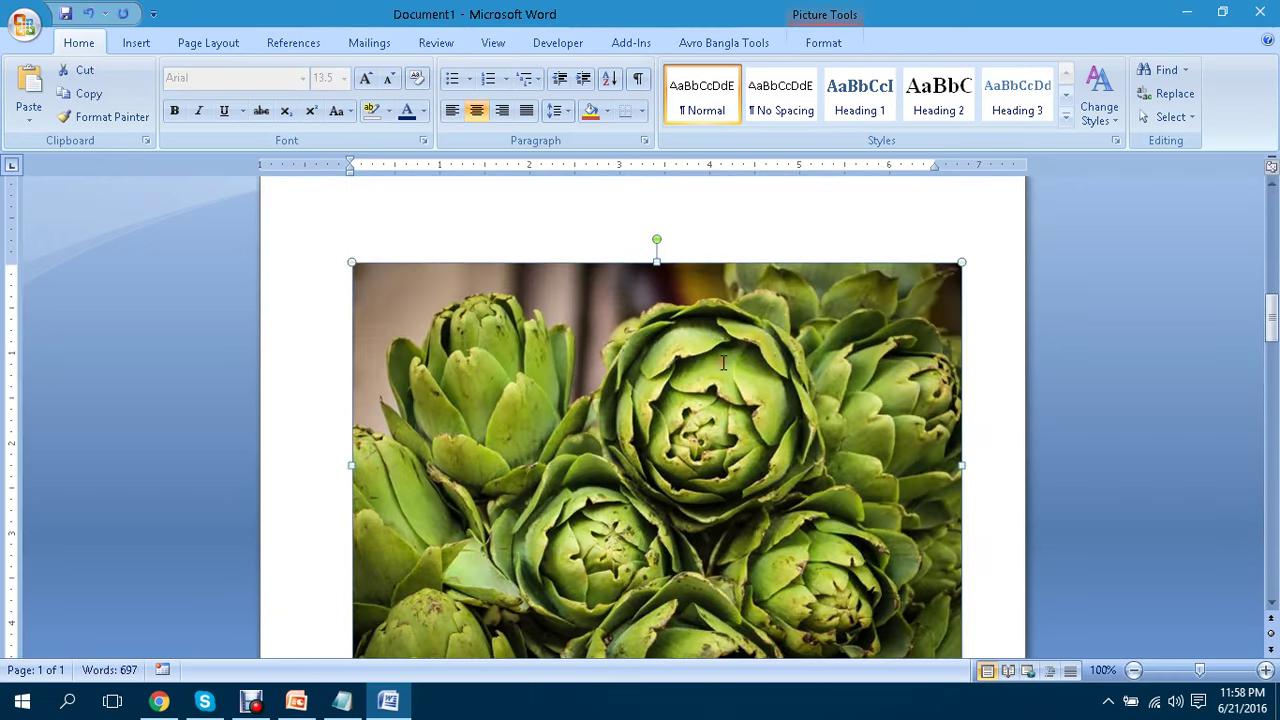
key(Delete)
Delete the row of six plant thumbnails above the "Types of plants according to their effect" heading.
scroll(723, 363, up, 2)
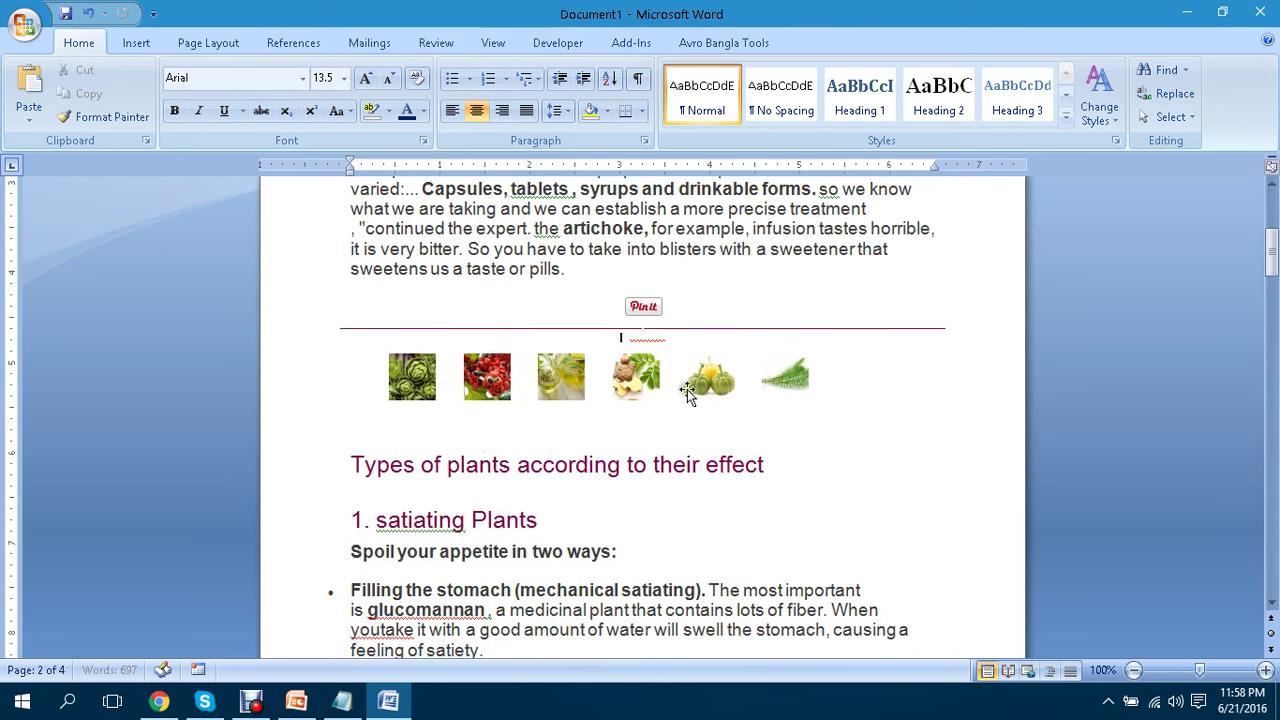
click(638, 377)
key(Delete)
click(562, 376)
key(Delete)
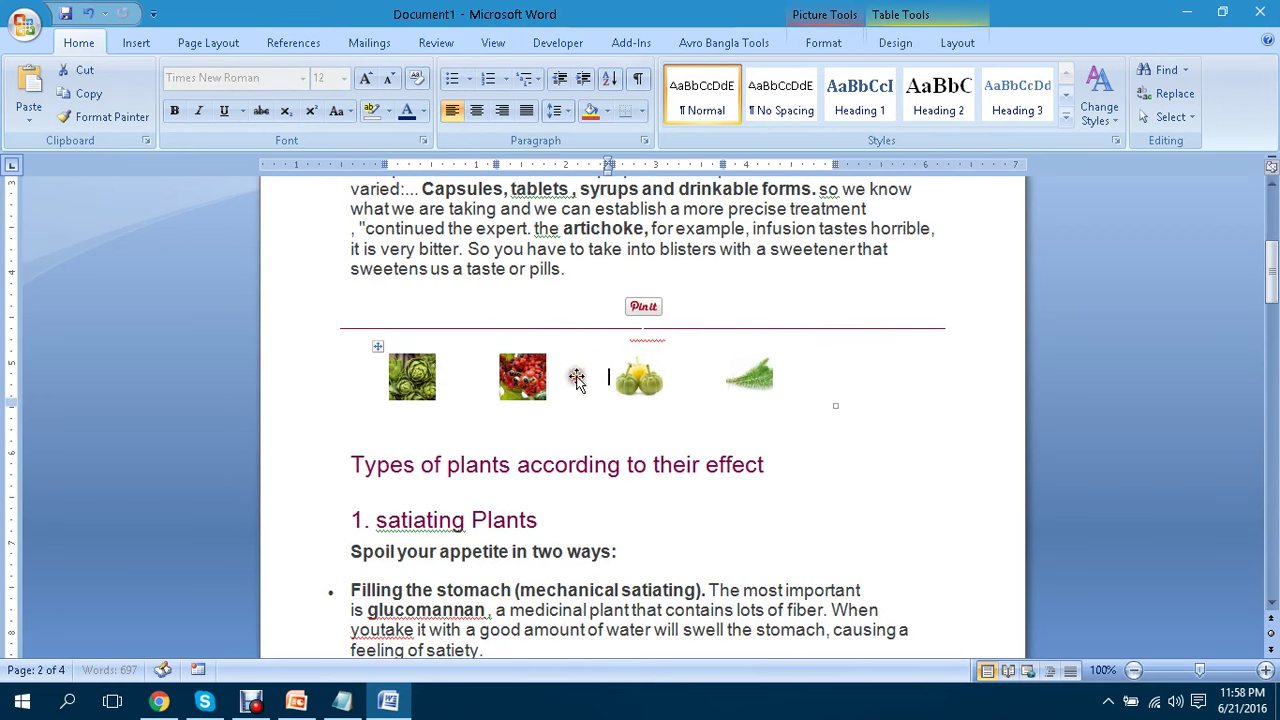
click(494, 377)
key(Delete)
click(413, 380)
key(Delete)
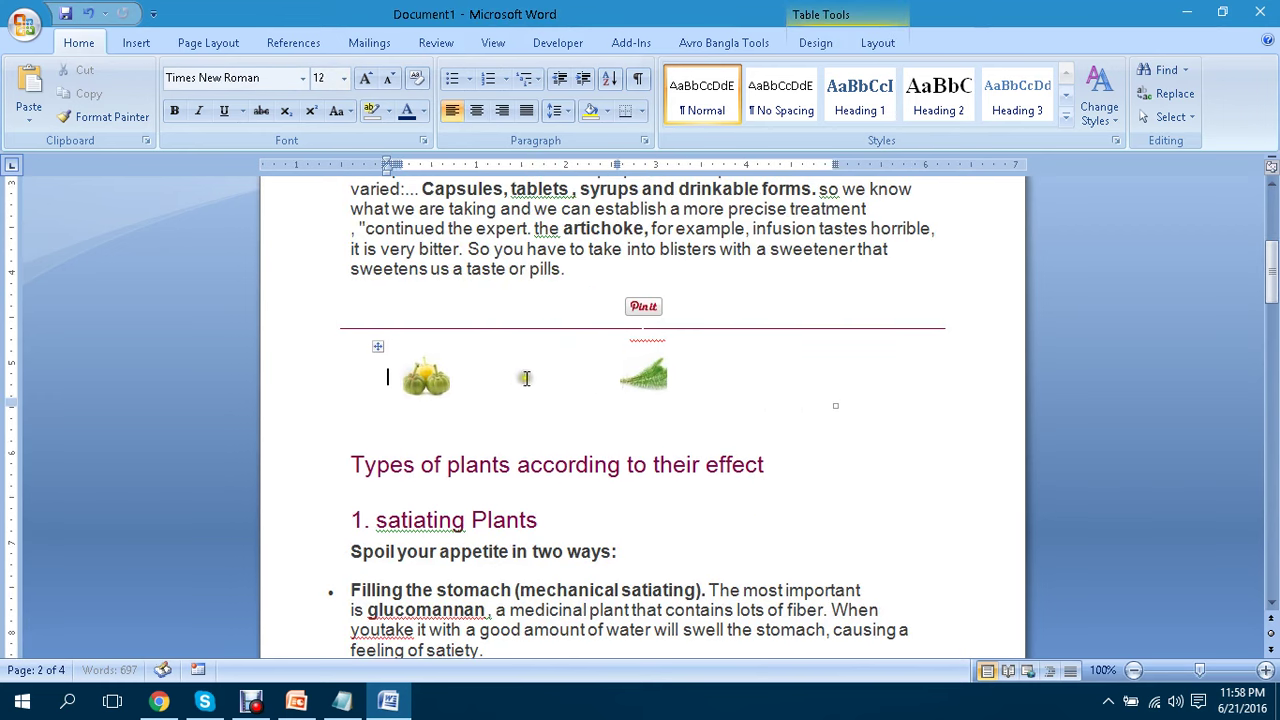
click(413, 376)
key(Delete)
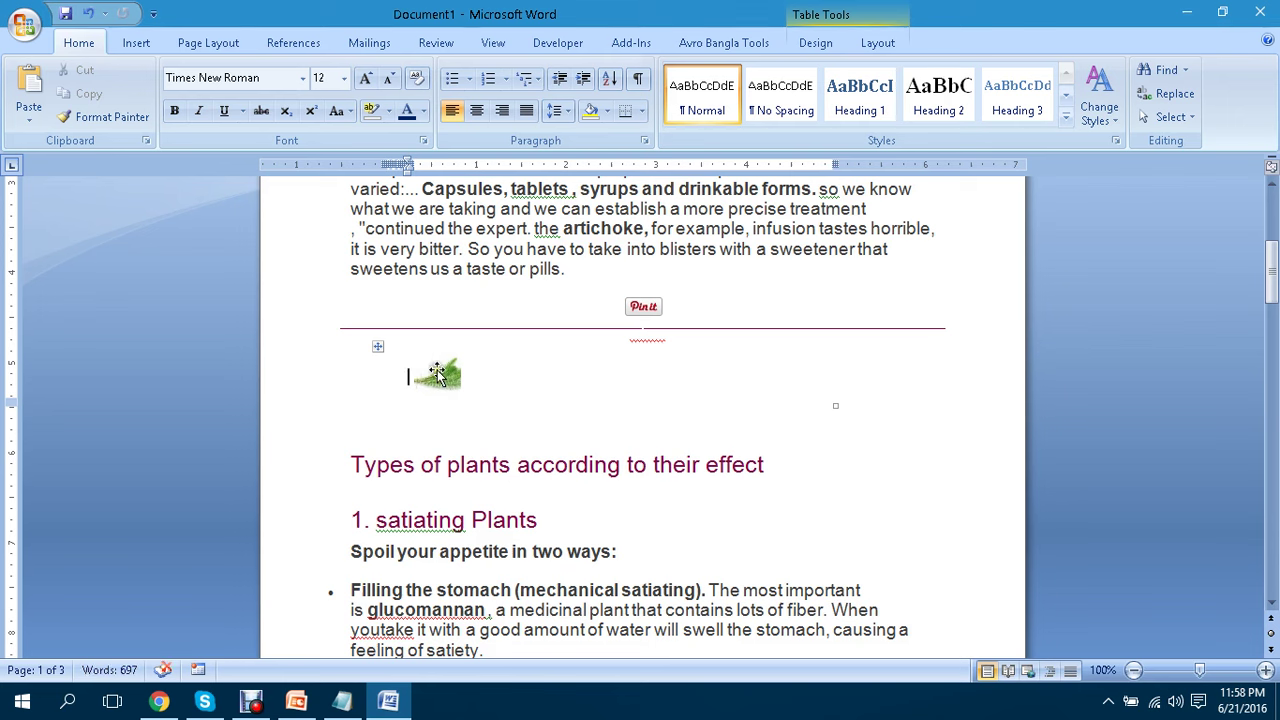
click(414, 372)
key(Delete)
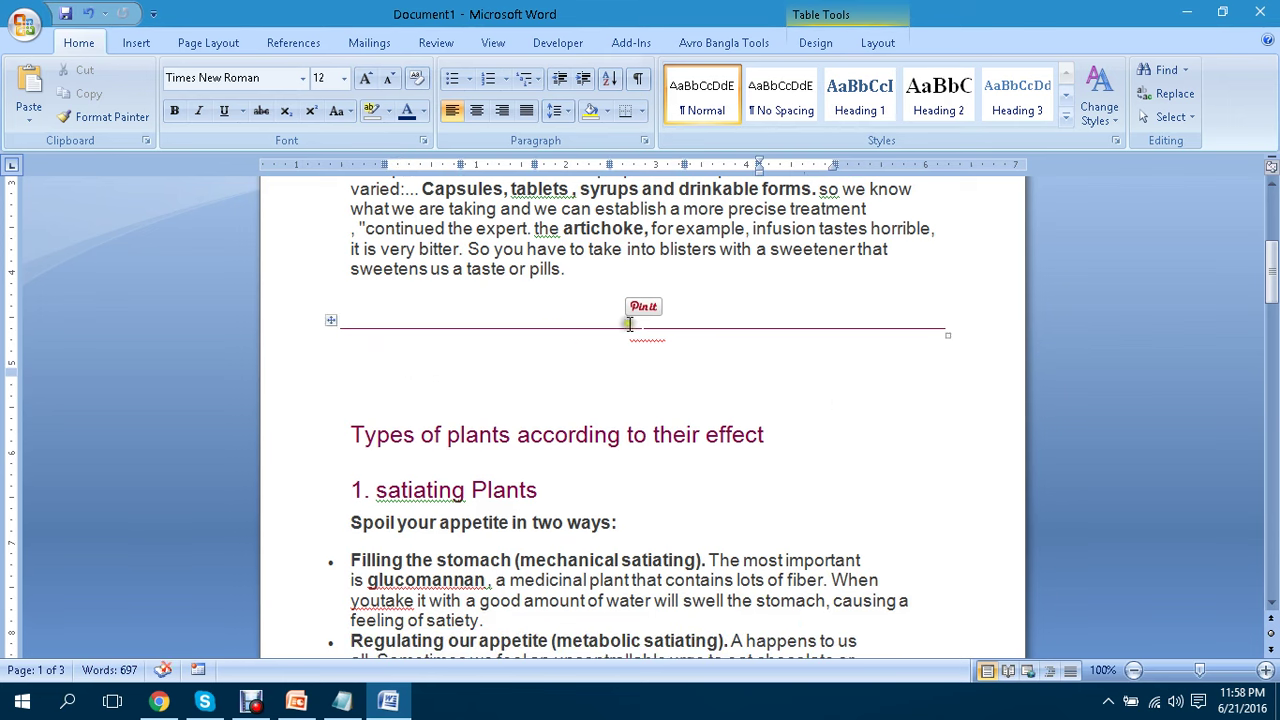
Delete the Pin it image and the leftover ruled table above the "Types of plants according to their effect" heading.
click(638, 310)
key(Delete)
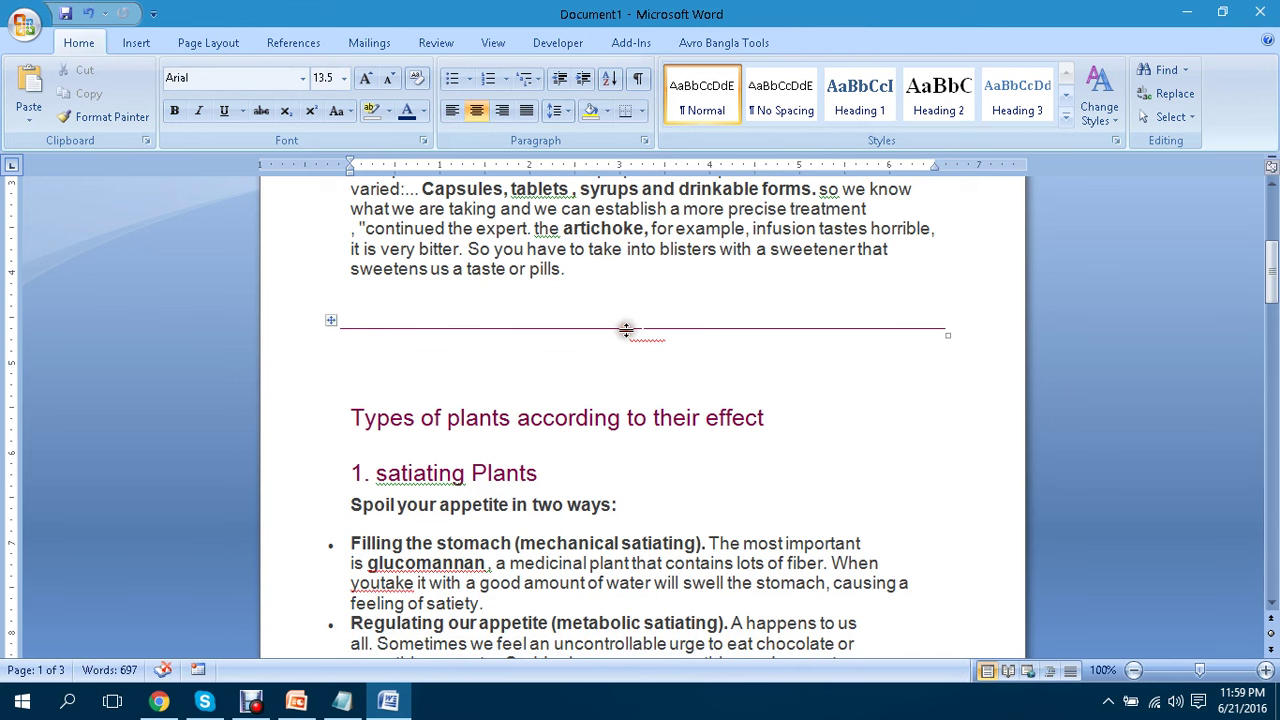
click(328, 320)
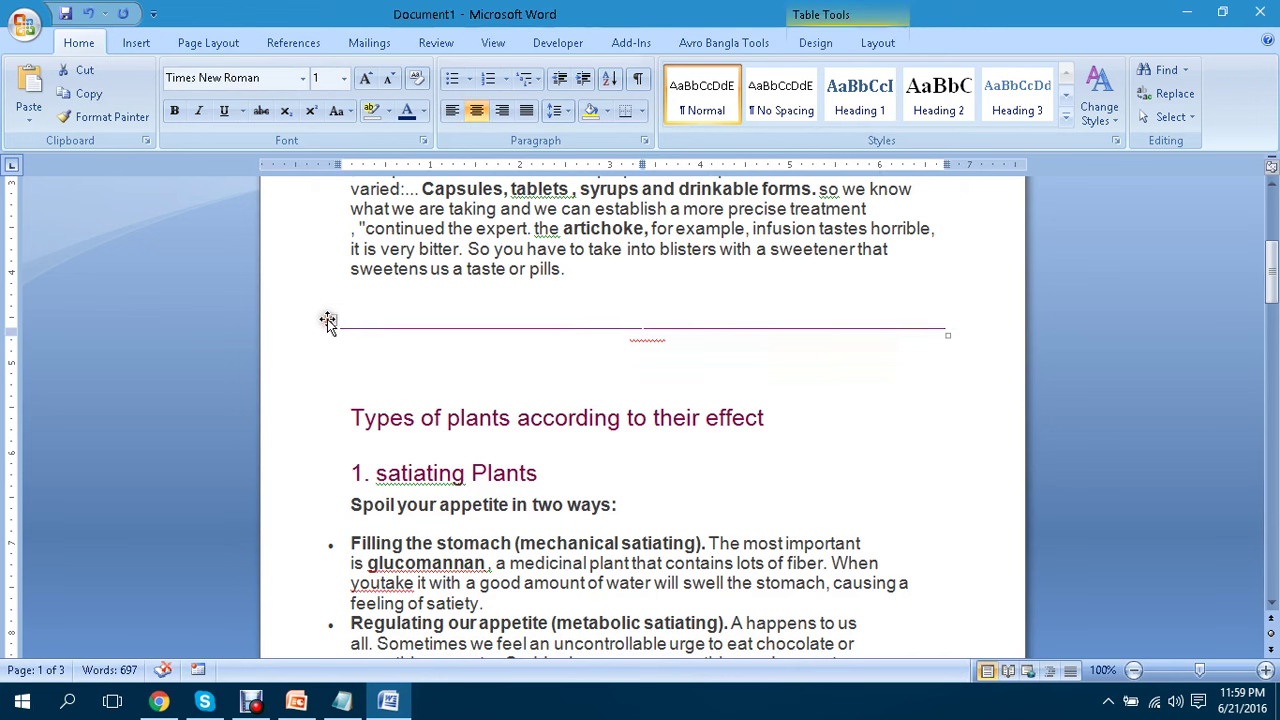
key(BackSpace)
Remove the leftover blank lines between the artichoke paragraph and the "Types of plants according to their effect" heading.
drag(611, 378, 600, 309)
click(604, 360)
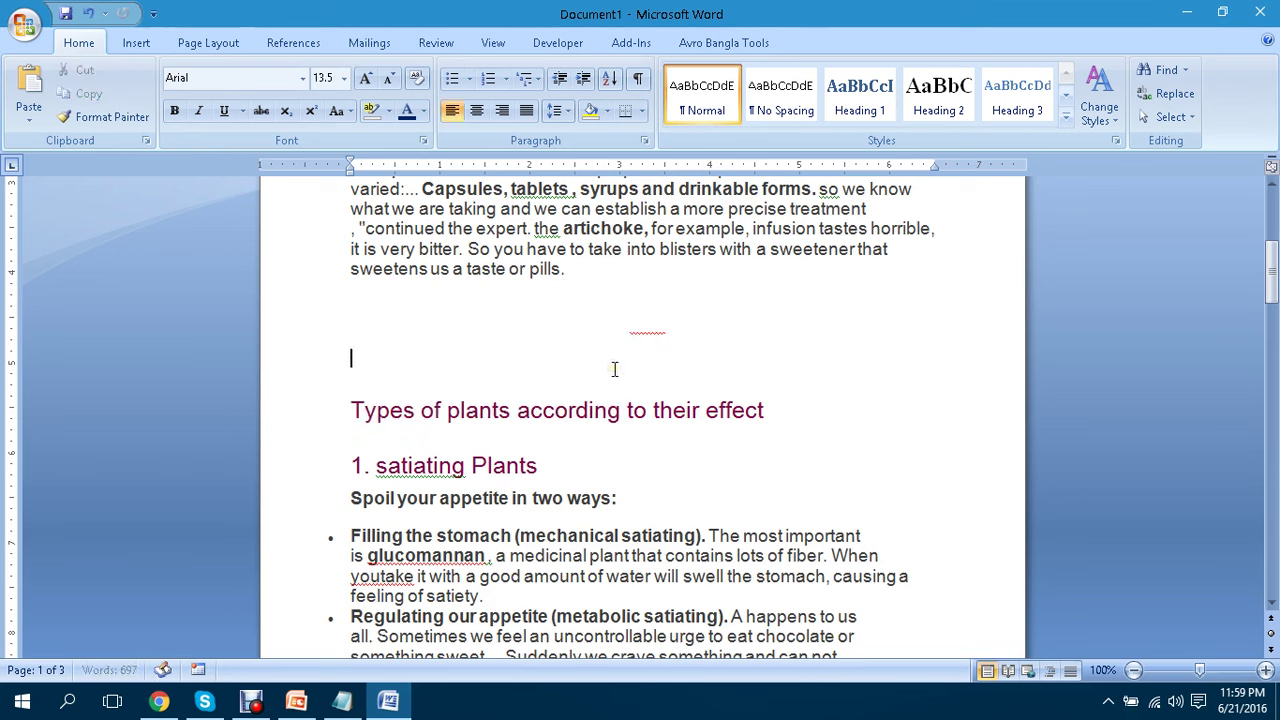
drag(614, 367, 600, 309)
key(BackSpace)
key(BackSpace)
key(BackSpace)
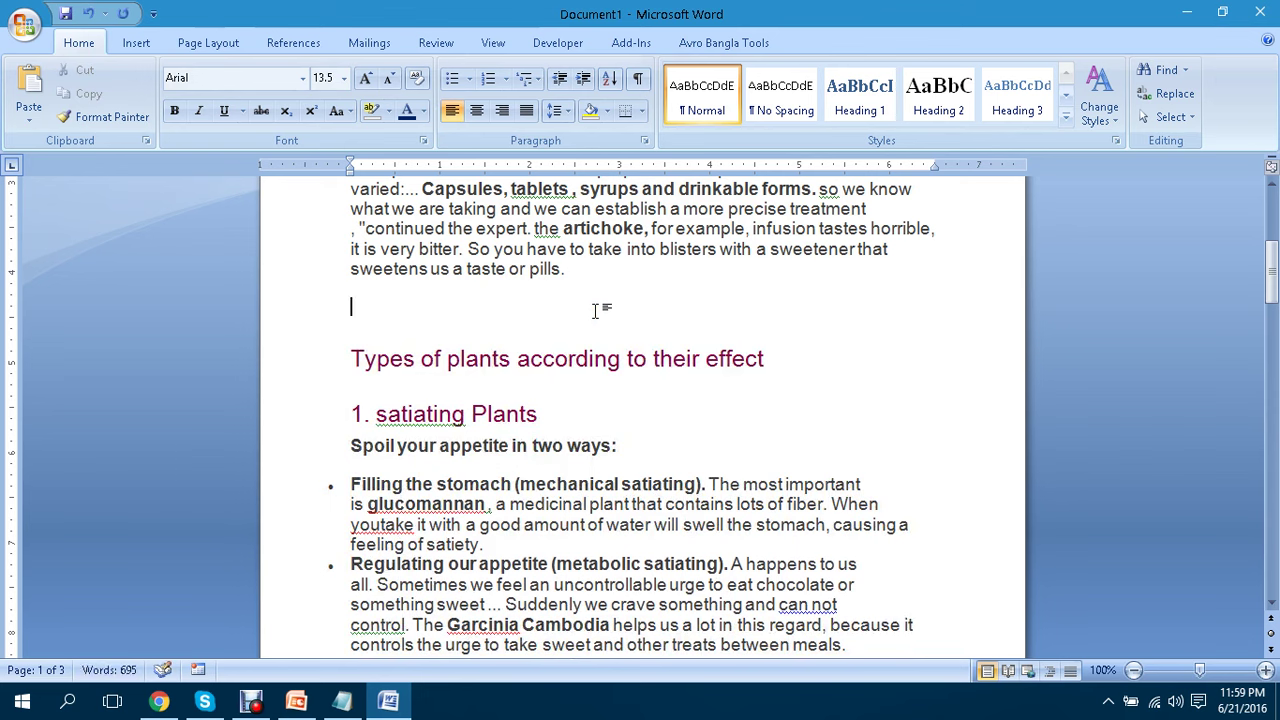
Try to select the horizontal line below the article's opening paragraph.
scroll(763, 343, up, 3)
scroll(763, 343, up, 3)
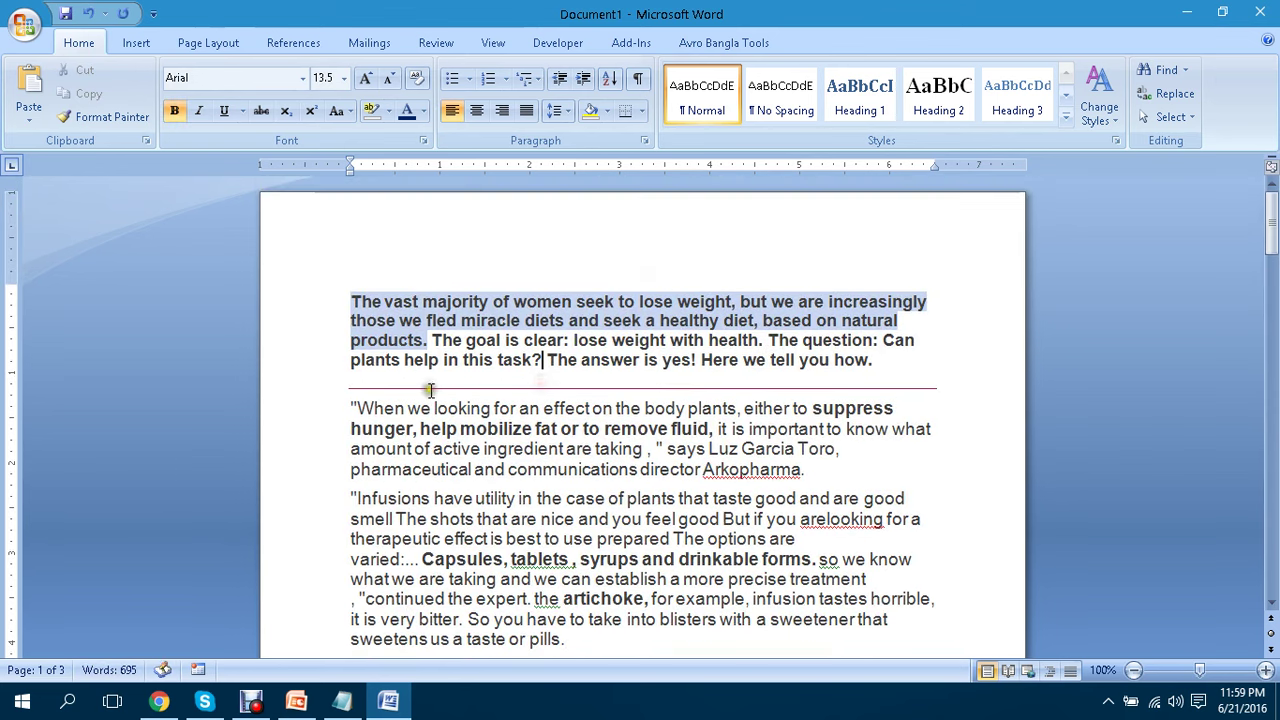
click(427, 390)
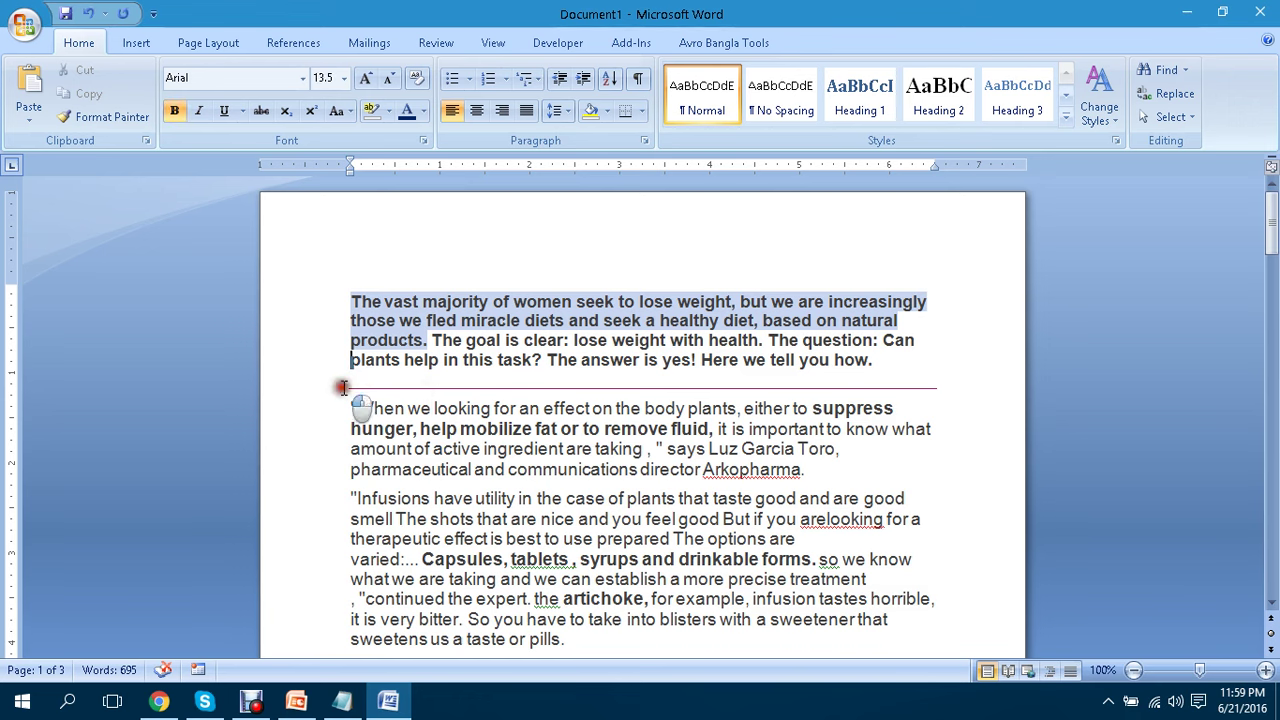
double_click(440, 408)
Remove the hyperlink from the word "here" in the article's last line.
scroll(560, 413, down, 20)
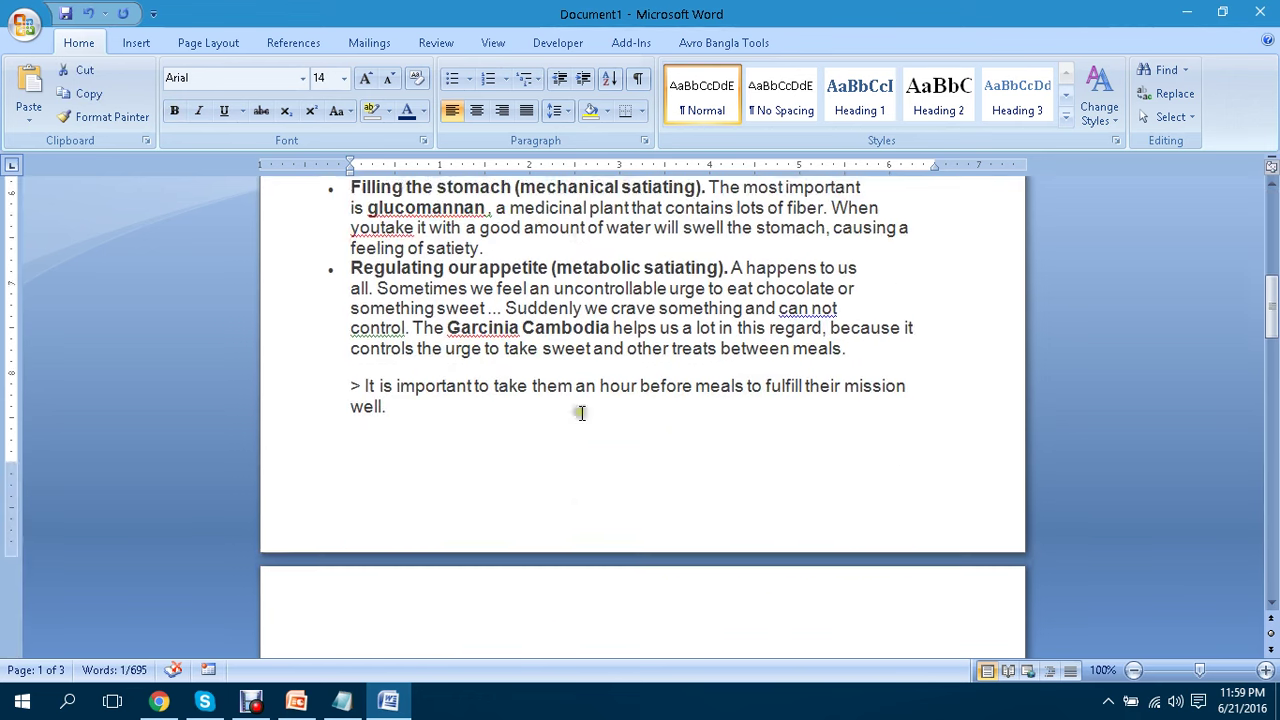
scroll(582, 413, down, 15)
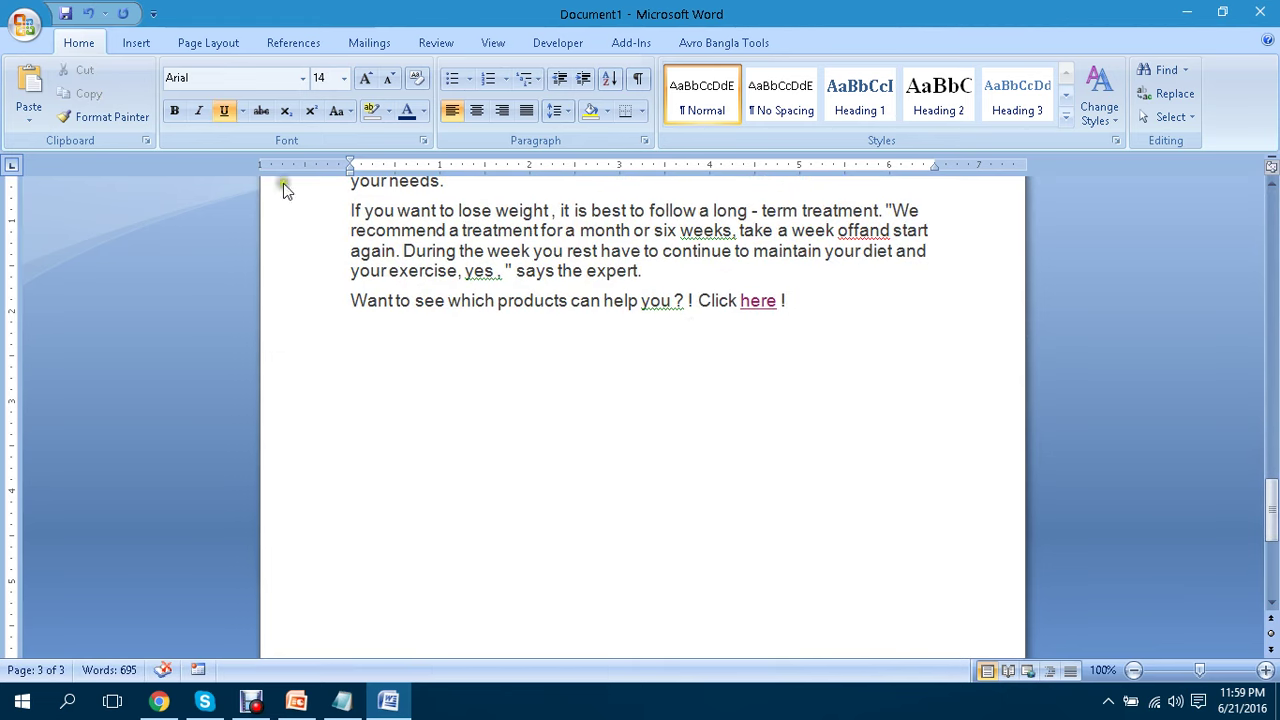
click(136, 42)
click(470, 95)
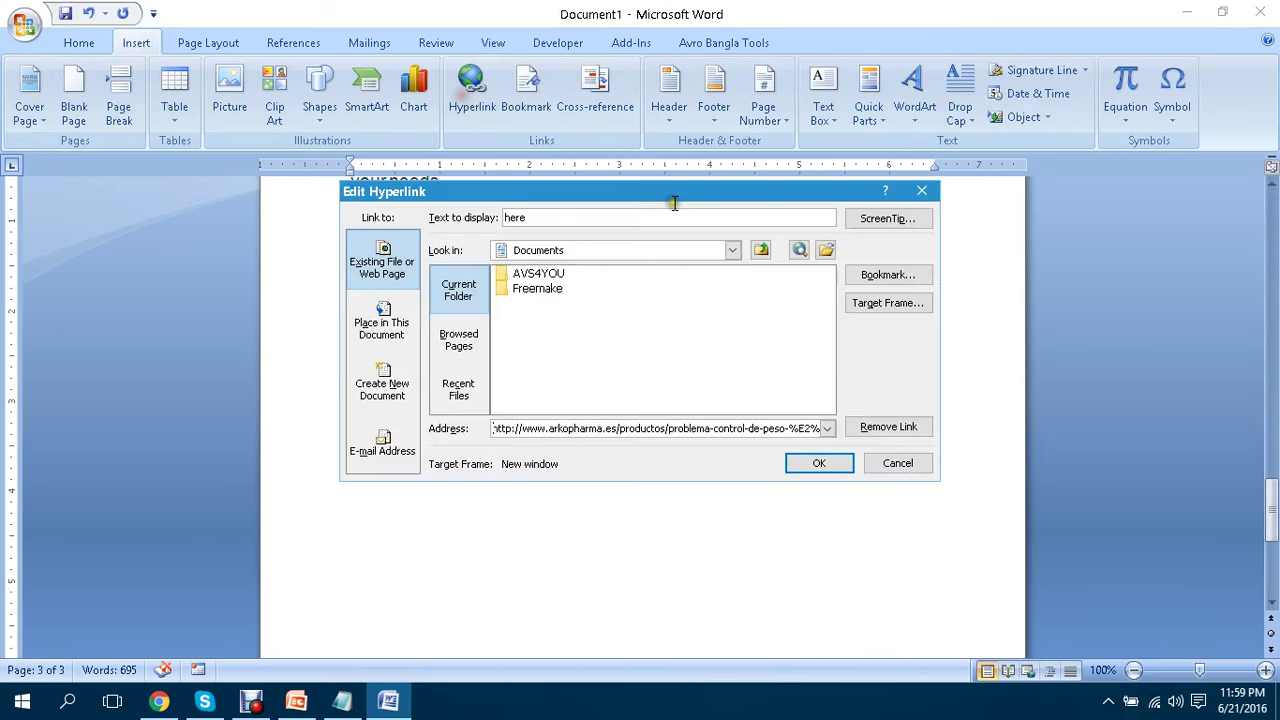
click(905, 428)
click(750, 300)
Review the pasted article from its end back up to the opening paragraph and down again to the satiating plants section.
scroll(857, 344, up, 4)
scroll(857, 344, up, 8)
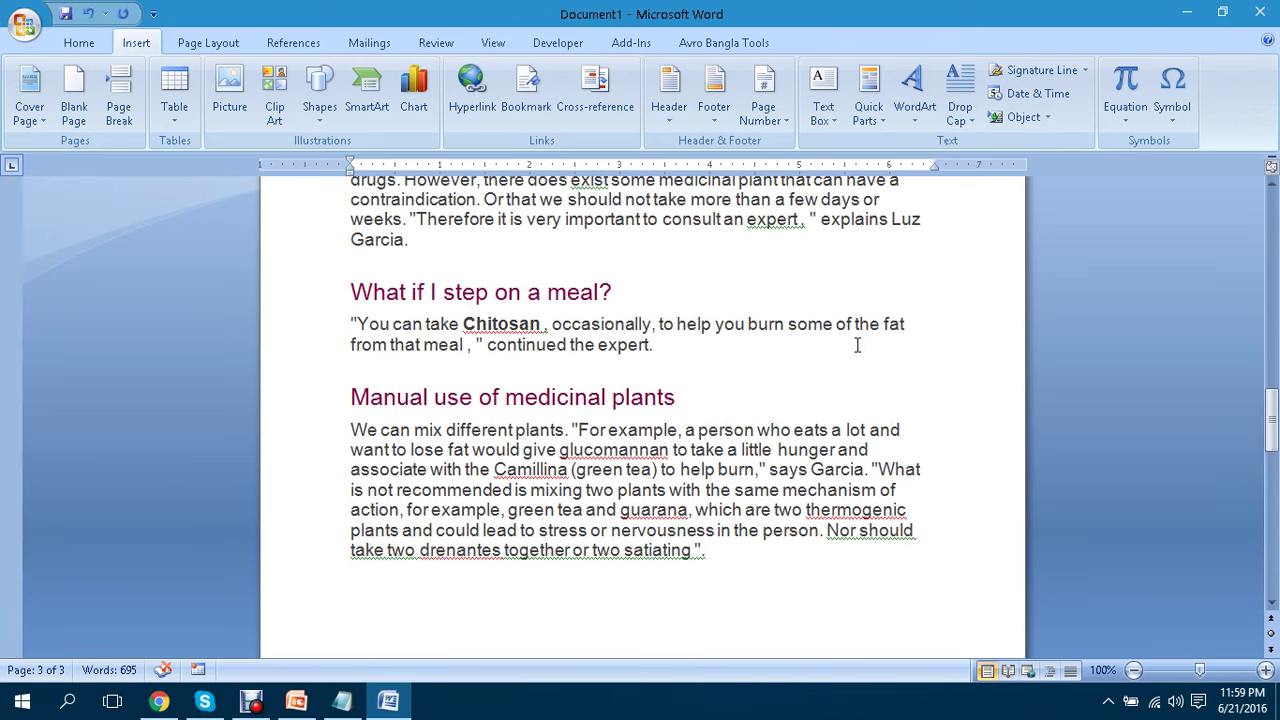
scroll(857, 344, up, 5)
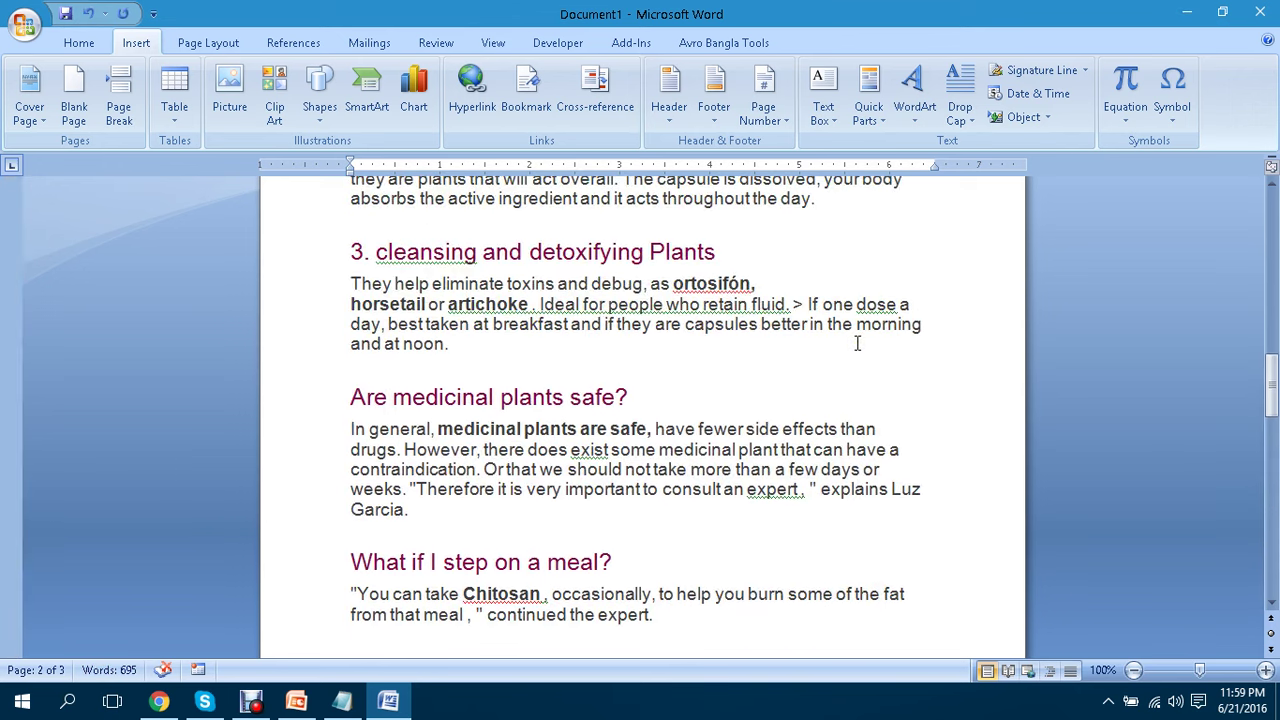
scroll(857, 343, up, 6)
scroll(857, 343, down, 3)
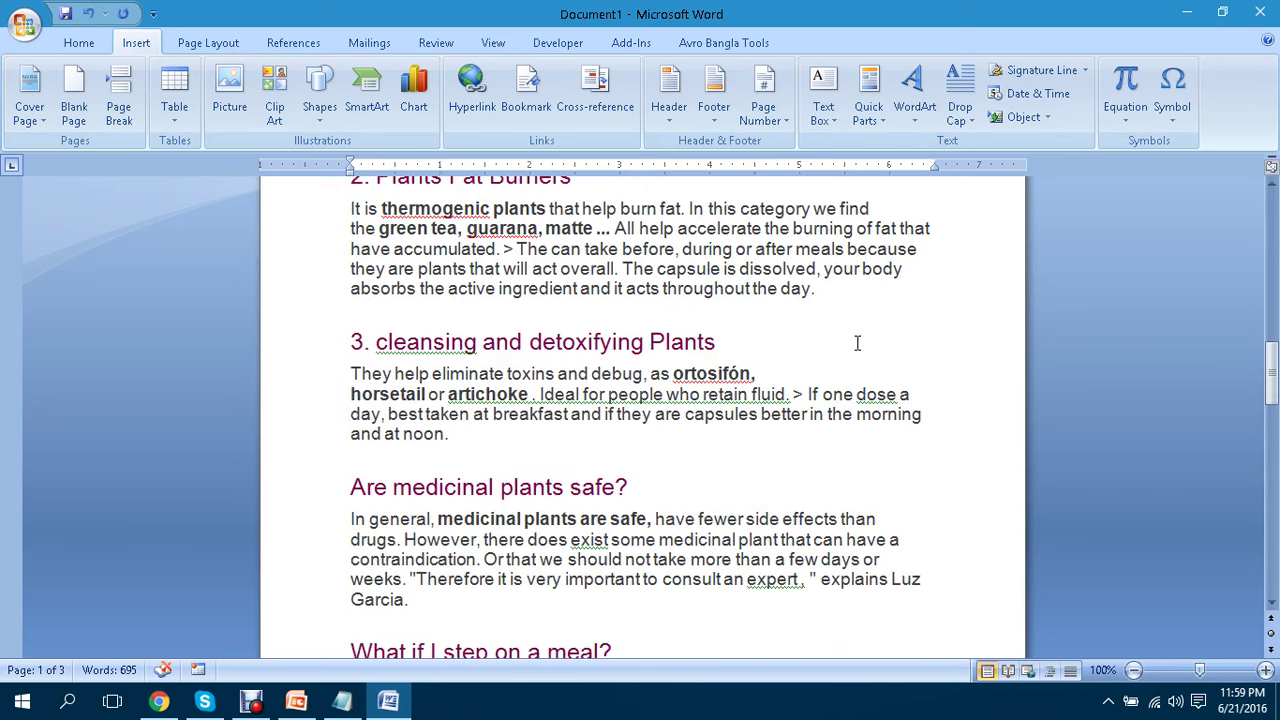
scroll(857, 343, up, 20)
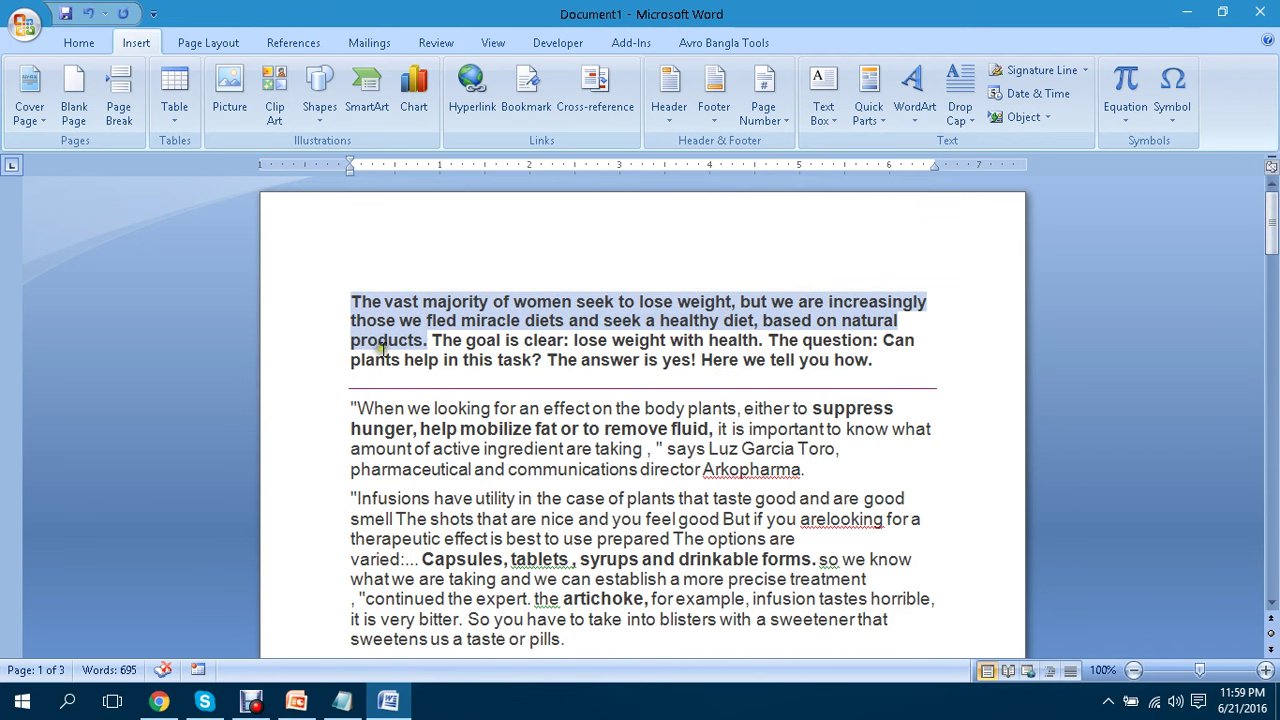
click(465, 347)
click(465, 347)
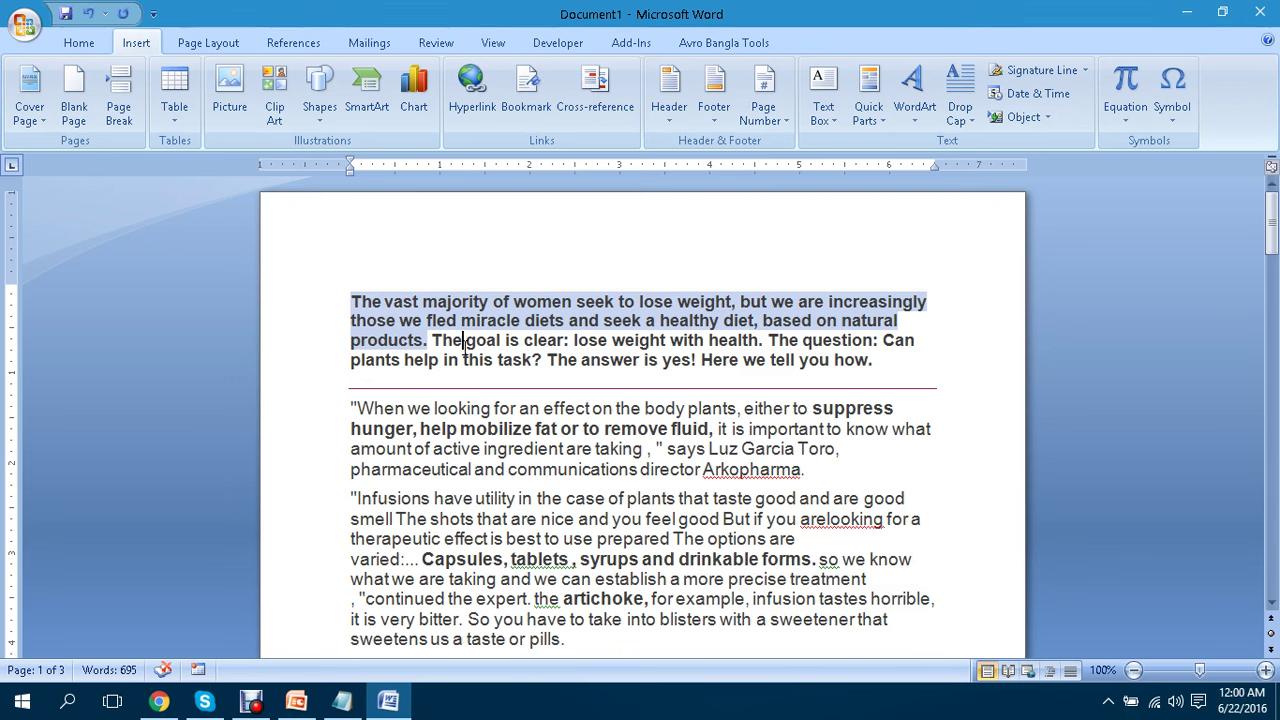
scroll(490, 364, down, 1)
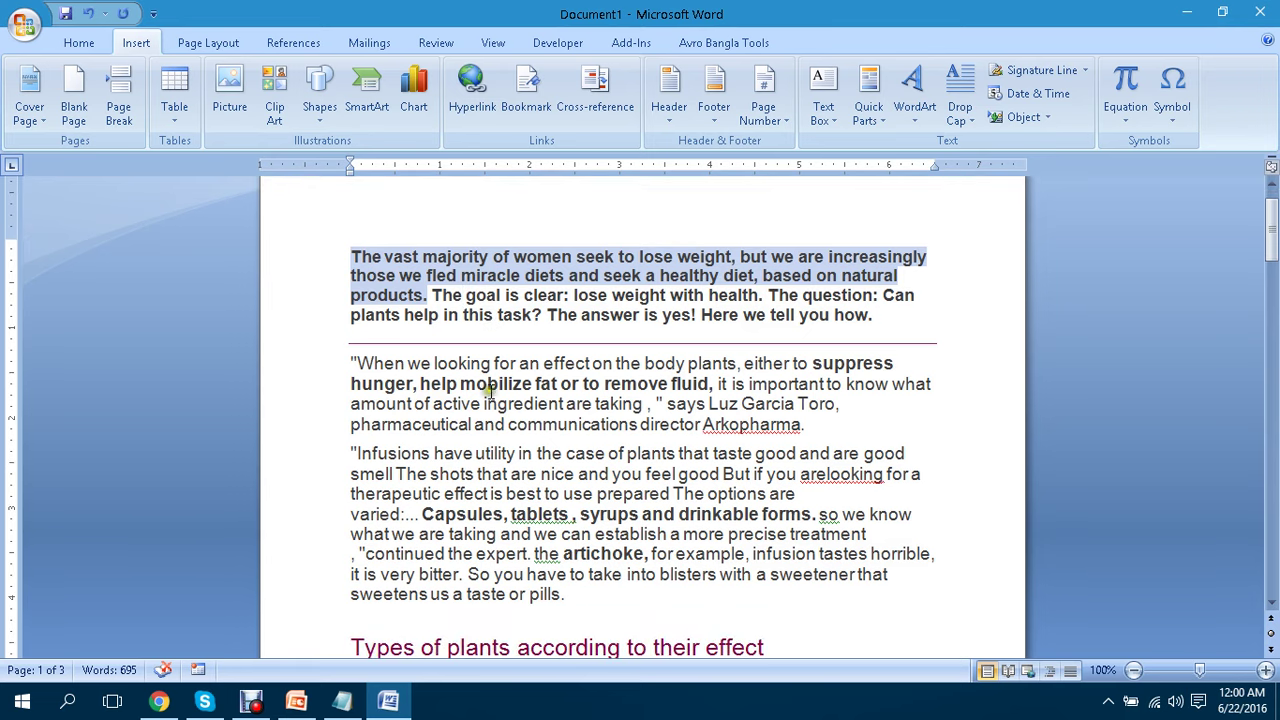
scroll(758, 408, down, 3)
scroll(760, 410, down, 3)
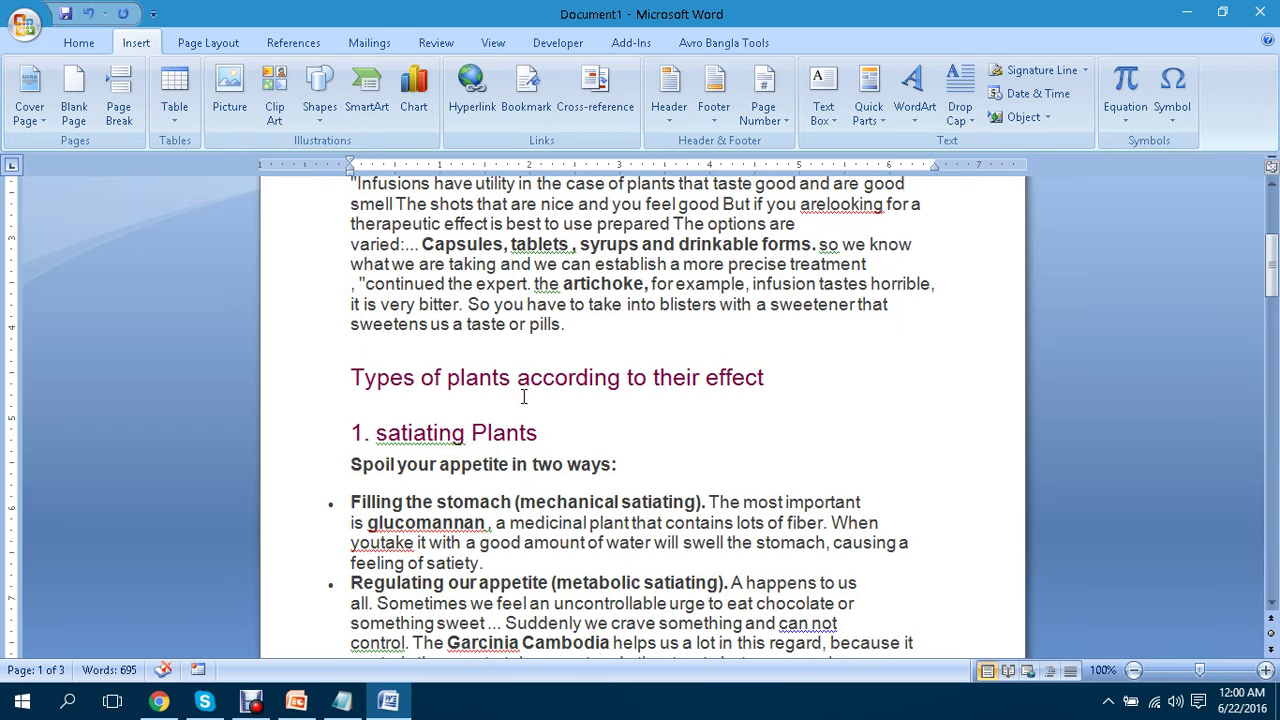
scroll(574, 402, down, 1)
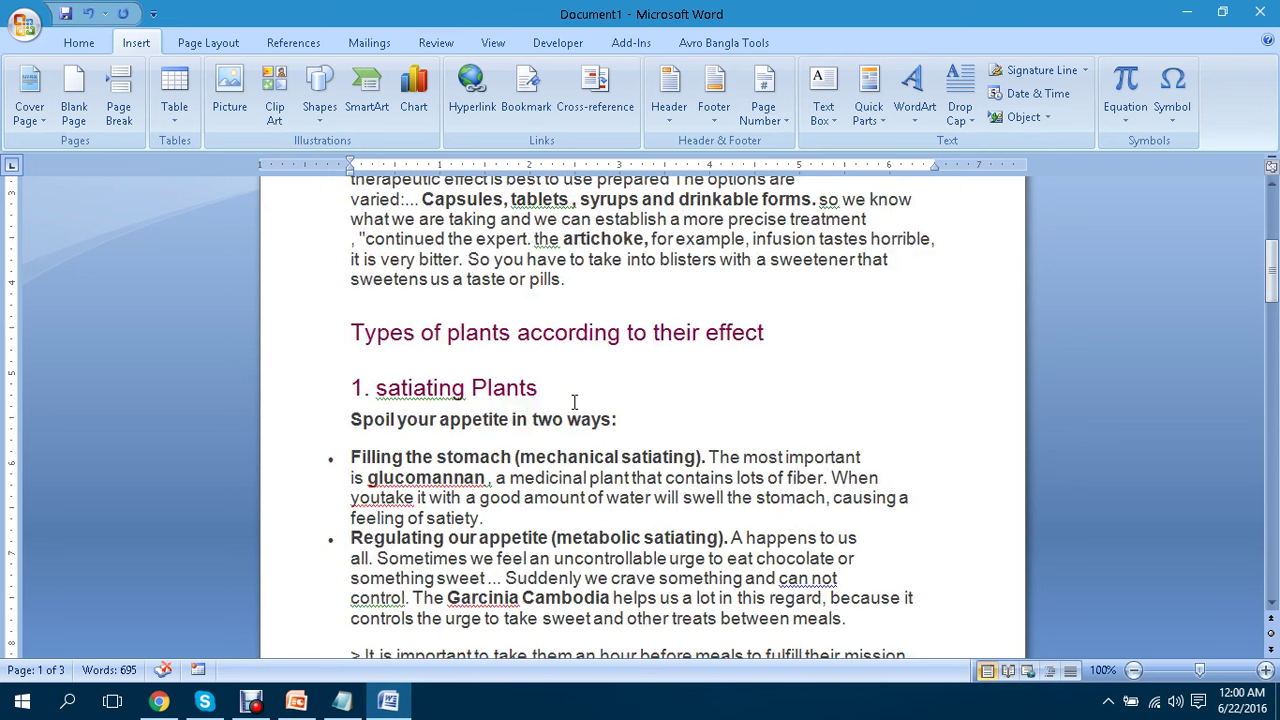
Capitalize "satiating" in the heading "1. satiating Plants" using the suggested correction.
right_click(419, 390)
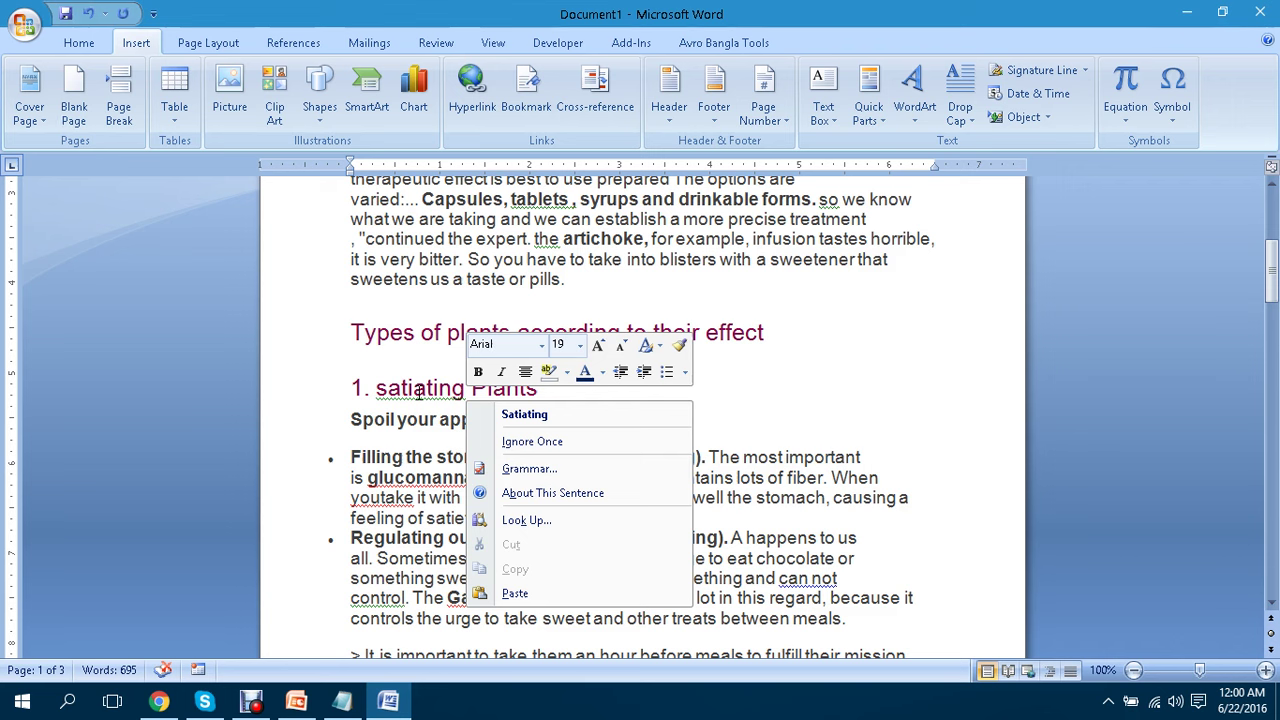
click(550, 415)
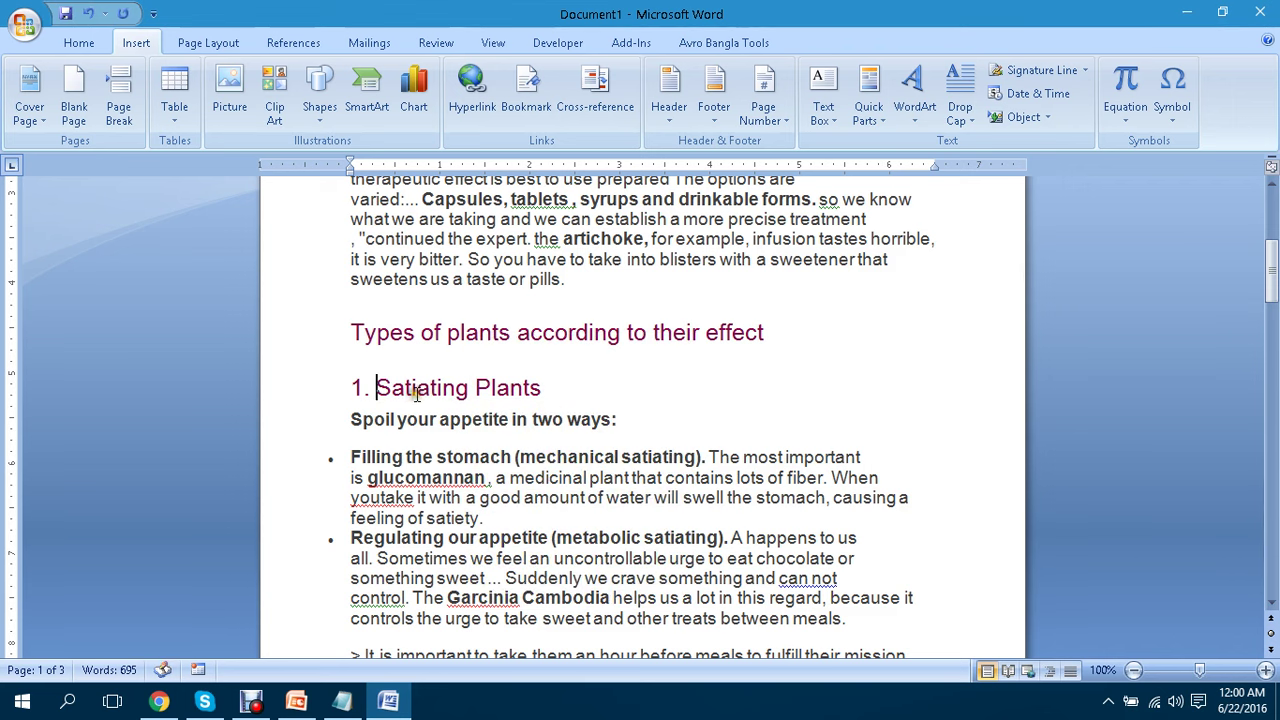
scroll(510, 387, down, 2)
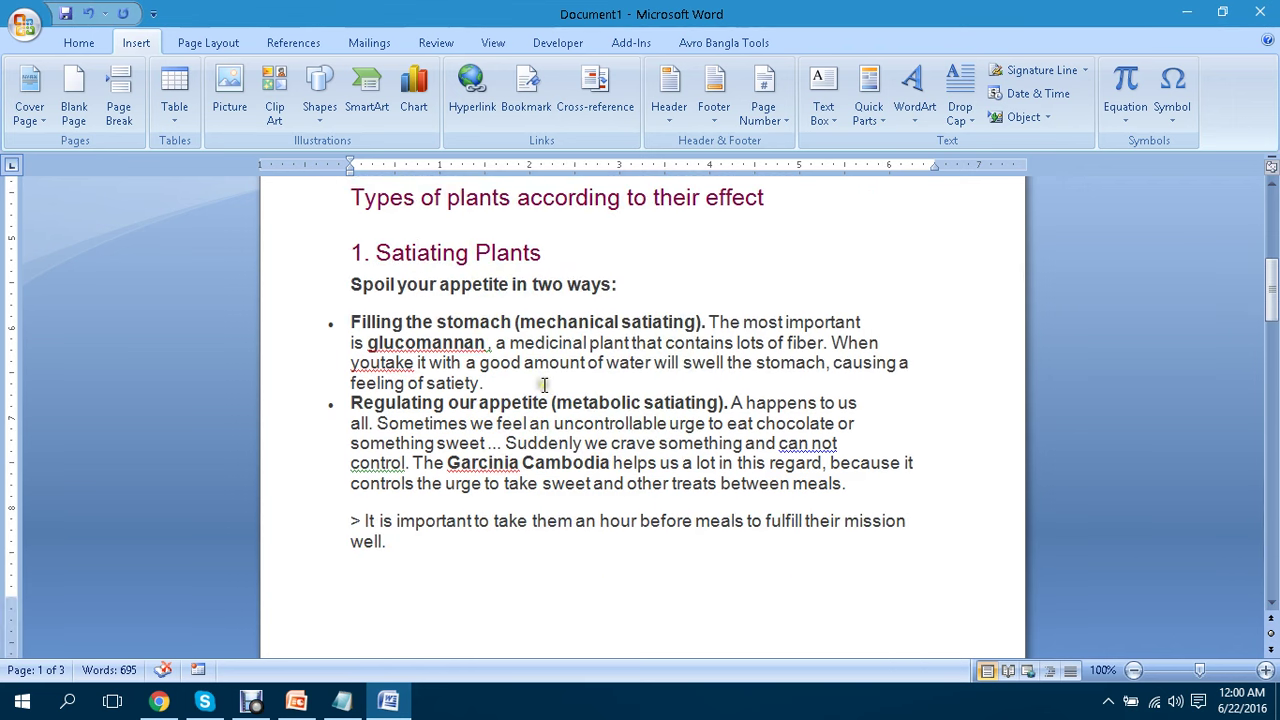
Split "youtake" into "you take" in the stomach-filling bullet and correct "can not" to "cannot" in the appetite bullet.
right_click(421, 343)
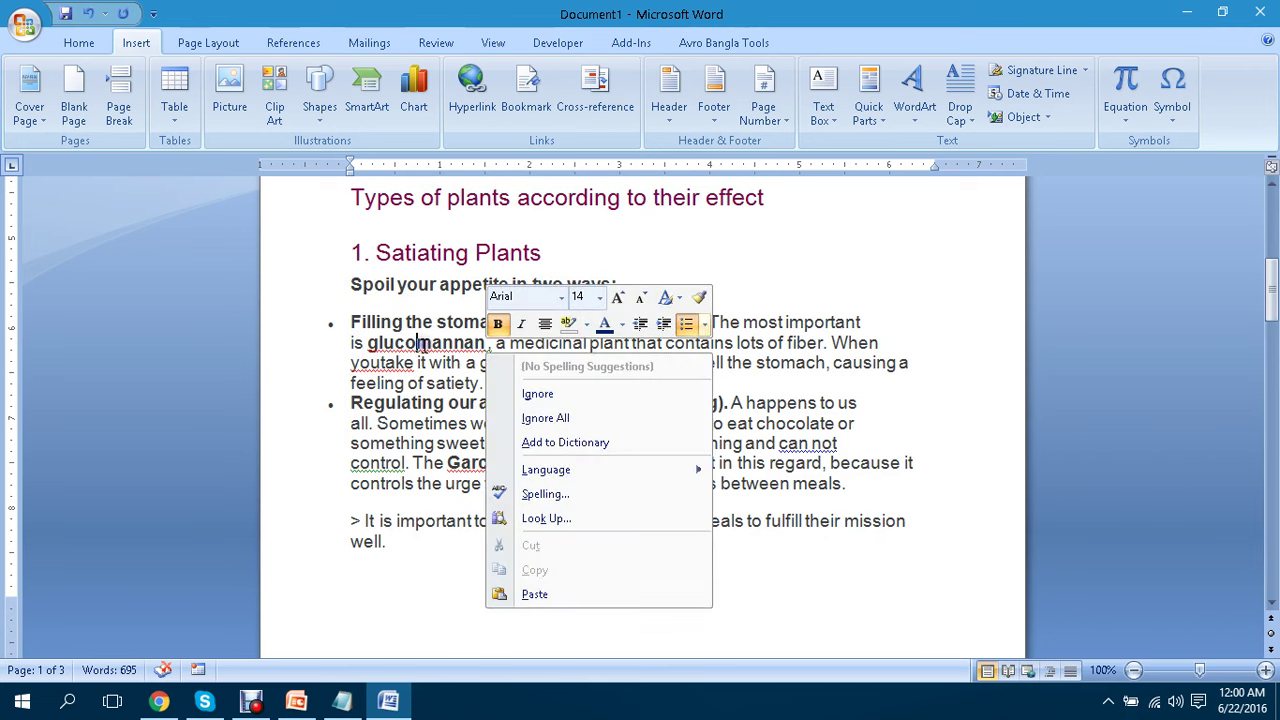
click(421, 343)
scroll(425, 345, down, 1)
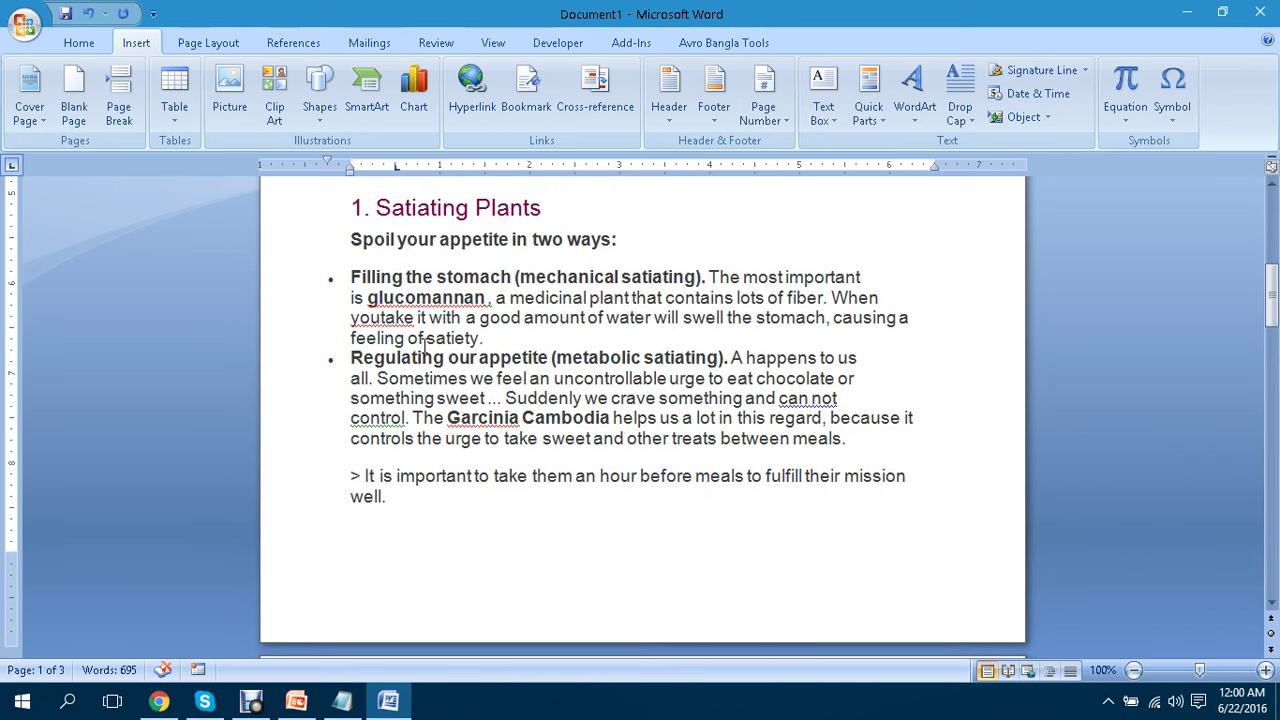
click(379, 317)
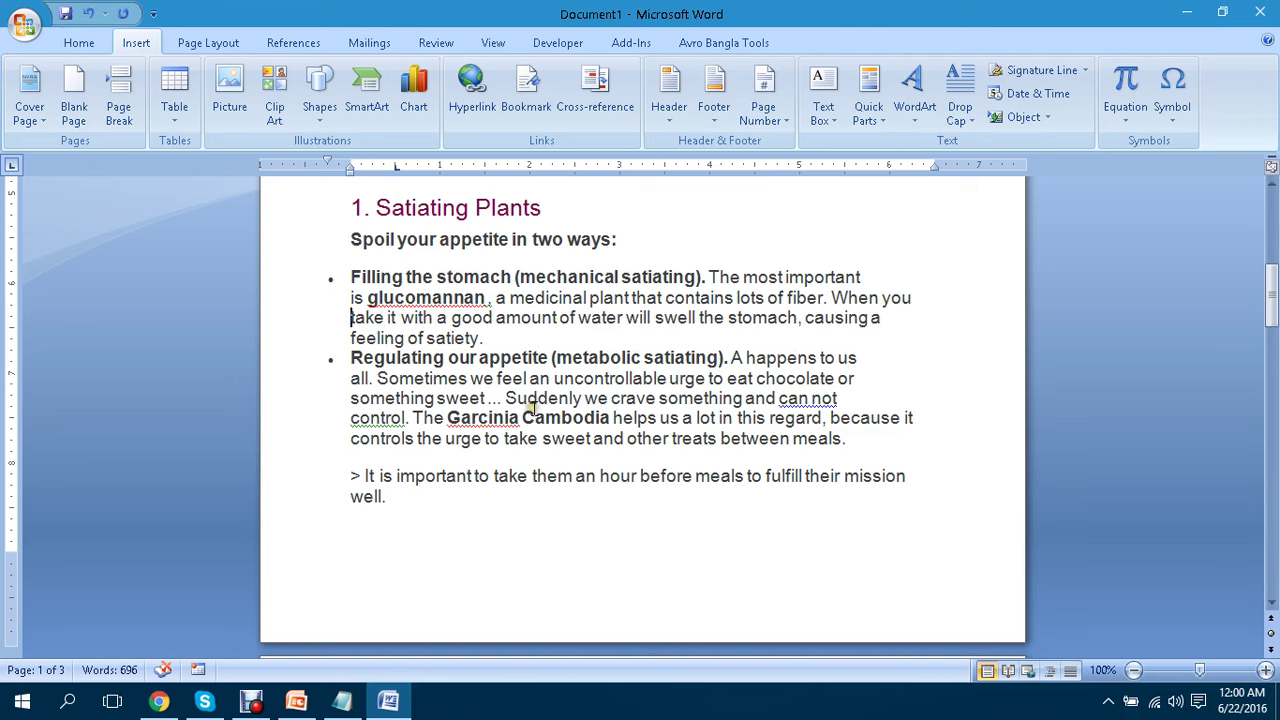
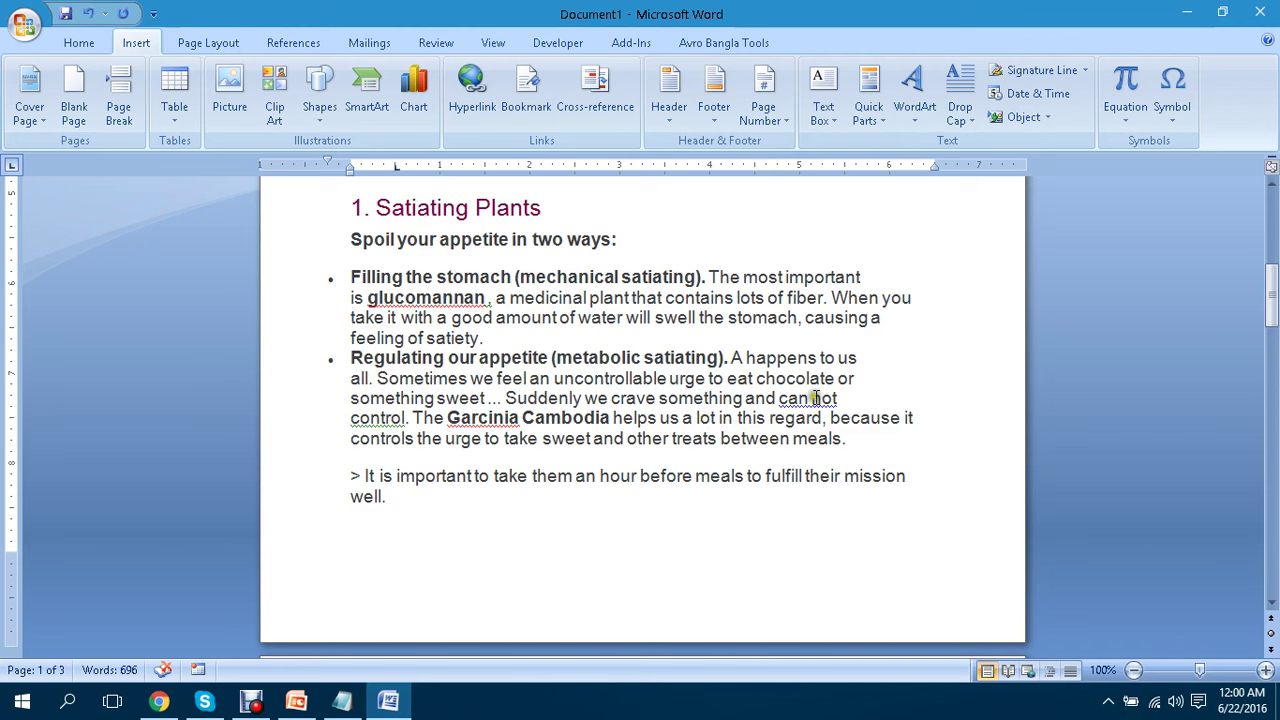
right_click(800, 398)
click(845, 423)
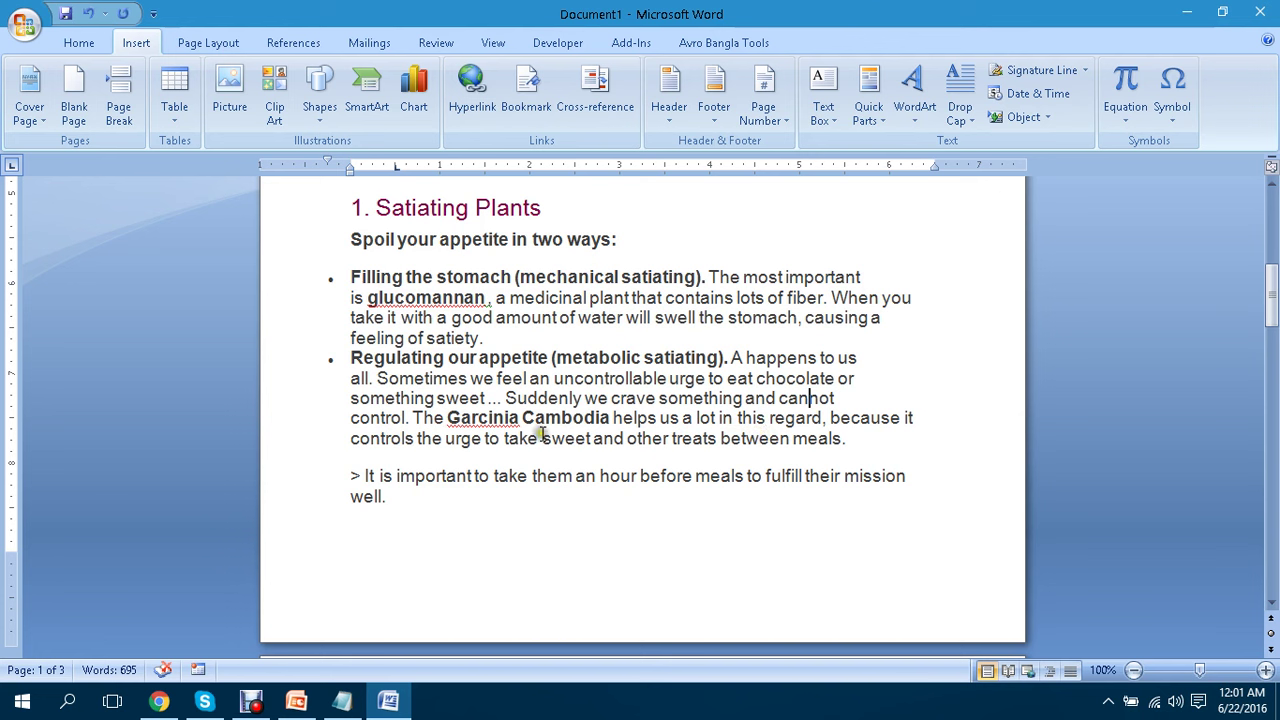
Examine the Garcinia Cambodia mention in the appetite bullet and read on through the "Plants Fat Burners" section.
click(495, 416)
drag(446, 416, 610, 415)
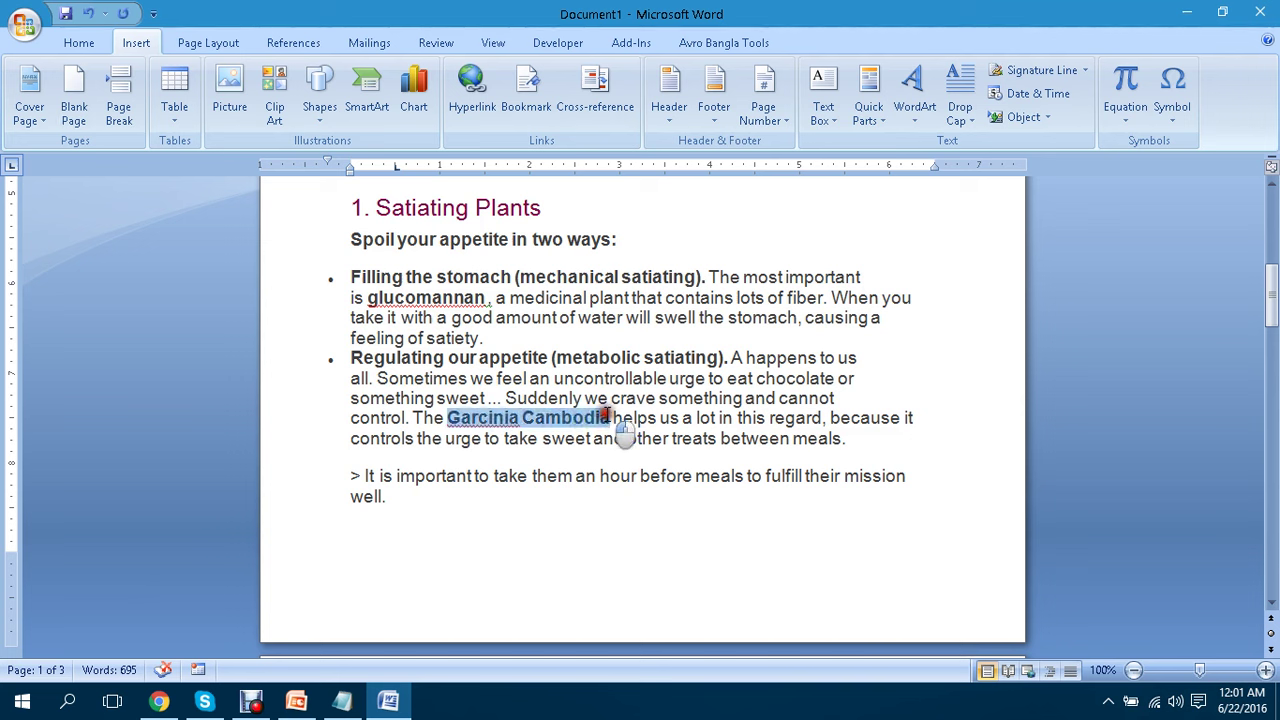
click(570, 418)
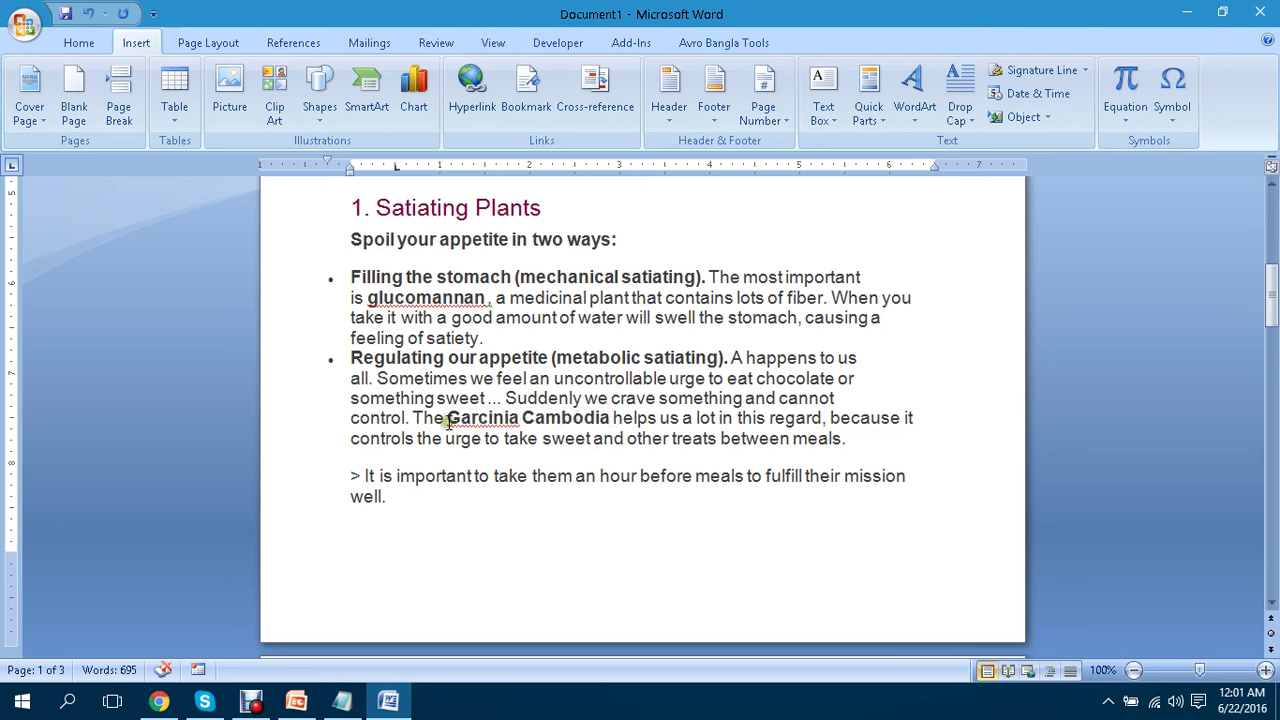
drag(449, 418, 607, 418)
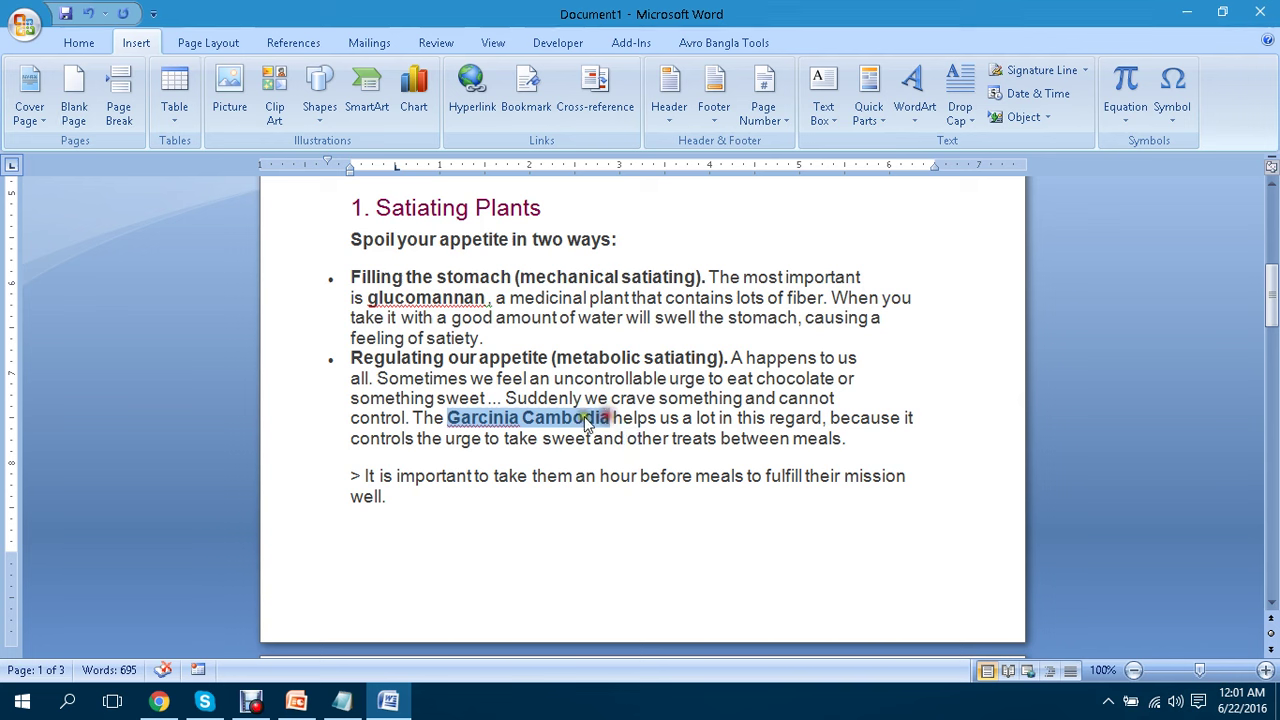
click(547, 419)
drag(452, 420, 607, 418)
scroll(607, 415, down, 2)
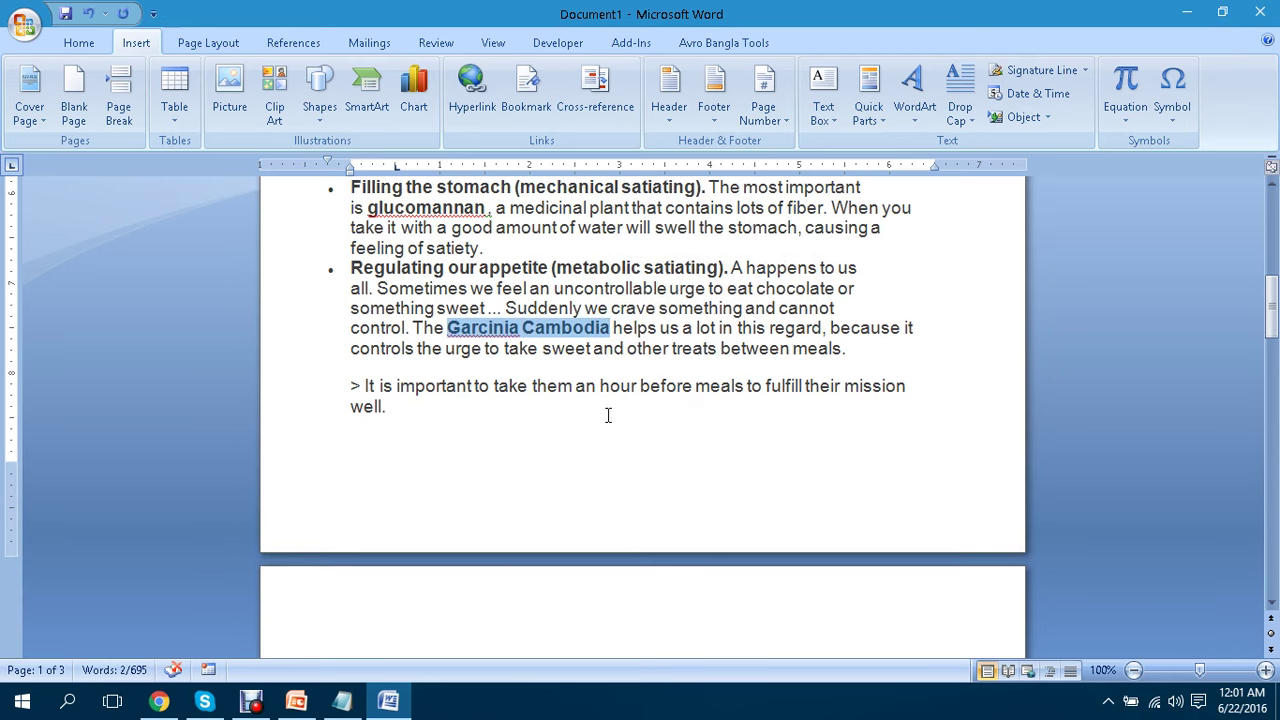
scroll(607, 415, down, 6)
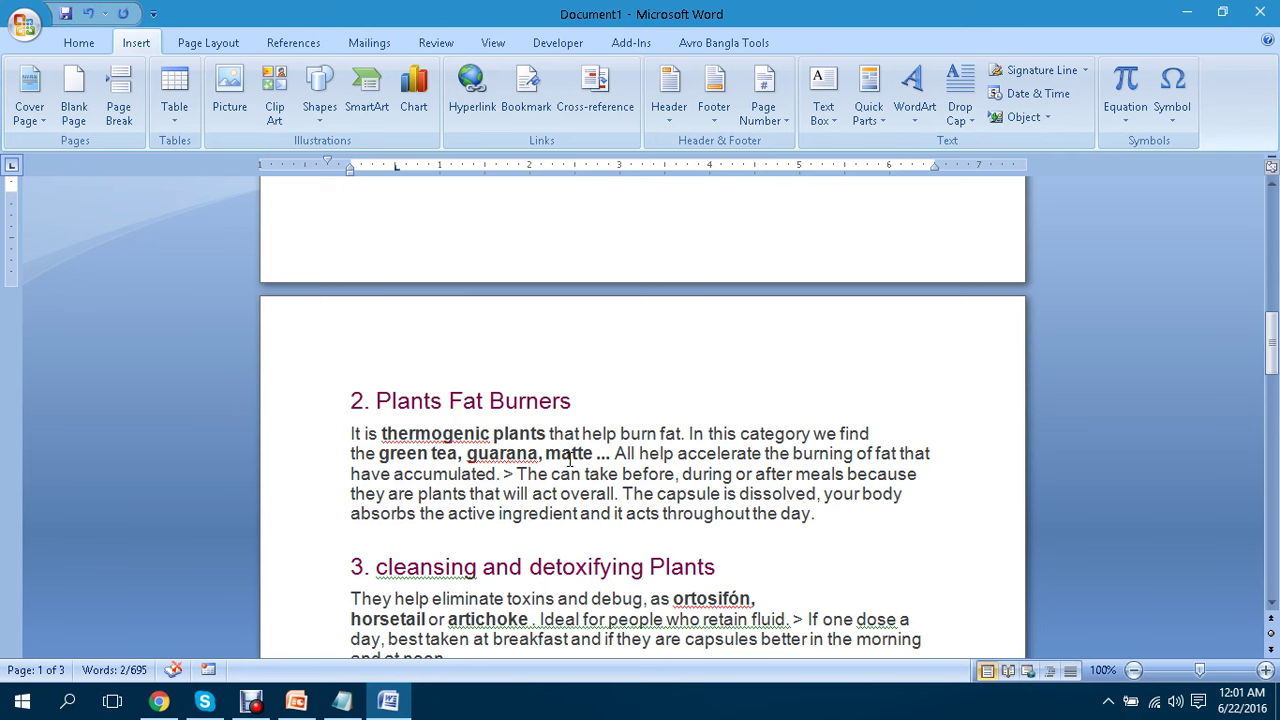
scroll(572, 456, down, 1)
scroll(557, 457, up, 5)
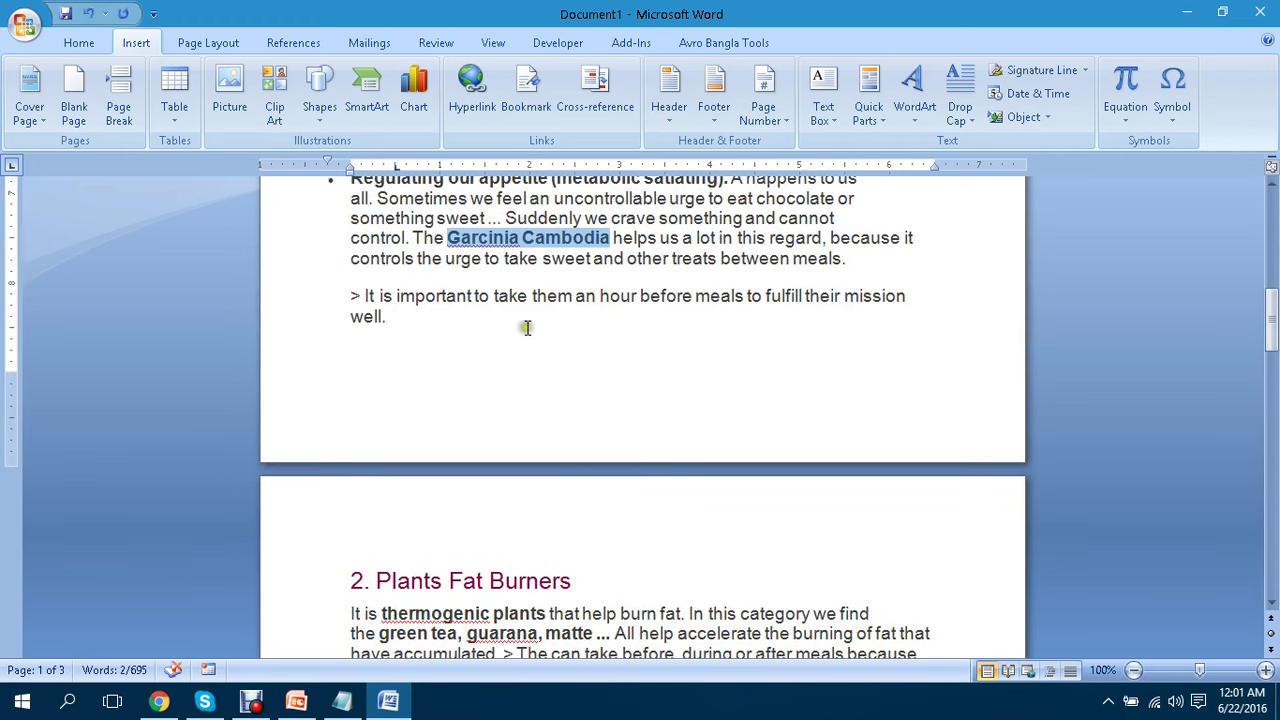
scroll(557, 426, down, 4)
scroll(560, 433, down, 4)
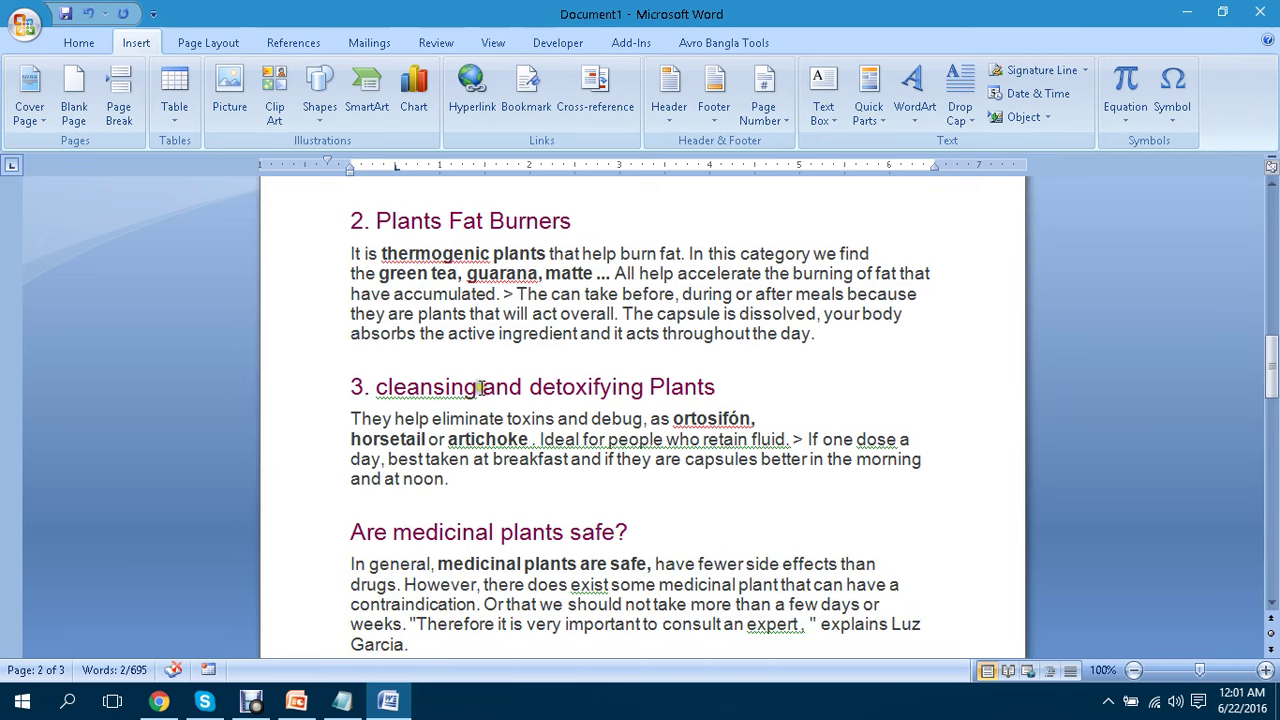
Capitalize "cleansing" in the heading "3. cleansing and detoxifying Plants" using the suggested correction.
right_click(425, 390)
click(512, 410)
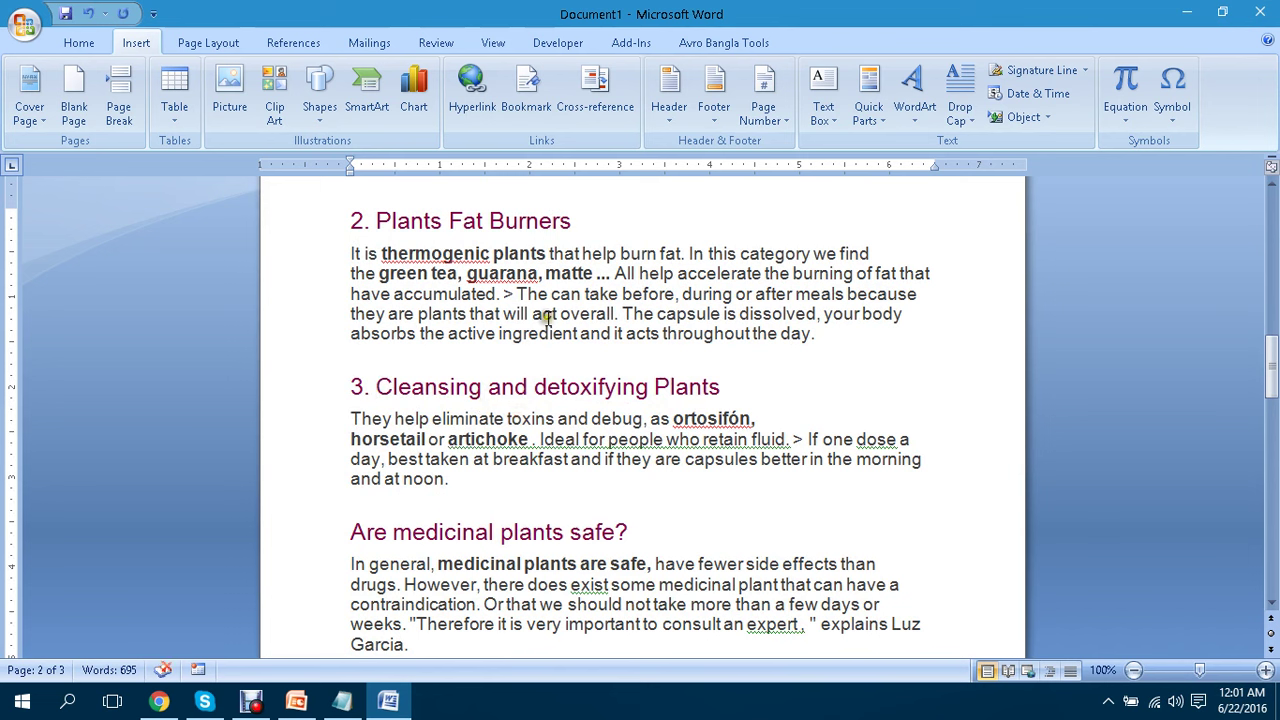
scroll(565, 318, down, 1)
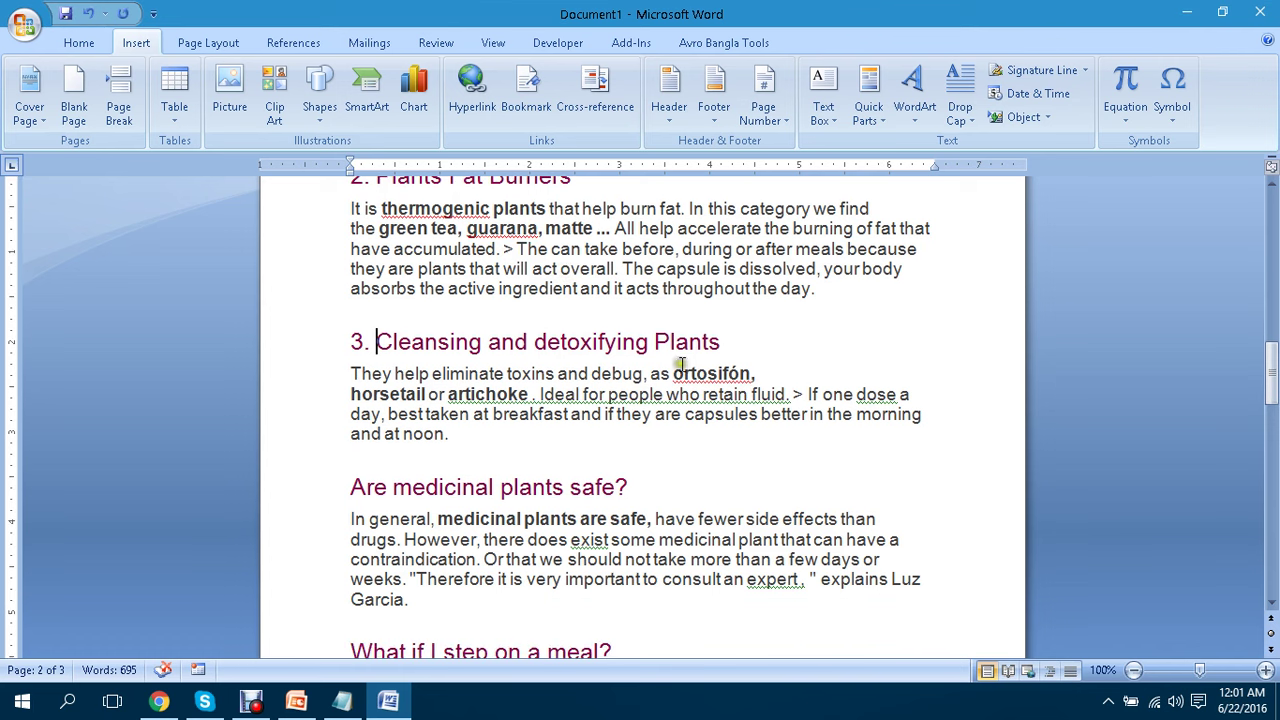
Check the flagged word "ortosifón" and delete the whole "3. Cleansing and detoxifying Plants" section, including its heading.
right_click(720, 376)
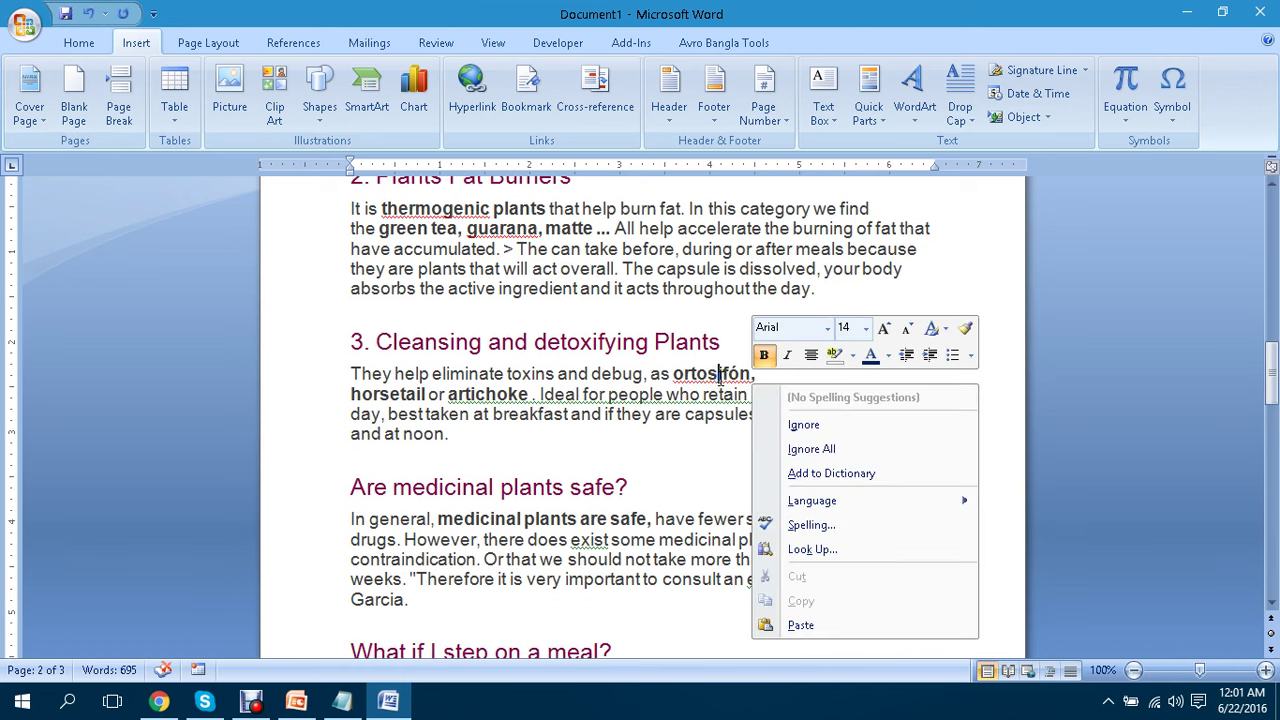
click(685, 378)
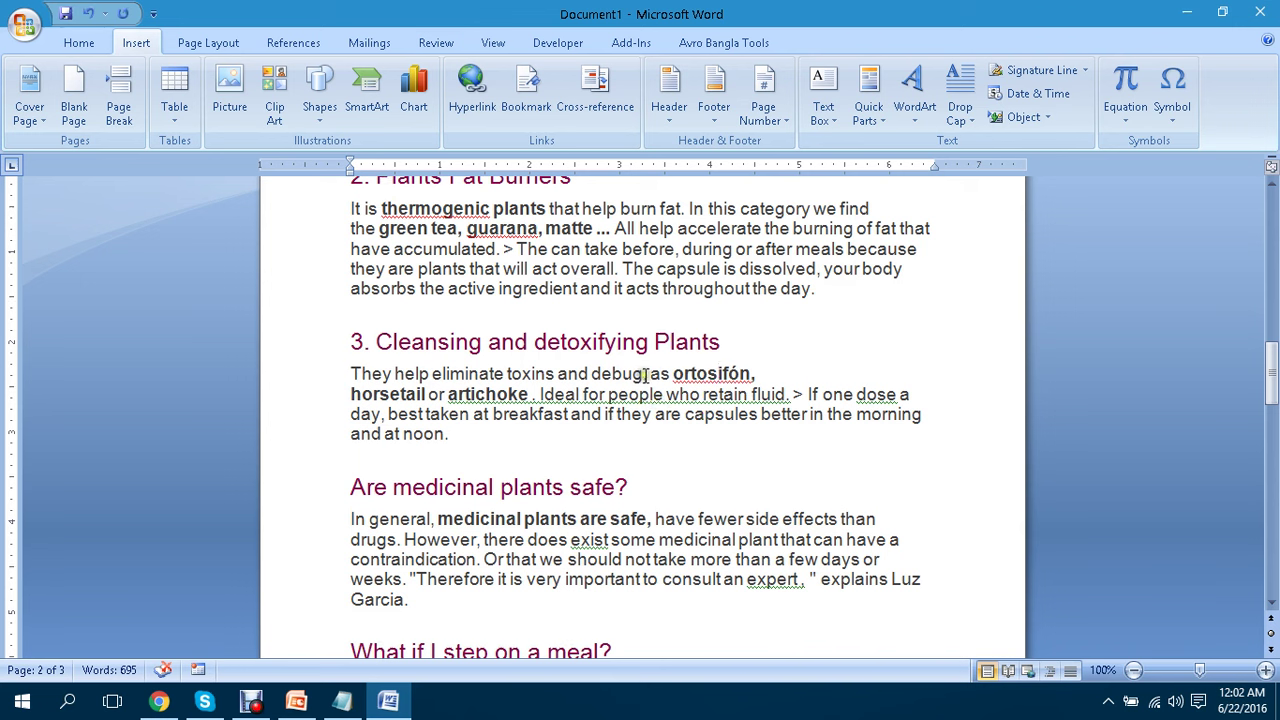
double_click(716, 374)
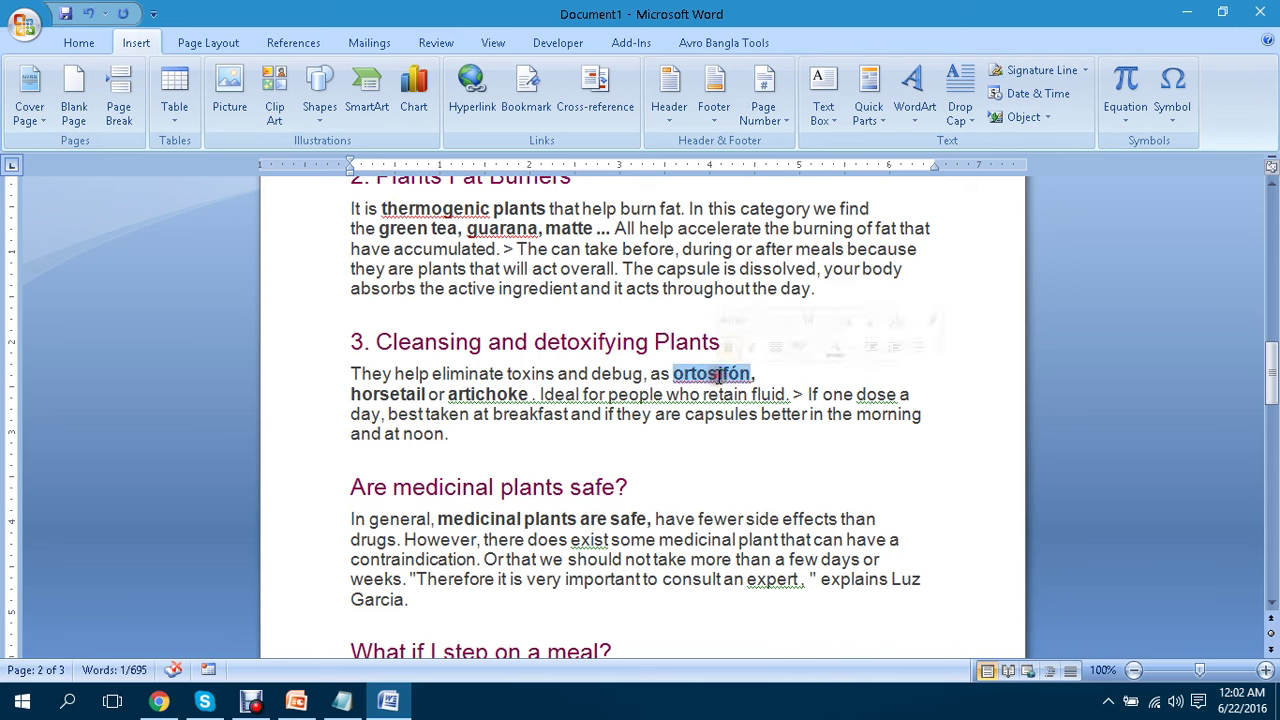
click(717, 374)
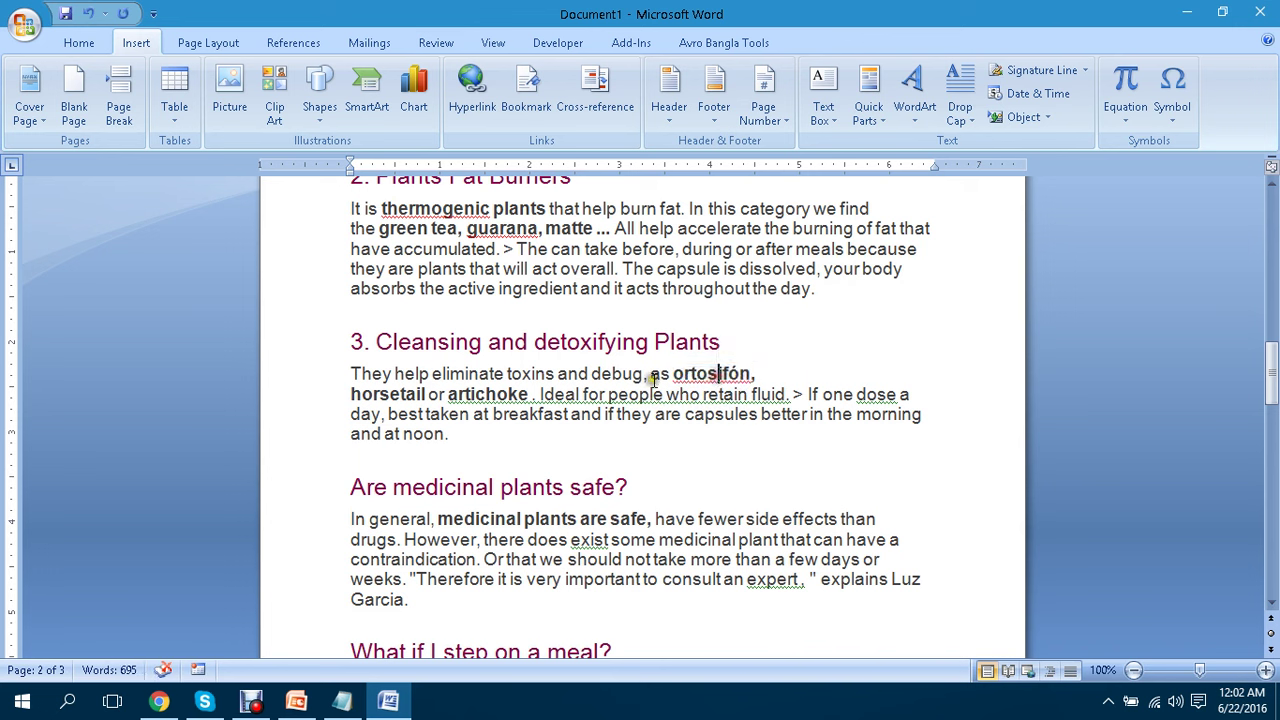
click(488, 394)
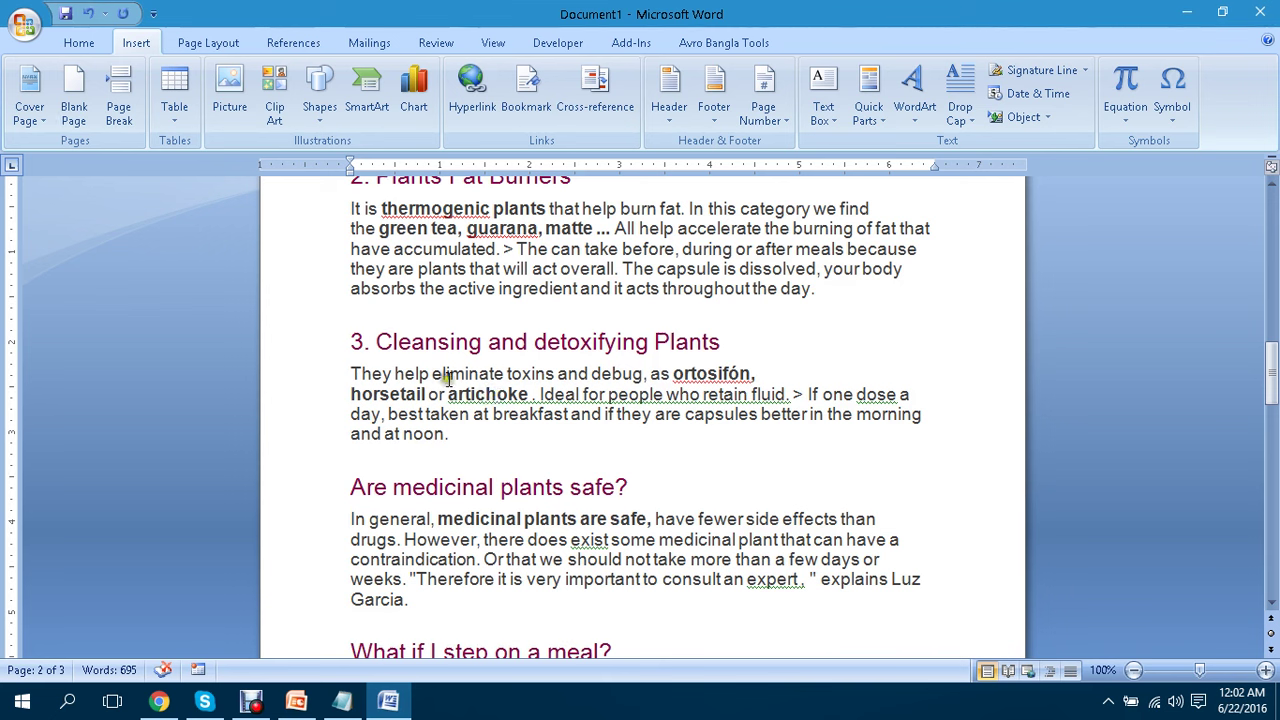
drag(466, 432, 356, 342)
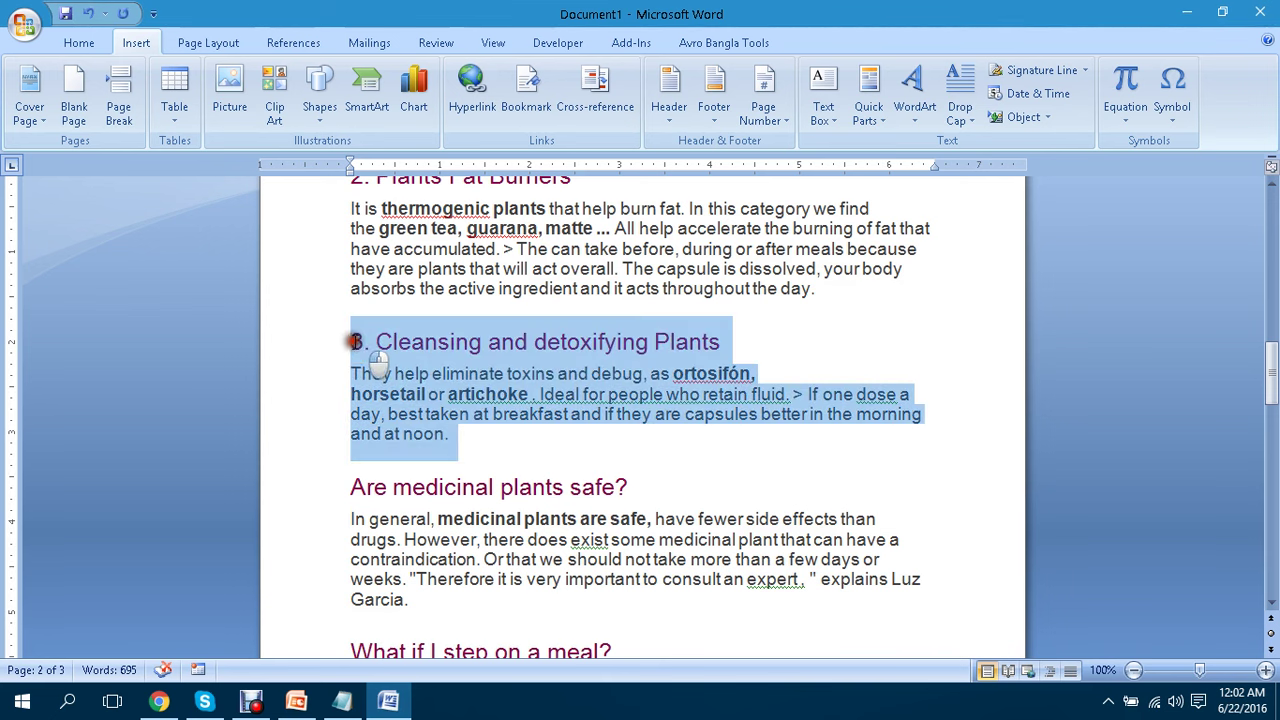
key(Delete)
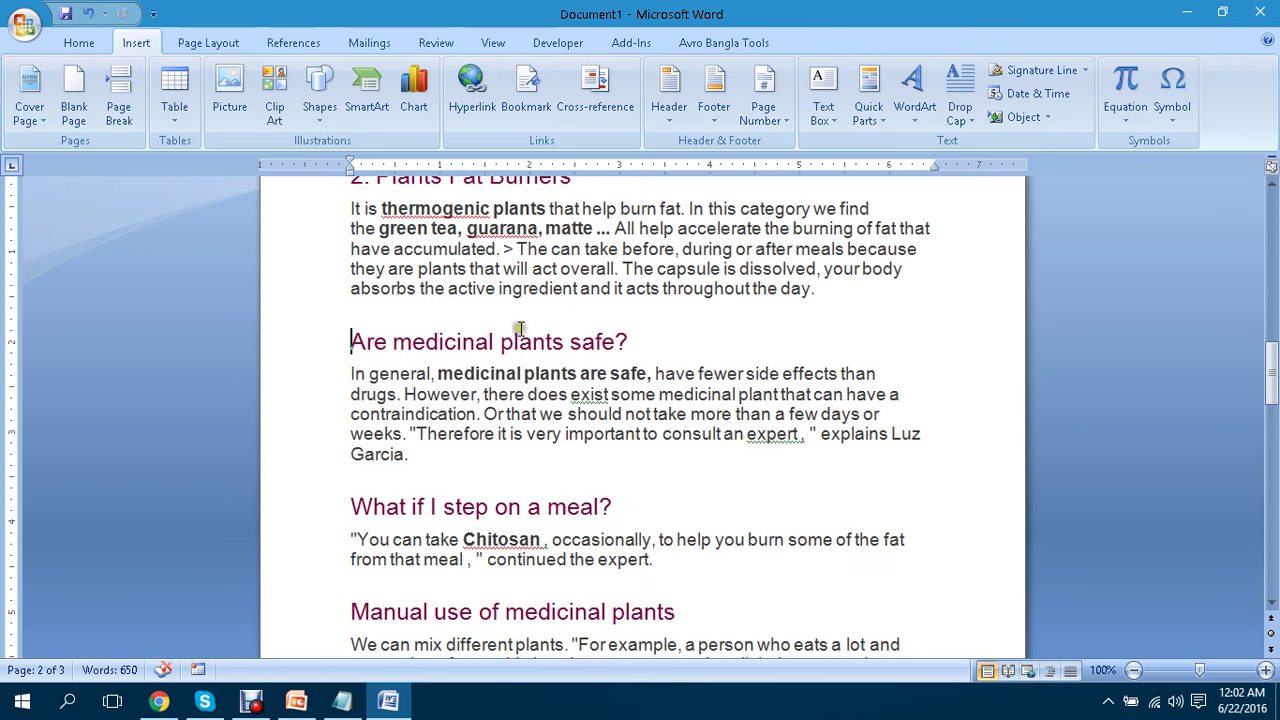
Review the remaining article and remove the empty paragraph on the blank page after its closing line.
scroll(519, 329, up, 2)
scroll(580, 337, up, 7)
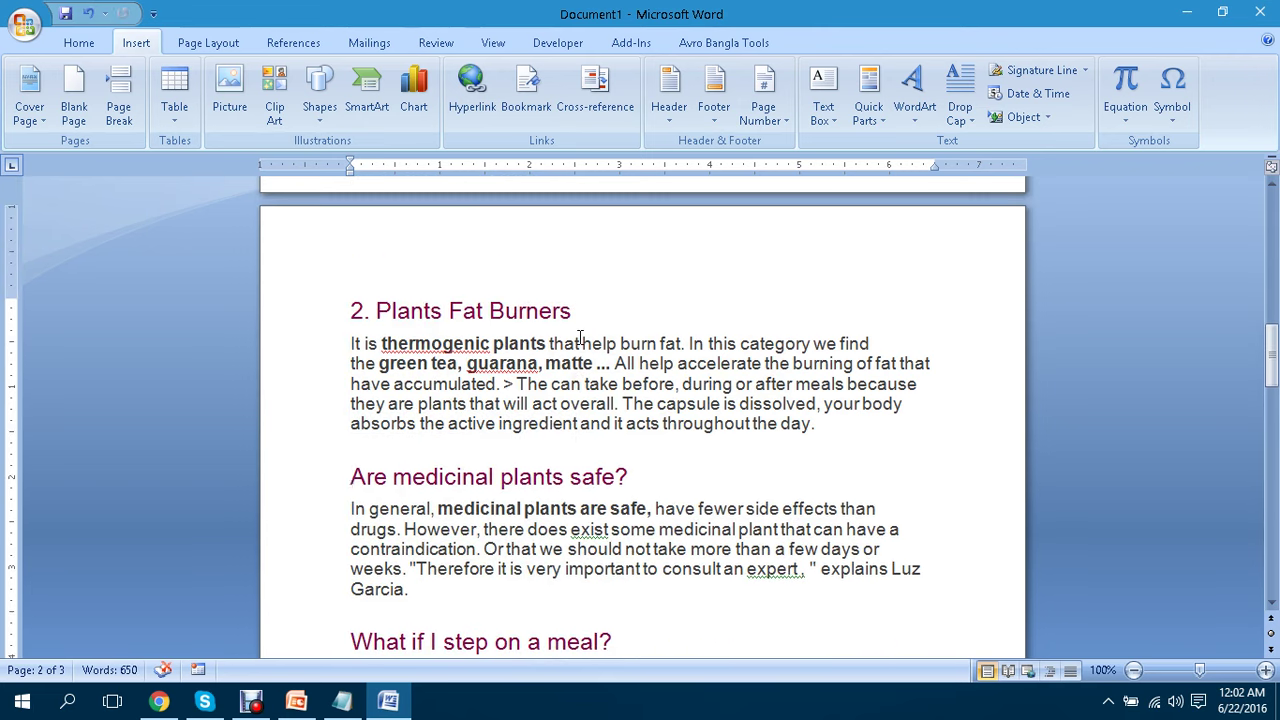
scroll(580, 337, up, 18)
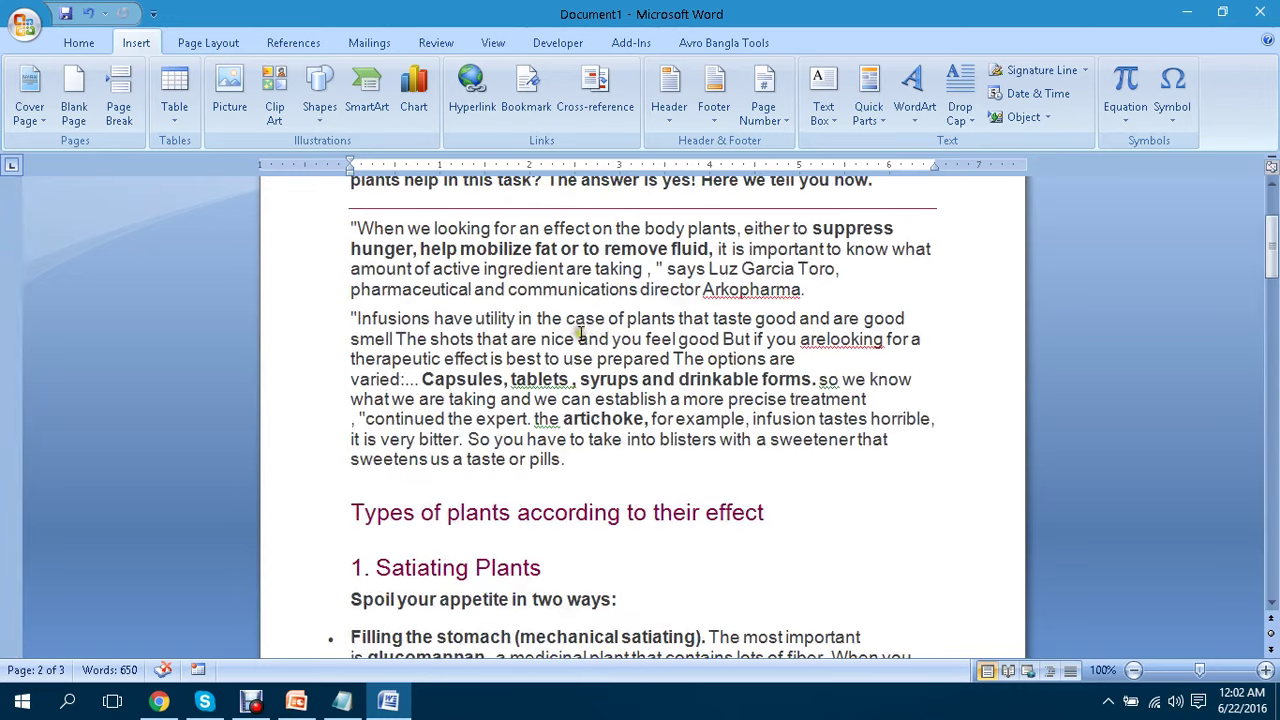
scroll(580, 335, down, 6)
scroll(580, 329, down, 20)
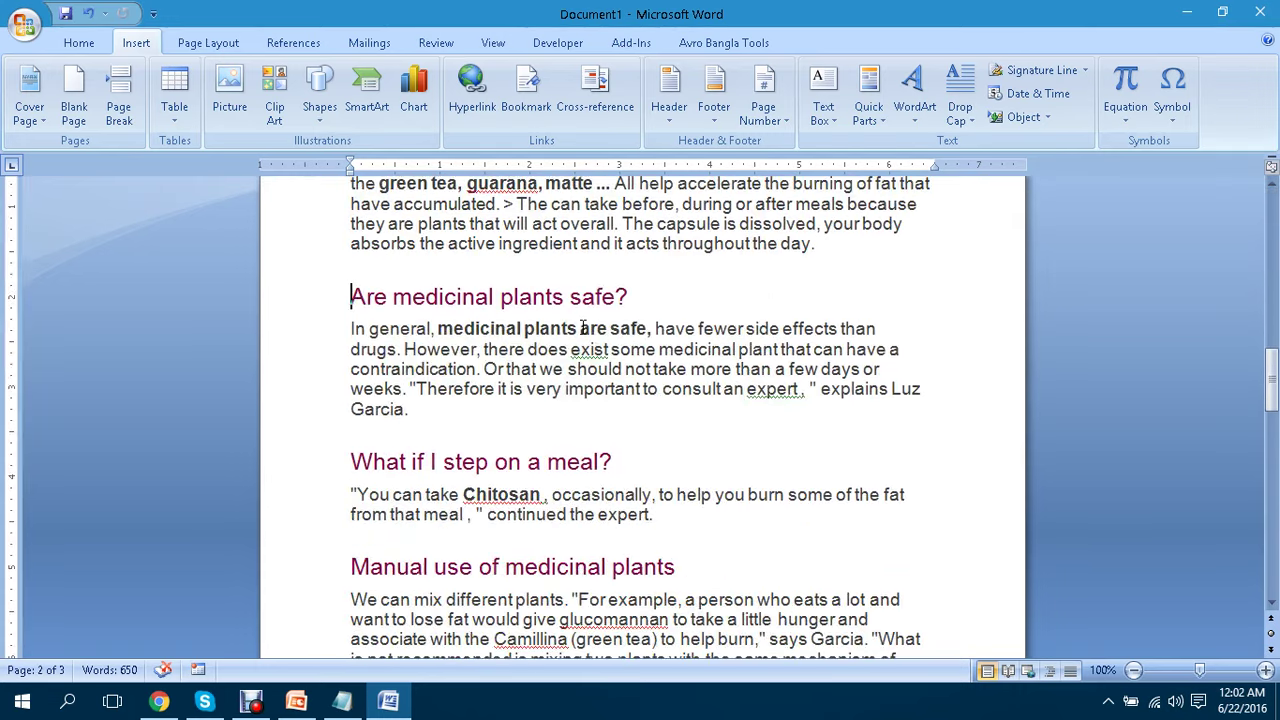
scroll(583, 326, down, 18)
scroll(583, 325, up, 3)
scroll(583, 323, down, 3)
scroll(583, 323, up, 3)
click(530, 422)
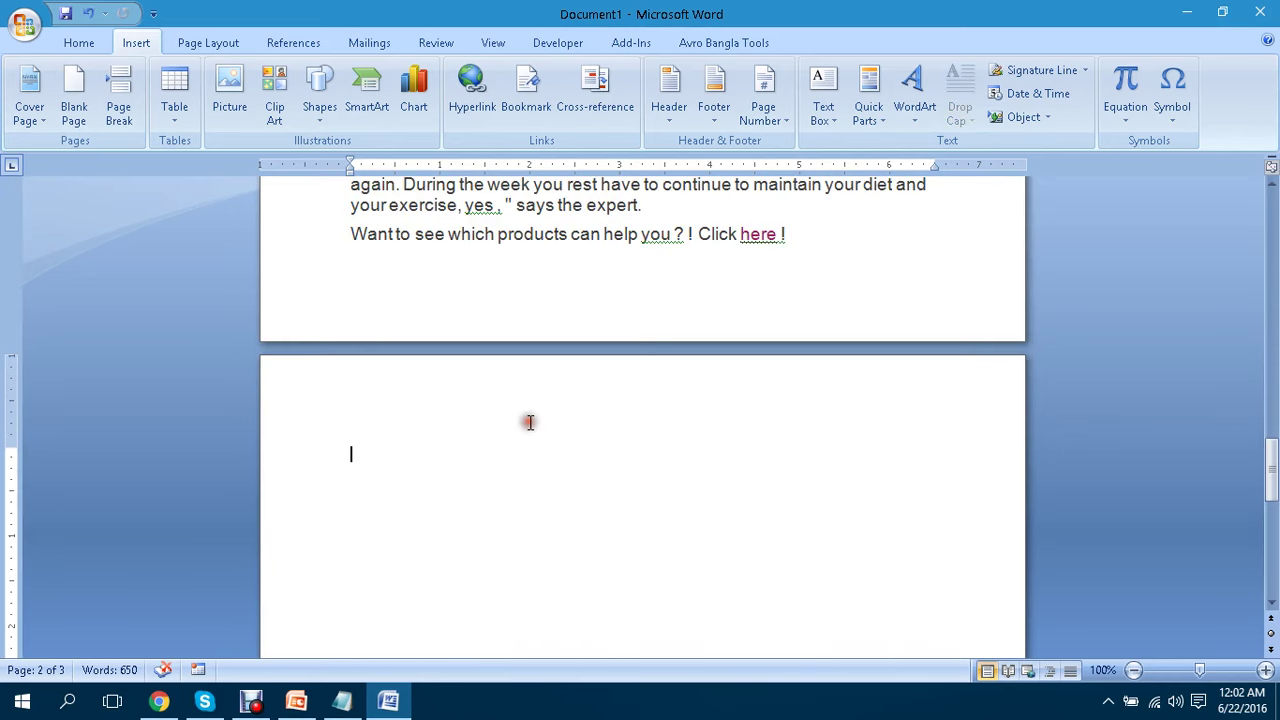
key(BackSpace)
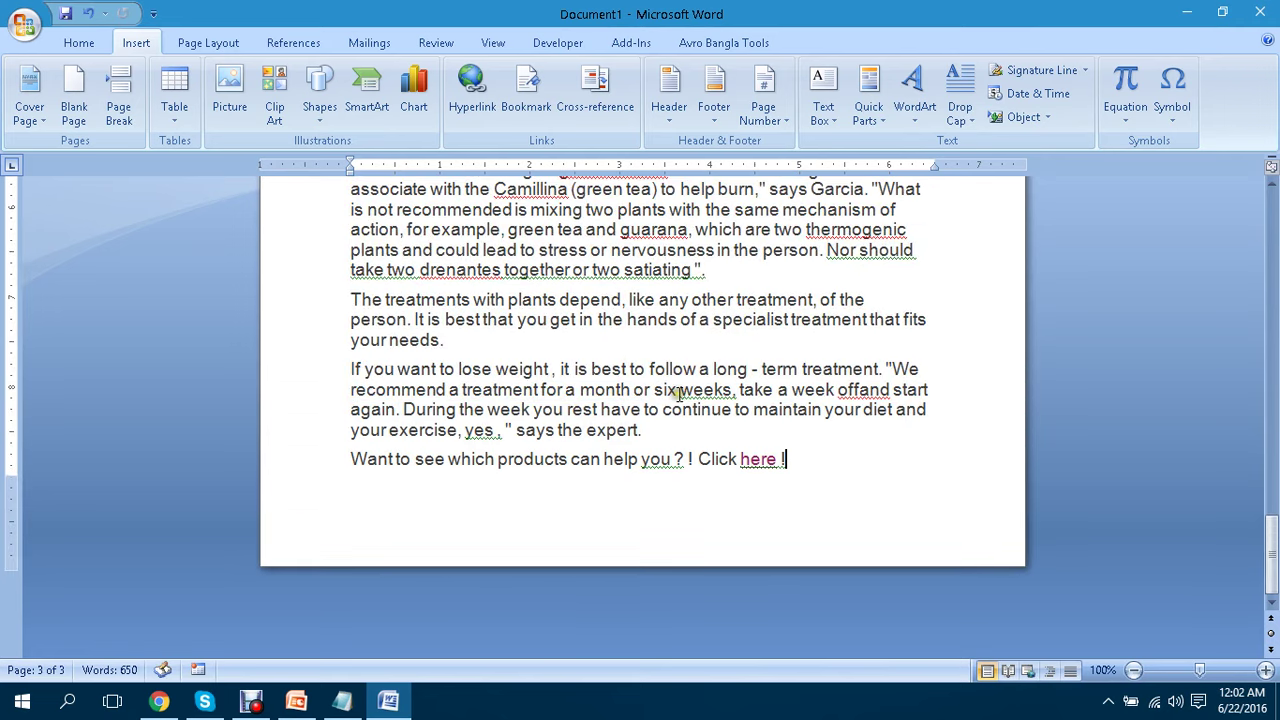
Select the whole article, then switch to Chrome and open smallseotools.com in a new tab.
key(ctrl+a)
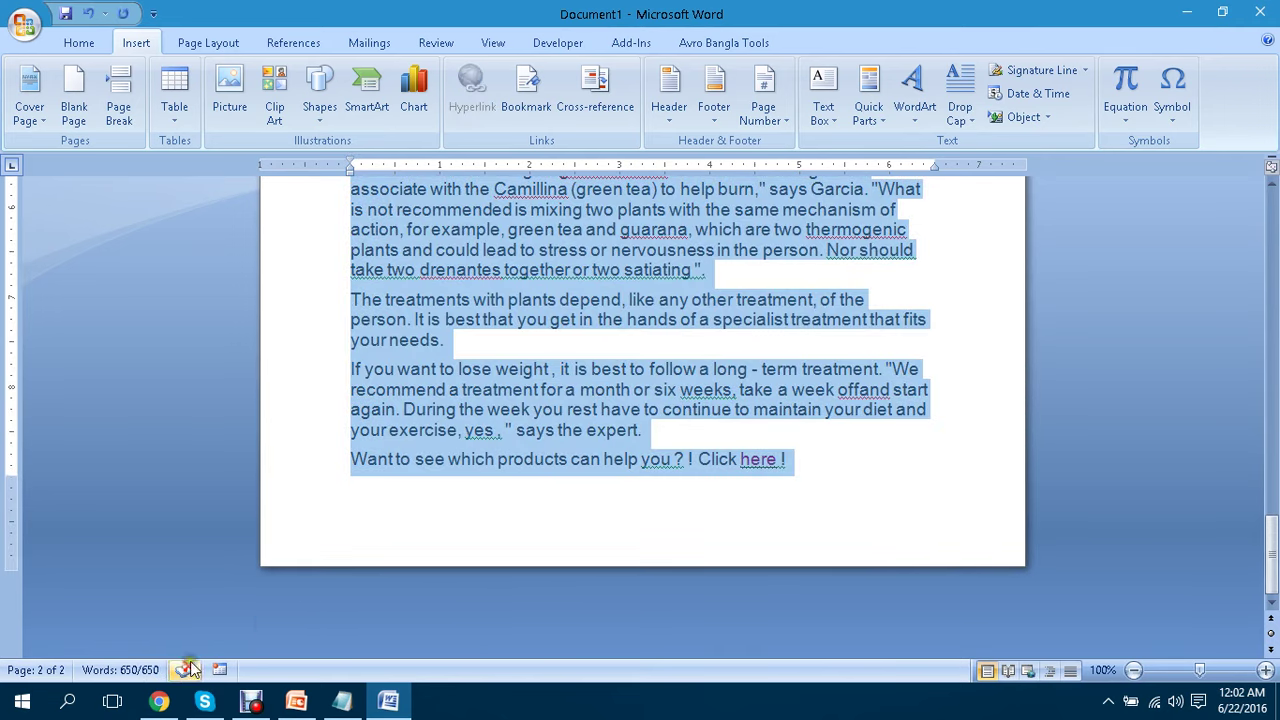
click(159, 700)
click(742, 11)
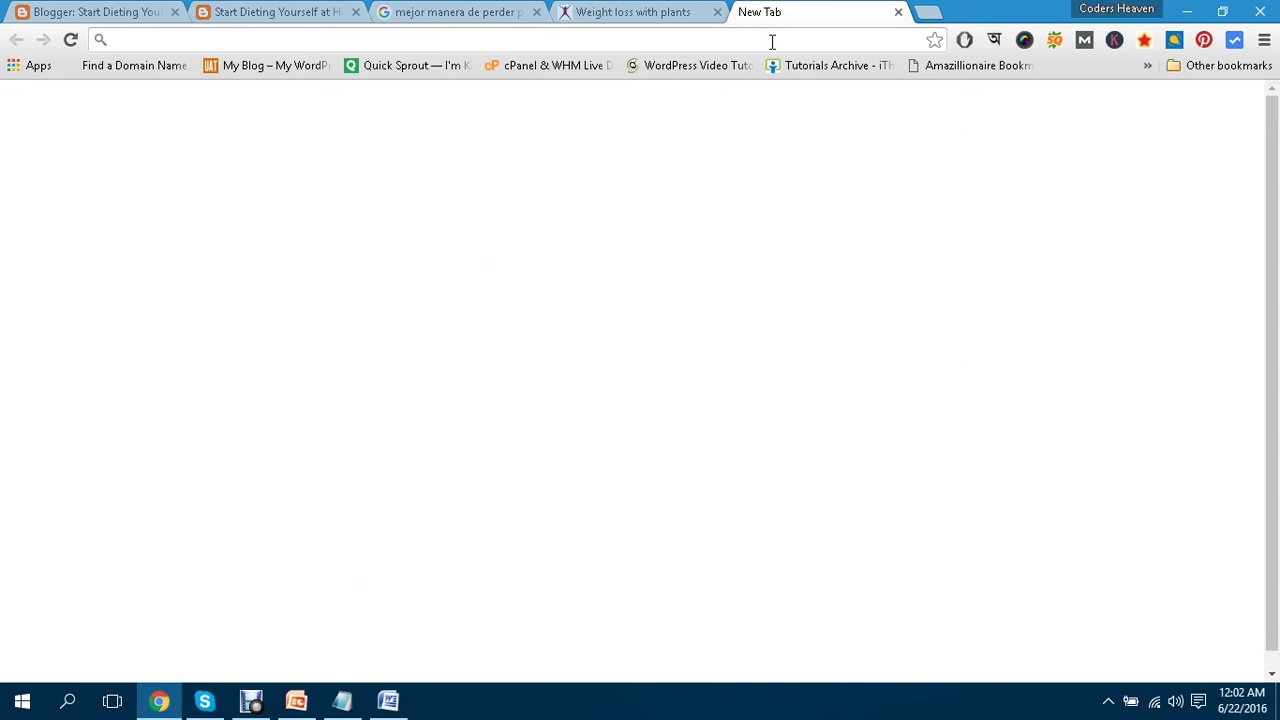
text(smallseotools.com)
key(Return)
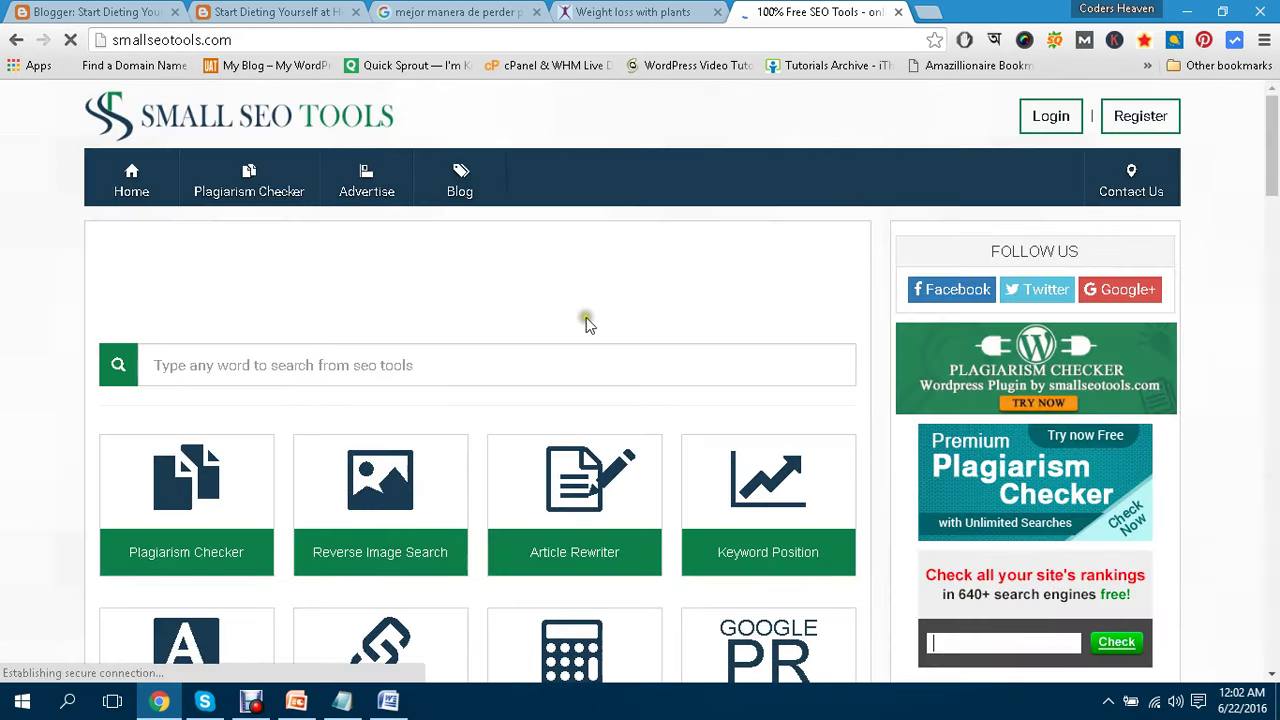
Open the Plagiarism Checker tool on smallseotools.com and paste the copied article as the text to check.
scroll(600, 314, down, 2)
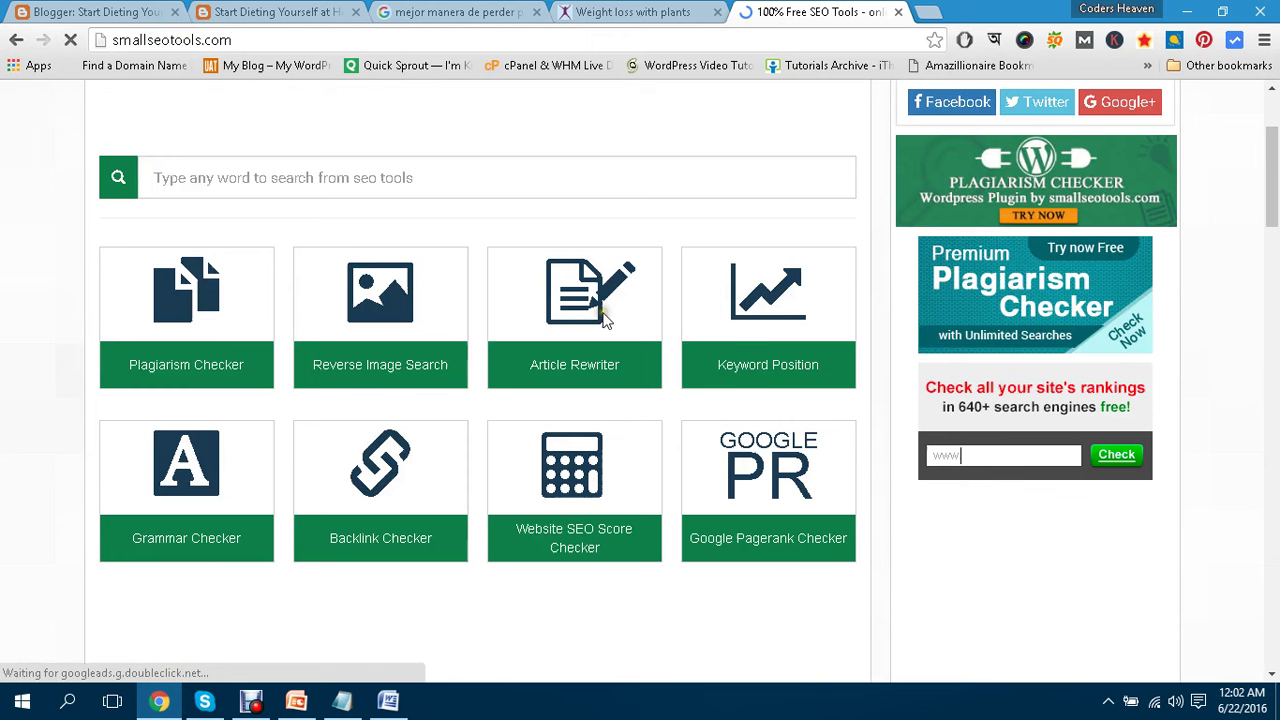
click(203, 368)
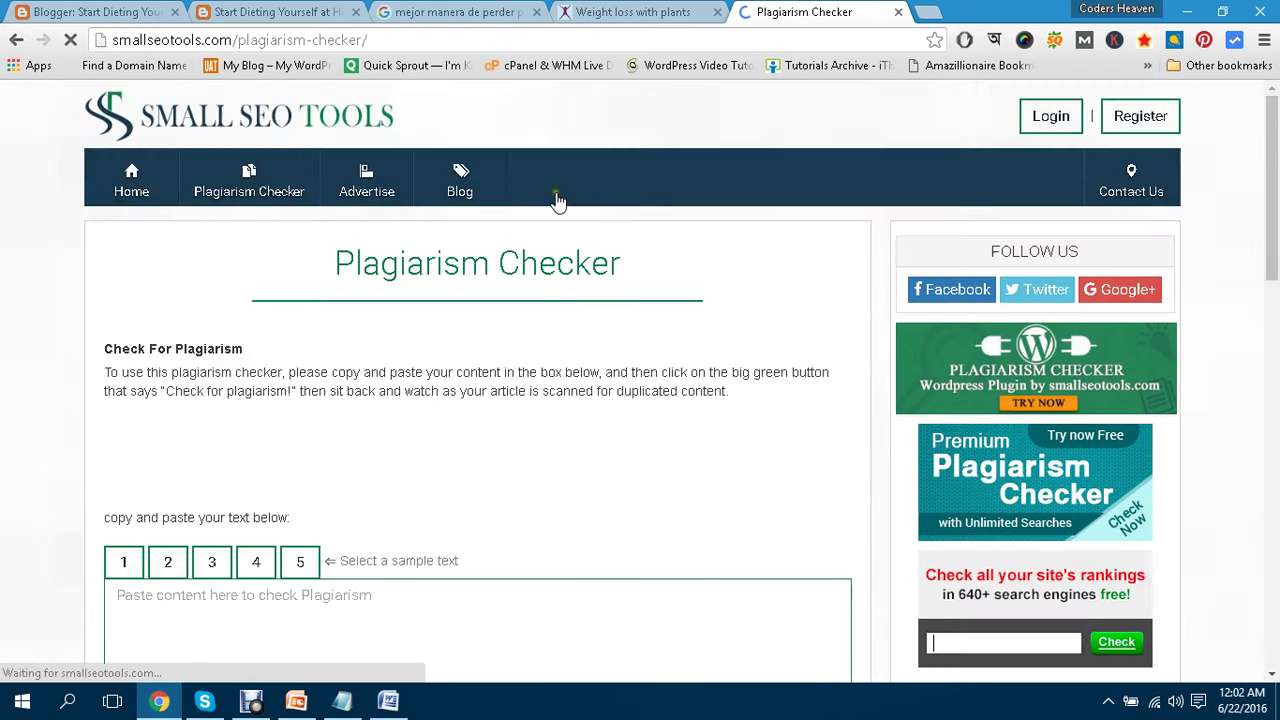
scroll(556, 201, down, 5)
click(326, 142)
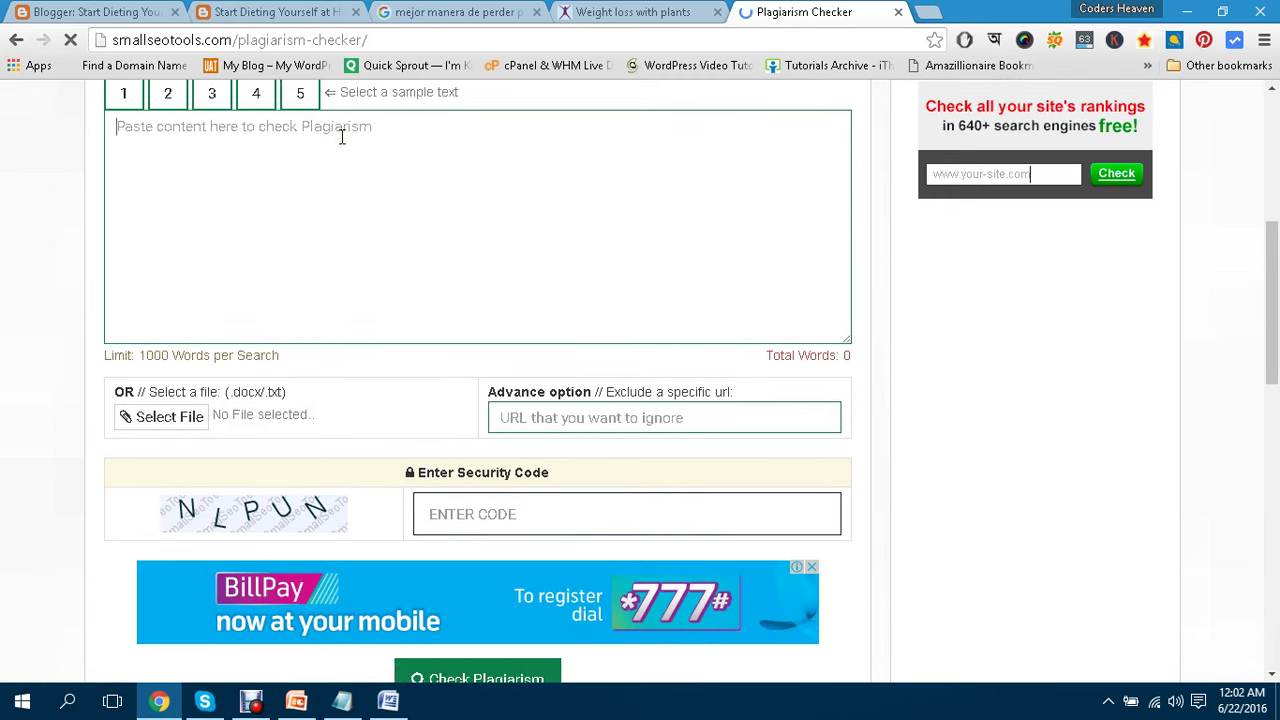
key(ctrl+v)
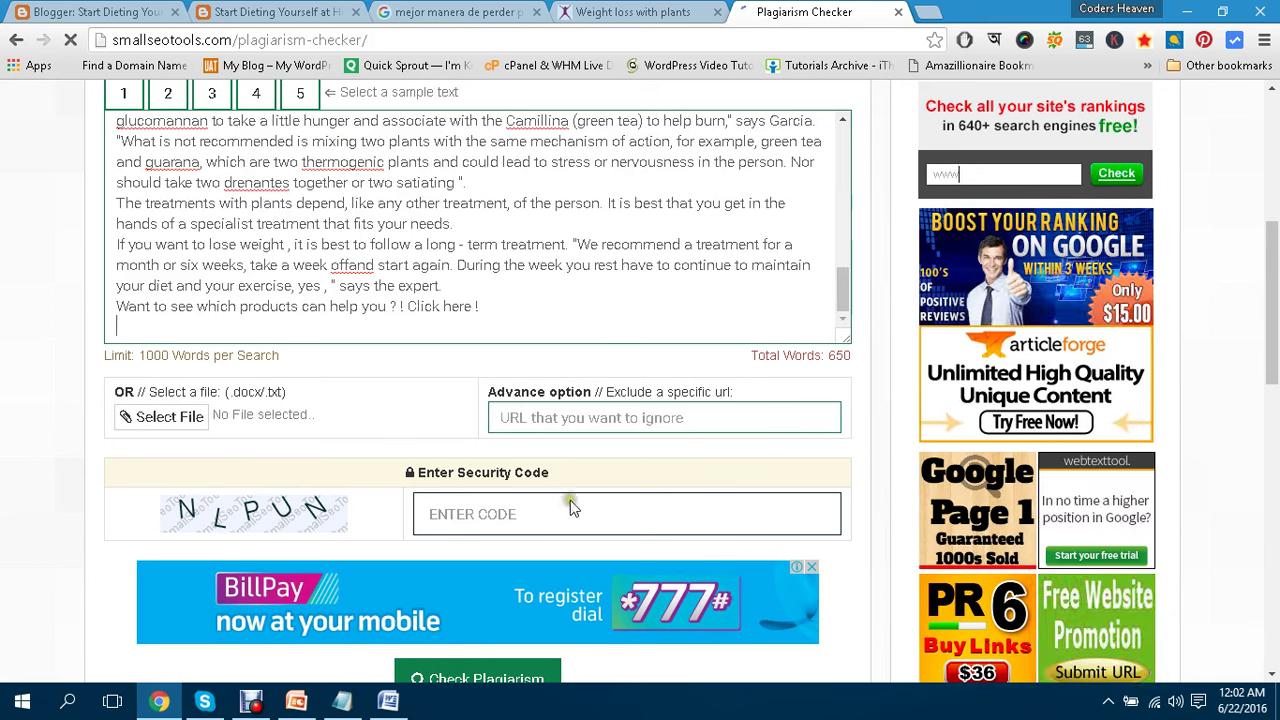
Enter the security code from the captcha image on the plagiarism checker form.
click(569, 504)
text(N)
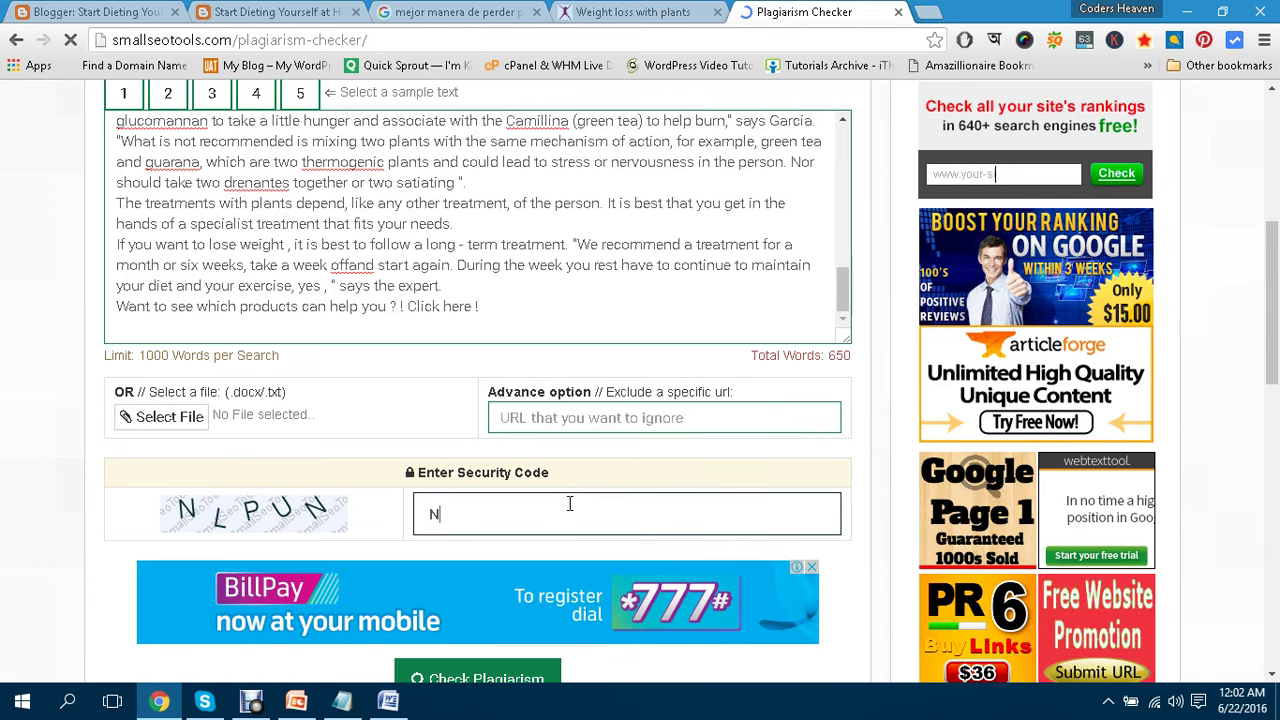
text(LPUN)
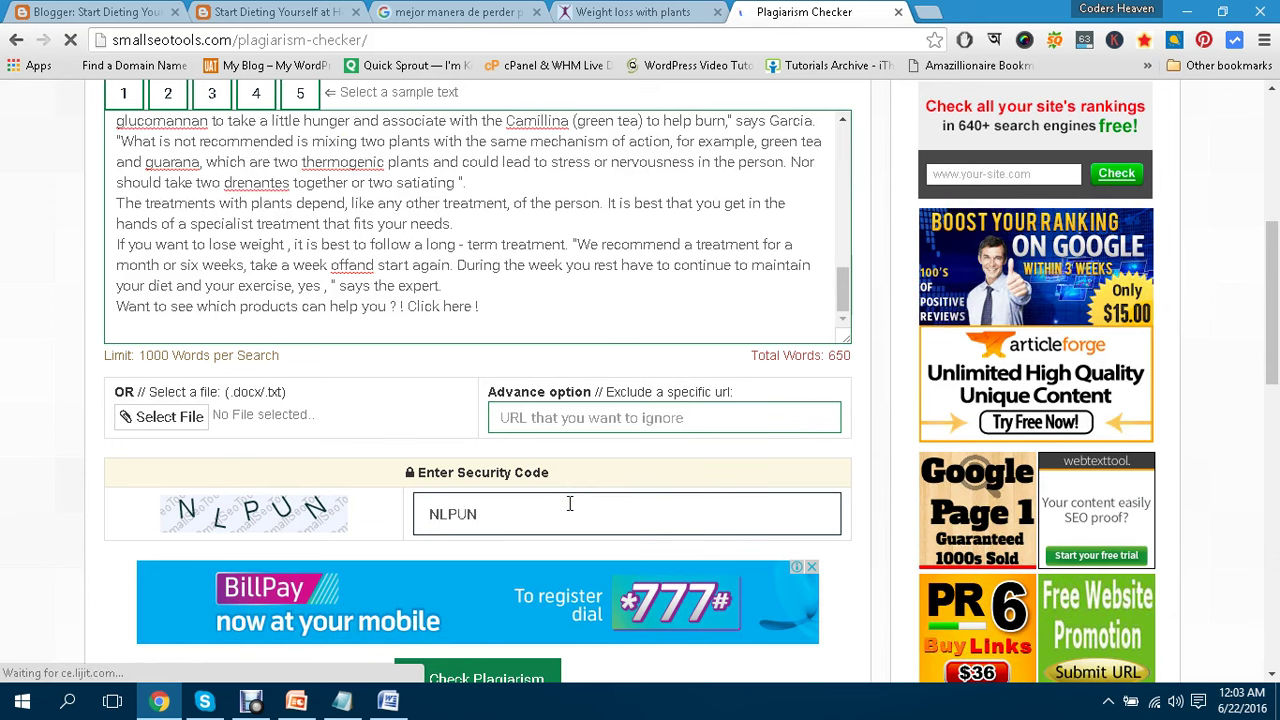
scroll(624, 490, down, 1)
Examine the posting ages of the past-24-hours Google results for "mejor manera de perder peso rapido" and the available time ranges.
click(445, 12)
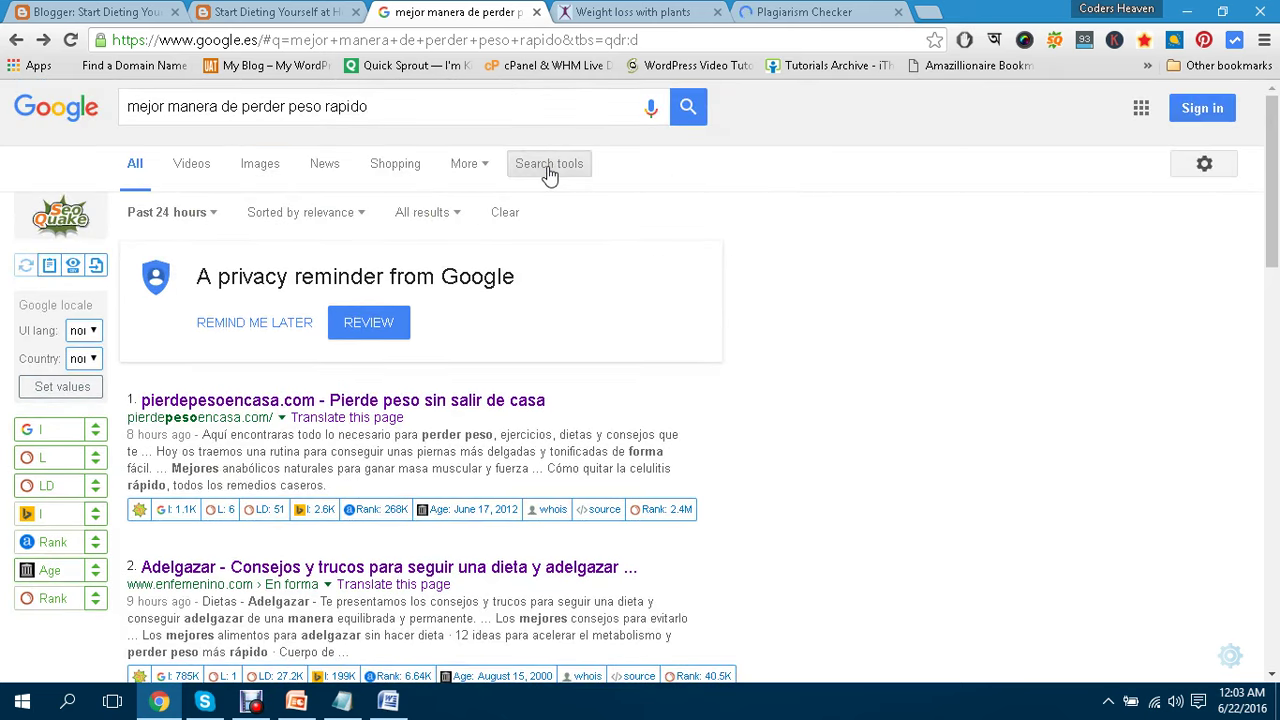
click(200, 216)
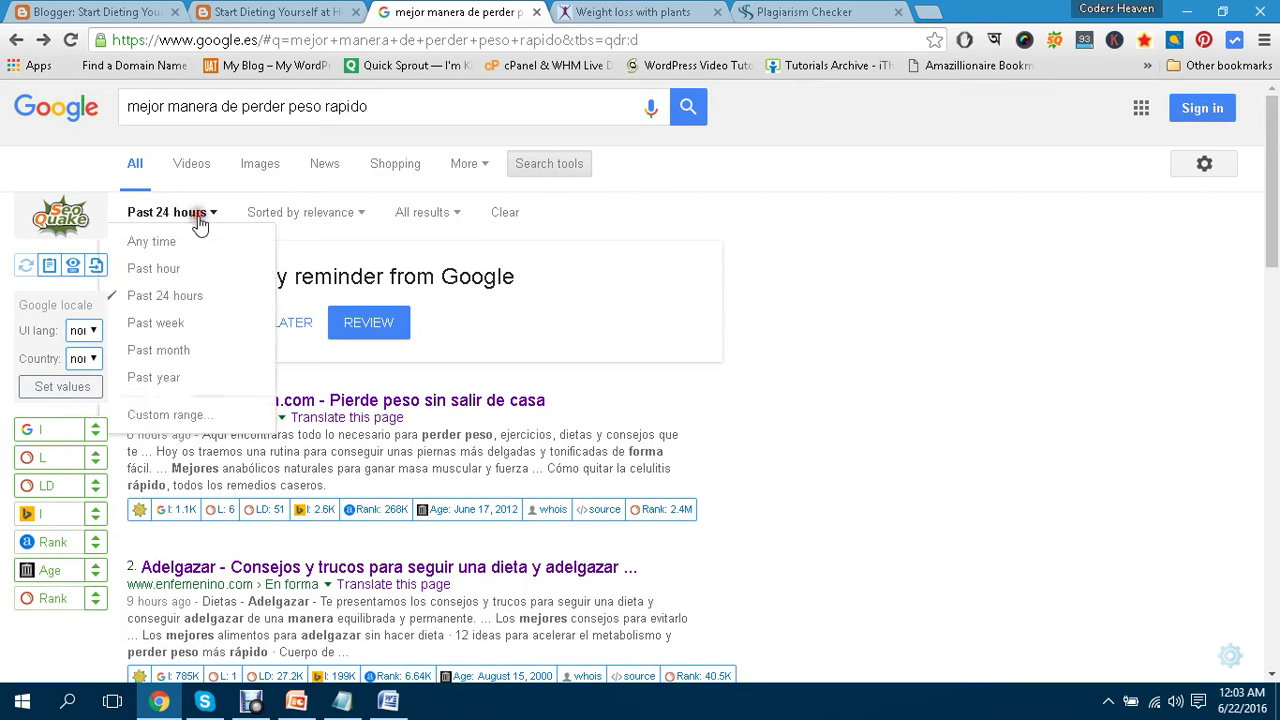
click(673, 262)
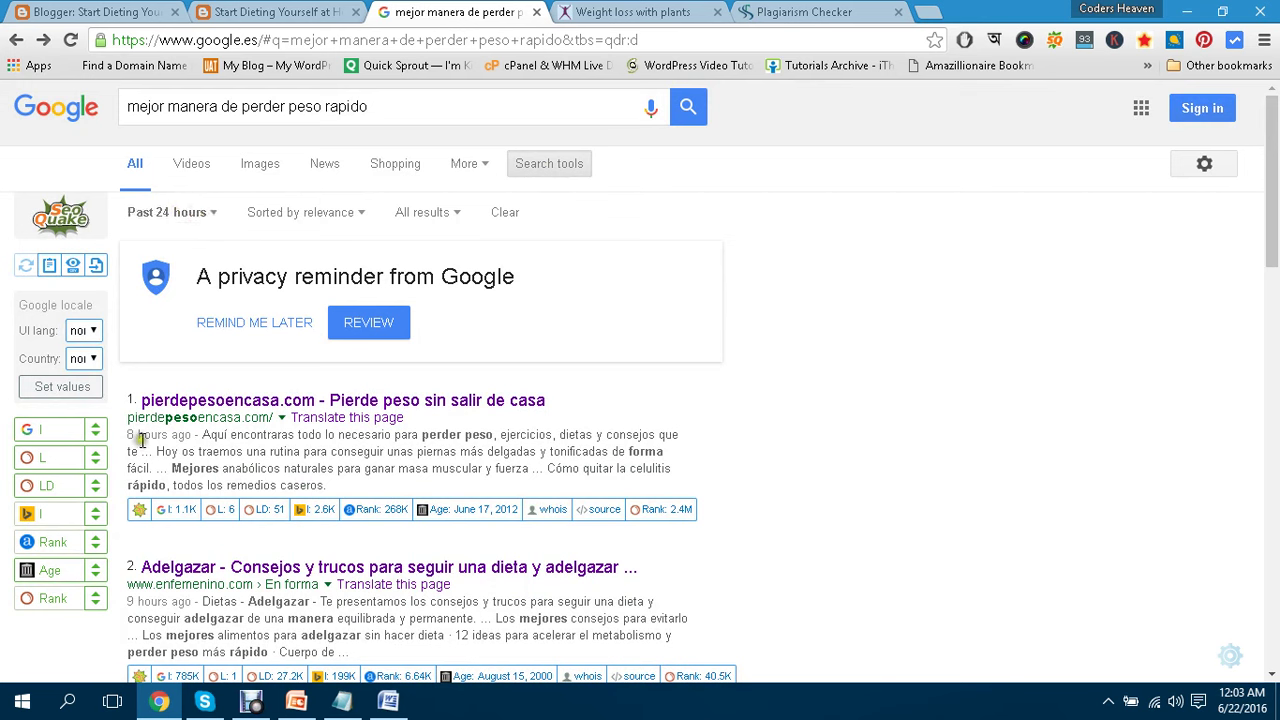
drag(129, 438, 190, 438)
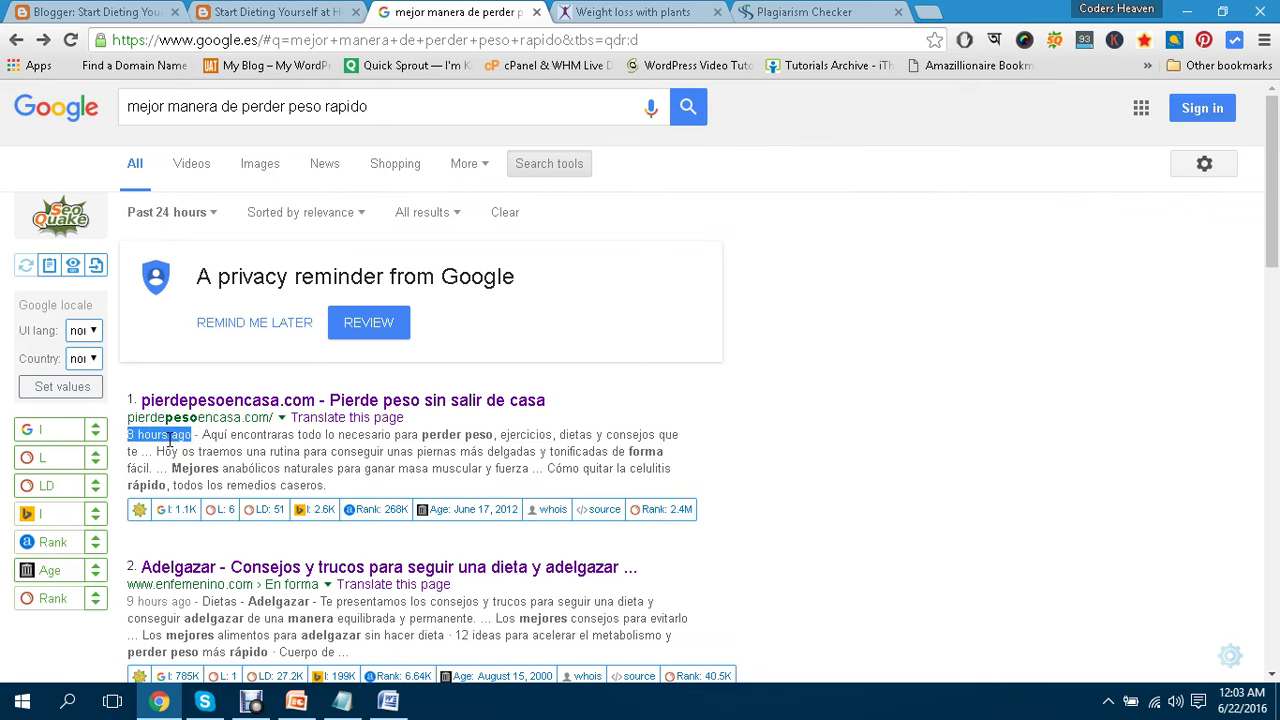
click(891, 364)
scroll(895, 368, down, 2)
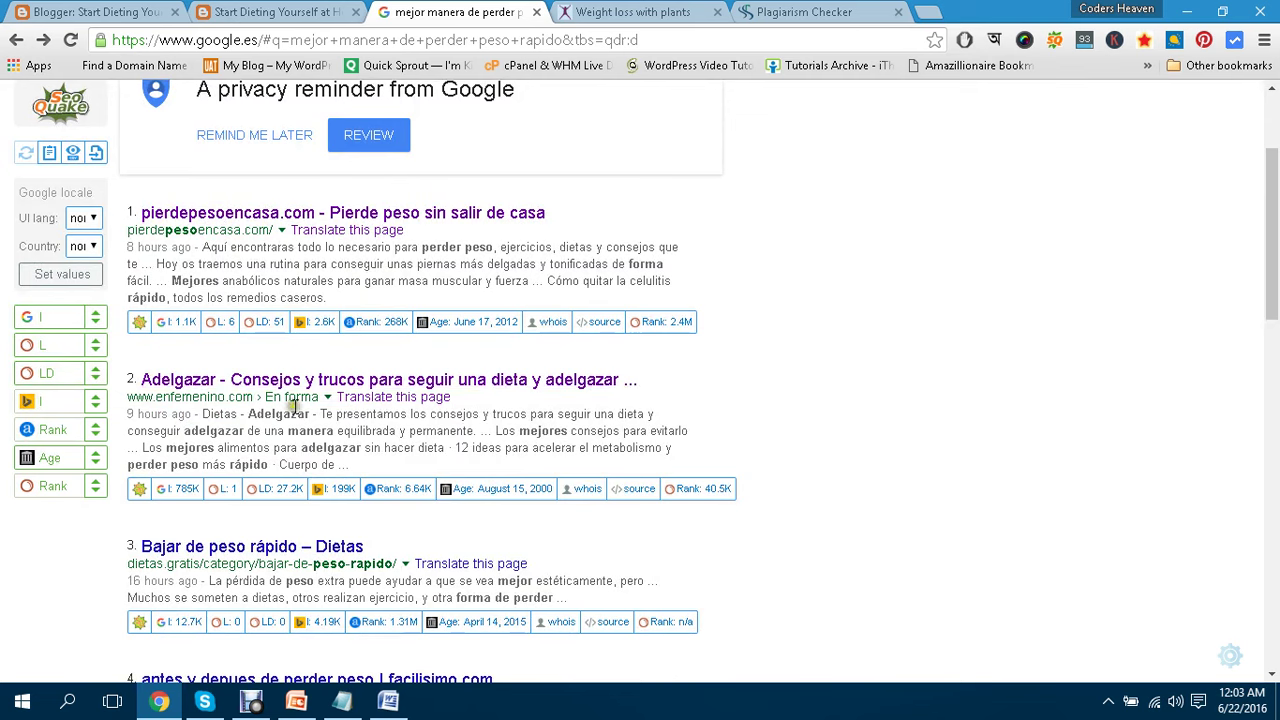
scroll(917, 337, down, 2)
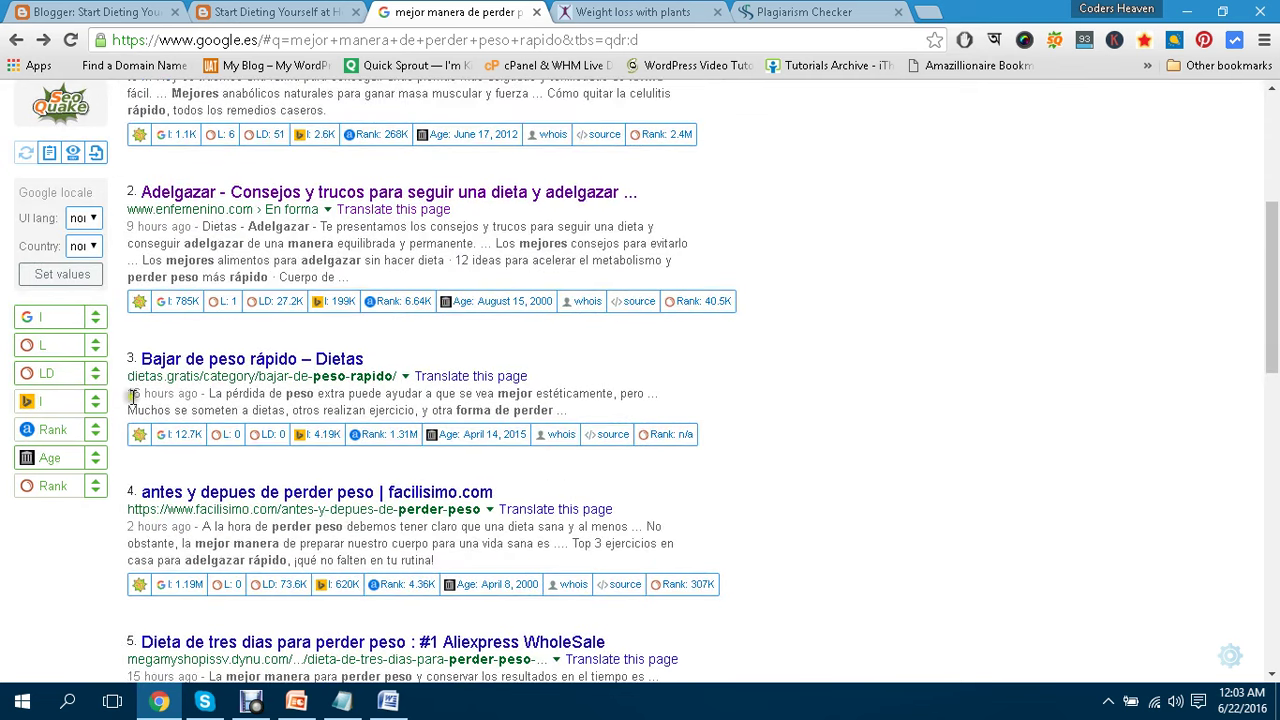
scroll(468, 393, down, 1)
scroll(316, 430, down, 2)
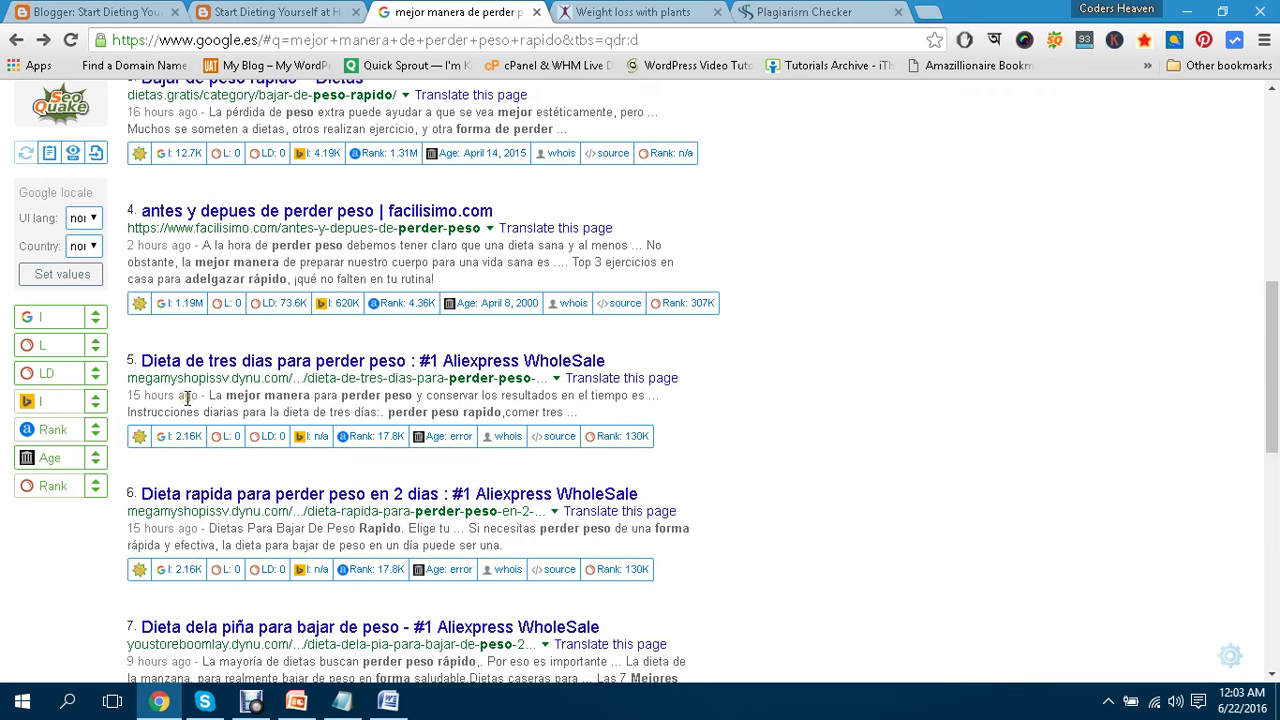
scroll(185, 400, down, 1)
scroll(578, 416, down, 2)
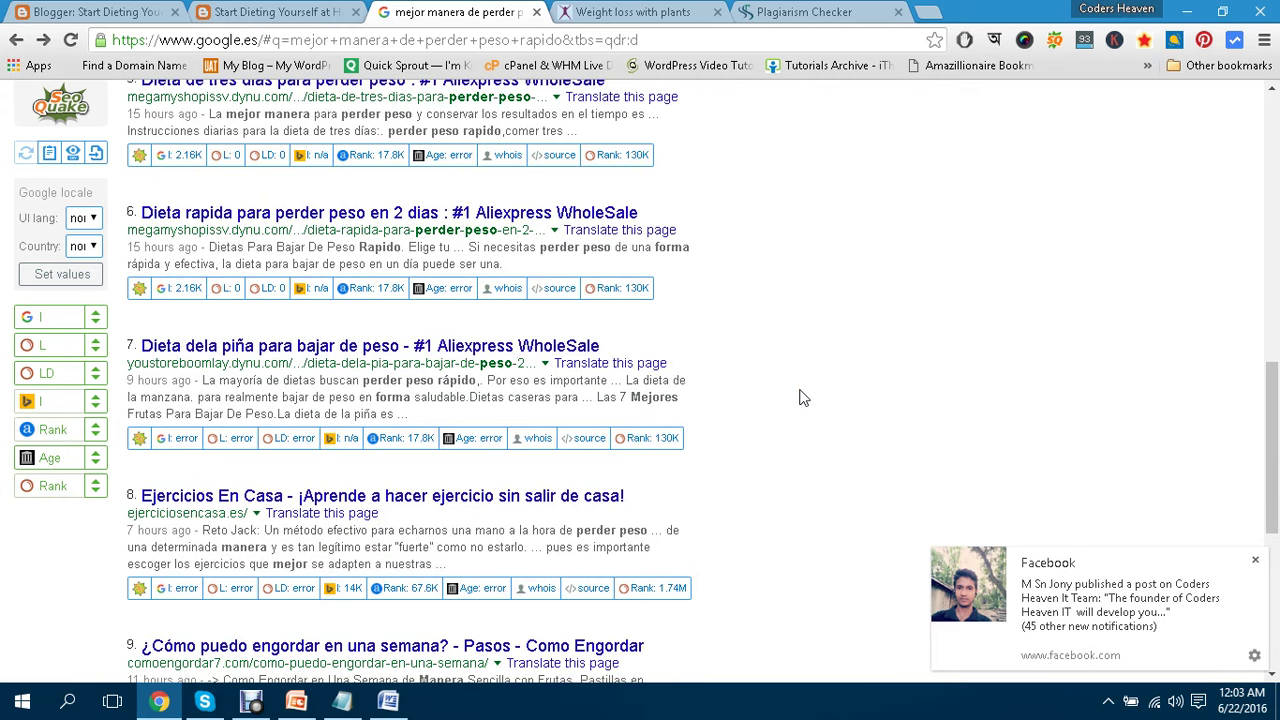
scroll(800, 398, up, 10)
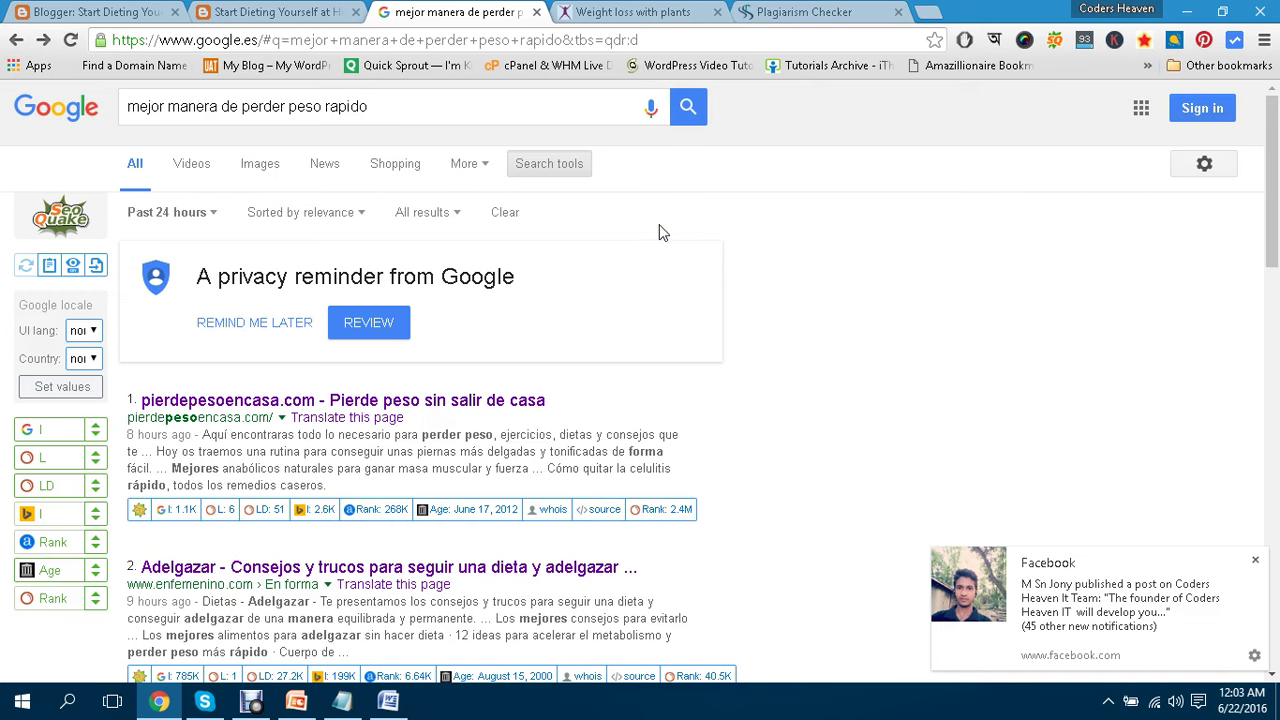
click(812, 10)
click(468, 12)
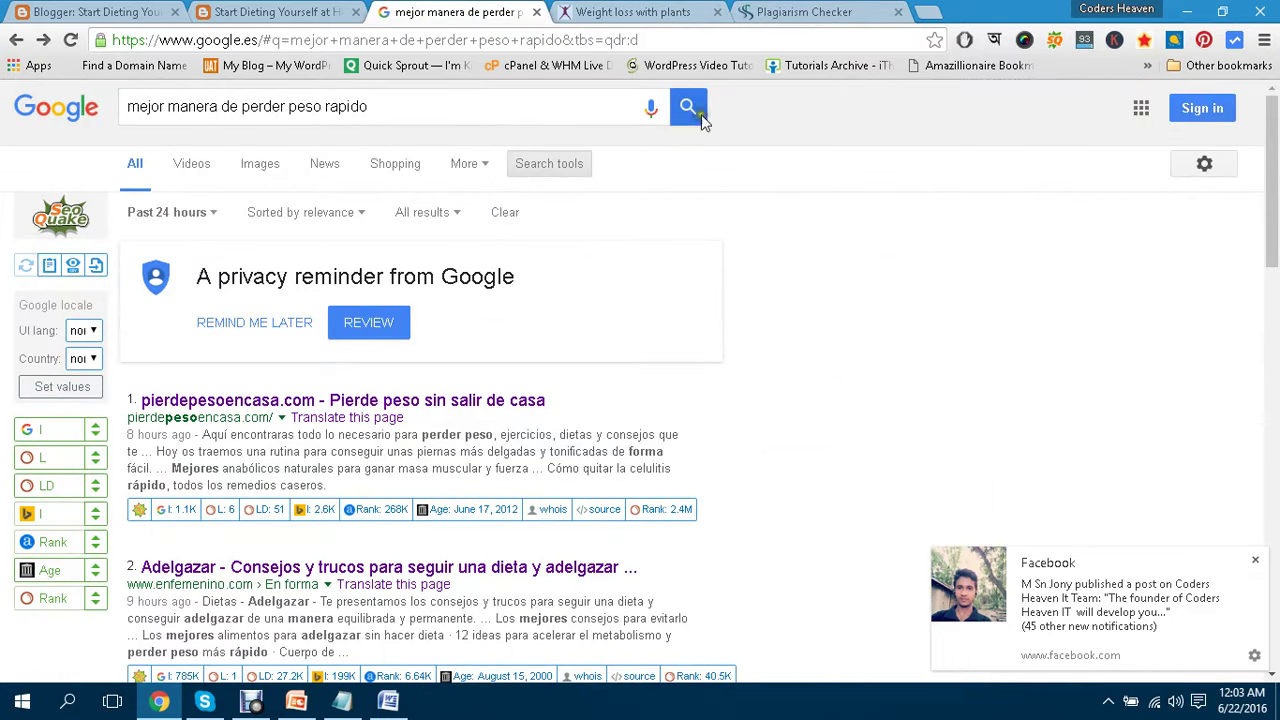
Return to the plagiarism checker page and run the check on the pasted article.
click(766, 11)
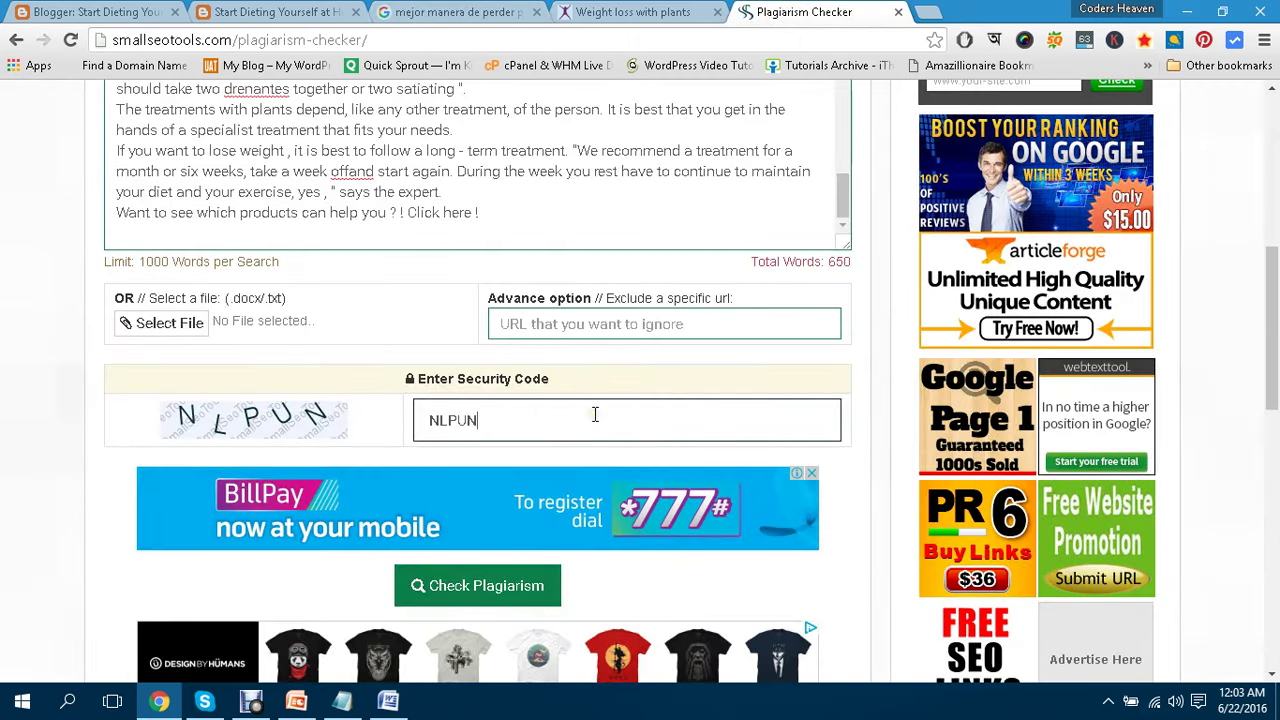
scroll(595, 415, down, 2)
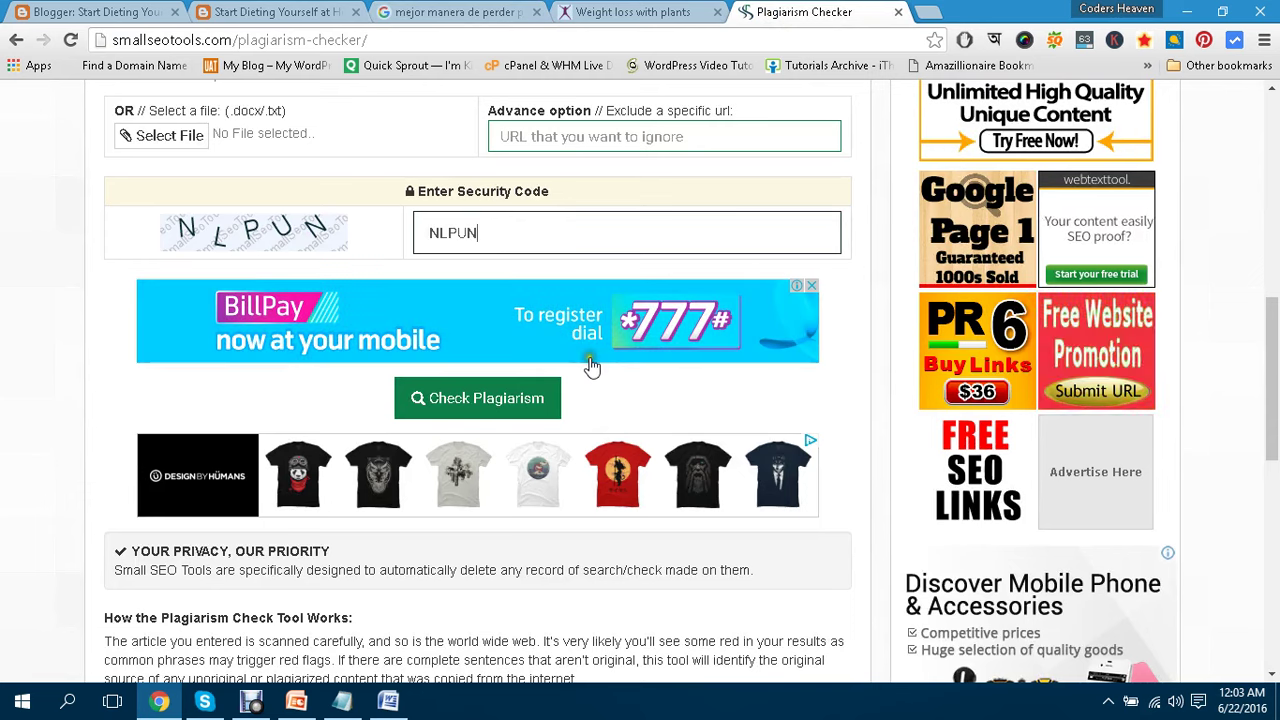
scroll(588, 366, down, 1)
click(493, 308)
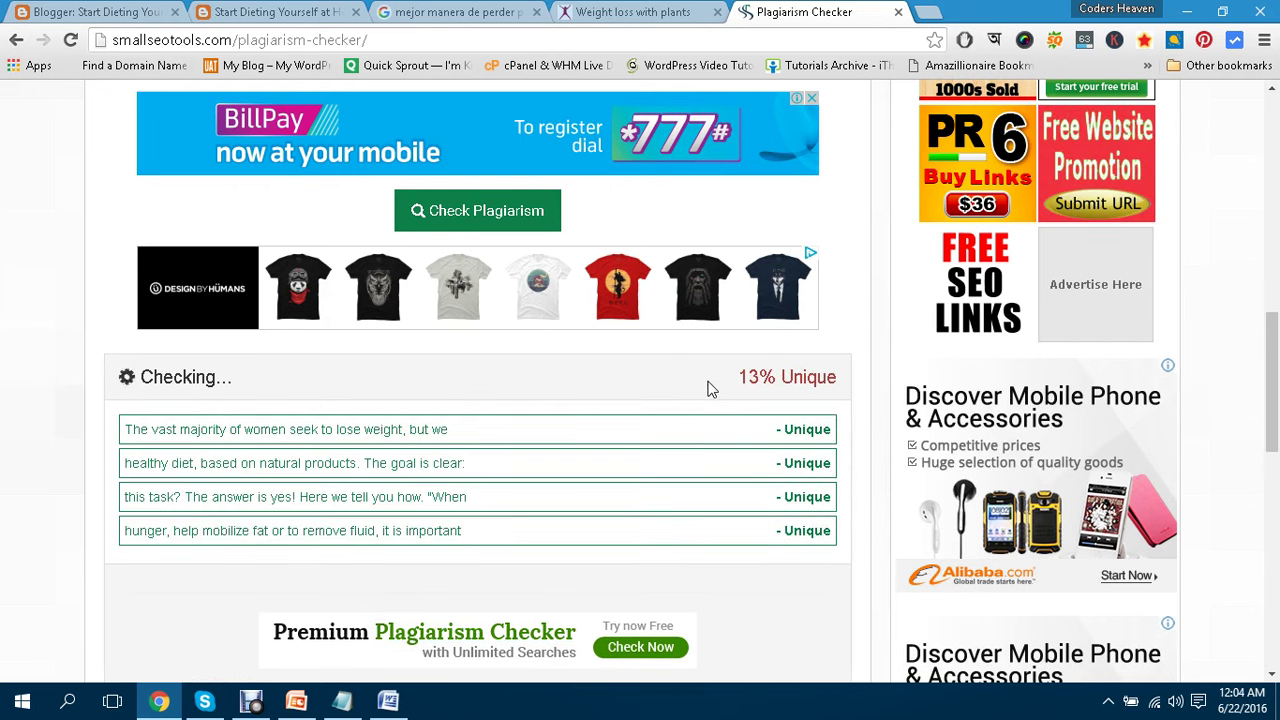
Examine the plagiarism check's progress, its uniqueness score and which sentences are marked unique or plagiarized.
scroll(707, 388, down, 1)
scroll(707, 388, down, 1)
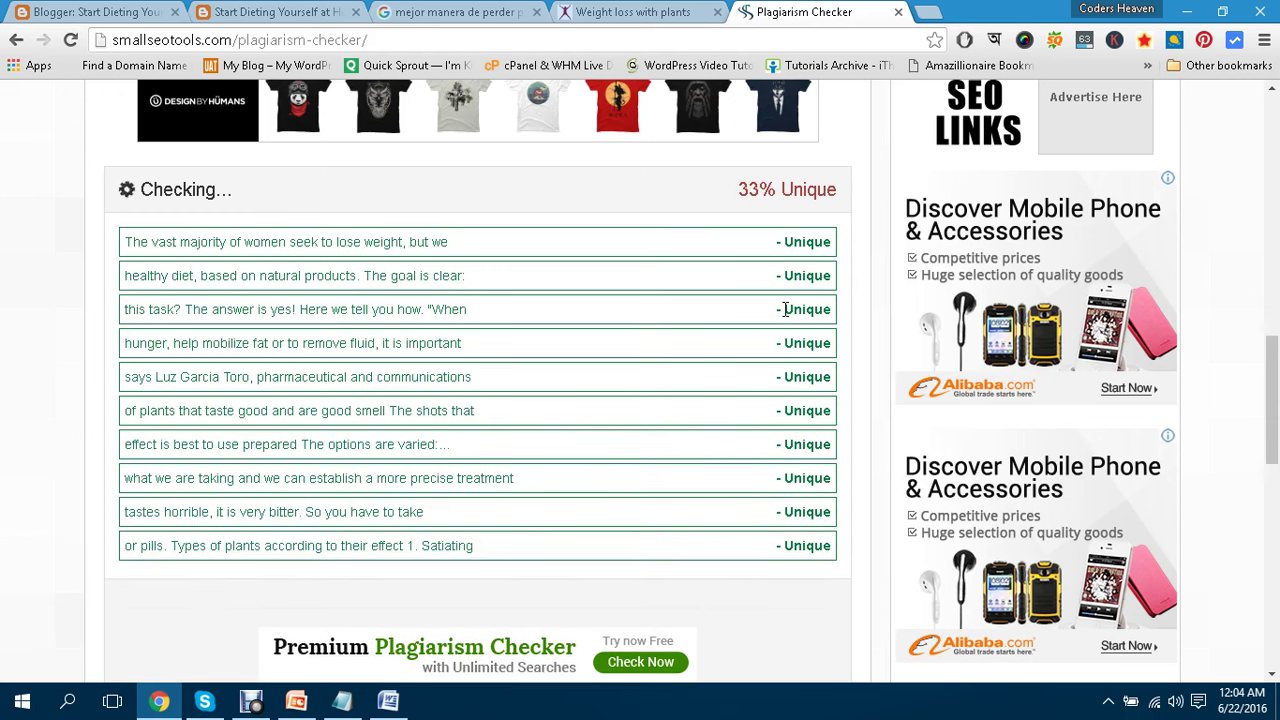
scroll(785, 309, up, 1)
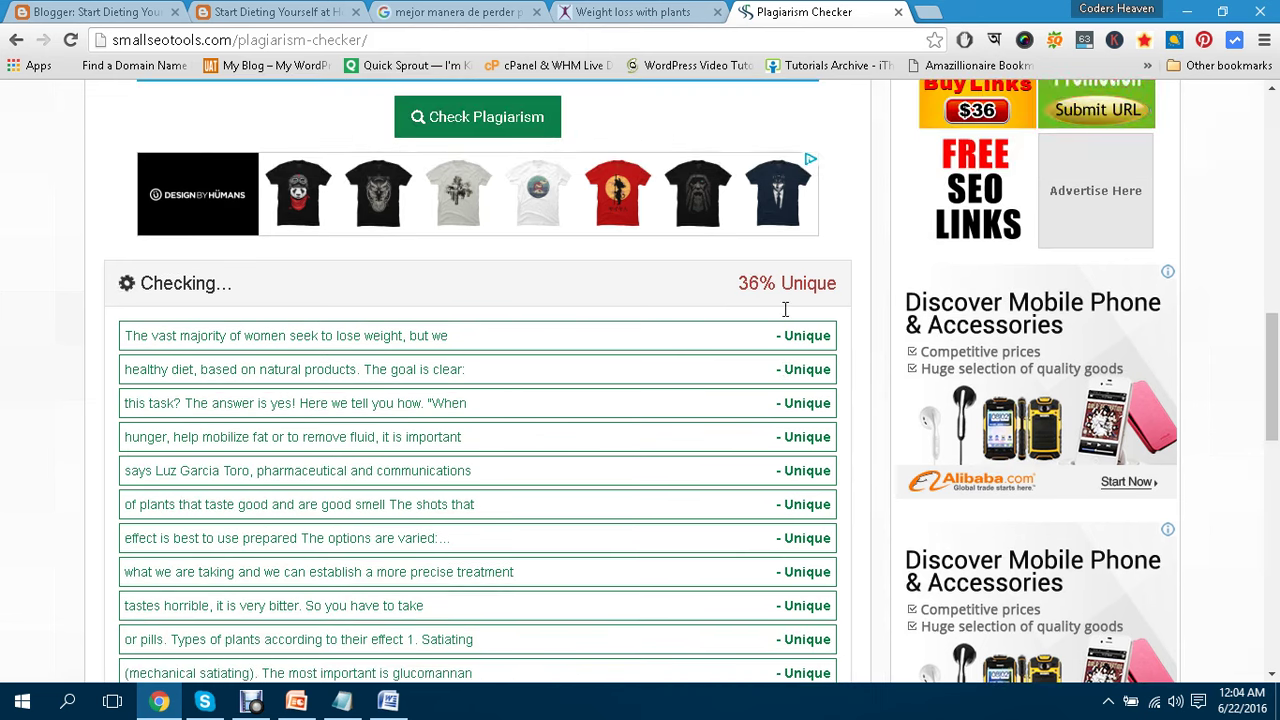
scroll(785, 309, down, 1)
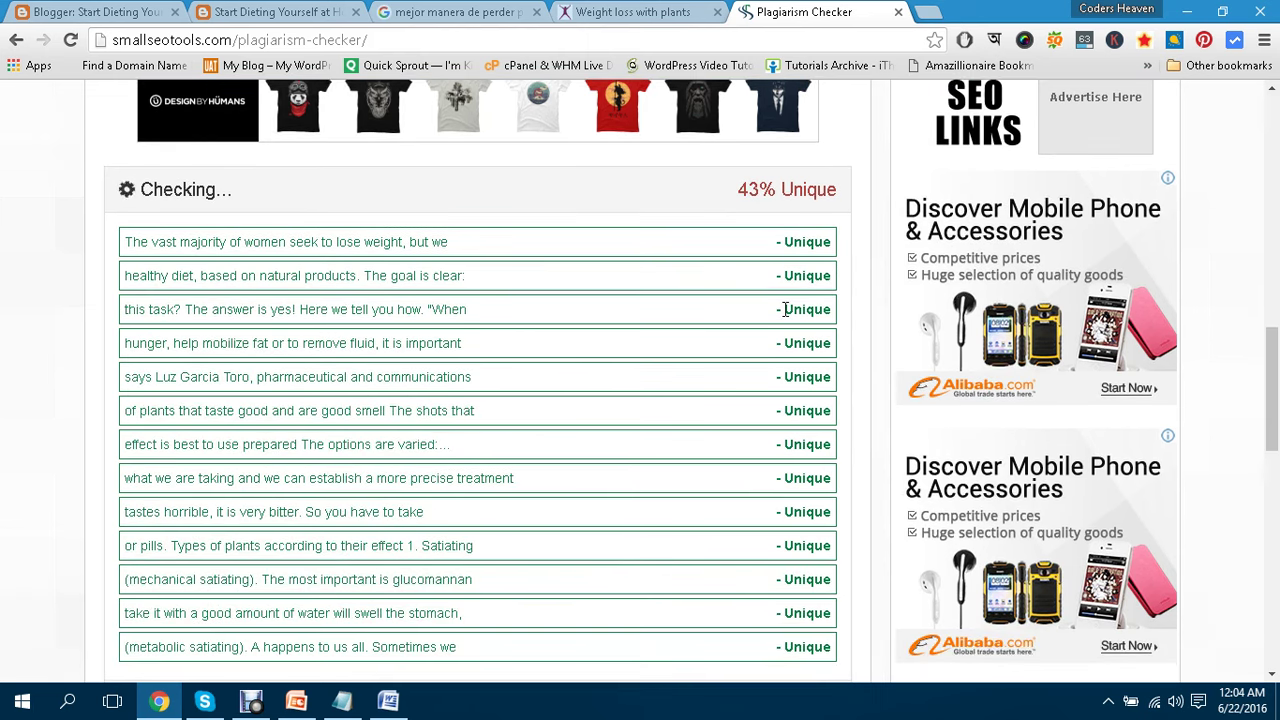
scroll(785, 309, down, 2)
scroll(785, 309, up, 2)
scroll(785, 309, down, 1)
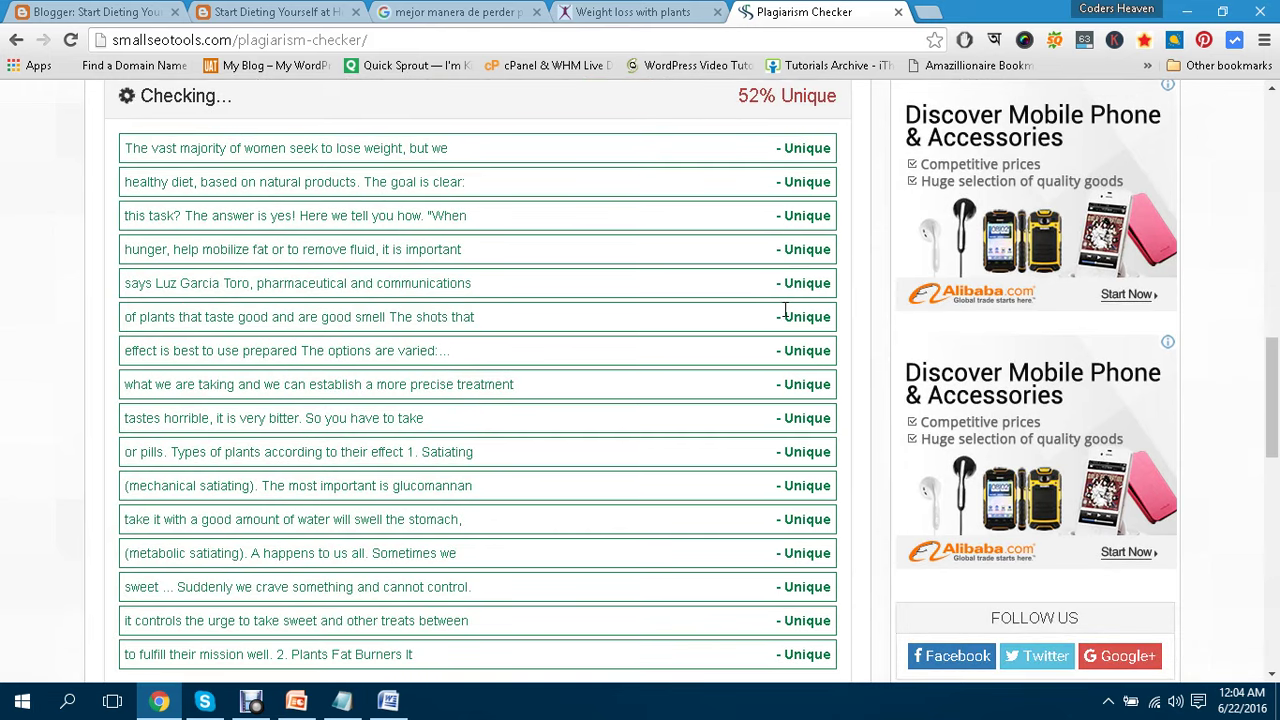
scroll(785, 309, down, 5)
scroll(800, 350, up, 8)
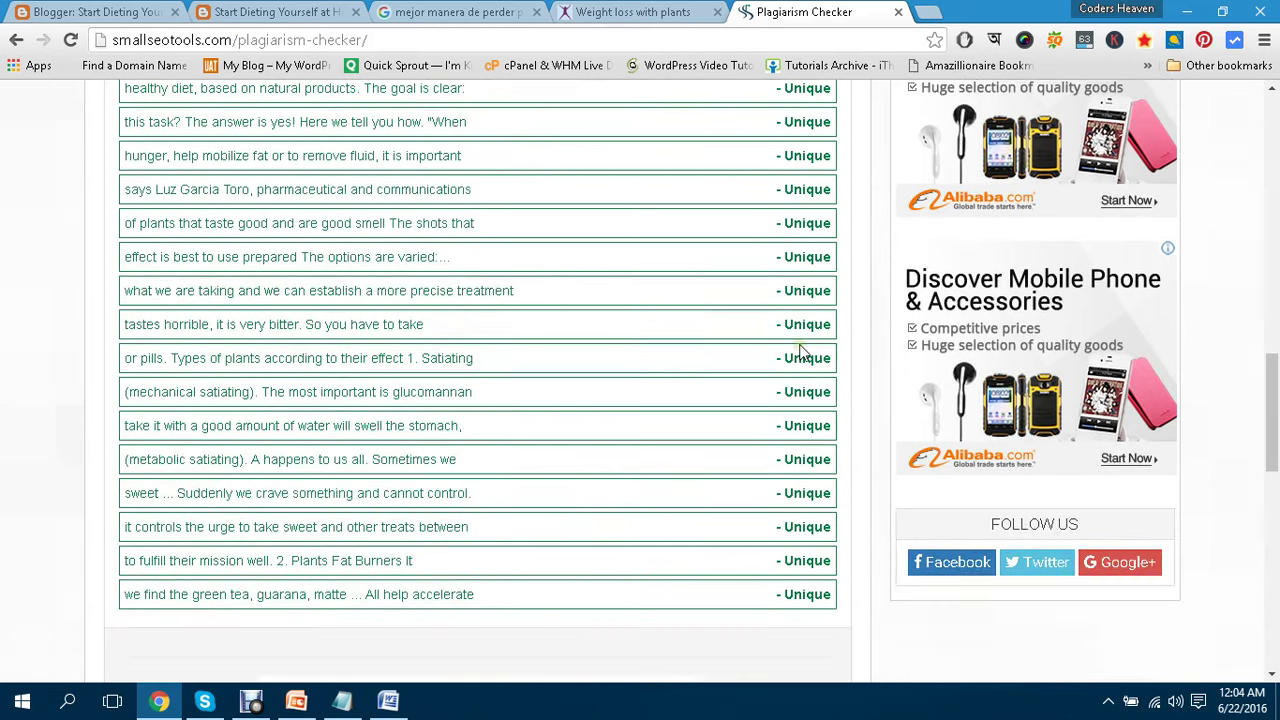
scroll(803, 351, down, 3)
scroll(803, 351, down, 5)
scroll(803, 351, up, 11)
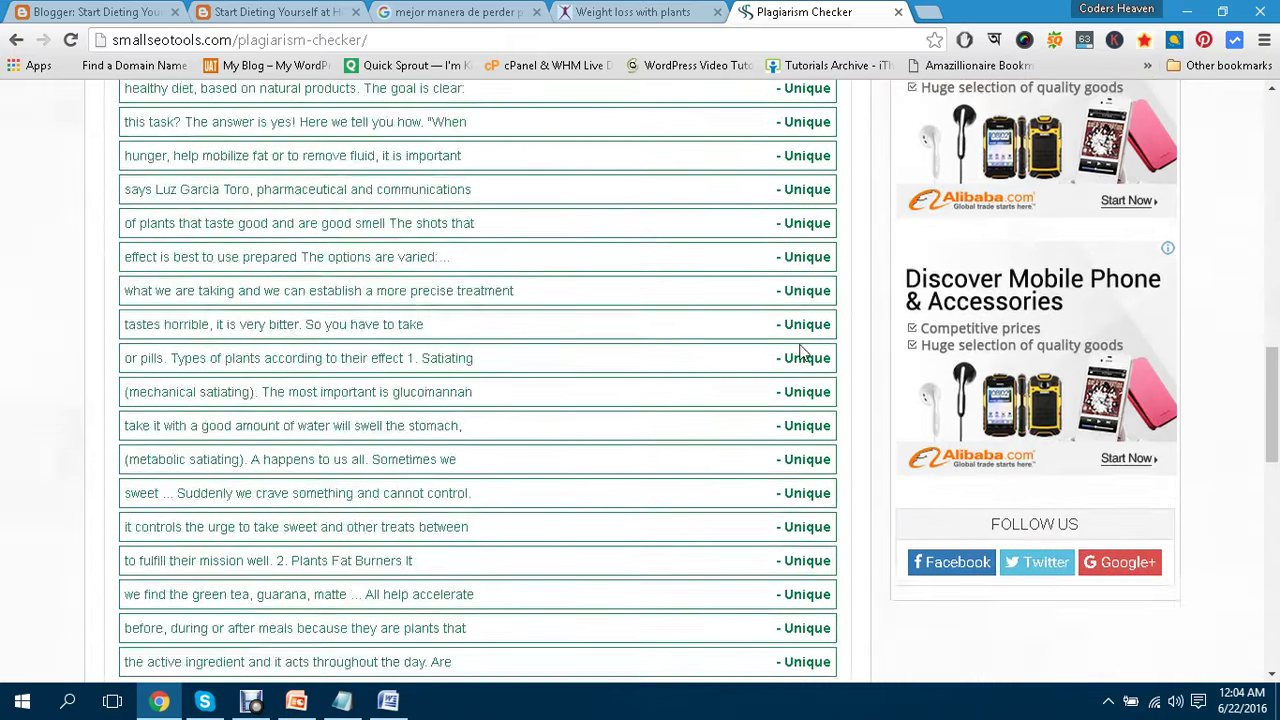
scroll(799, 352, up, 4)
scroll(800, 352, down, 10)
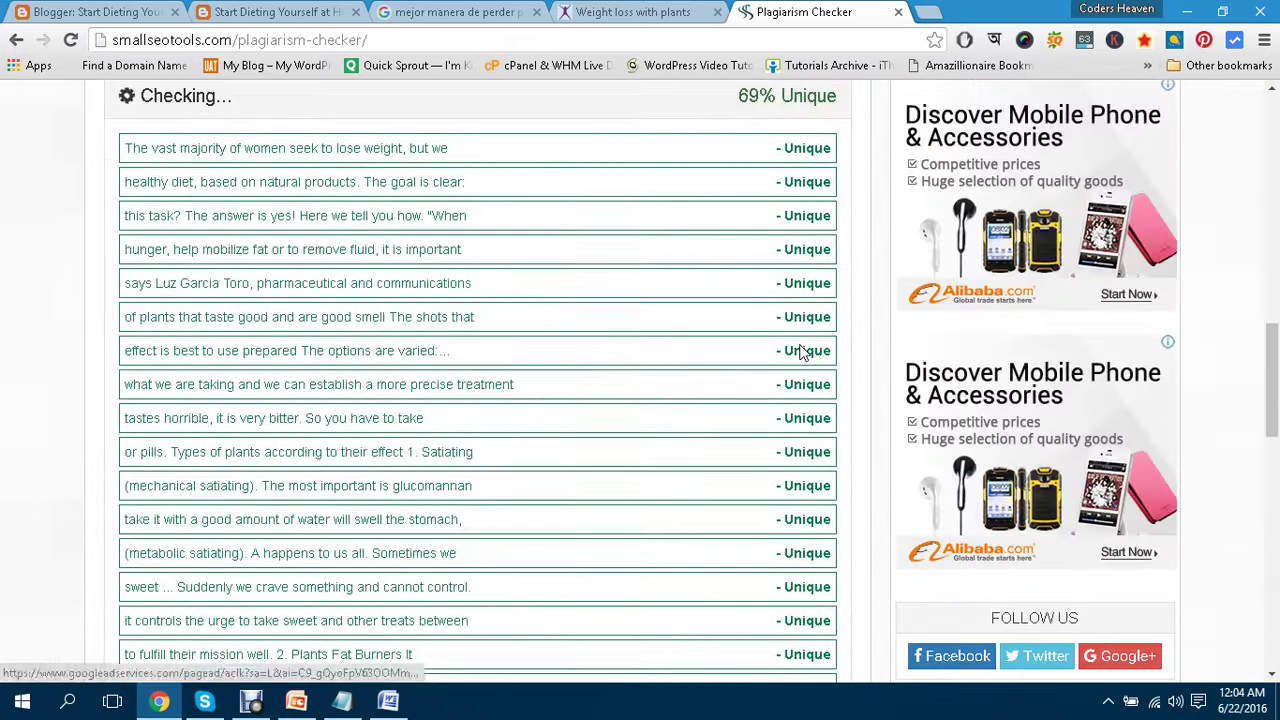
scroll(800, 352, up, 2)
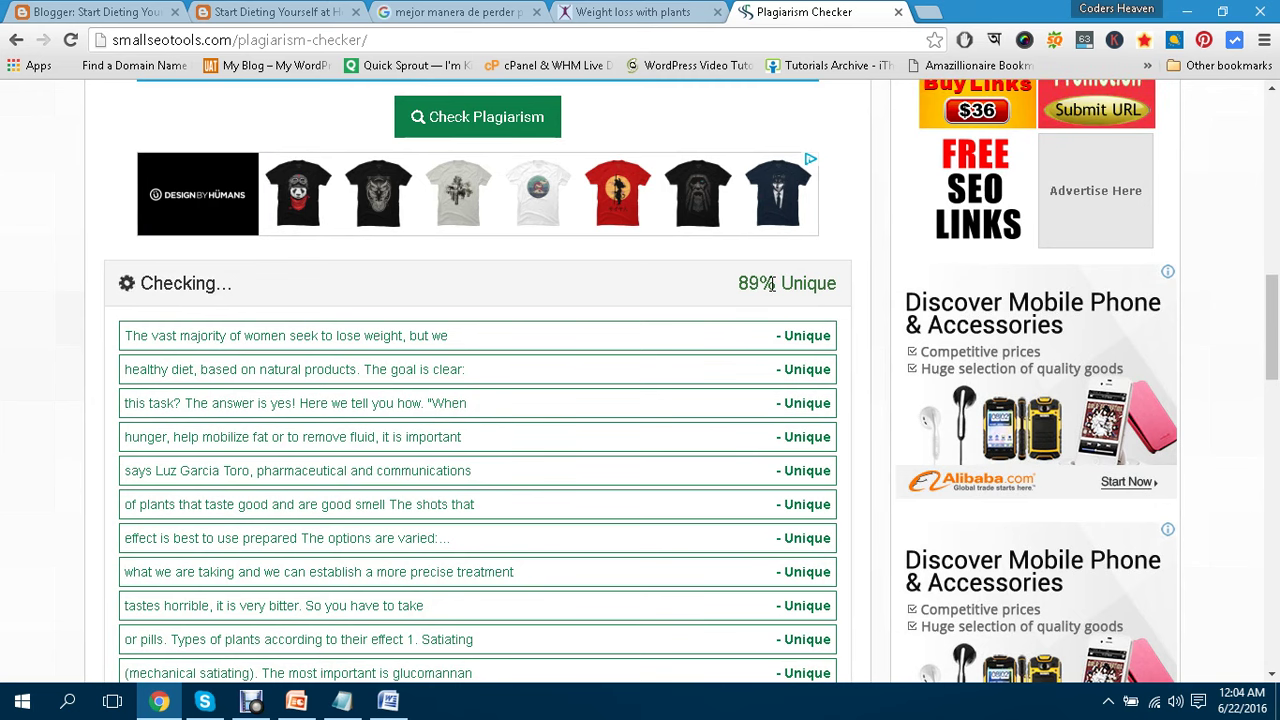
scroll(771, 284, down, 10)
scroll(771, 284, up, 4)
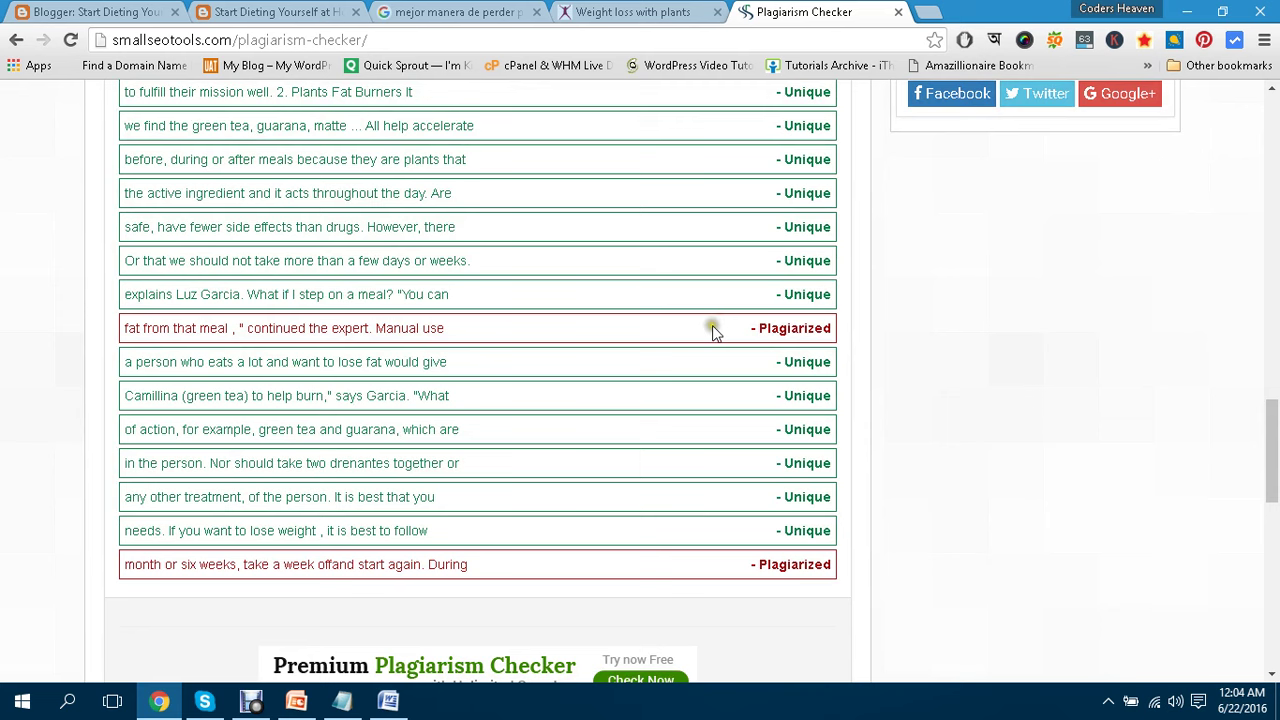
scroll(775, 541, up, 10)
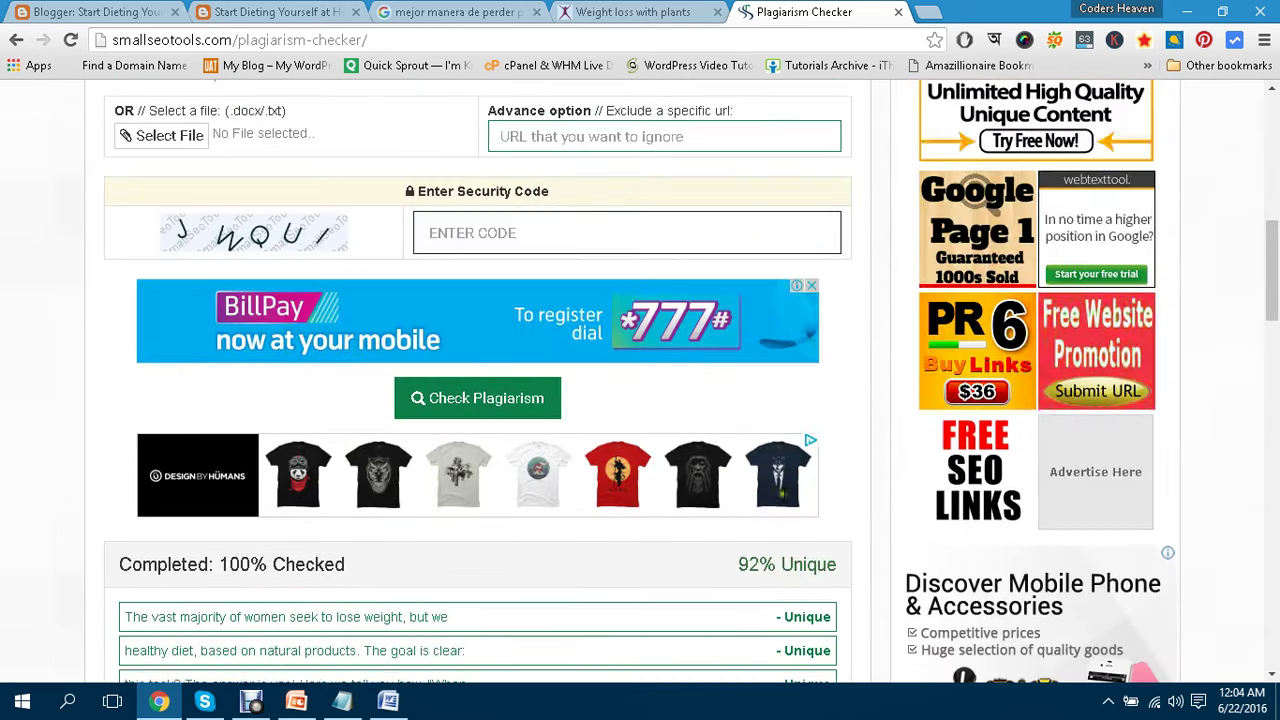
Select and copy the entire article text from the plagiarism checker's input box.
scroll(540, 455, up, 5)
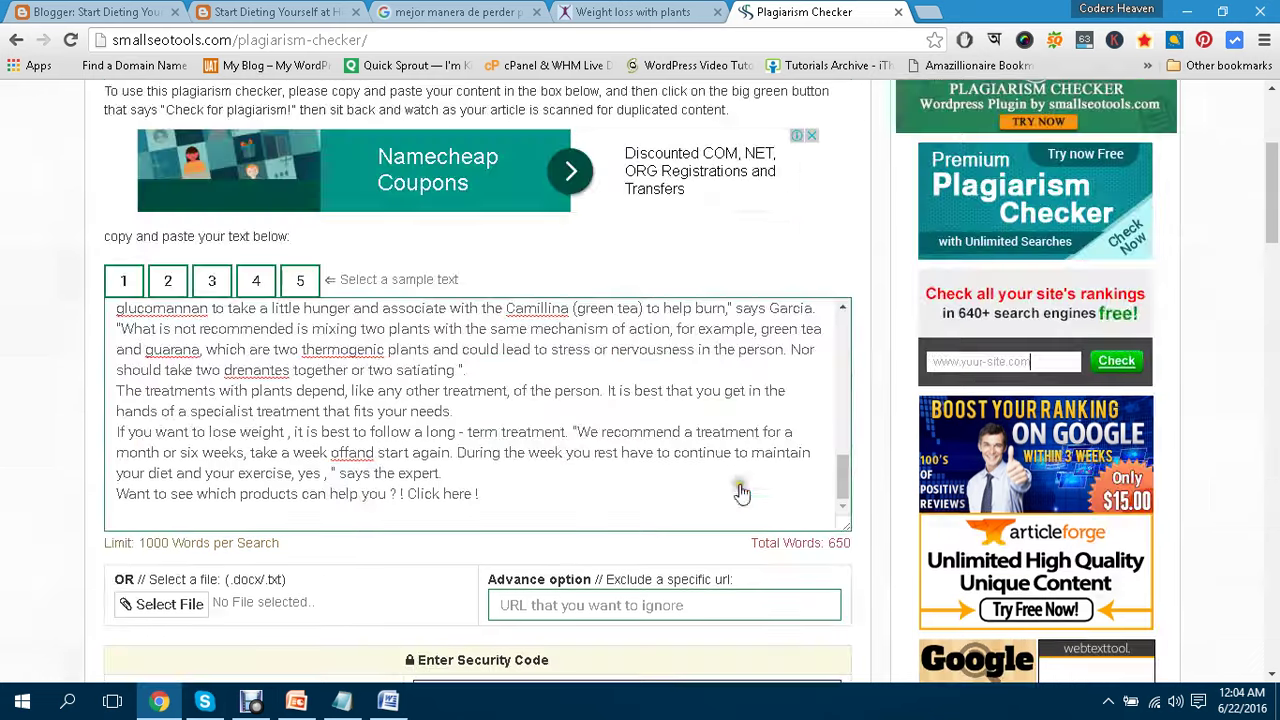
key(ctrl+a)
click(505, 493)
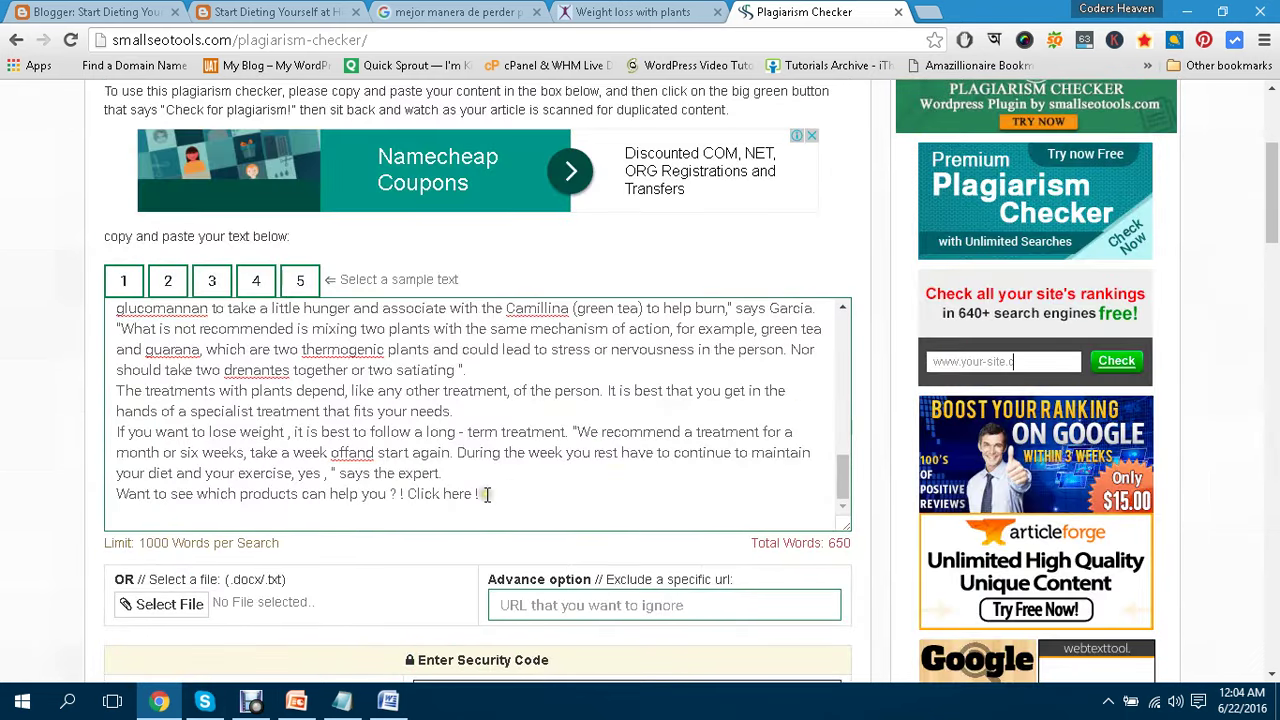
key(ctrl+a)
right_click(420, 407)
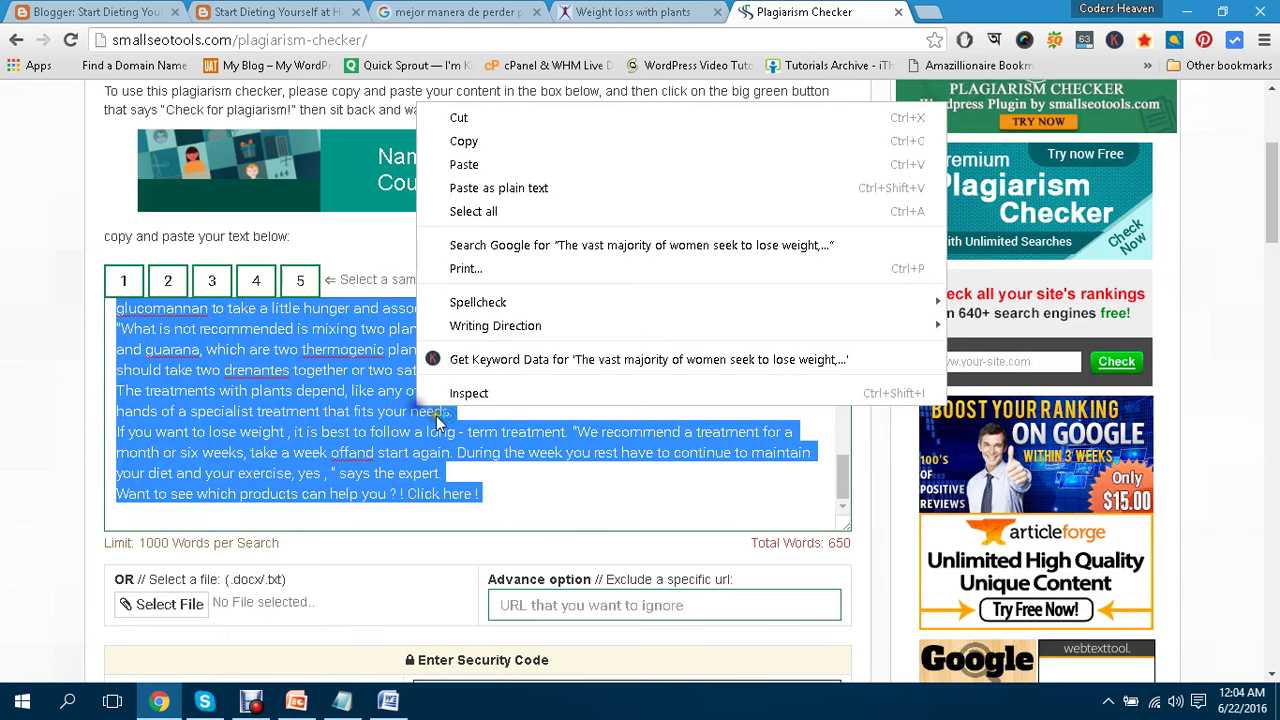
click(480, 141)
Paste the copied article into the body of the empty Start Dieting Yourself at Home post in Blogger.
click(120, 12)
click(445, 327)
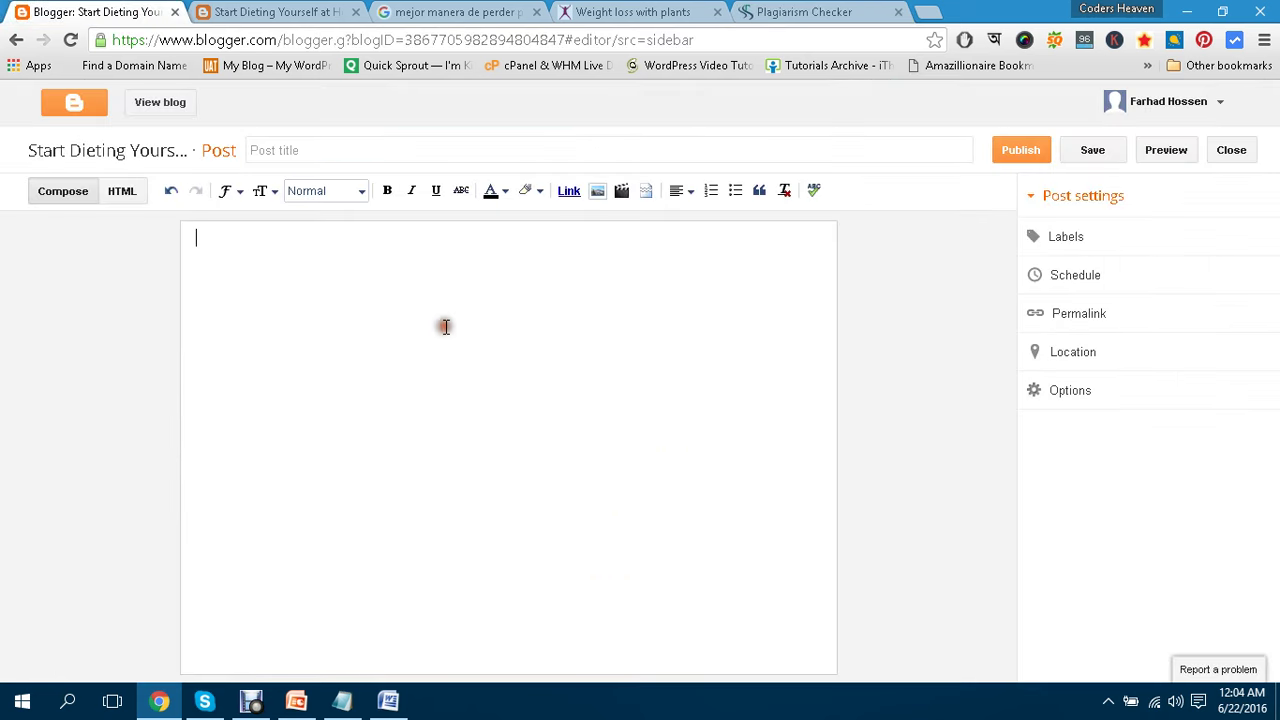
key(ctrl+v)
scroll(545, 397, up, 10)
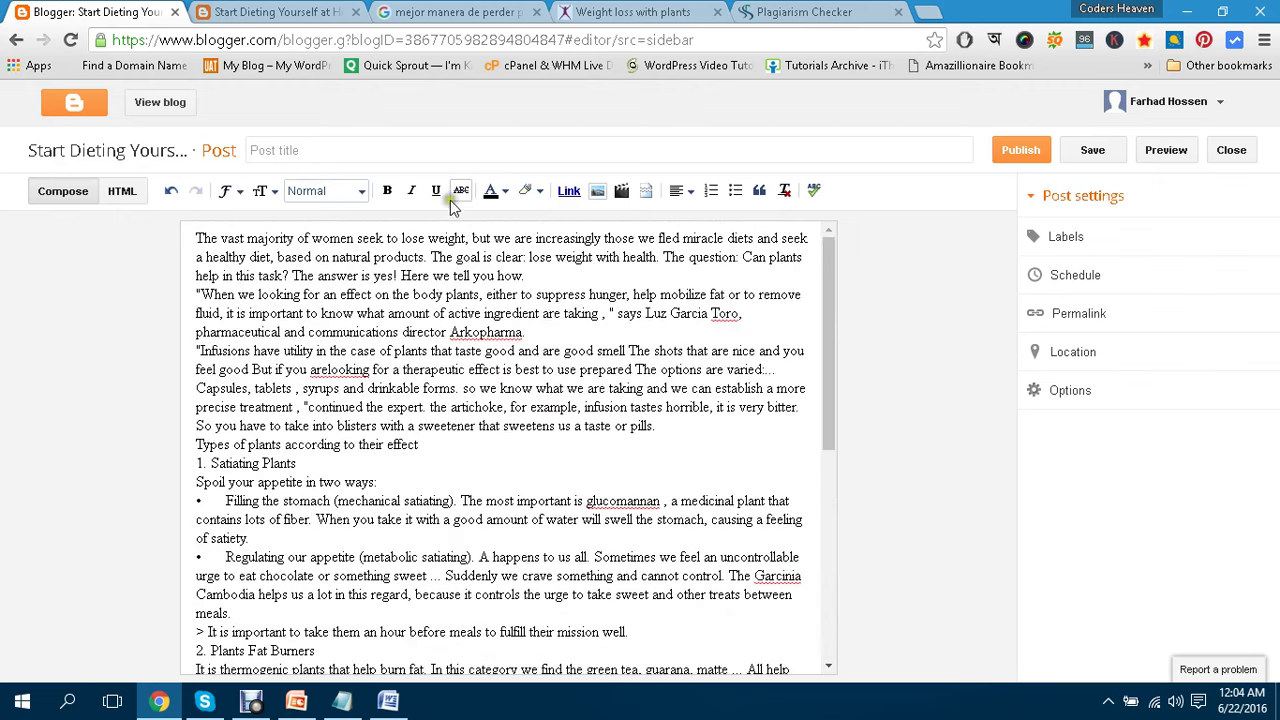
Copy the headline of the source Weight loss with plants article and paste it as the title of the Blogger post.
click(638, 11)
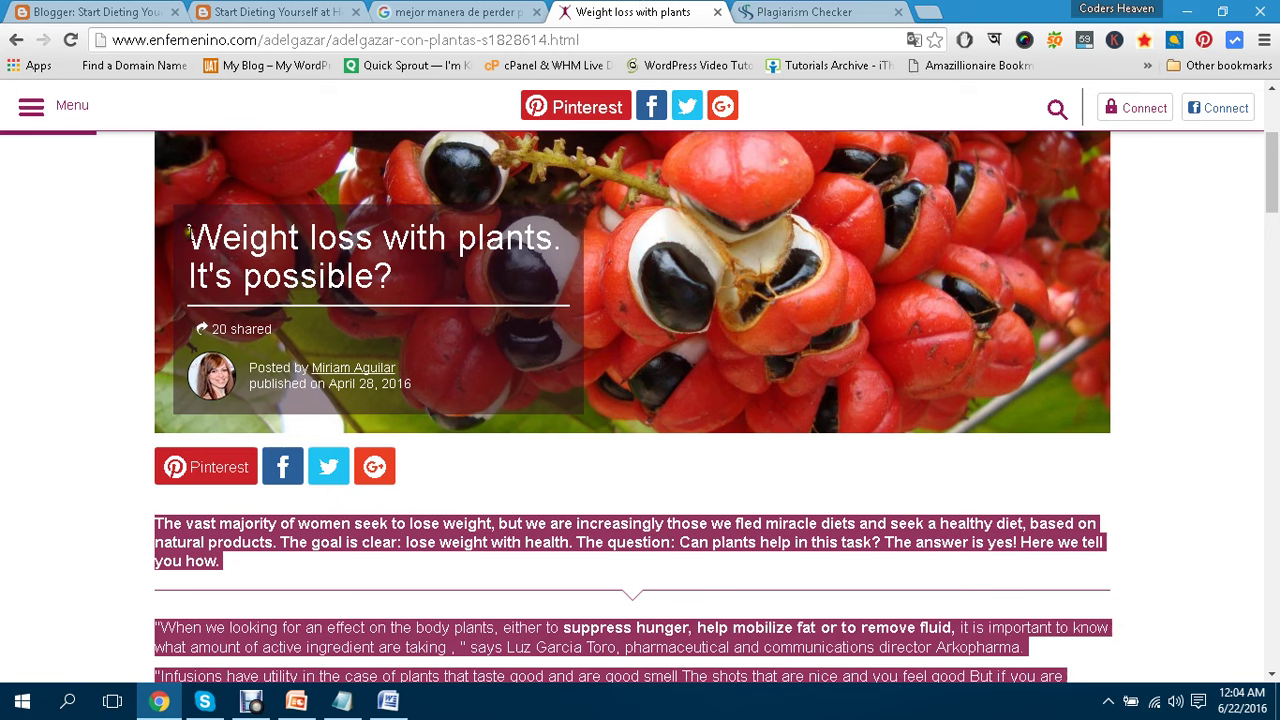
drag(188, 232, 411, 290)
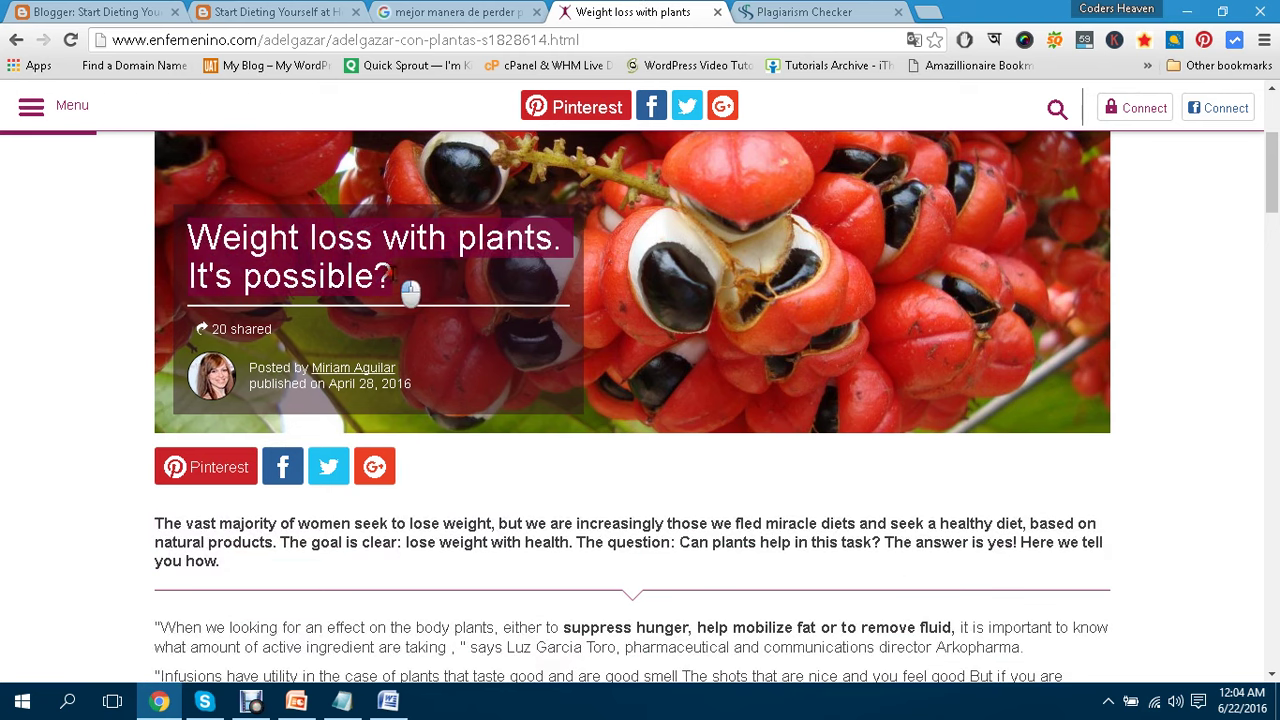
mouse_move(411, 290)
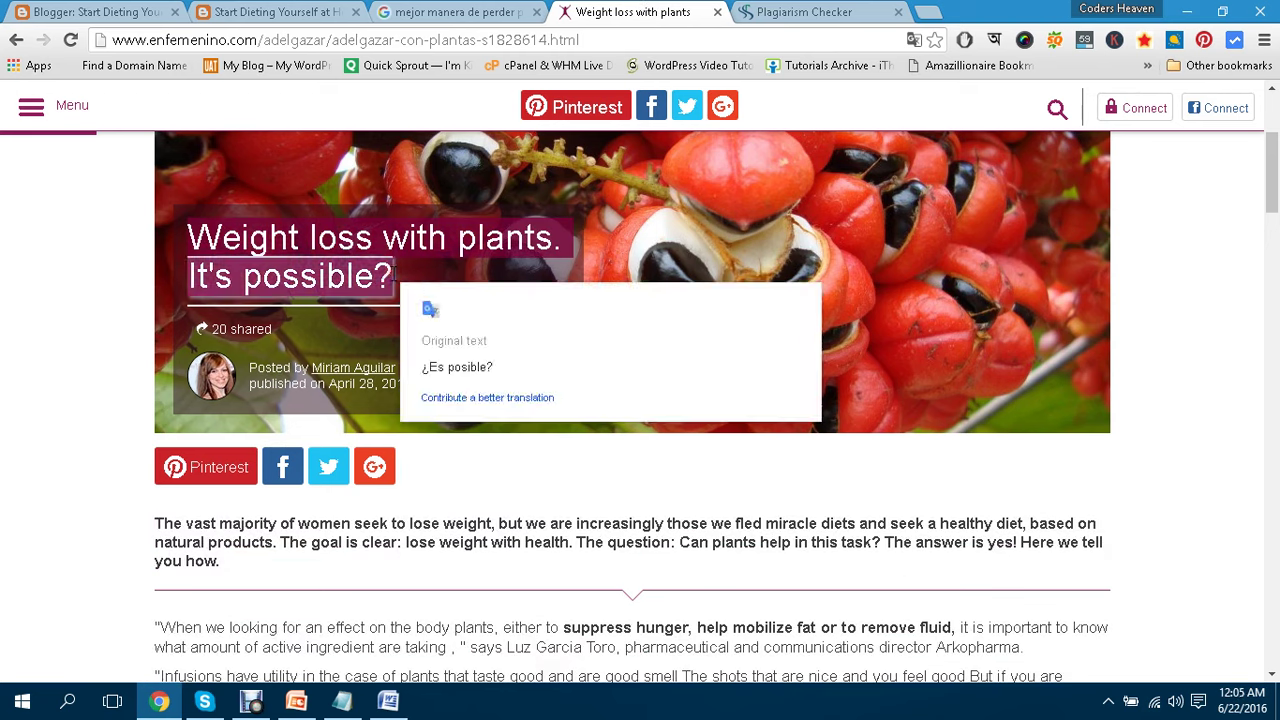
click(283, 11)
click(165, 10)
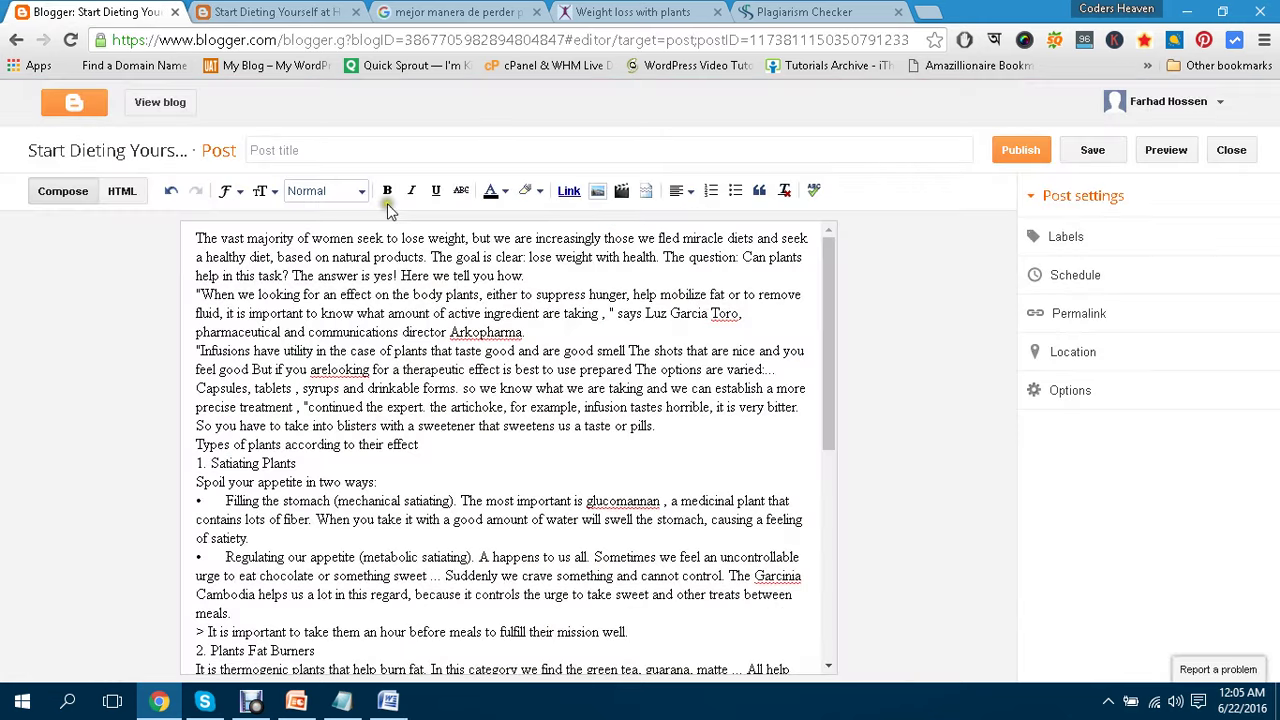
click(418, 145)
key(ctrl+v)
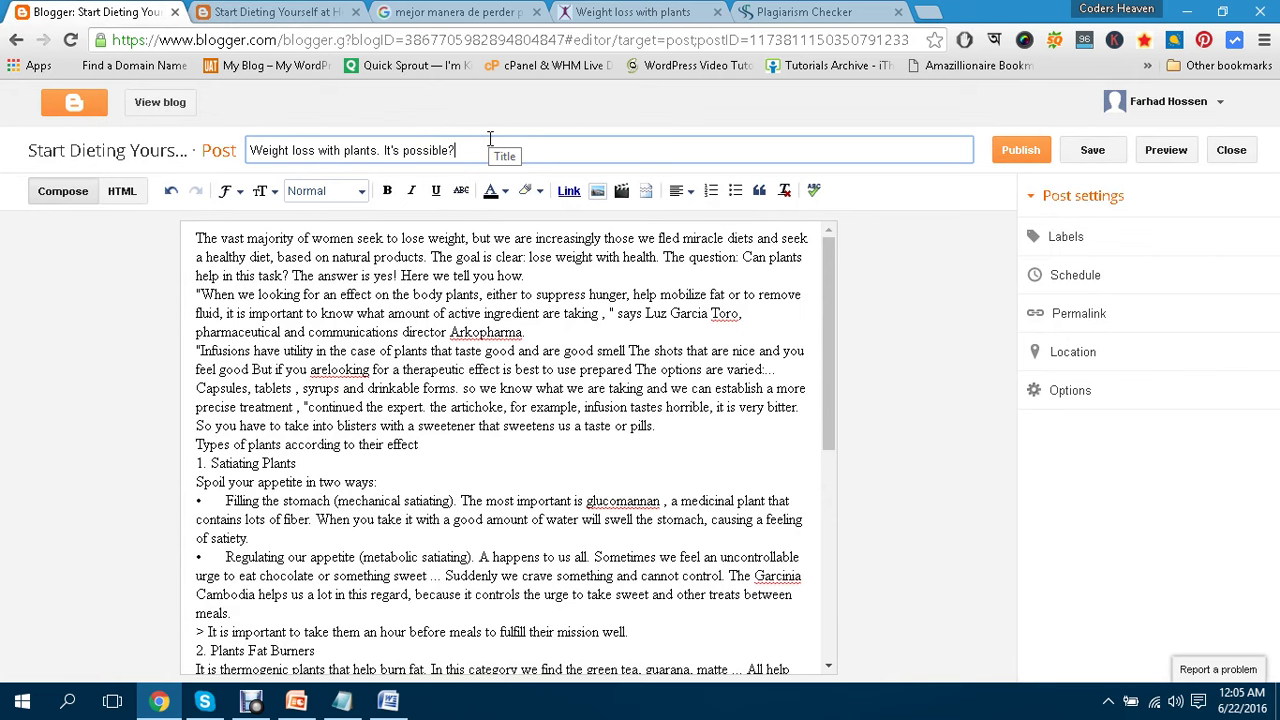
Check the pasted article through to its end, and publish the post.
drag(829, 282, 837, 531)
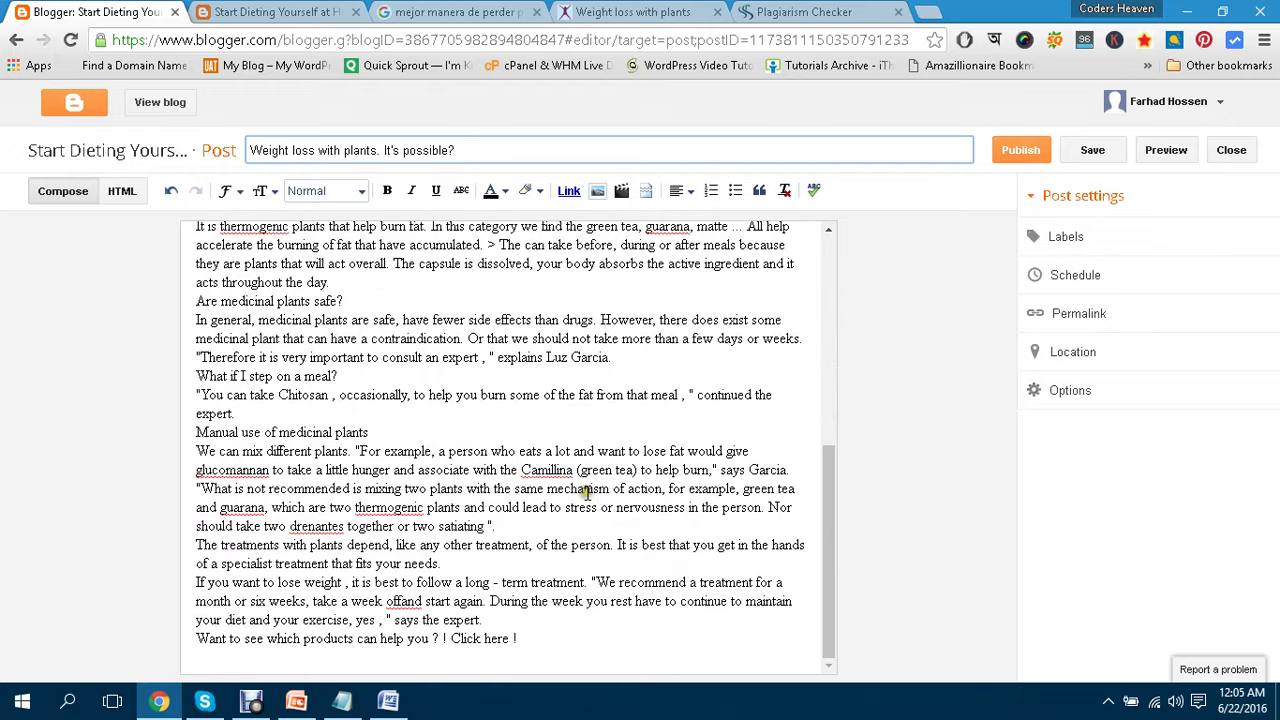
scroll(456, 509, up, 5)
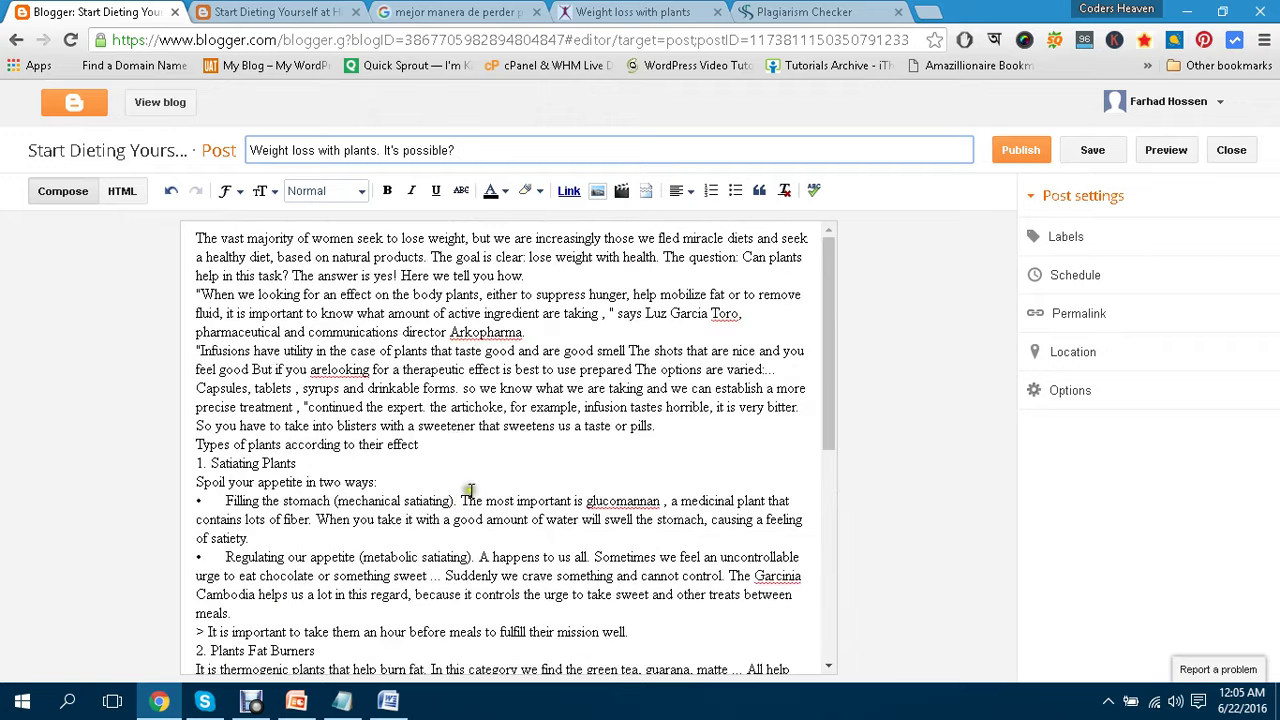
click(1019, 151)
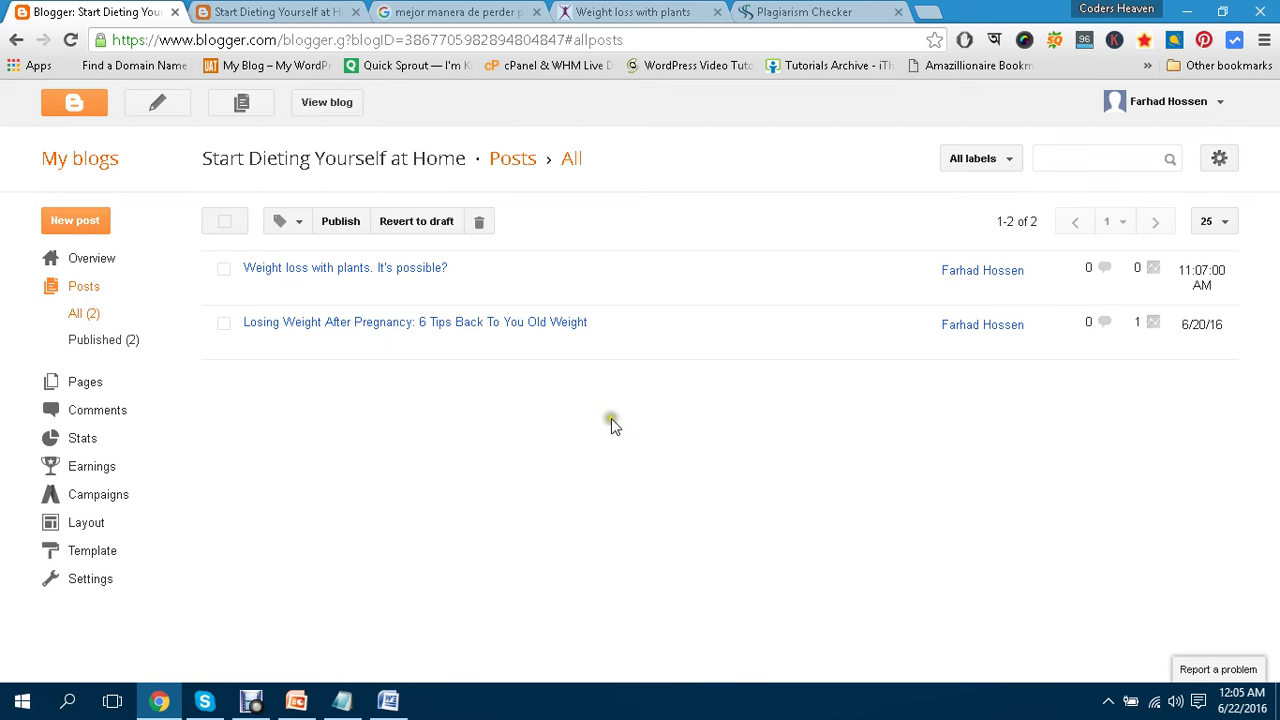
Reload the public home page of dietingathome.blogspot.com and examine its post list, sidebar and archive for the new article.
click(320, 12)
click(409, 44)
key(Return)
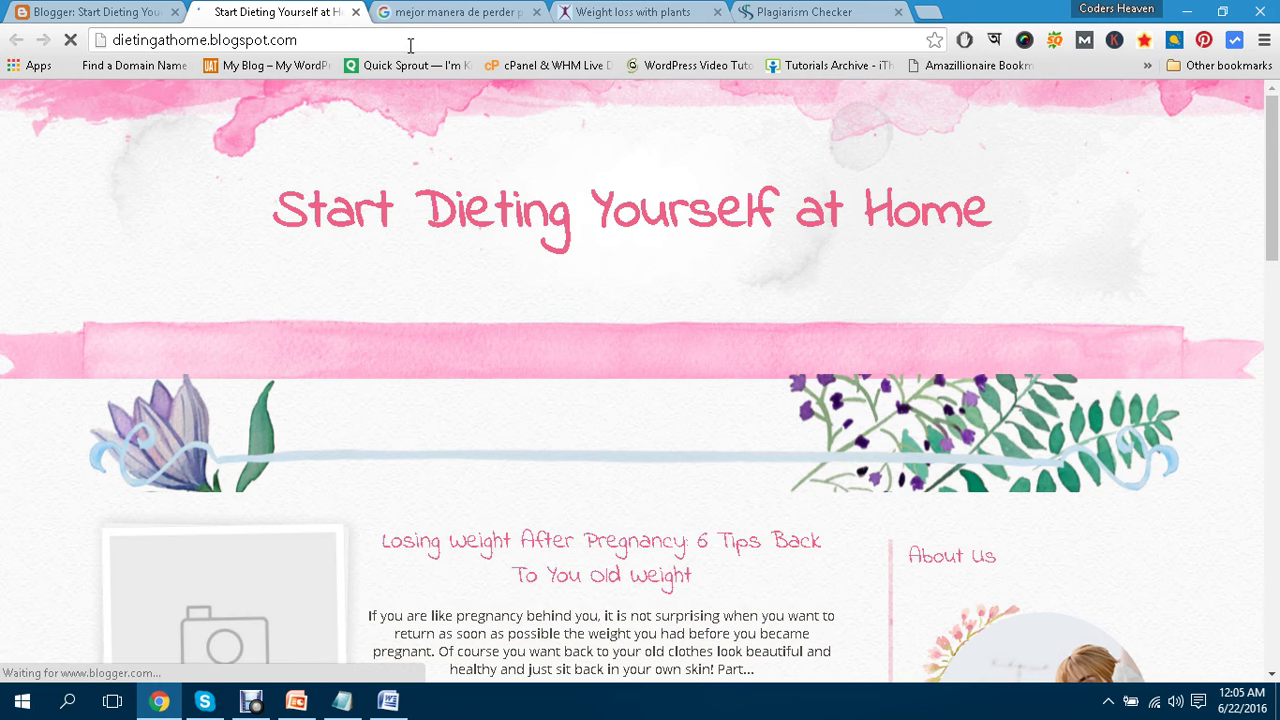
scroll(685, 215, down, 4)
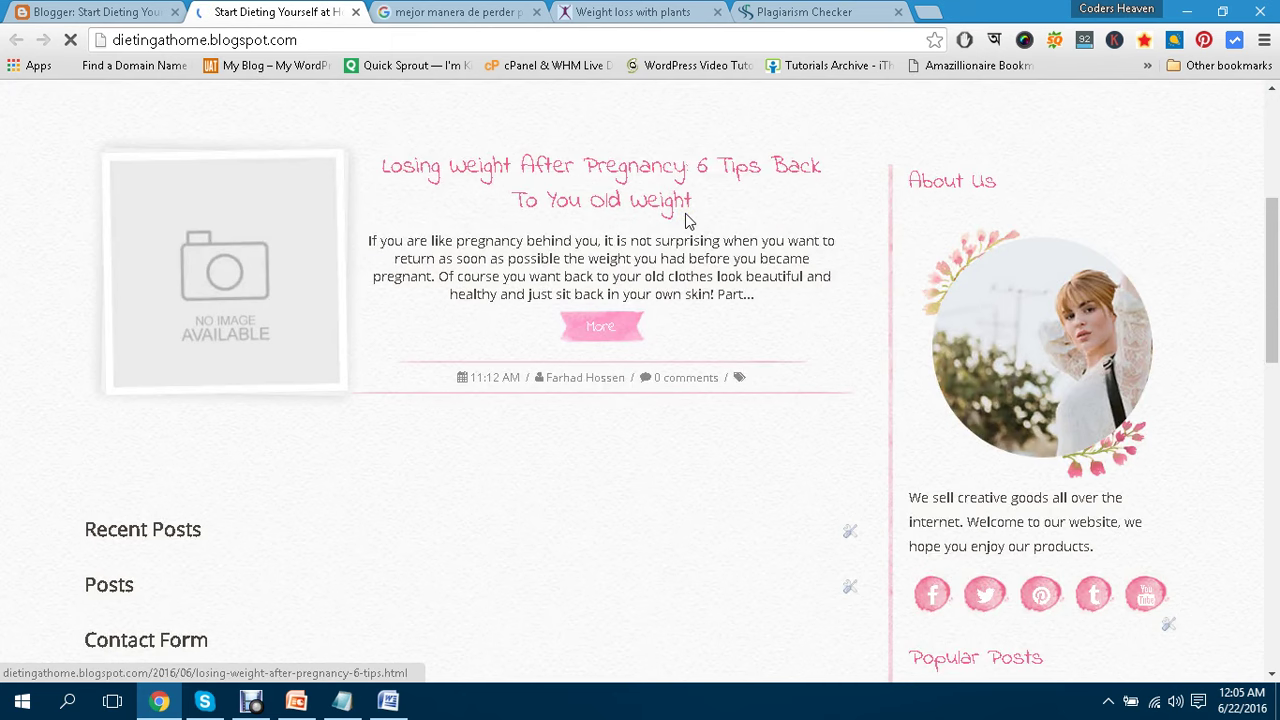
scroll(685, 213, down, 4)
scroll(685, 213, up, 6)
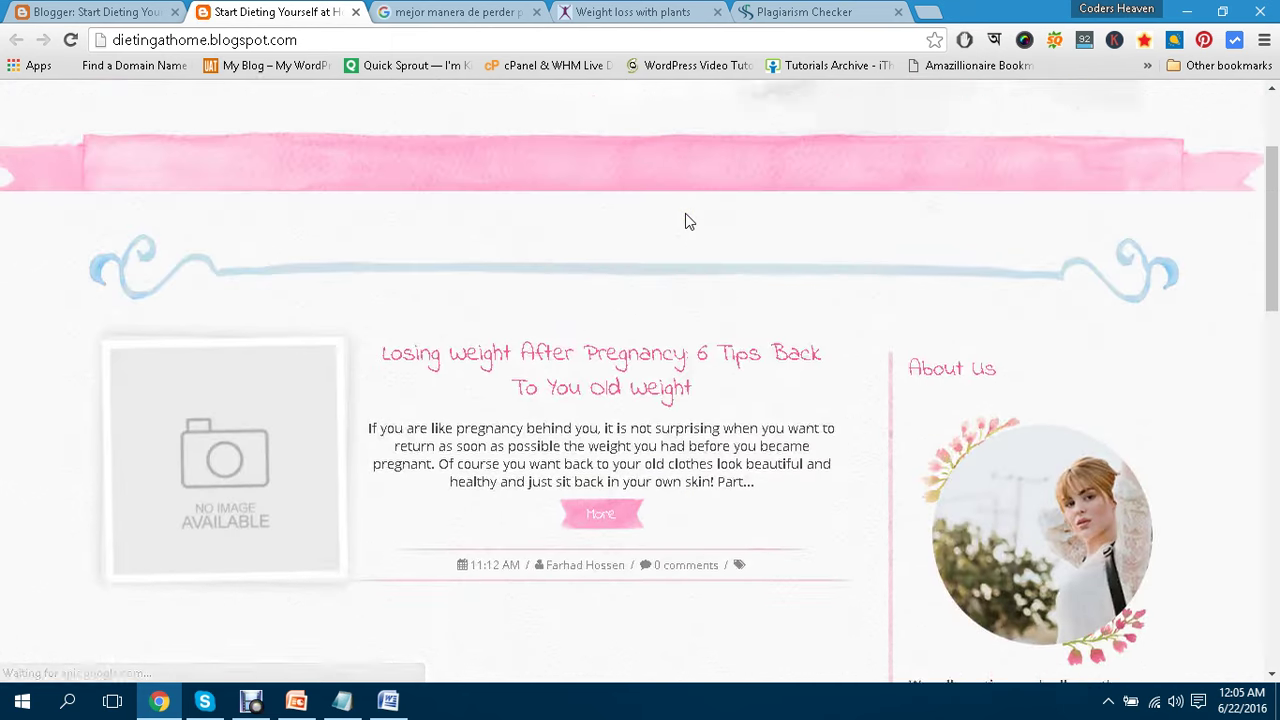
scroll(685, 213, up, 1)
scroll(685, 213, down, 2)
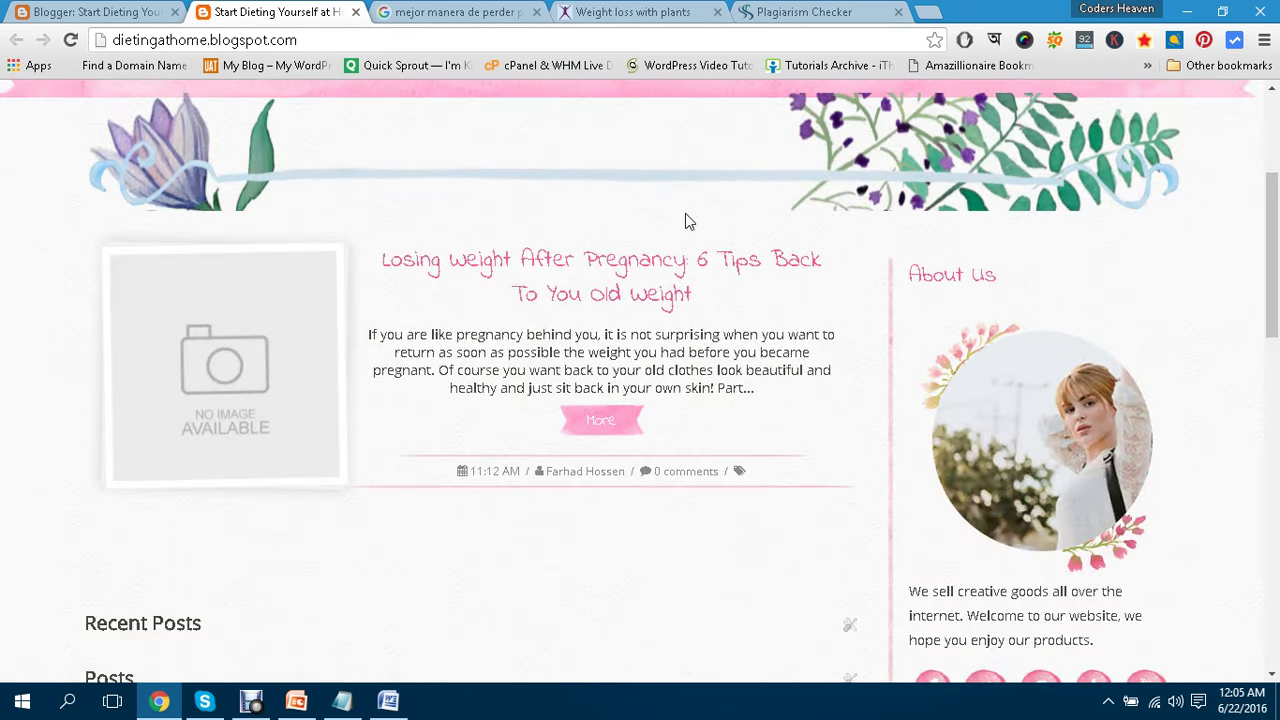
scroll(685, 213, up, 2)
scroll(685, 213, down, 3)
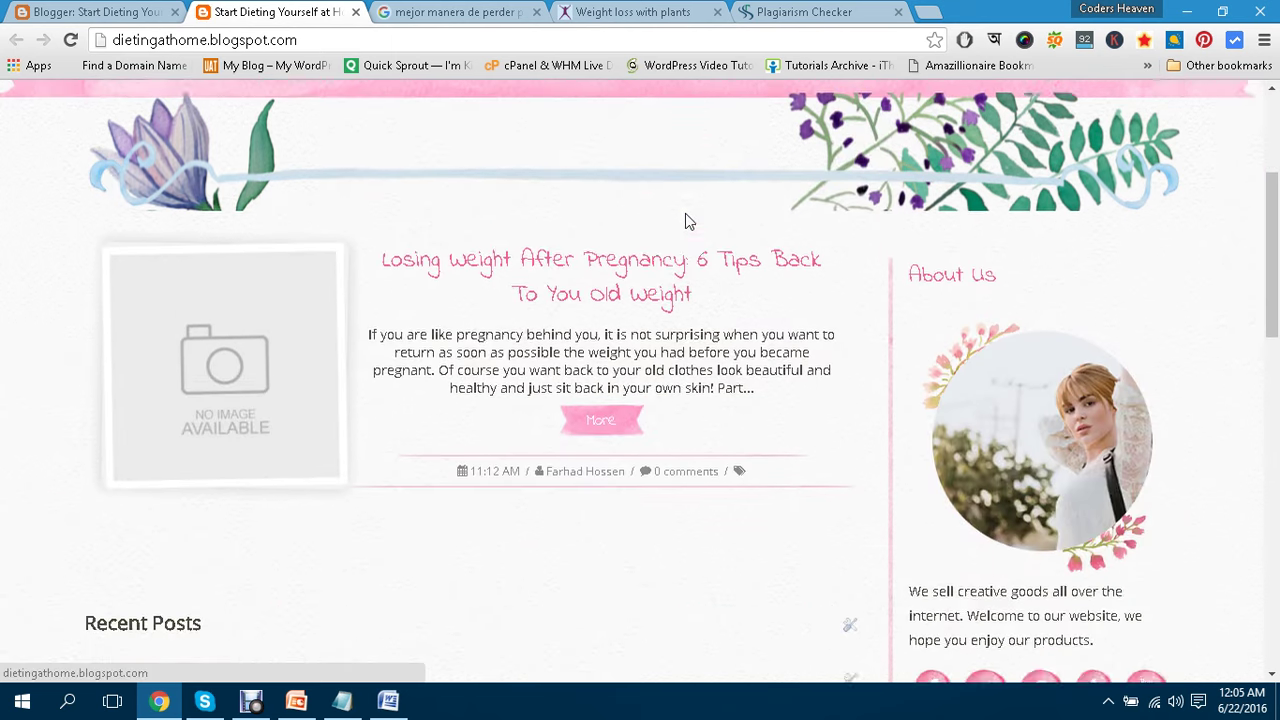
scroll(685, 213, down, 5)
scroll(685, 213, down, 2)
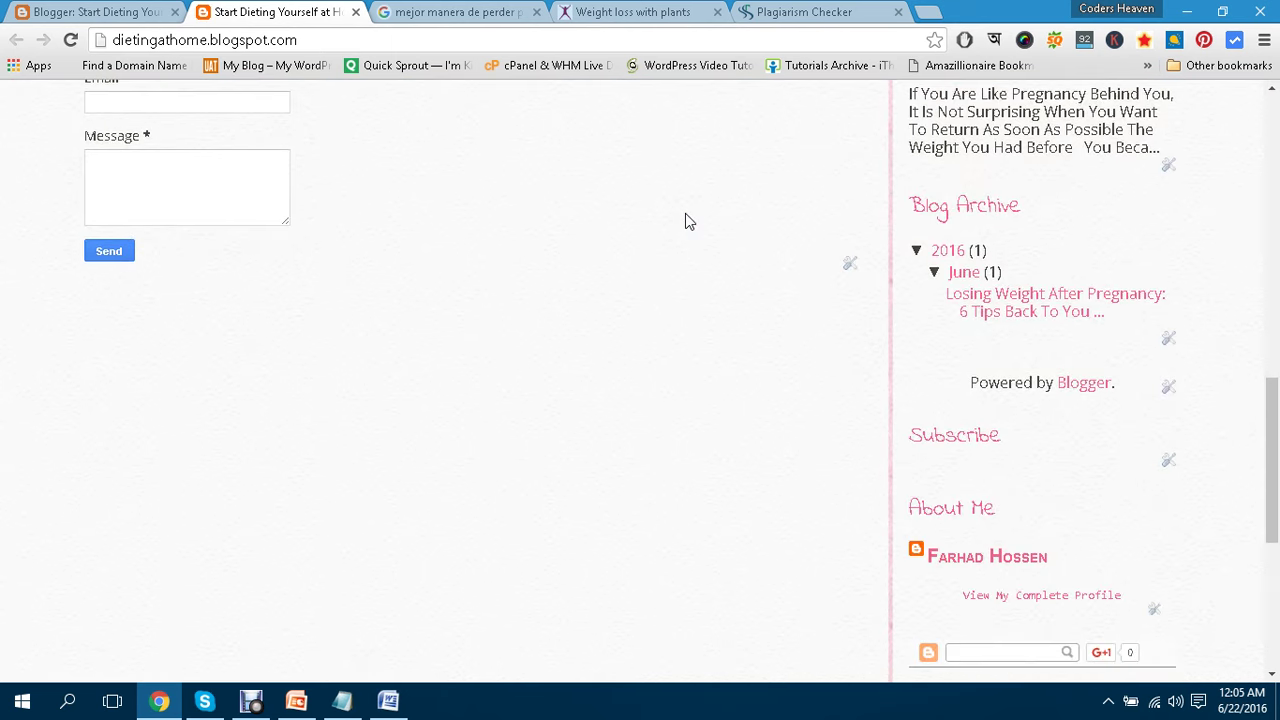
scroll(685, 213, up, 3)
scroll(685, 213, up, 1)
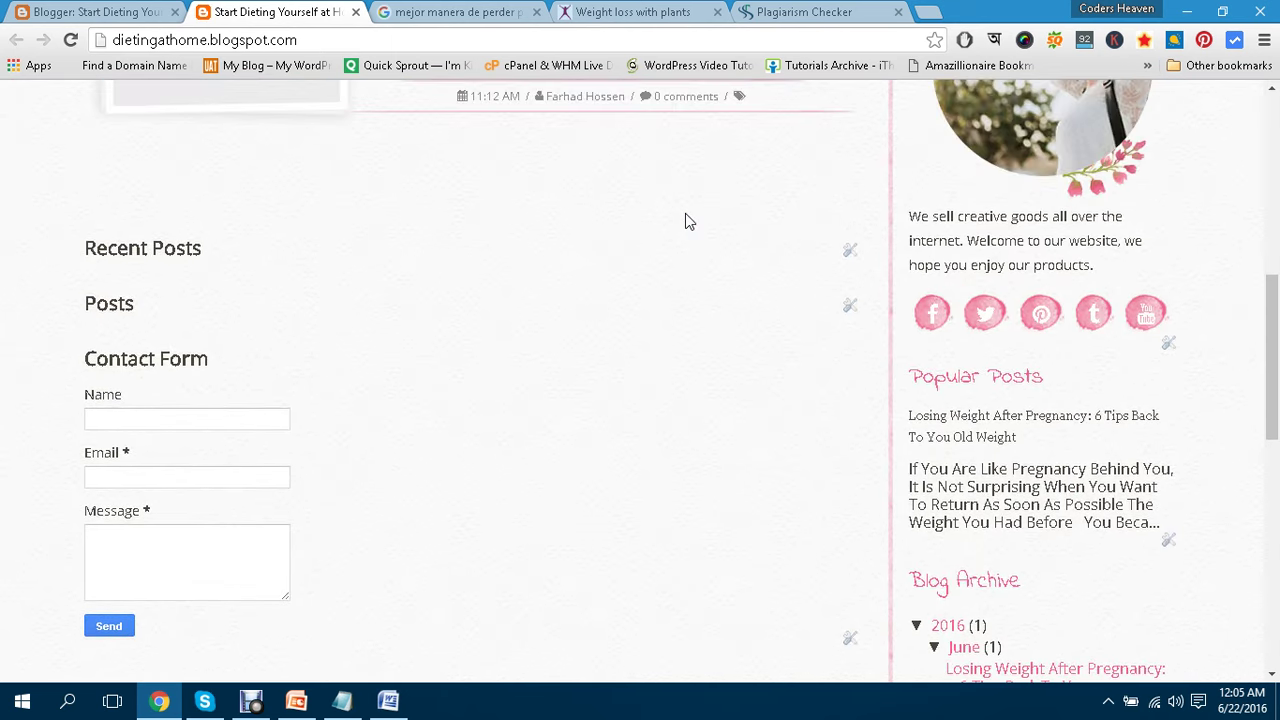
scroll(685, 213, up, 3)
scroll(685, 213, up, 1)
scroll(685, 213, down, 1)
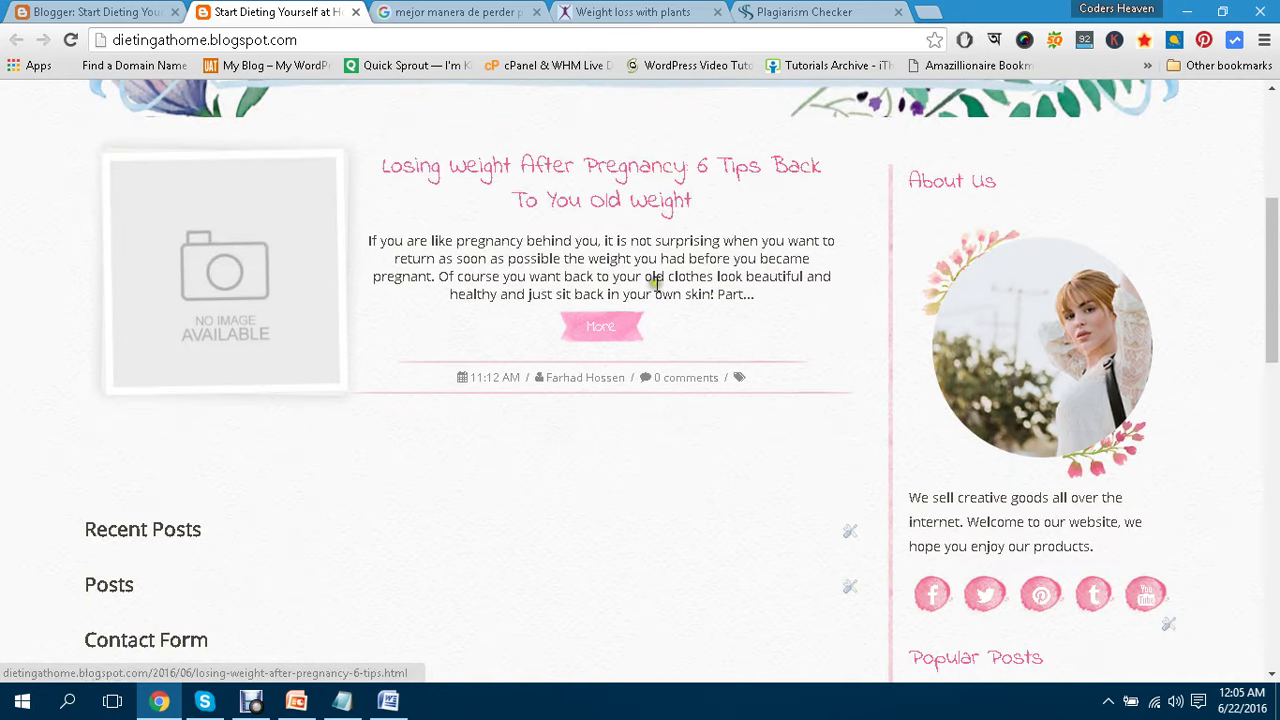
Open the full Losing Weight After Pregnancy post on the public blog and look through its text.
click(606, 333)
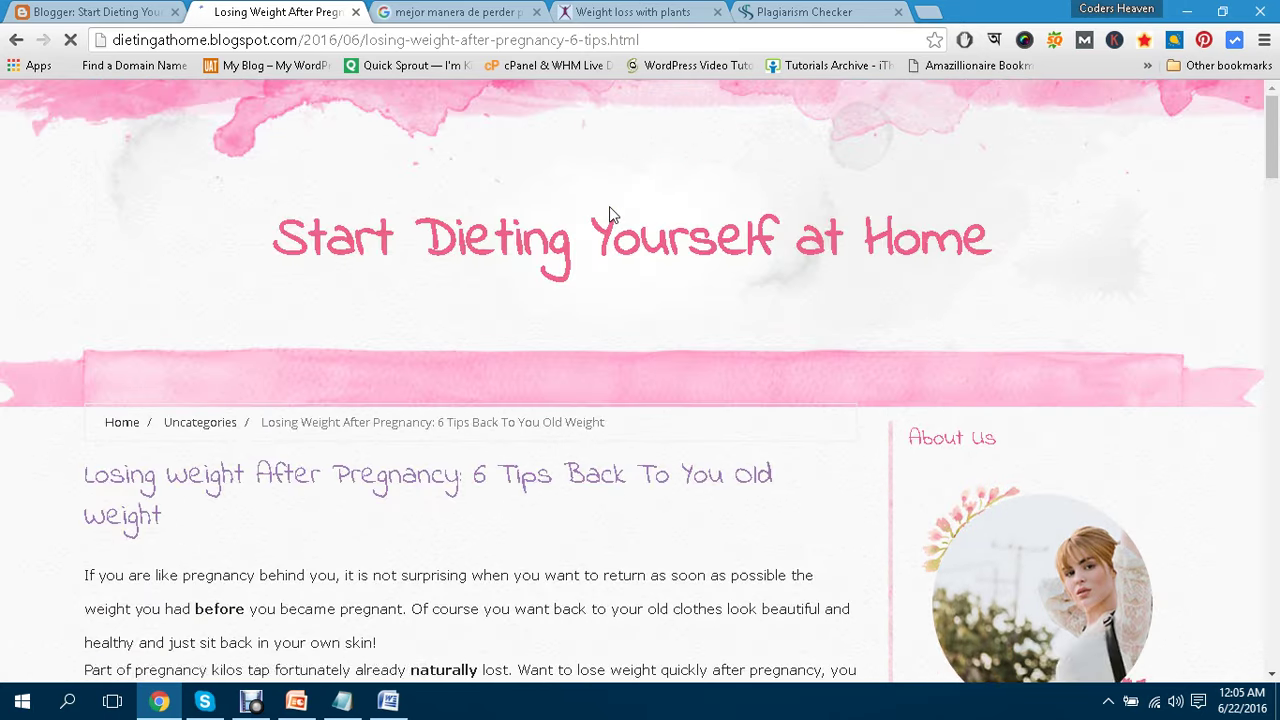
scroll(610, 213, down, 15)
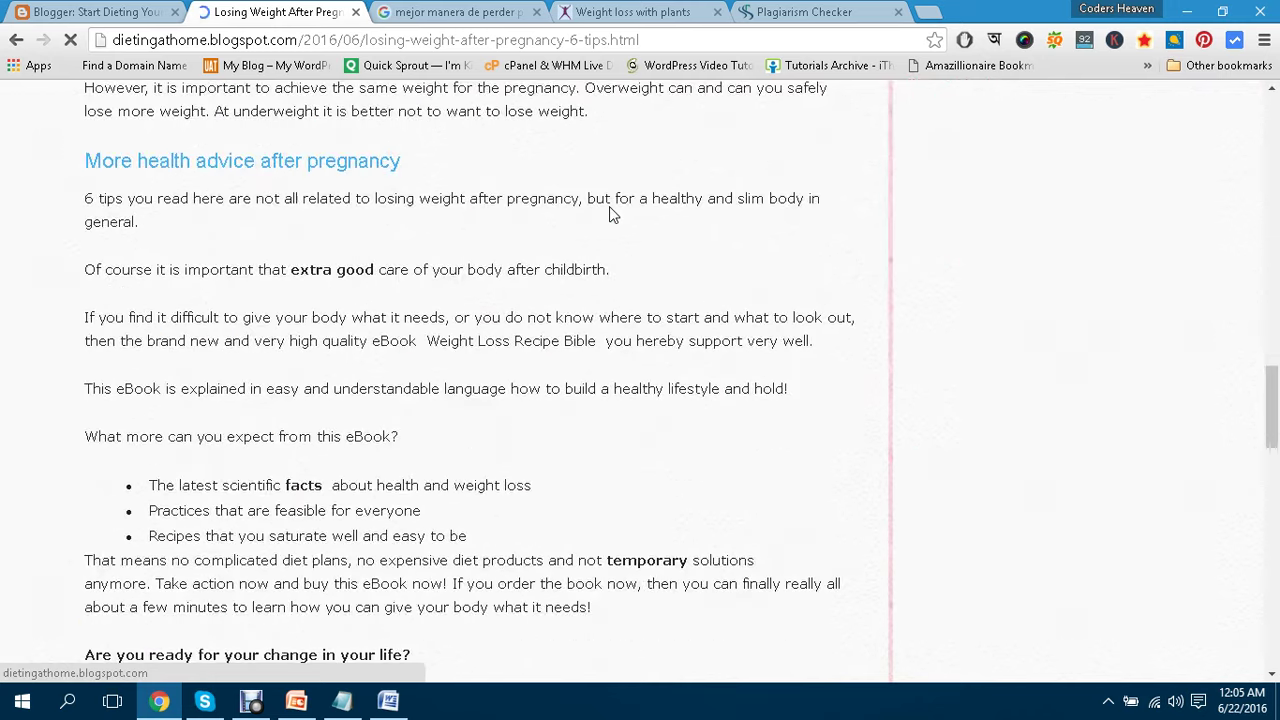
scroll(612, 206, up, 15)
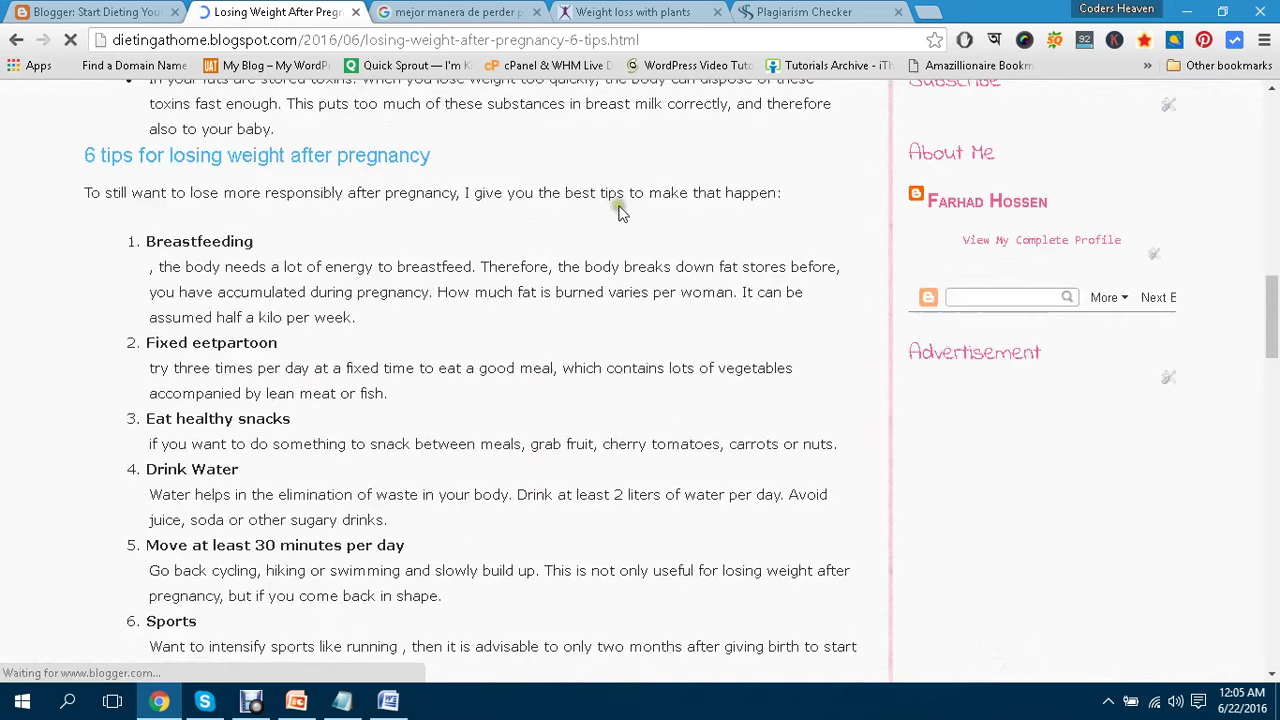
Return to Blogger, open the blog's basic settings and open the Description for editing.
click(145, 14)
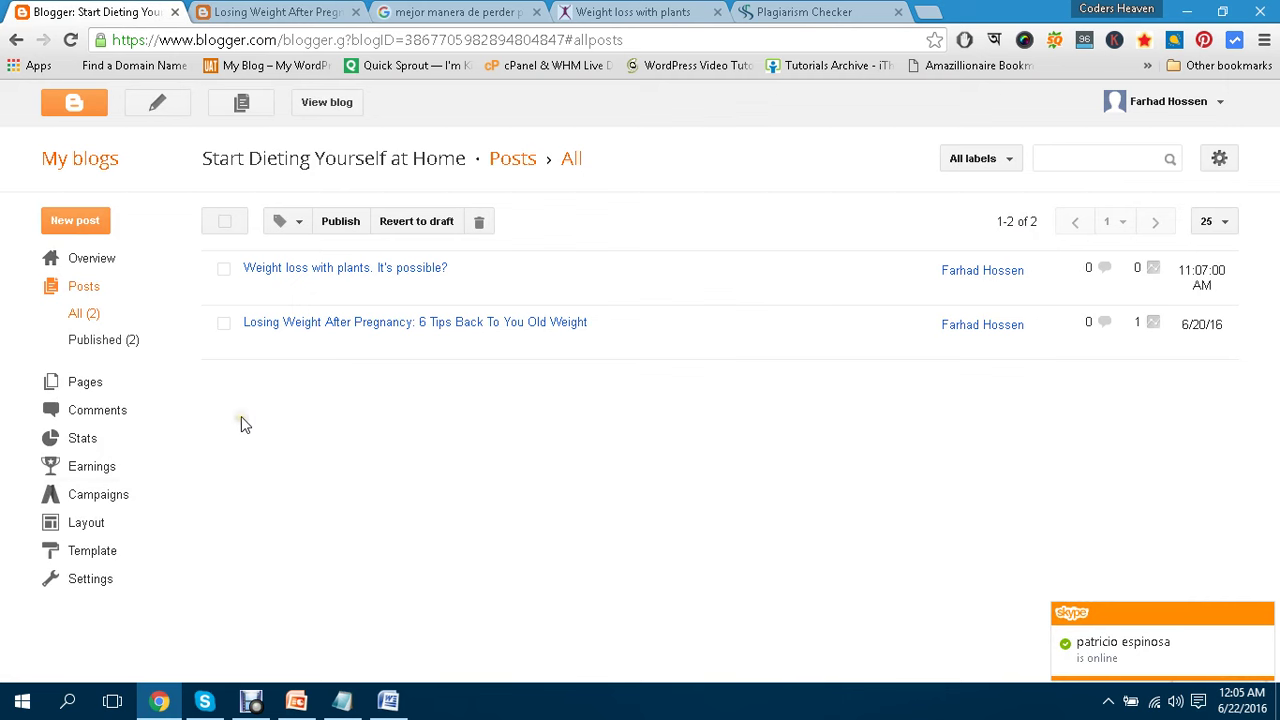
click(108, 579)
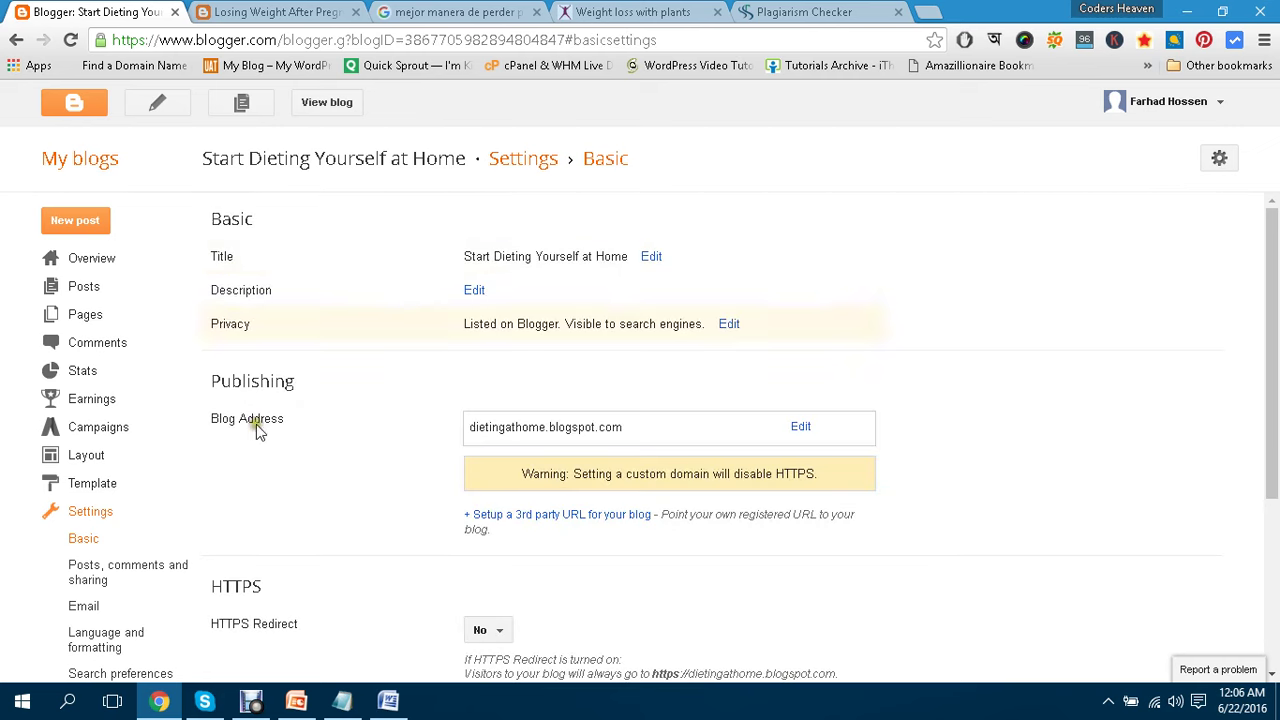
scroll(290, 452, down, 2)
scroll(290, 450, down, 2)
scroll(280, 440, up, 3)
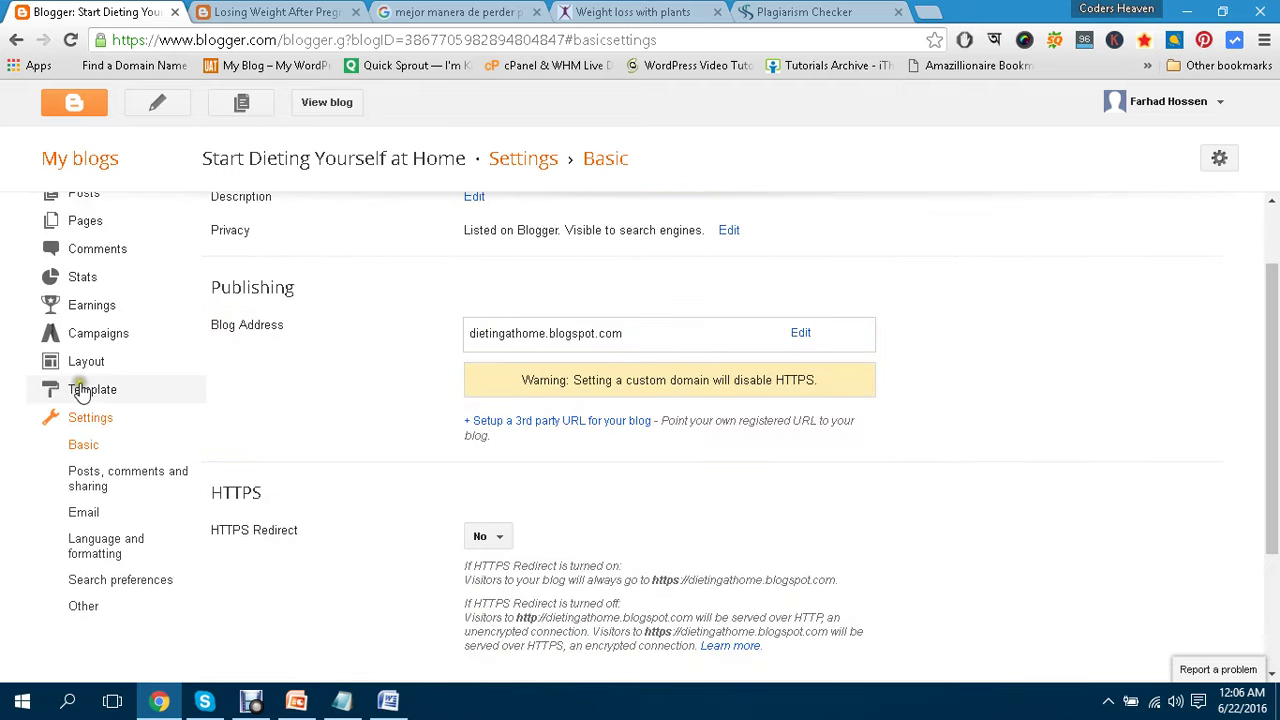
scroll(280, 380, up, 1)
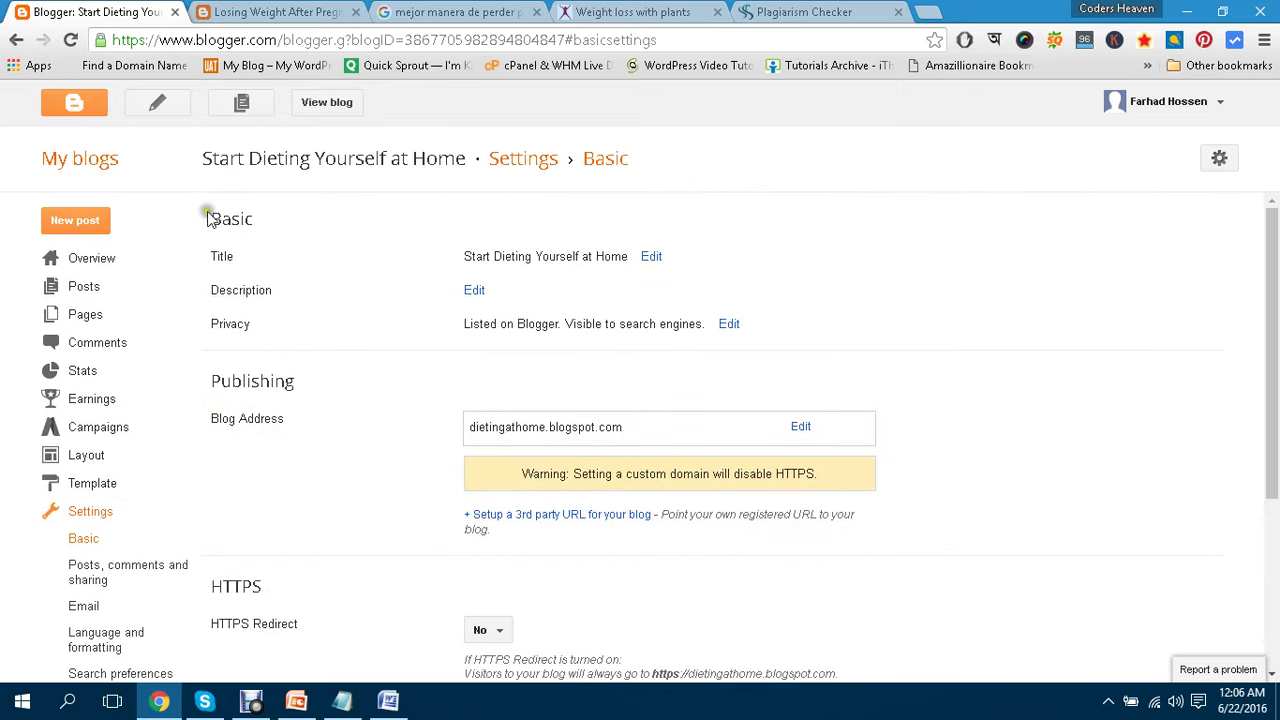
click(265, 11)
click(58, 9)
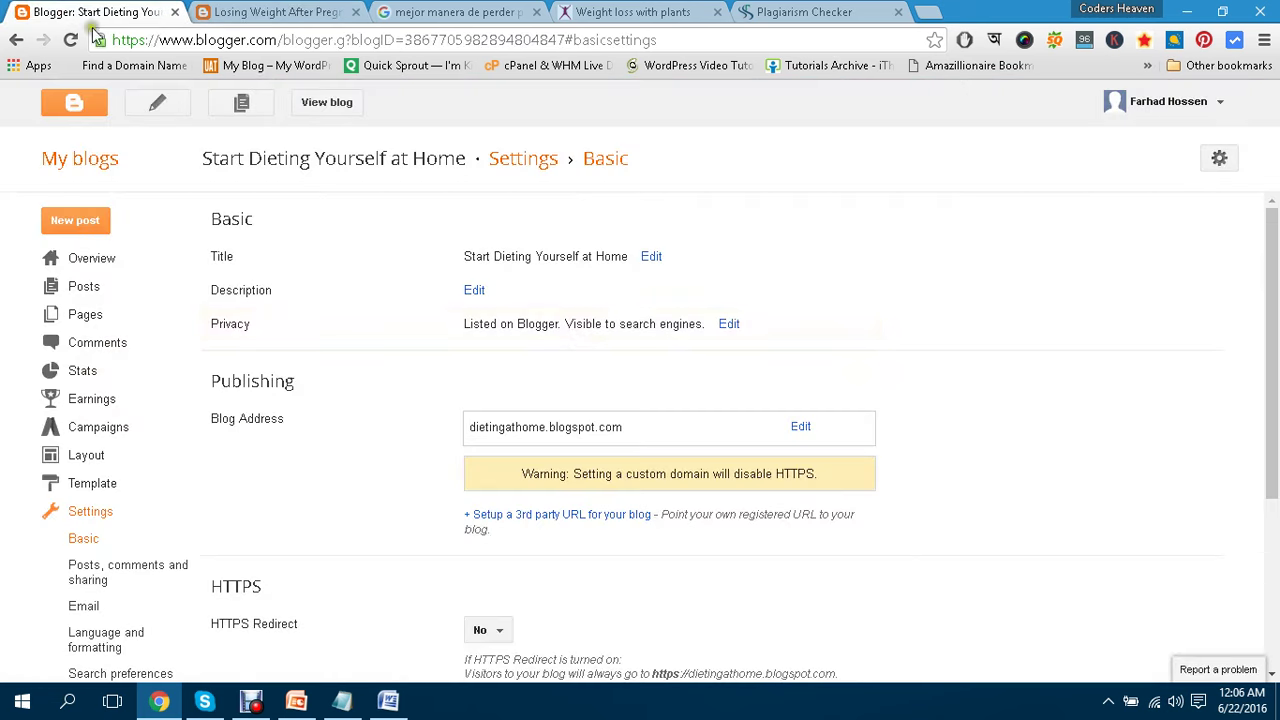
click(476, 290)
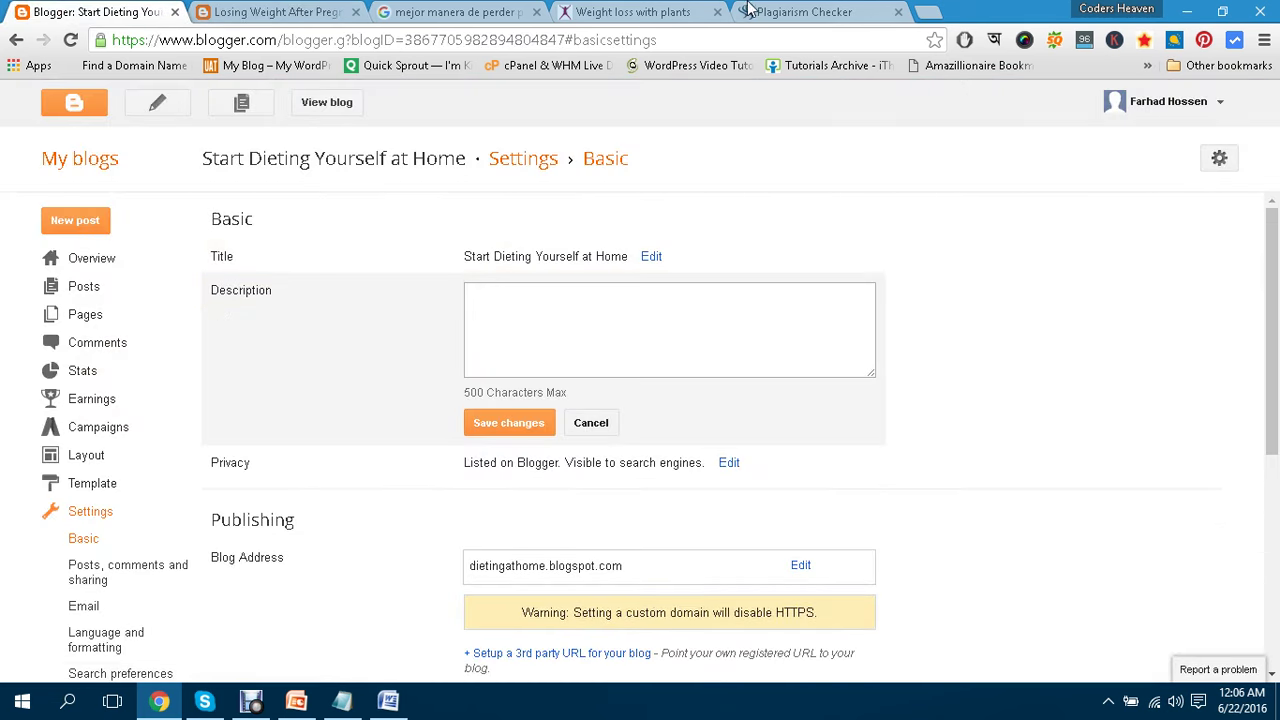
Examine the description snippet of the first Google result for "mejor manera de perder peso rapido" as a sample site description.
click(457, 9)
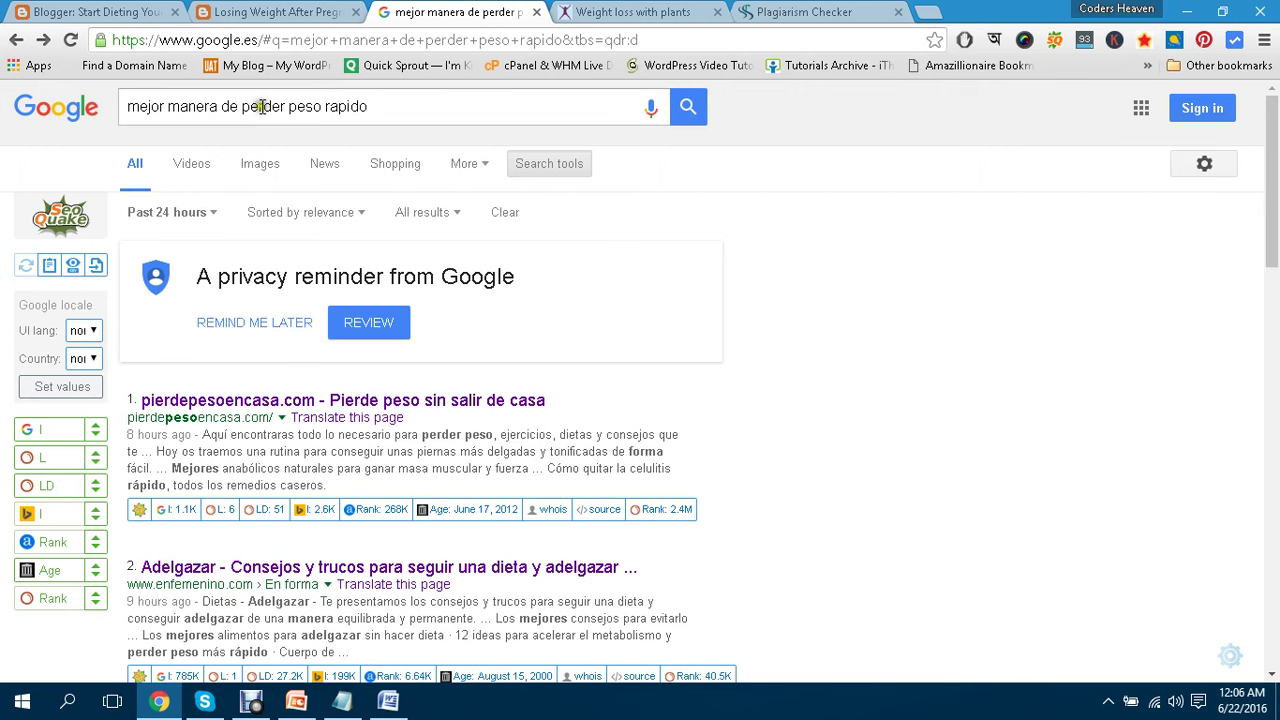
drag(202, 434, 338, 484)
click(337, 452)
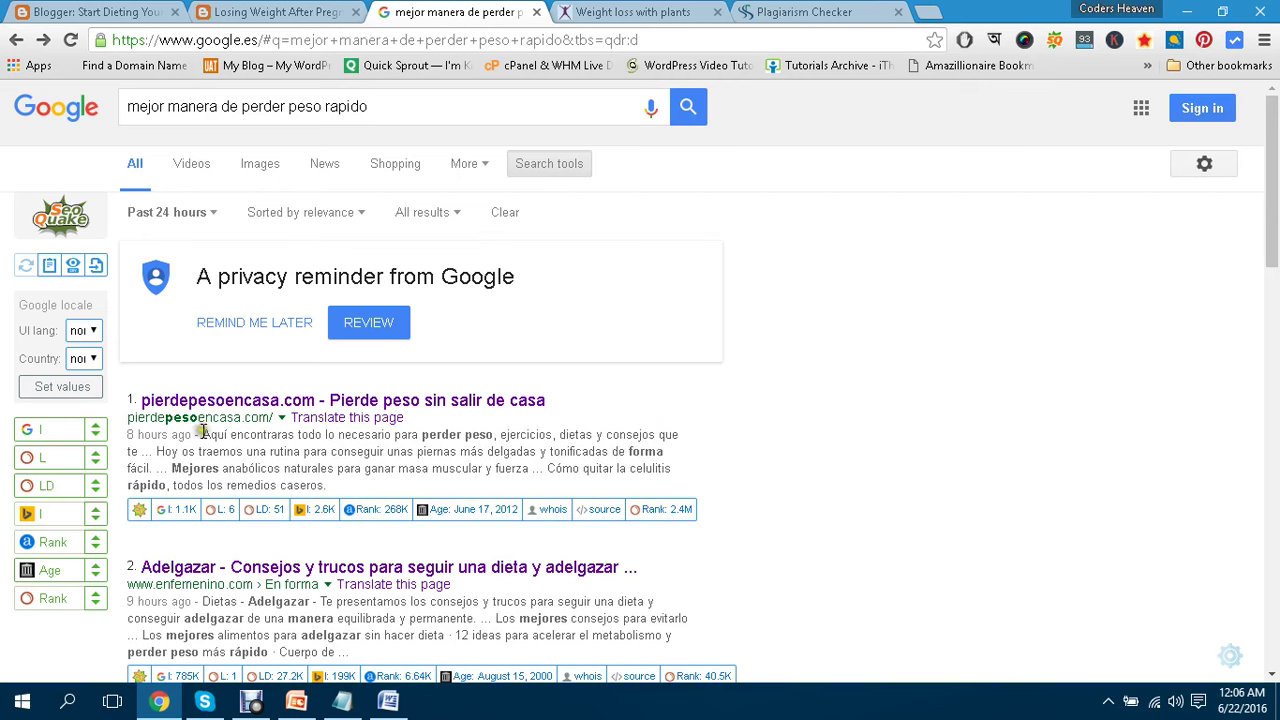
drag(202, 434, 343, 483)
click(343, 483)
click(393, 710)
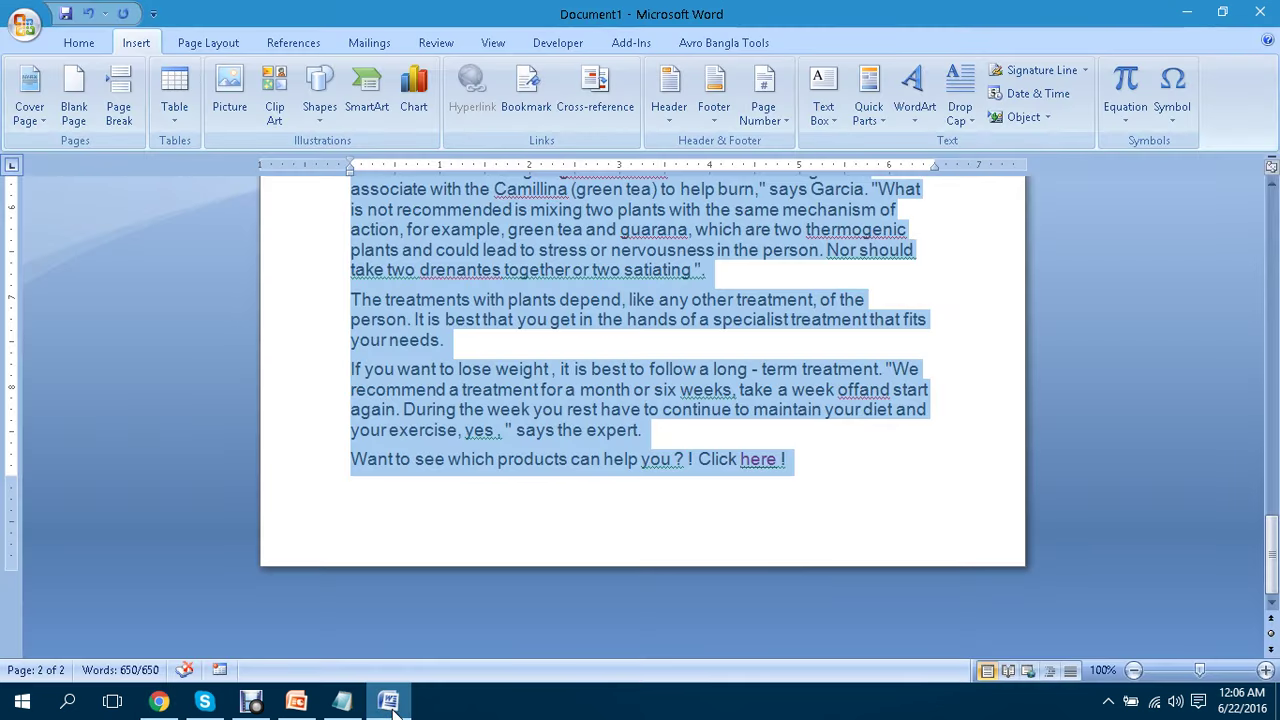
click(159, 701)
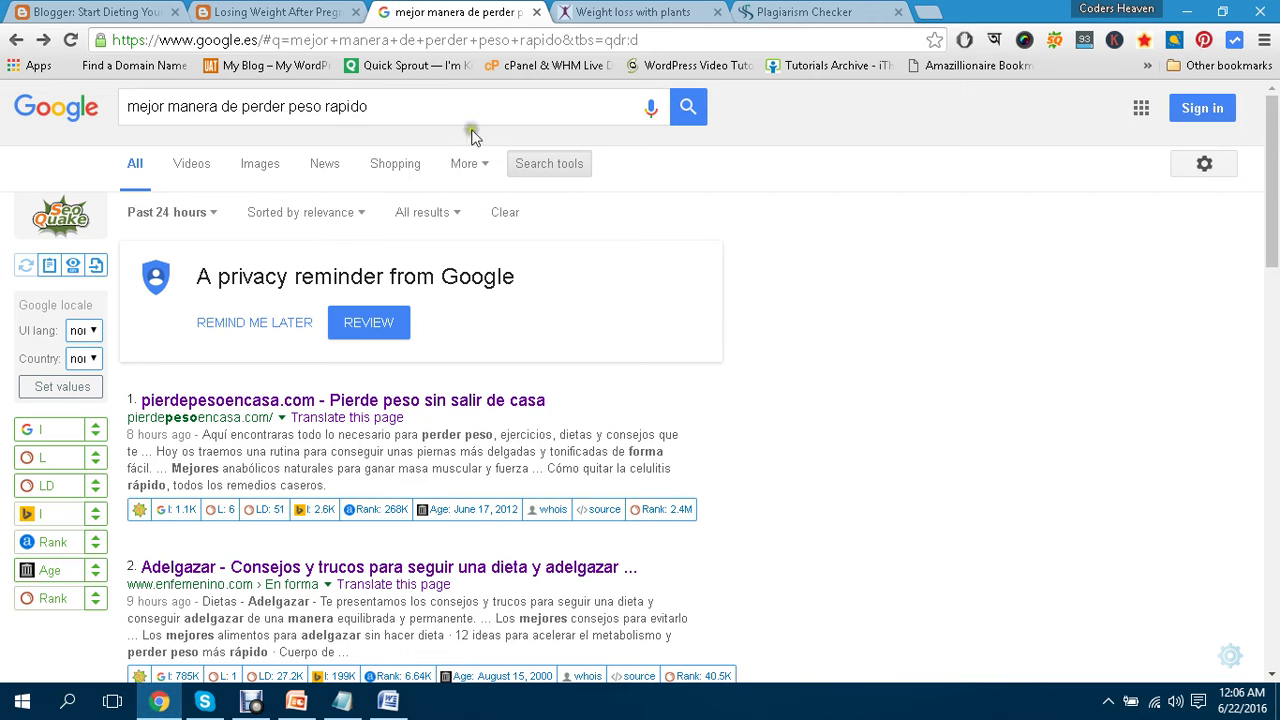
Return to the Blogger settings and begin the blog description with "If you want to loss your body weight fast?".
click(112, 12)
click(556, 331)
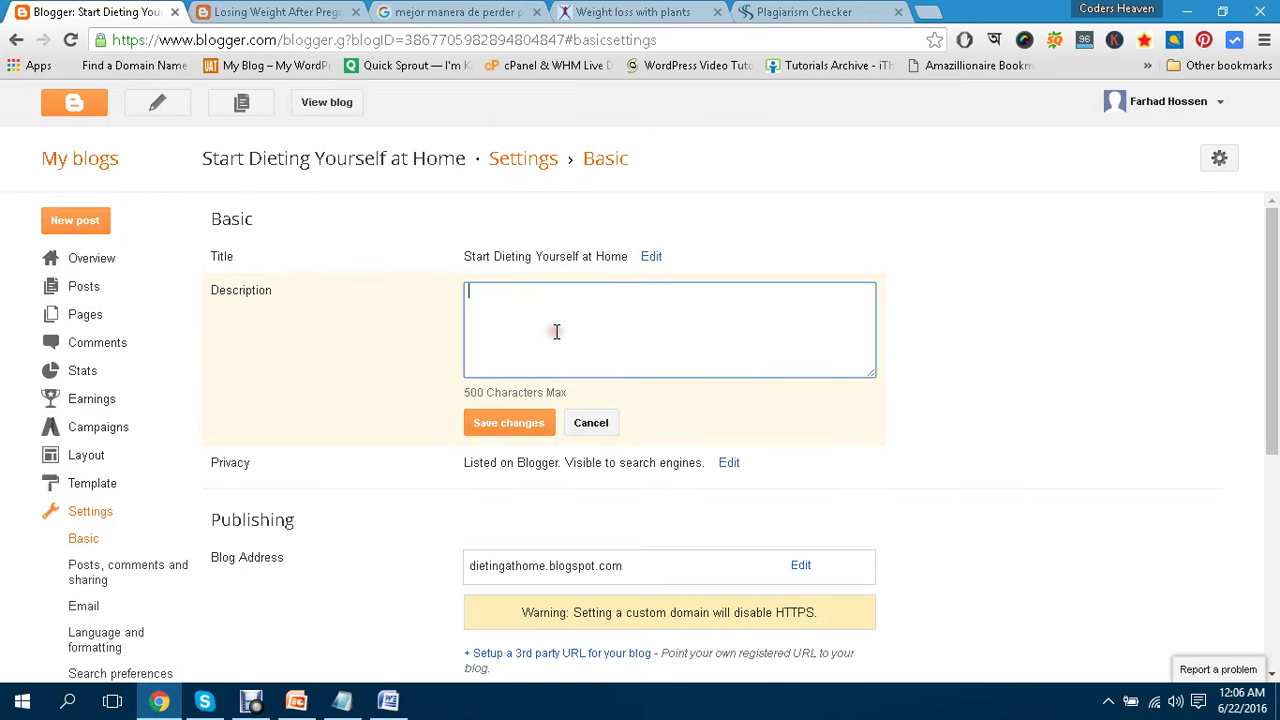
text(If you want to loss your body weight fast?)
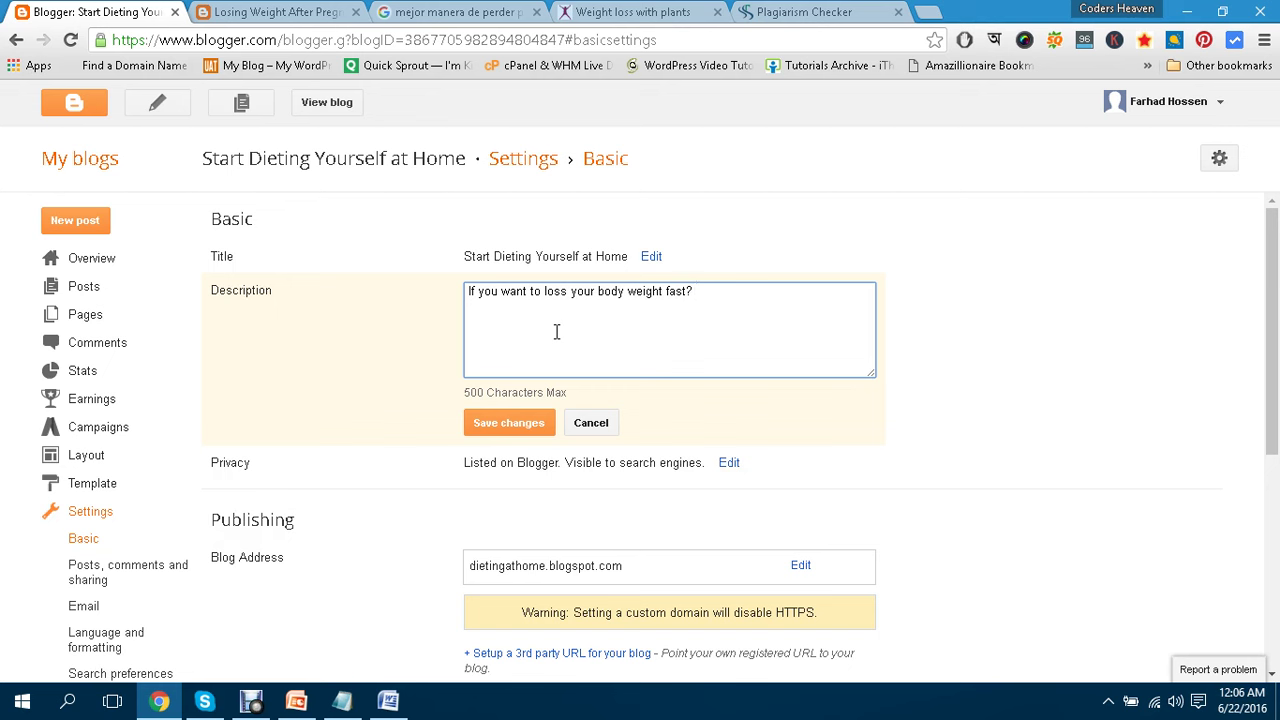
Continue the blog description with "Great, this is the best site for you to help you to loss your weight fast. So, visi".
click(556, 331)
text(t? Great, this is the best site for you to help you t)
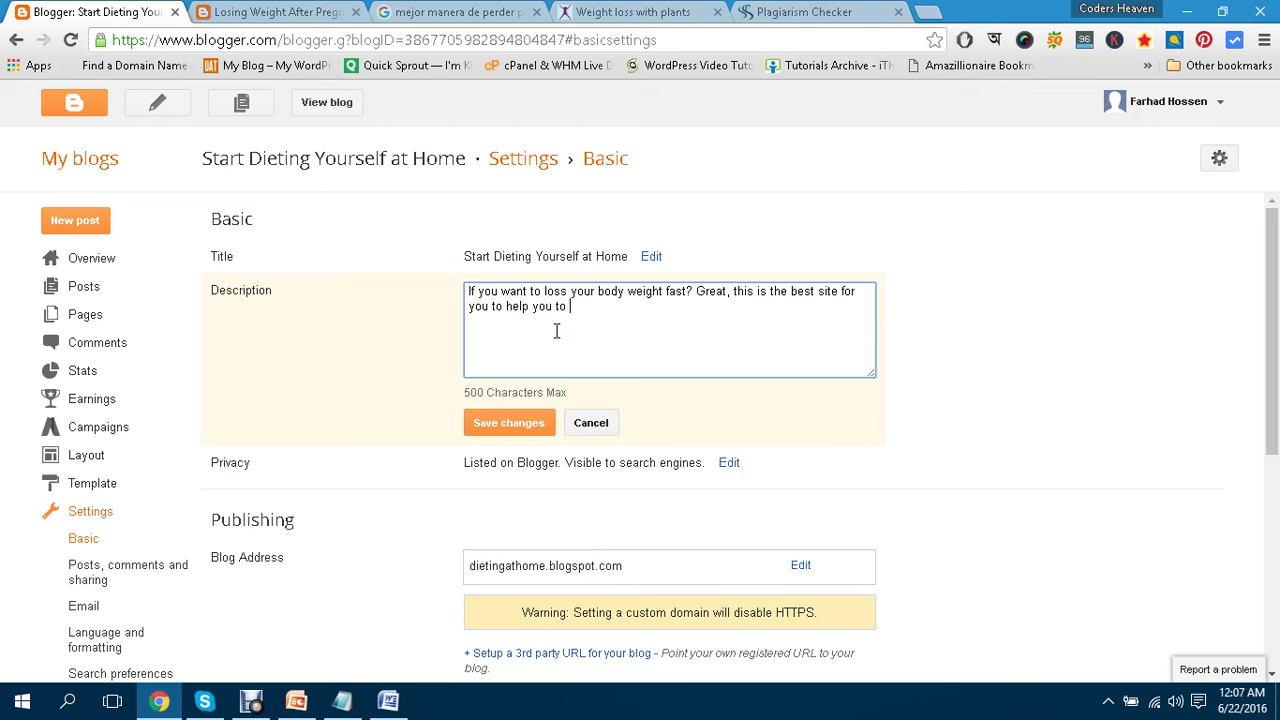
text(oss your weight fast. So, visi)
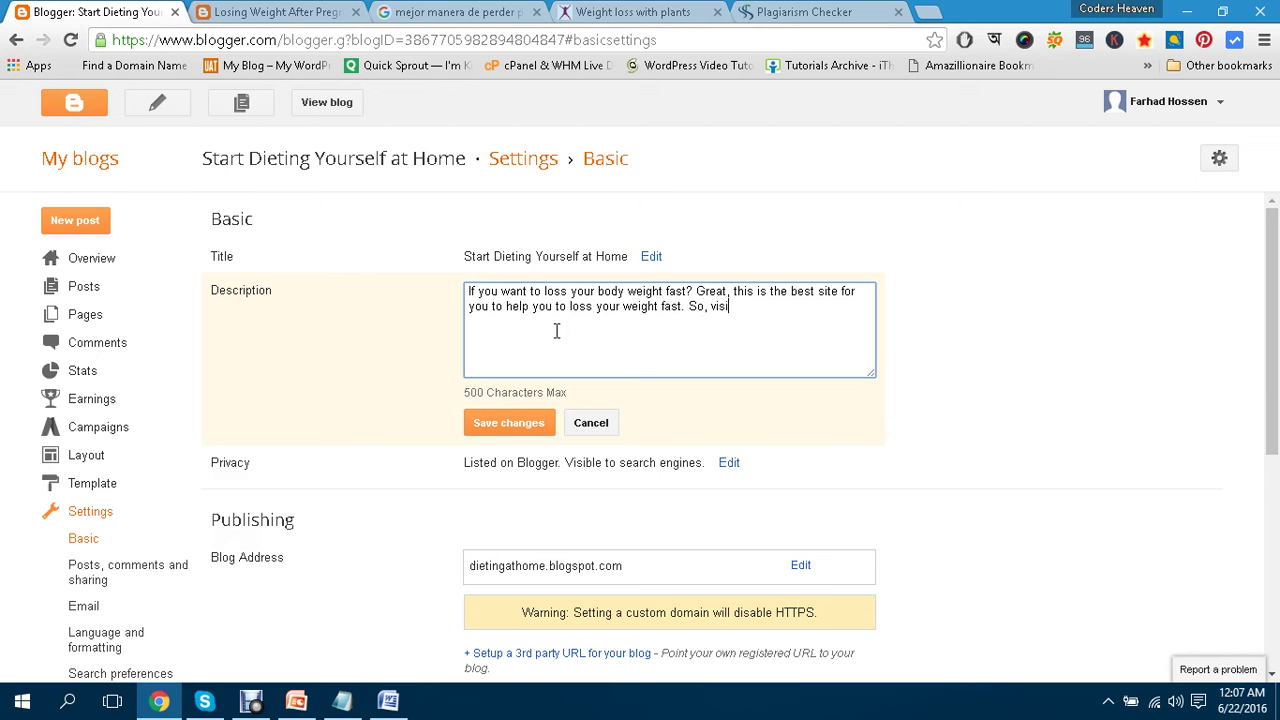
Finish the blog description with "visit the website and keep reading." and save the change.
text(t the website and keep reading.)
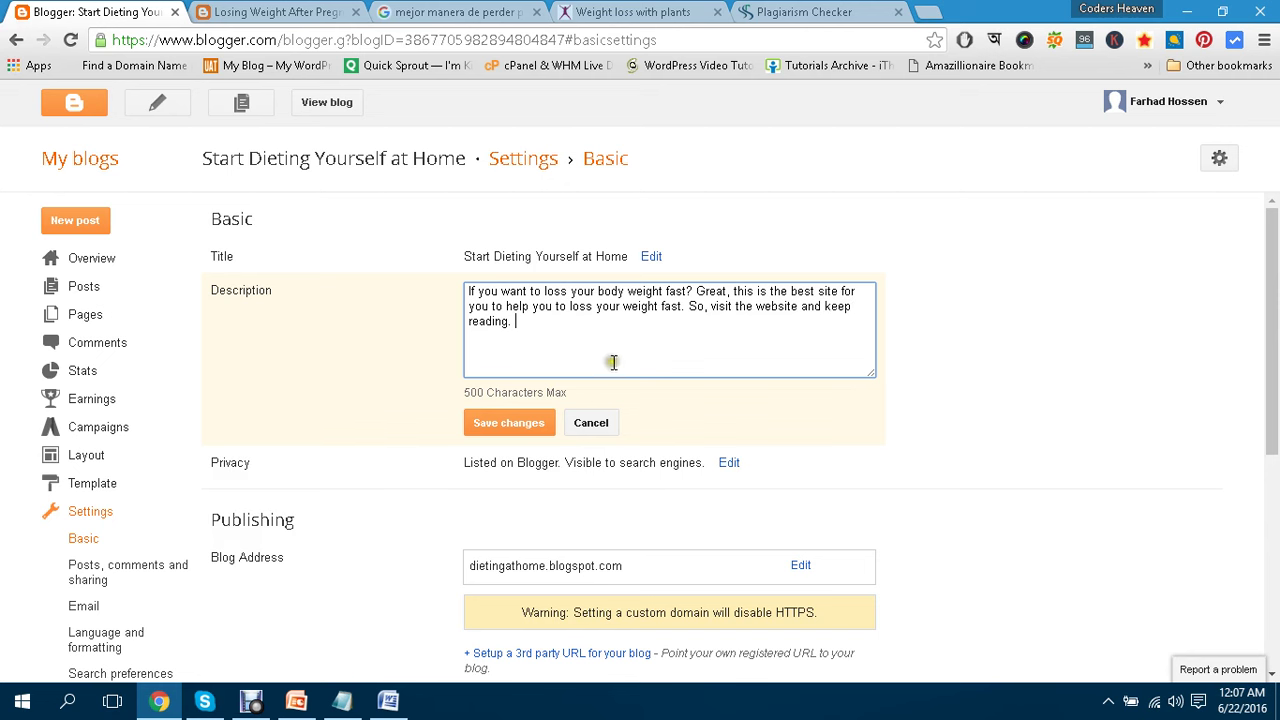
click(511, 424)
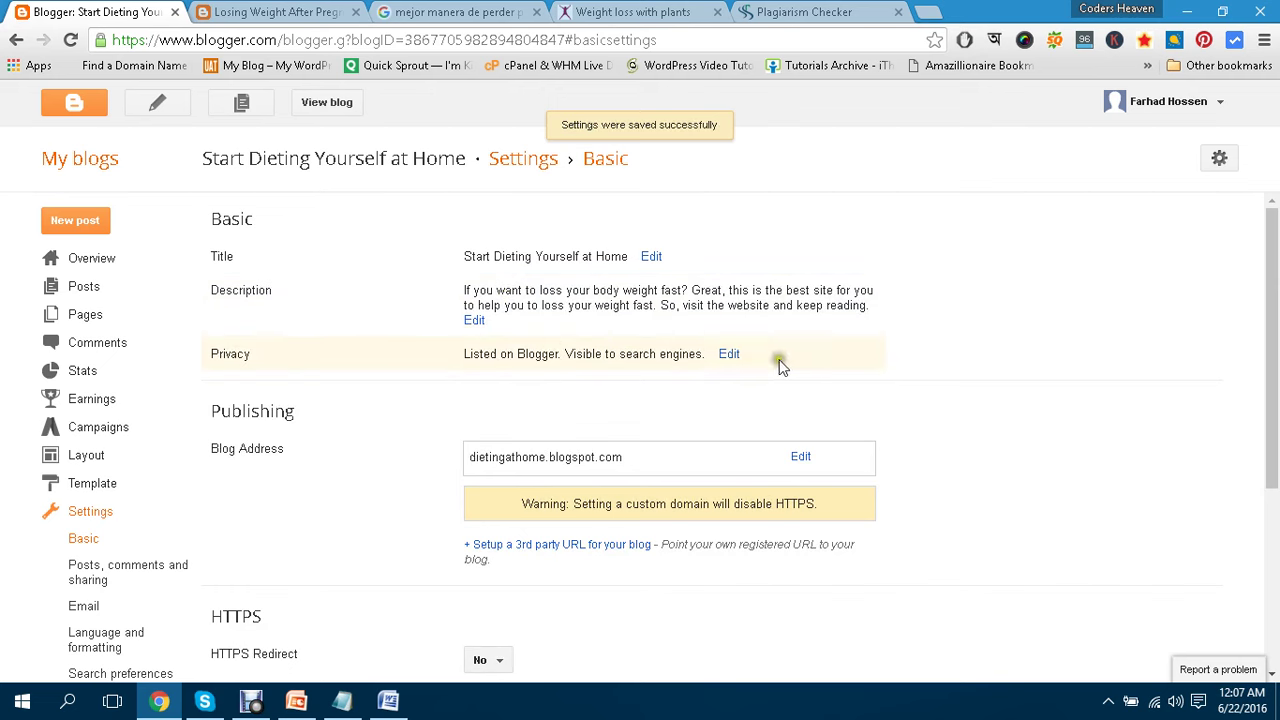
Look over the remaining basic settings, open the posts, comments and sharing settings, and show the unit options for the main-page post limit.
scroll(330, 372, down, 3)
scroll(354, 378, down, 1)
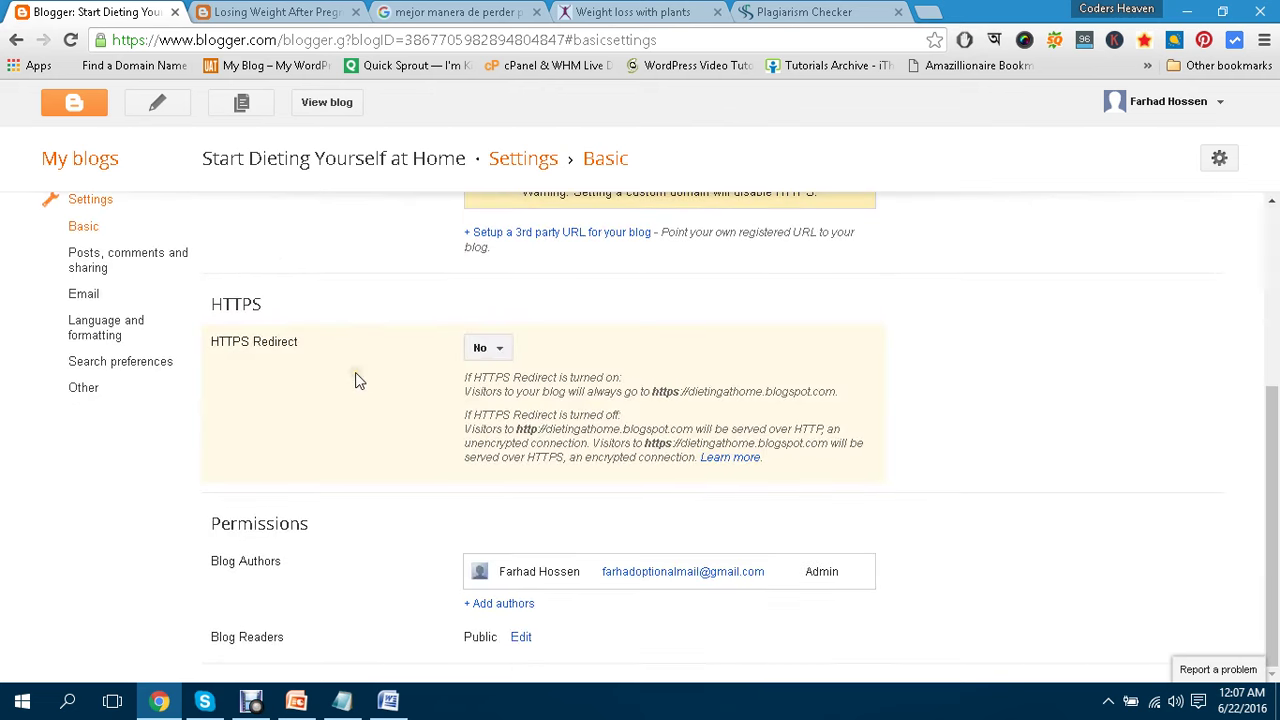
scroll(355, 372, up, 3)
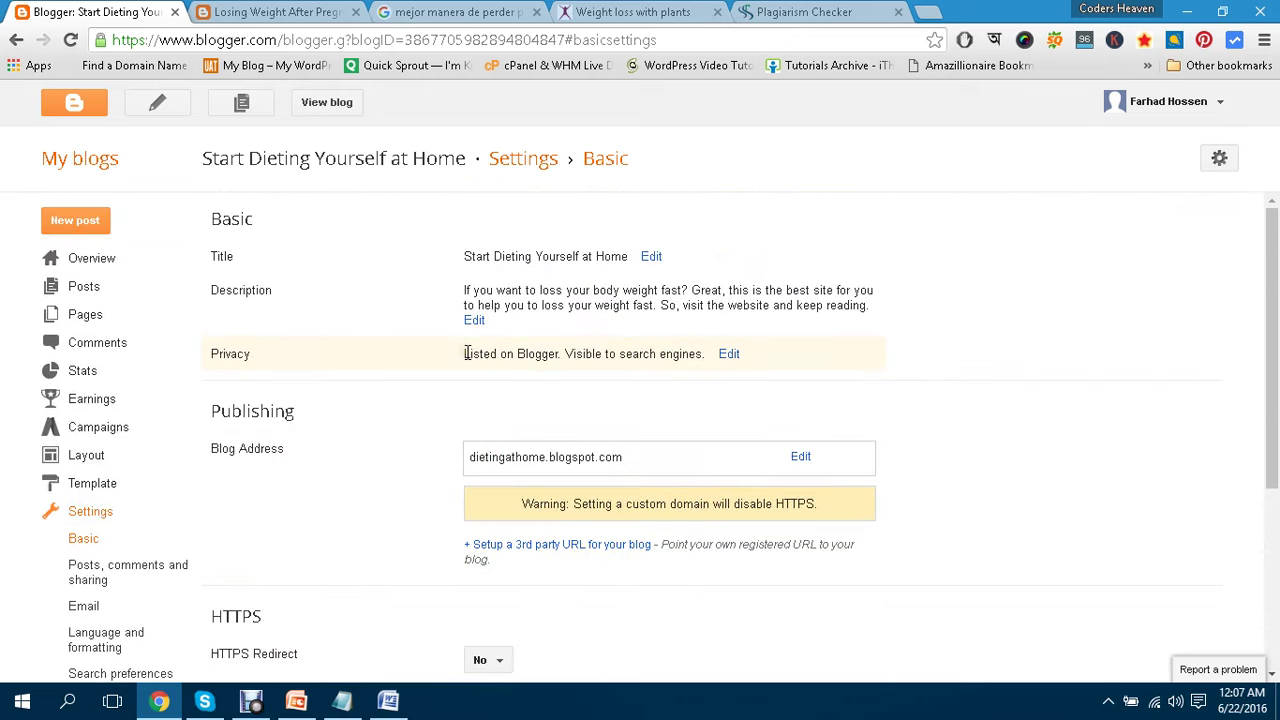
scroll(471, 349, down, 4)
click(134, 289)
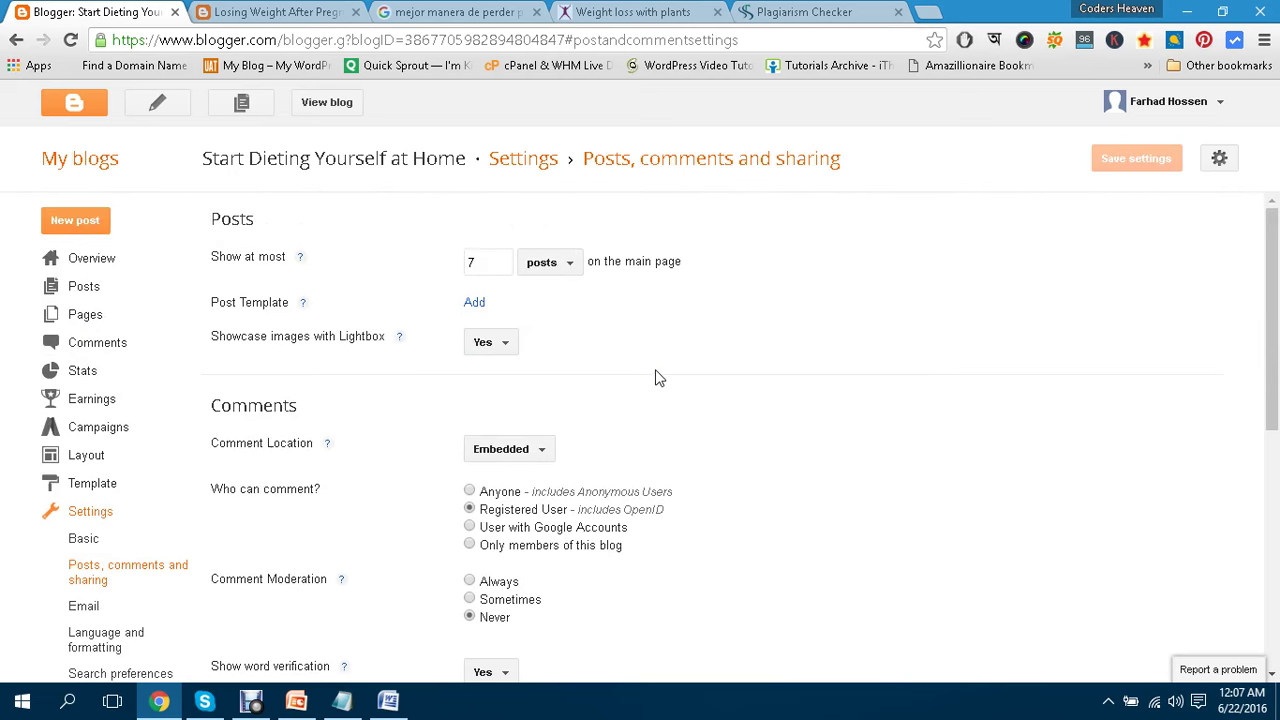
click(539, 268)
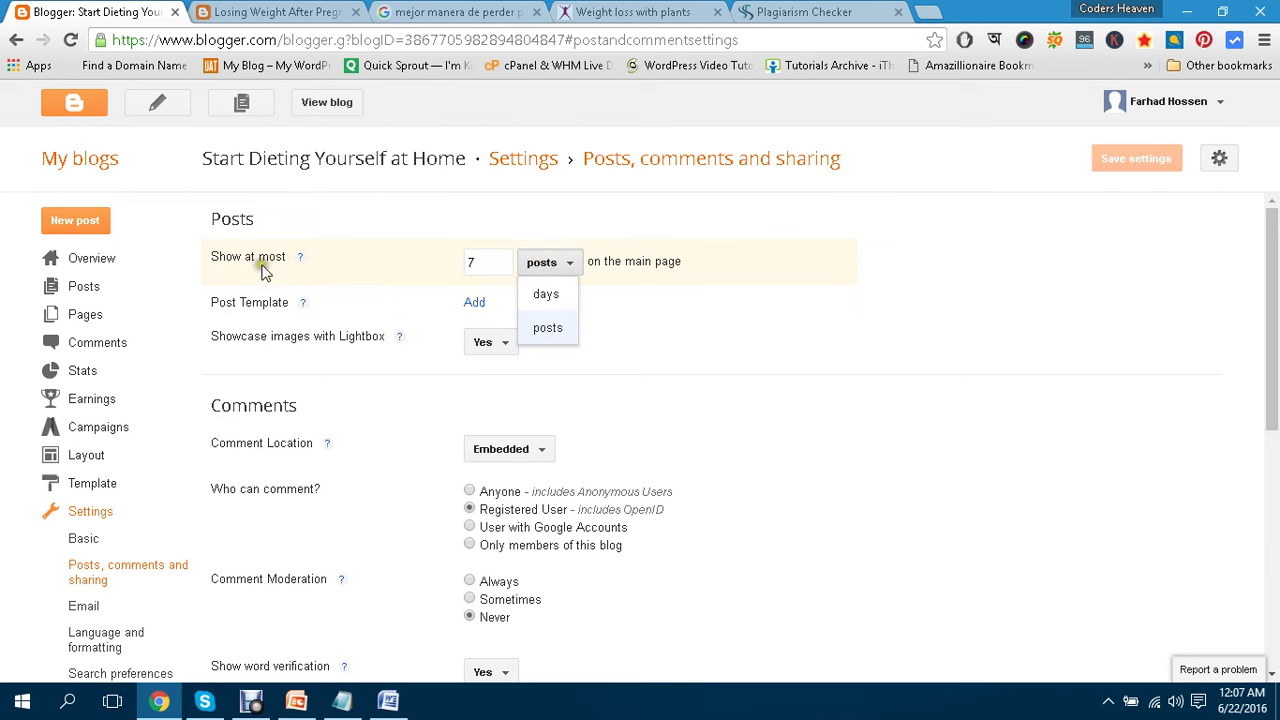
Load the blog's home page from the open pregnancy article, and return to look through the posts and comments settings.
click(232, 11)
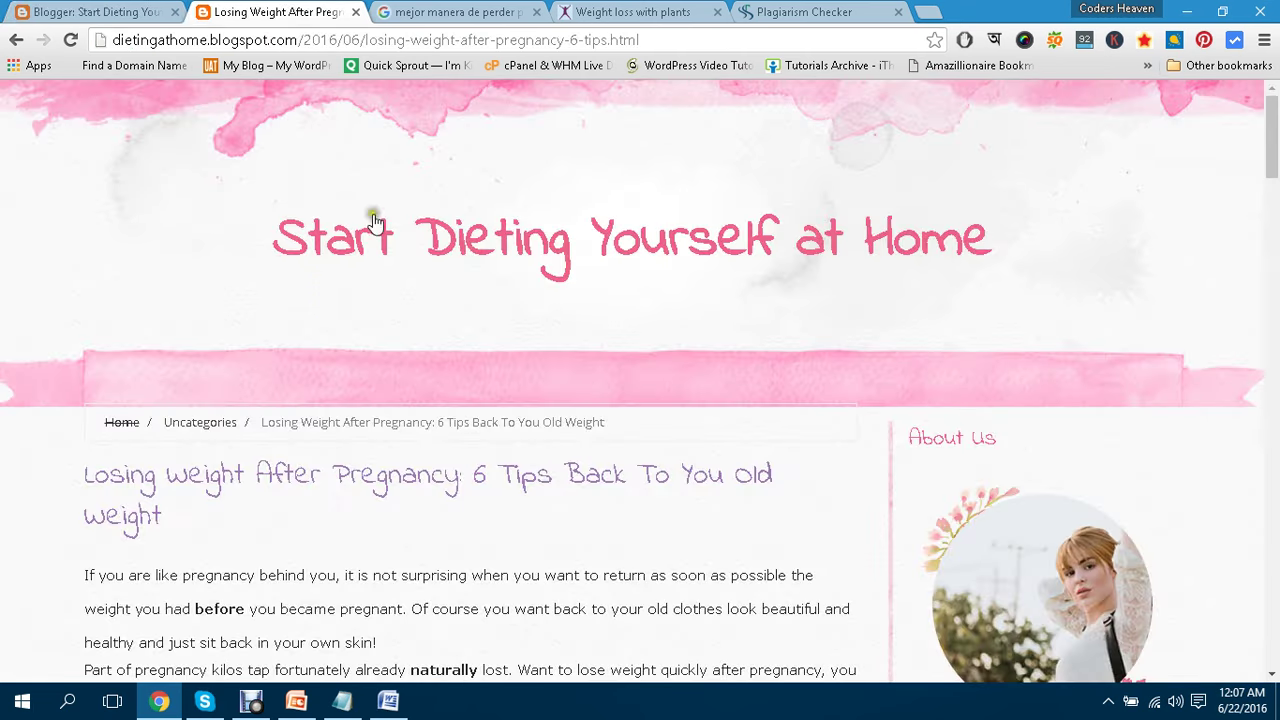
click(465, 235)
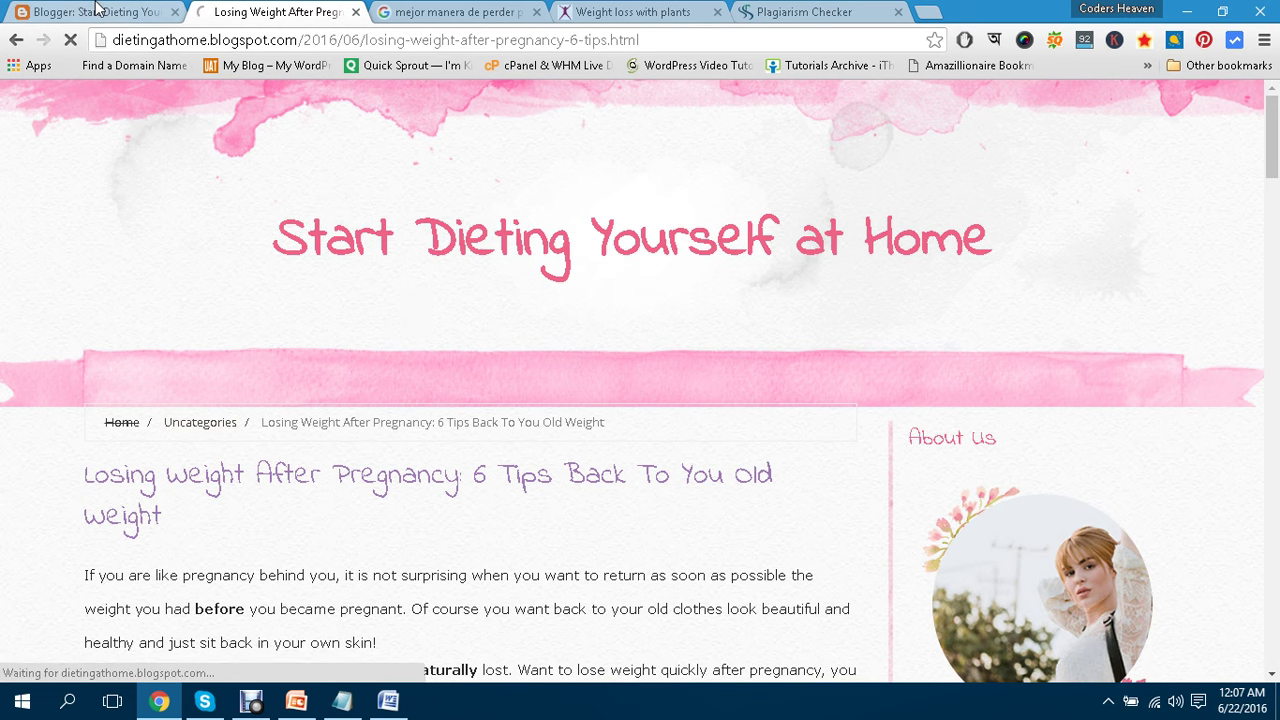
click(95, 11)
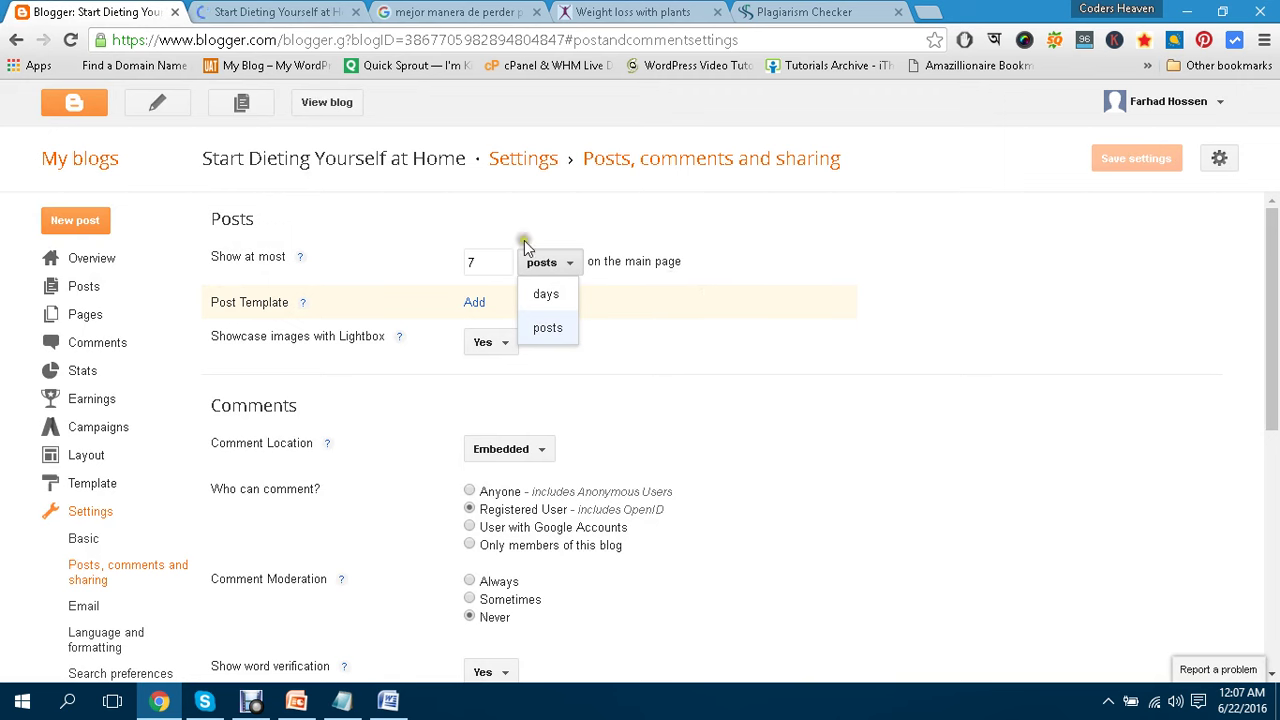
scroll(425, 238, down, 4)
scroll(628, 282, up, 4)
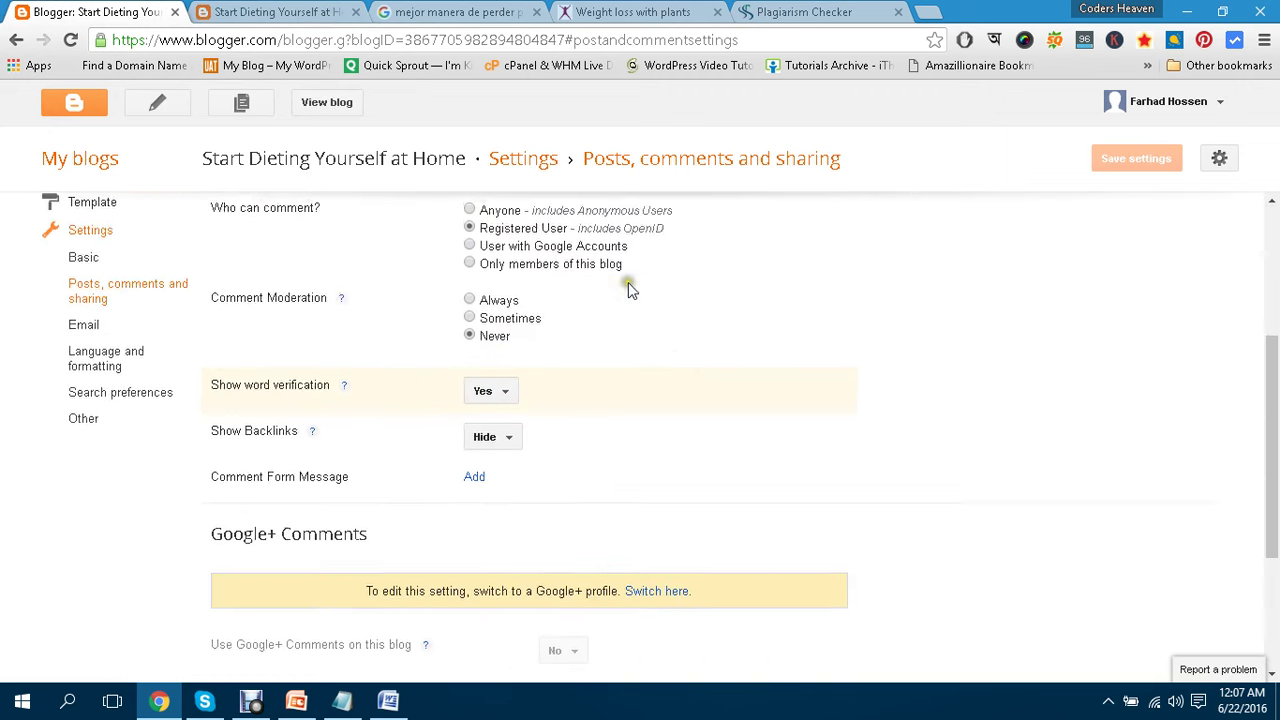
Examine the post list on the blog's home page, including the excerpts and thumbnails.
key(ctrl+Tab)
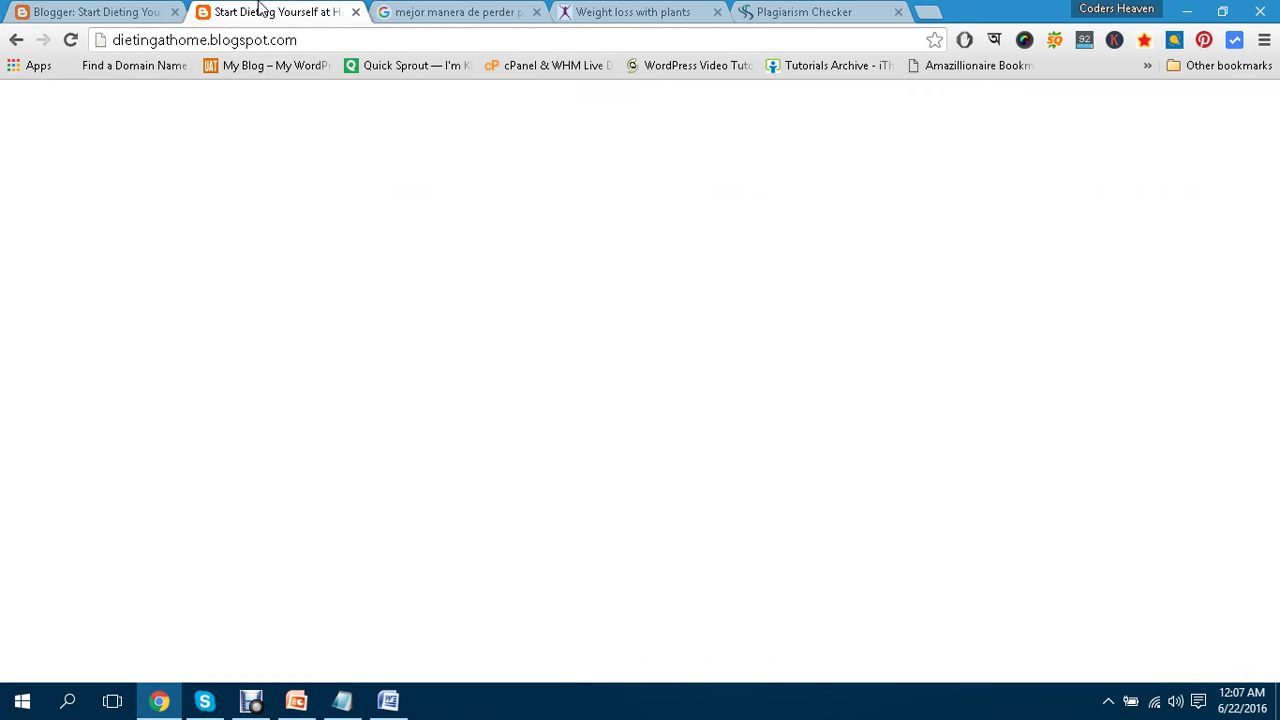
scroll(531, 323, down, 5)
scroll(541, 345, up, 3)
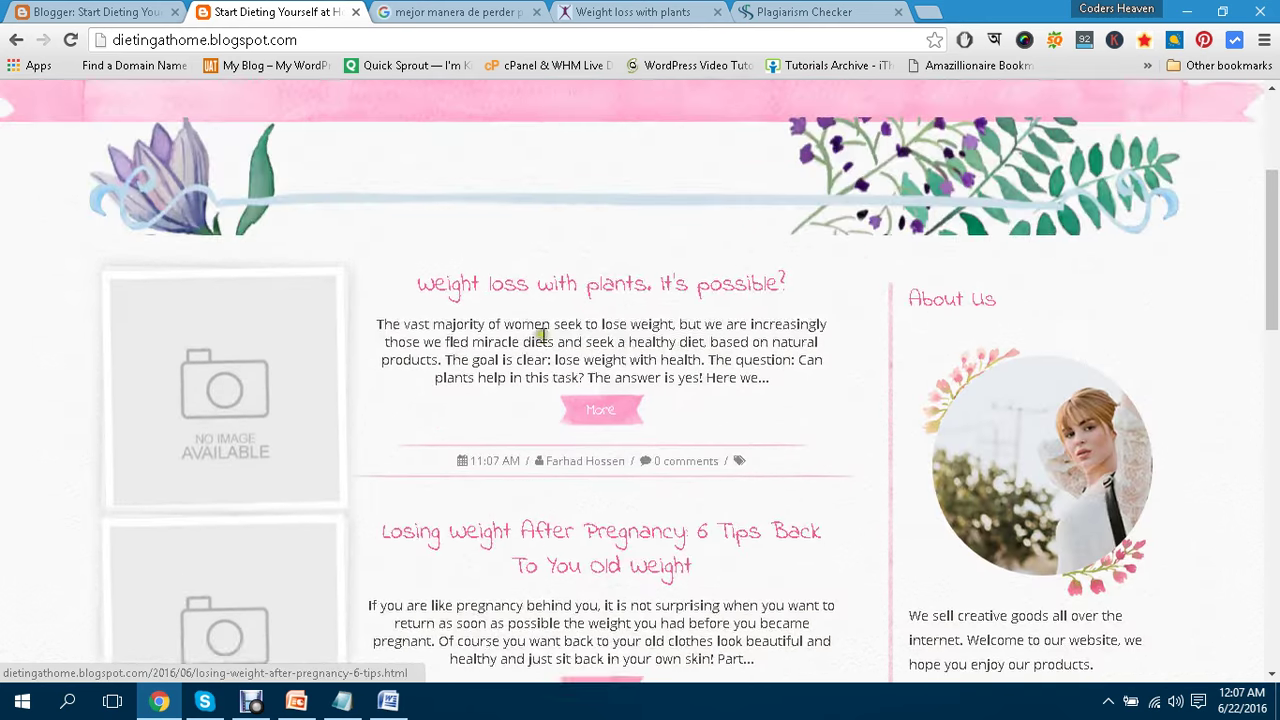
scroll(489, 277, down, 4)
scroll(471, 260, up, 1)
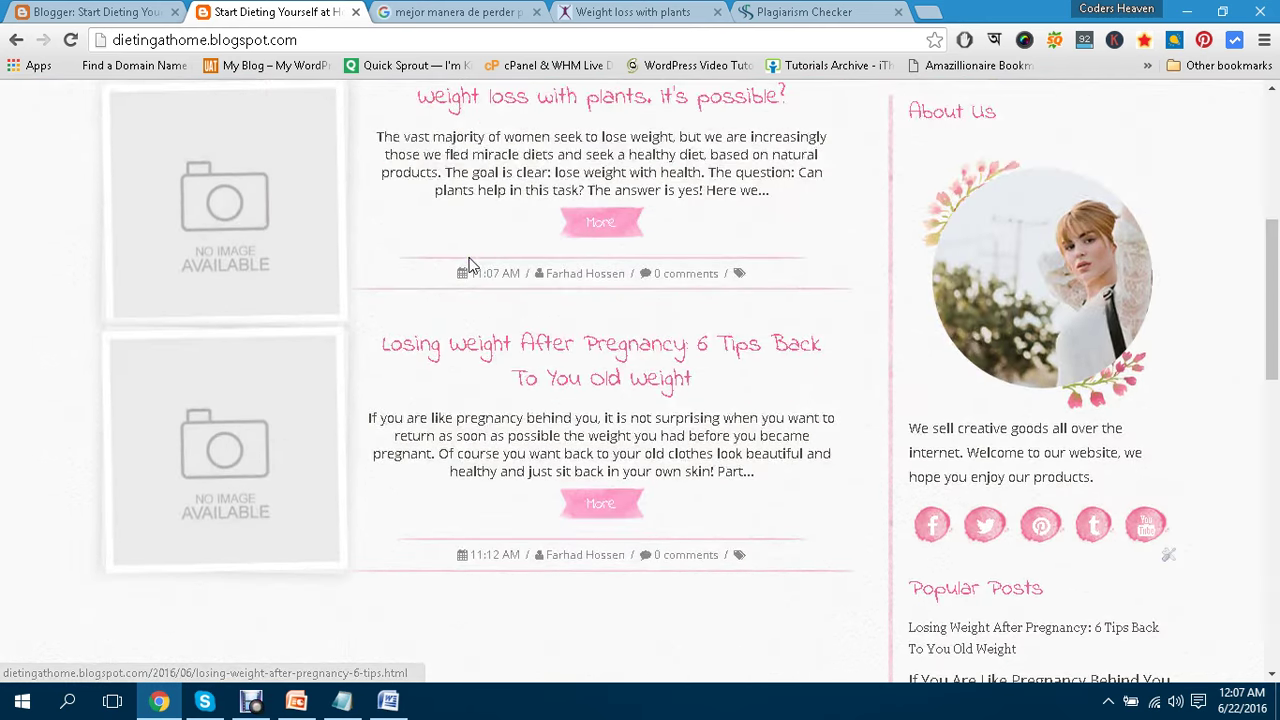
scroll(471, 263, down, 2)
scroll(471, 263, up, 3)
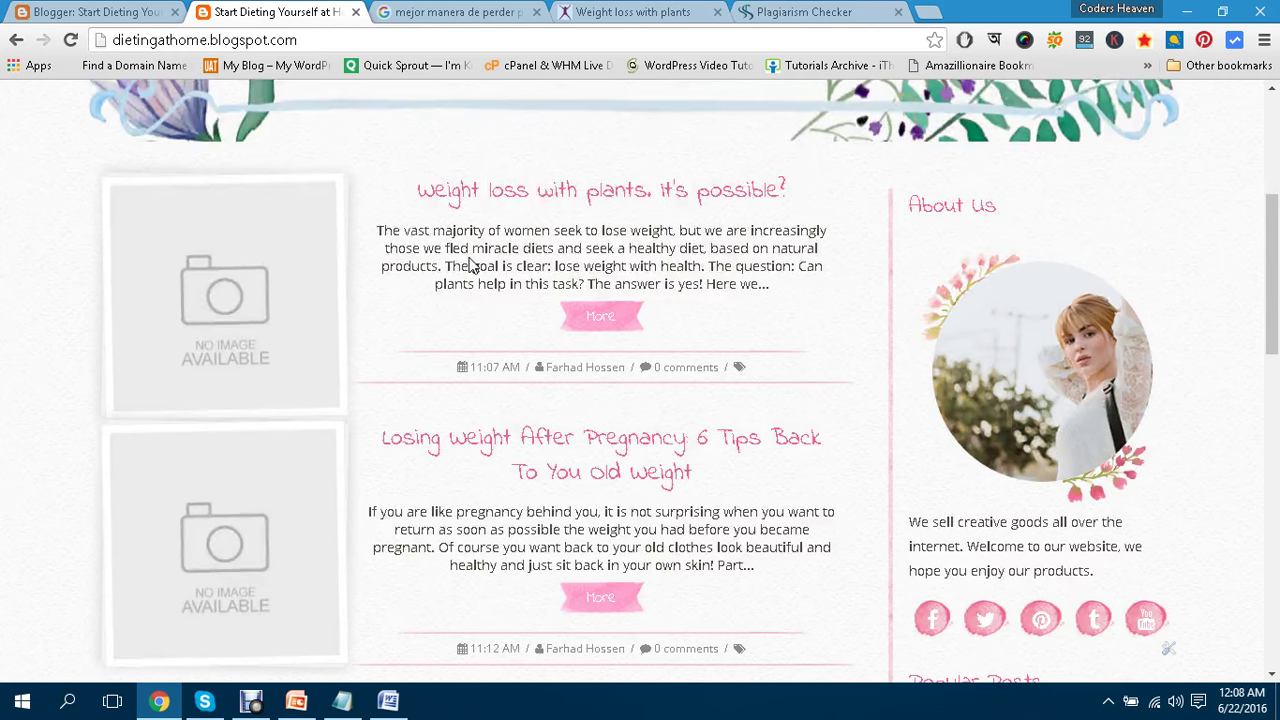
scroll(471, 263, down, 1)
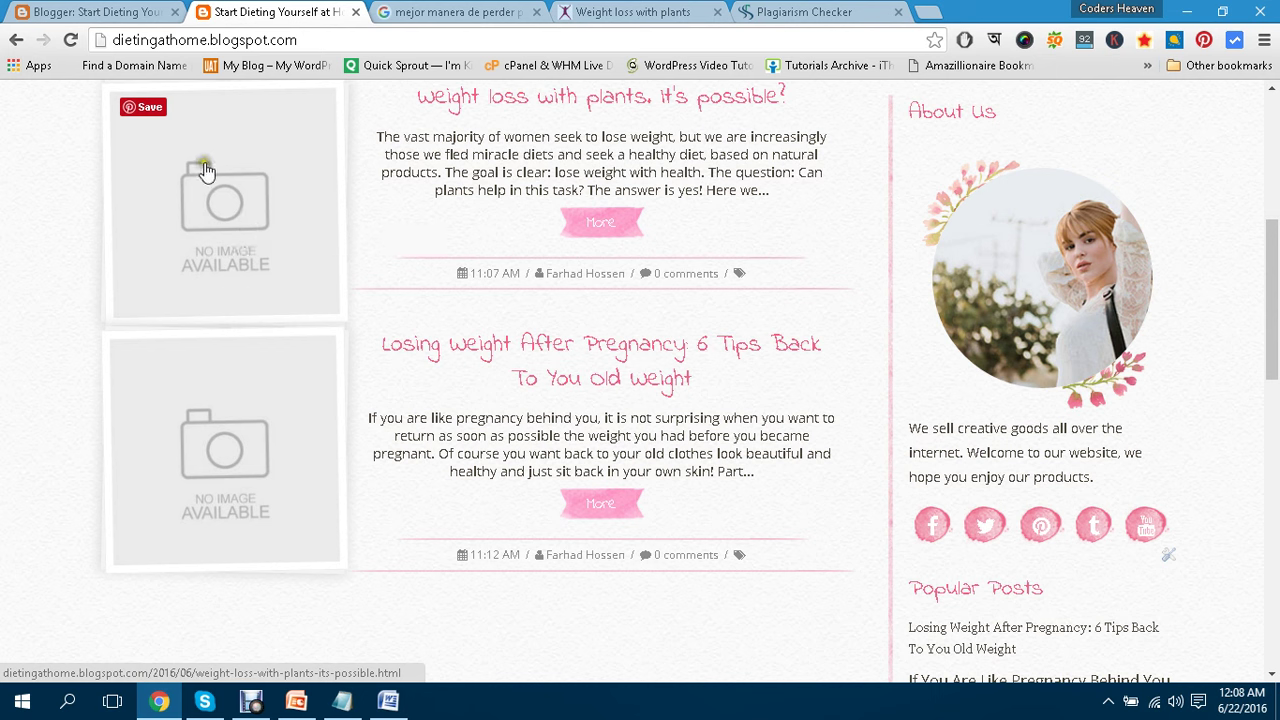
Return to the blog's posts, comments and sharing settings and review the available options.
click(163, 10)
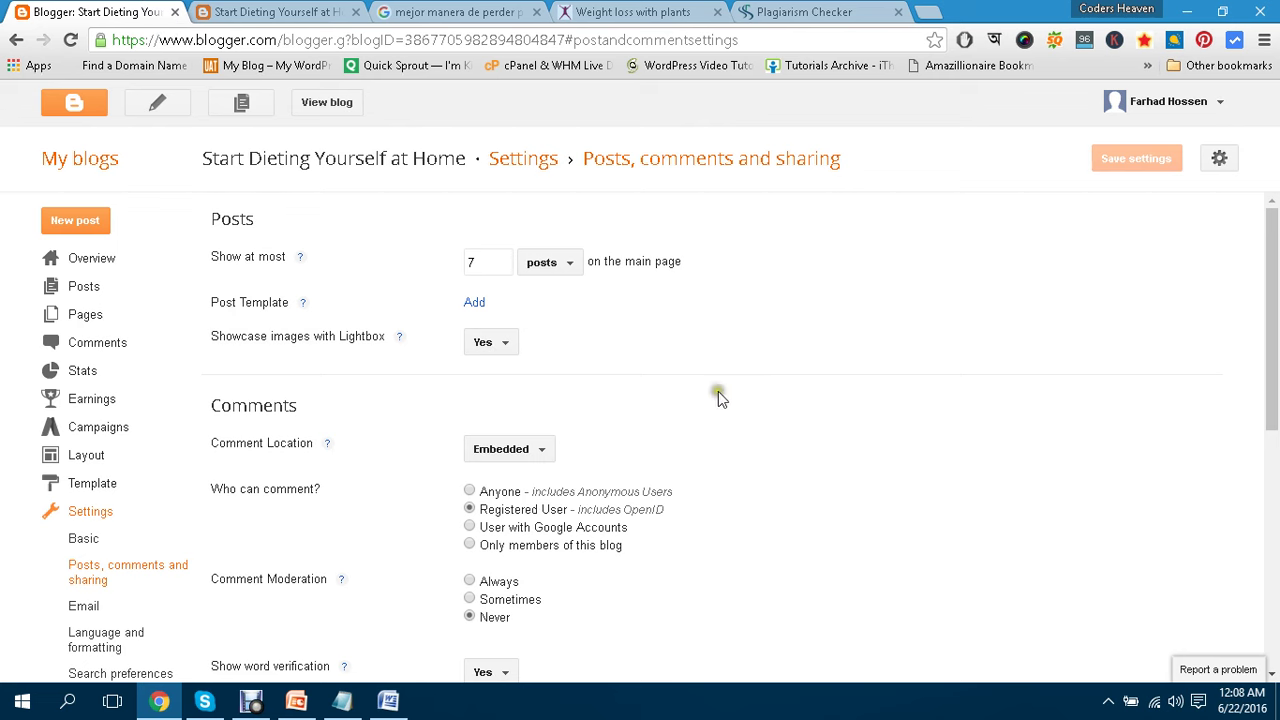
scroll(677, 374, down, 3)
scroll(675, 372, up, 5)
scroll(675, 370, down, 4)
scroll(672, 367, up, 3)
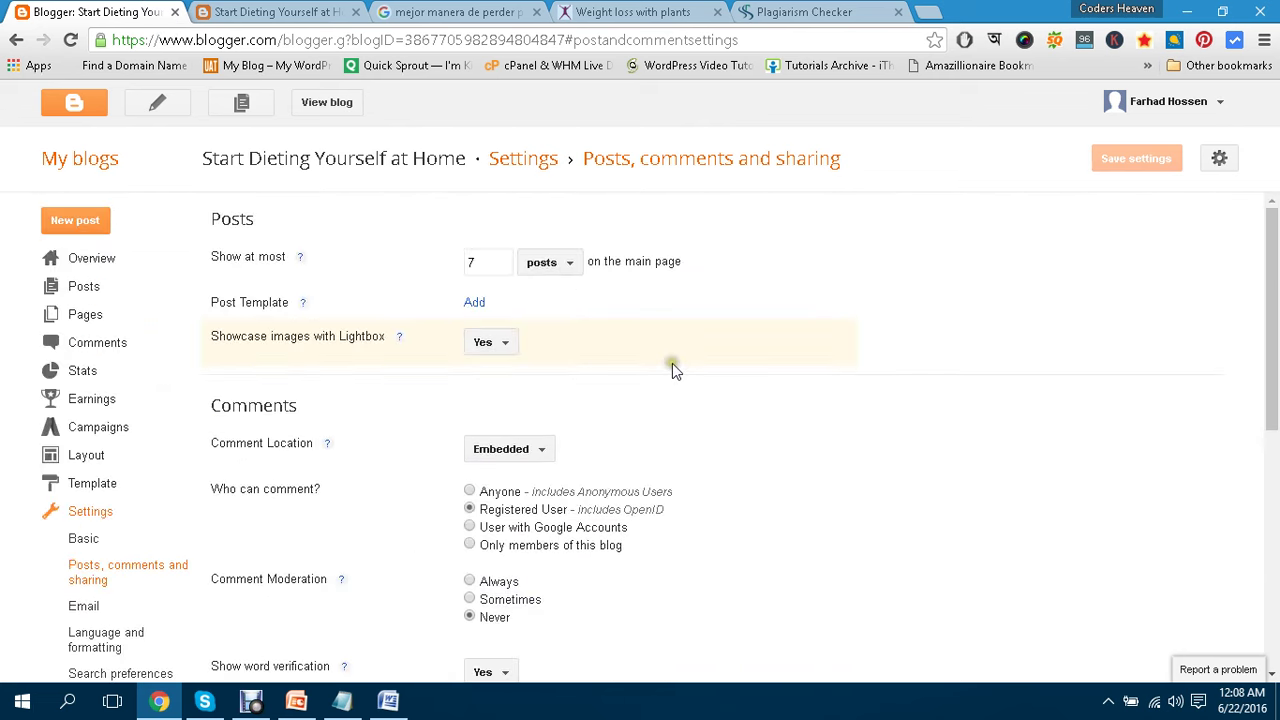
Open the post "Losing Weight After Pregnancy: 6 Tips Back To You Old Weight" in the editor and look over its content.
click(94, 262)
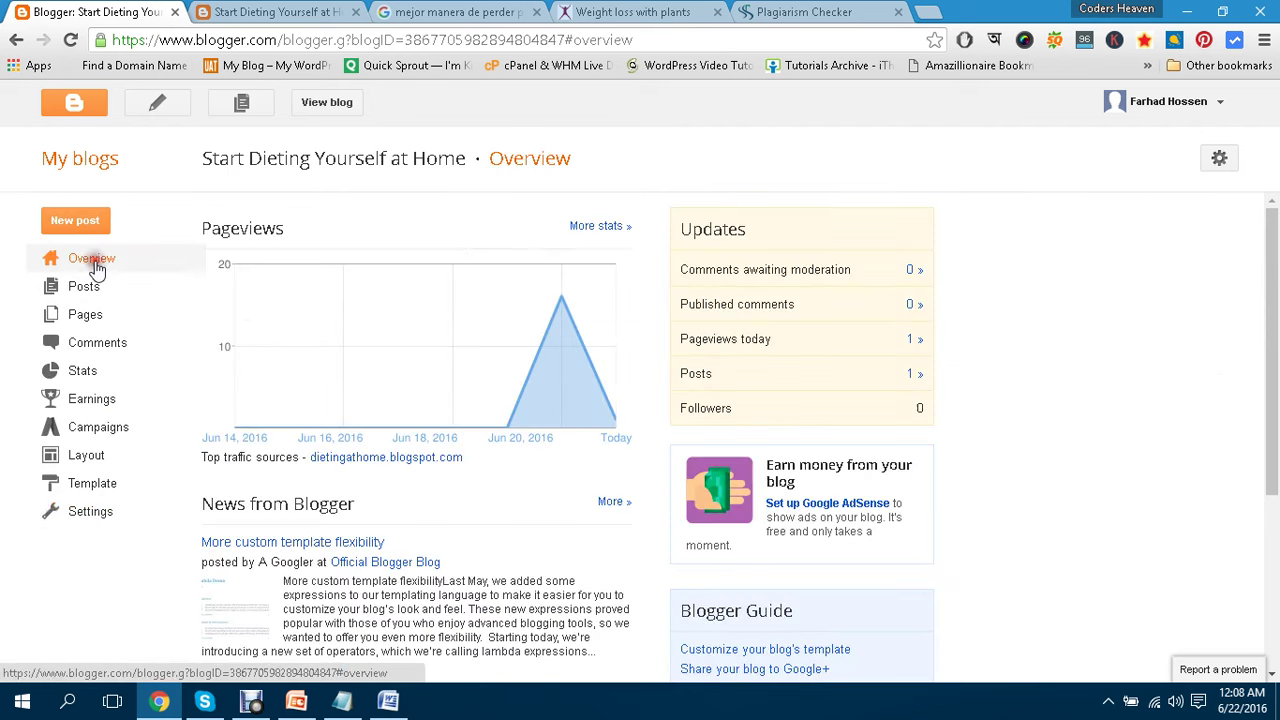
click(85, 287)
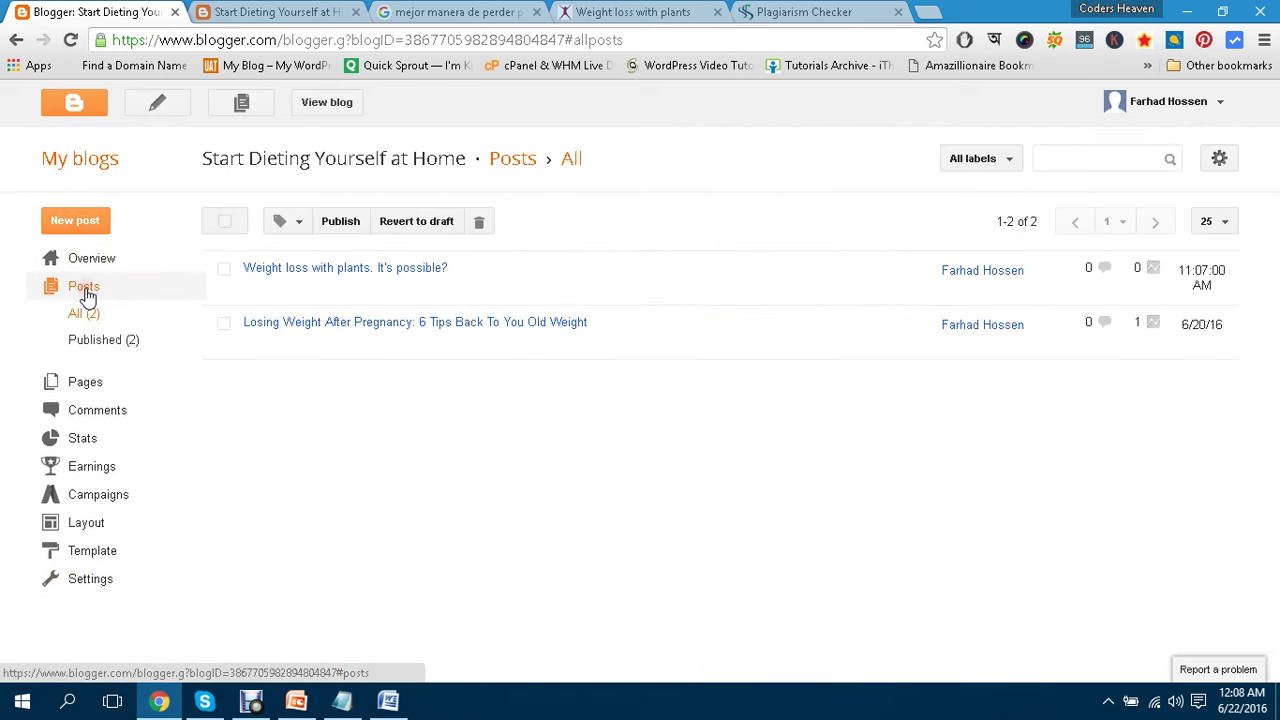
click(400, 323)
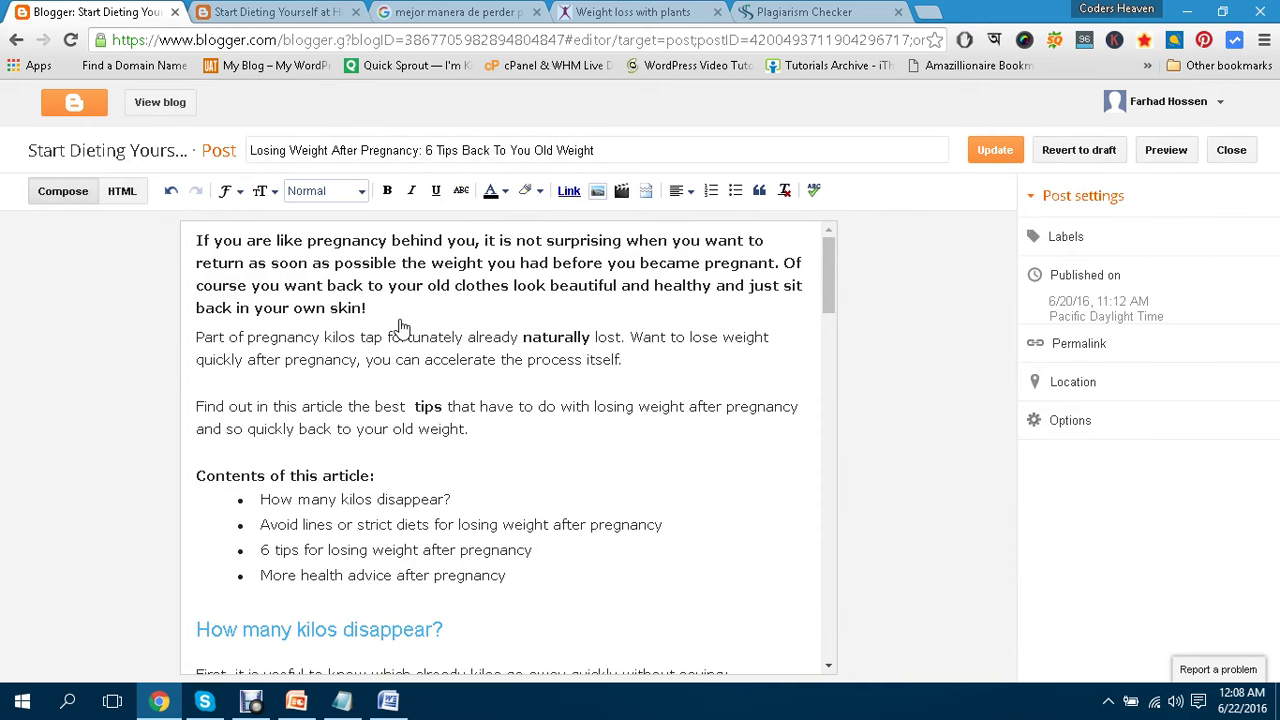
scroll(402, 328, down, 3)
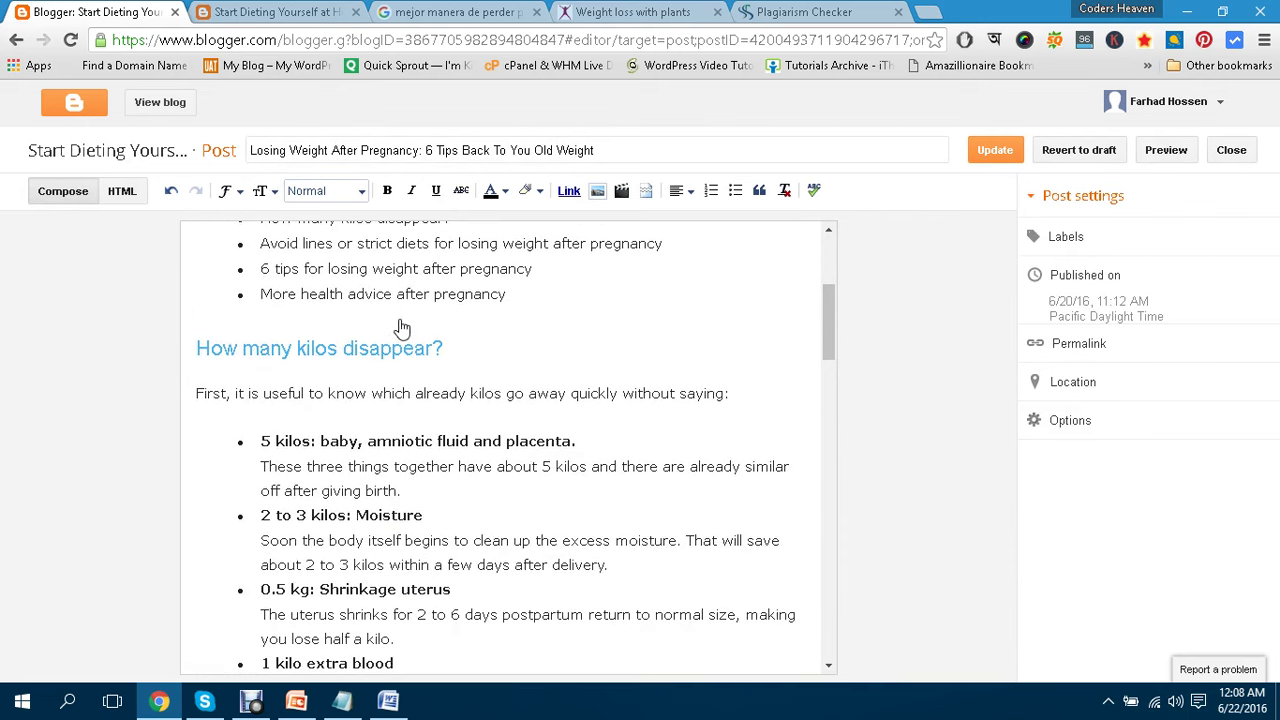
scroll(402, 328, up, 3)
Compare the two articles listed on the blog's home page with the pregnancy post open in the editor.
click(288, 11)
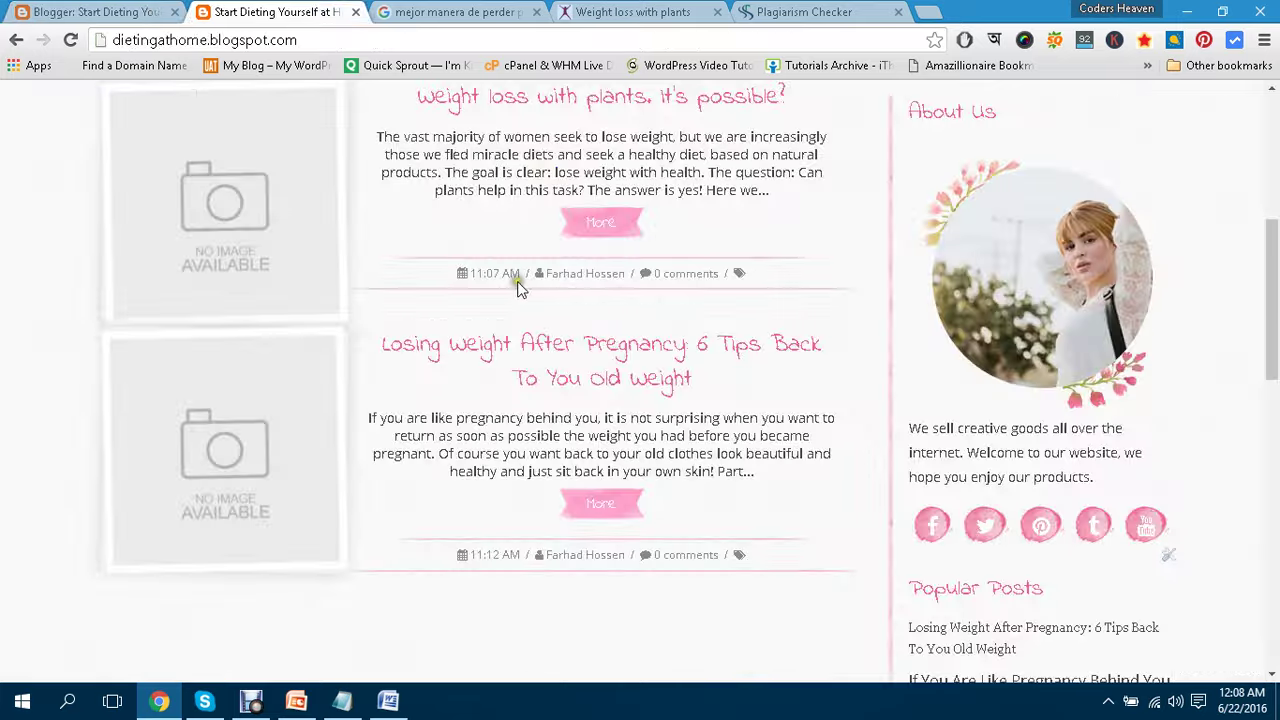
scroll(590, 300, up, 2)
scroll(588, 290, down, 2)
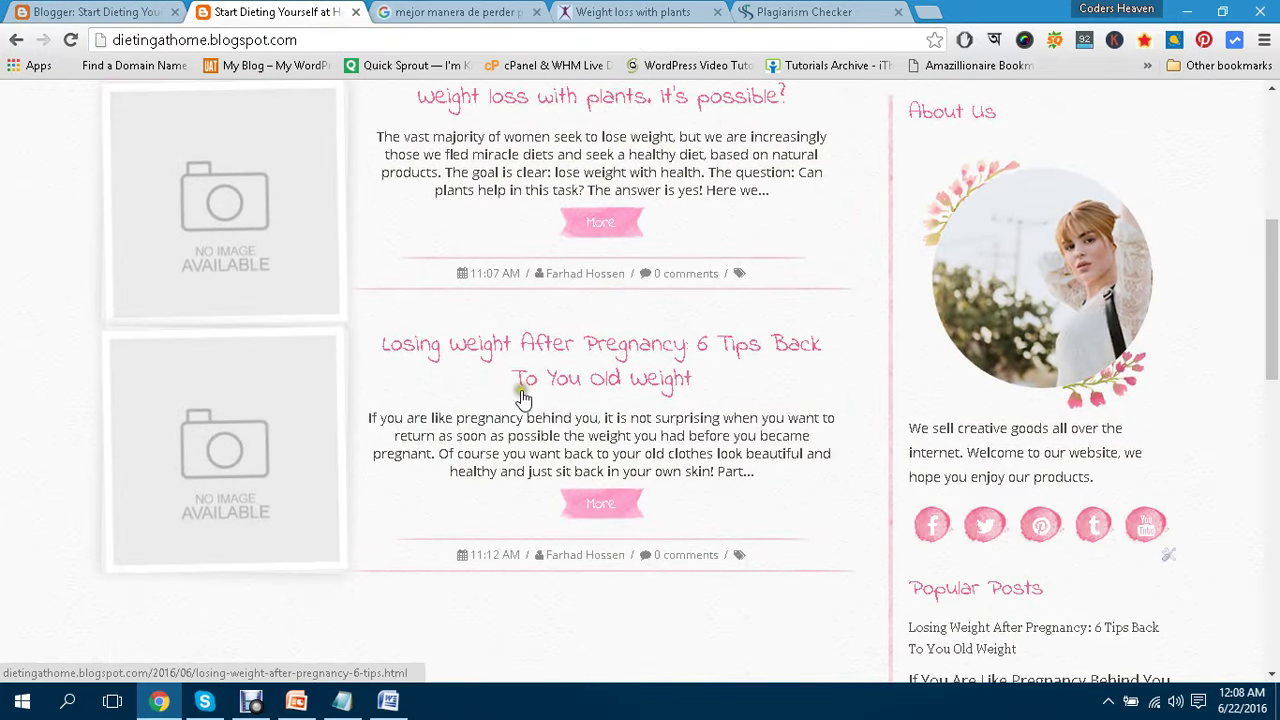
click(95, 11)
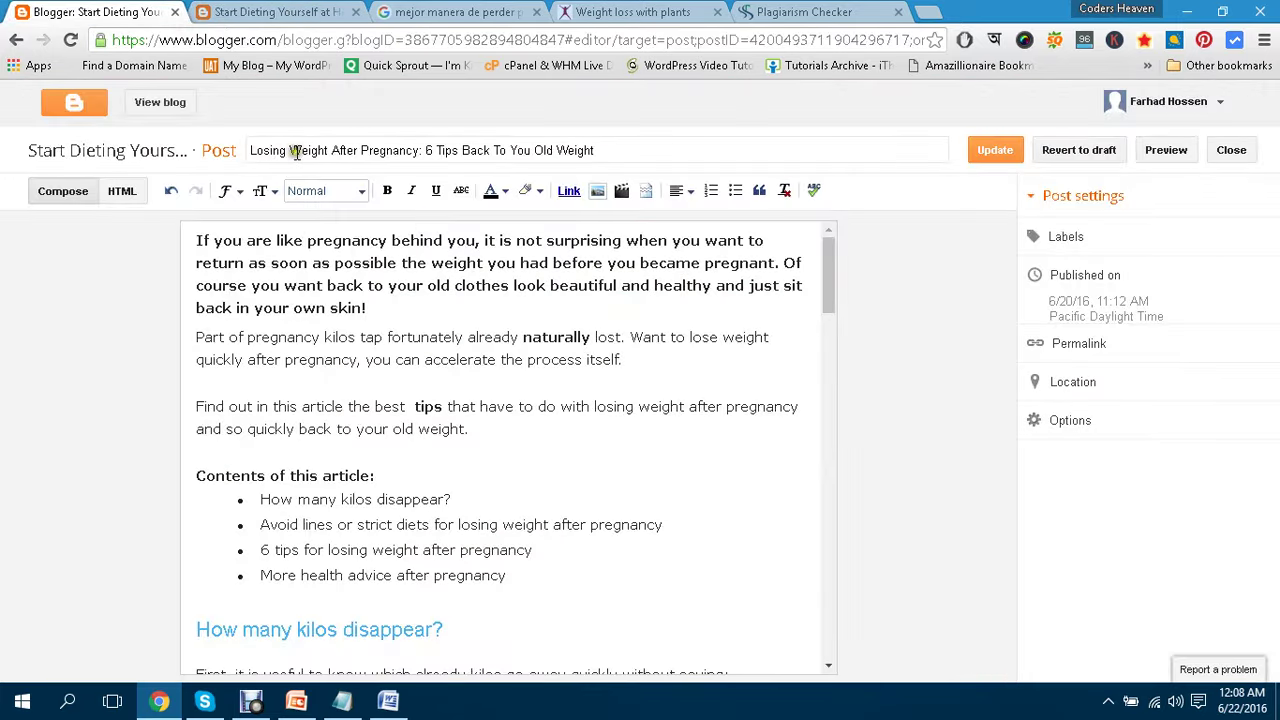
click(288, 11)
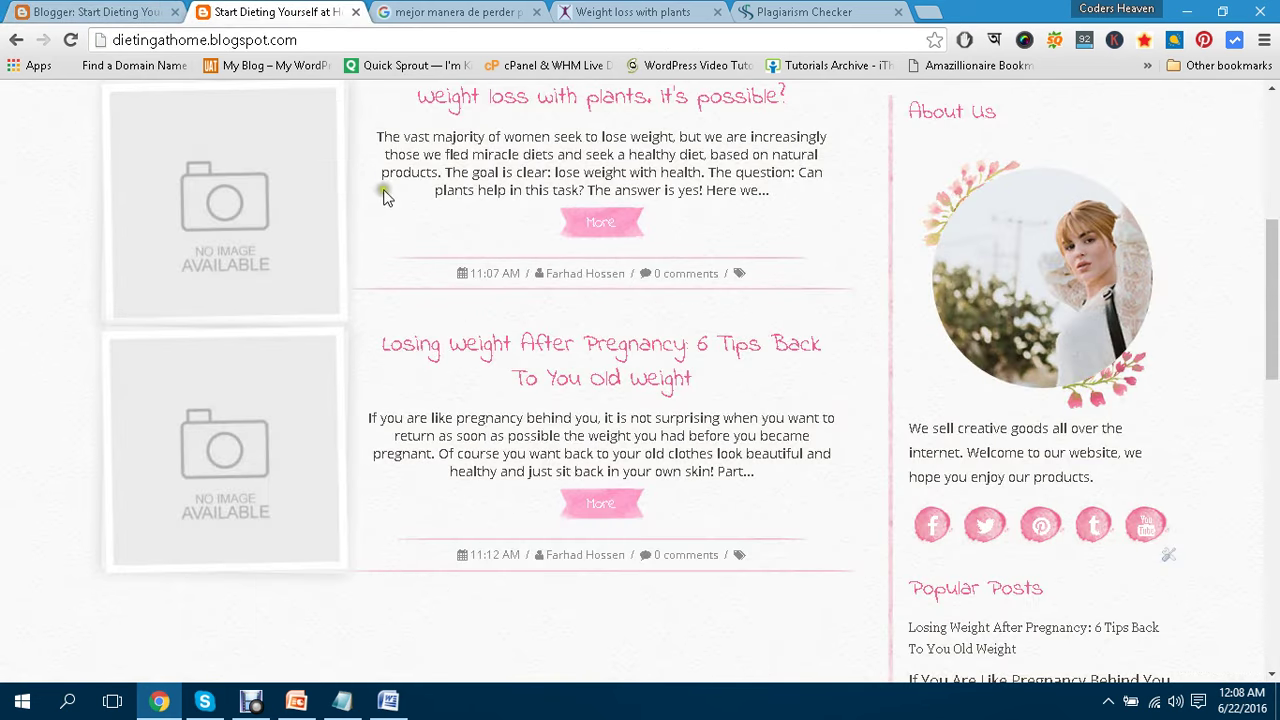
click(152, 10)
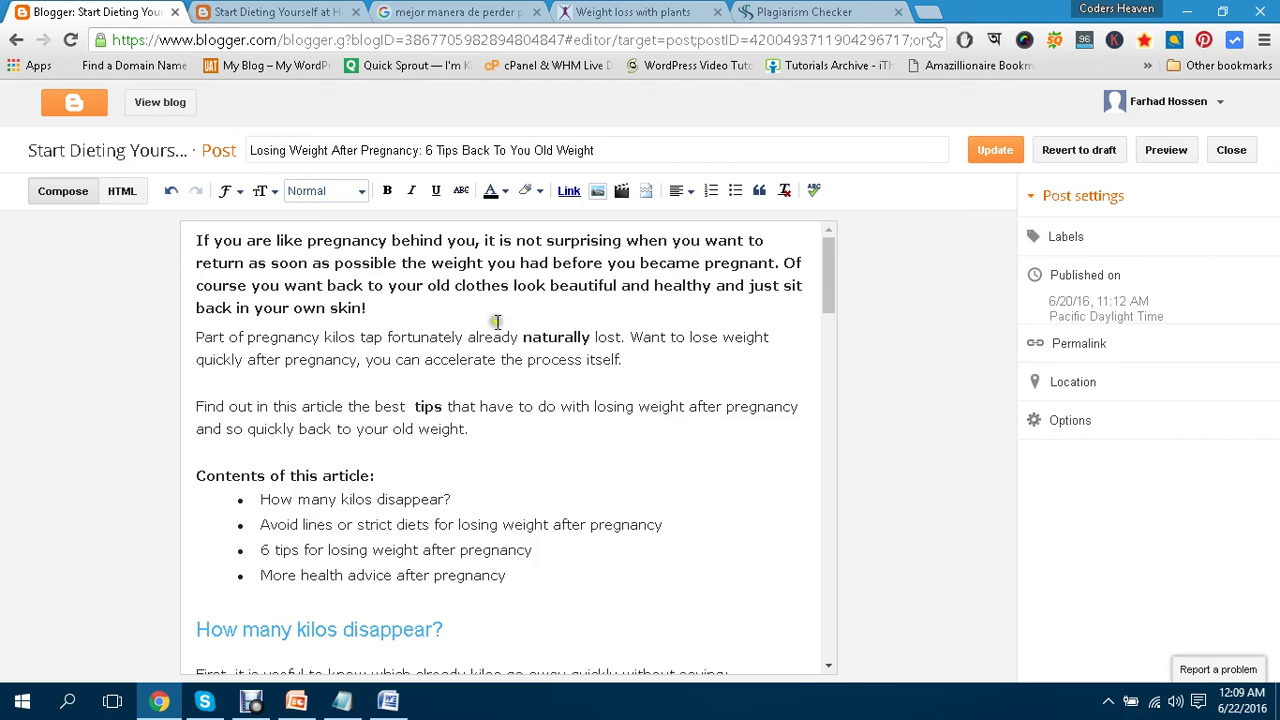
click(306, 10)
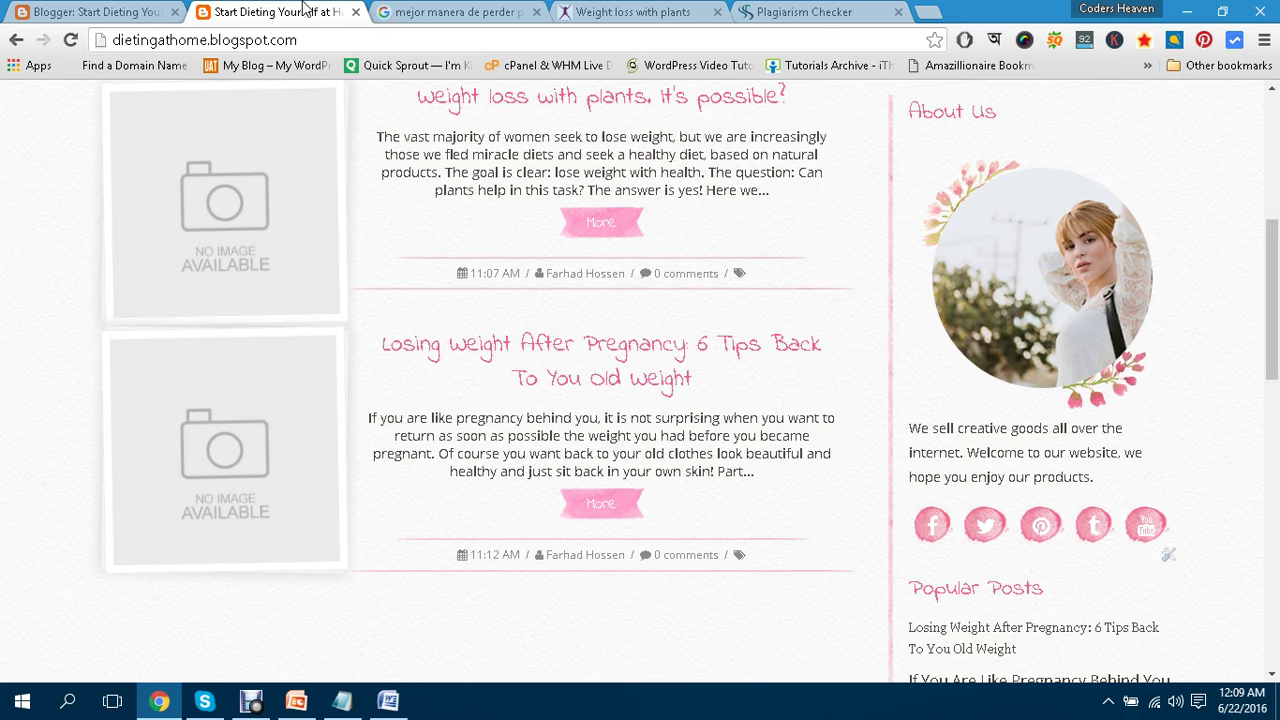
scroll(648, 410, up, 1)
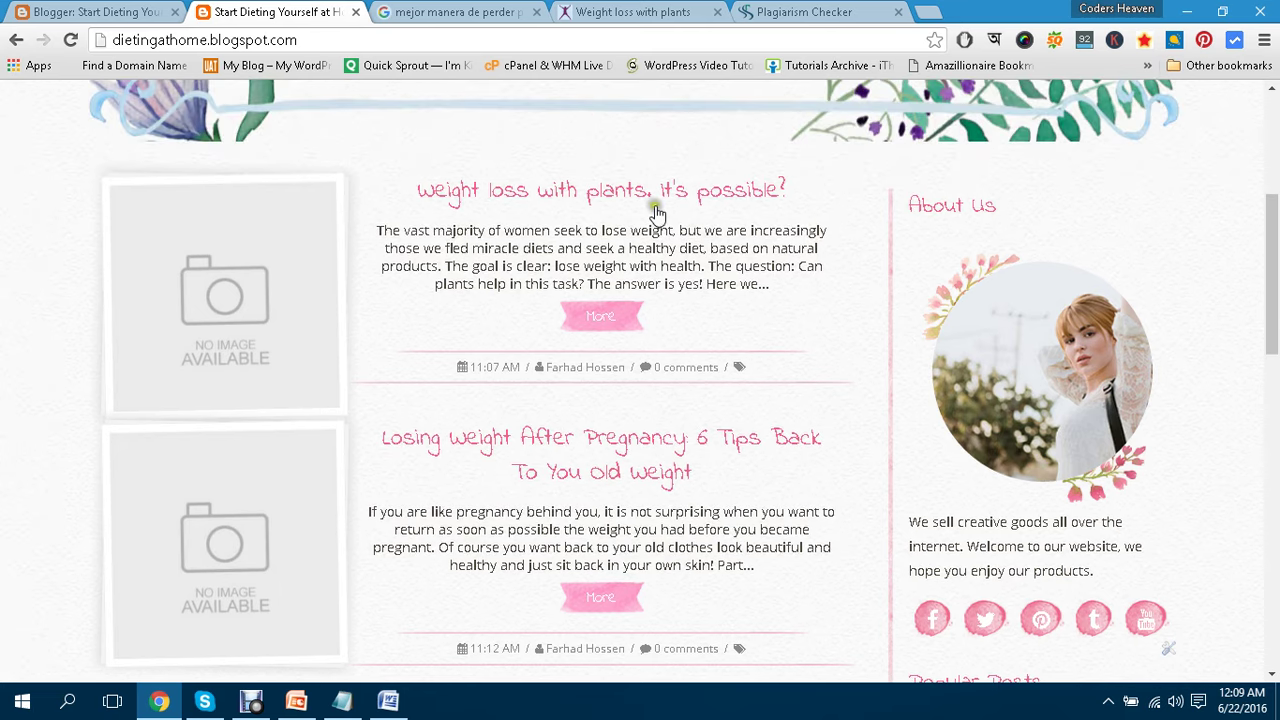
click(120, 8)
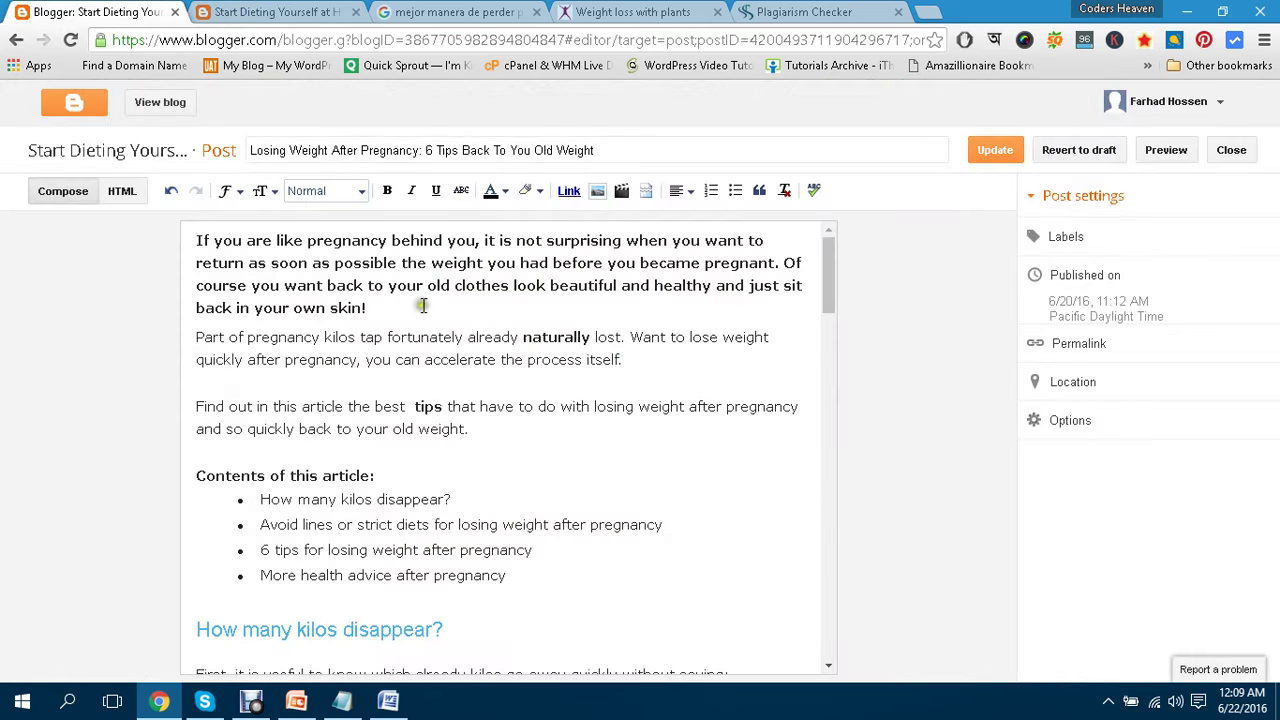
click(262, 12)
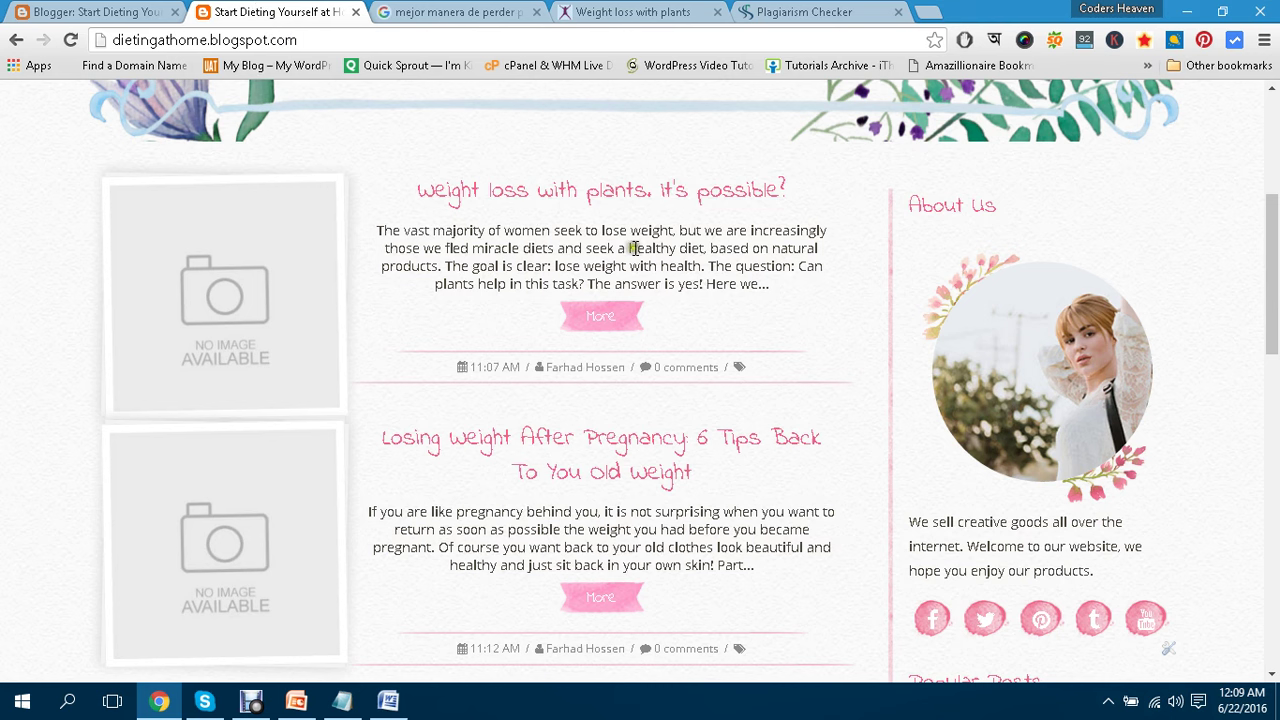
click(147, 11)
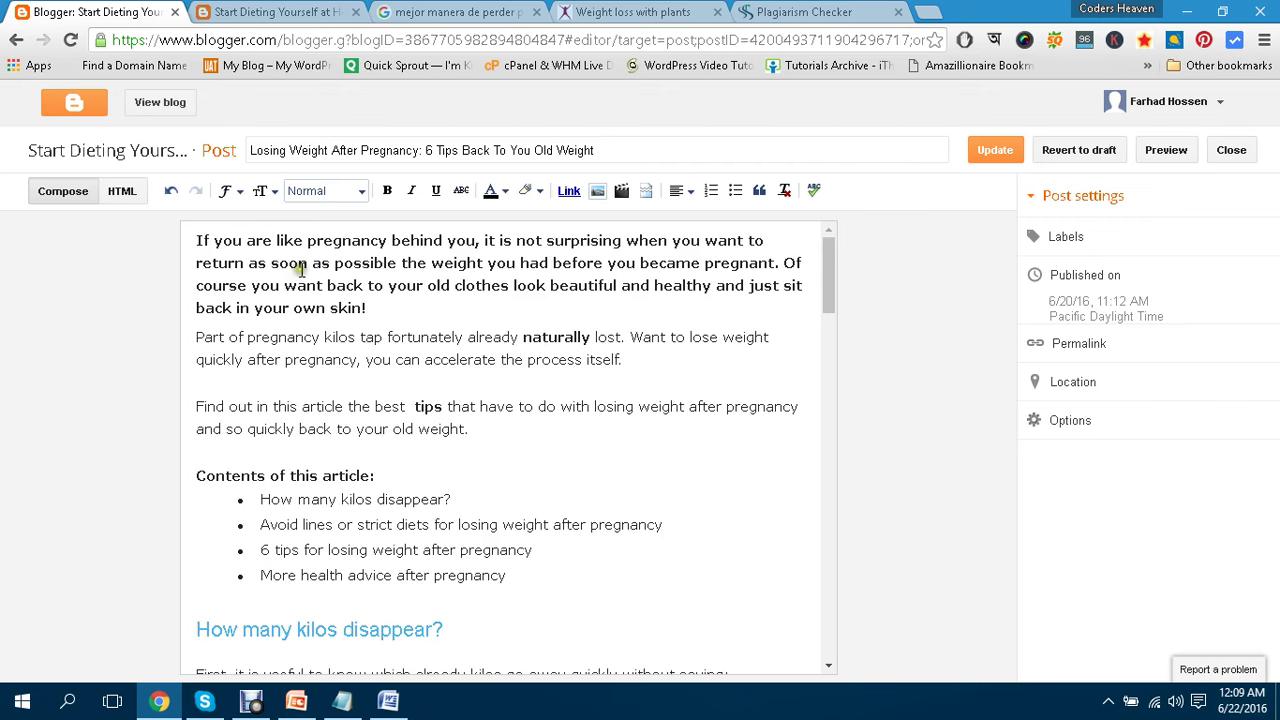
Select the phrase "lose weight quickly after pregnancy" in the post's second paragraph.
scroll(303, 268, down, 1)
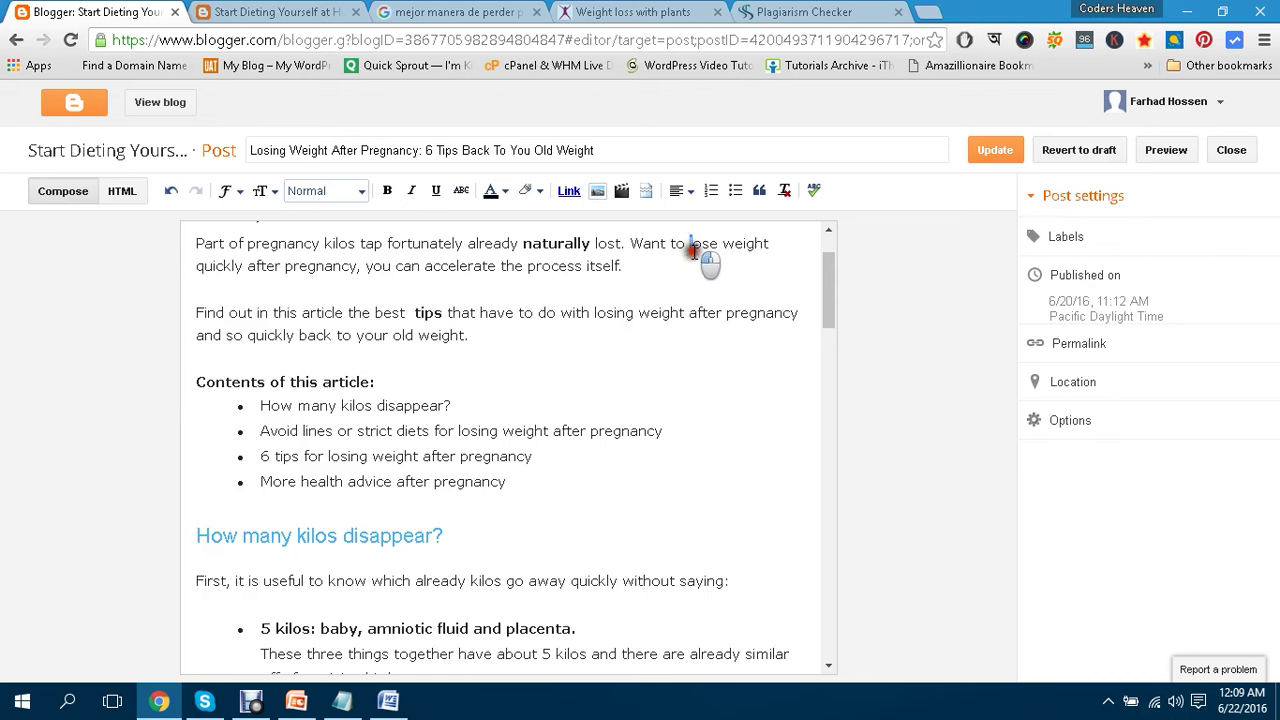
drag(689, 243, 357, 267)
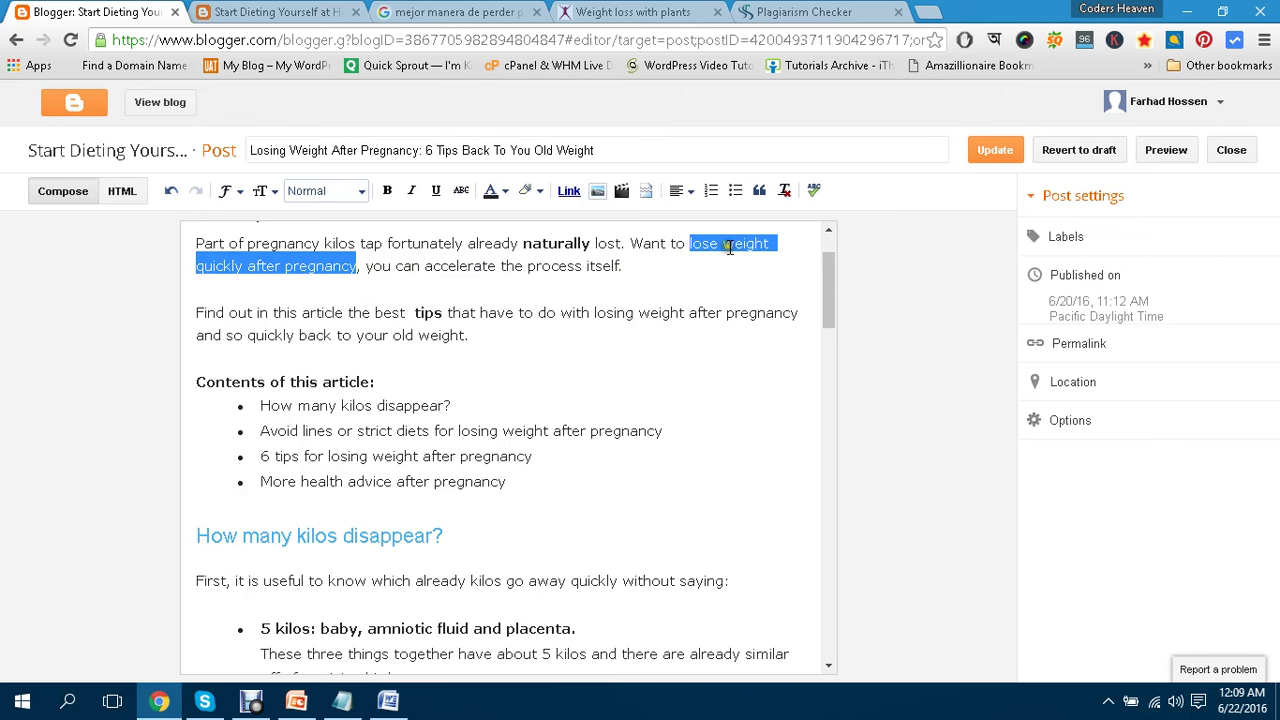
scroll(728, 275, up, 1)
Open the article "Weight loss with plants. It's possible?" from the blog's home page.
click(300, 10)
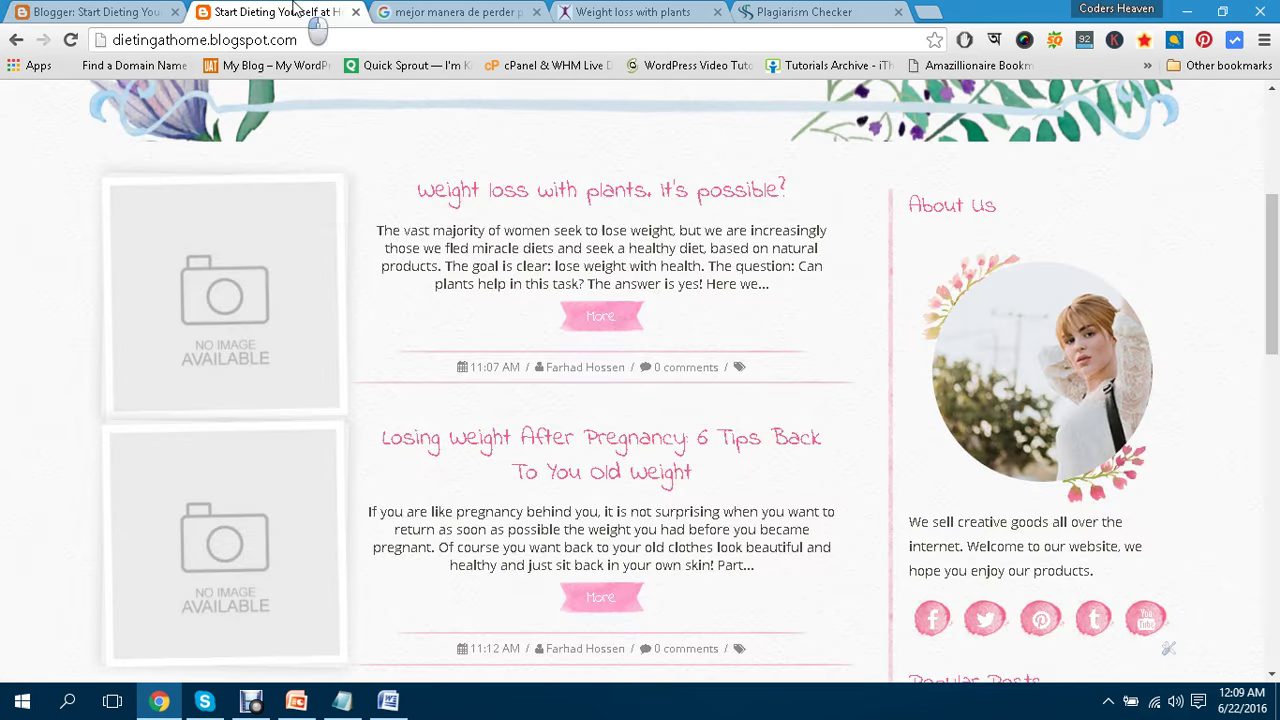
click(593, 192)
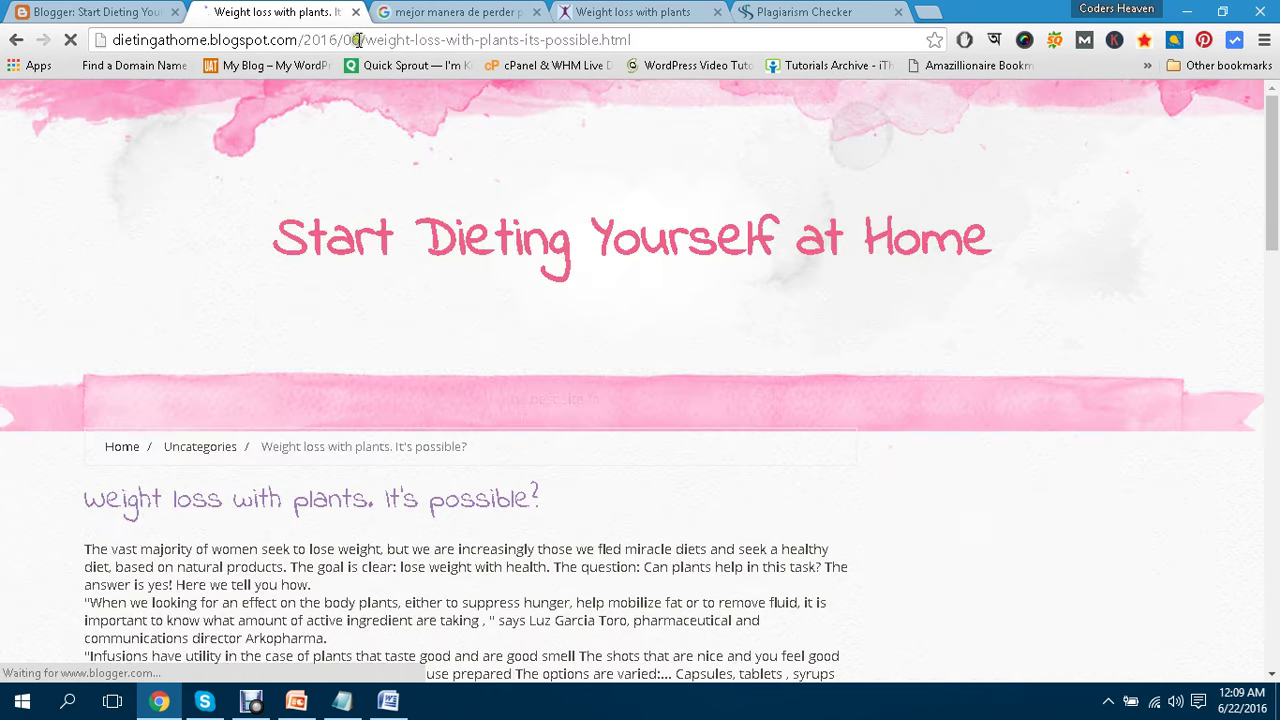
Link the selected phrase "lose weight quickly after pregnancy" to the copied web address of the "Weight loss with plants. It's possible?" article.
click(357, 40)
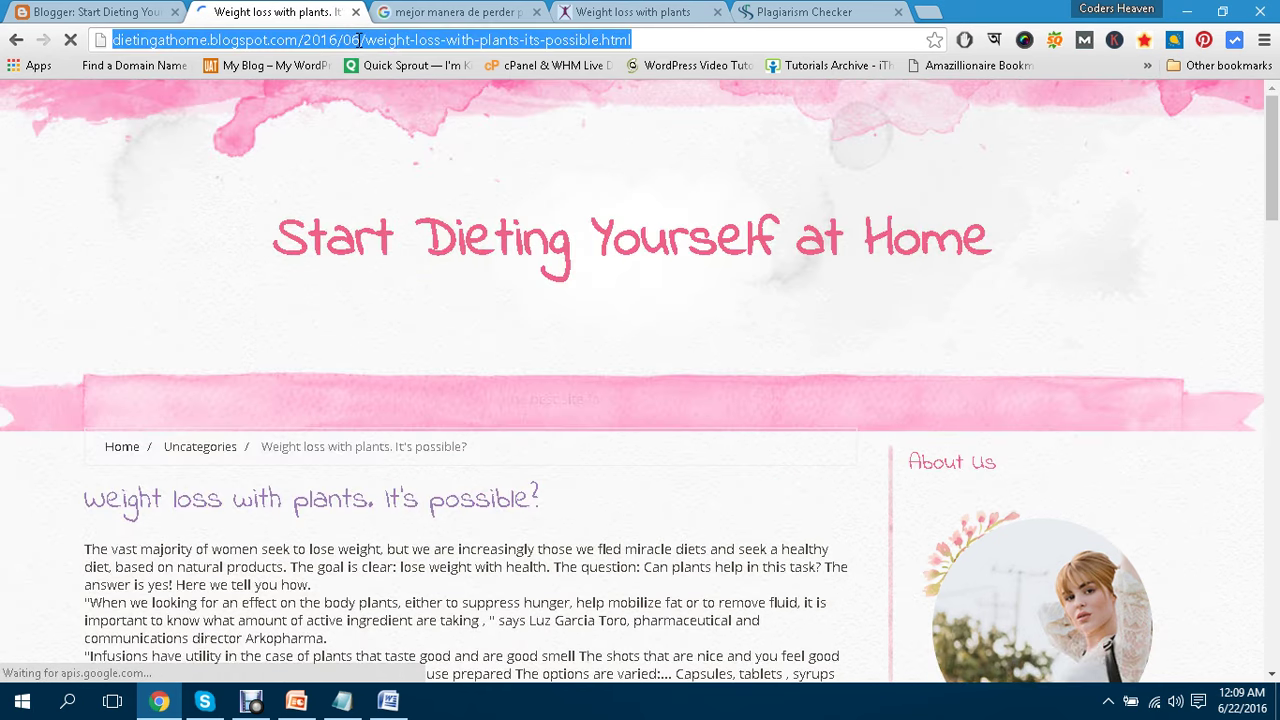
right_click(357, 40)
click(405, 118)
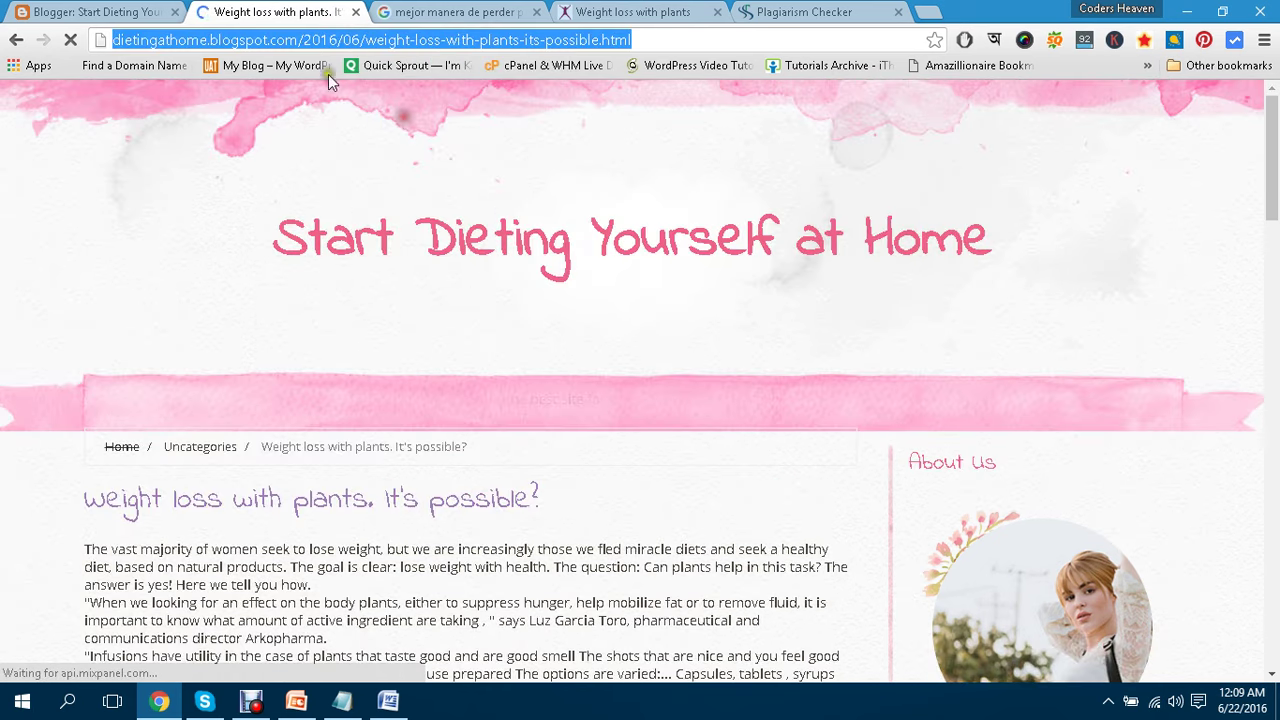
click(133, 10)
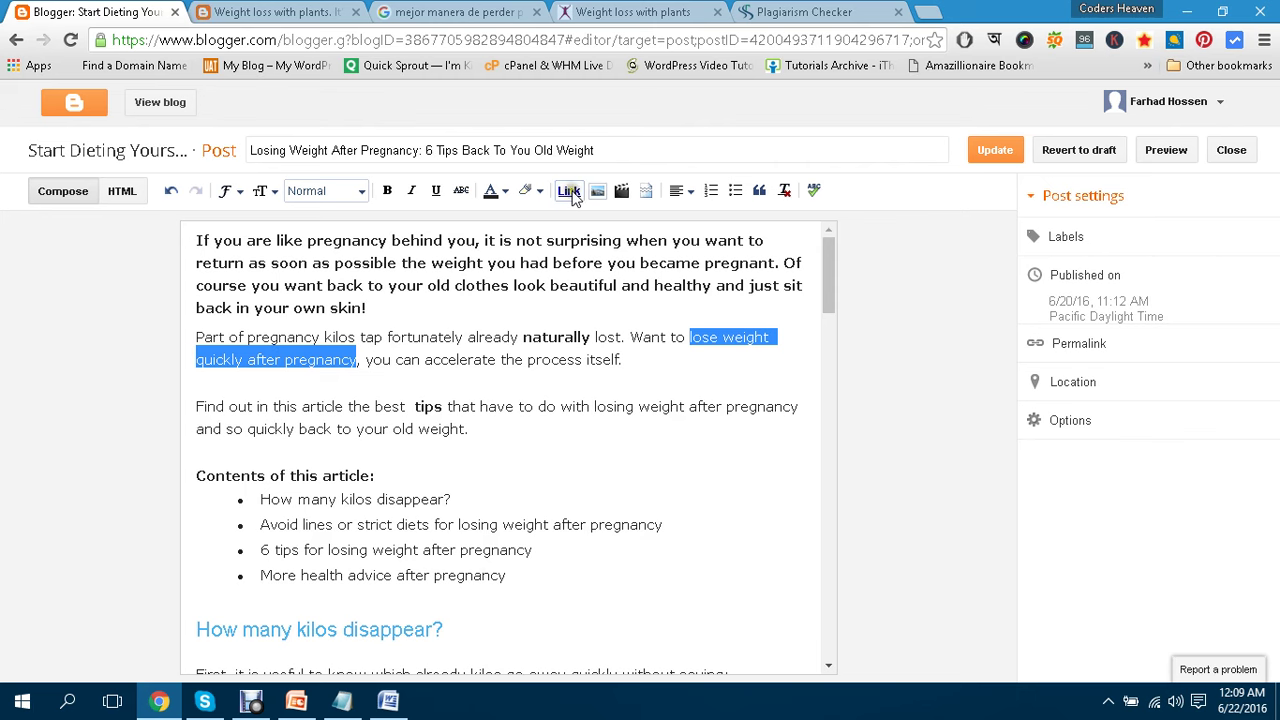
click(569, 191)
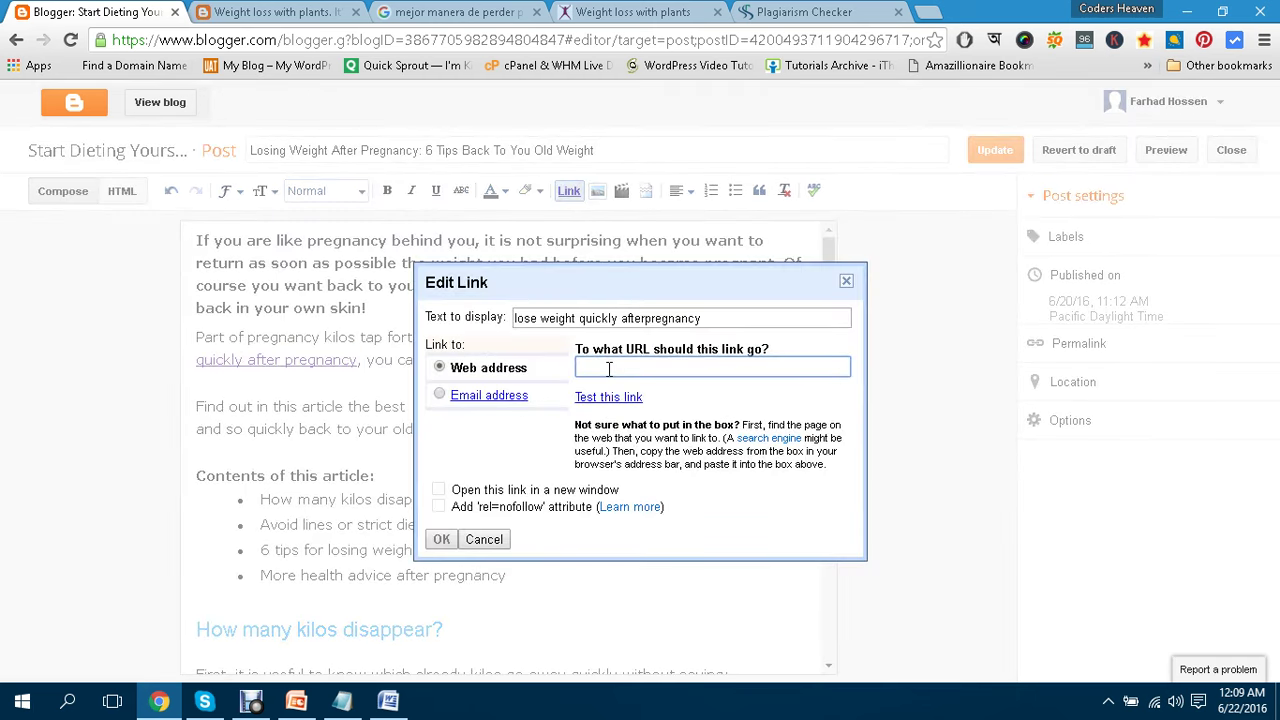
key(ctrl+v)
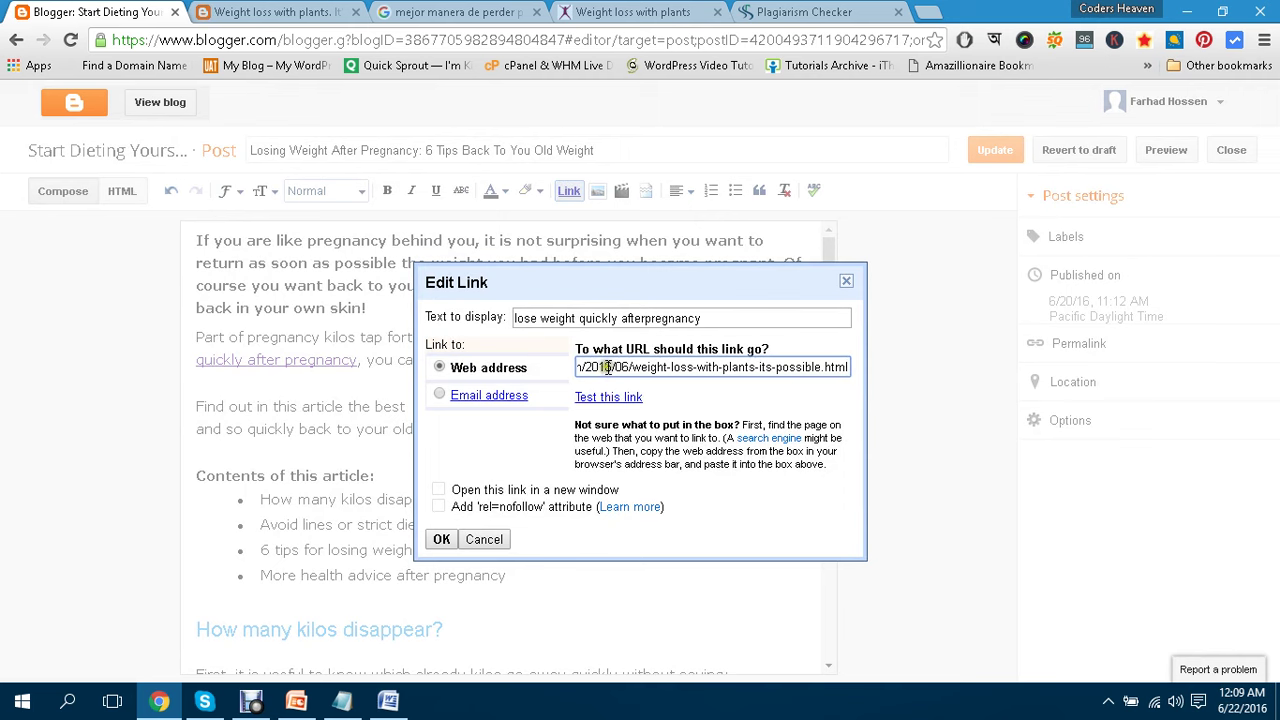
click(441, 539)
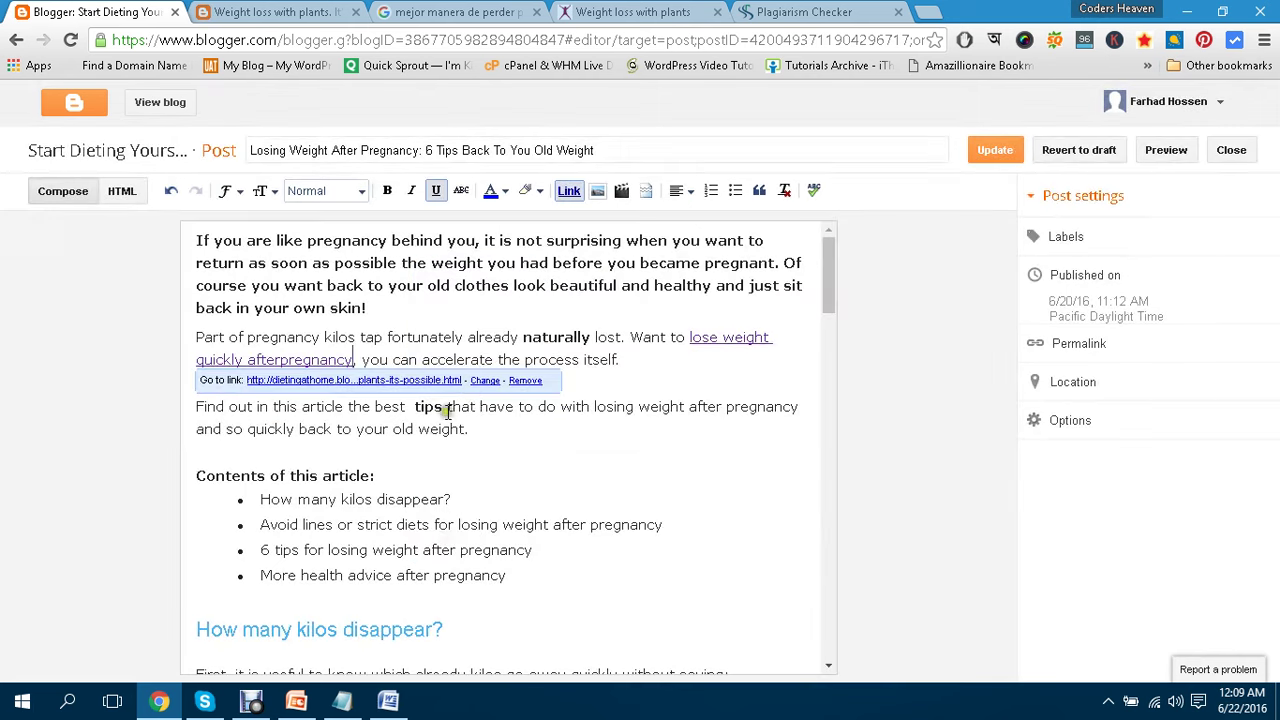
click(540, 338)
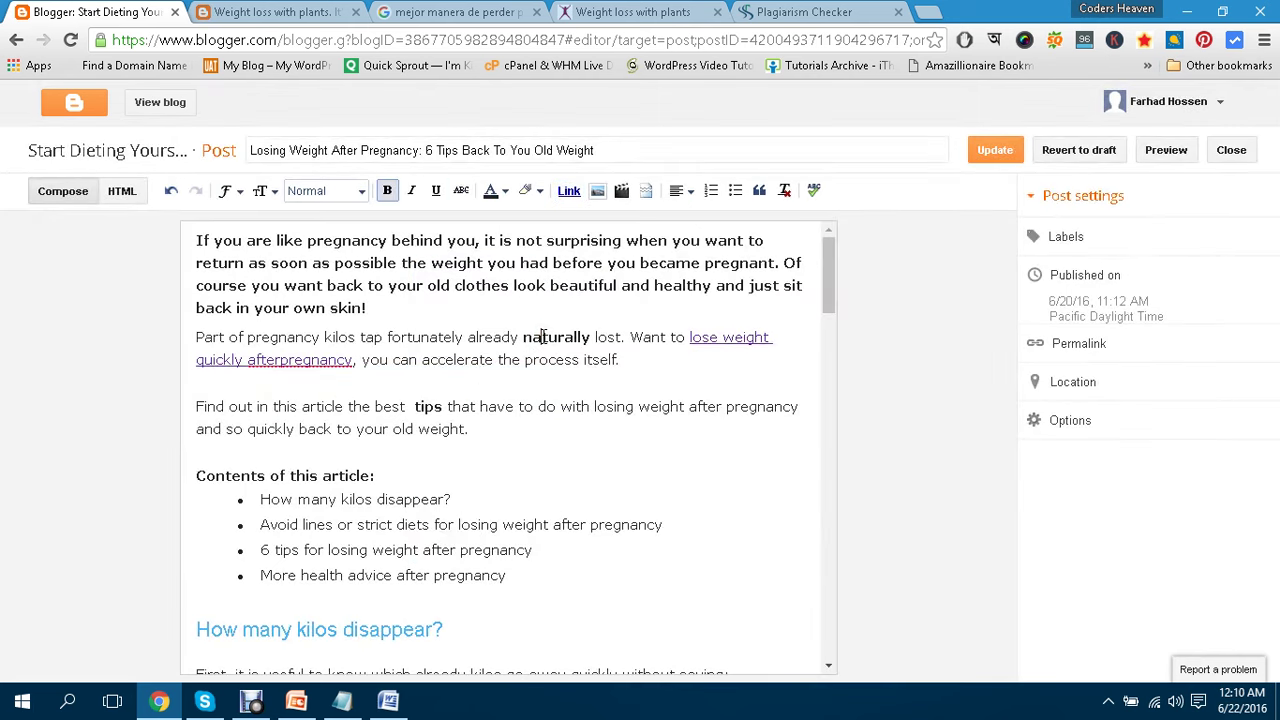
Look through the pregnancy post from its introduction to the closing eBook section for another phrase suitable for an internal link.
scroll(543, 337, down, 4)
scroll(543, 337, down, 3)
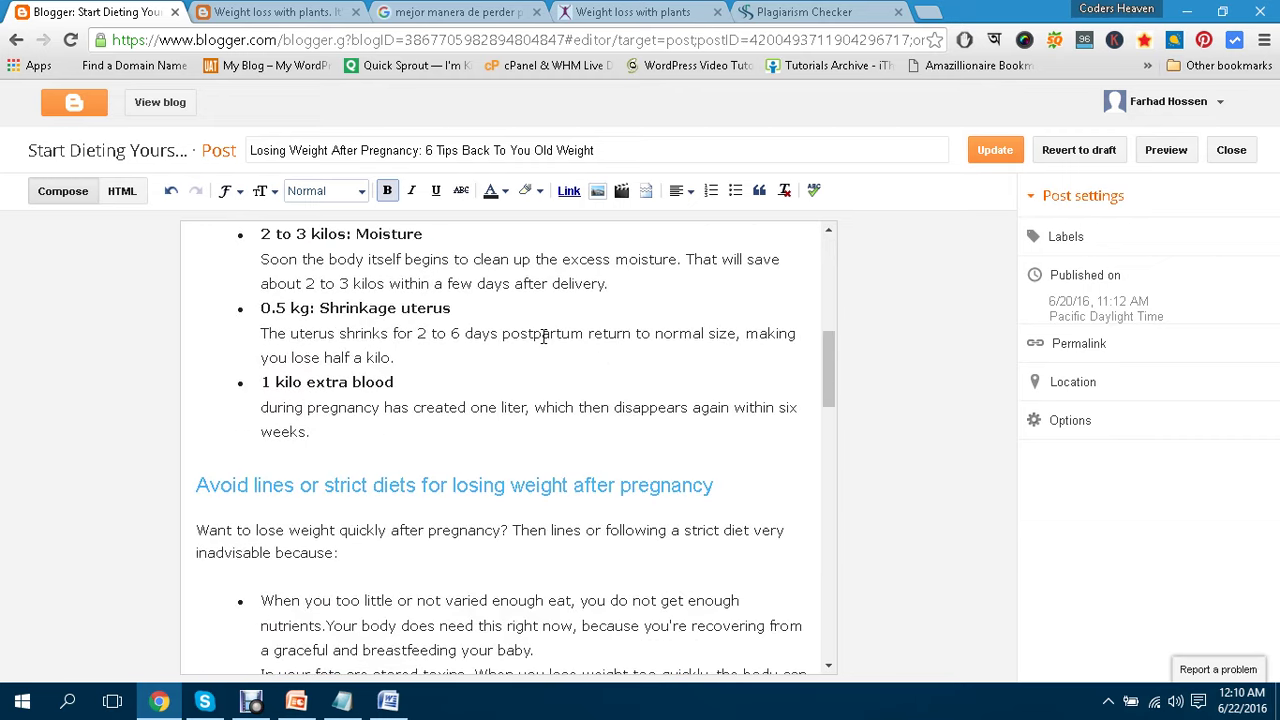
scroll(541, 337, up, 6)
scroll(541, 337, down, 7)
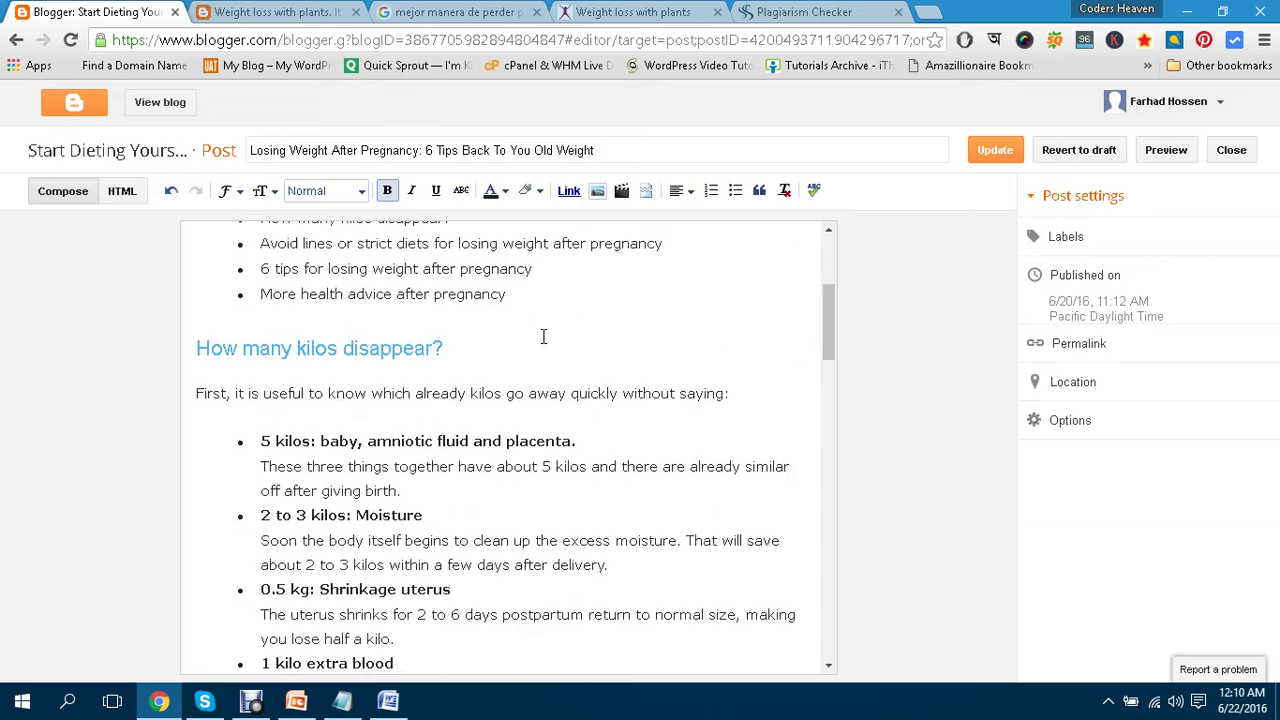
click(300, 10)
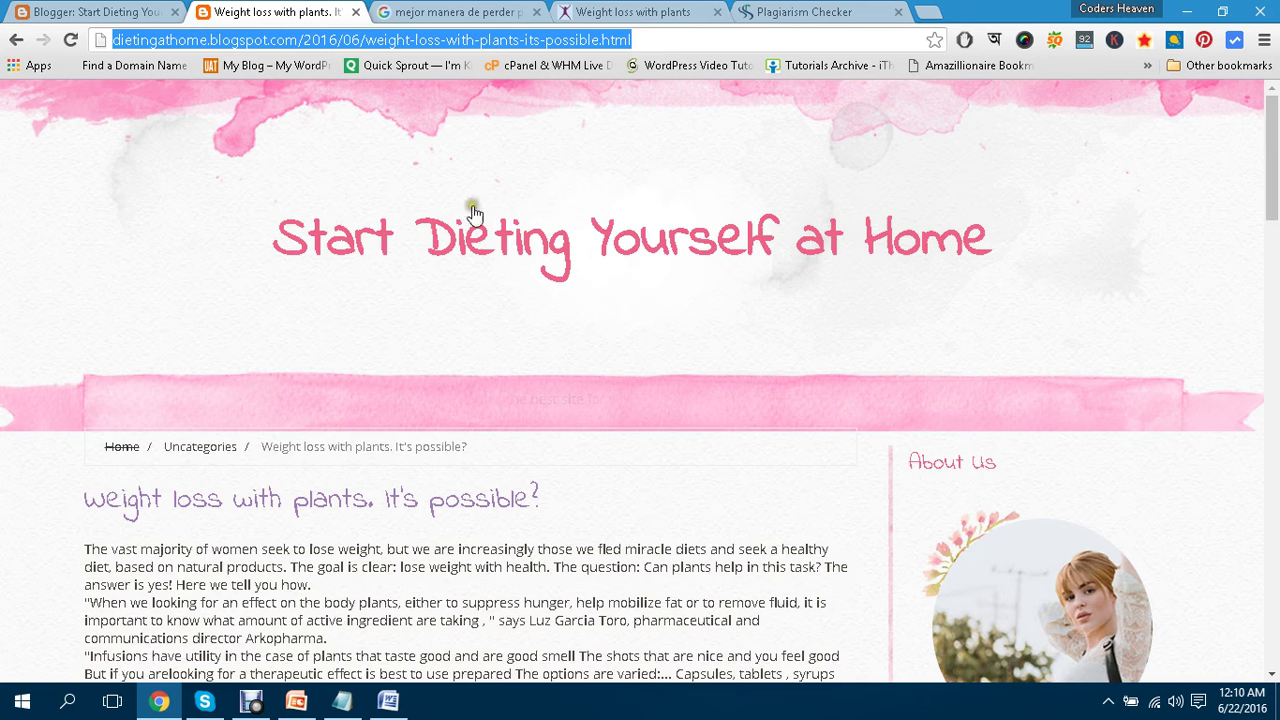
click(140, 12)
scroll(453, 407, up, 10)
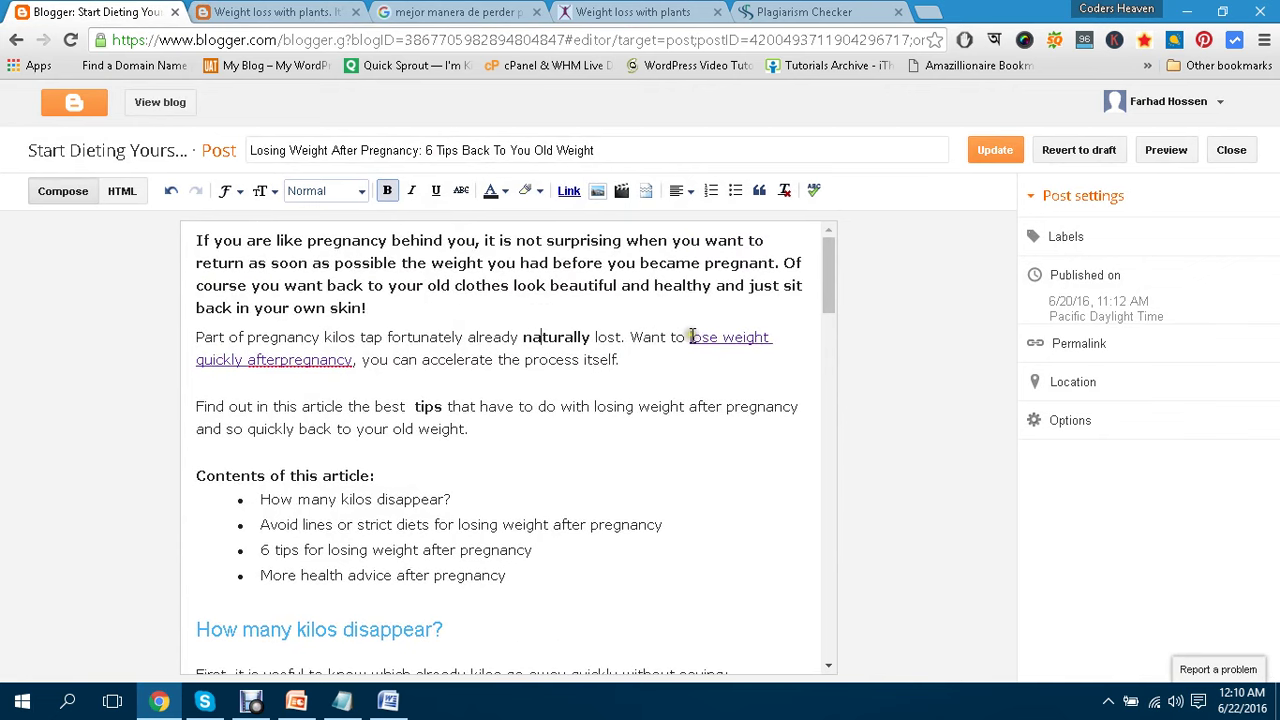
scroll(497, 424, down, 8)
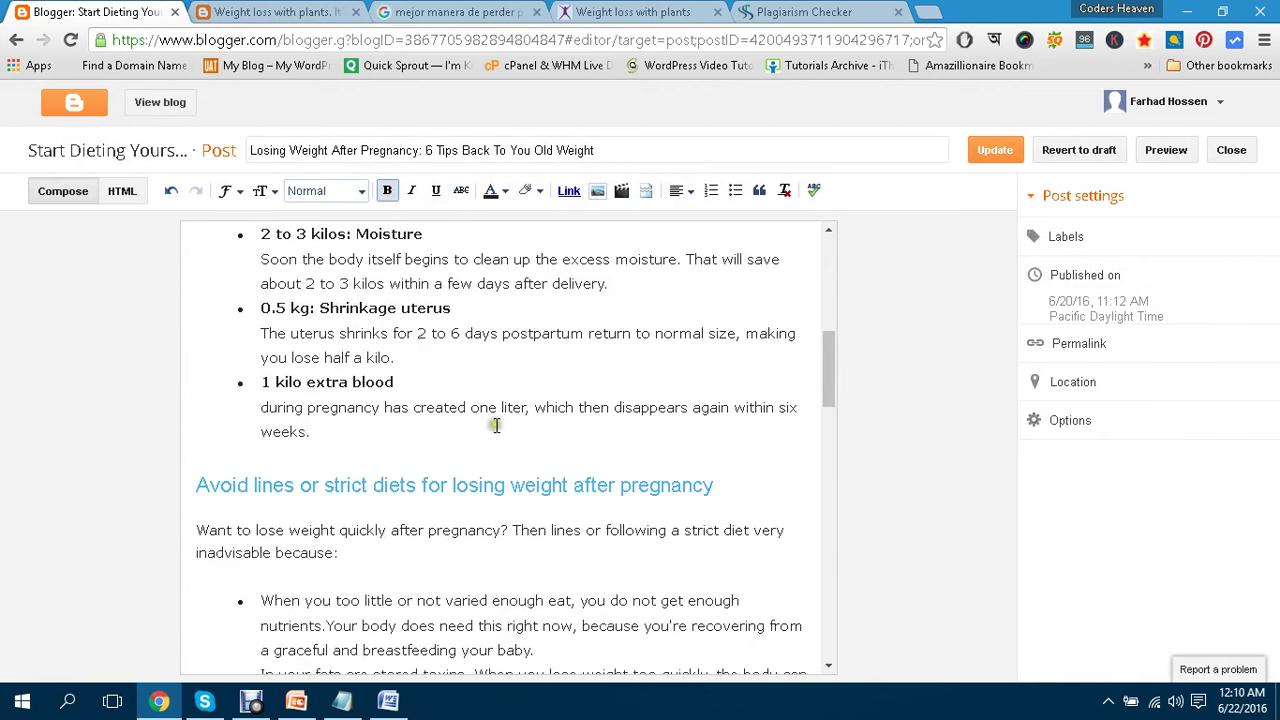
scroll(530, 413, down, 2)
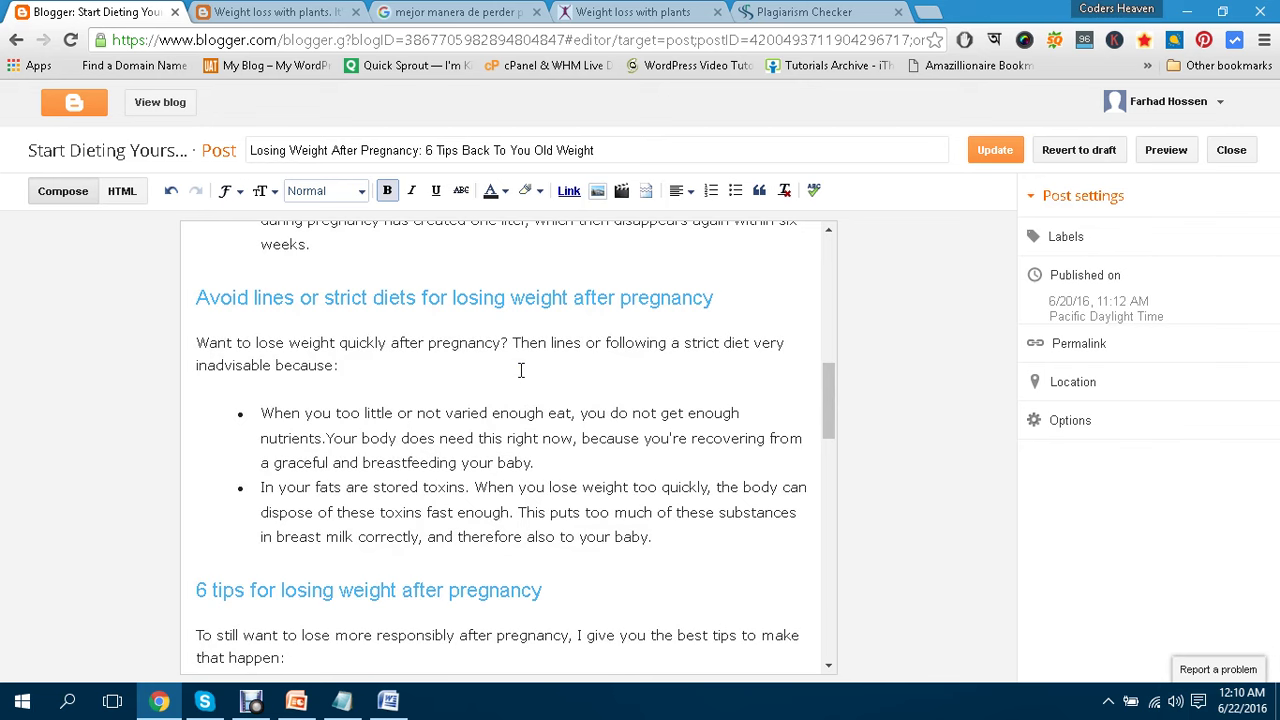
scroll(520, 370, down, 2)
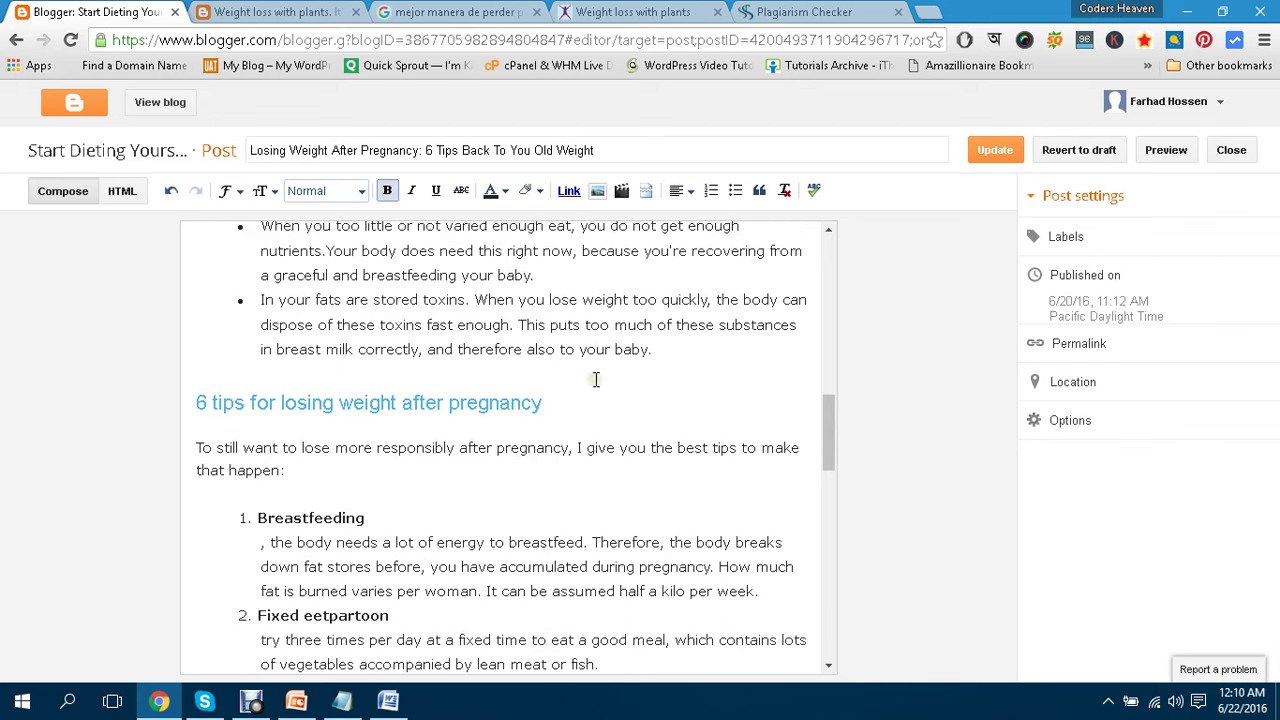
scroll(595, 379, down, 1)
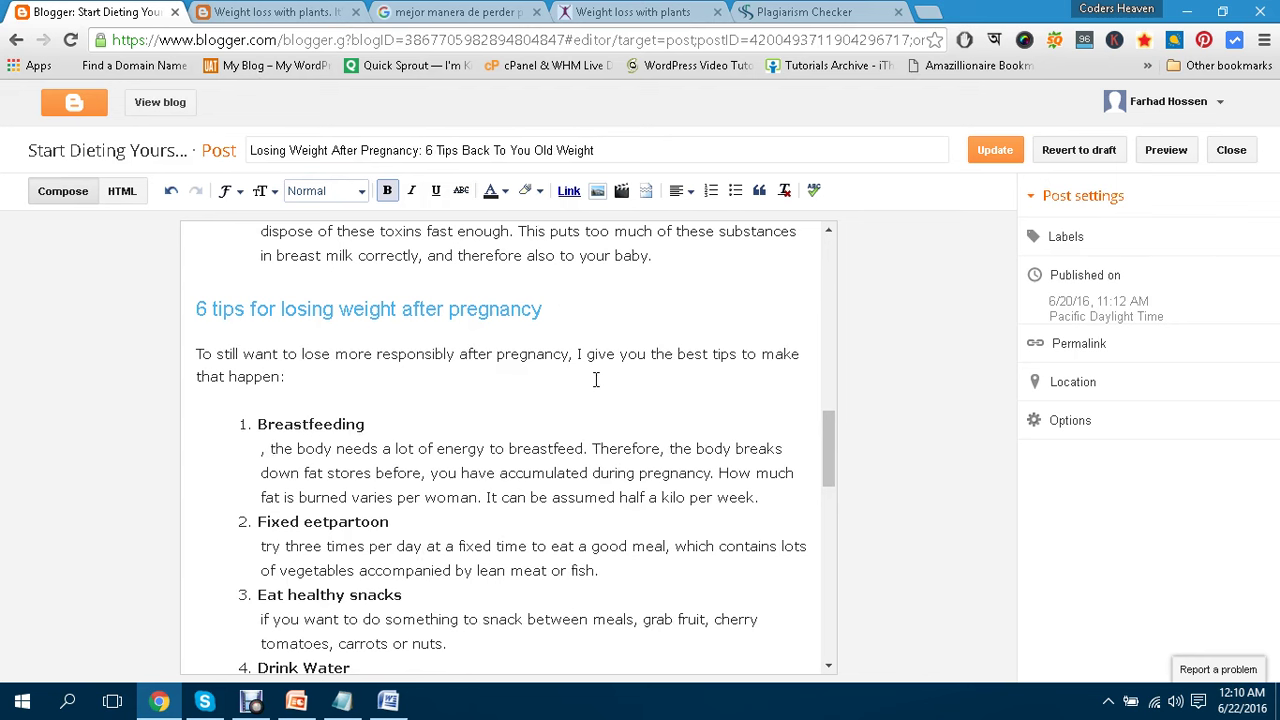
scroll(595, 379, down, 6)
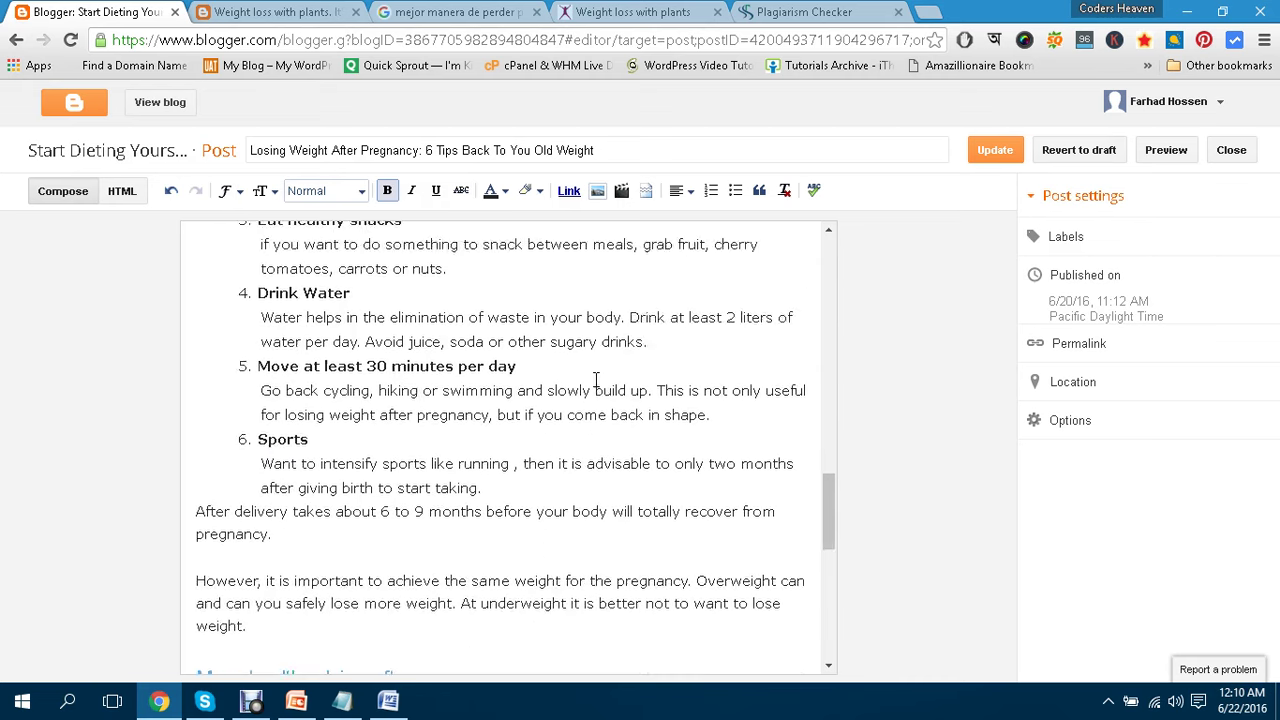
scroll(595, 379, down, 2)
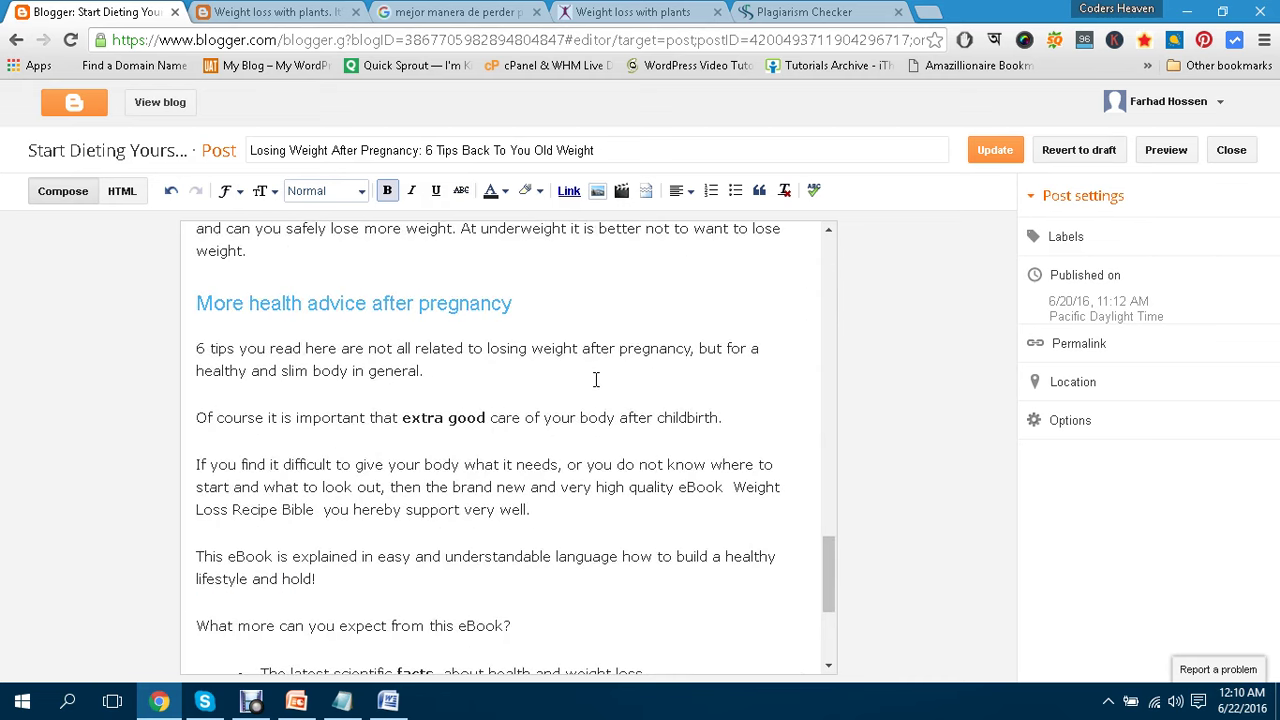
scroll(595, 379, down, 3)
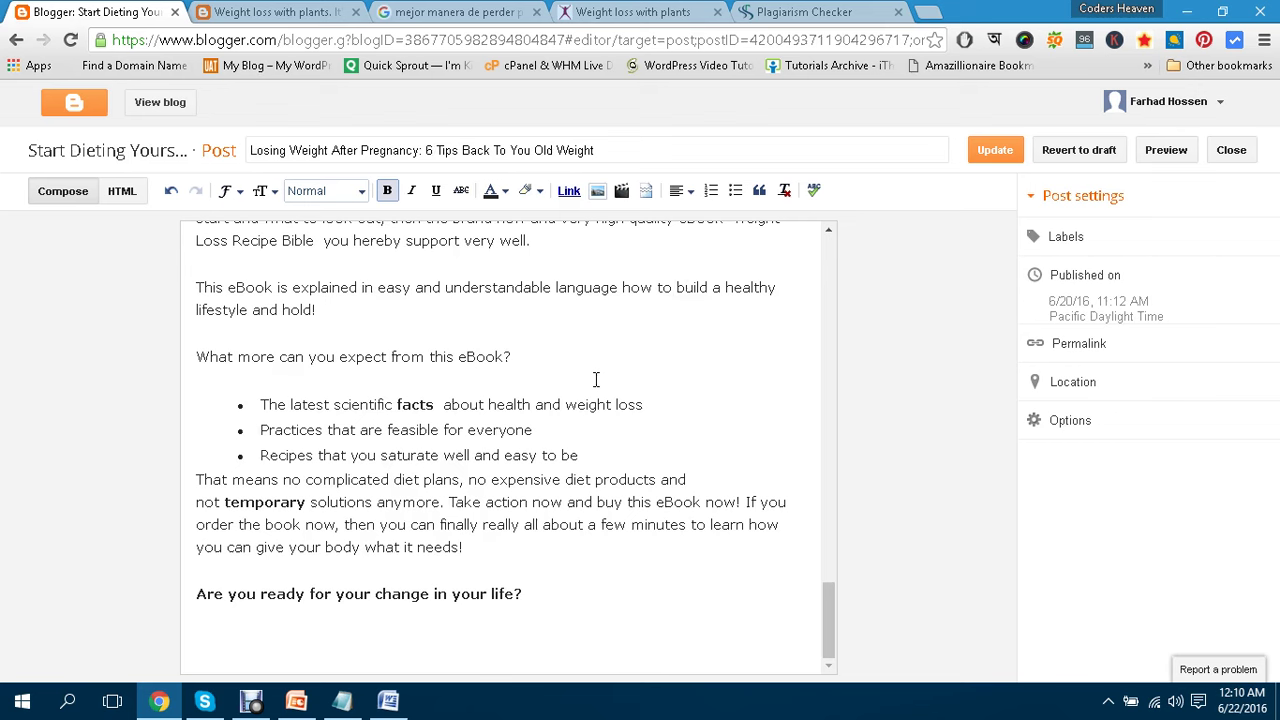
scroll(595, 379, up, 2)
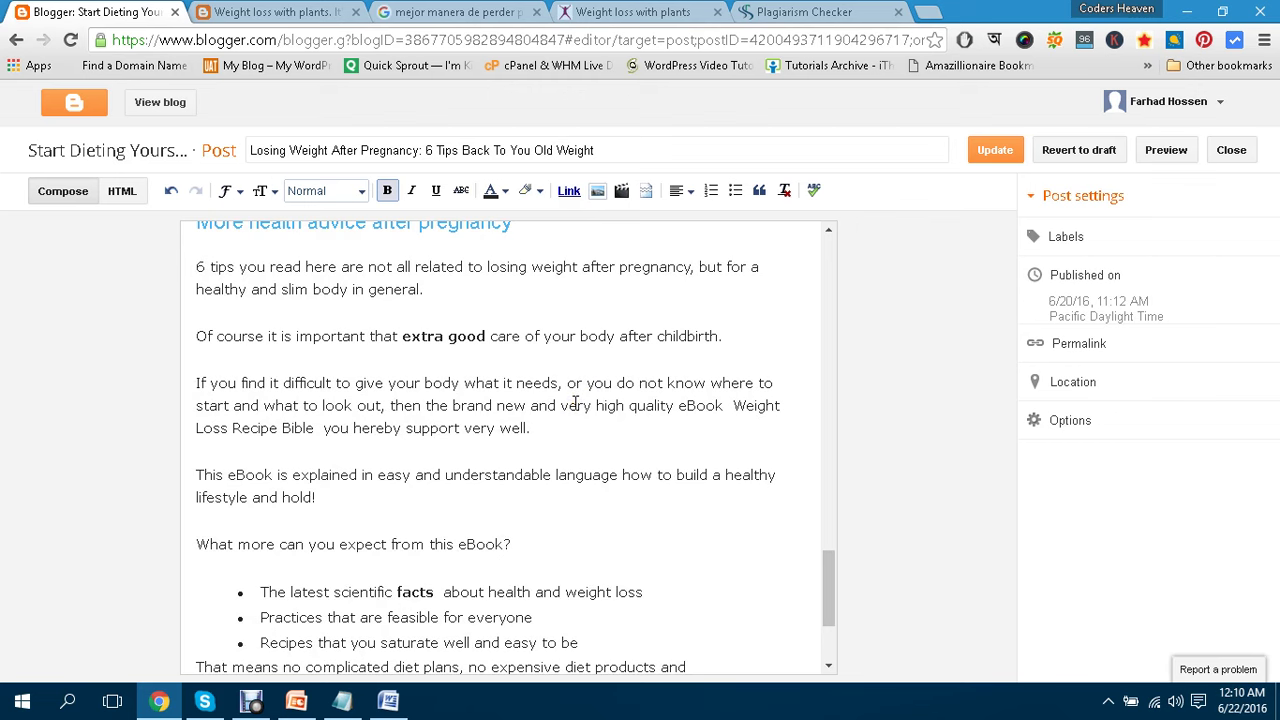
scroll(575, 403, up, 3)
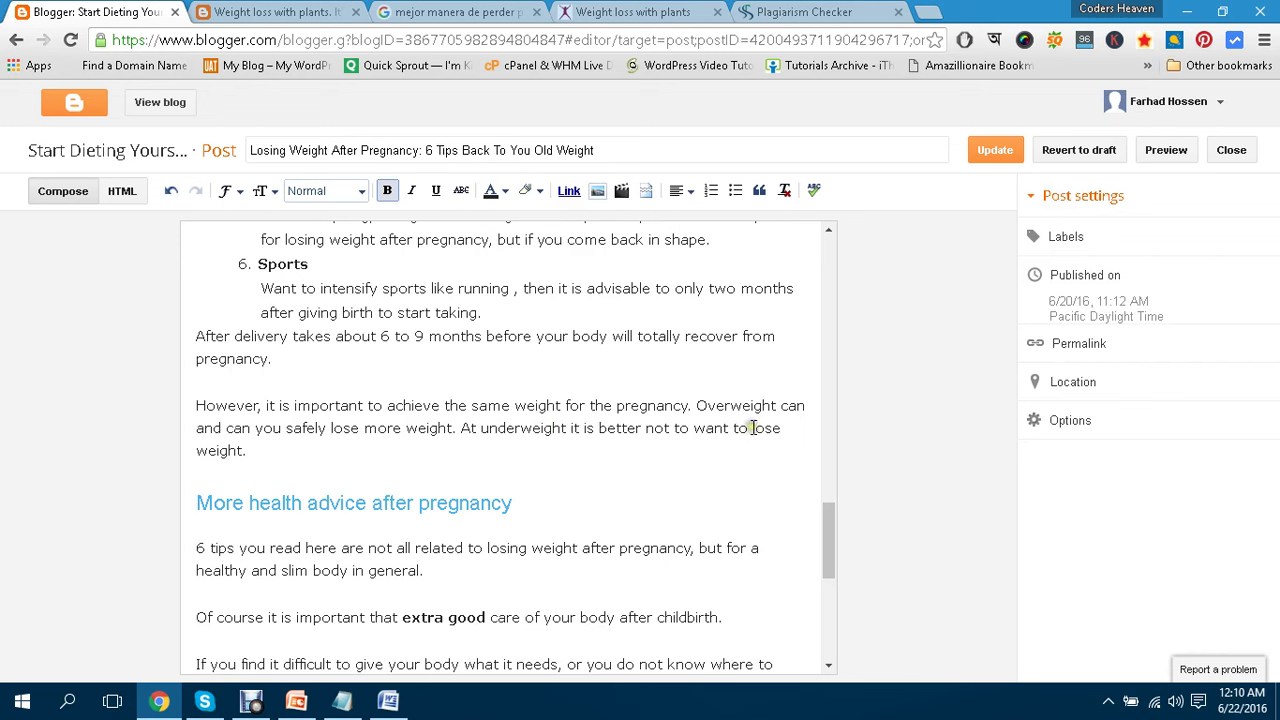
Link "lose weight." in the paragraph above "More health advice after pregnancy" to the web address of the plants weight-loss article.
drag(752, 428, 280, 448)
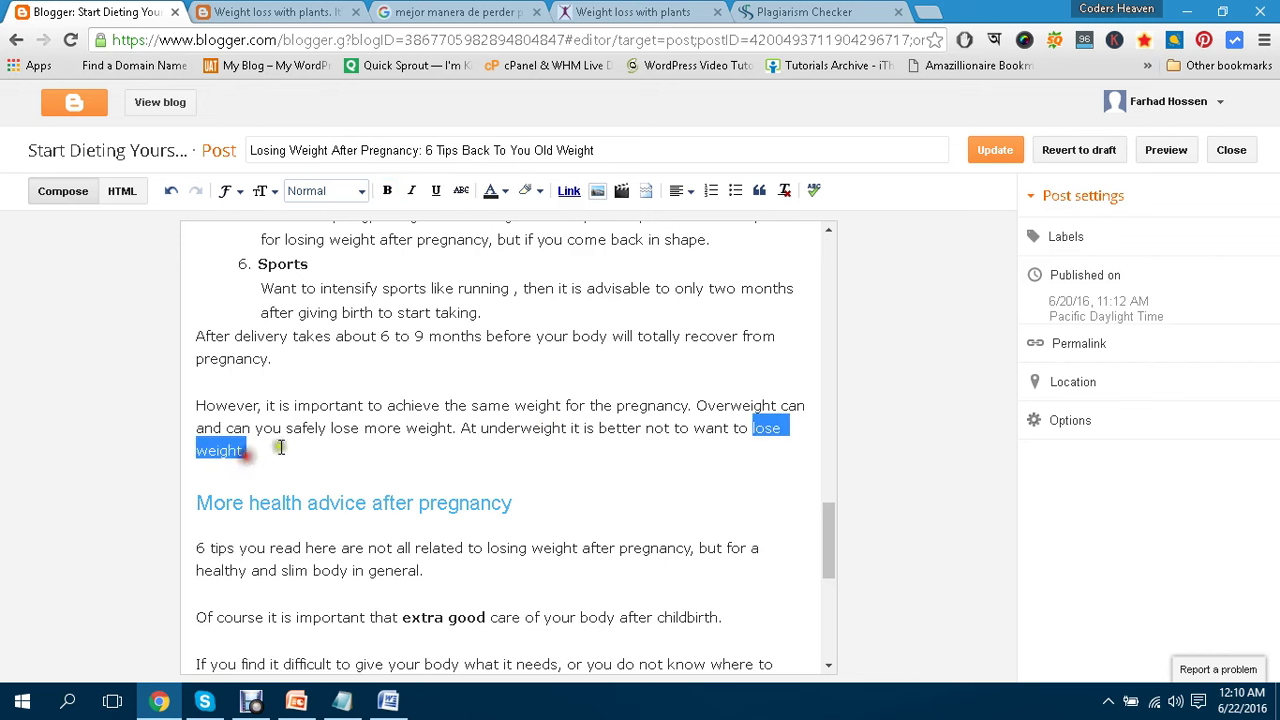
click(305, 12)
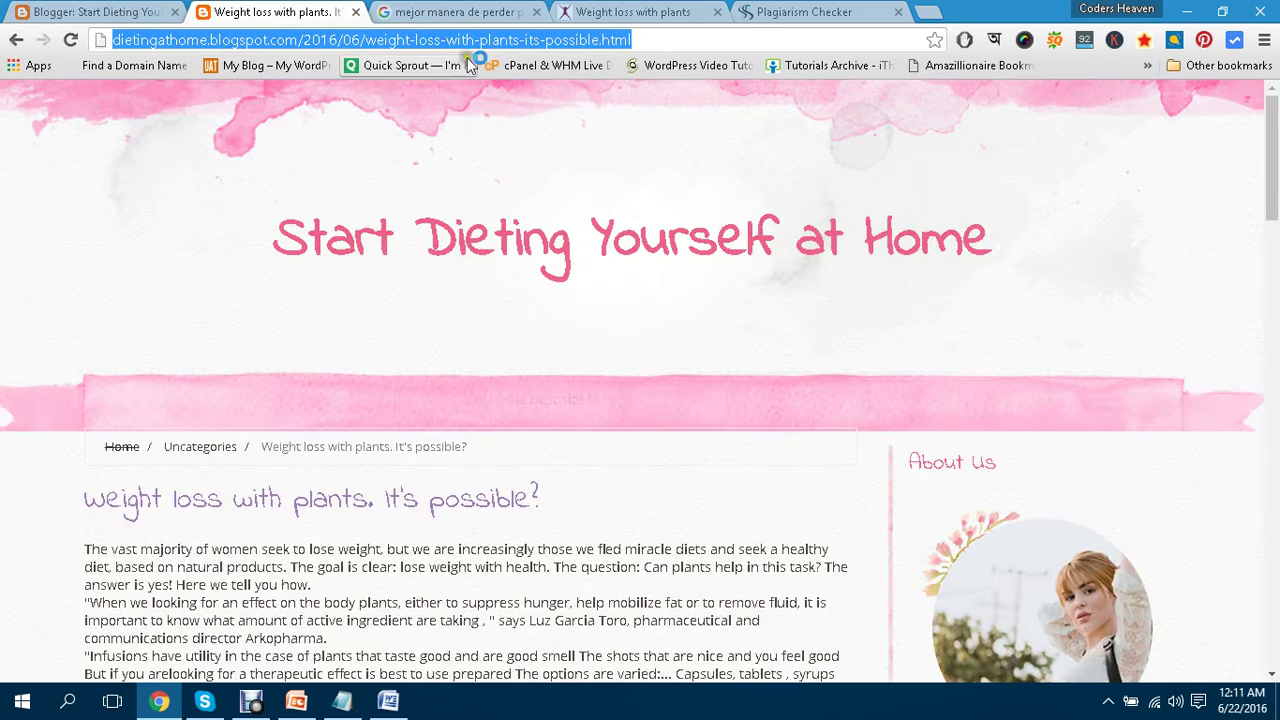
click(105, 12)
click(290, 12)
right_click(420, 48)
click(476, 117)
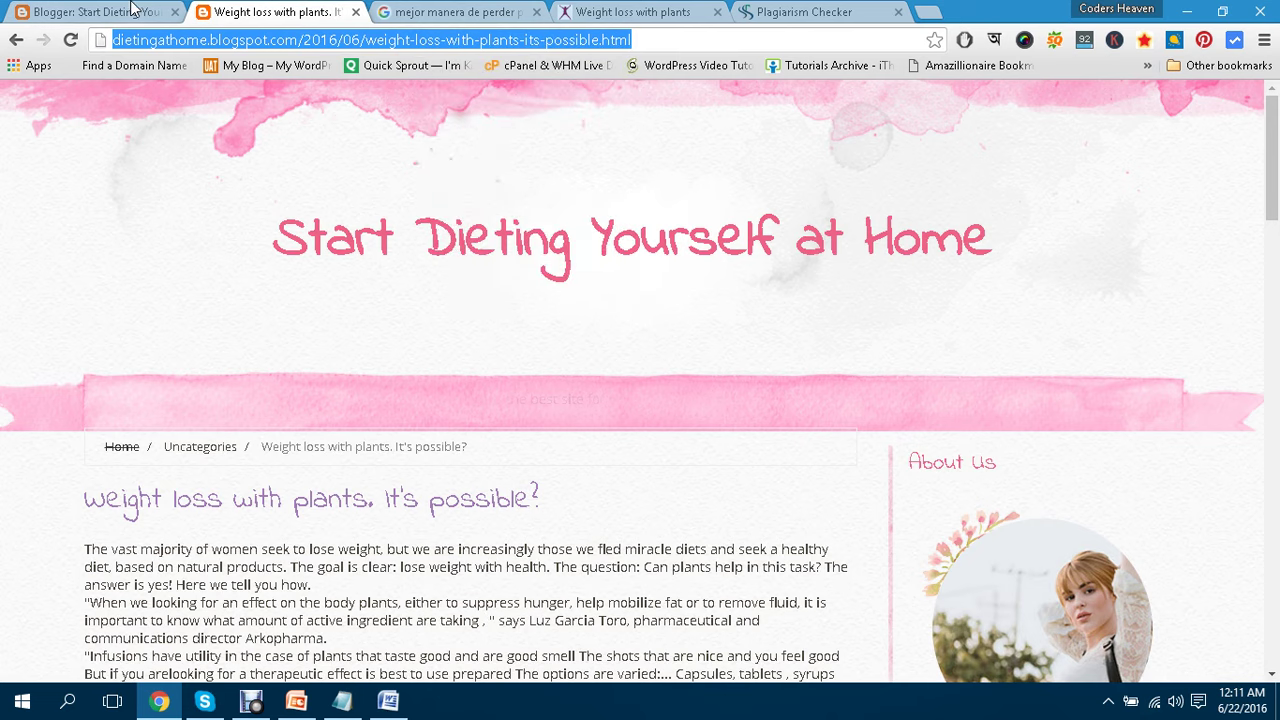
click(125, 12)
click(568, 190)
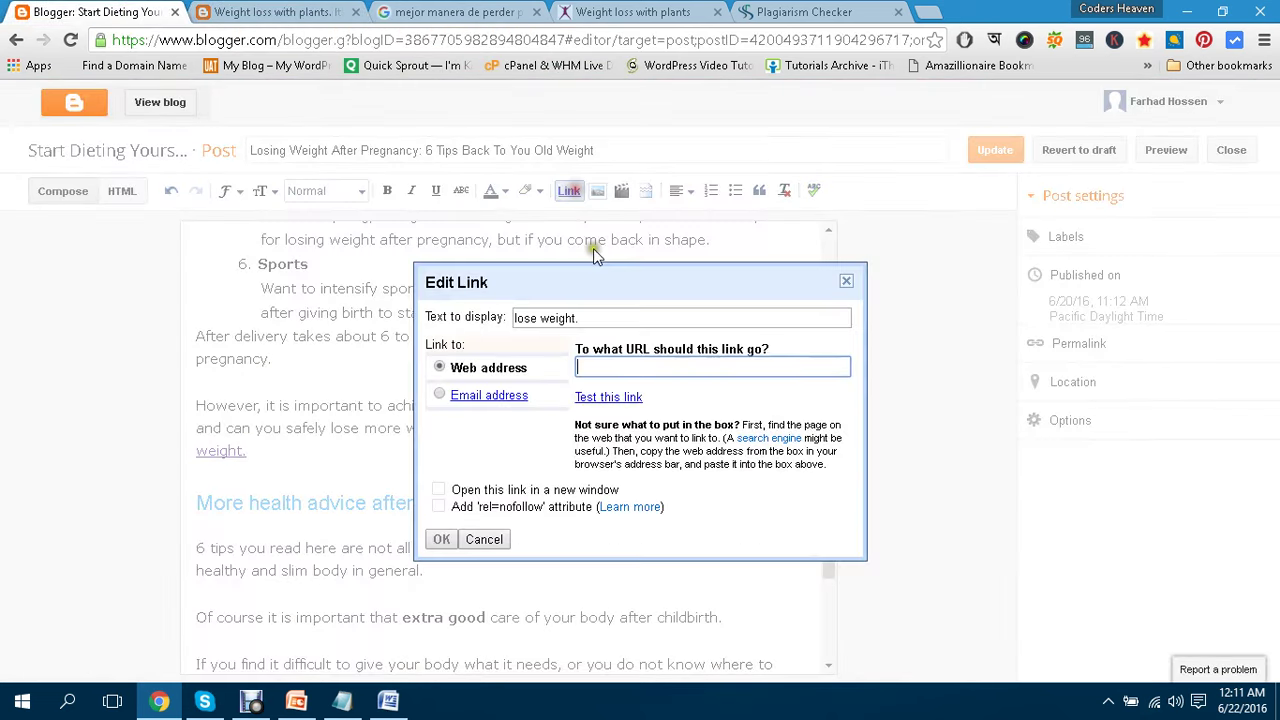
key(ctrl+v)
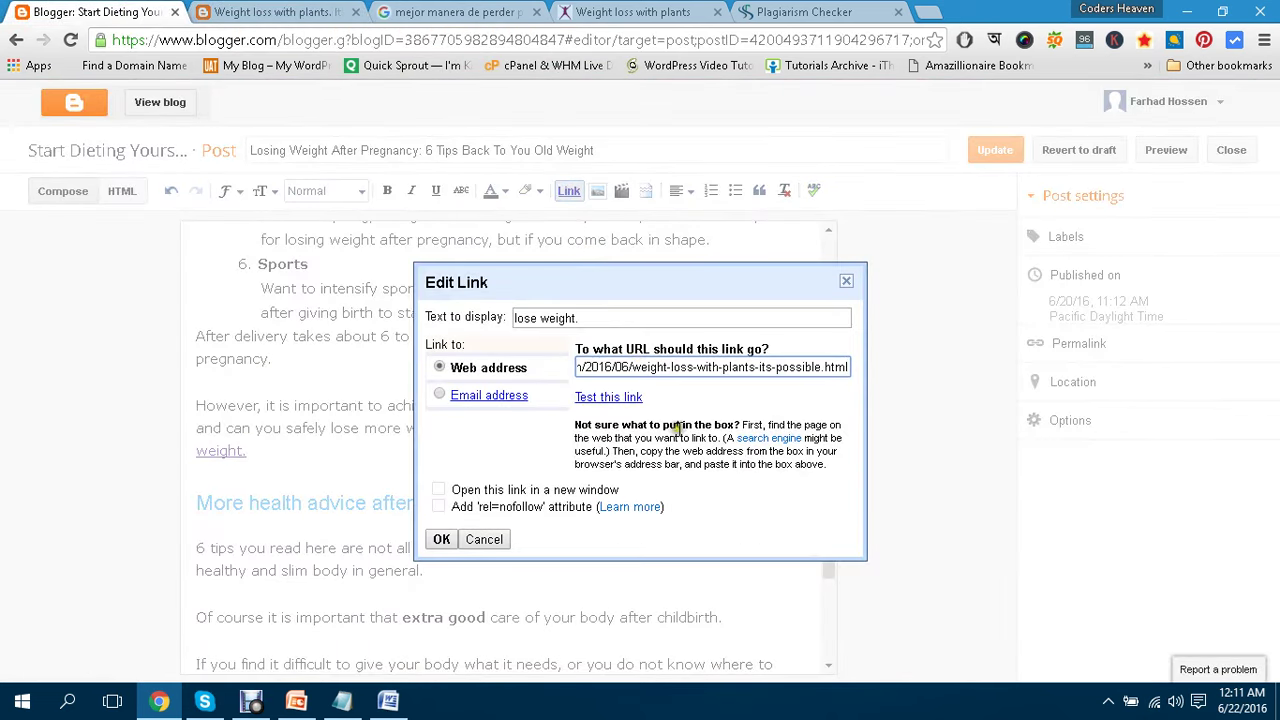
click(440, 540)
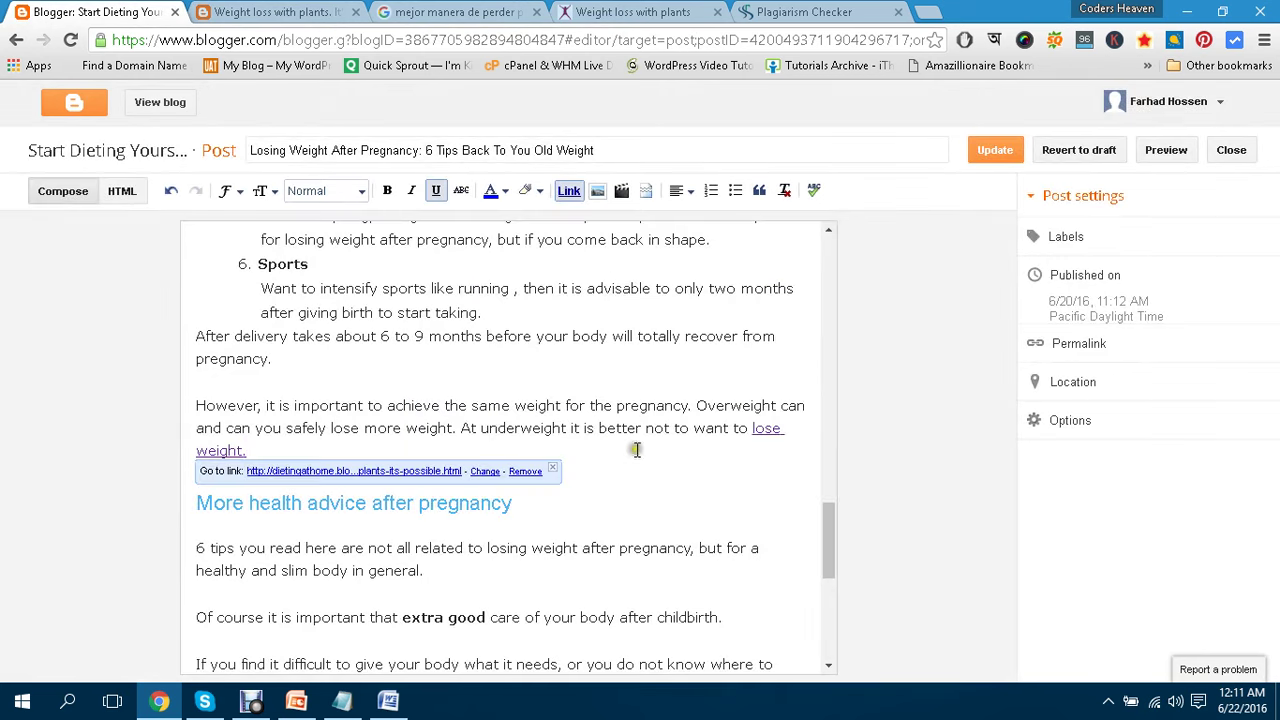
scroll(651, 516, up, 1)
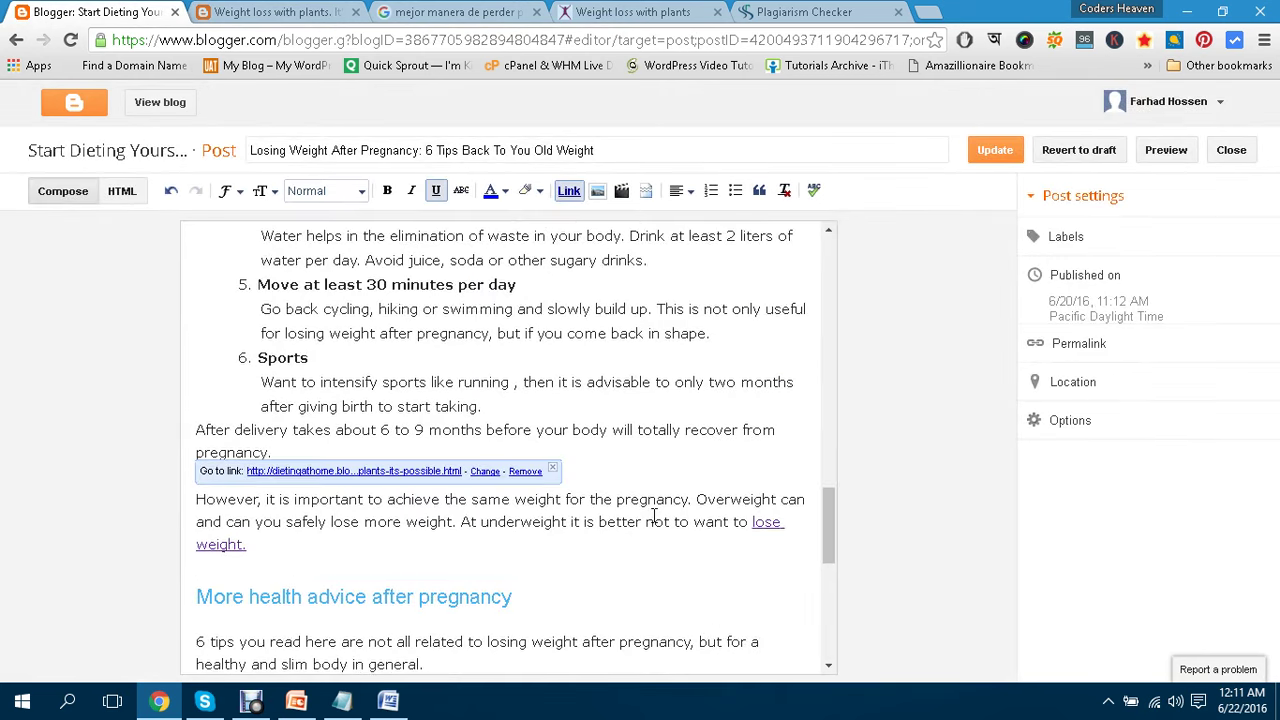
scroll(640, 468, down, 2)
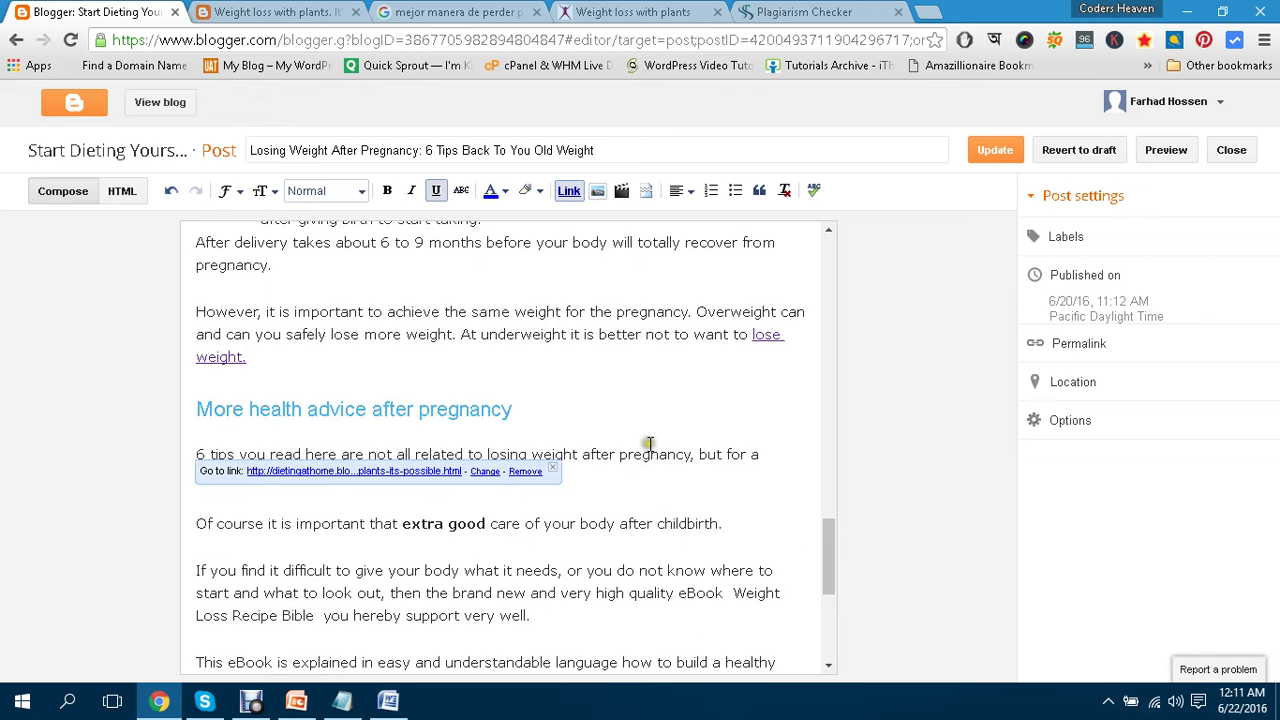
click(649, 447)
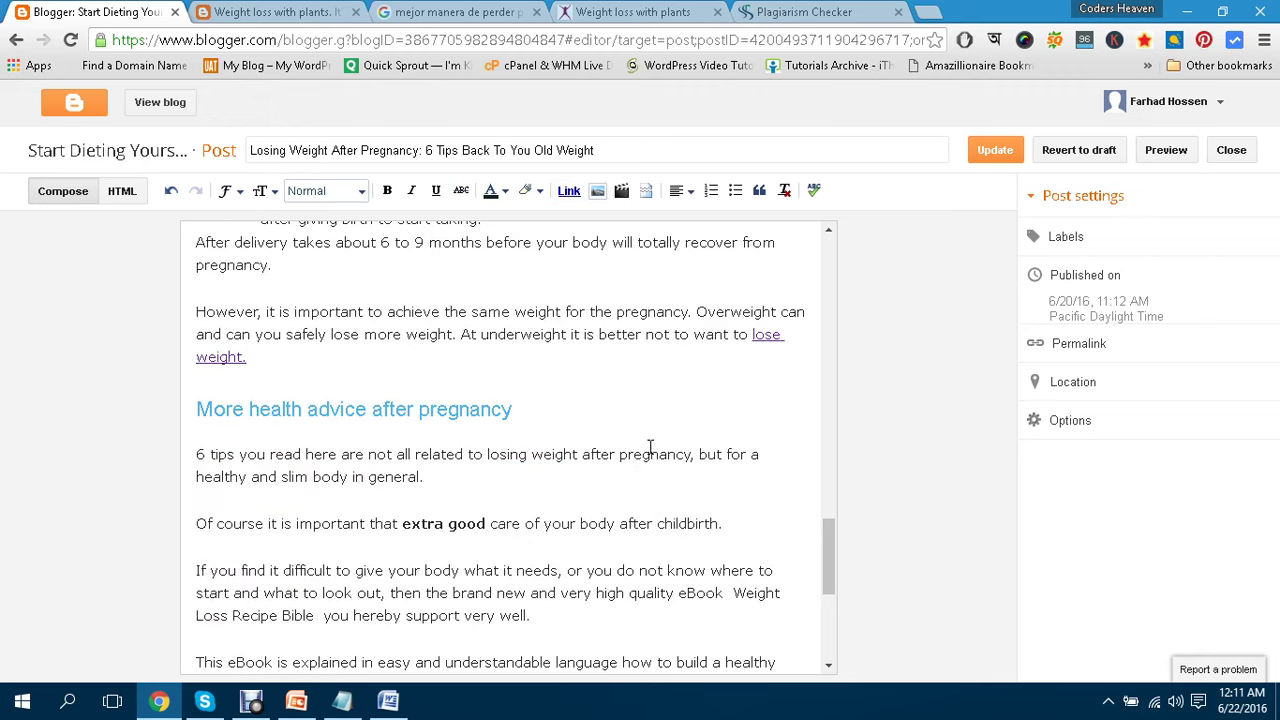
click(300, 12)
click(118, 11)
scroll(687, 436, up, 2)
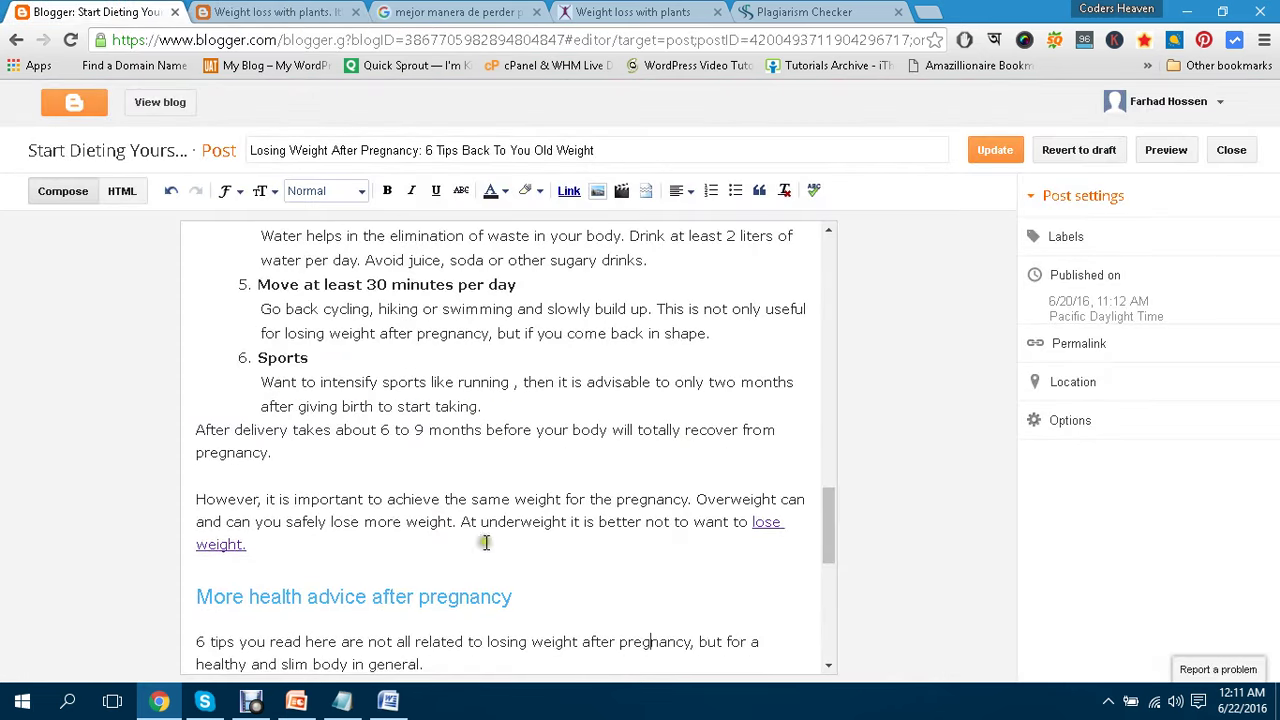
Switch to the topic list in Notepad and check the item "How to create external linking", then return to the post.
click(342, 701)
drag(313, 150, 480, 153)
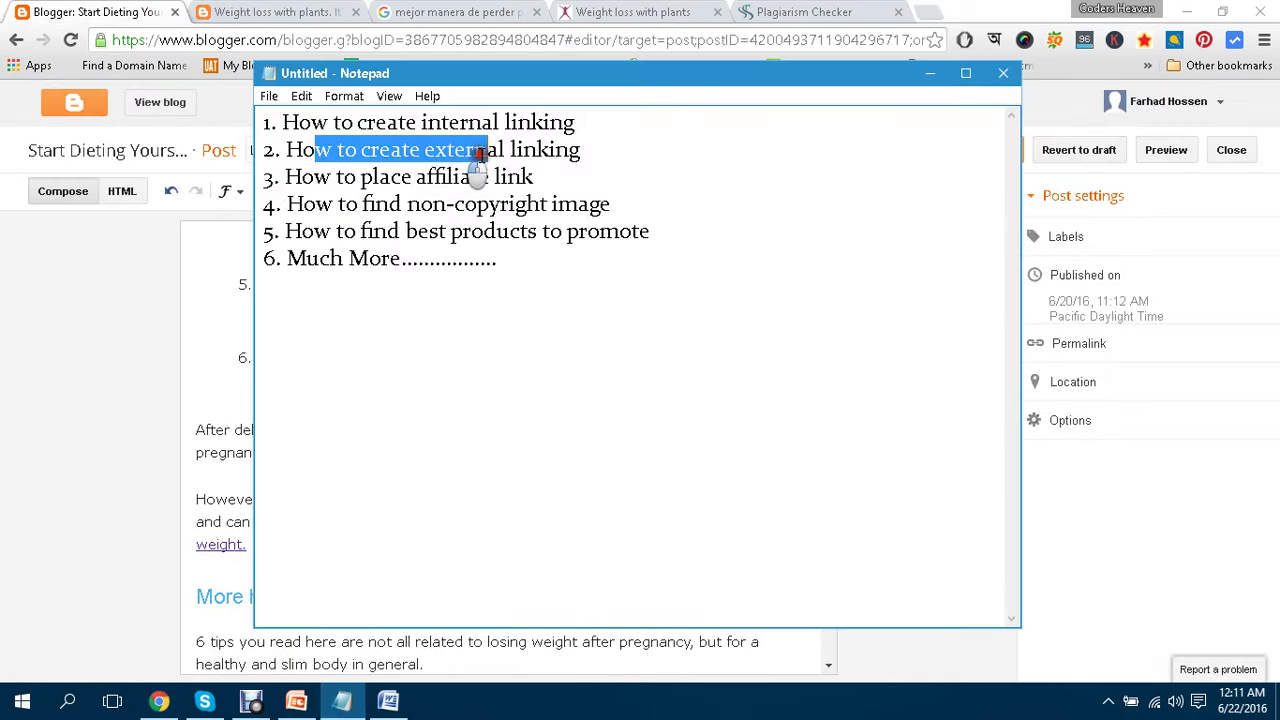
click(571, 152)
click(933, 76)
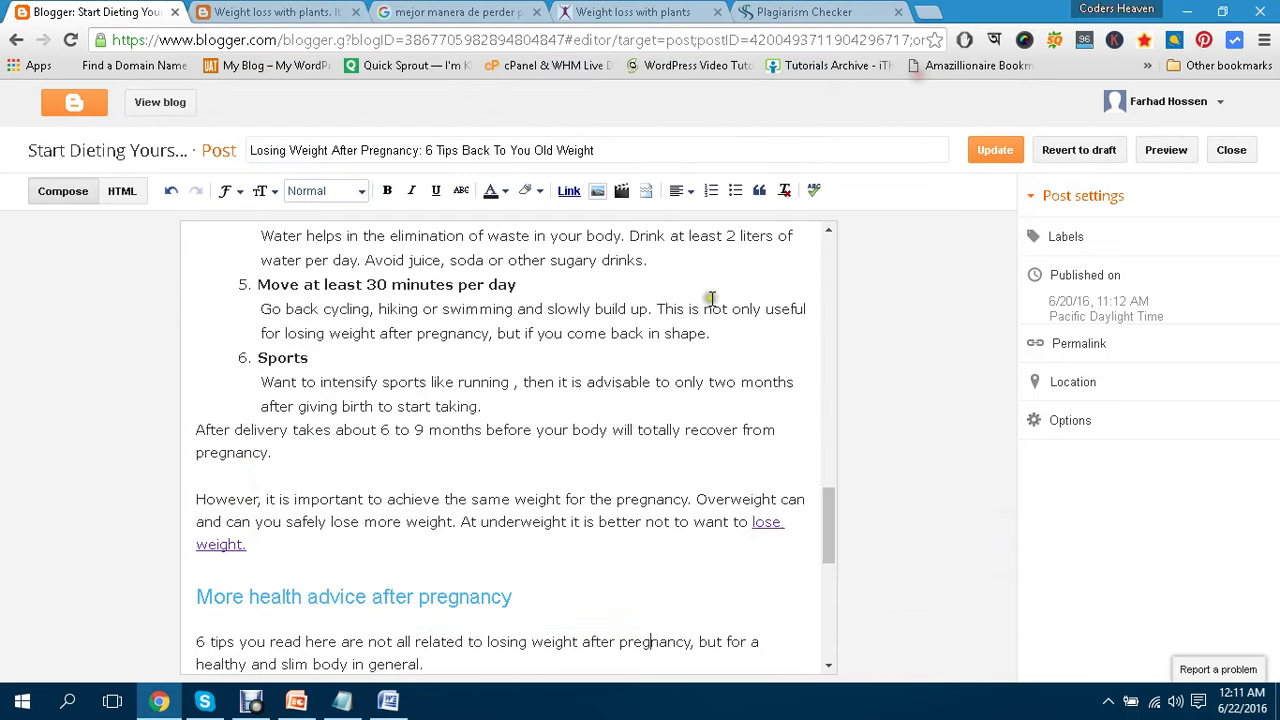
Search Google for "how to loss weight fast" in a new browser tab, completing the character check that Google requests.
click(929, 12)
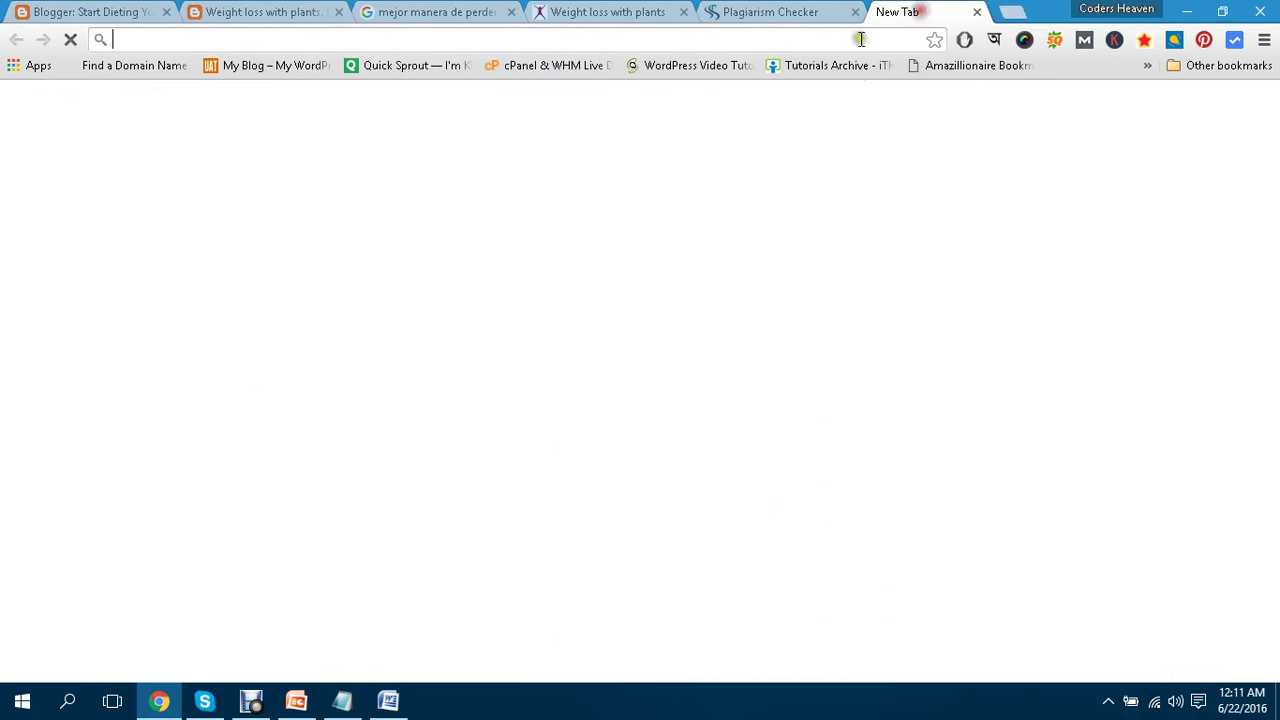
text(google.com)
key(Return)
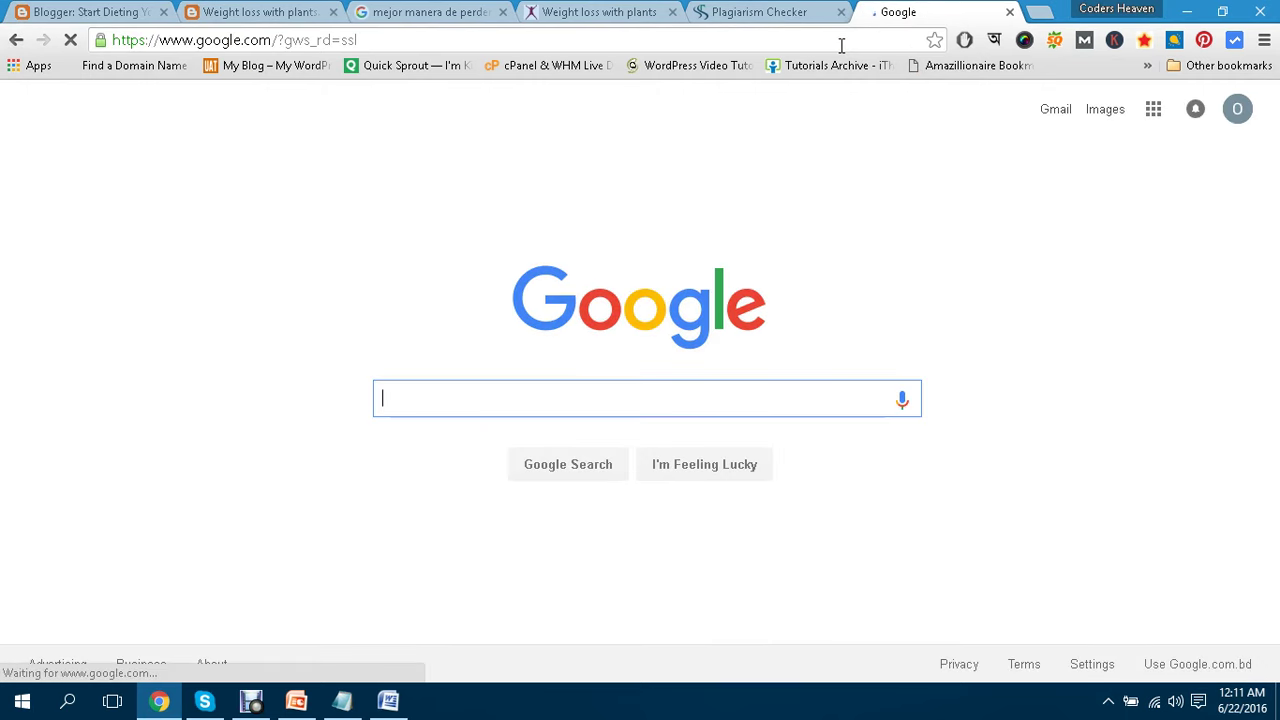
text(how to loss weight fast)
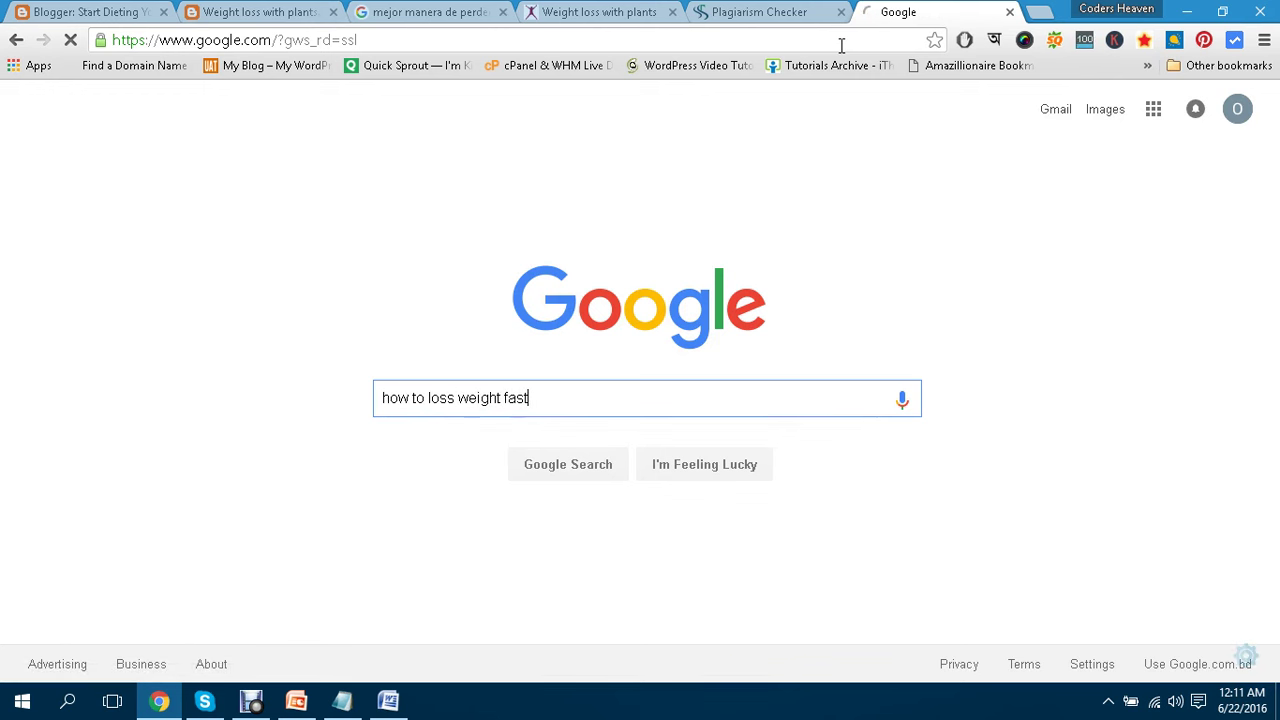
key(Return)
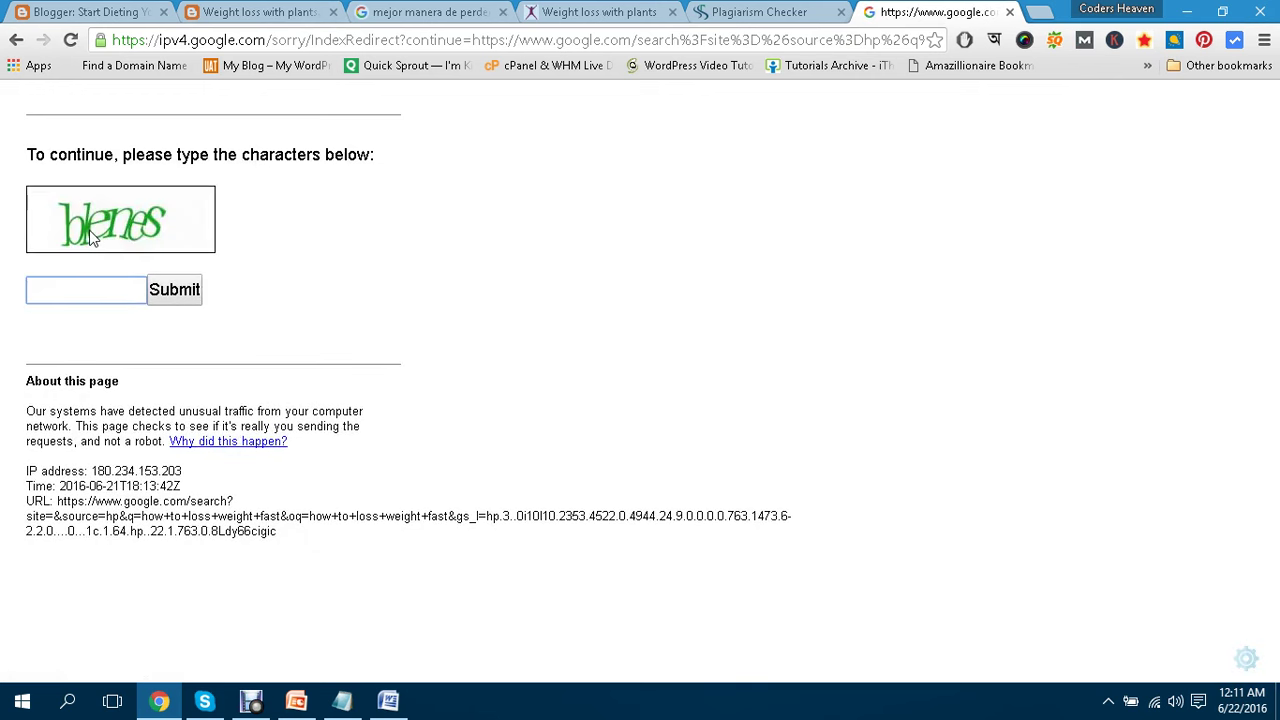
click(152, 294)
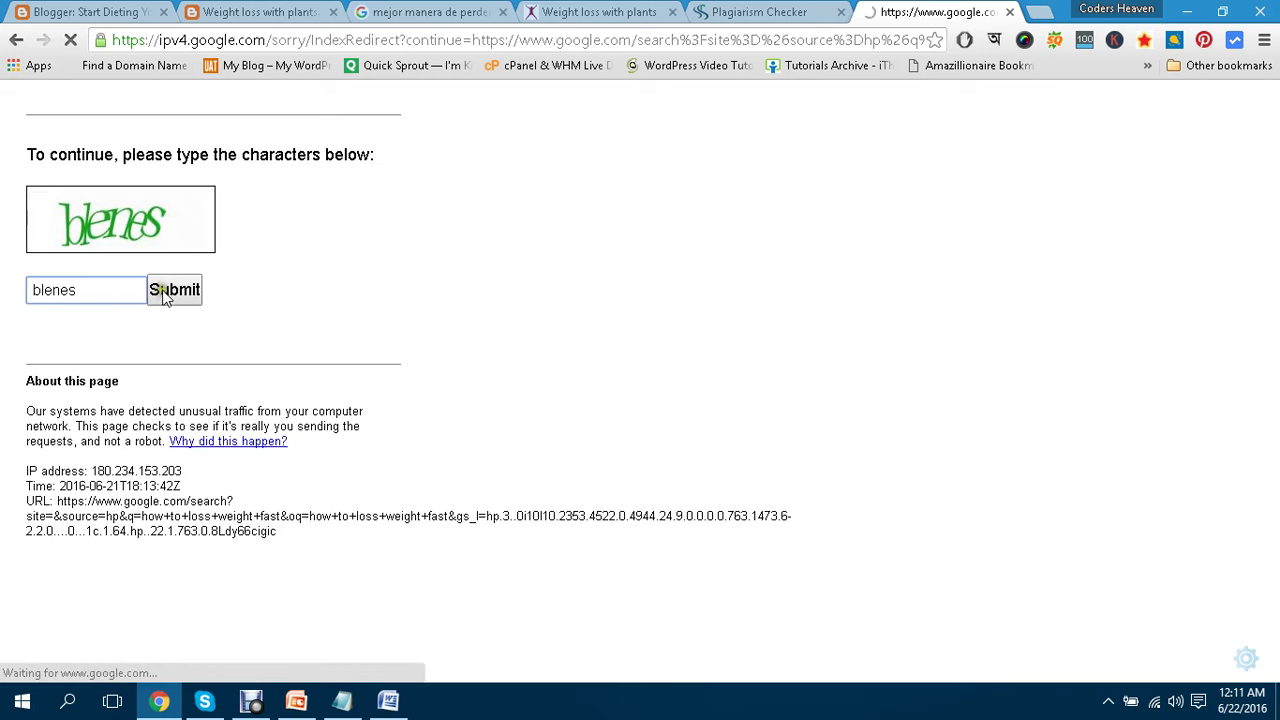
Open the authoritynutrition.com article "How to Lose Weight Fast: 3 Simple Steps, Based on Science" from the results and copy its web address.
scroll(411, 274, down, 3)
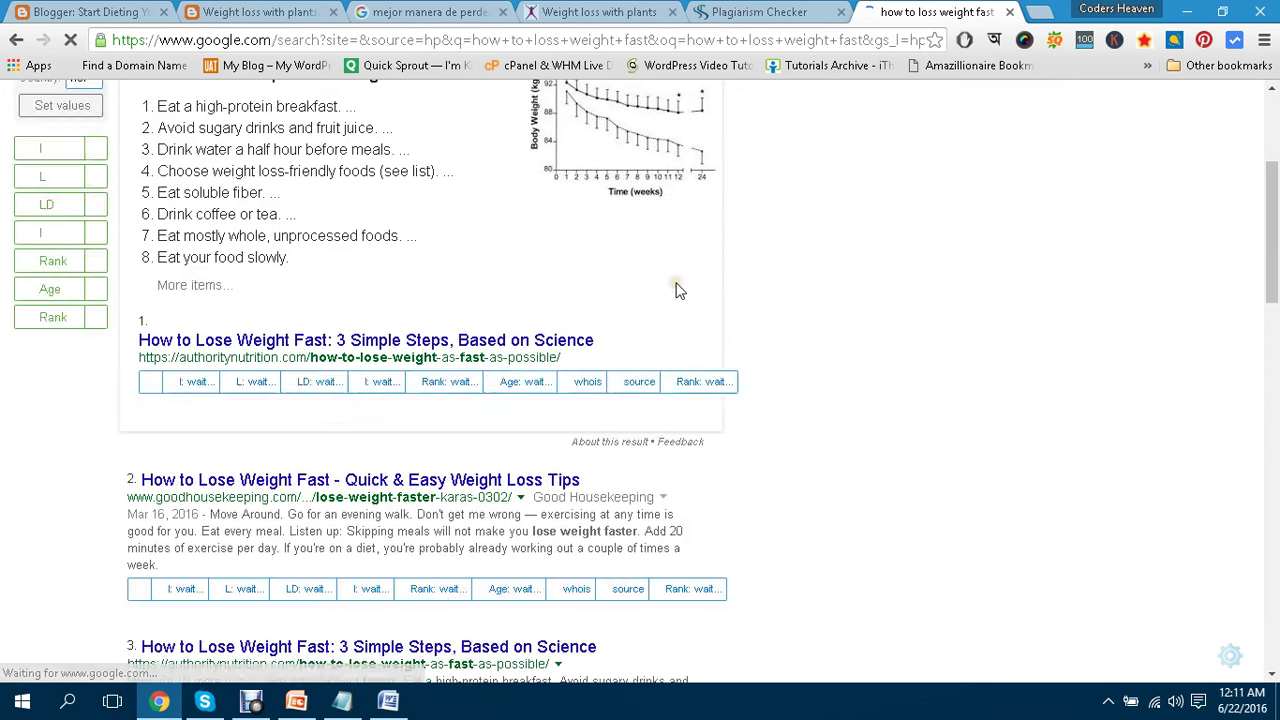
scroll(677, 284, down, 1)
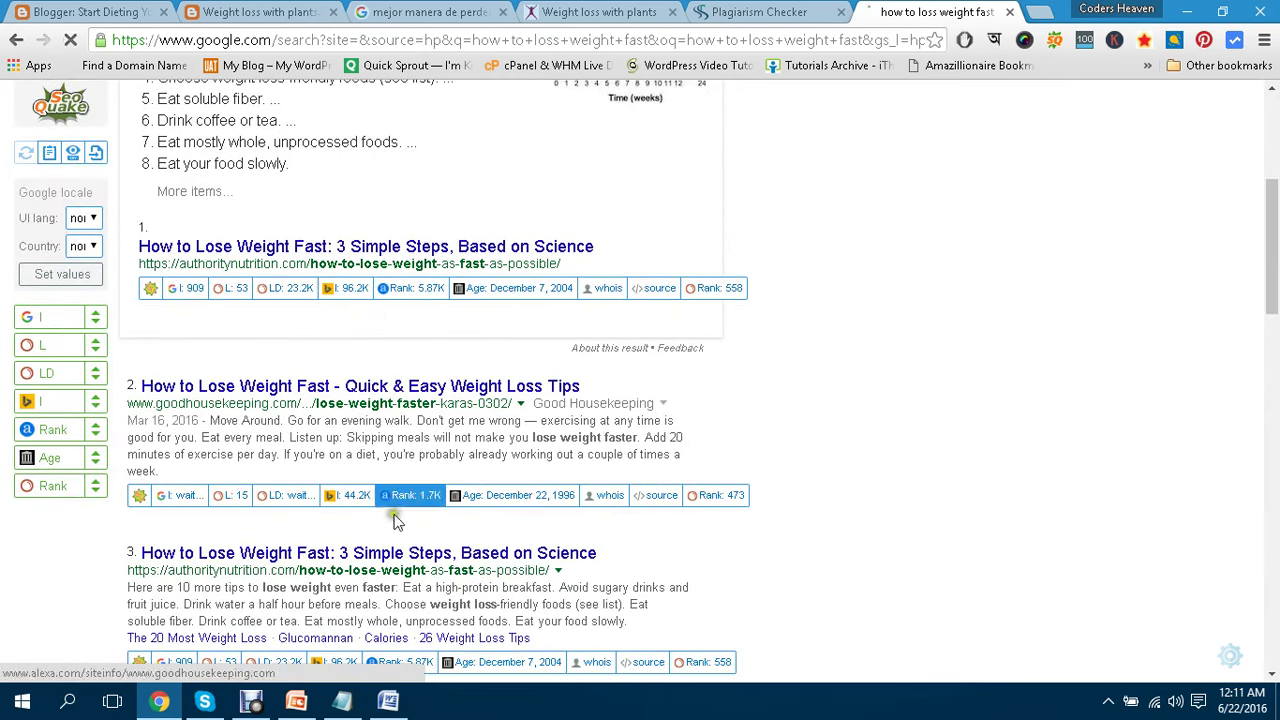
click(352, 248)
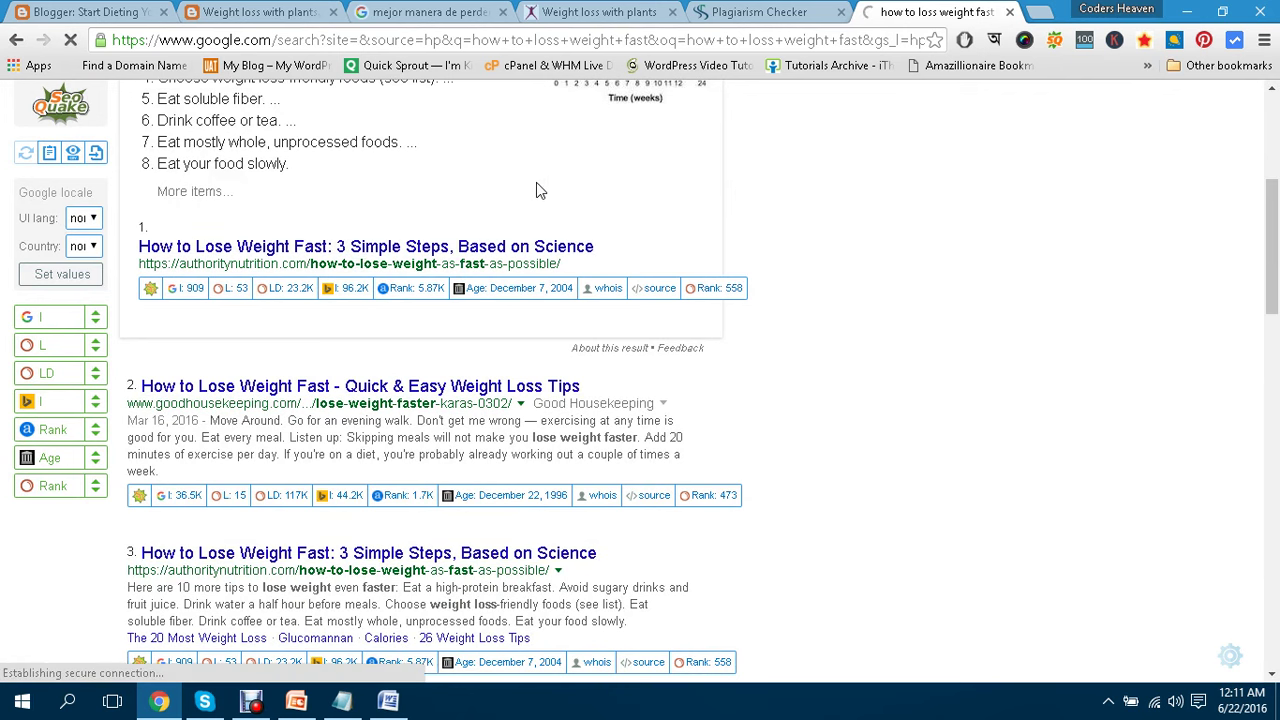
scroll(536, 190, down, 1)
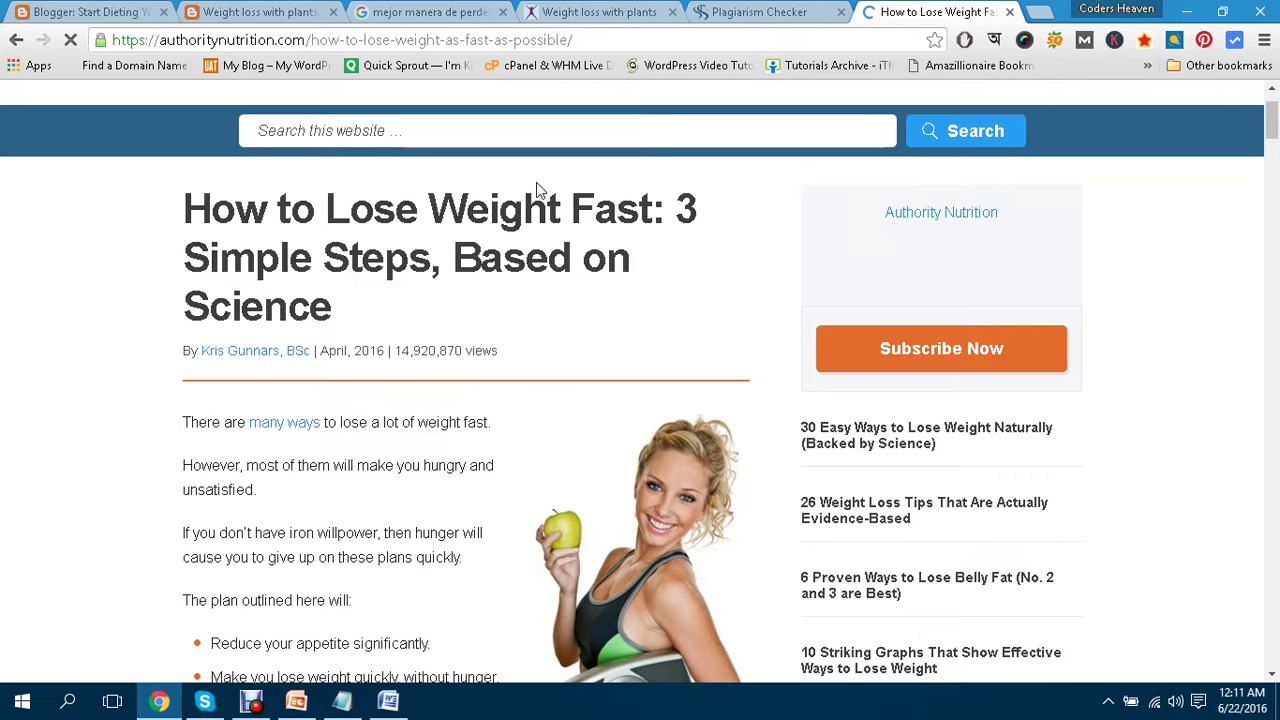
scroll(536, 190, down, 12)
scroll(536, 190, down, 10)
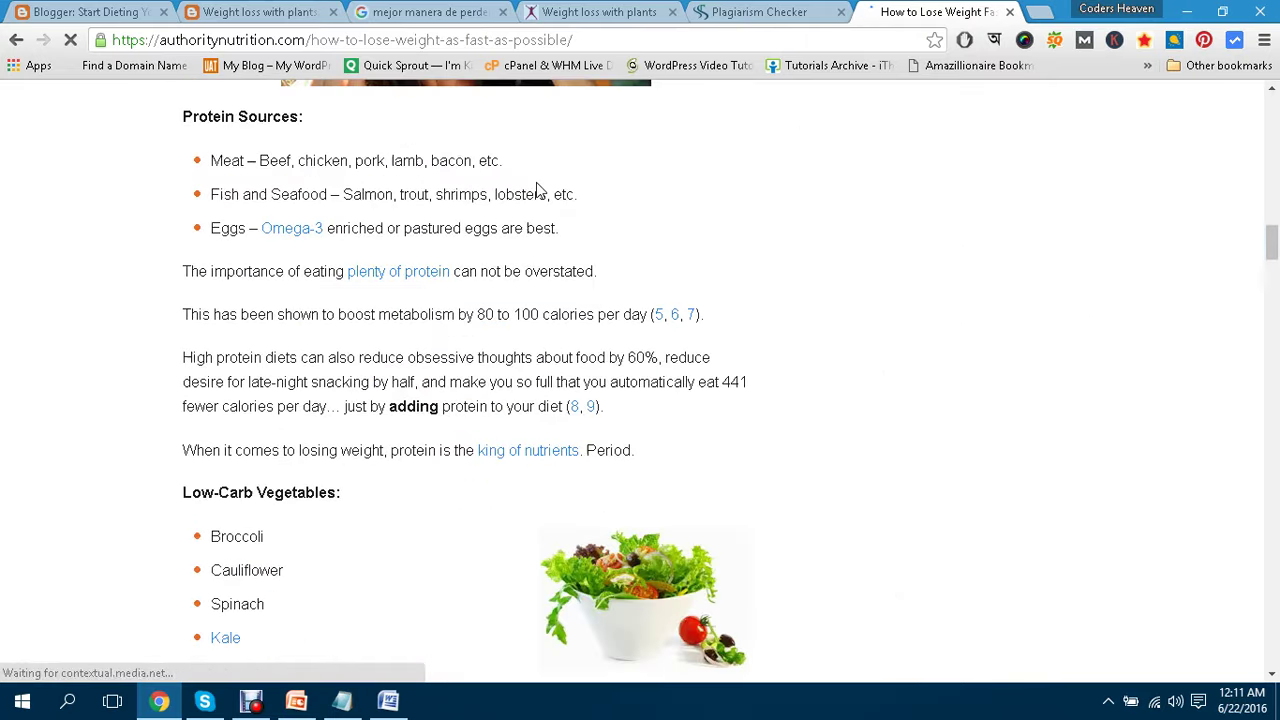
scroll(534, 189, up, 4)
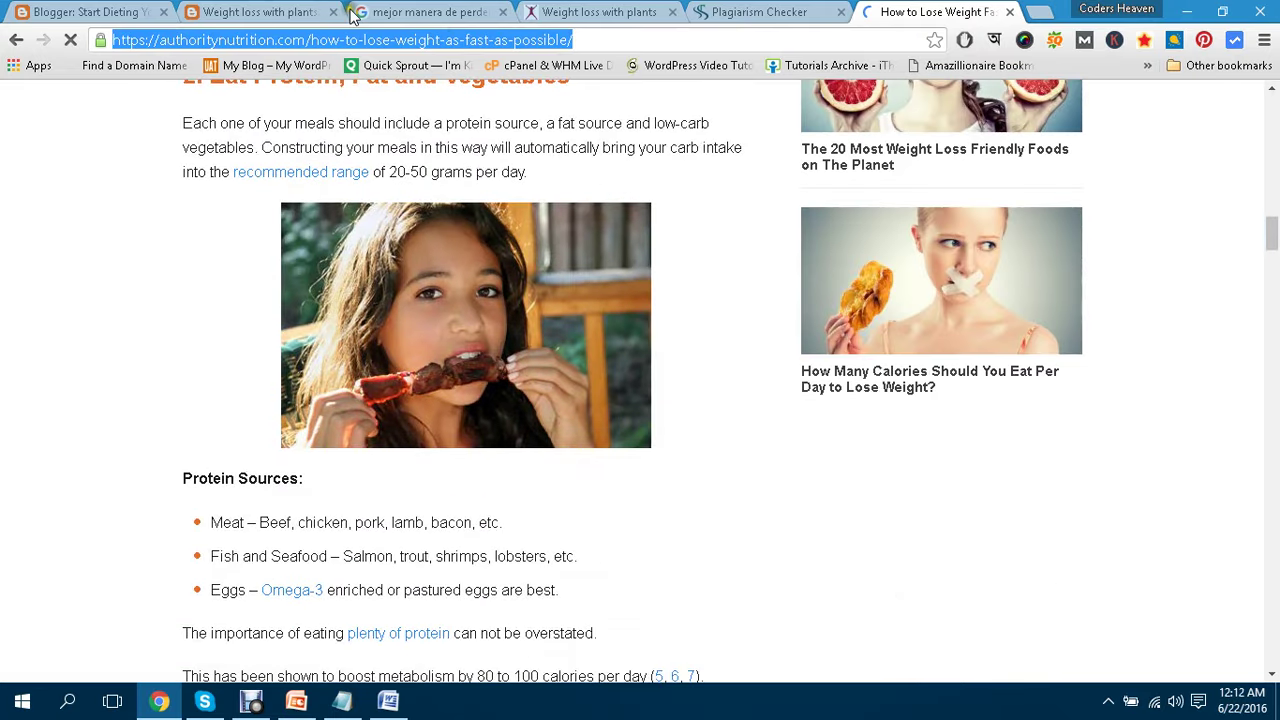
Link the heading "6 tips for losing weight after pregnancy" in the post to the copied authoritynutrition.com article address.
key(ctrl+1)
scroll(514, 333, up, 3)
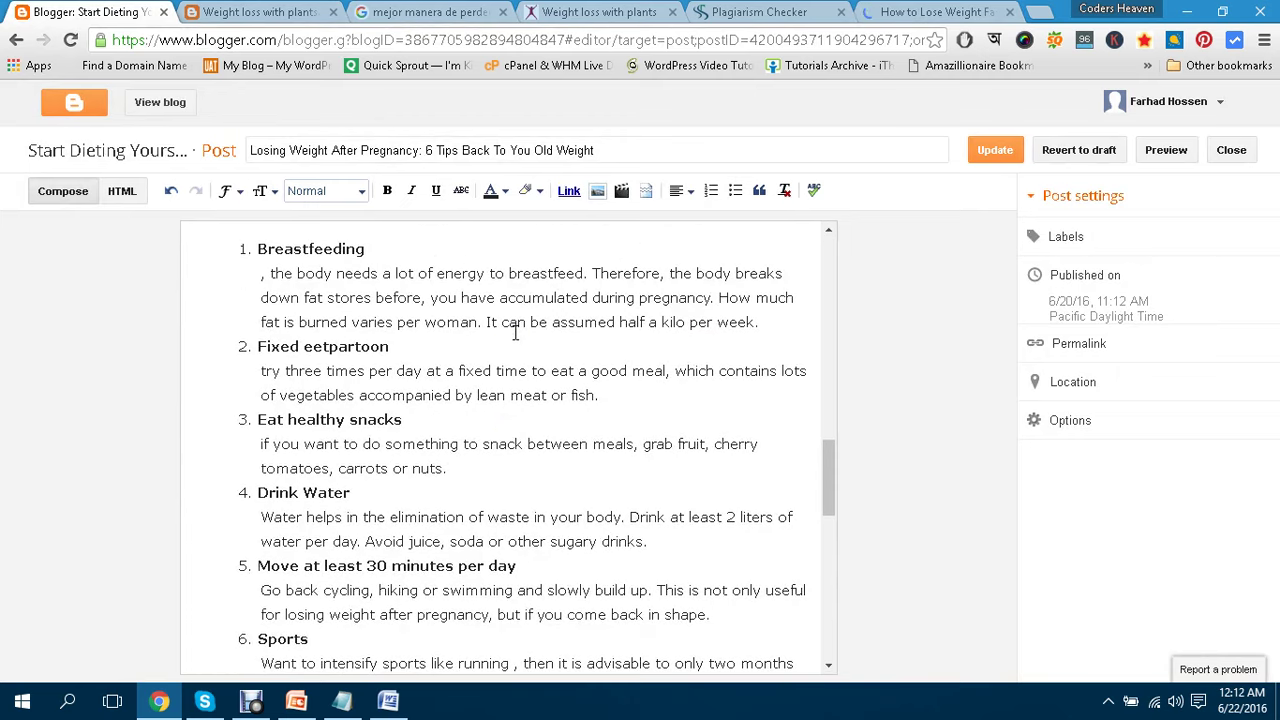
click(910, 10)
scroll(608, 186, up, 5)
scroll(597, 200, up, 2)
scroll(510, 366, up, 2)
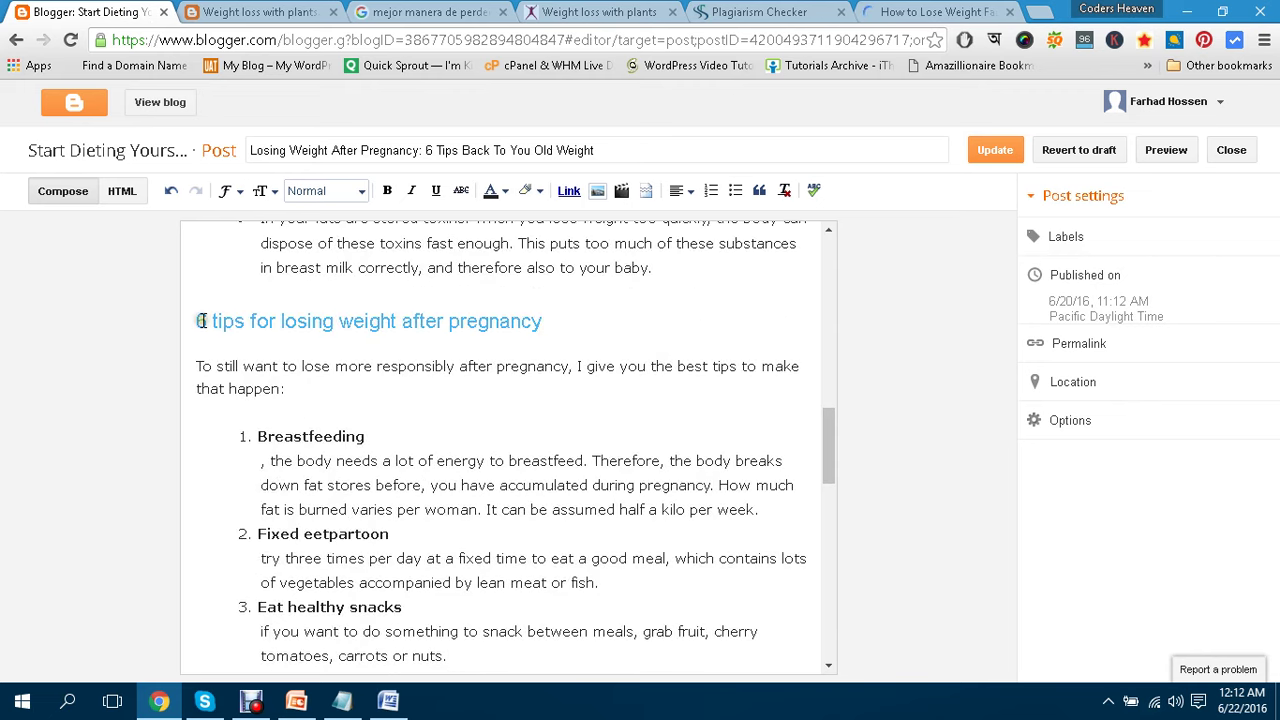
drag(200, 320, 559, 323)
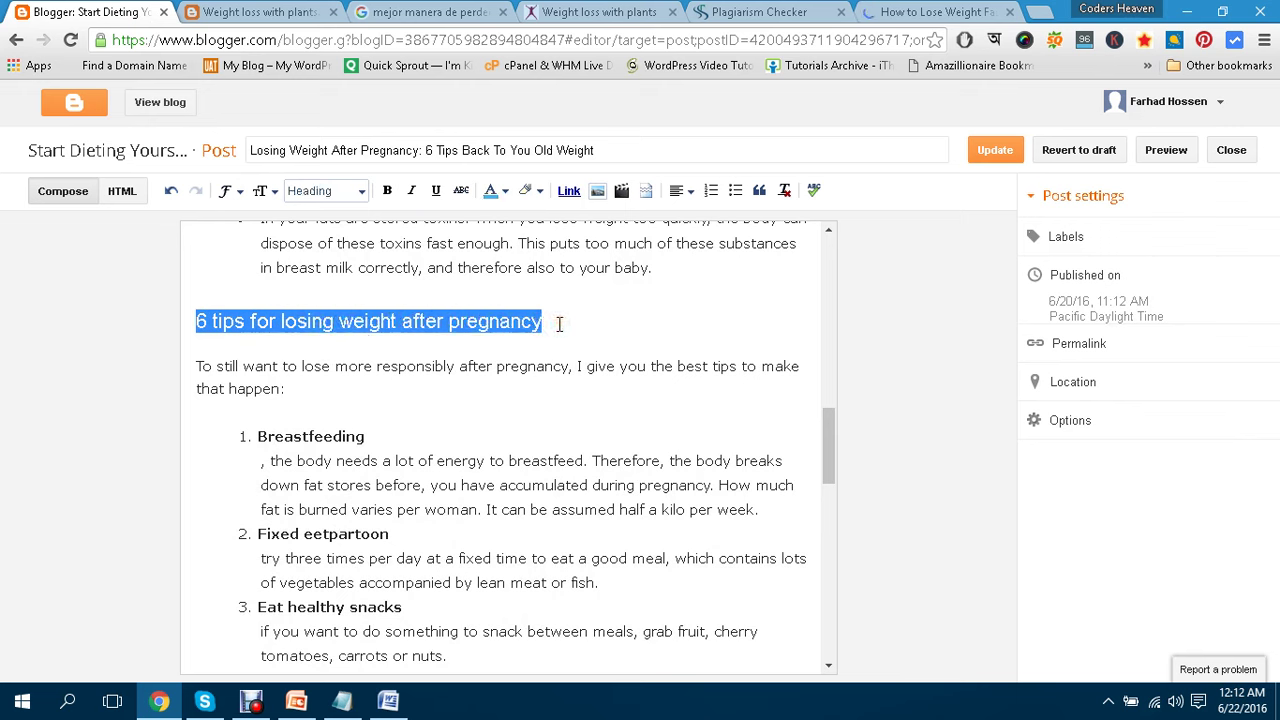
click(569, 193)
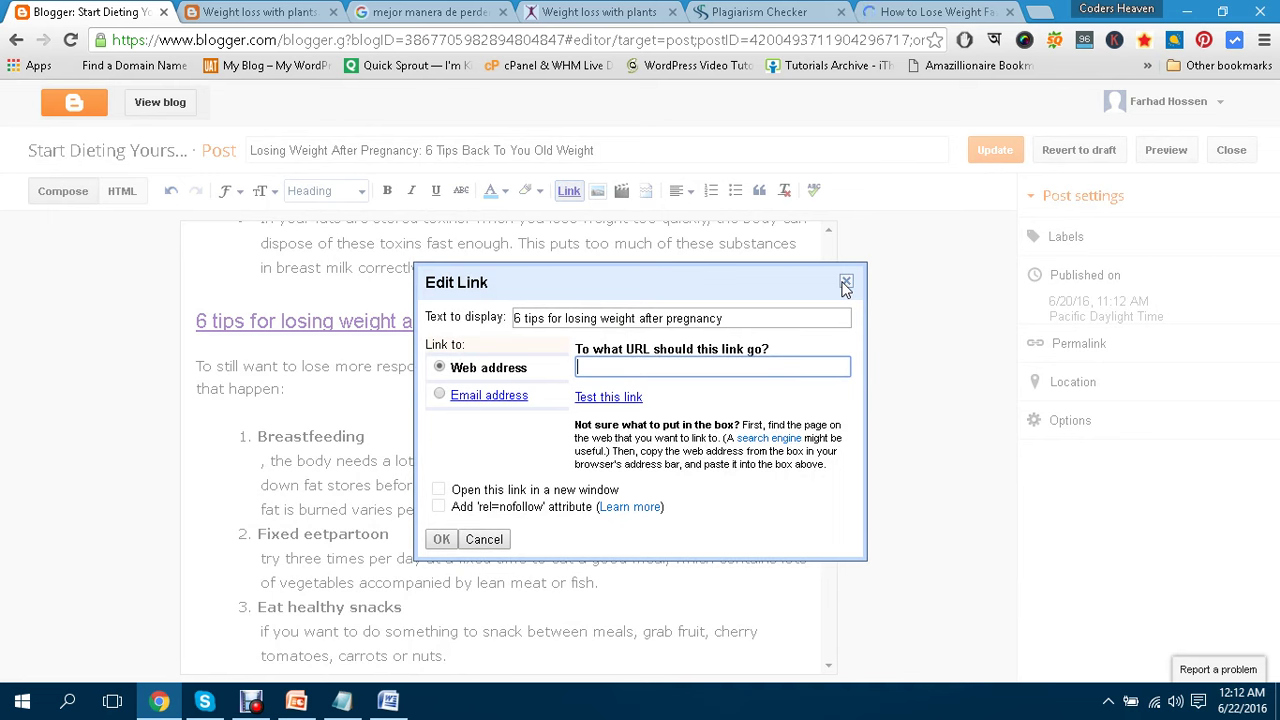
key(ctrl+v)
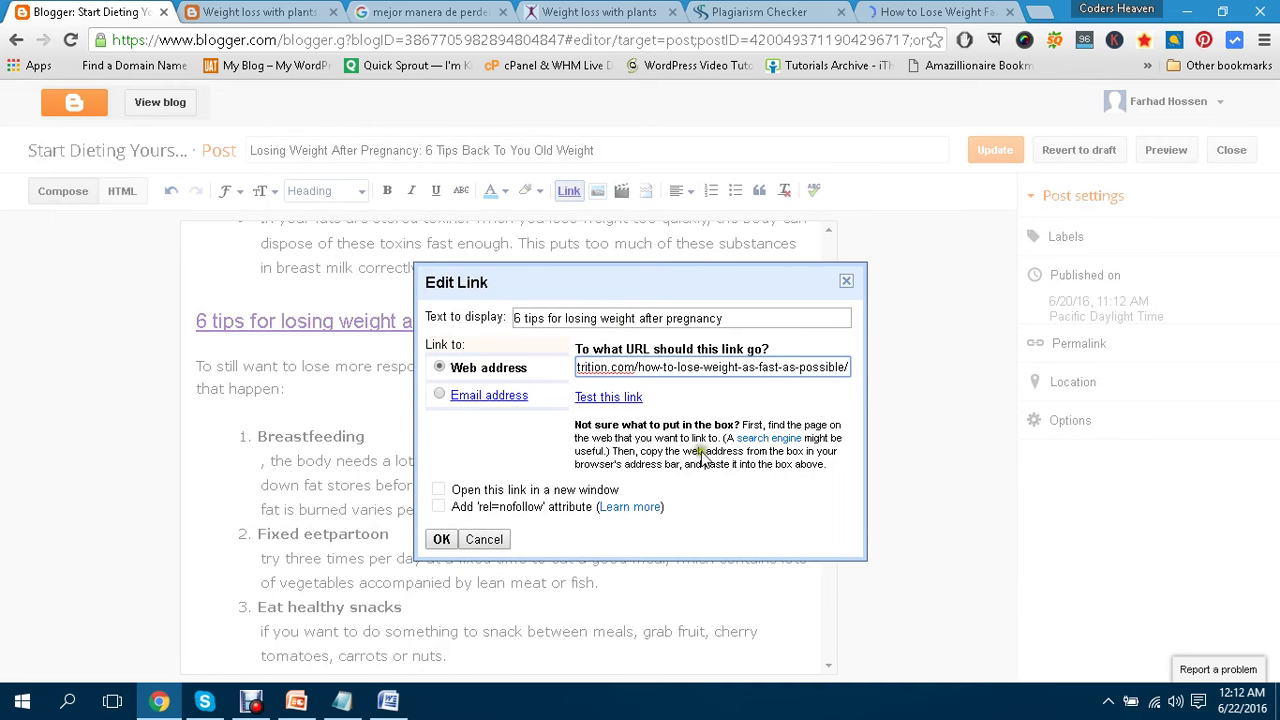
click(441, 539)
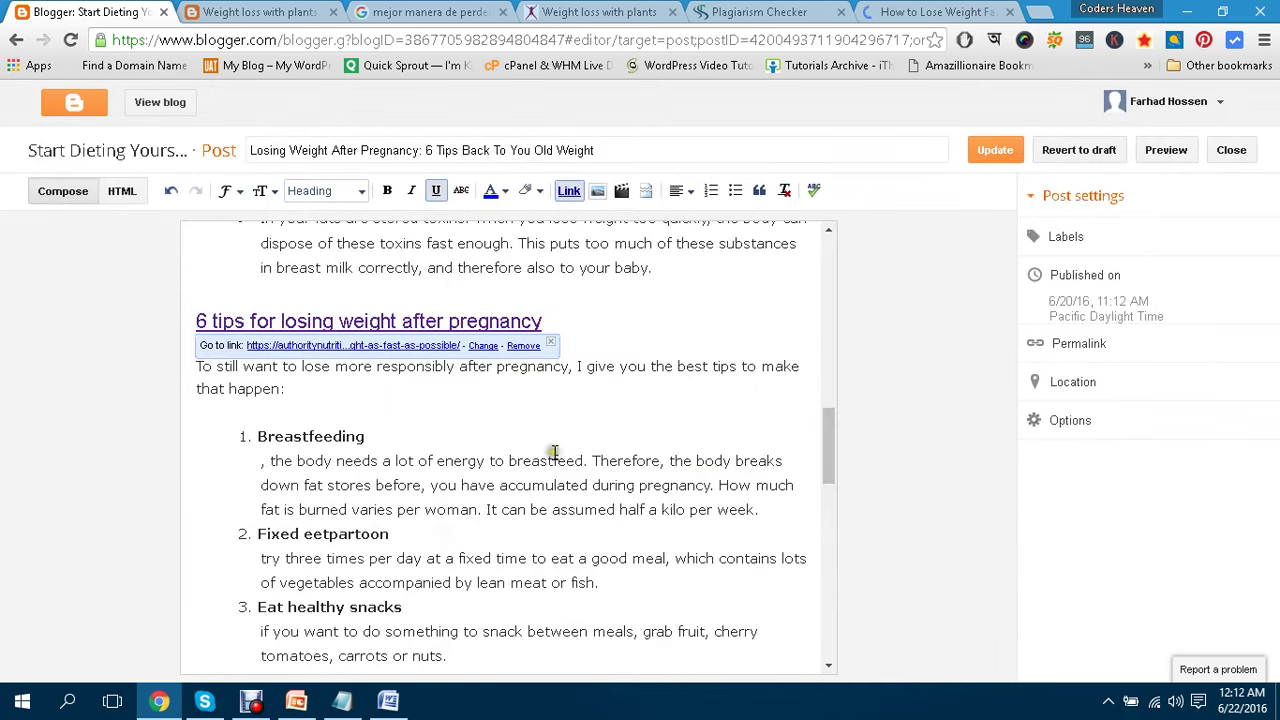
click(553, 452)
scroll(613, 437, up, 1)
scroll(613, 437, up, 2)
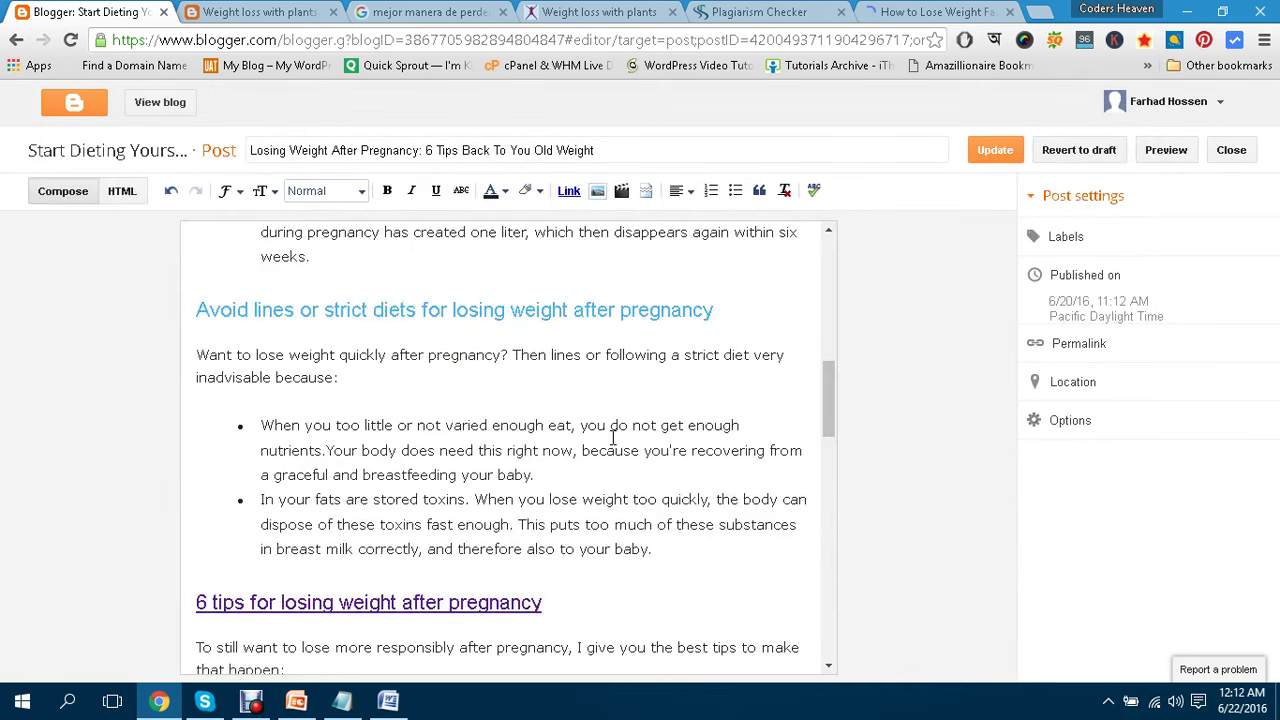
scroll(613, 437, down, 1)
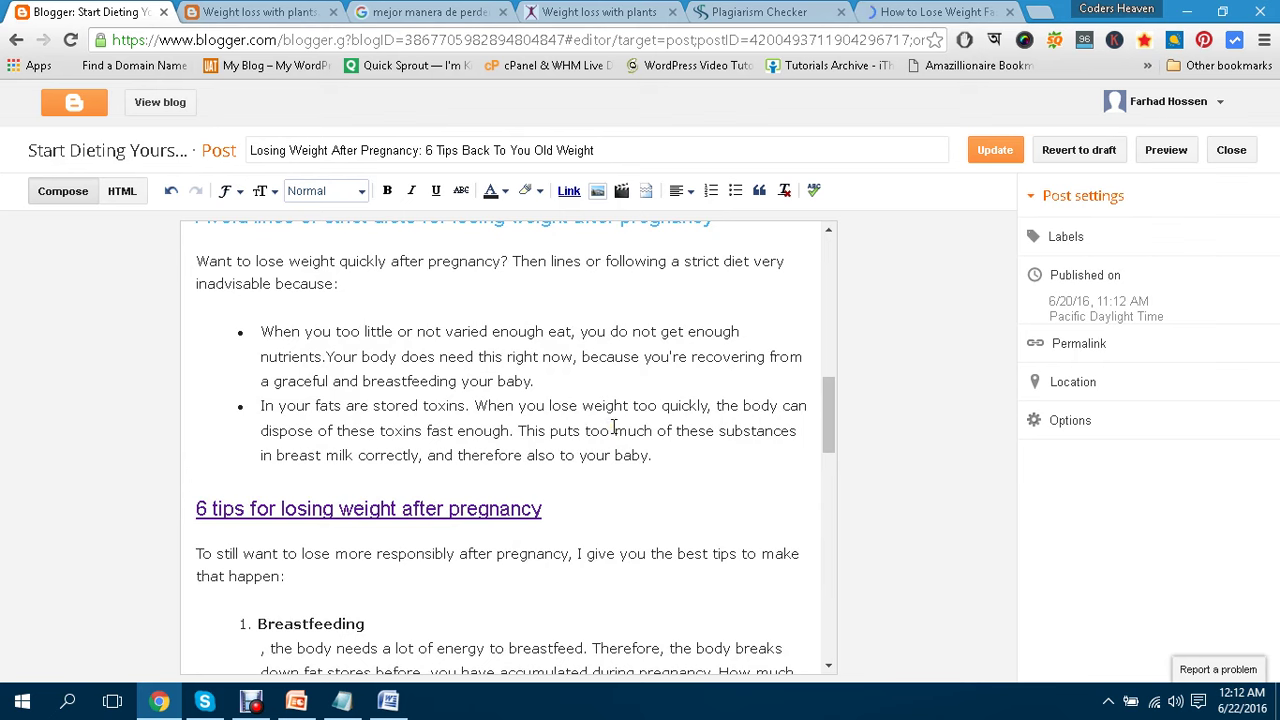
scroll(613, 430, up, 7)
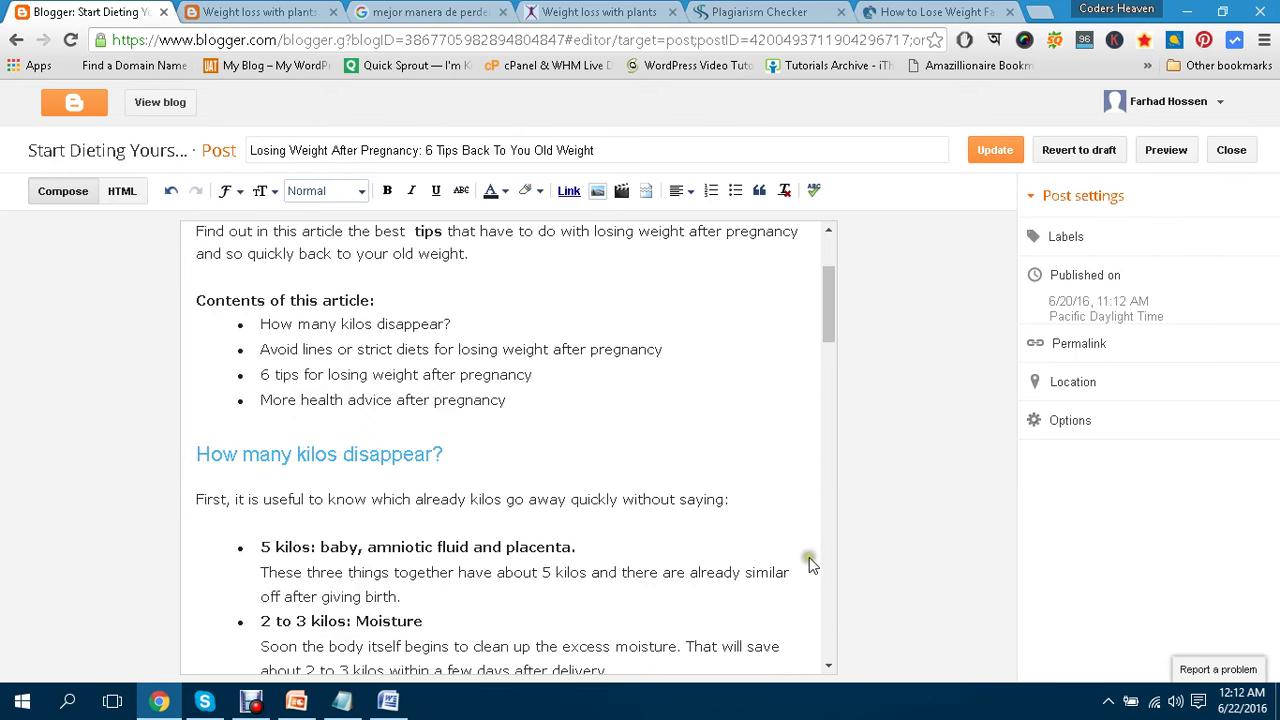
Load cbengine.com in place of the plagiarism checker page and open its ClickBank Marketplace category overview.
click(778, 16)
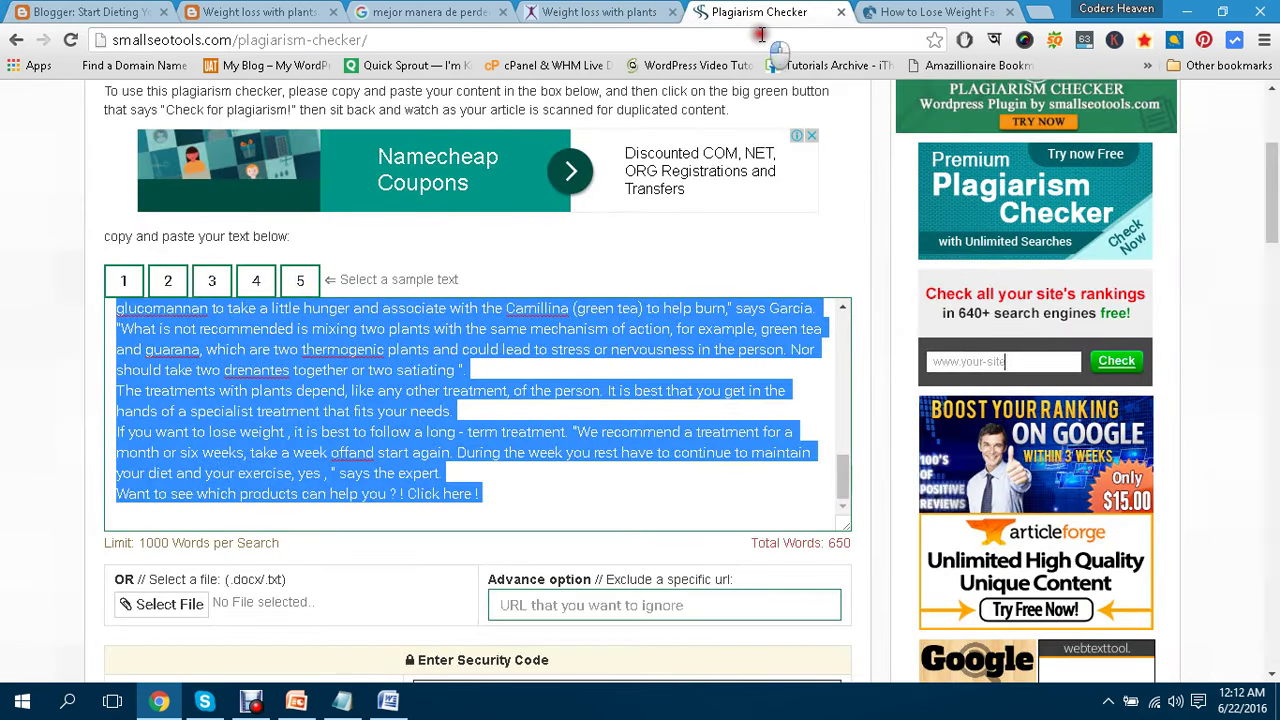
click(765, 39)
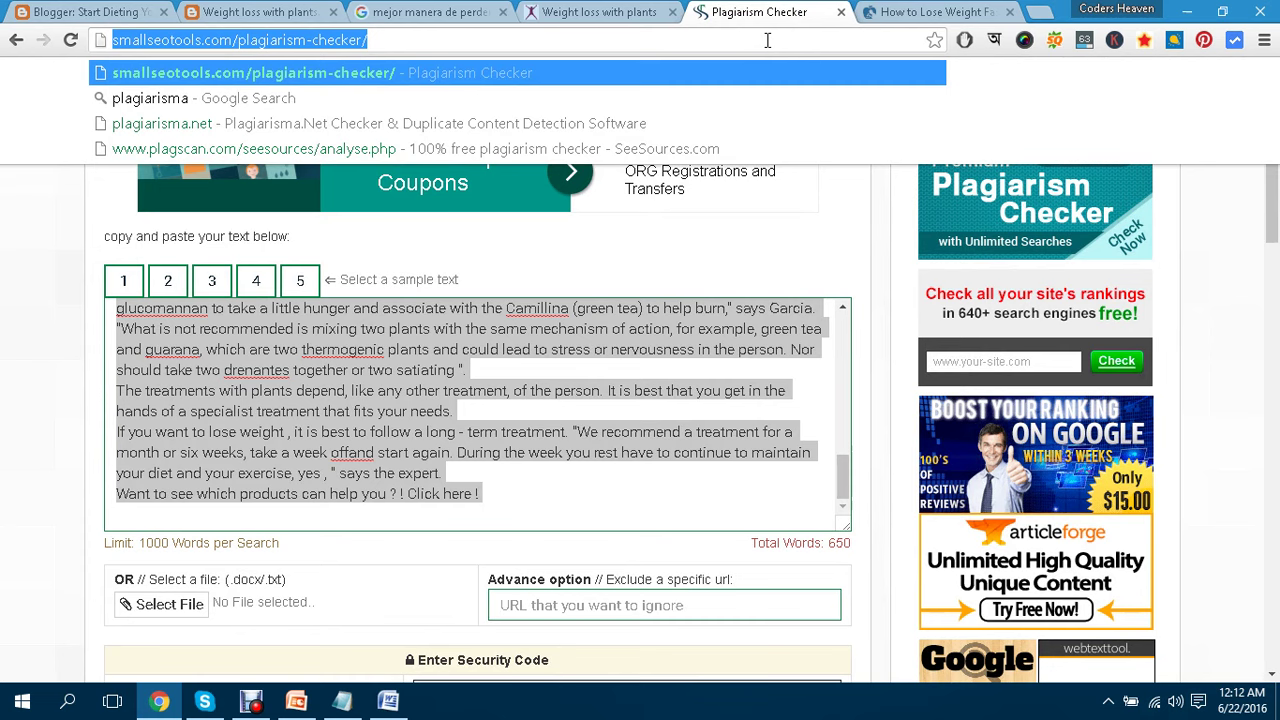
text(cbengine.com)
key(Return)
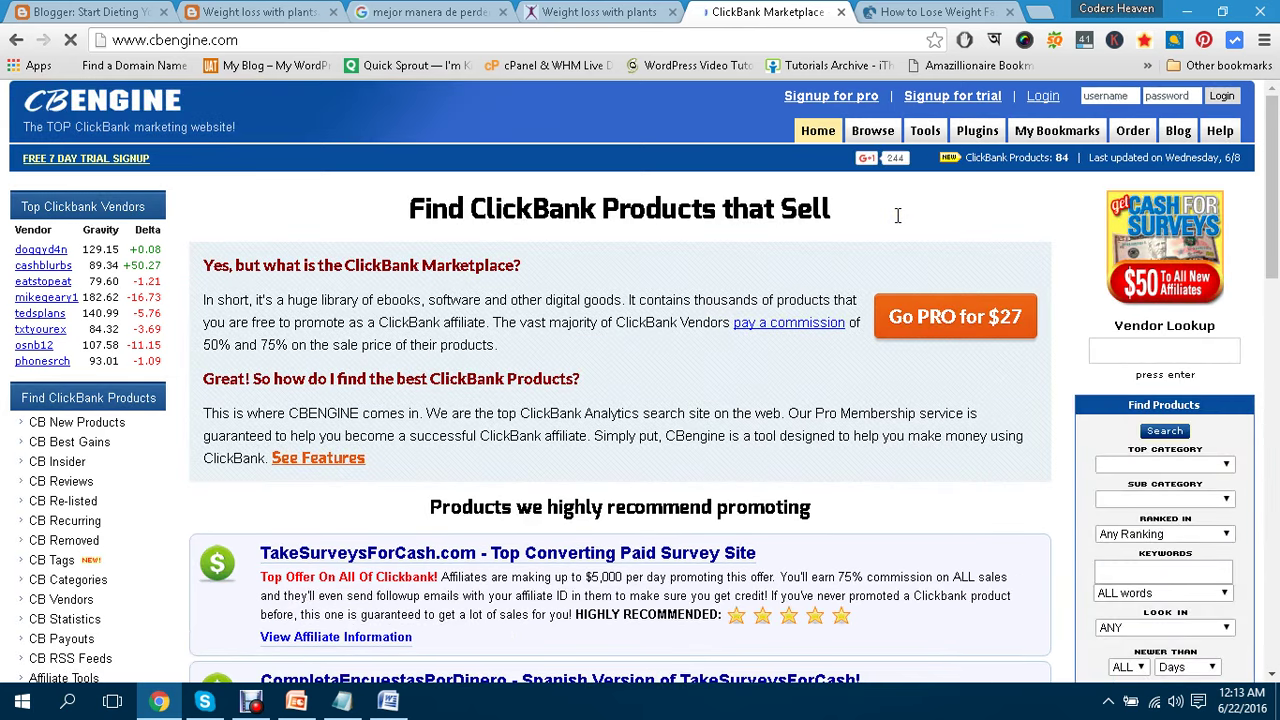
click(874, 132)
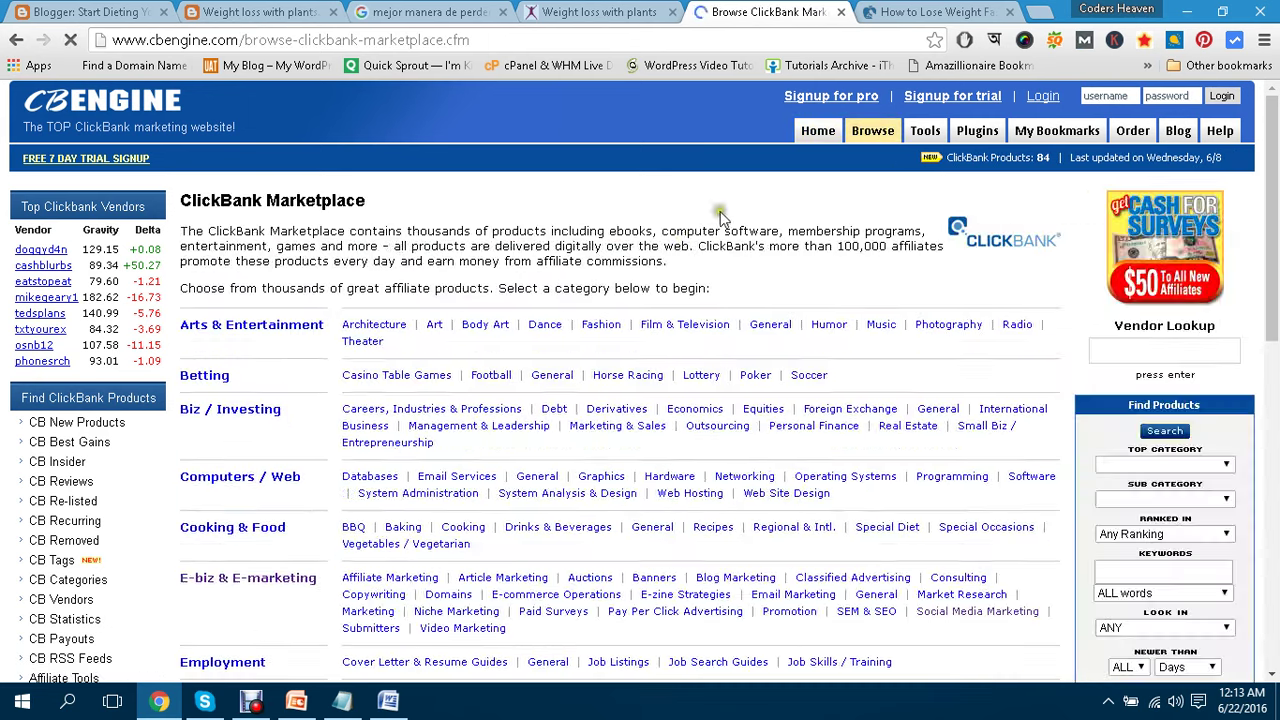
Look through the marketplace categories, open Health, and regroup its product results by Averages.
scroll(680, 244, down, 4)
scroll(680, 244, down, 1)
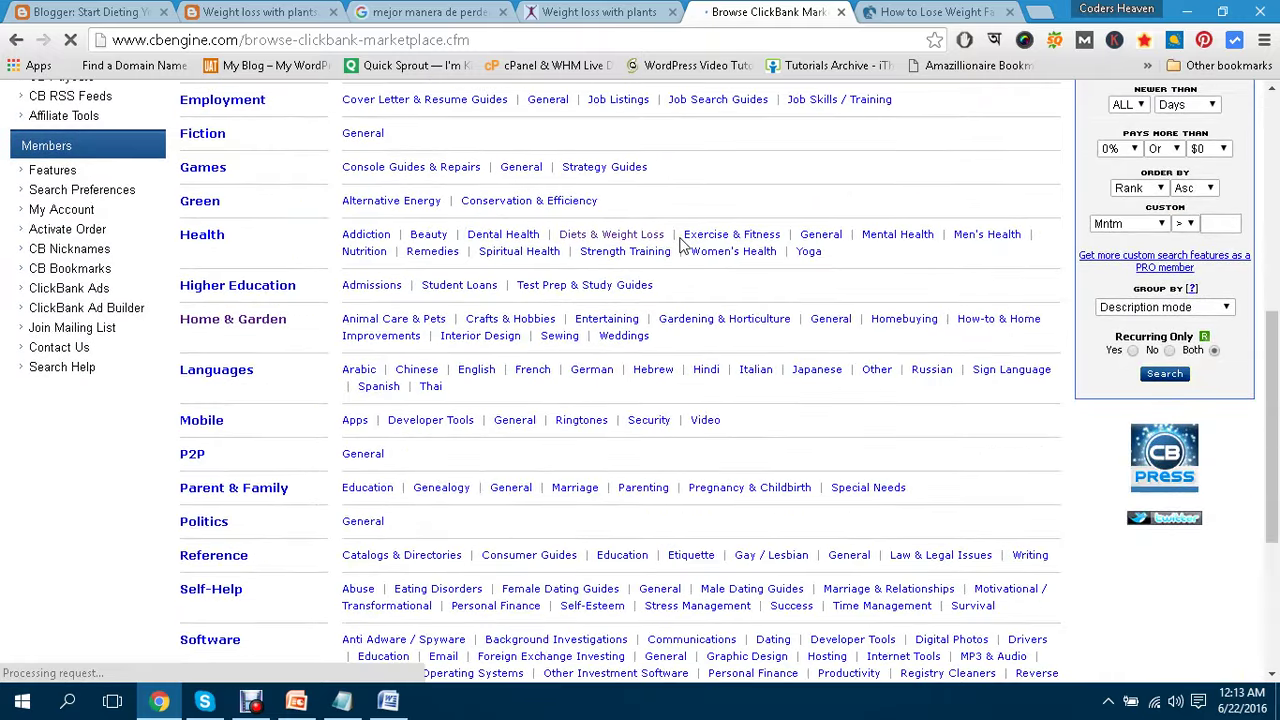
scroll(524, 310, down, 3)
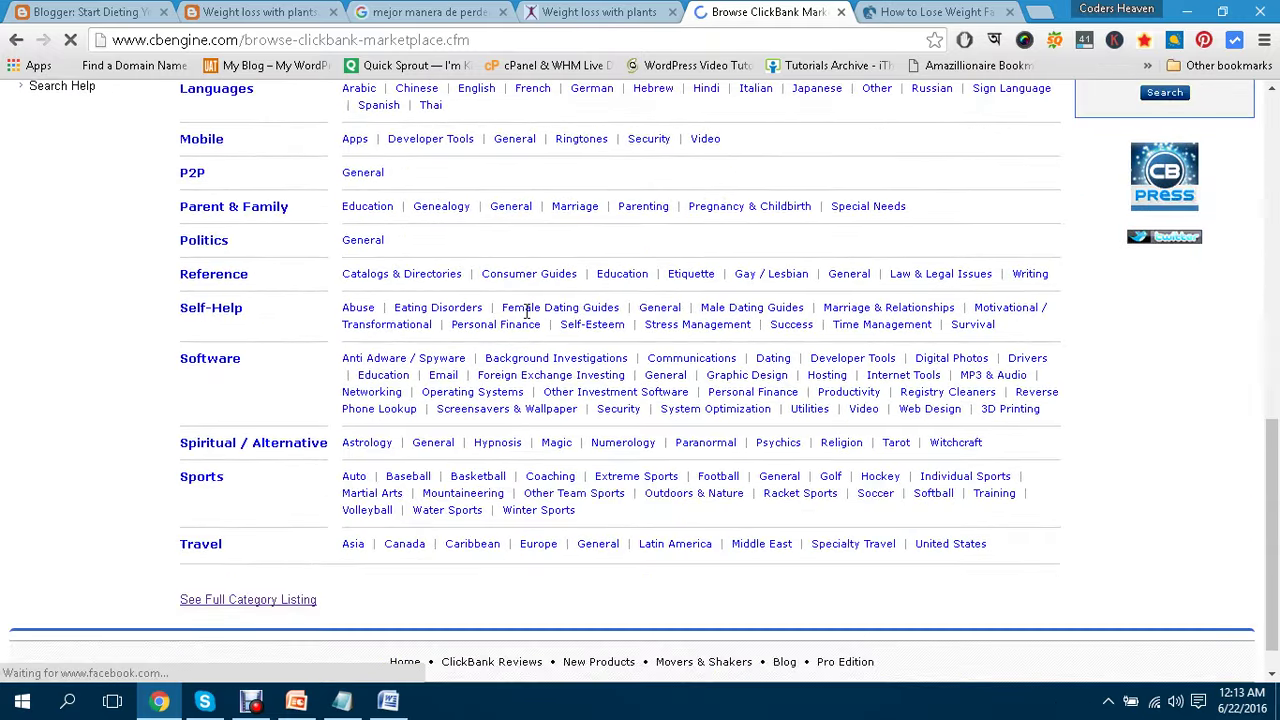
scroll(524, 310, up, 2)
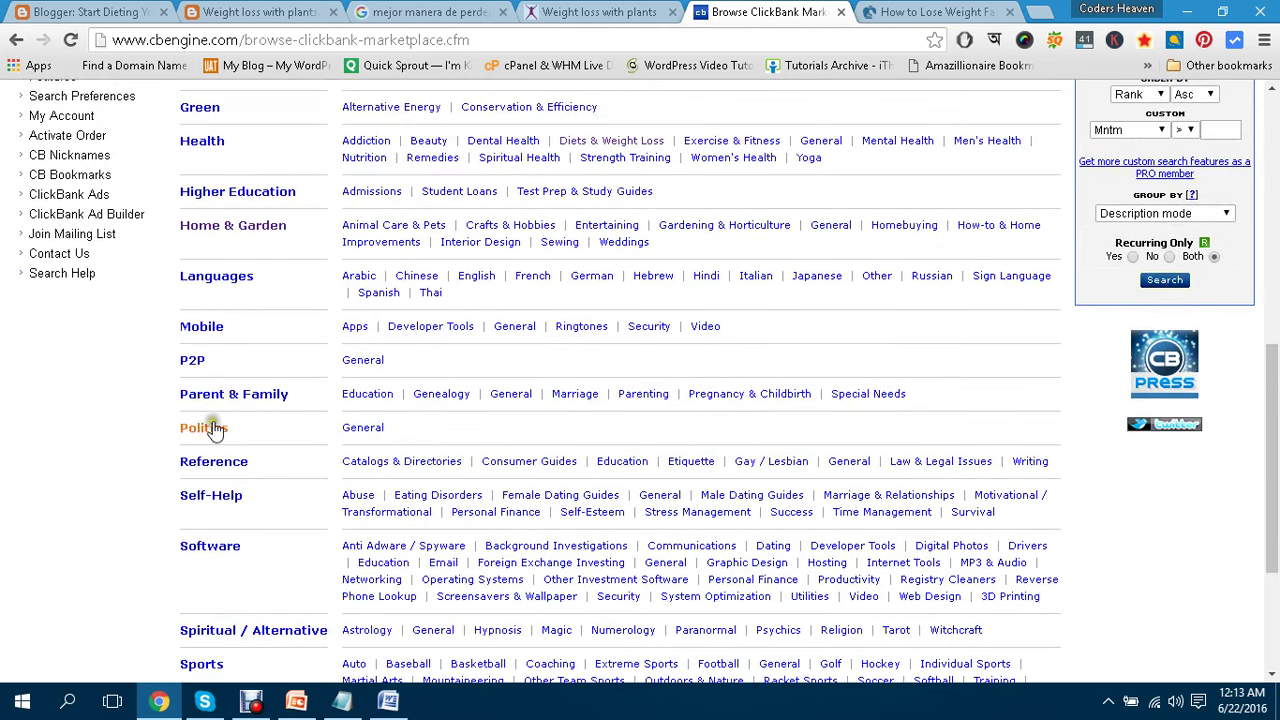
scroll(216, 470, down, 1)
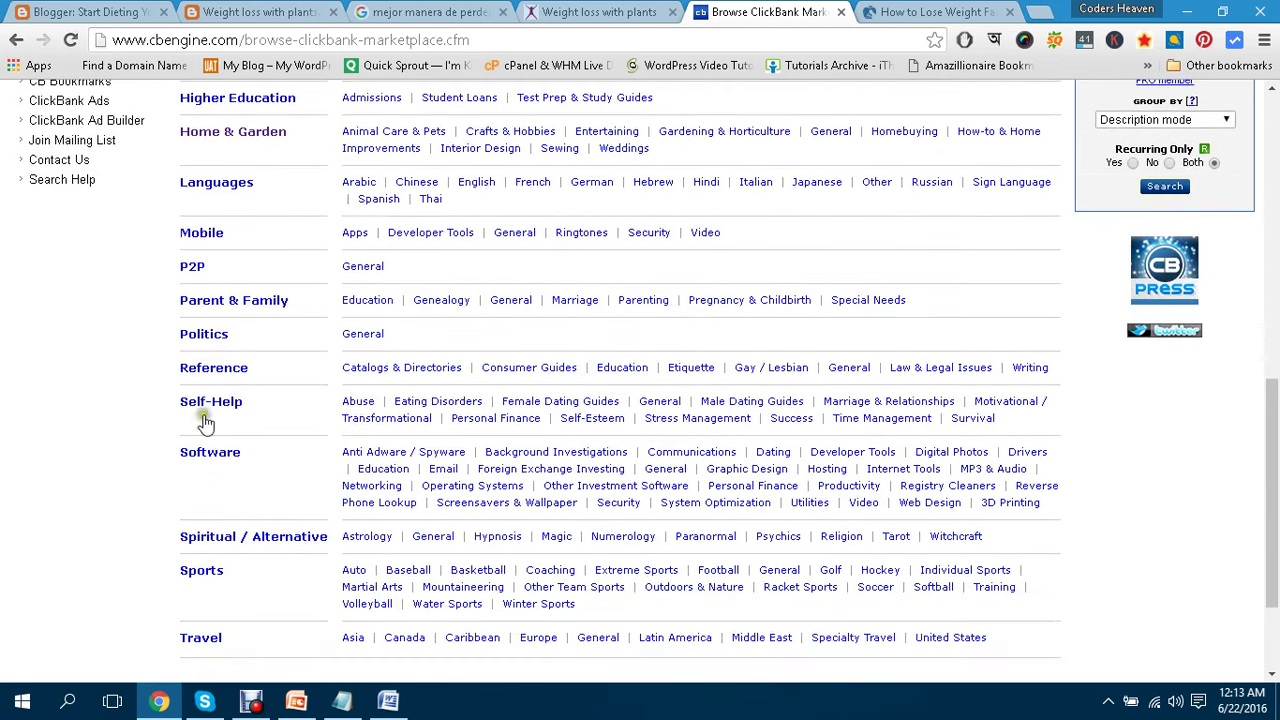
scroll(205, 423, up, 2)
click(201, 236)
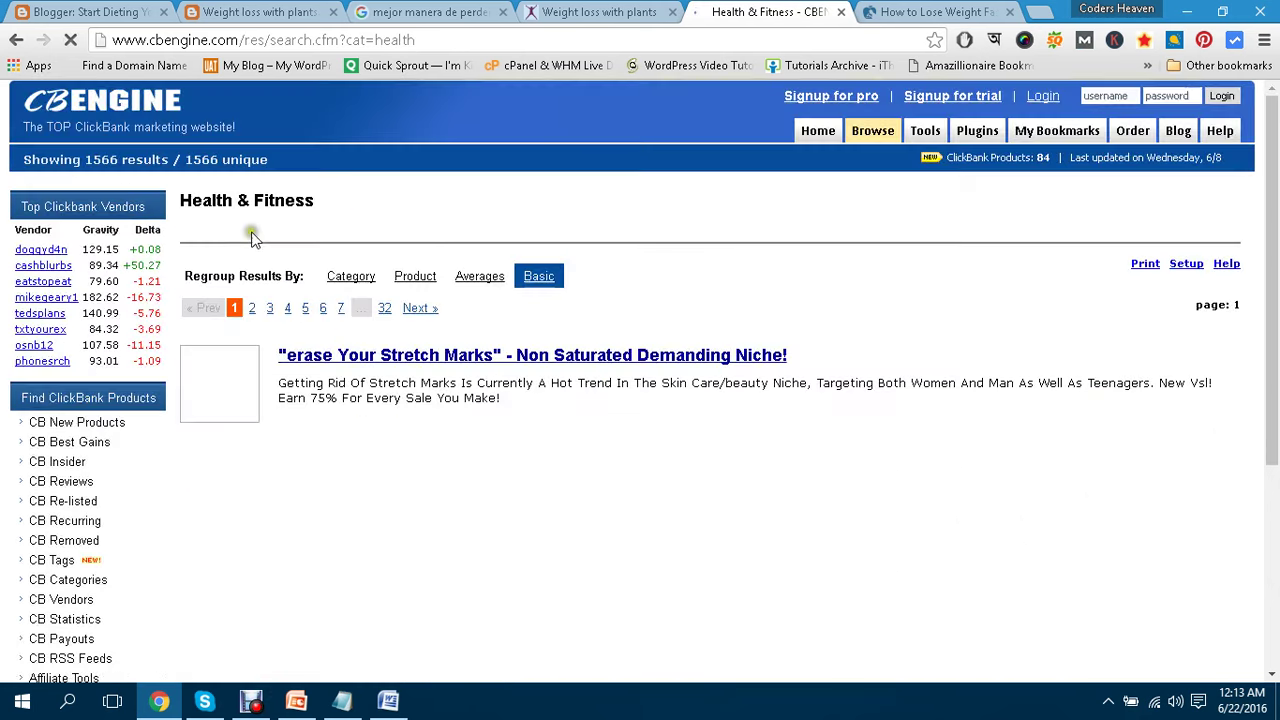
click(470, 280)
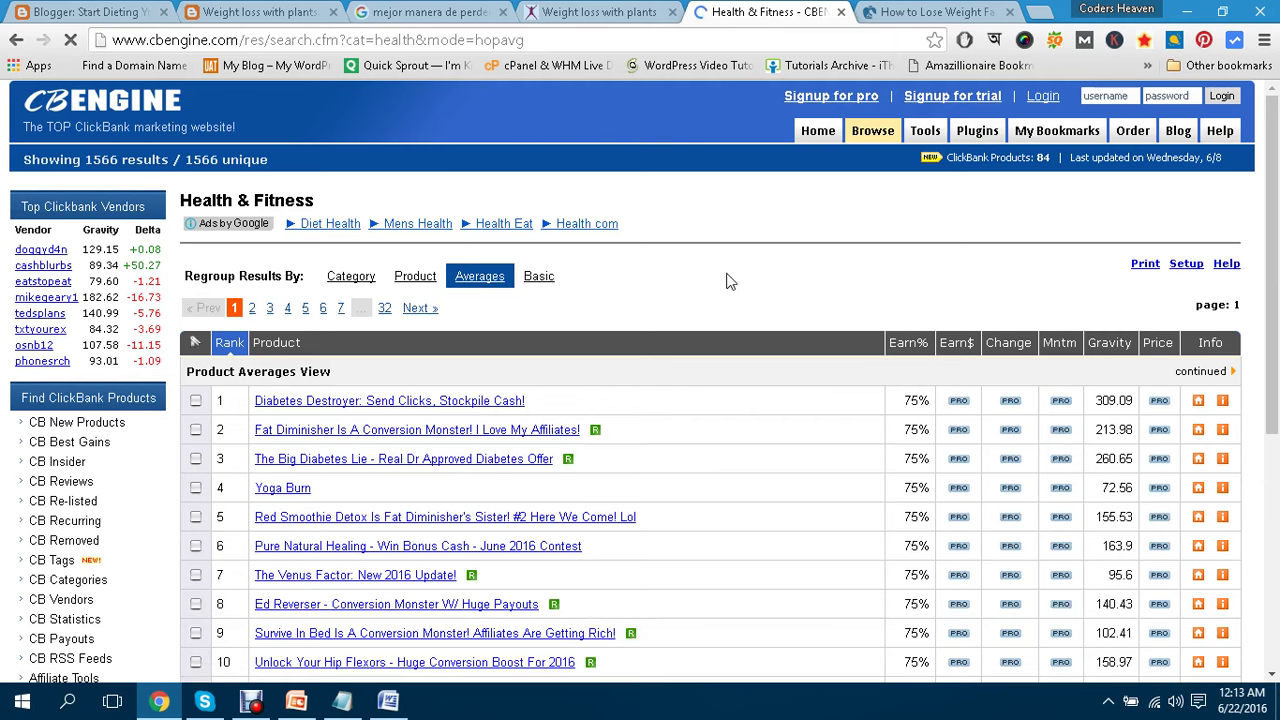
click(245, 12)
click(107, 10)
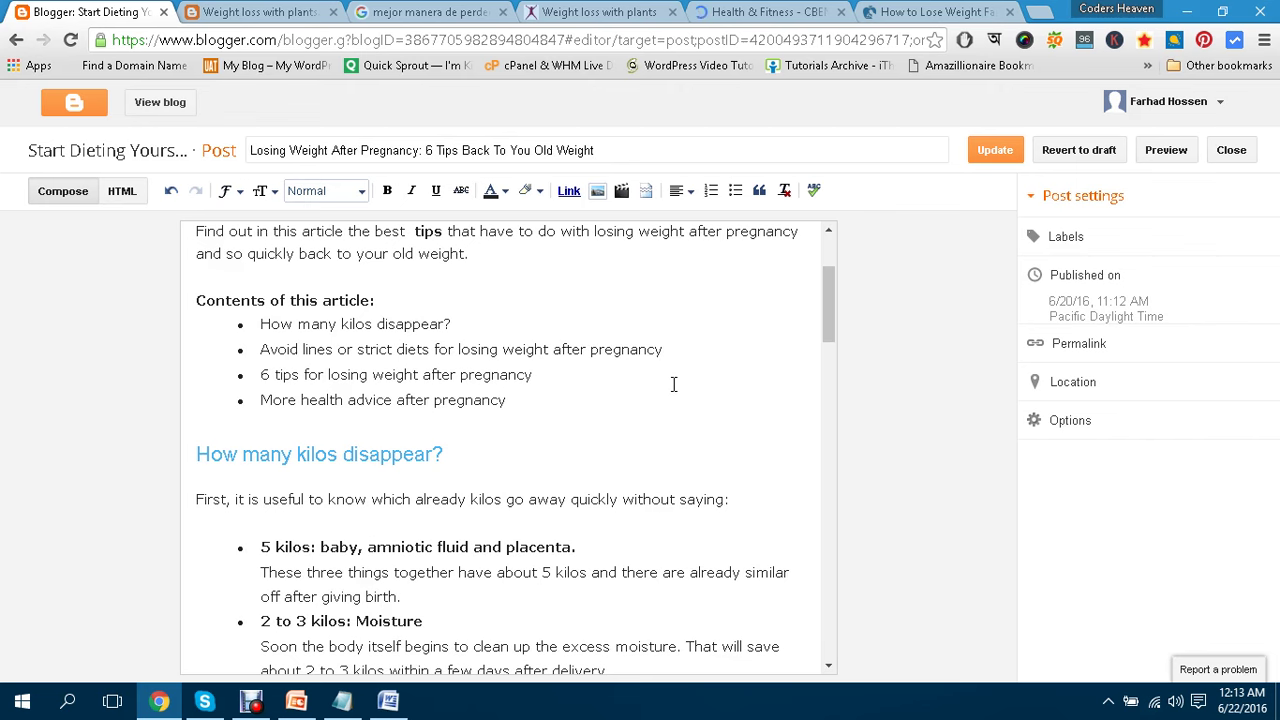
click(748, 10)
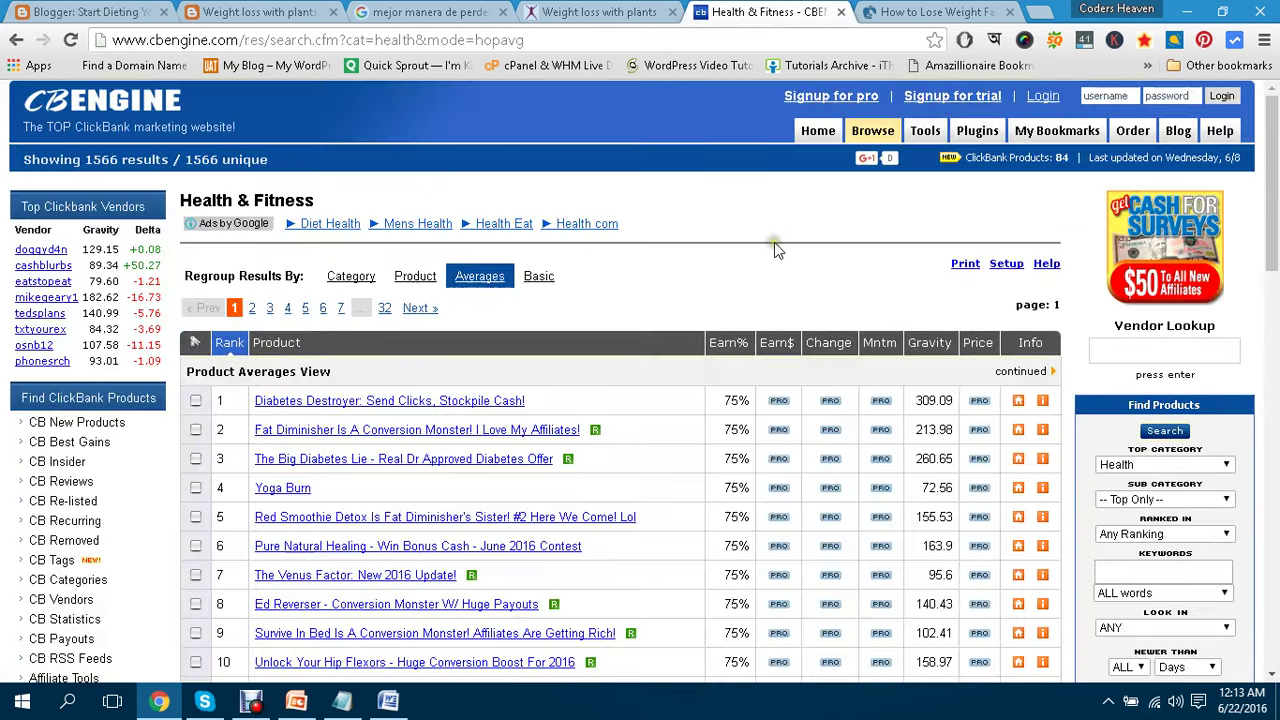
Sort the Health & Fitness product list by Gravity and view the sorted products.
scroll(776, 248, down, 1)
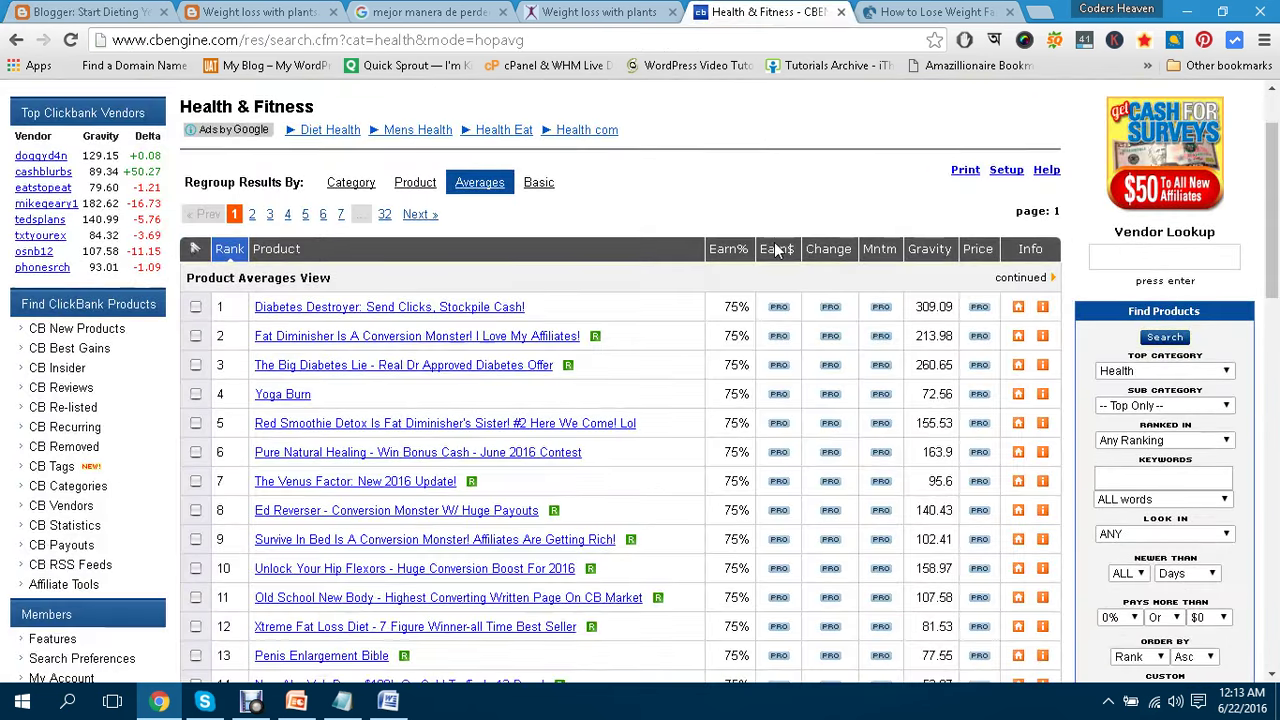
click(938, 251)
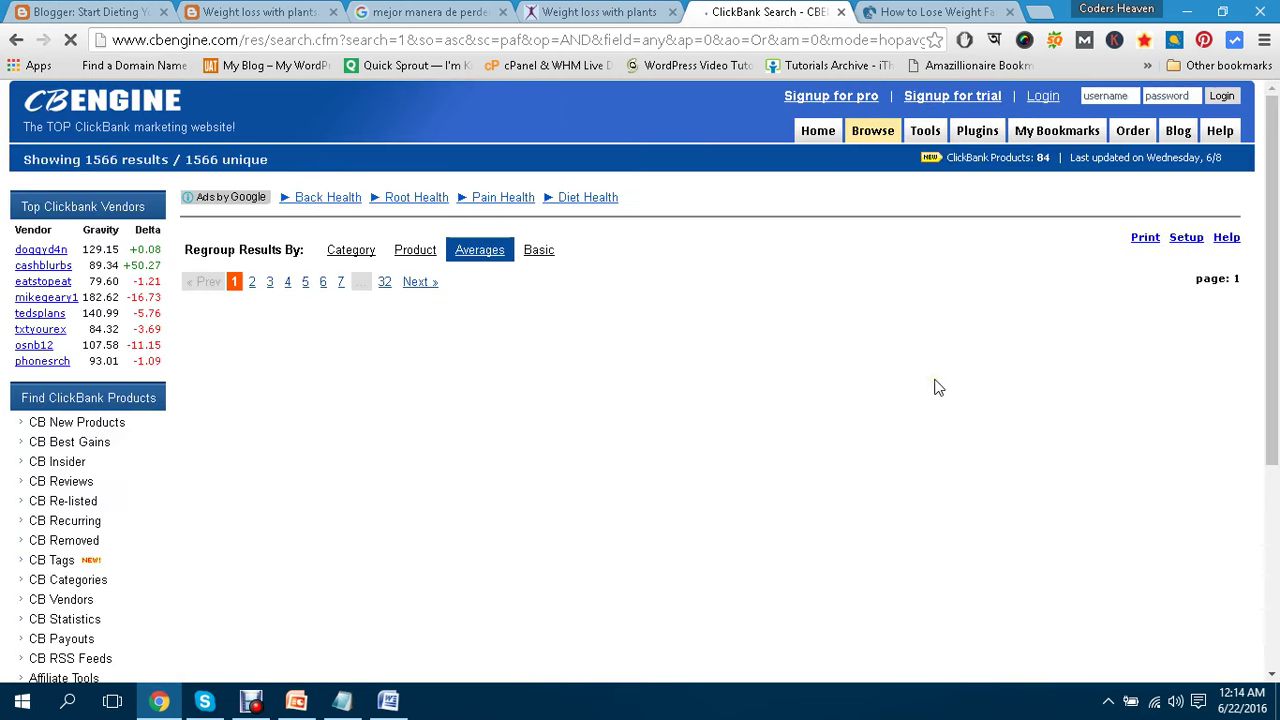
scroll(938, 387, down, 2)
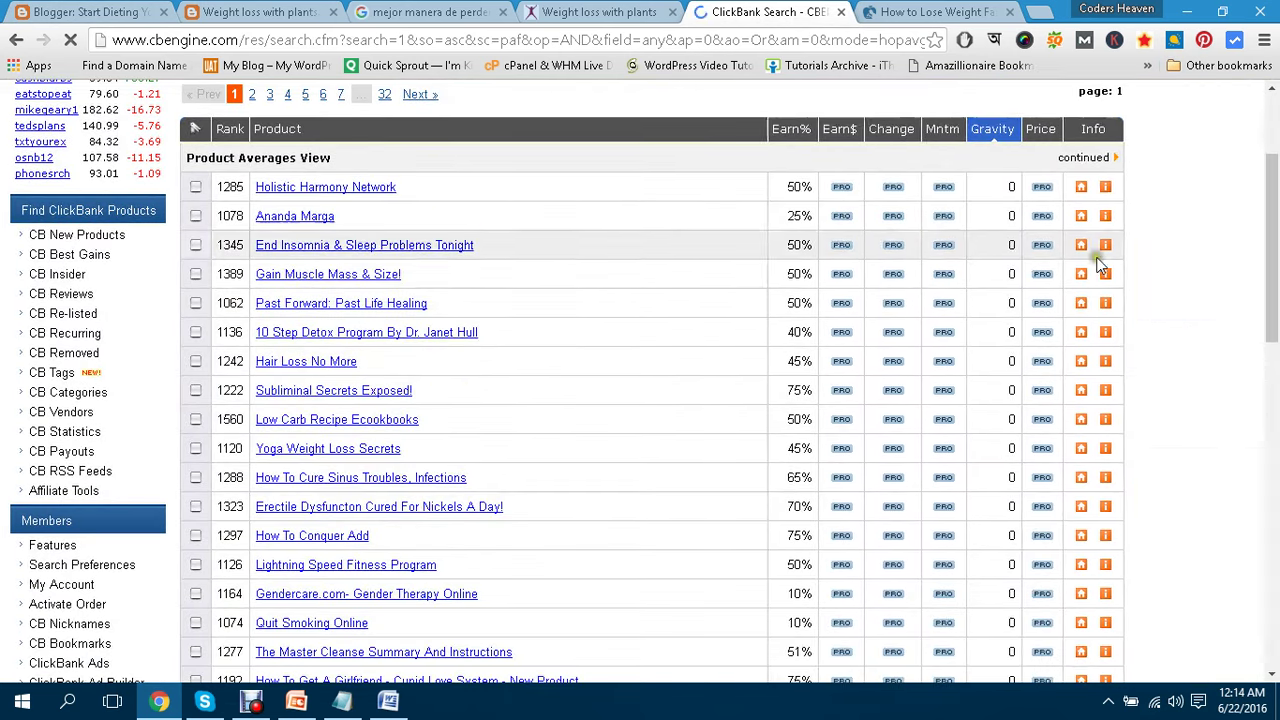
Look through the gravity-sorted Health products on results pages 1, 5 and 7, and advance to page 9.
scroll(929, 280, down, 10)
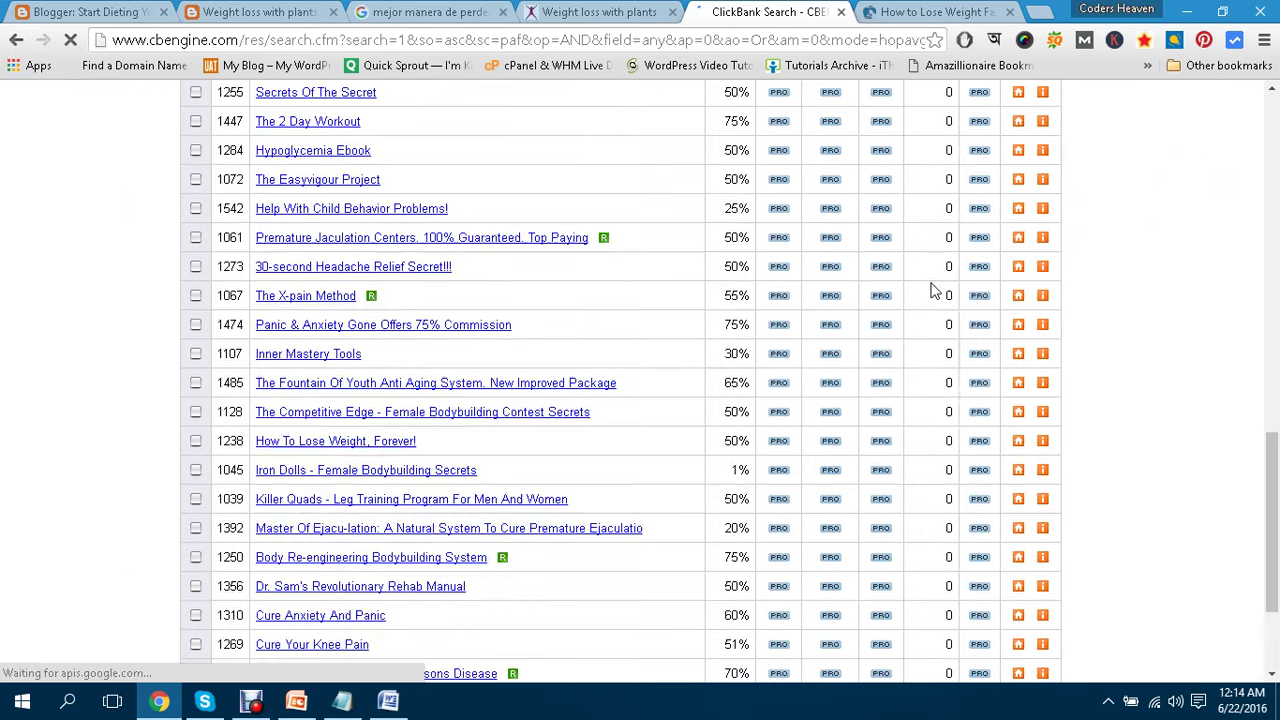
scroll(930, 290, down, 2)
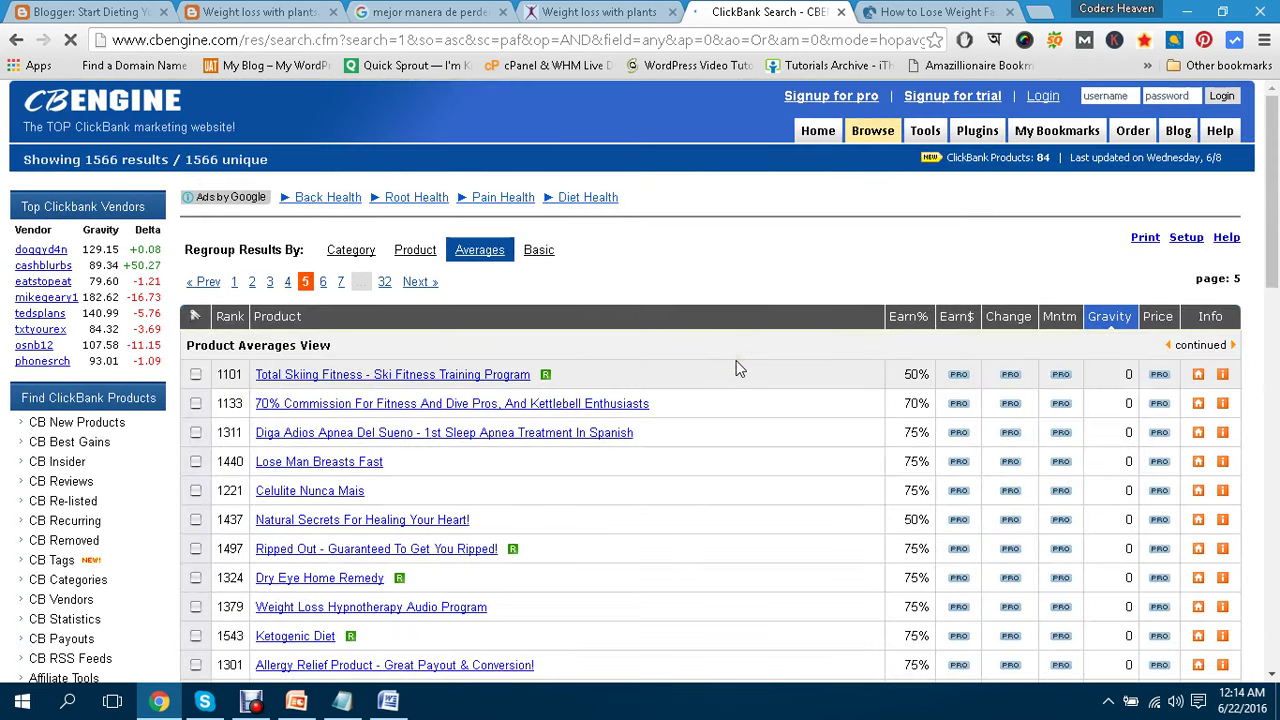
scroll(736, 368, down, 5)
scroll(736, 368, down, 5)
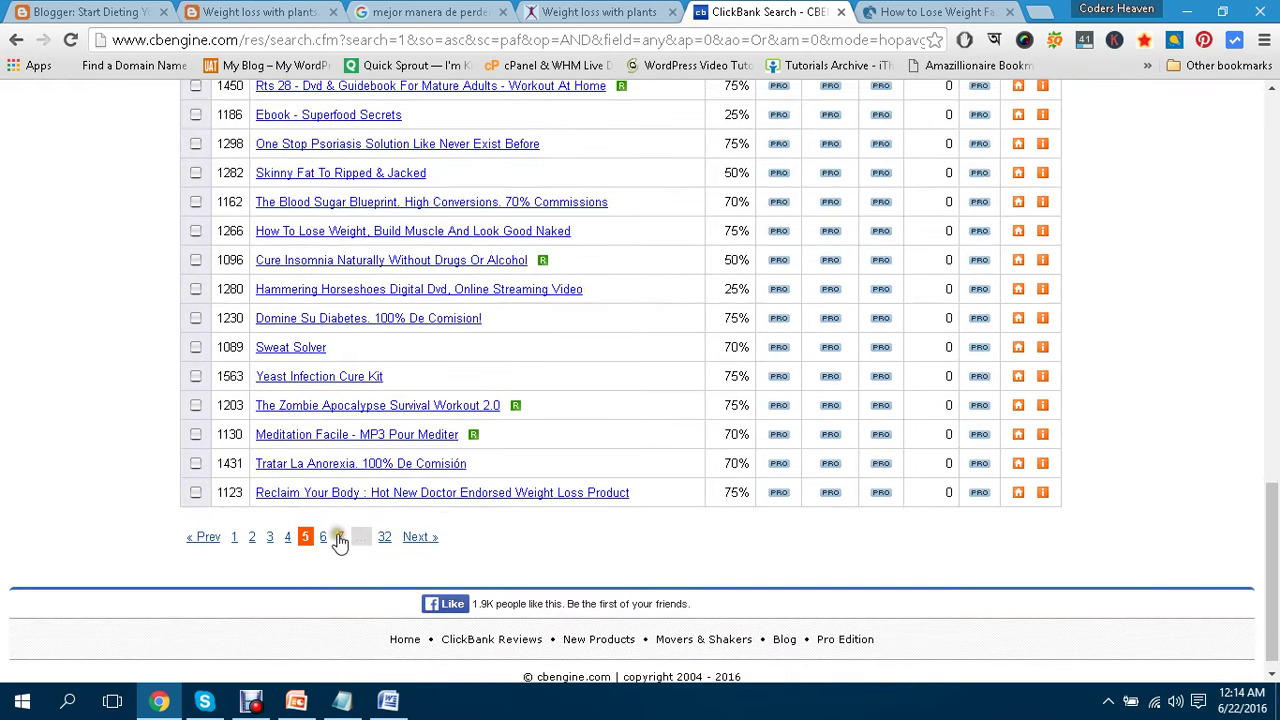
click(339, 537)
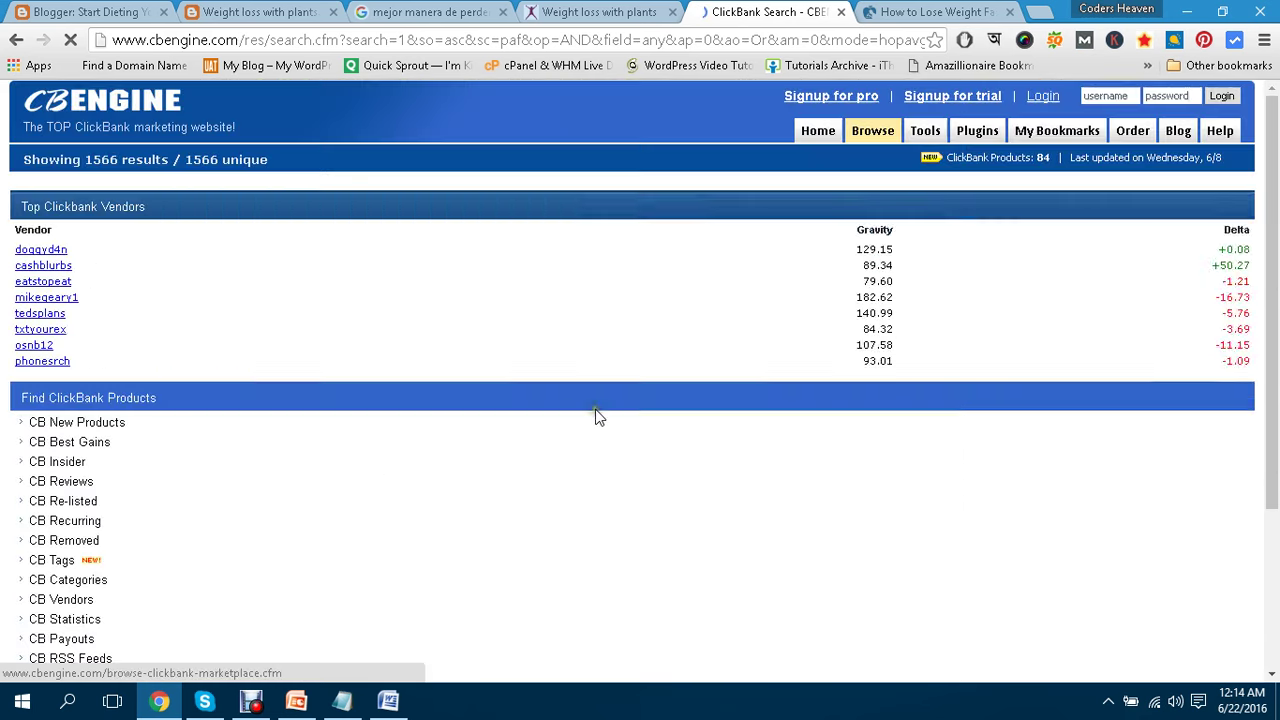
scroll(717, 389, down, 6)
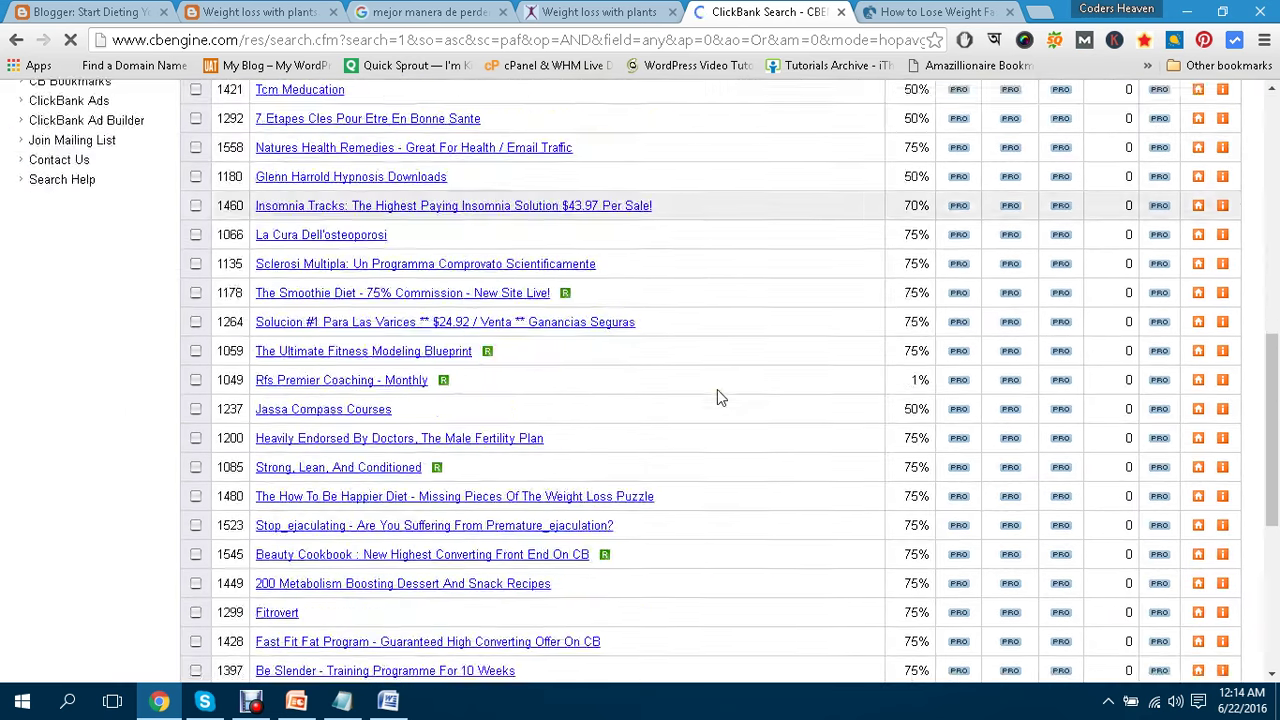
scroll(717, 397, down, 5)
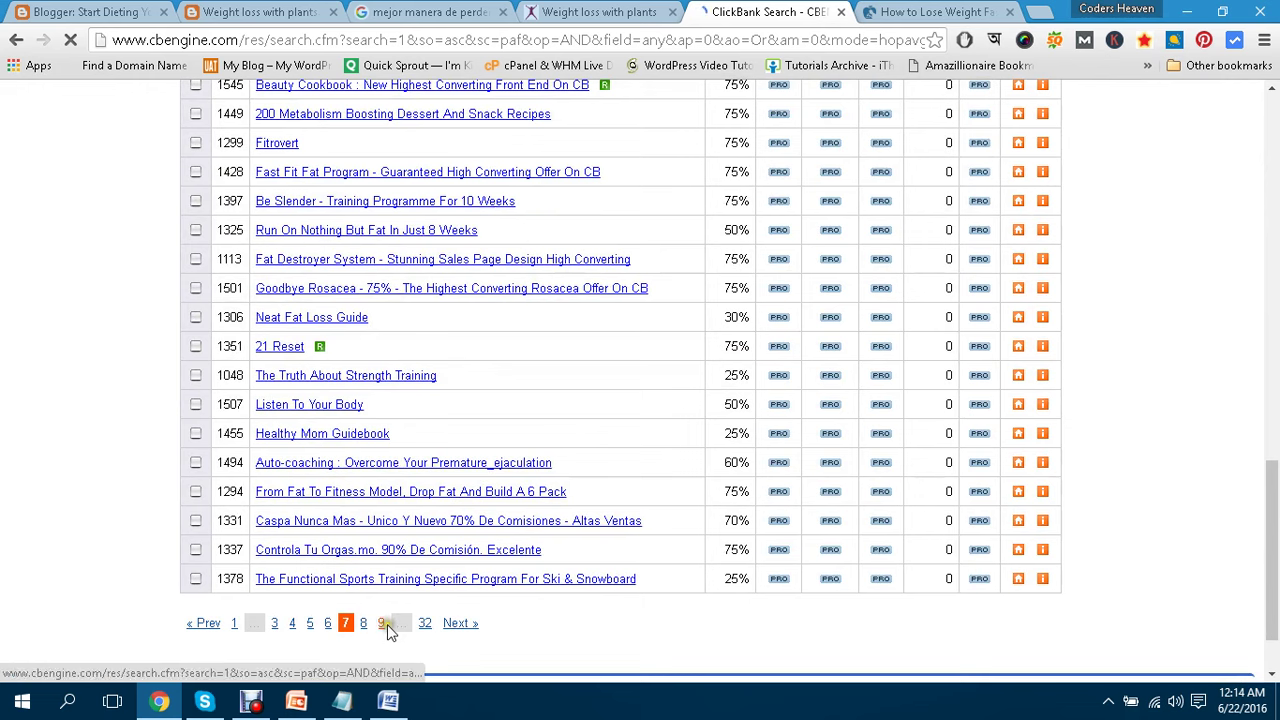
click(381, 623)
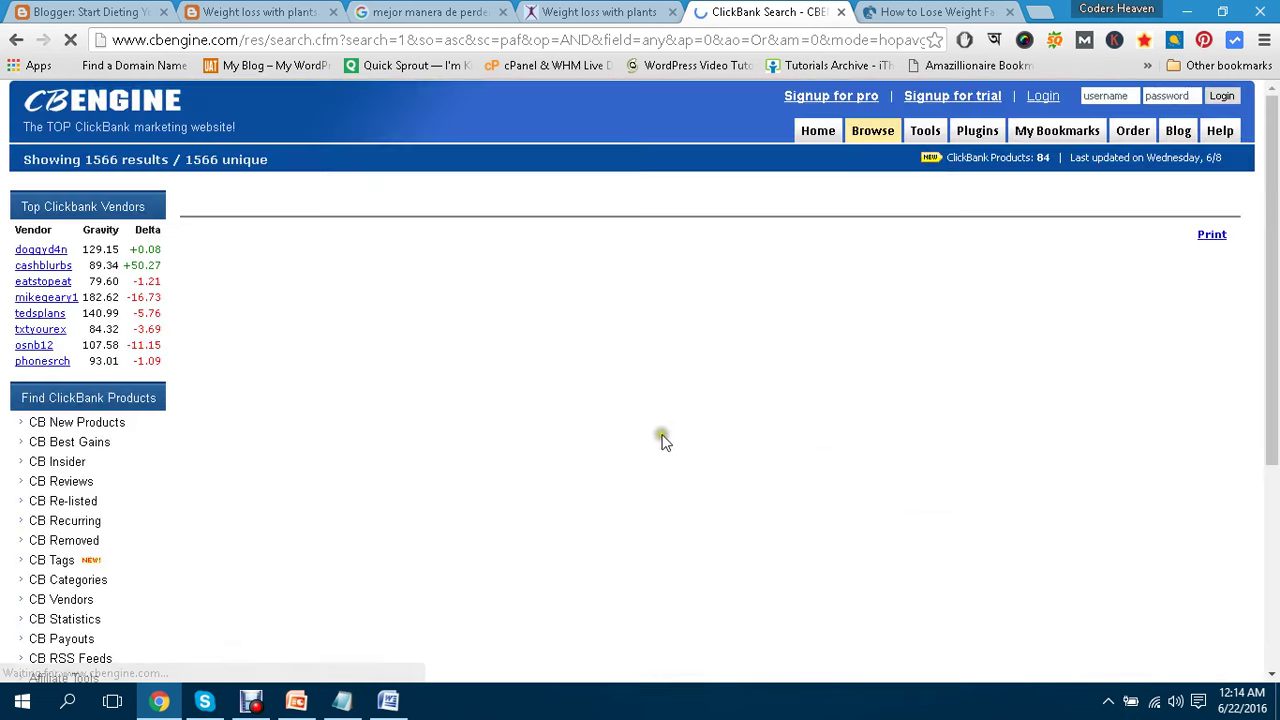
Look through the Health products on results pages 9 and 11, and advance to page 13.
scroll(716, 416, down, 1)
scroll(716, 418, down, 12)
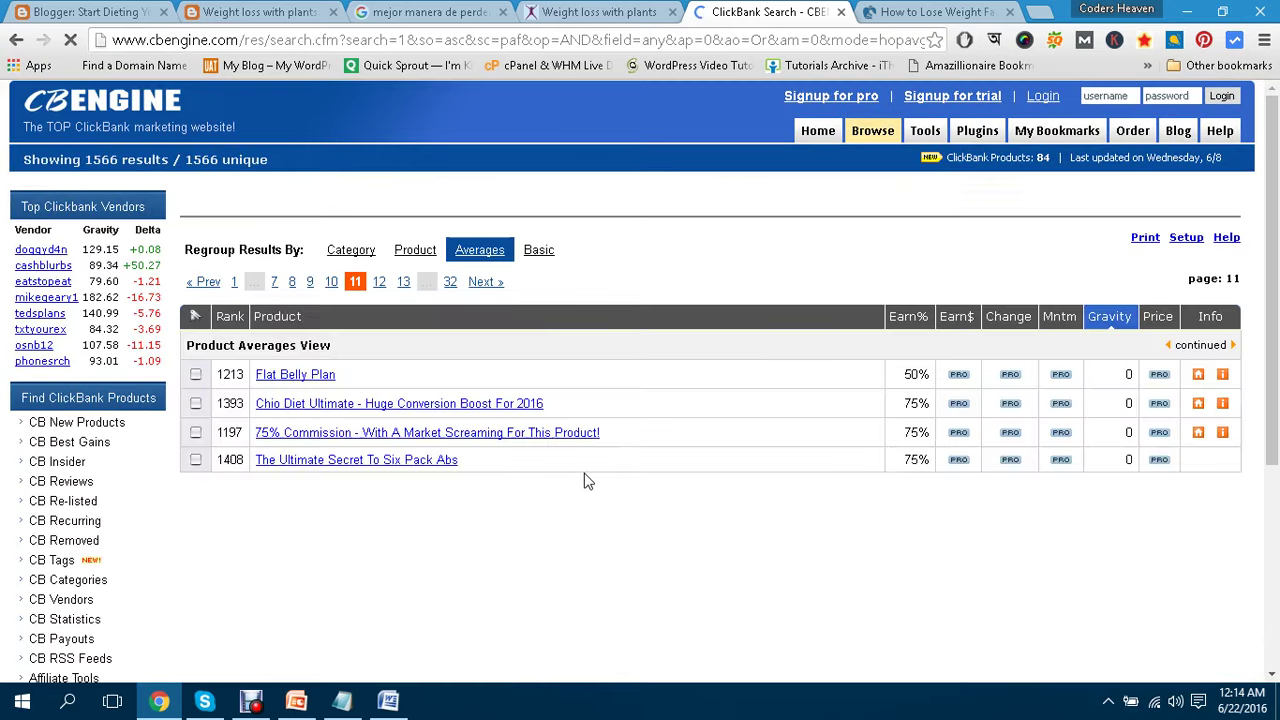
scroll(584, 474, down, 4)
scroll(587, 481, down, 1)
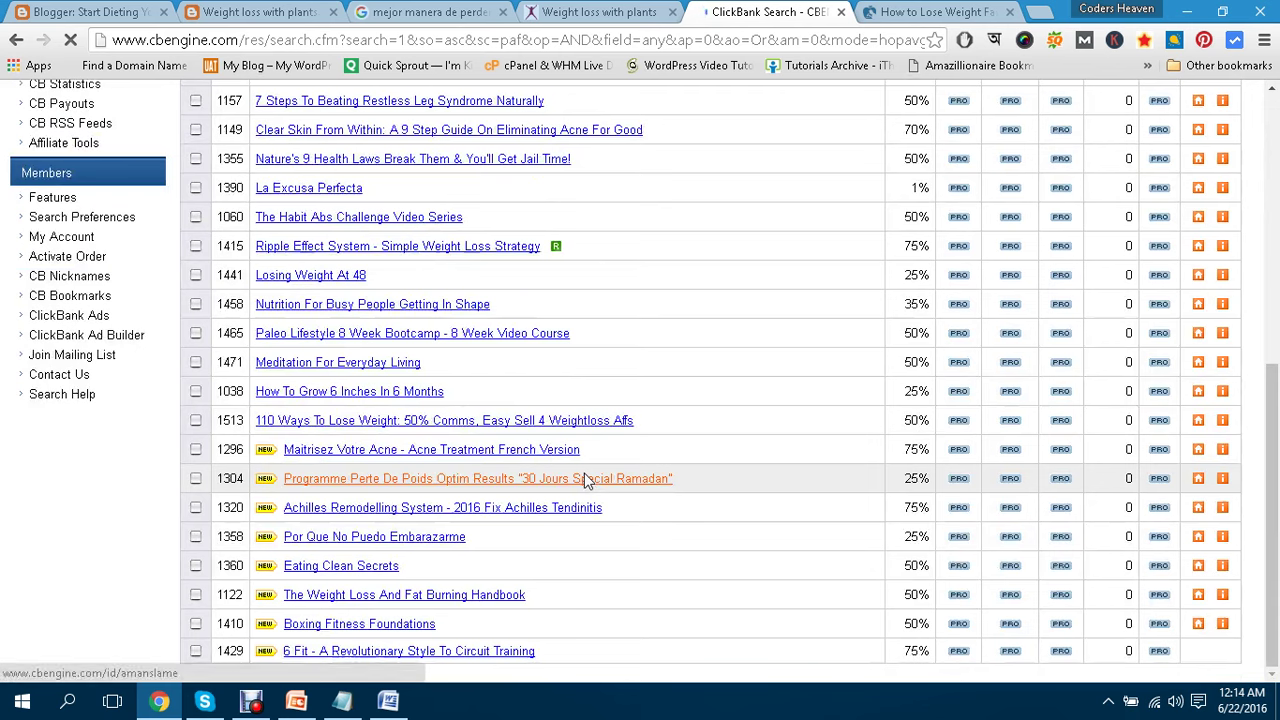
scroll(581, 480, down, 6)
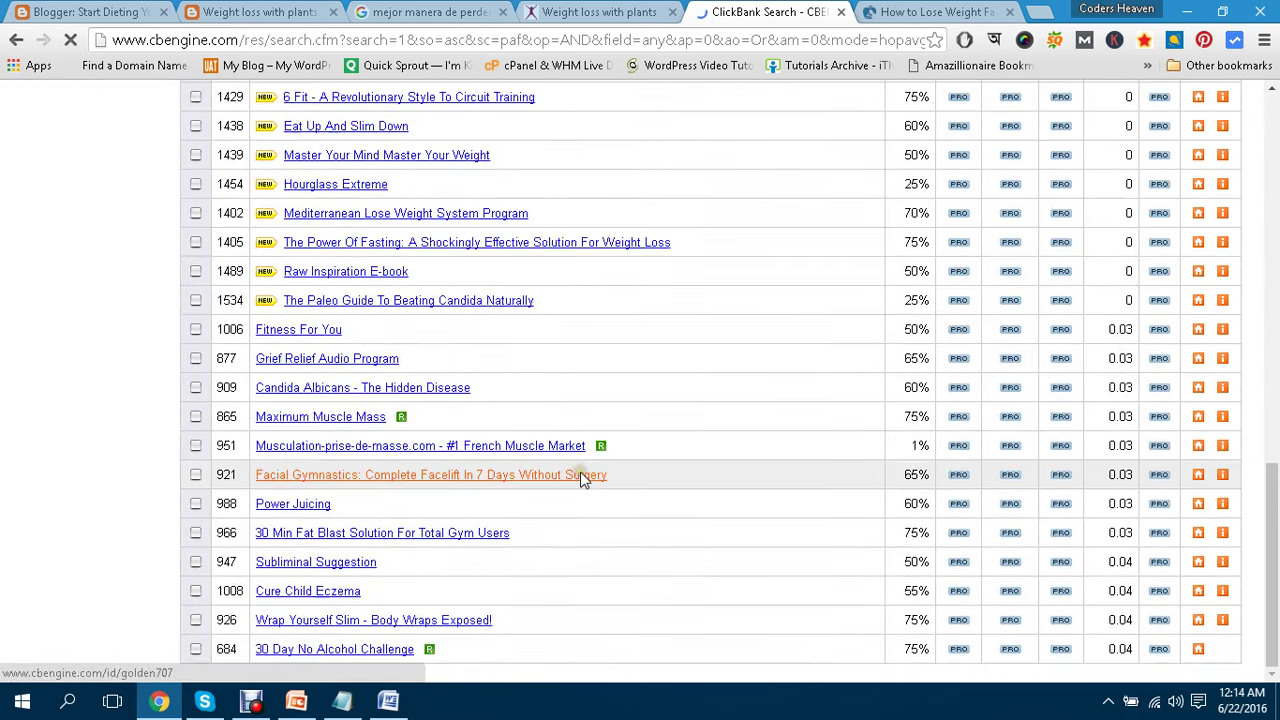
scroll(982, 427, down, 1)
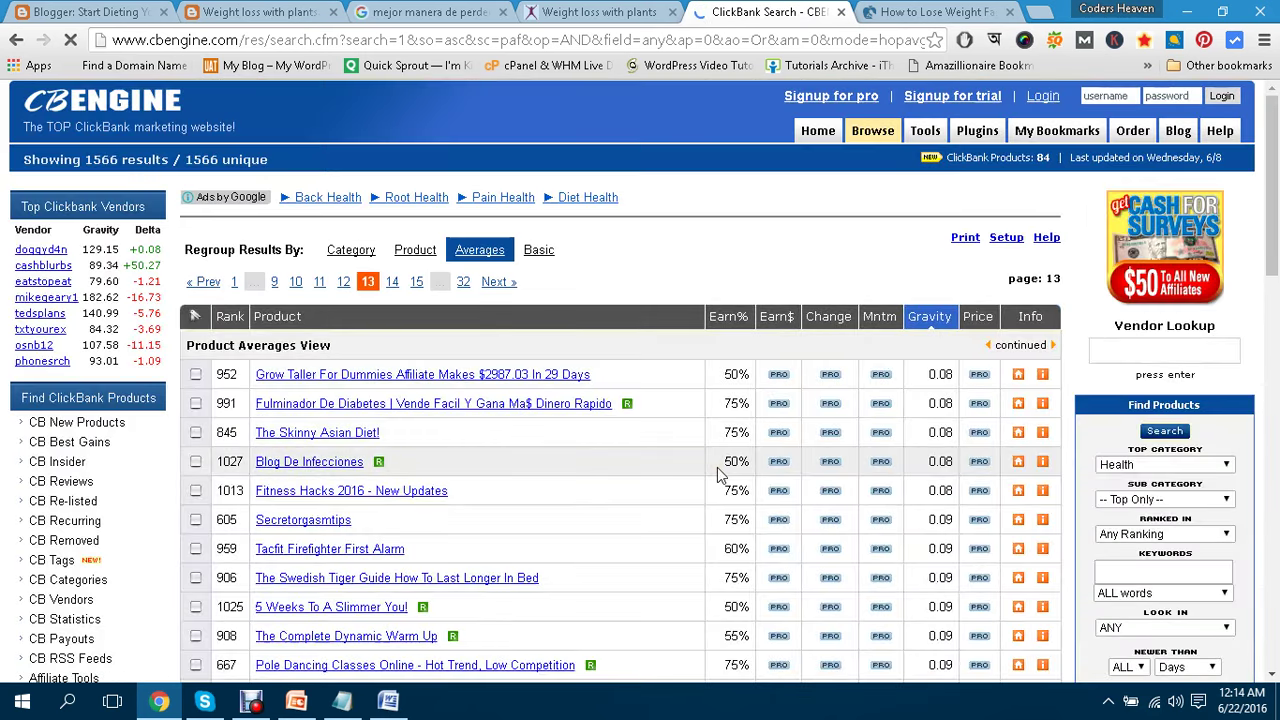
Continue through results pages 13, 15, 17 and 19 of the Health products and advance to page 21.
scroll(717, 474, down, 13)
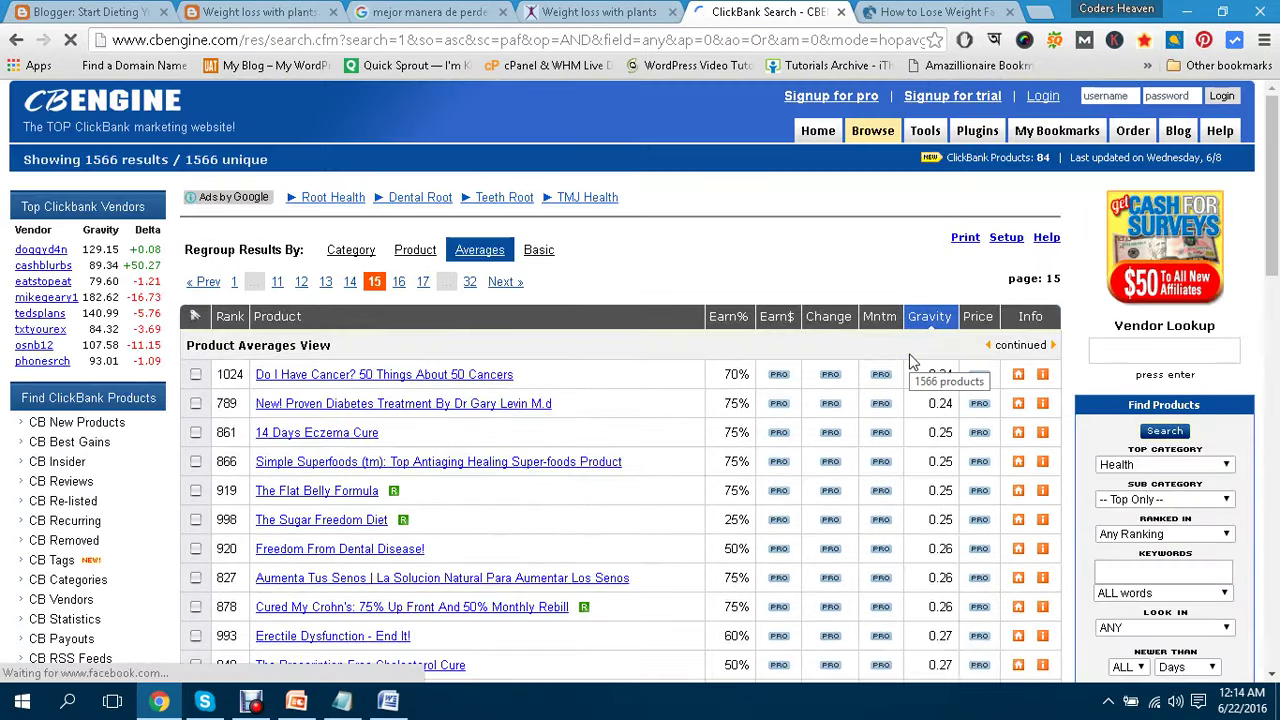
scroll(910, 360, down, 13)
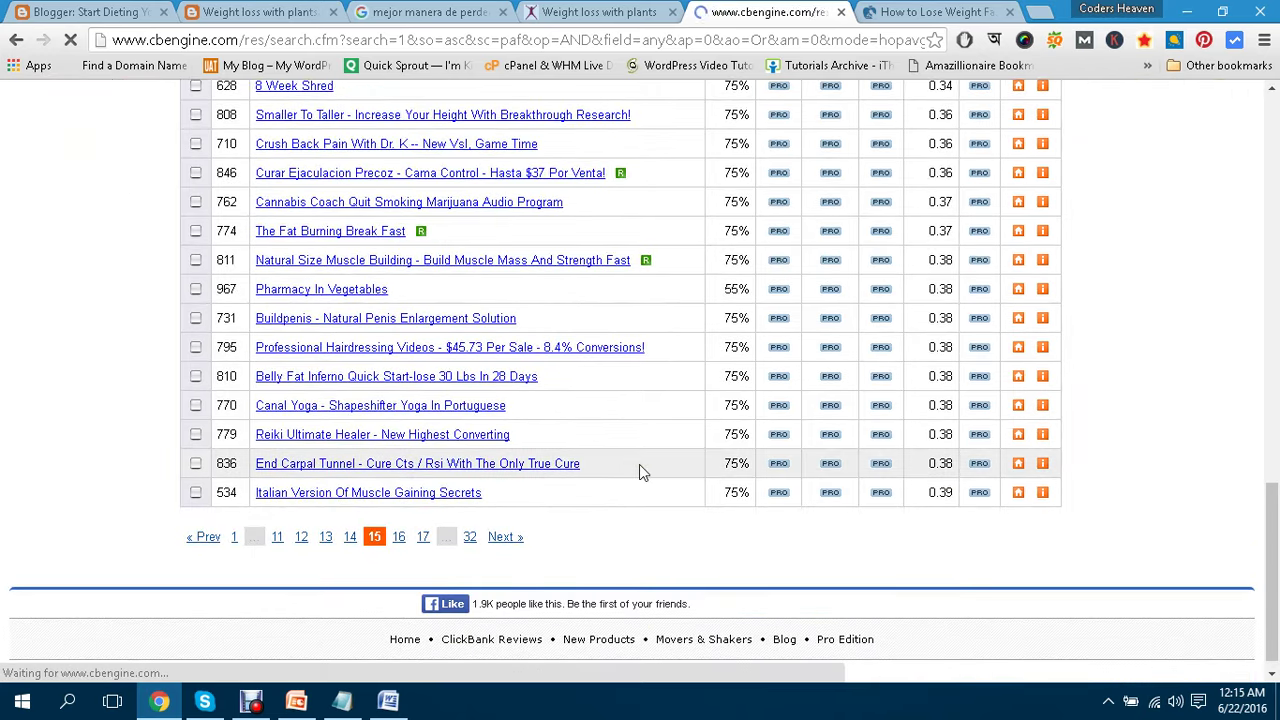
scroll(641, 465, down, 12)
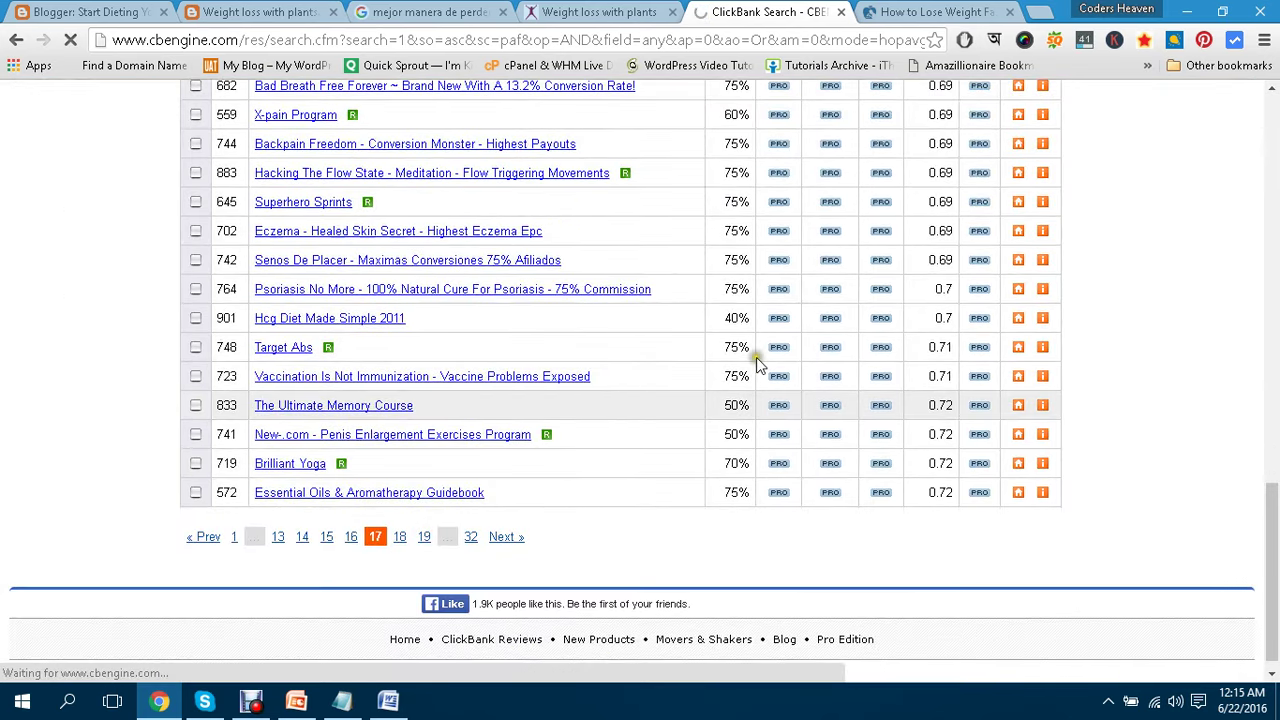
scroll(785, 316, down, 15)
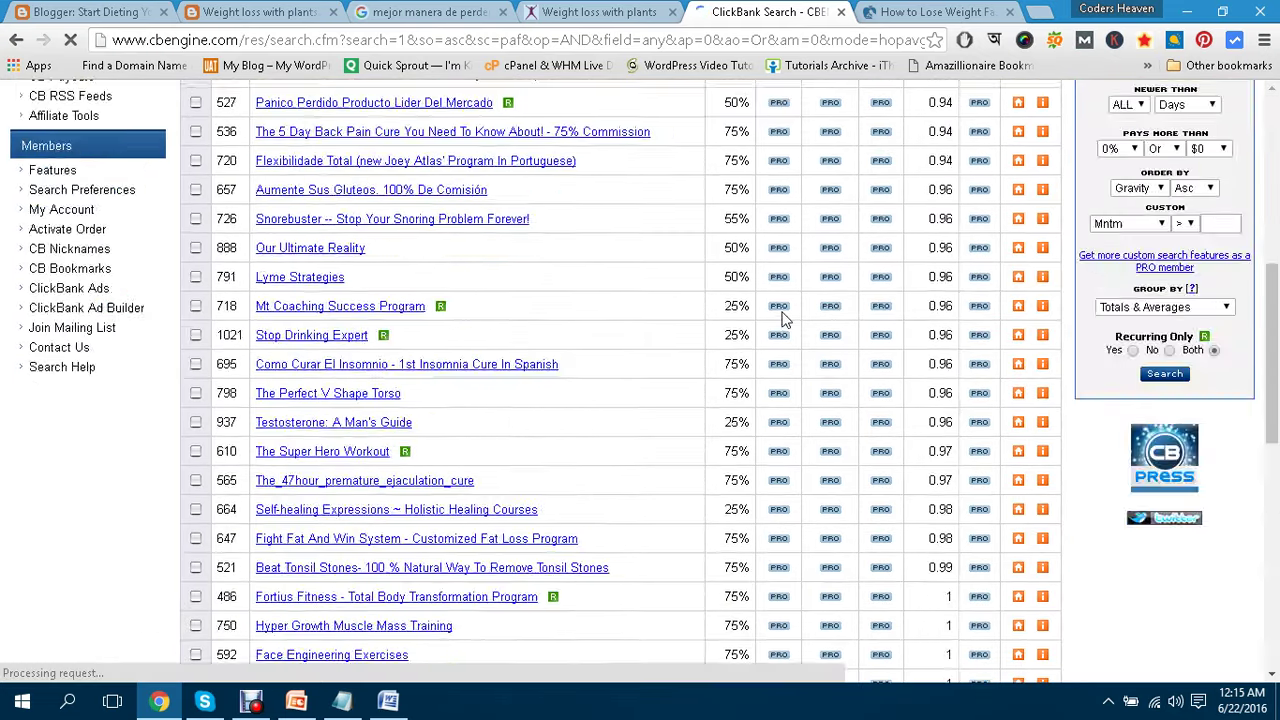
click(423, 536)
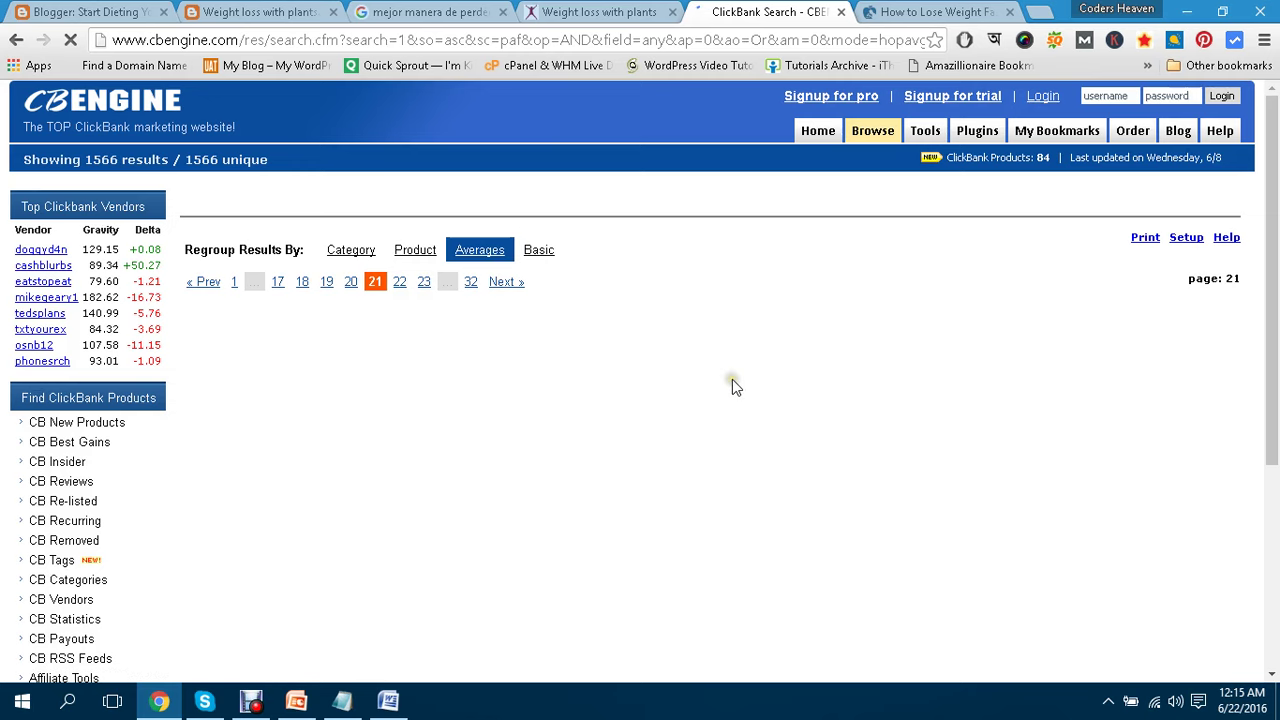
Check the Health products on results pages 21, 23 and 25, and advance to page 27.
scroll(732, 380, down, 7)
scroll(732, 386, down, 5)
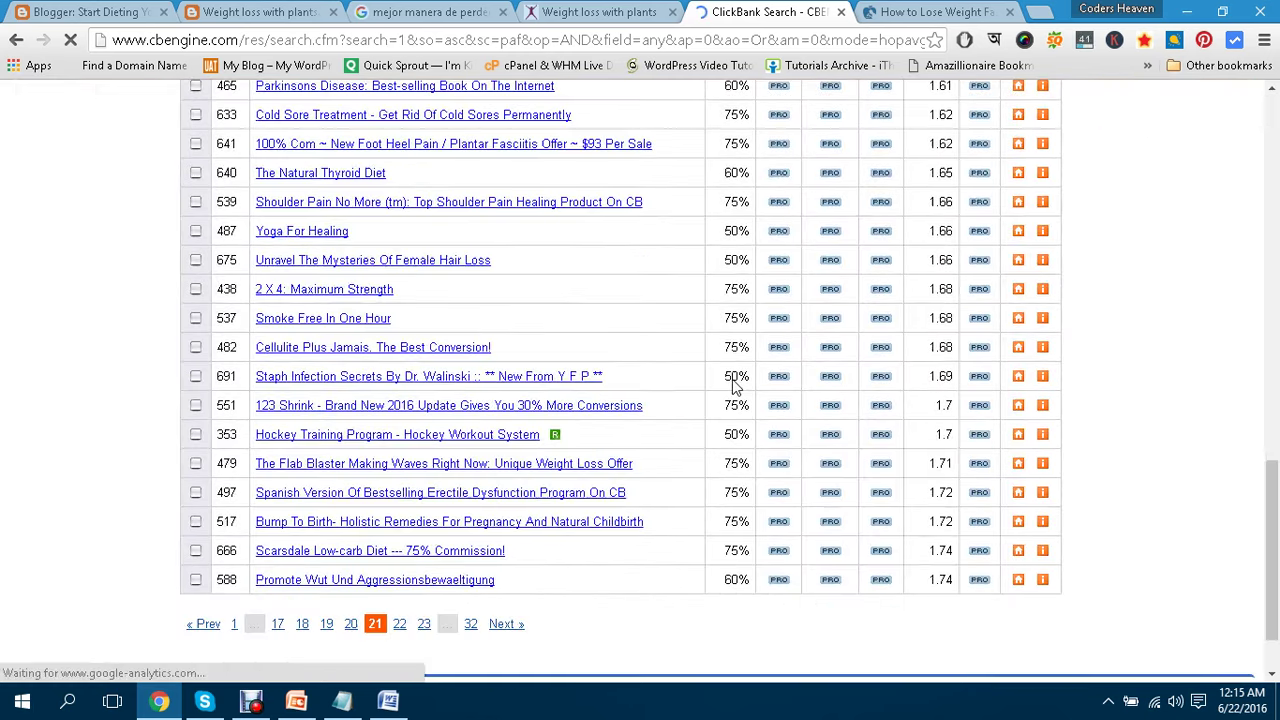
scroll(733, 383, down, 1)
click(425, 537)
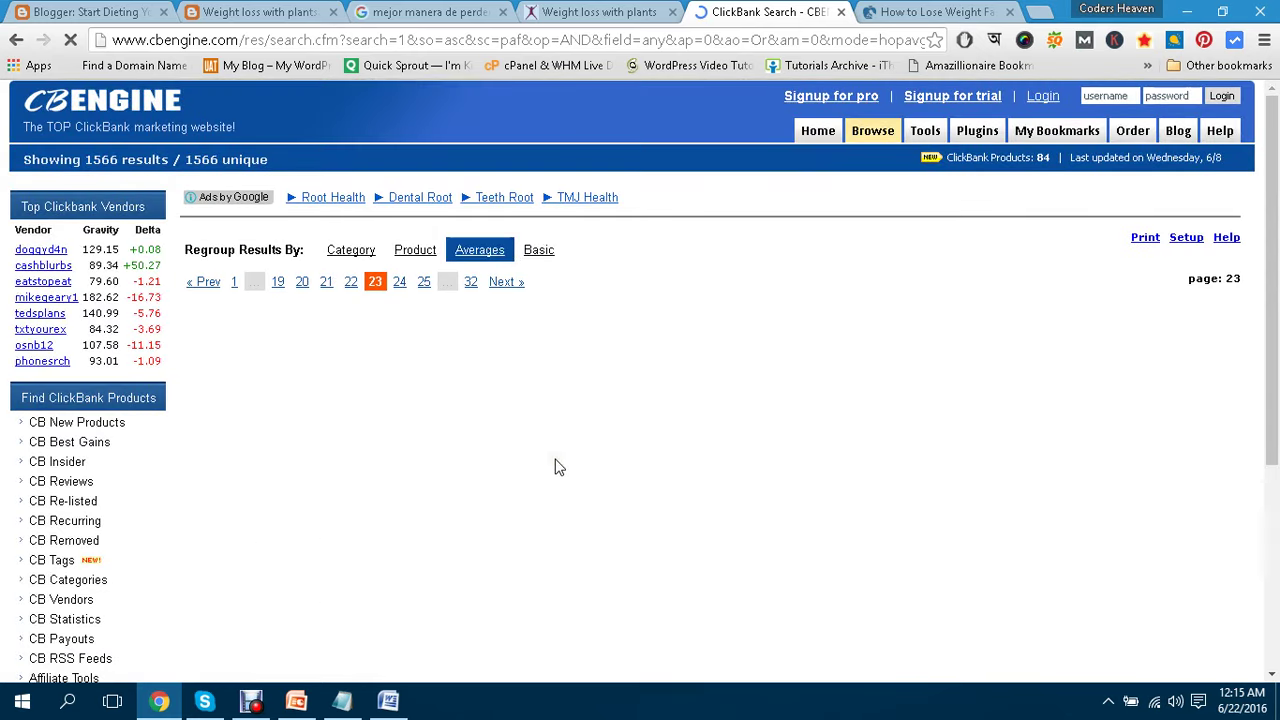
scroll(866, 445, down, 5)
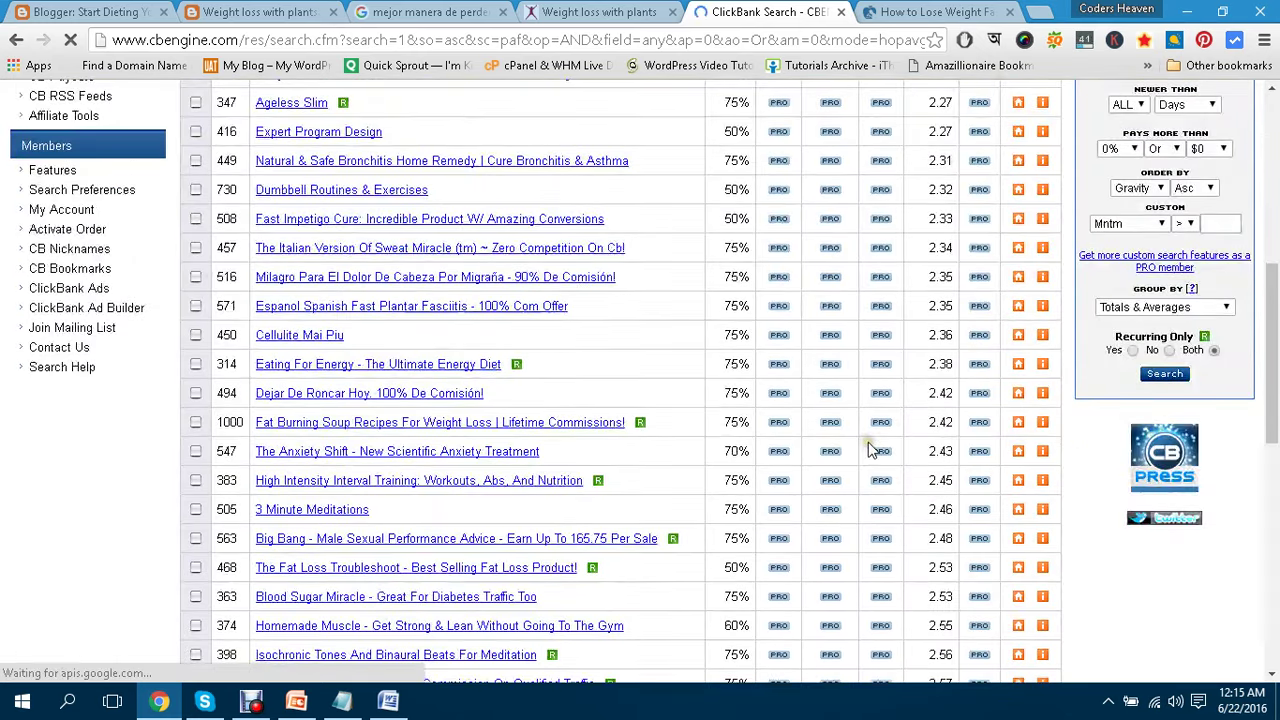
scroll(870, 450, down, 5)
click(424, 537)
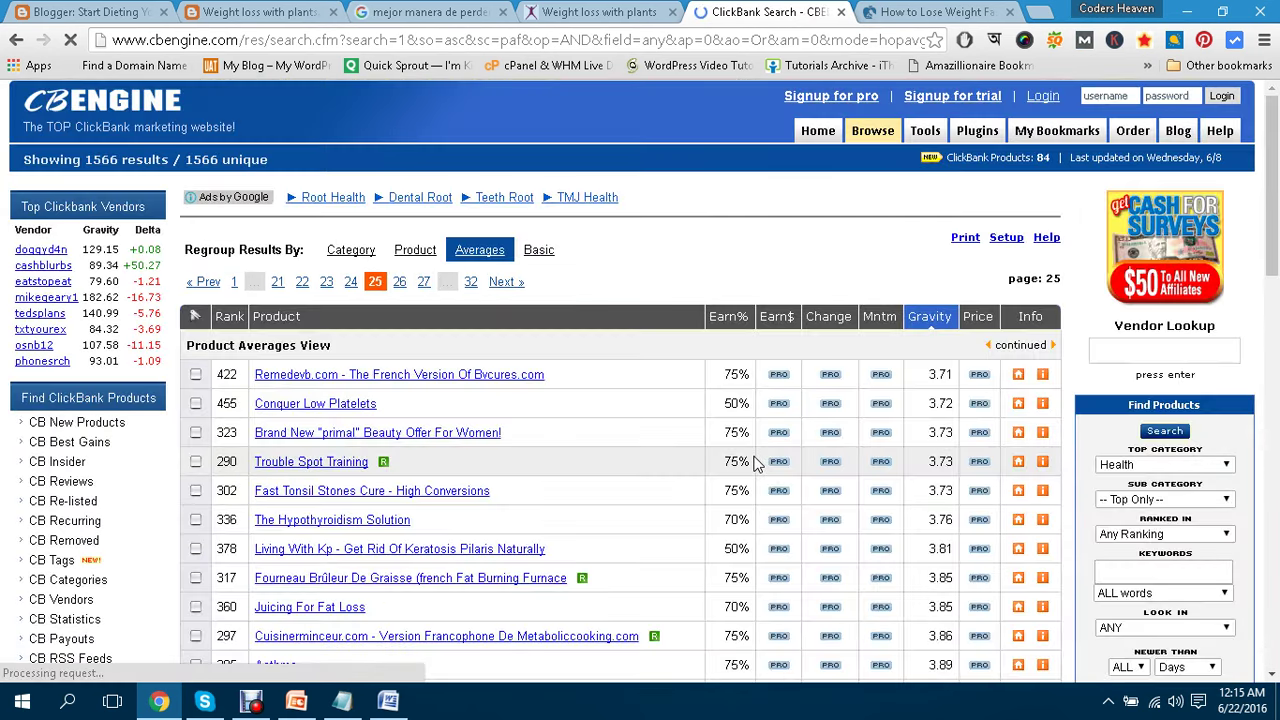
scroll(757, 463, down, 13)
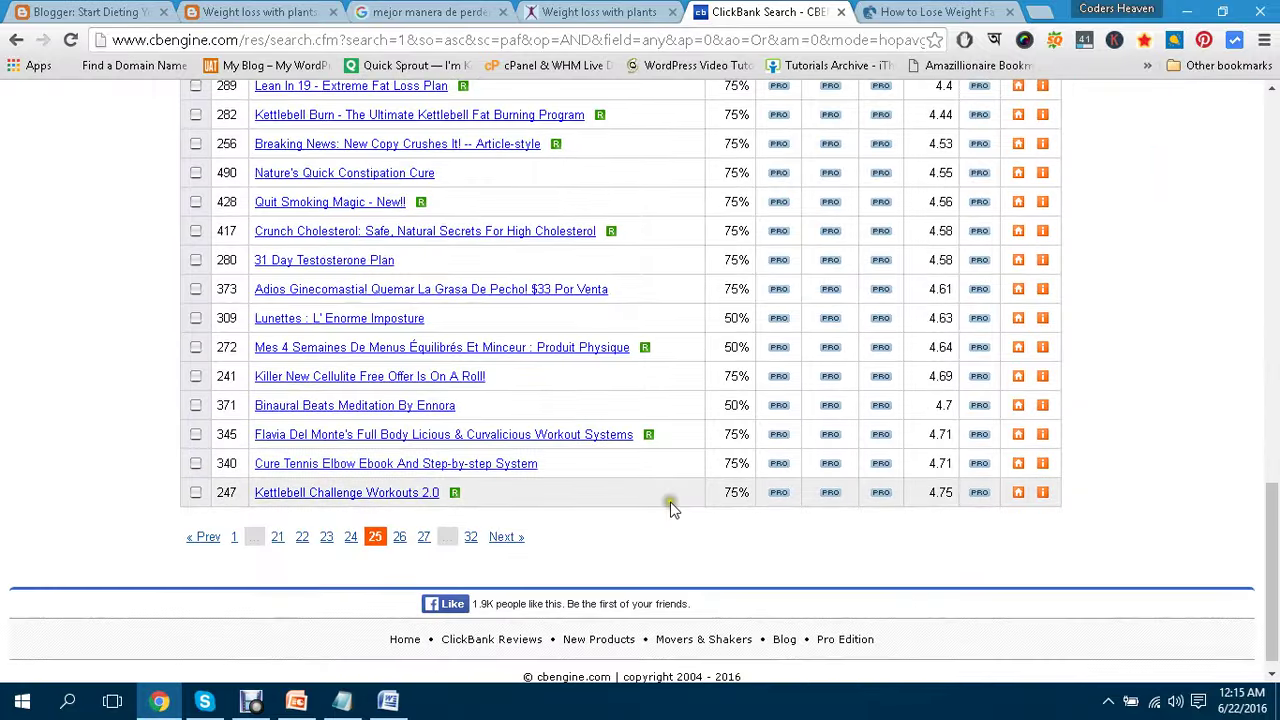
click(423, 536)
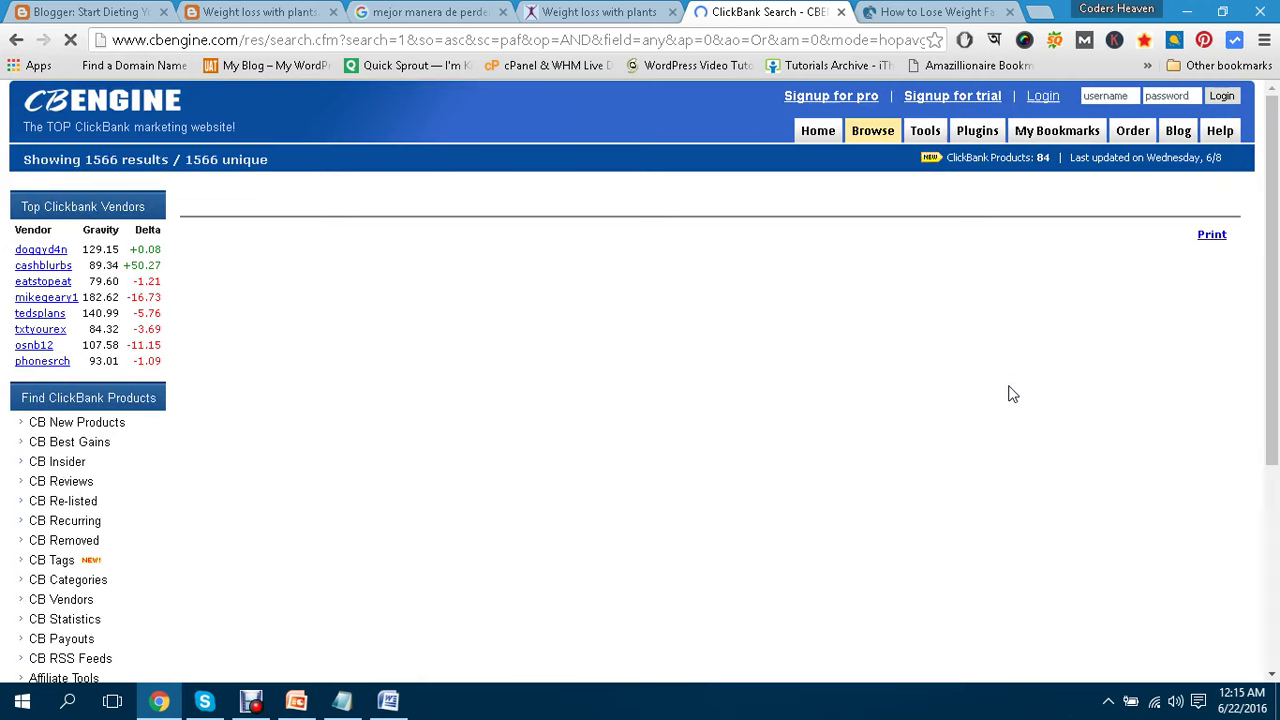
Check the Health products on results pages 27 and 29, and advance to page 31.
scroll(1009, 387, down, 1)
scroll(1012, 394, up, 2)
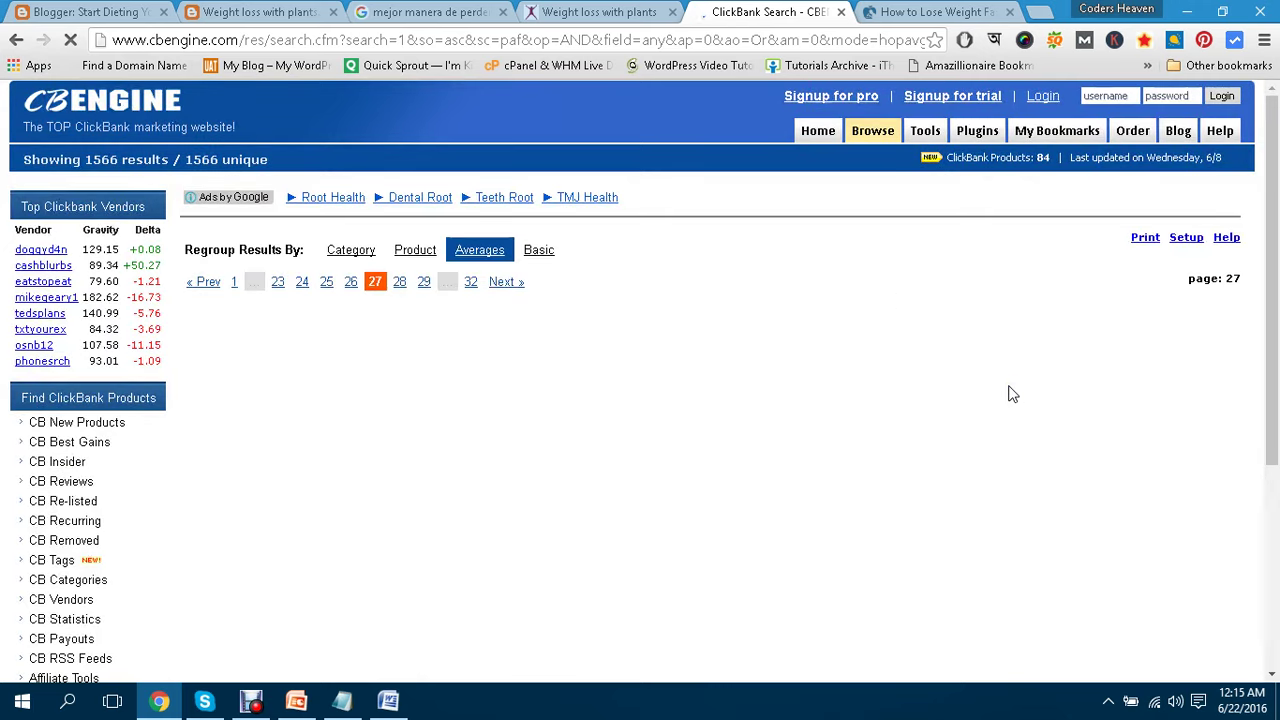
scroll(1010, 394, down, 10)
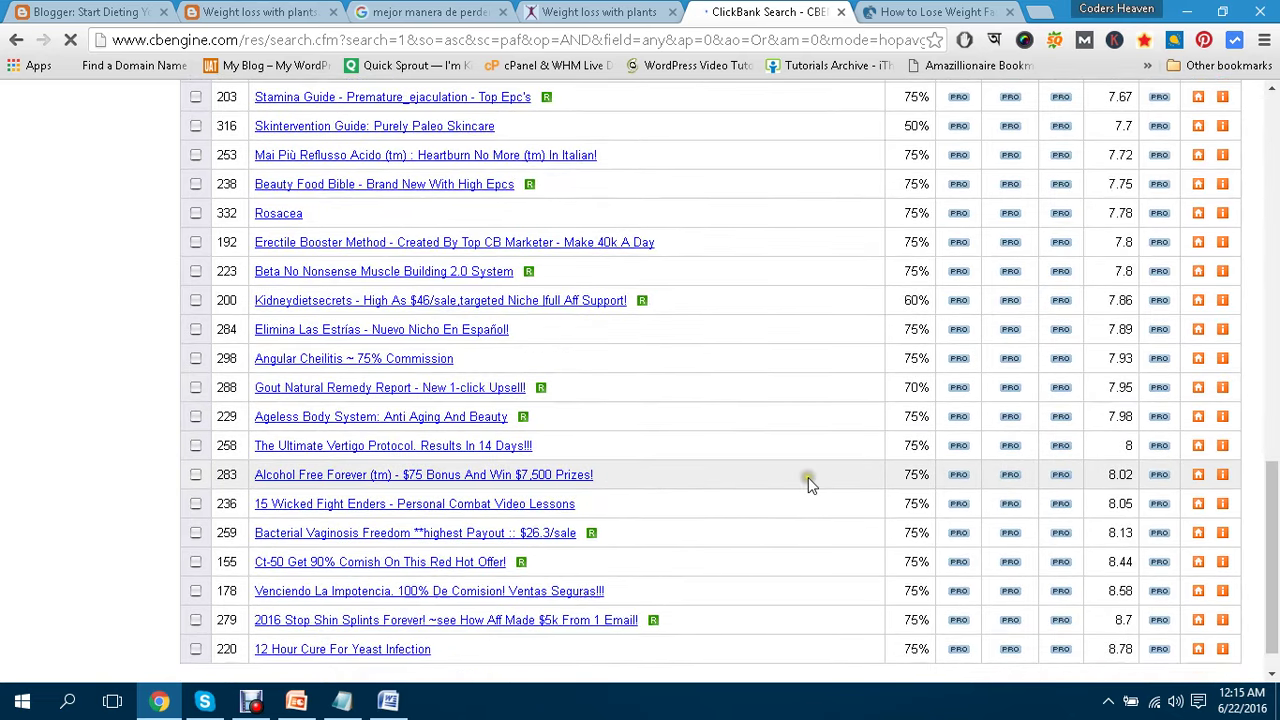
scroll(808, 480, down, 1)
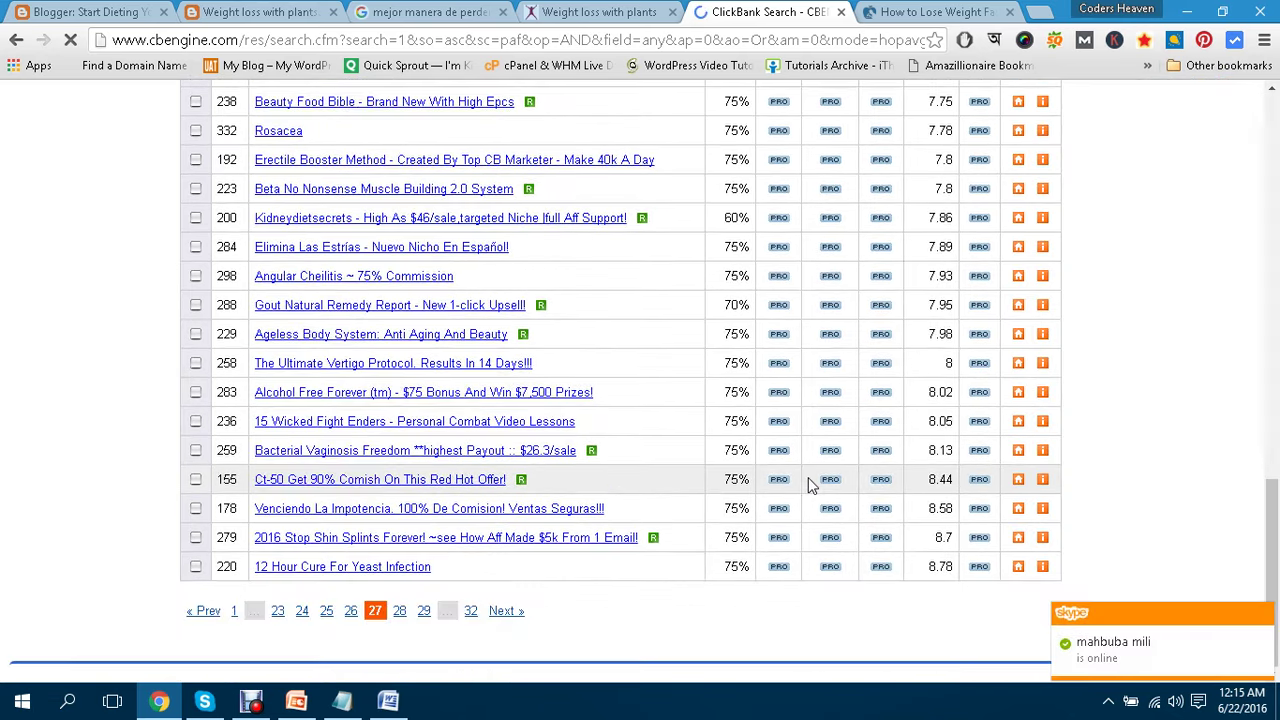
click(424, 612)
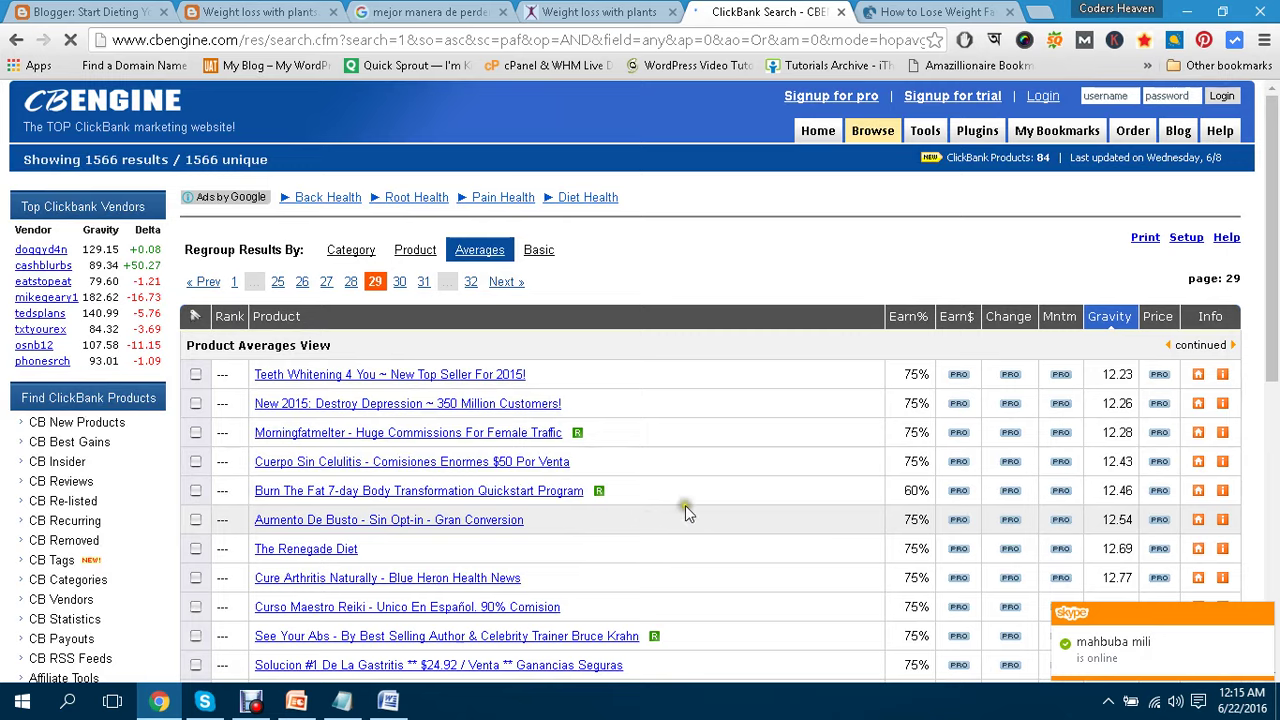
scroll(686, 509, down, 14)
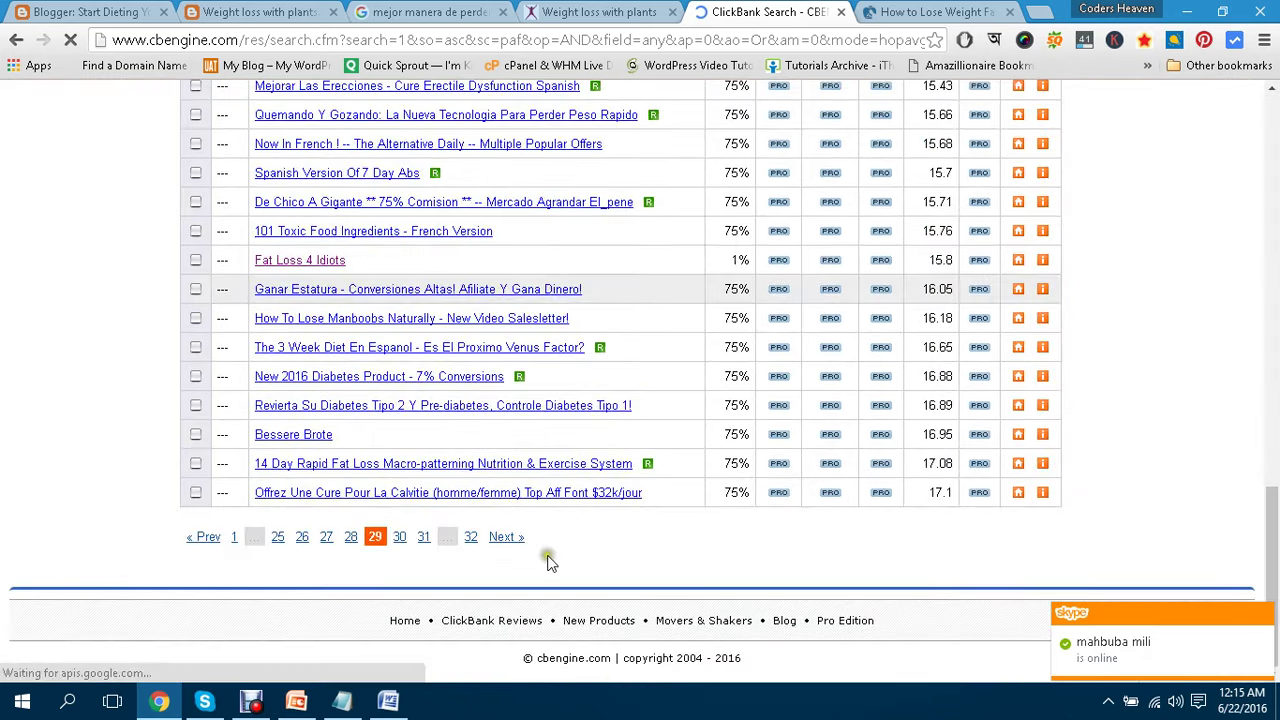
click(424, 537)
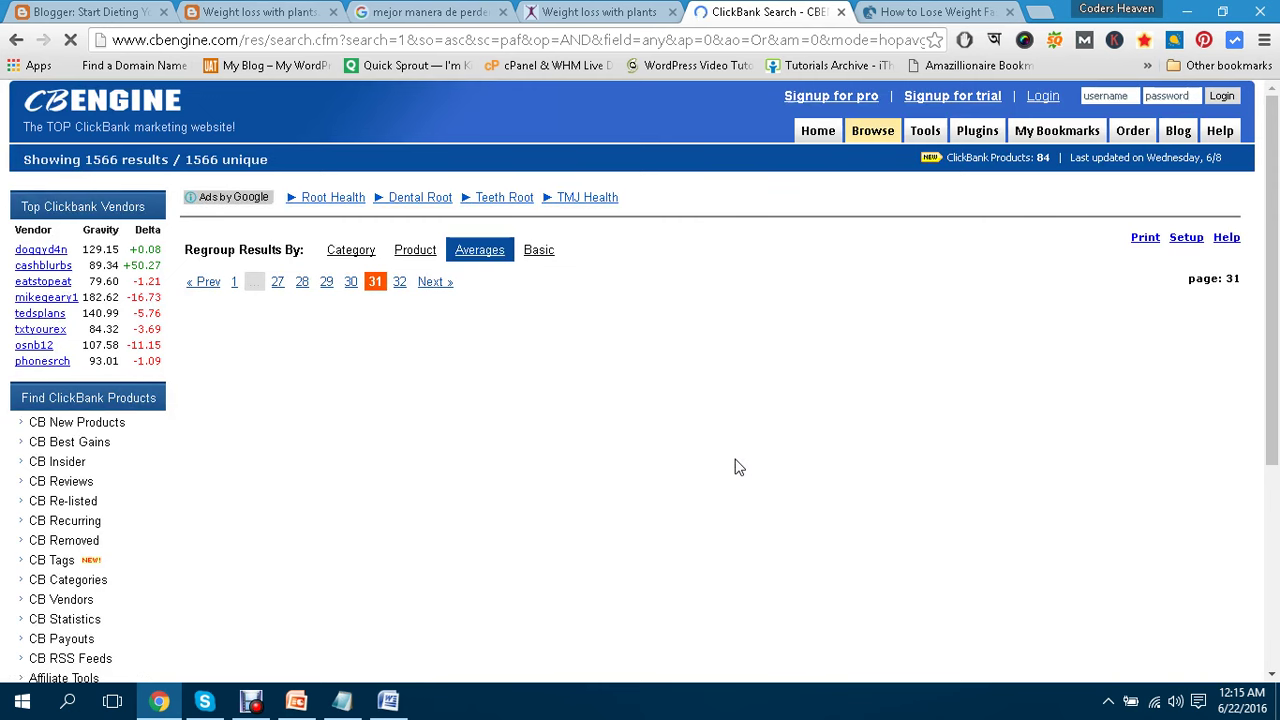
Review the products on results page 31 and open 10-minute Fat Loss in a new browser tab.
scroll(735, 467, down, 2)
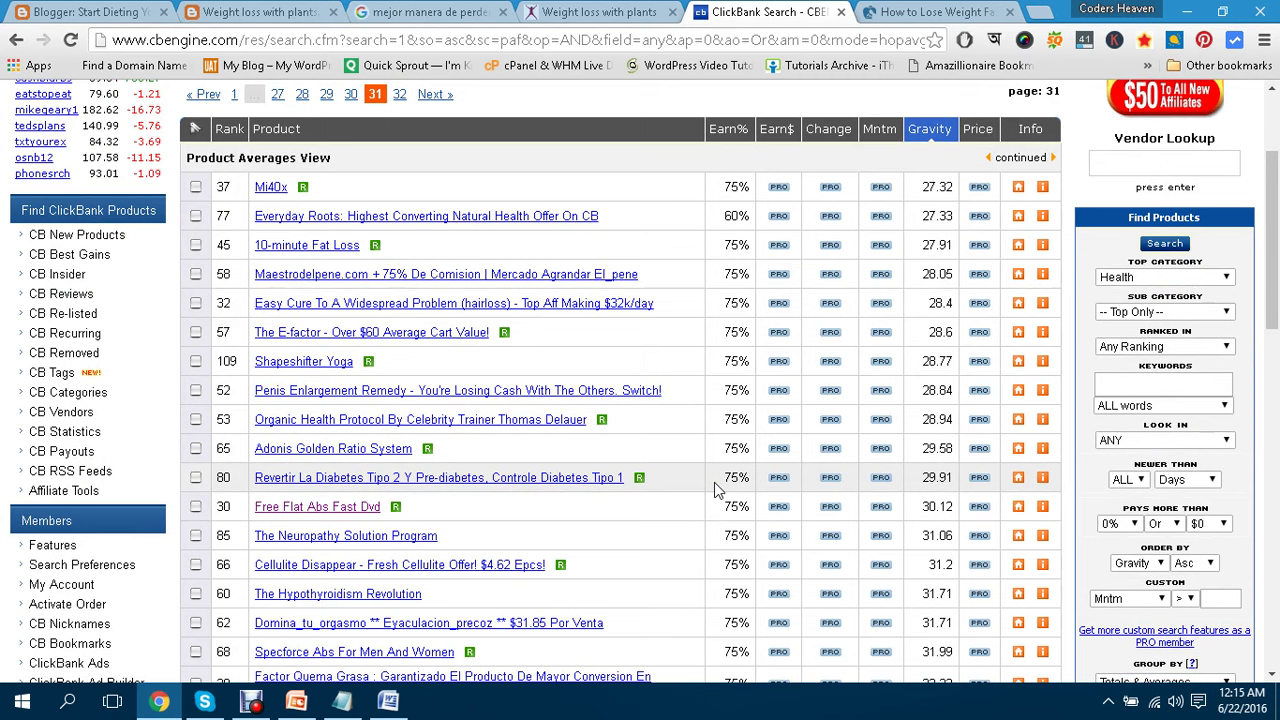
scroll(716, 450, up, 2)
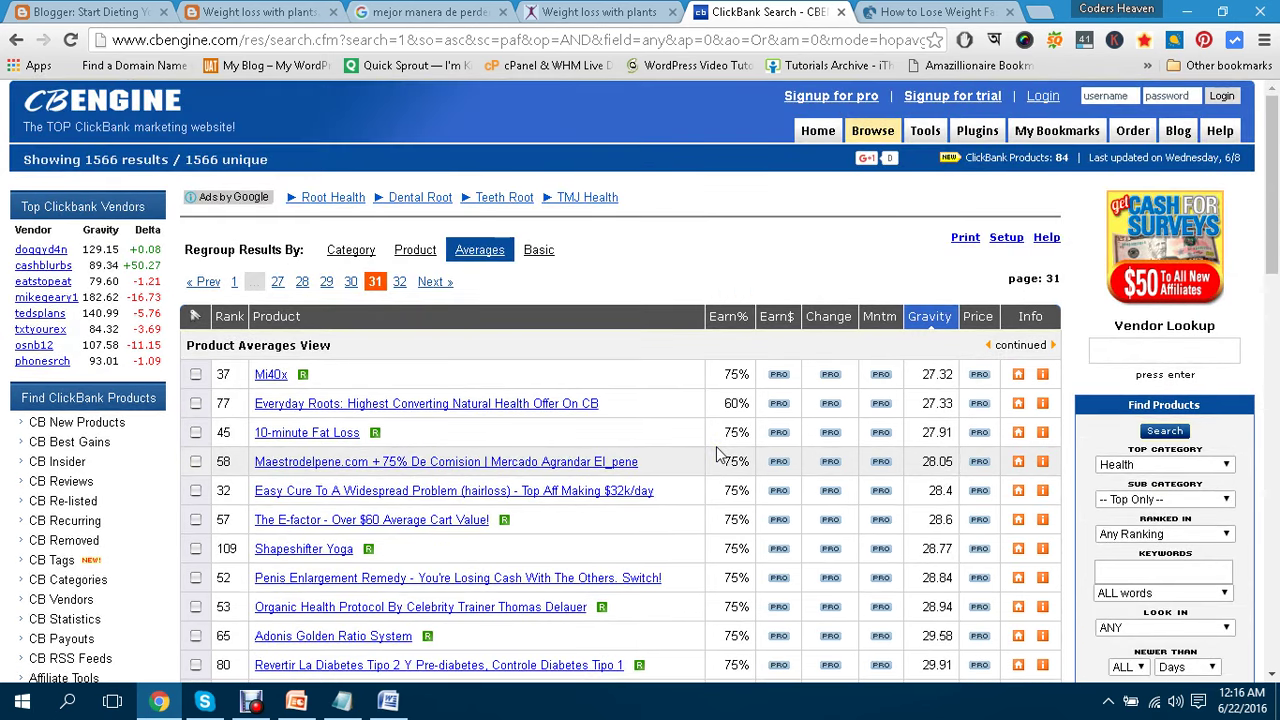
scroll(716, 455, down, 1)
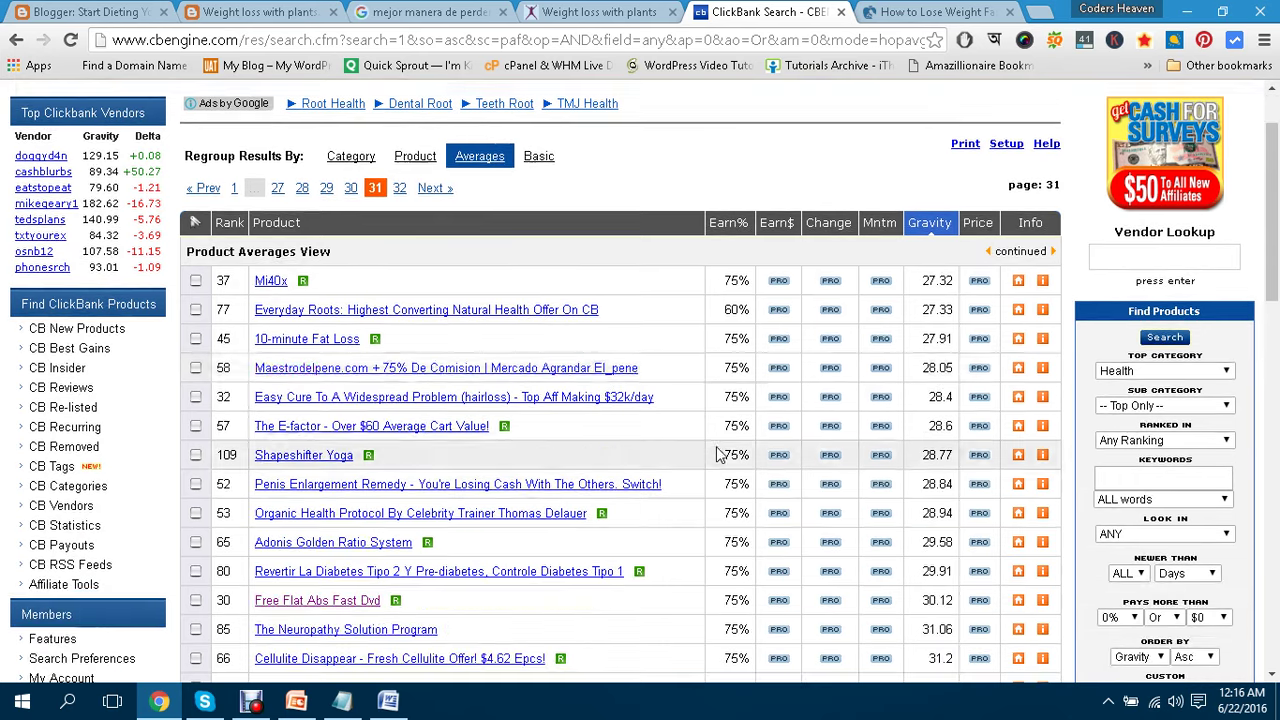
right_click(353, 342)
click(388, 352)
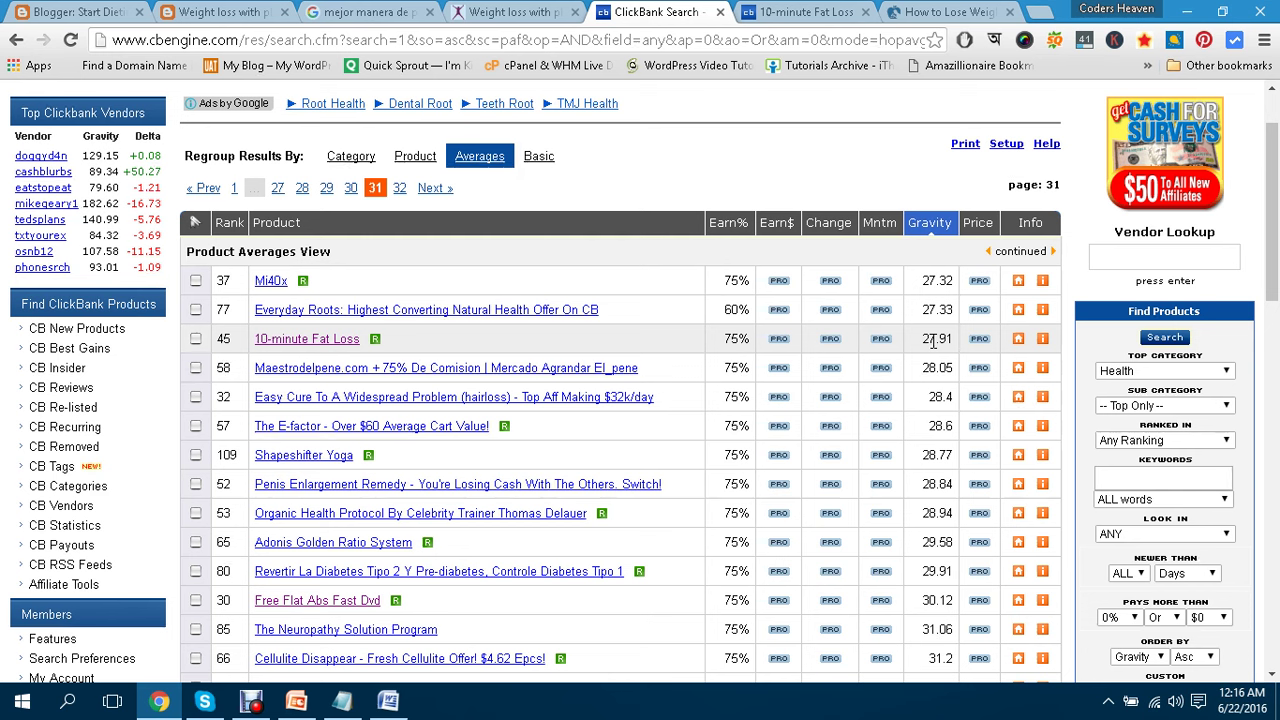
Review the 10-minute Fat Loss product details on CBEngine and open its vendor website in a new browser tab.
click(755, 10)
scroll(738, 268, down, 4)
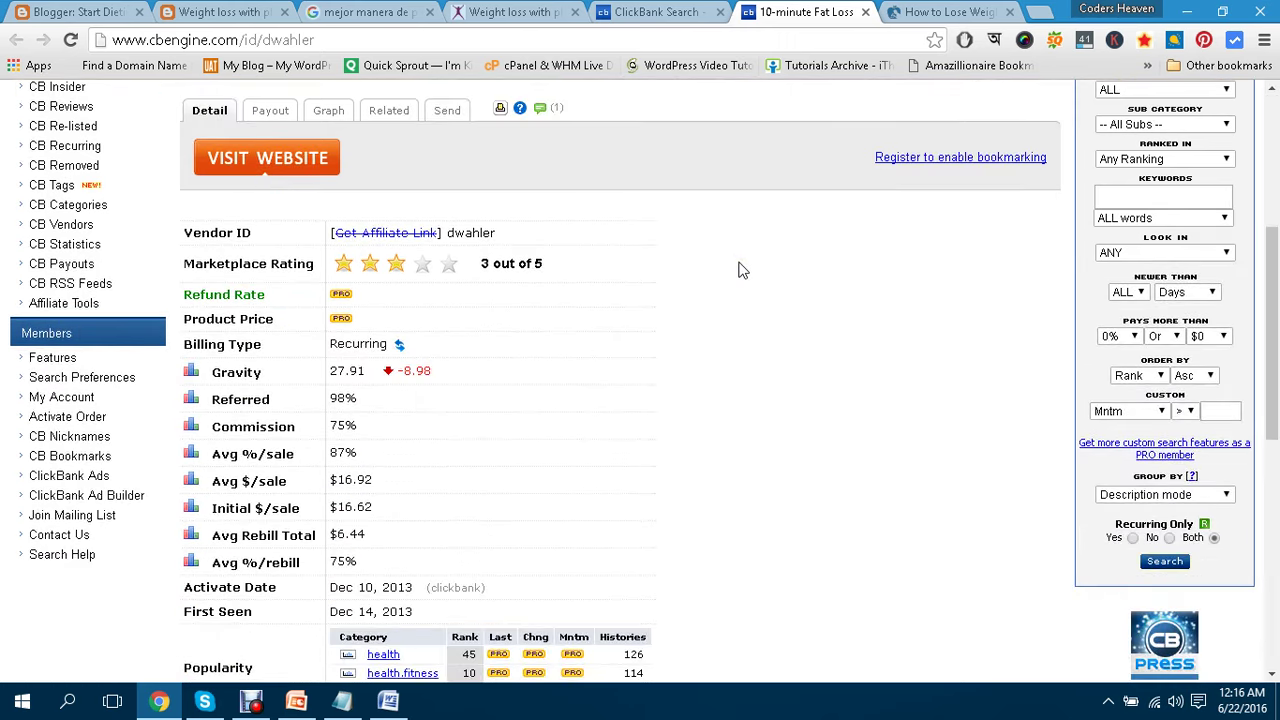
scroll(738, 268, down, 1)
scroll(740, 268, up, 5)
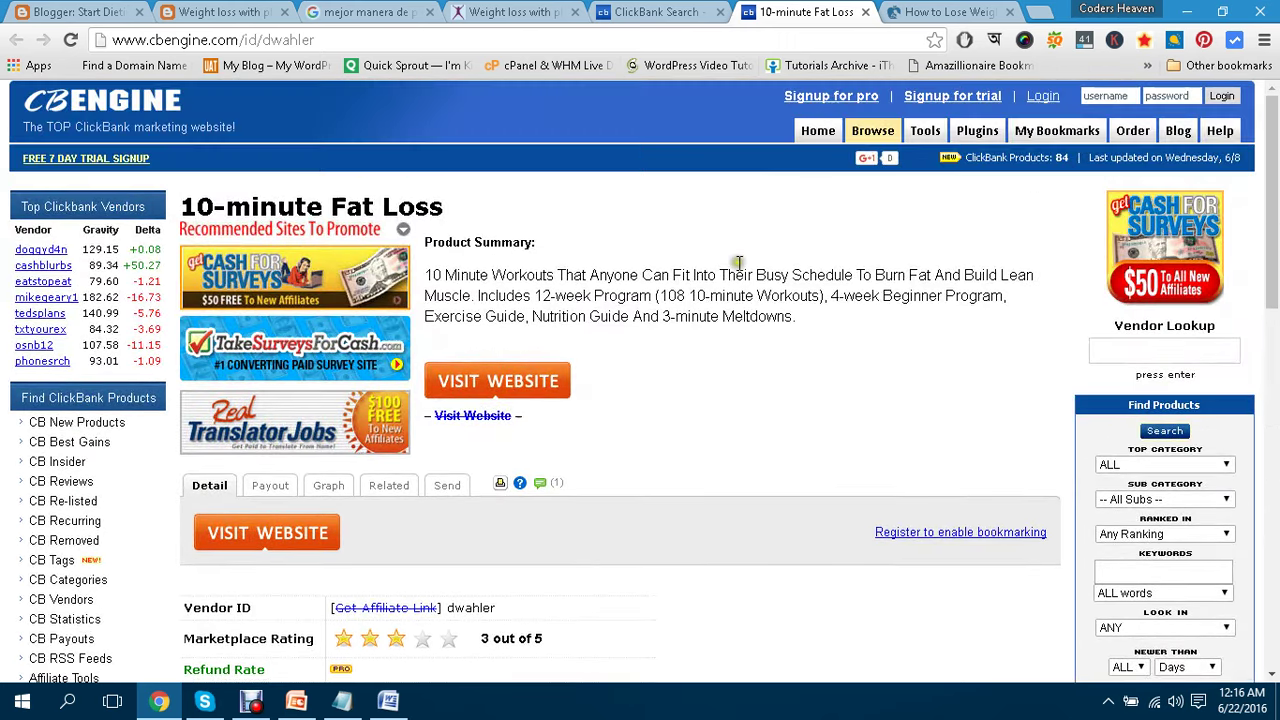
right_click(497, 378)
click(590, 68)
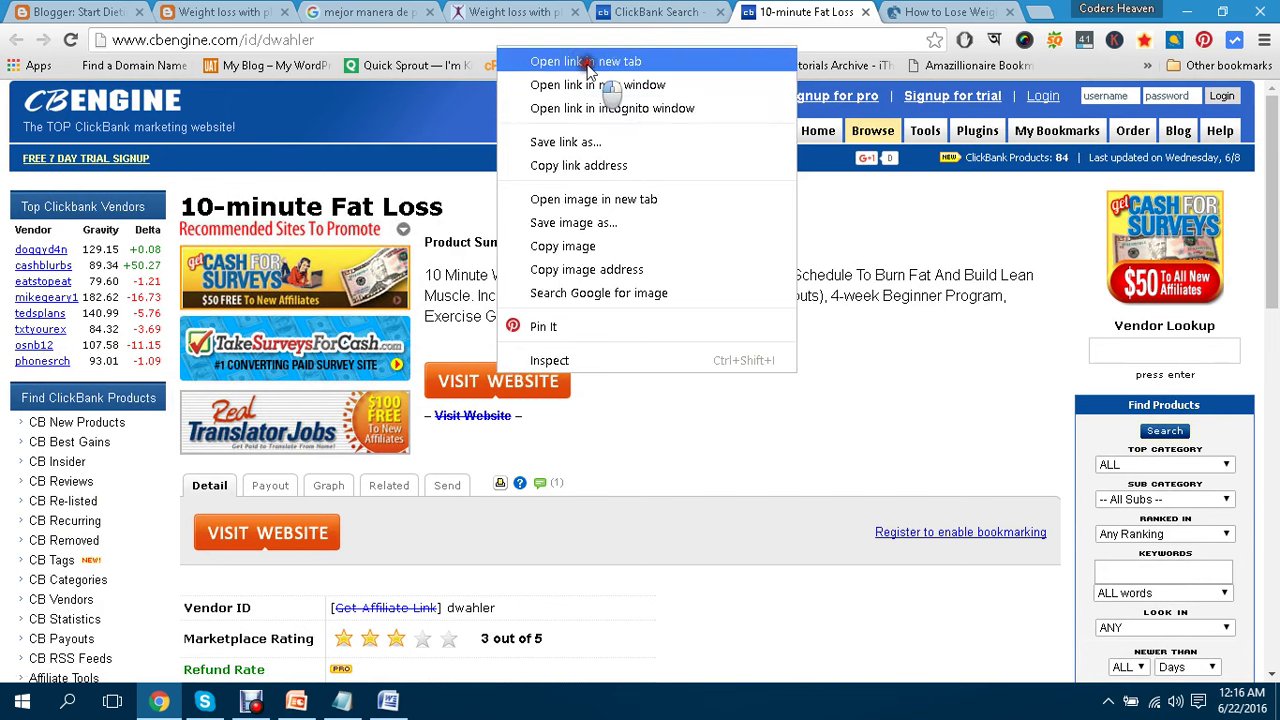
click(988, 9)
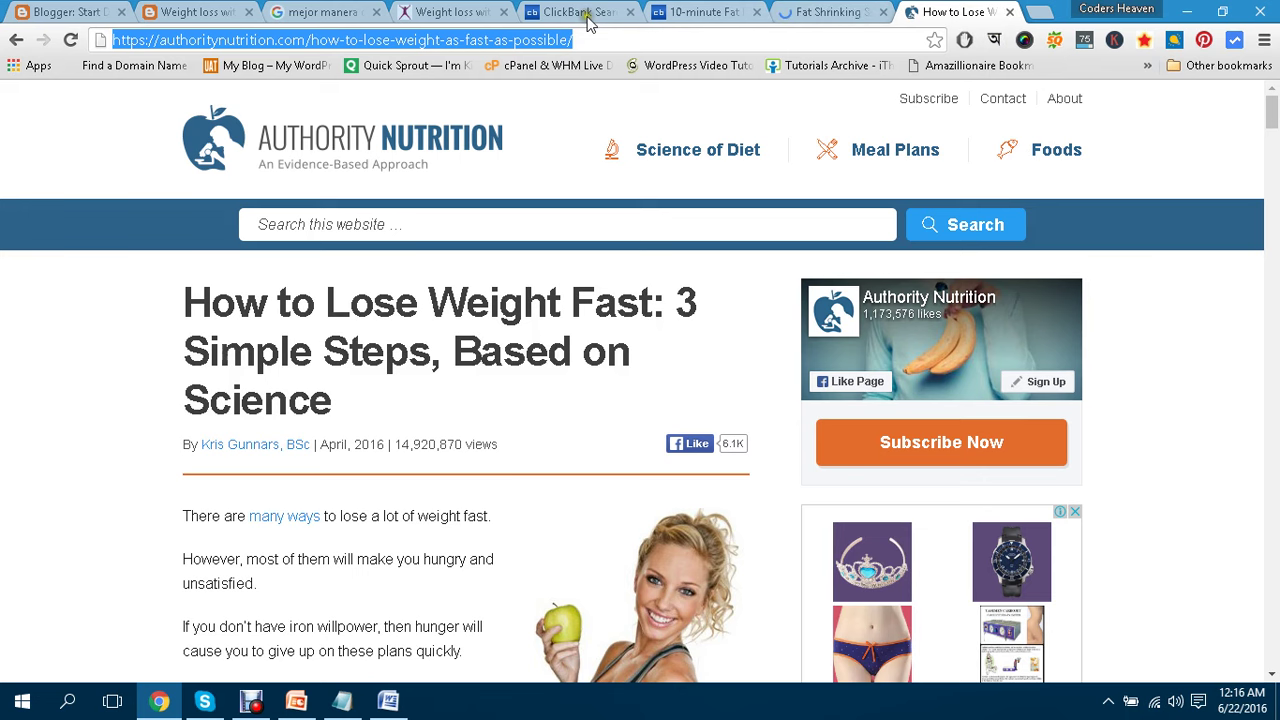
click(70, 11)
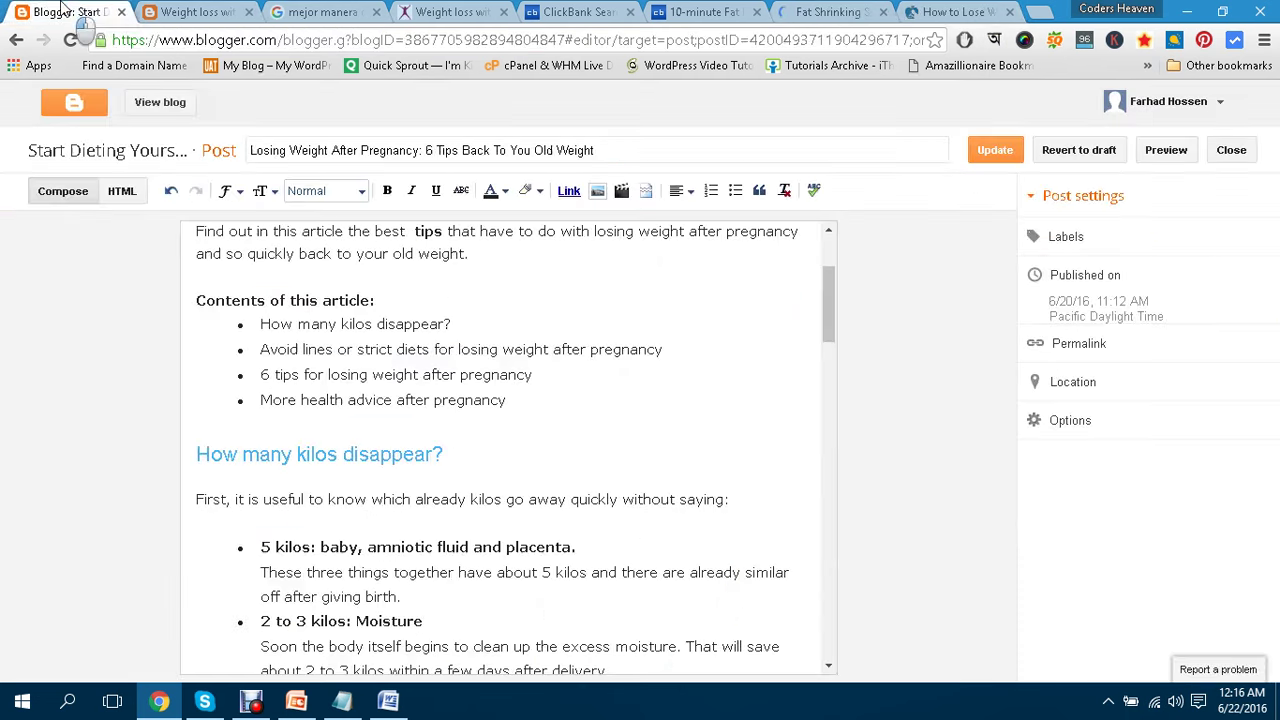
click(955, 11)
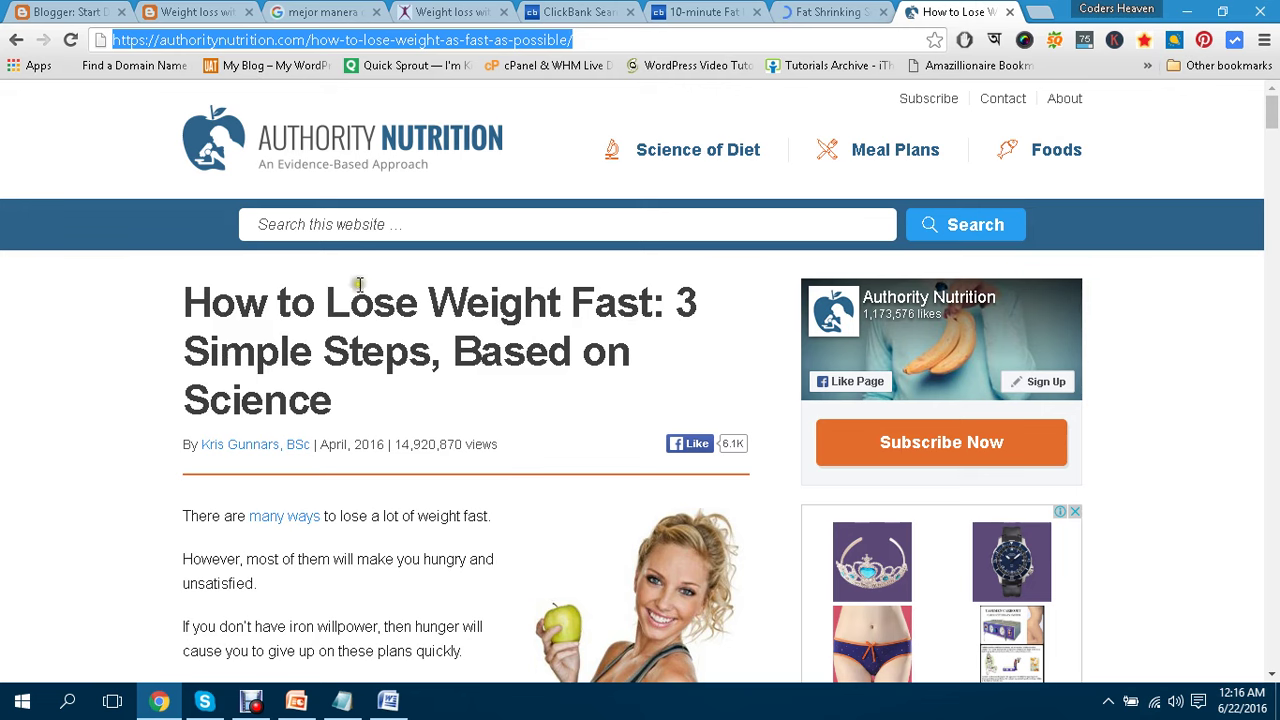
click(83, 10)
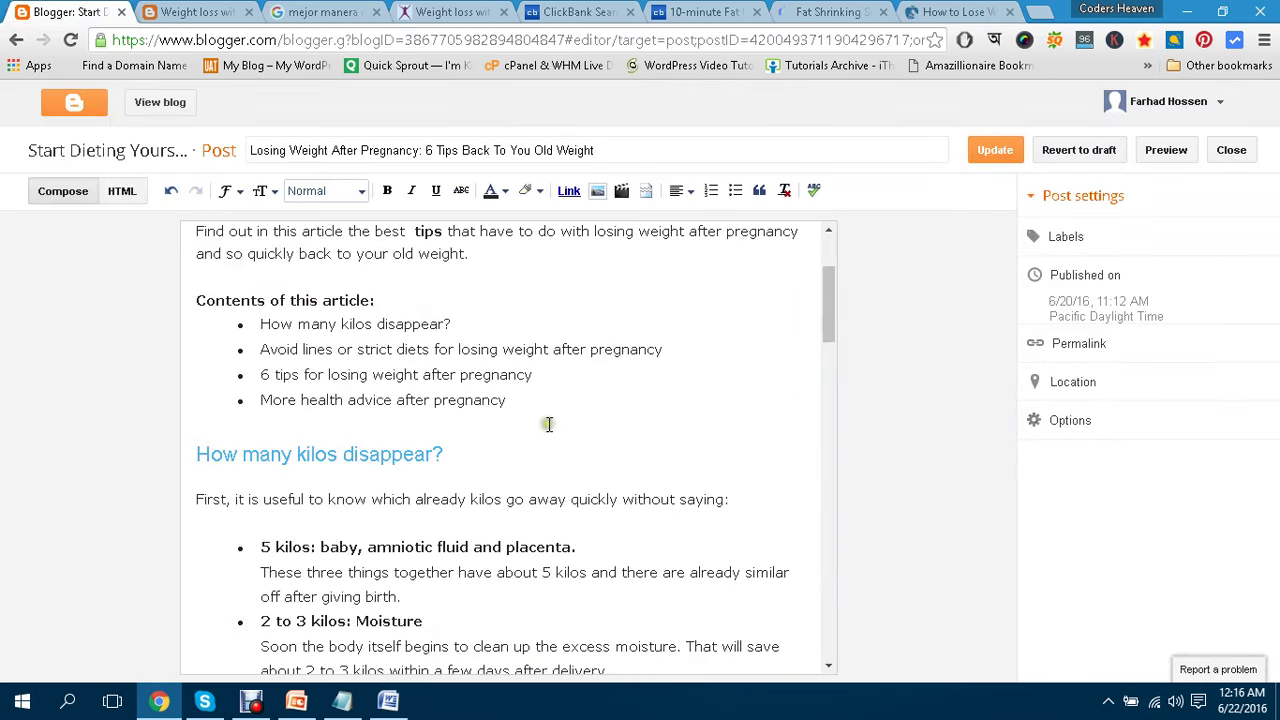
click(364, 456)
click(955, 12)
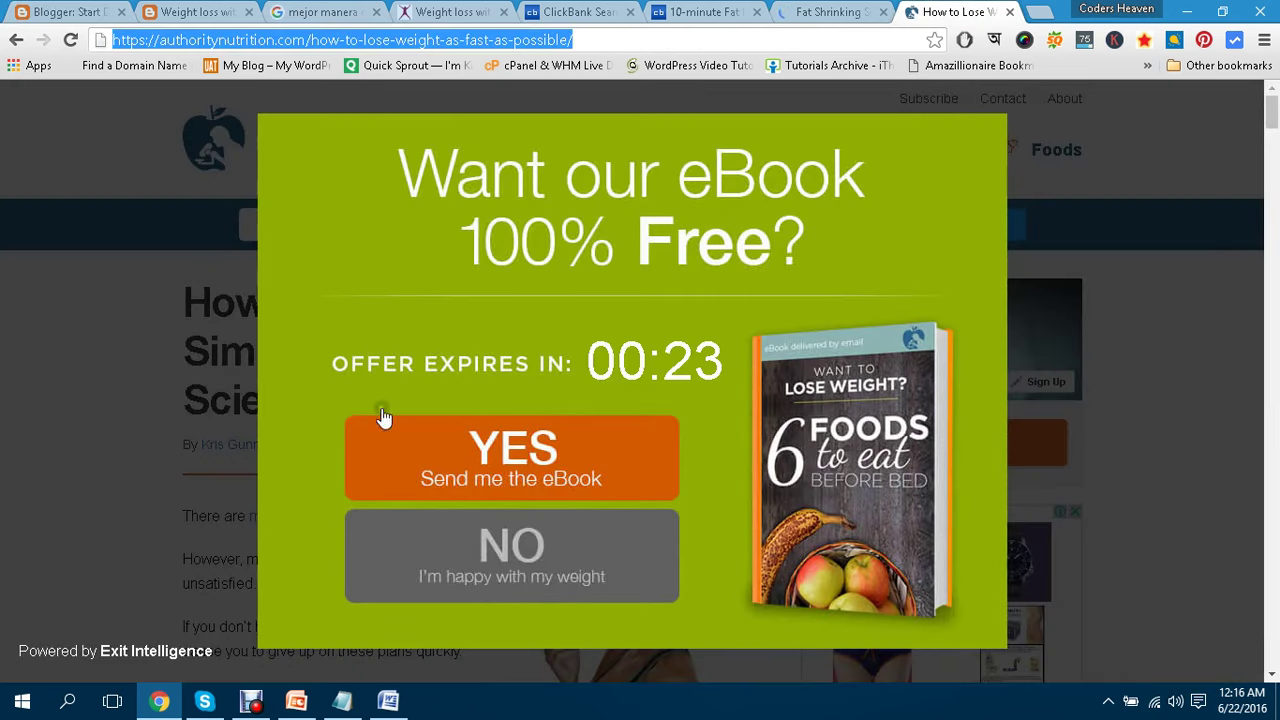
click(175, 474)
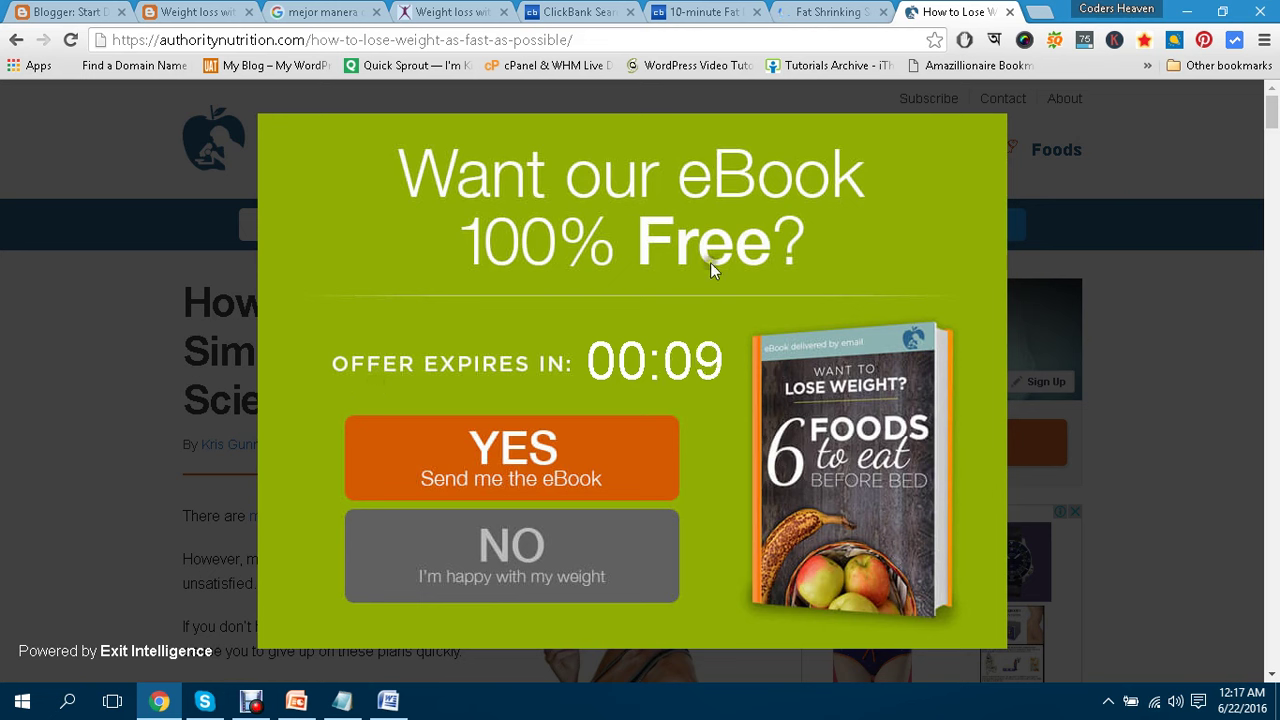
Look through the pregnancy weight-loss post in the Blogger editor, from its introduction to the six tips.
click(95, 11)
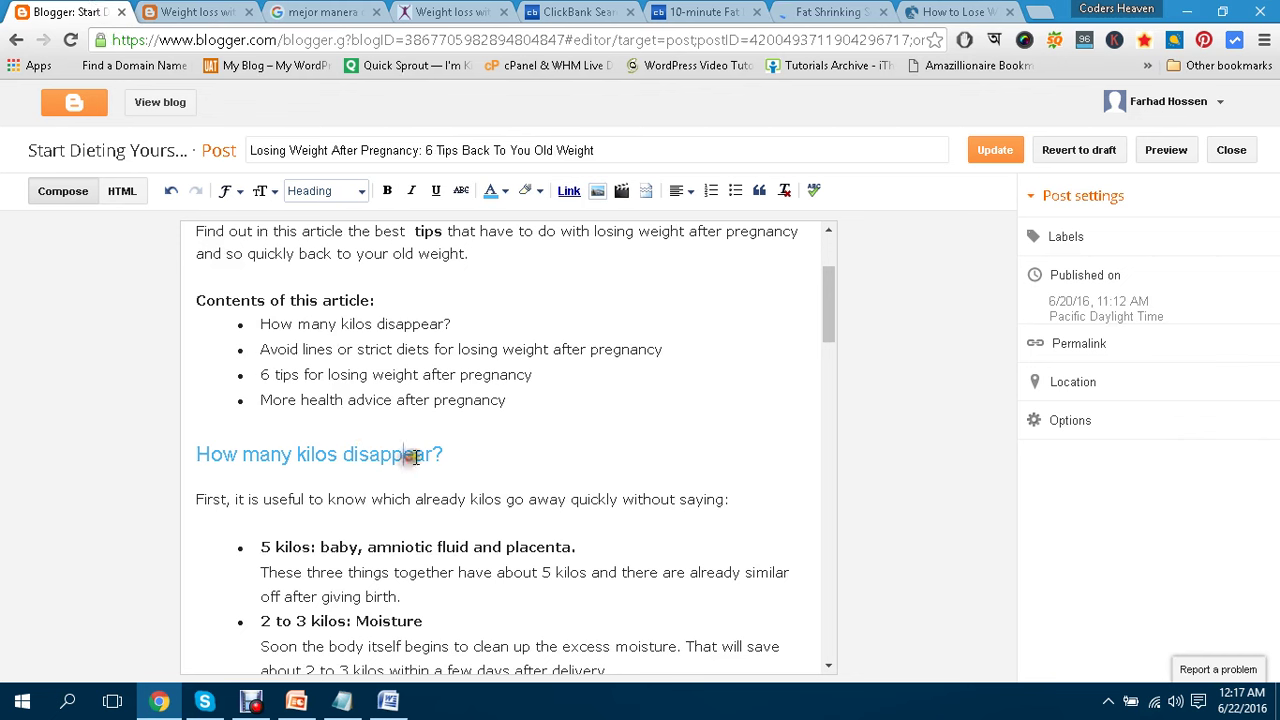
click(458, 448)
scroll(466, 399, up, 2)
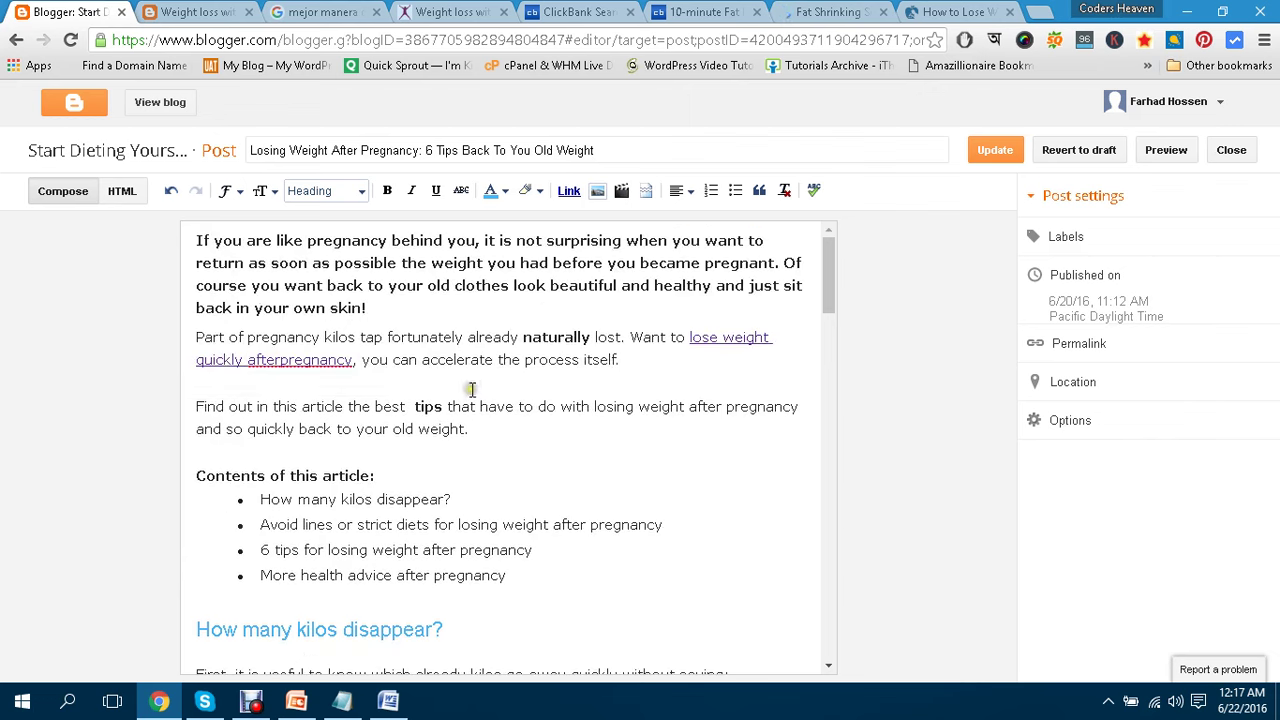
scroll(473, 383, down, 10)
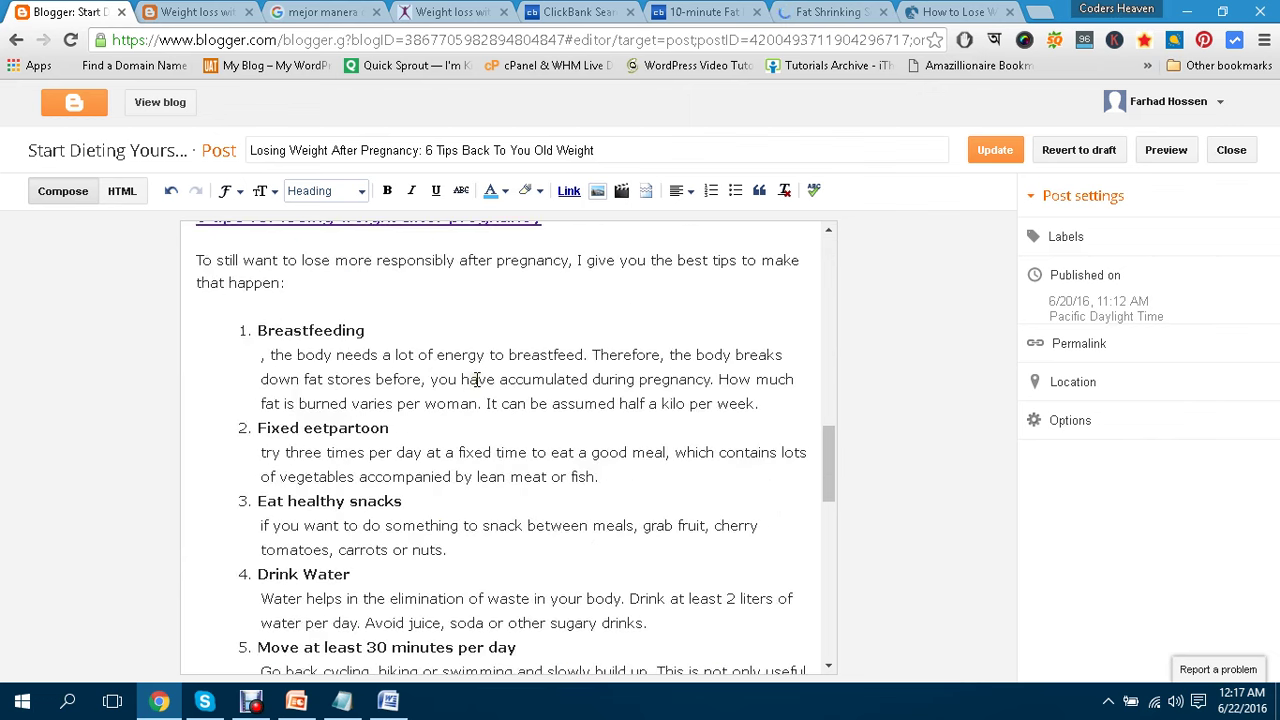
scroll(475, 375, up, 3)
scroll(600, 285, up, 4)
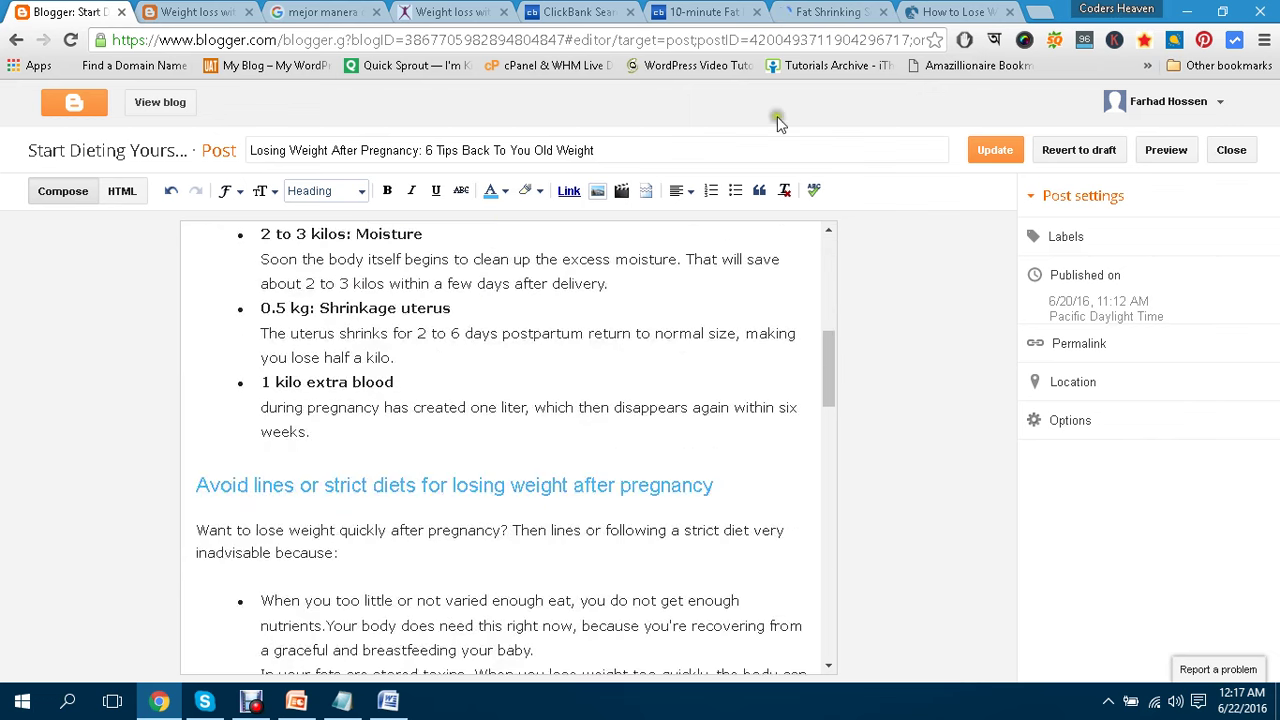
Review the 10-minute Fat Loss vendor's sales page at 29dayflatstomachformula.com.
click(872, 11)
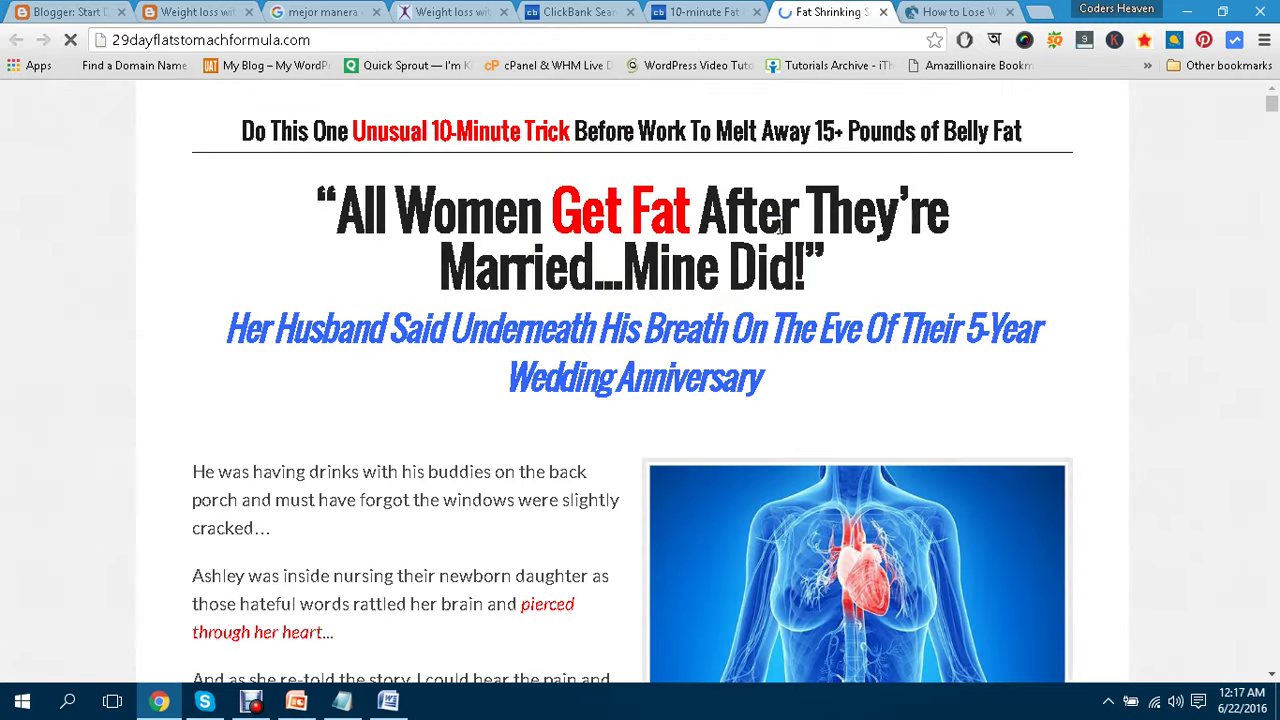
scroll(712, 110, down, 10)
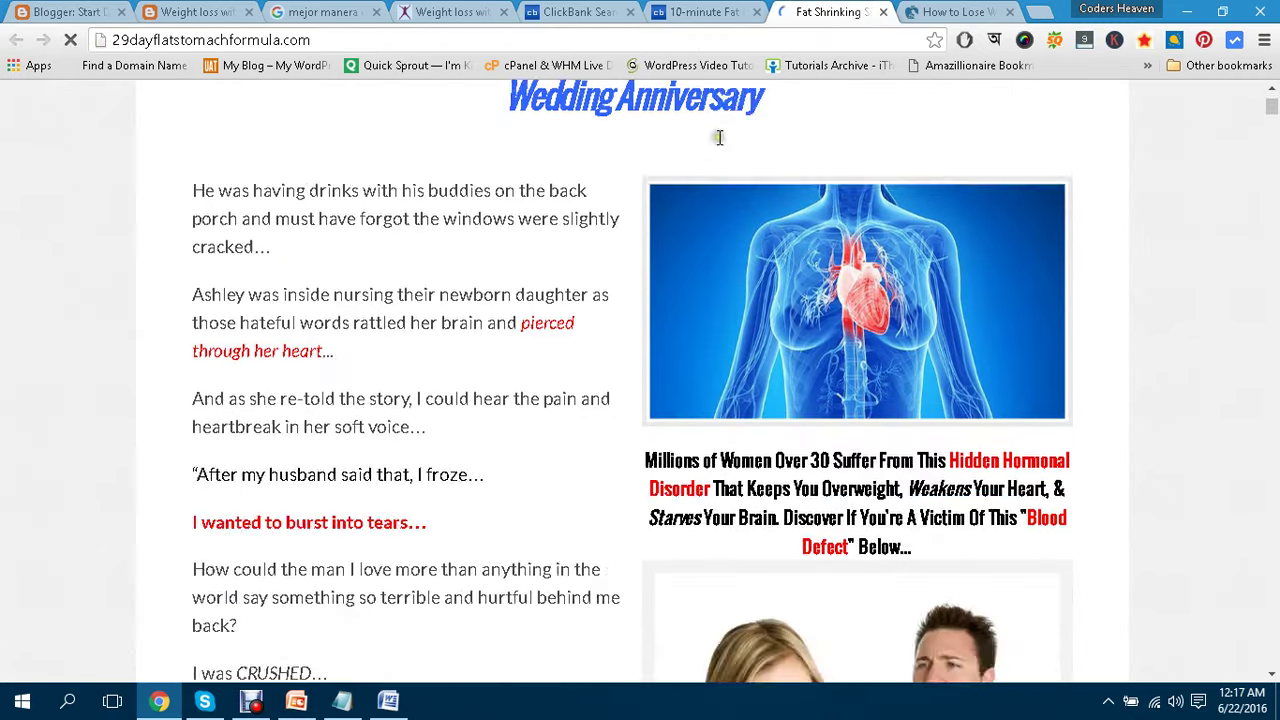
scroll(719, 137, down, 15)
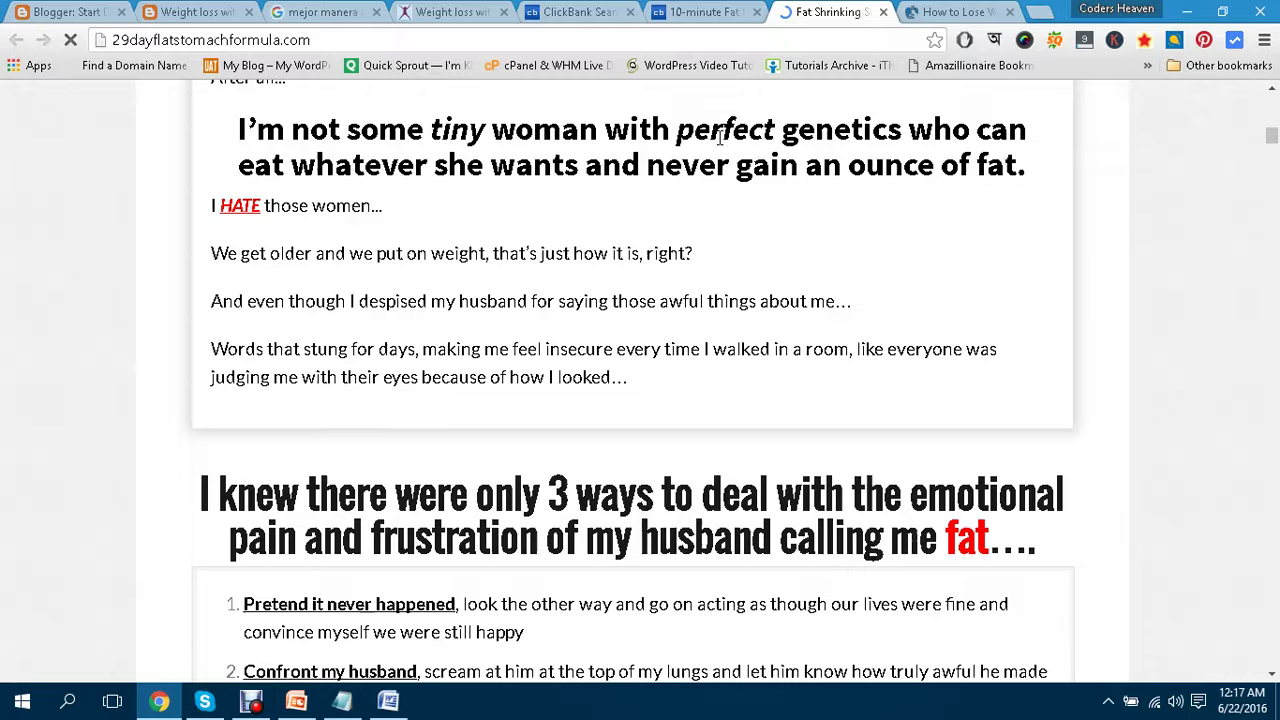
scroll(719, 137, up, 9)
scroll(719, 137, up, 10)
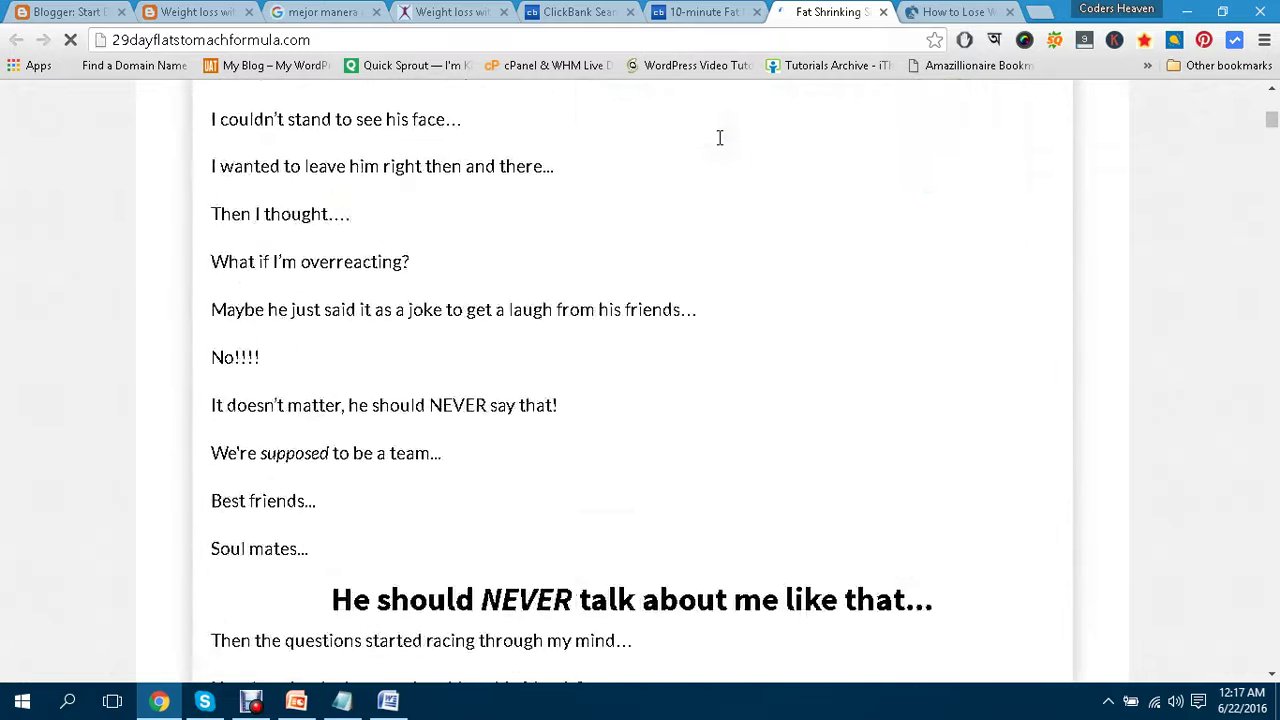
Check the gravity of 10-minute Fat Loss on its CBEngine detail page and in the product results list.
click(700, 12)
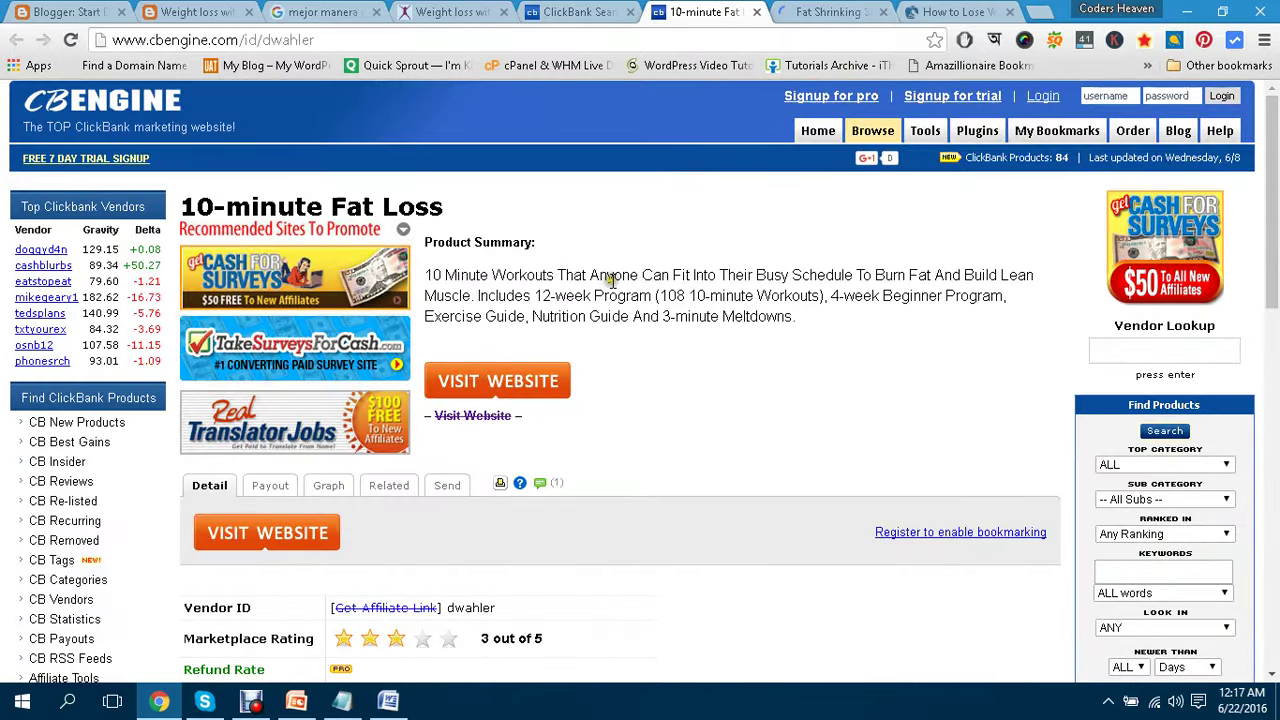
scroll(608, 298, down, 3)
scroll(610, 300, down, 2)
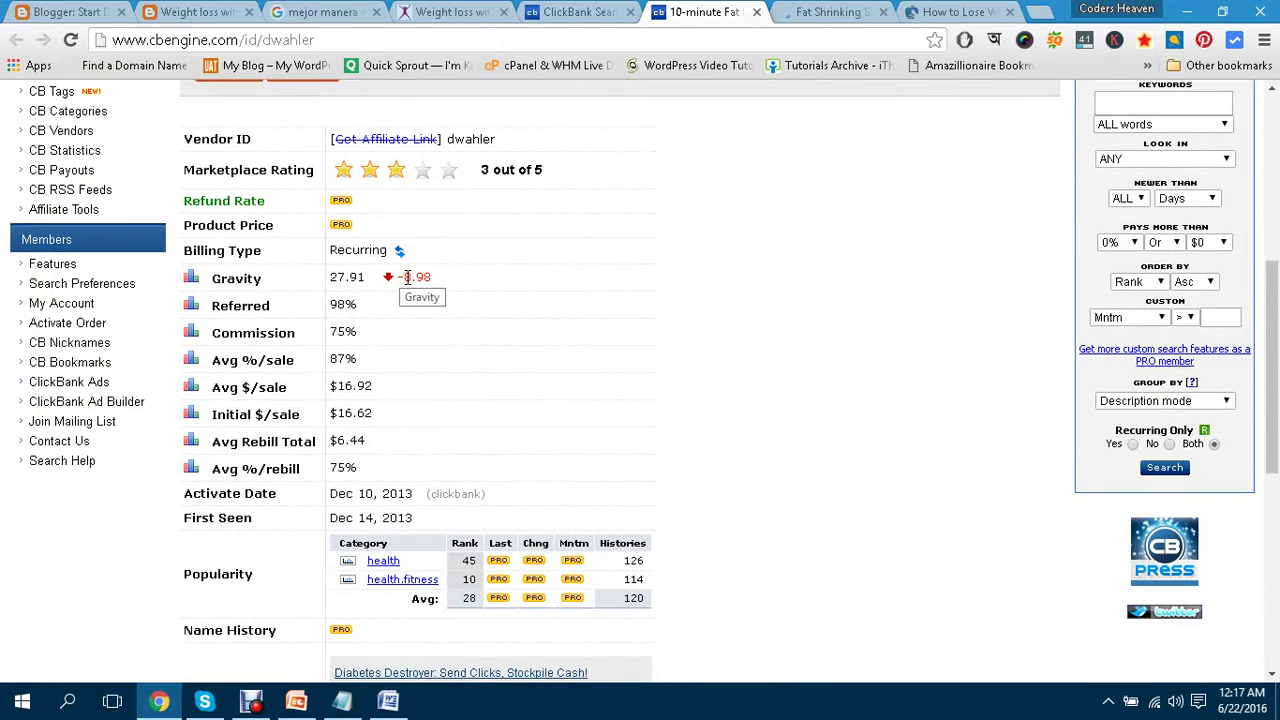
click(584, 10)
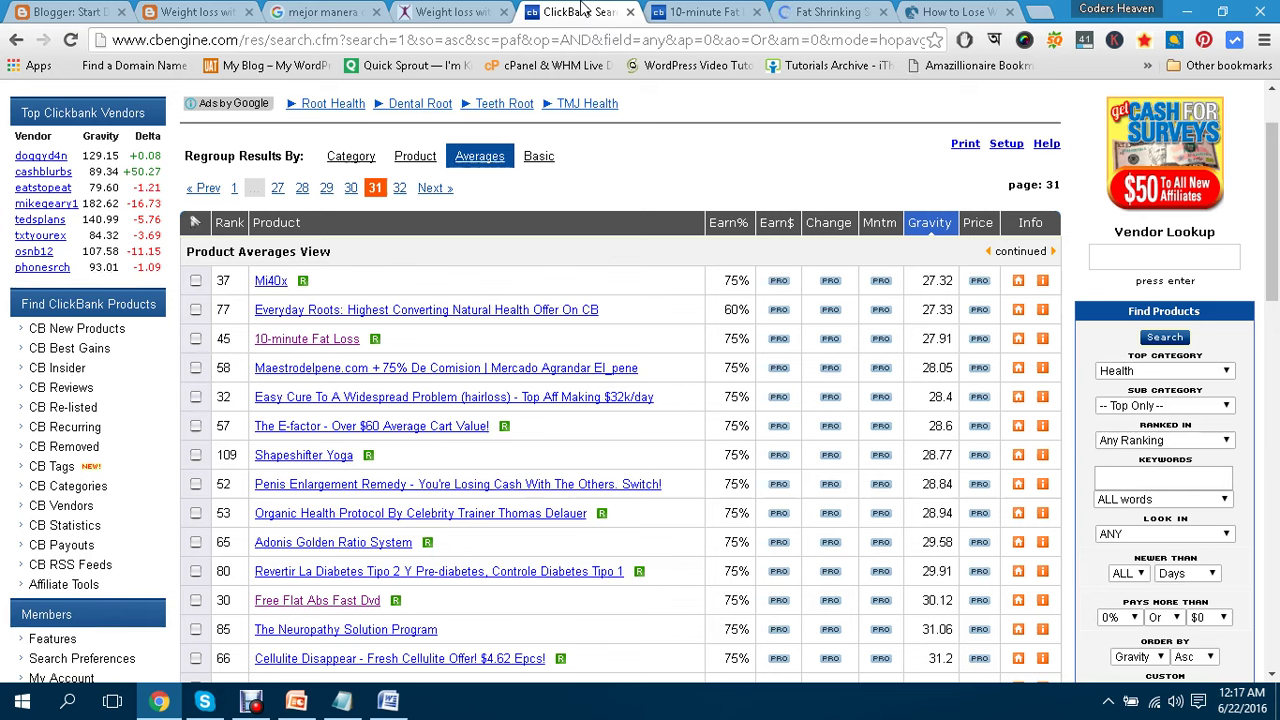
Examine the referred percentage, commission and average dollars per sale in the 10-minute Fat Loss product details.
click(706, 10)
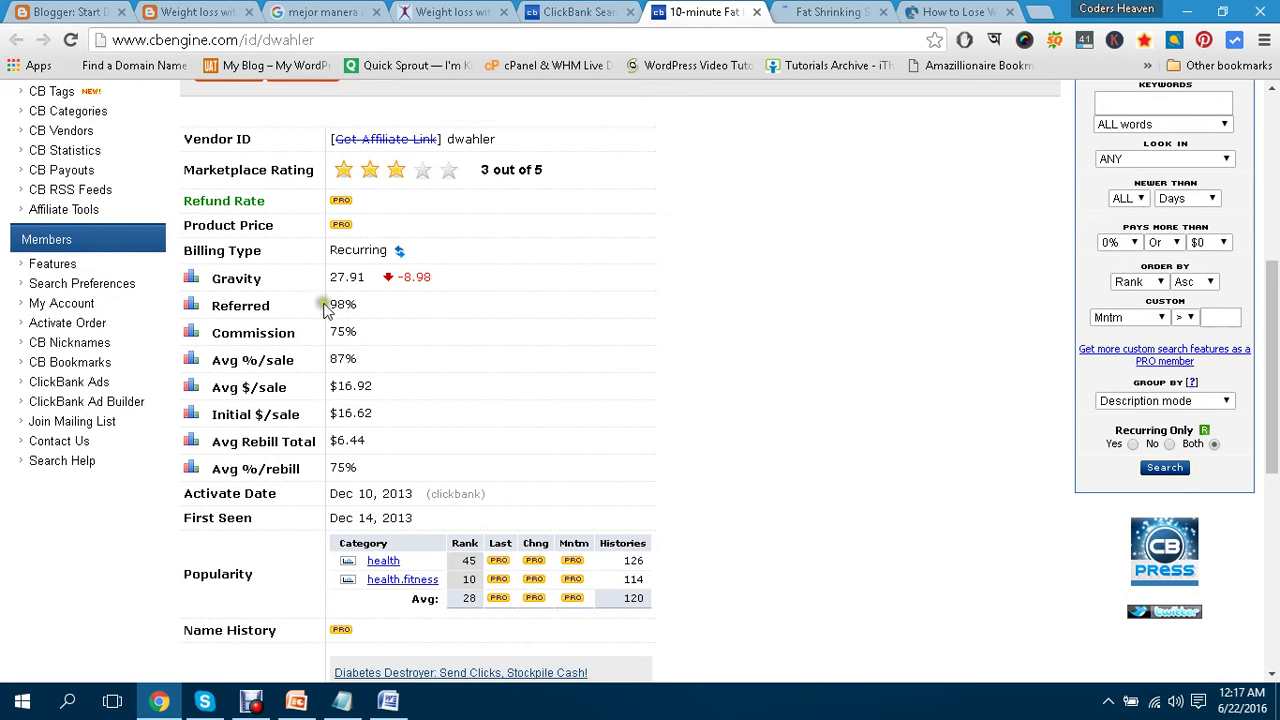
drag(329, 304, 355, 305)
click(376, 312)
drag(331, 305, 375, 330)
click(375, 303)
click(375, 330)
drag(331, 386, 401, 384)
click(401, 384)
scroll(434, 357, up, 4)
scroll(517, 321, down, 2)
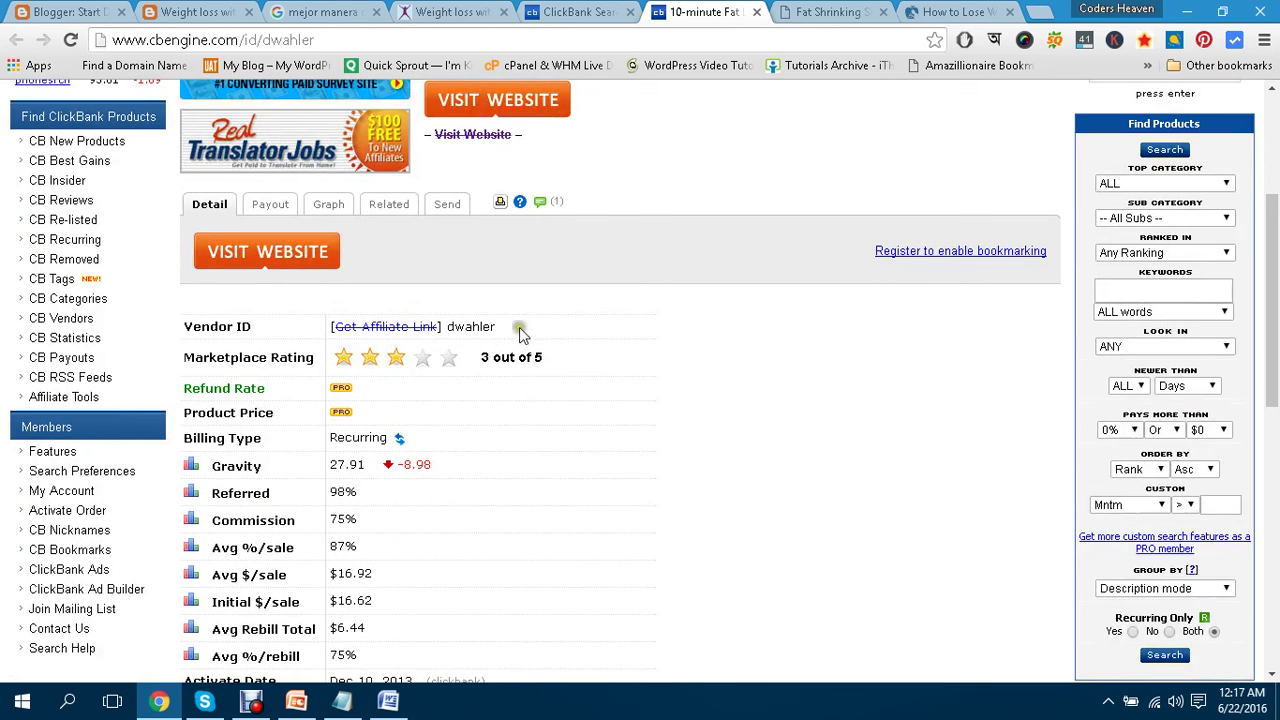
Create a HopLink for 10-minute Fat Loss from the Get Affiliate Link page using the saved ClickBank nickname.
click(372, 326)
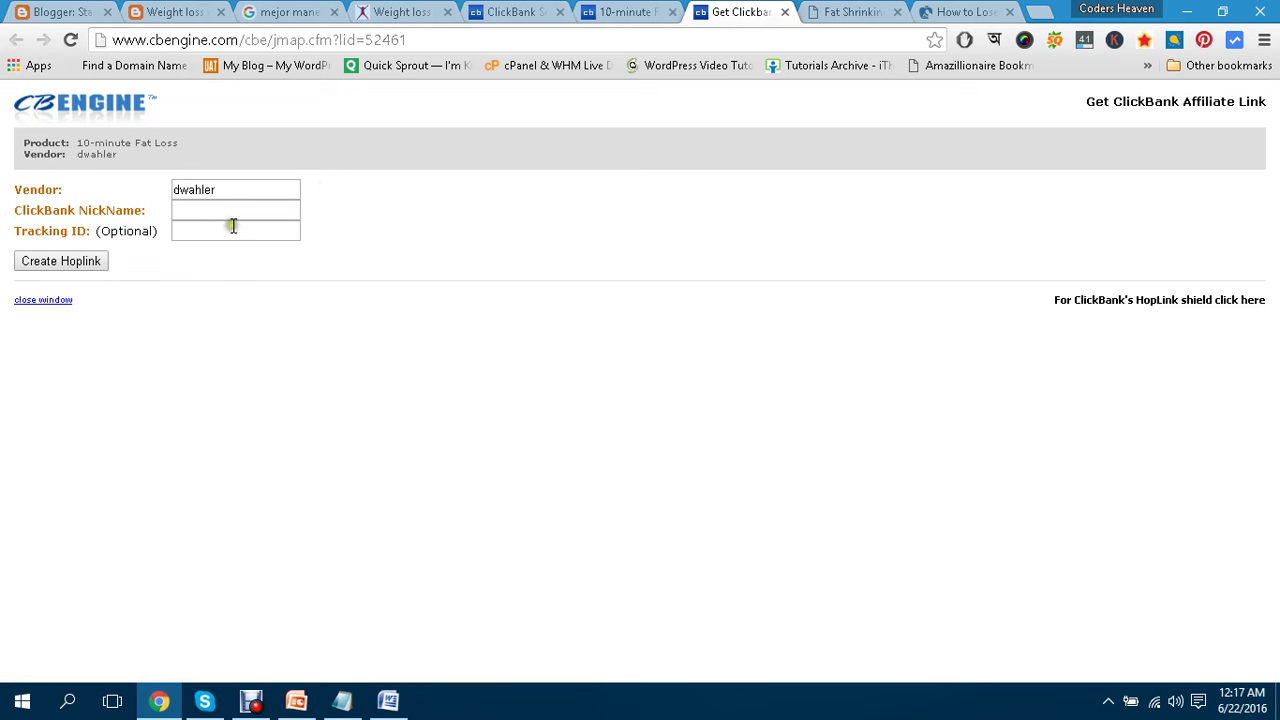
click(224, 211)
click(226, 212)
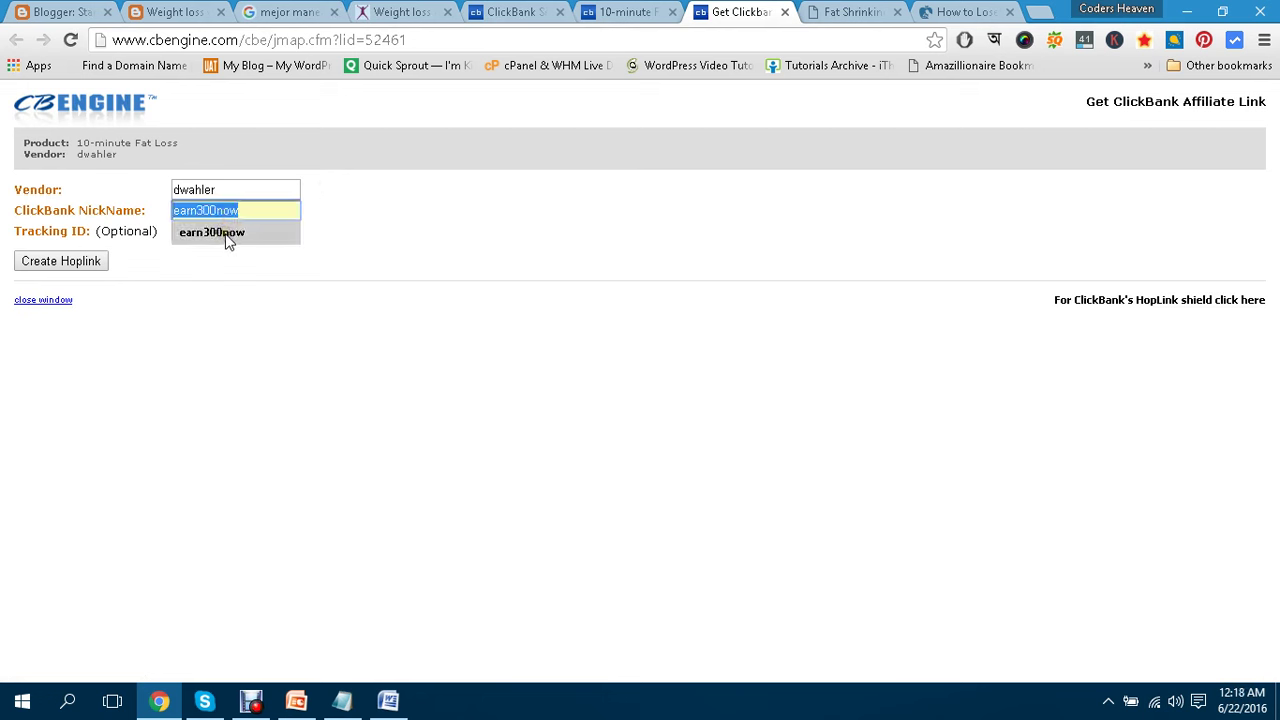
click(228, 232)
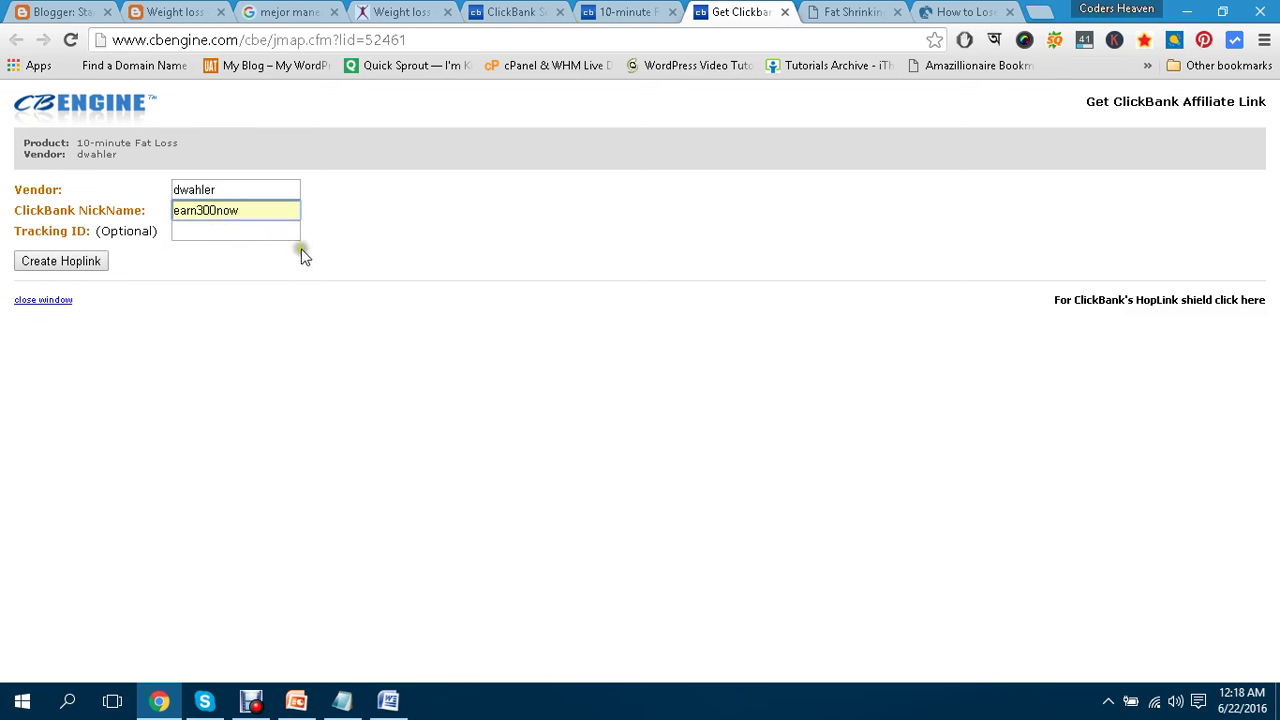
click(44, 264)
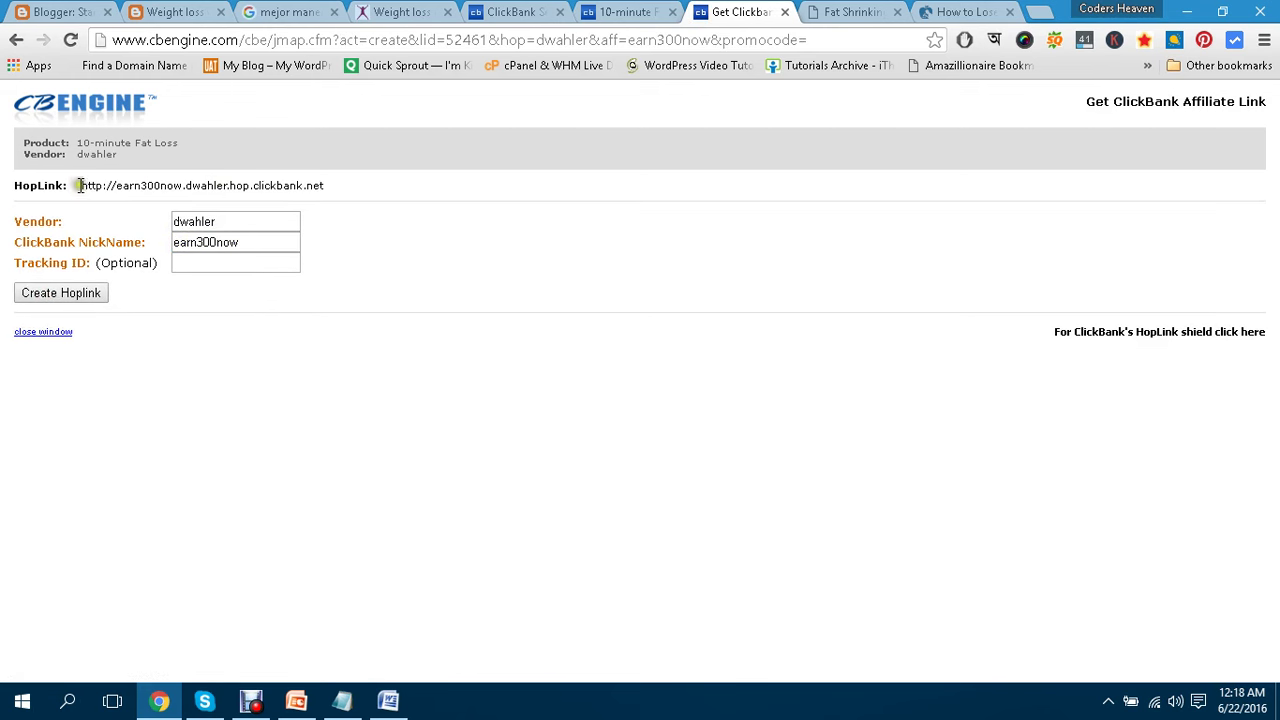
Copy the generated ClickBank HopLink for 10-minute Fat Loss.
drag(79, 186, 371, 191)
right_click(283, 183)
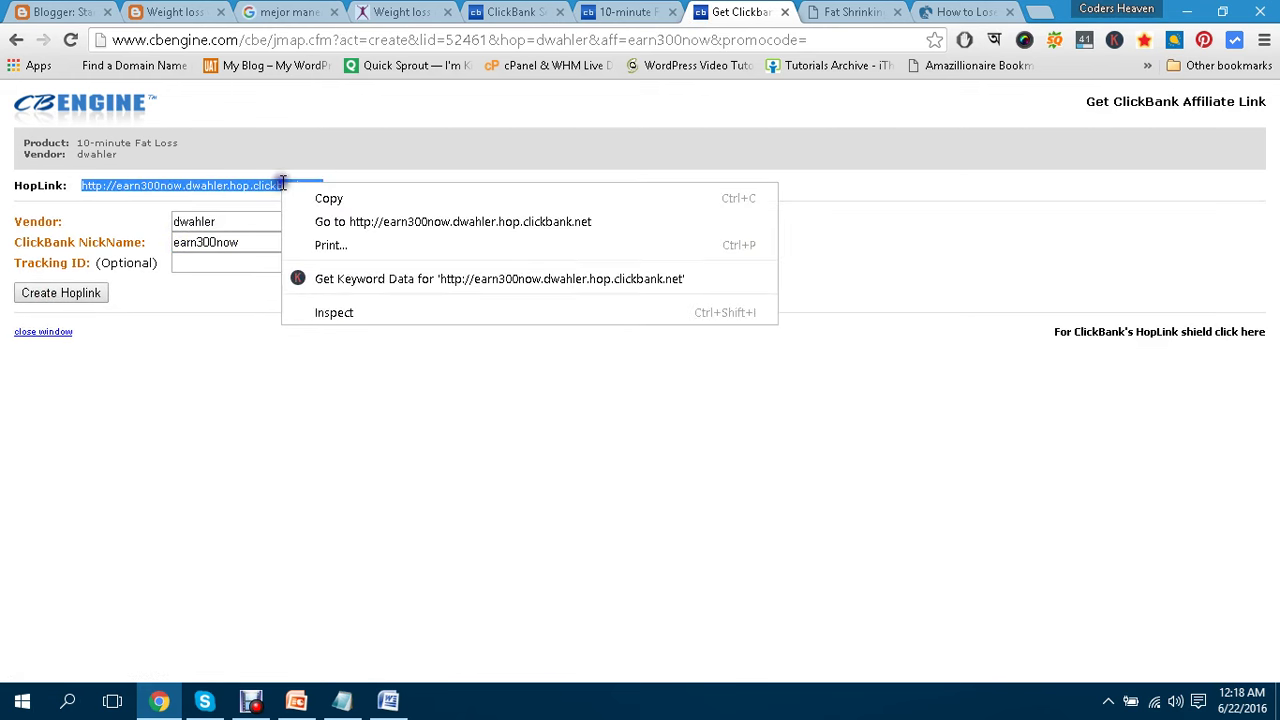
click(328, 198)
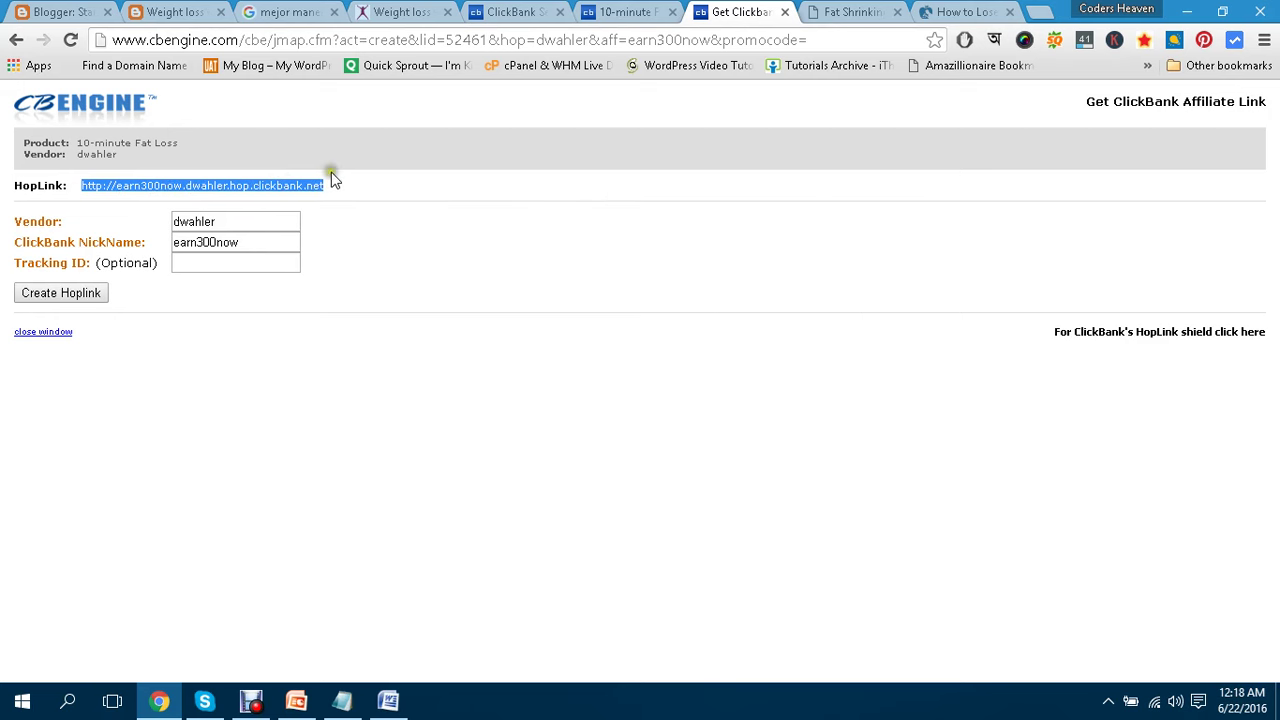
Open bit.ly in the browser tab holding the Authority Nutrition article and activate its link-shortening field.
click(70, 11)
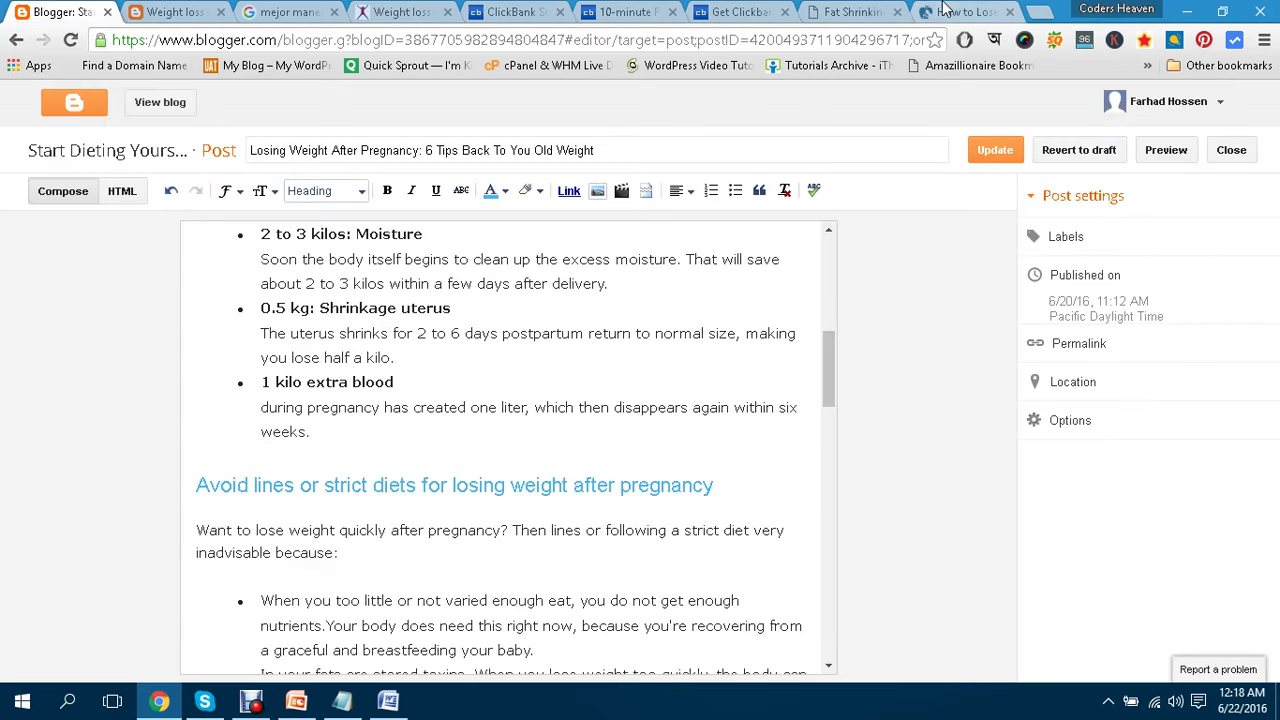
click(943, 10)
click(850, 42)
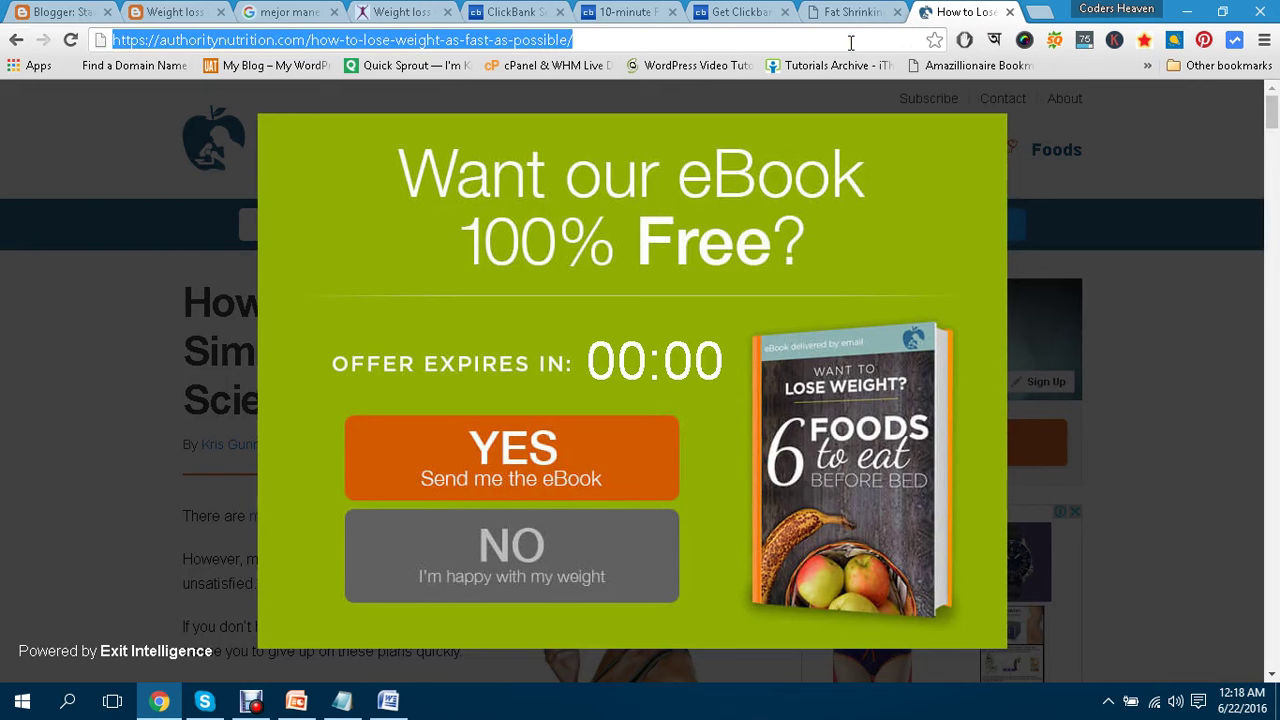
text(bit)
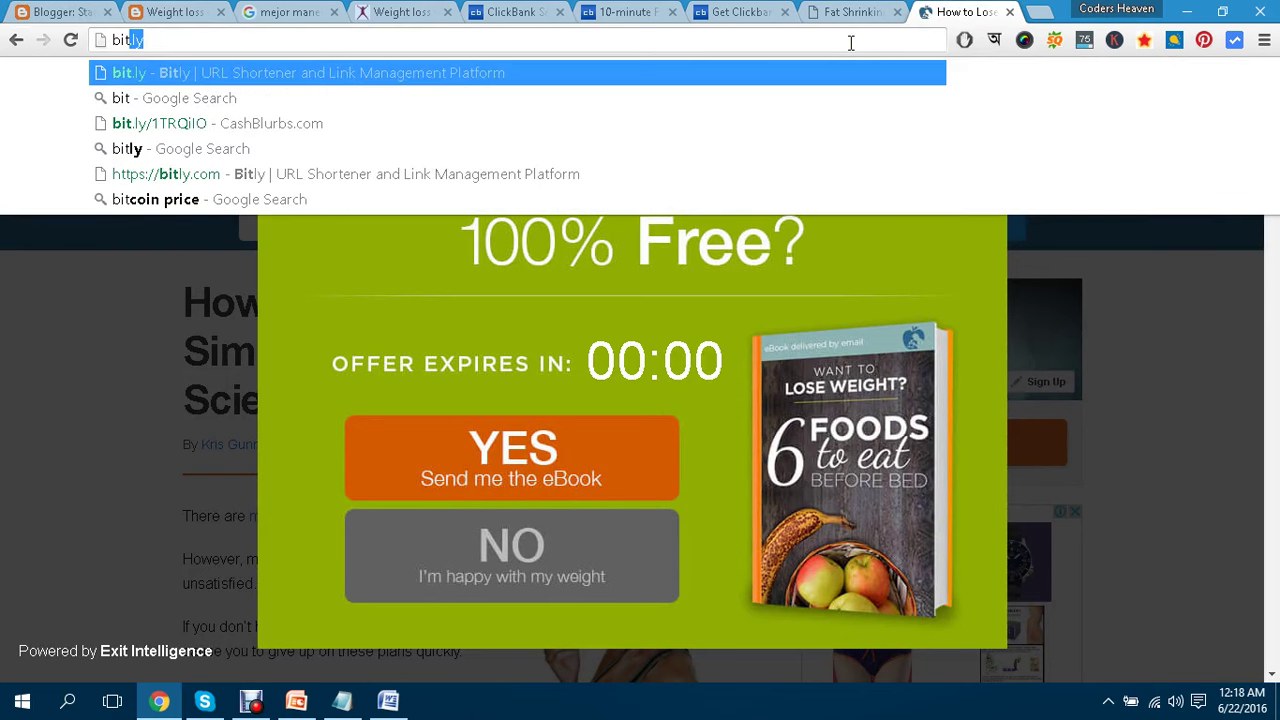
text(.ly)
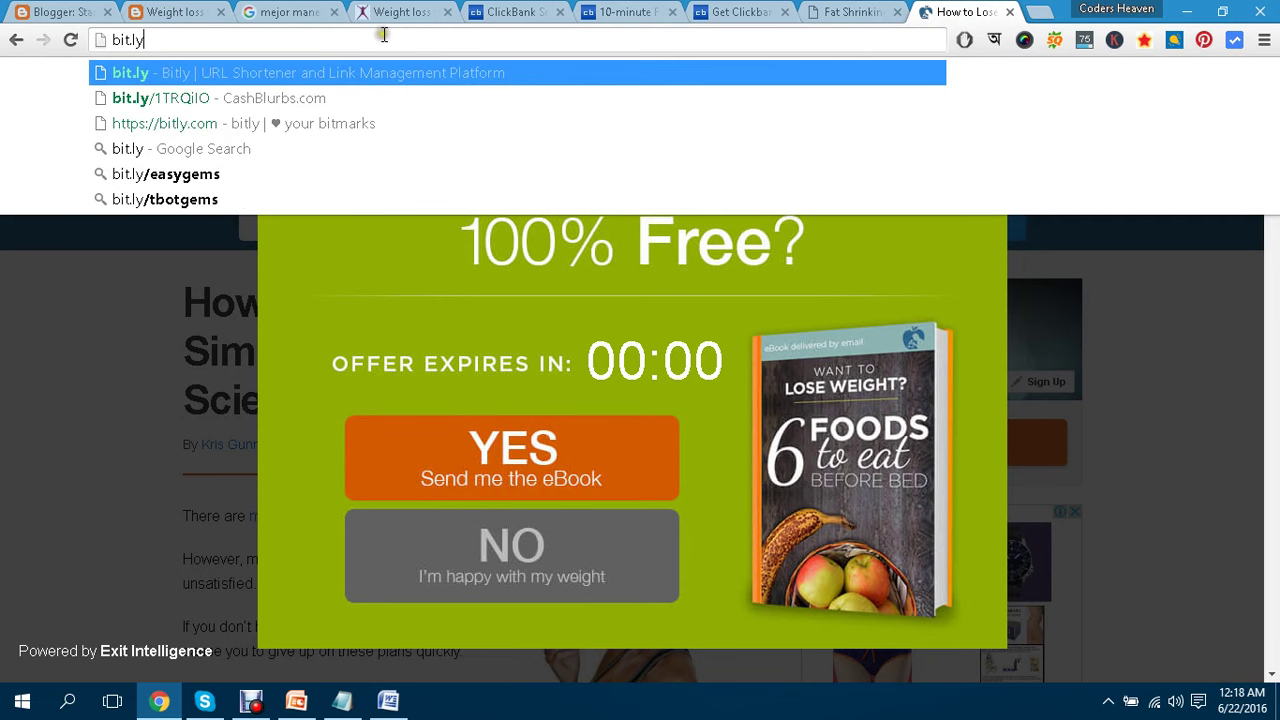
key(Return)
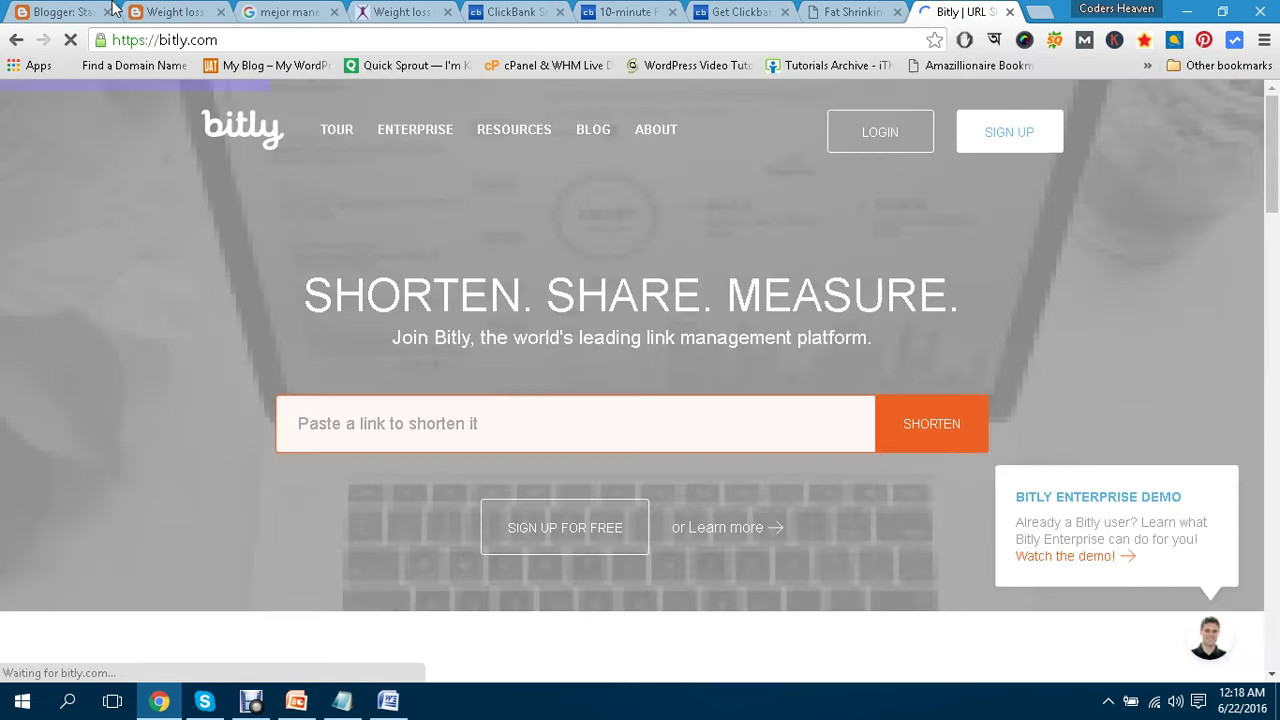
click(75, 6)
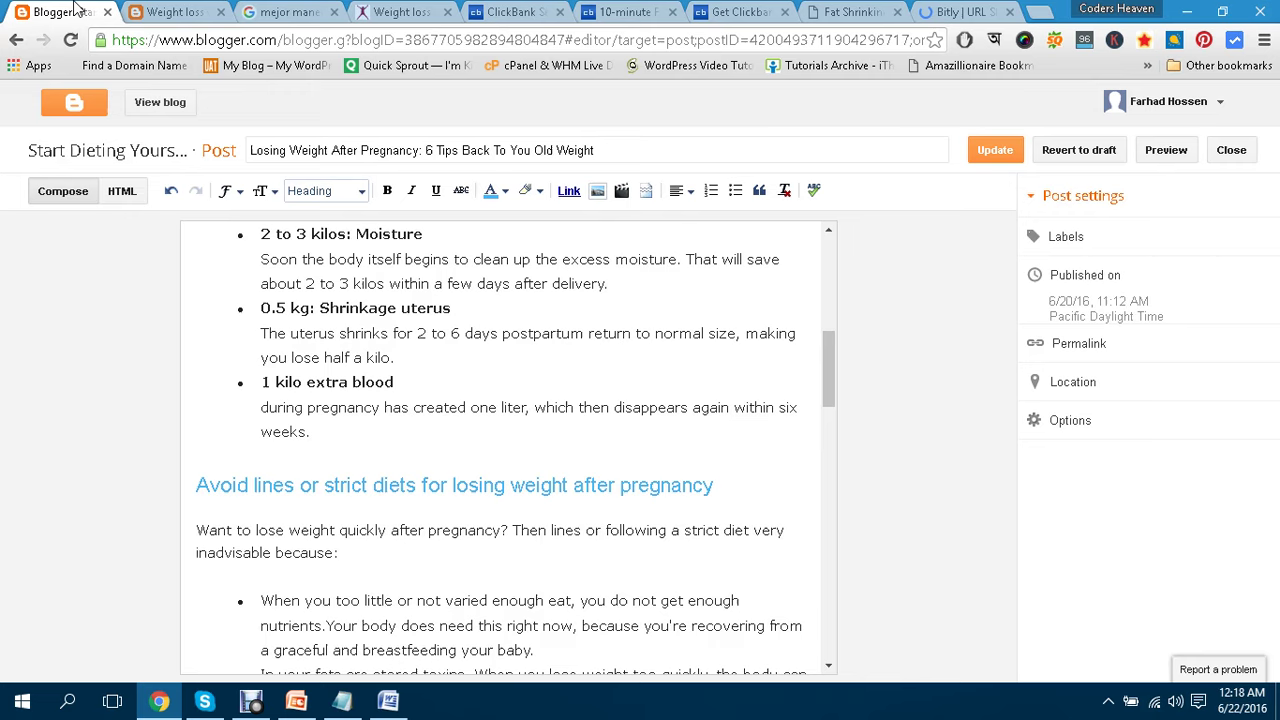
click(962, 6)
click(911, 142)
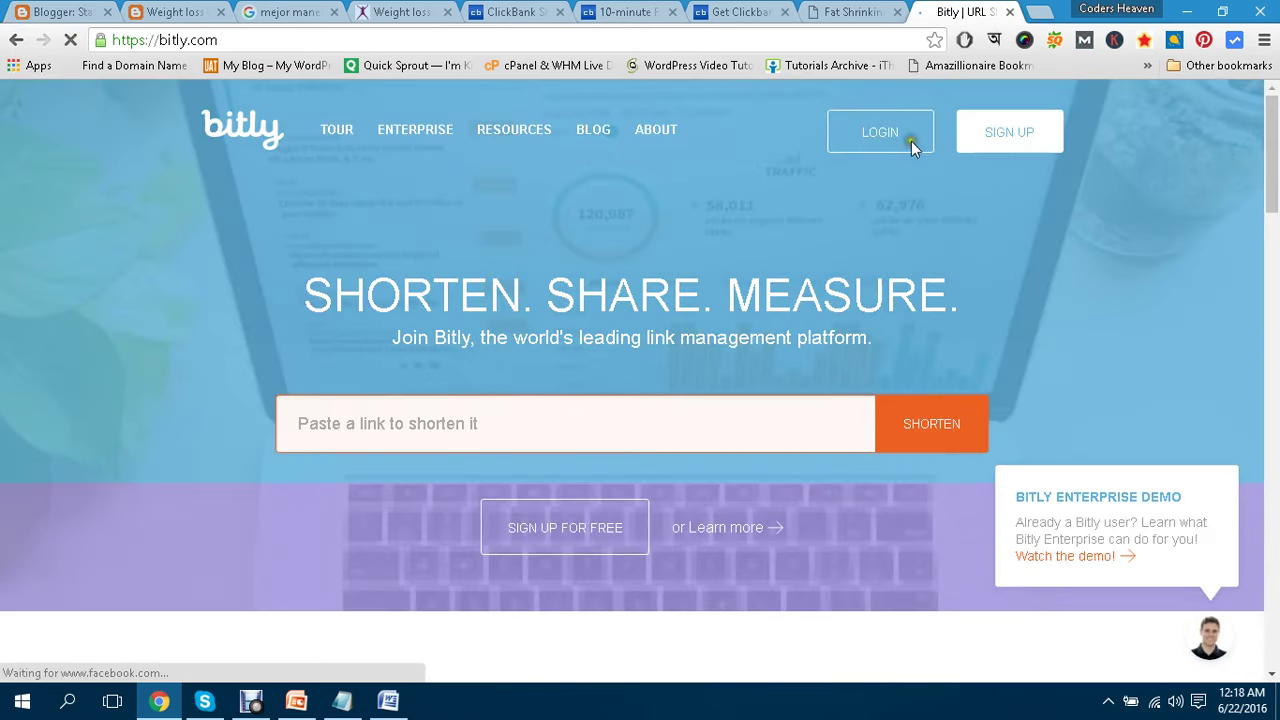
click(527, 428)
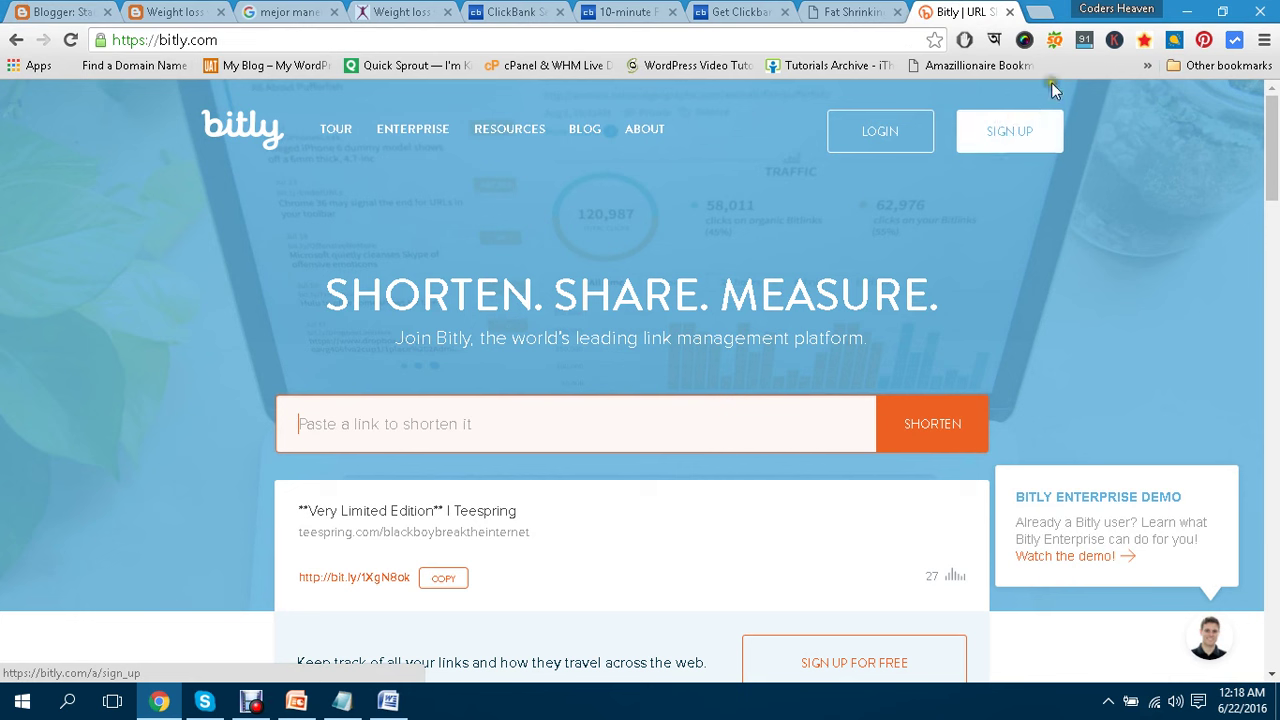
Minimize the Chrome window and open Mozilla Firefox from the desktop.
click(1185, 11)
click(1185, 11)
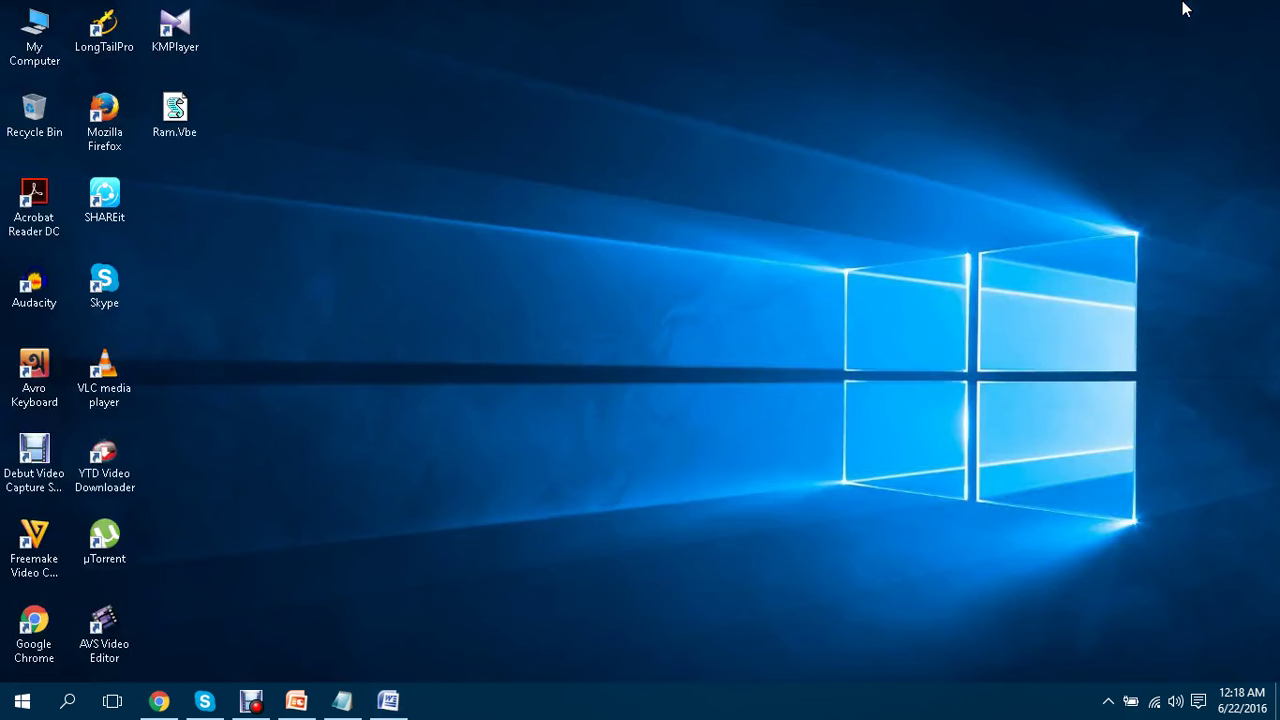
click(110, 138)
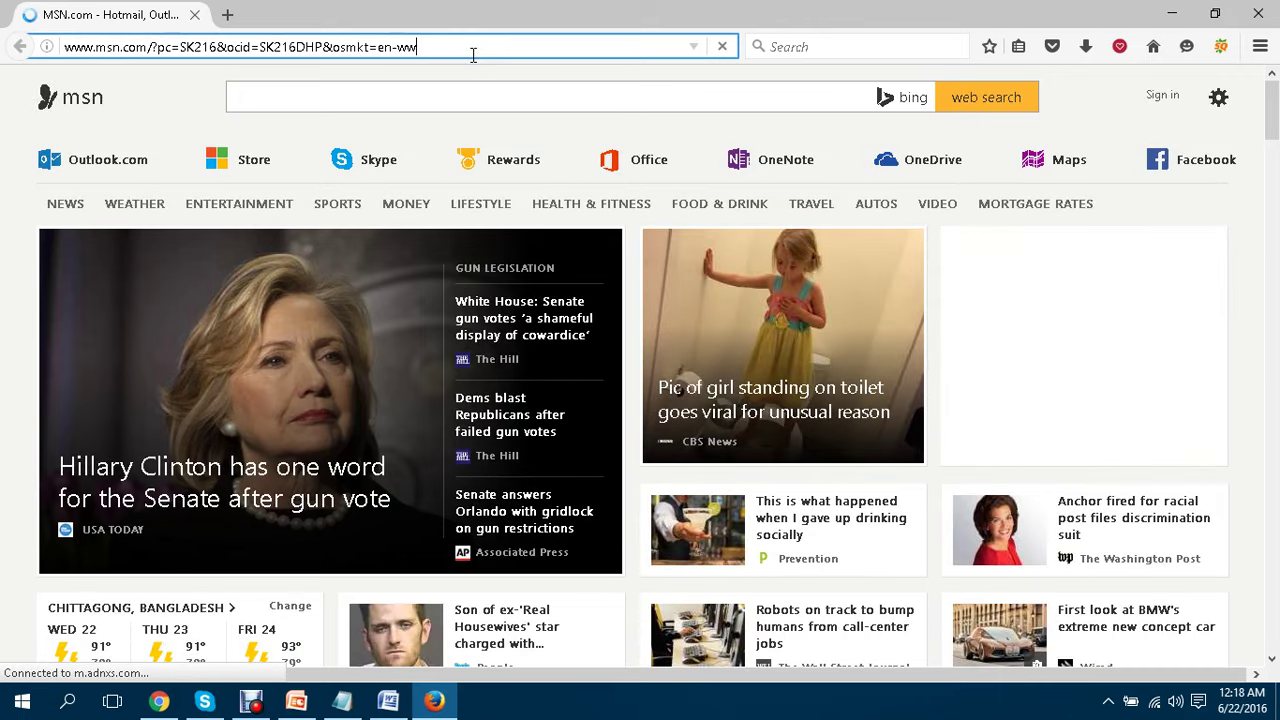
Create a Bitlink on bit.ly from the copied ClickBank HopLink and copy the short link.
click(473, 55)
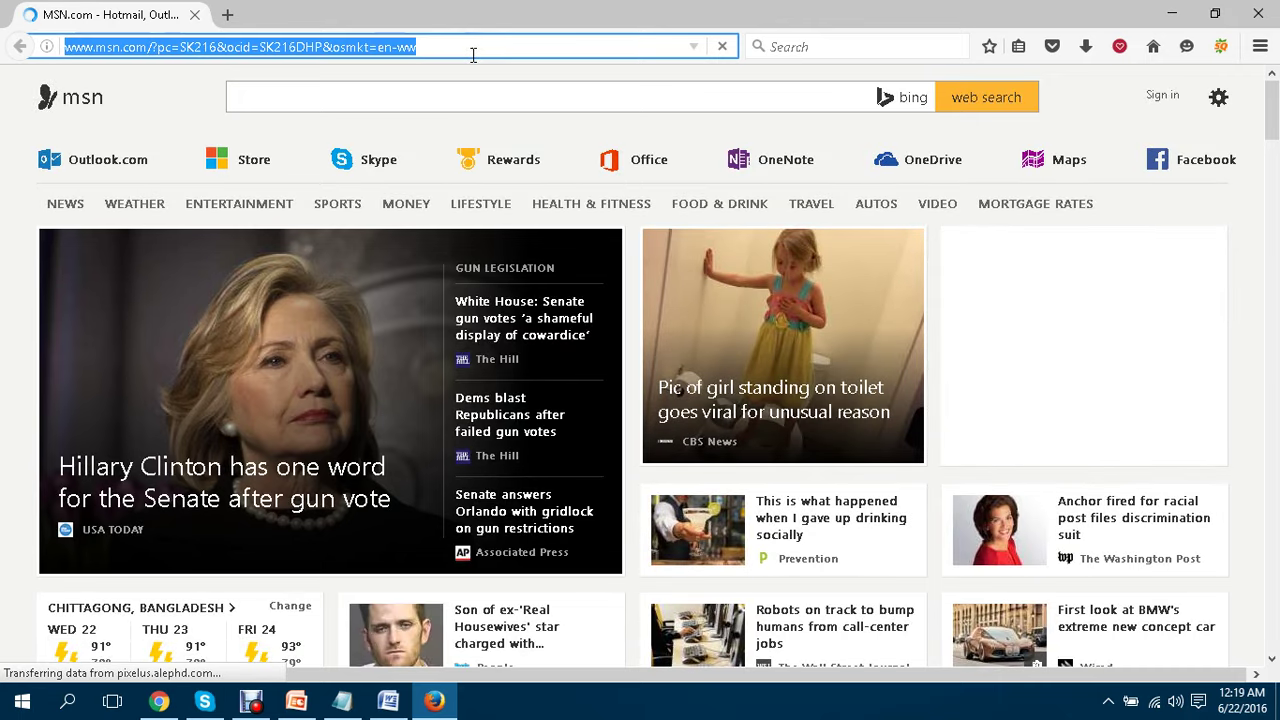
text(bitly.com/bitlinks/1Uob3QE)
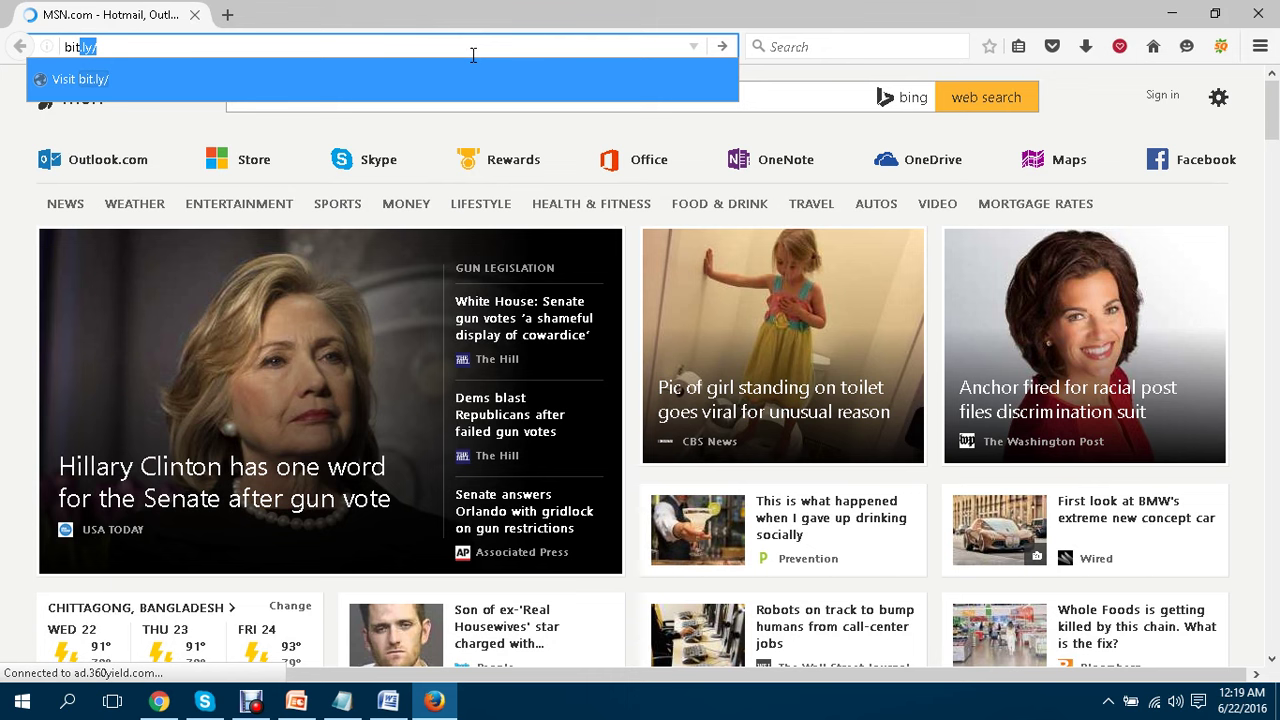
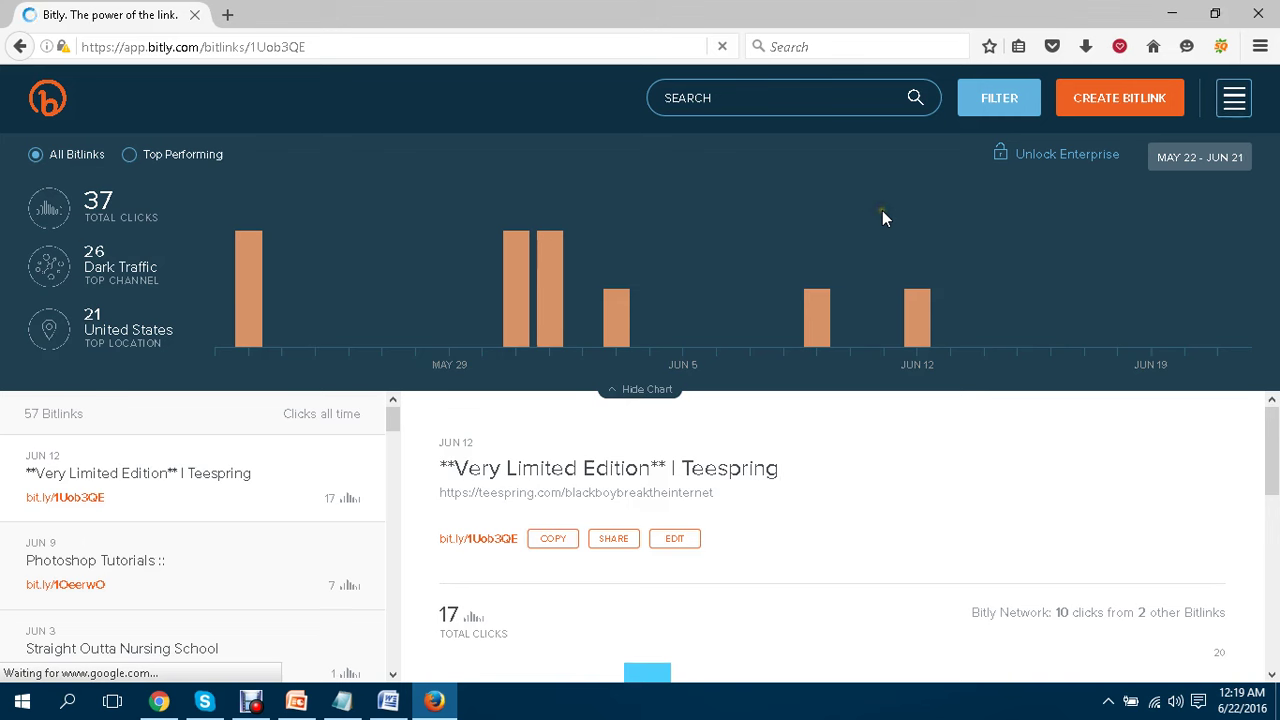
click(1115, 97)
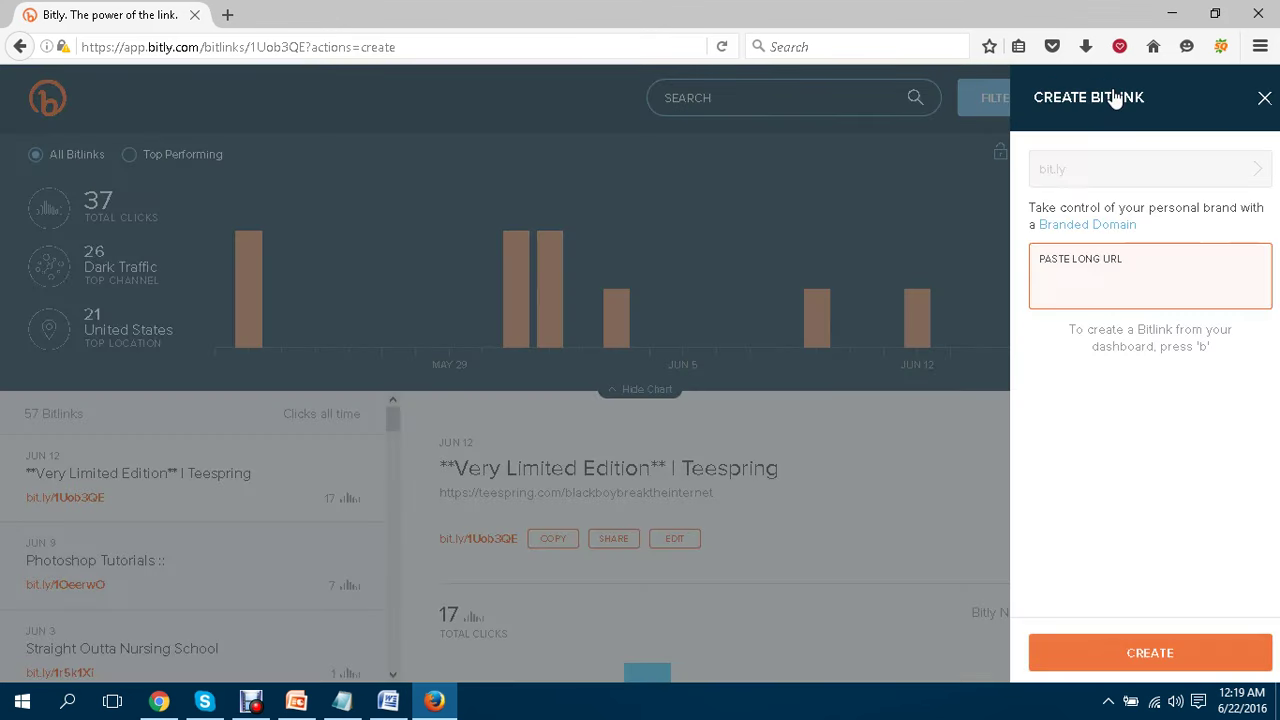
click(1251, 98)
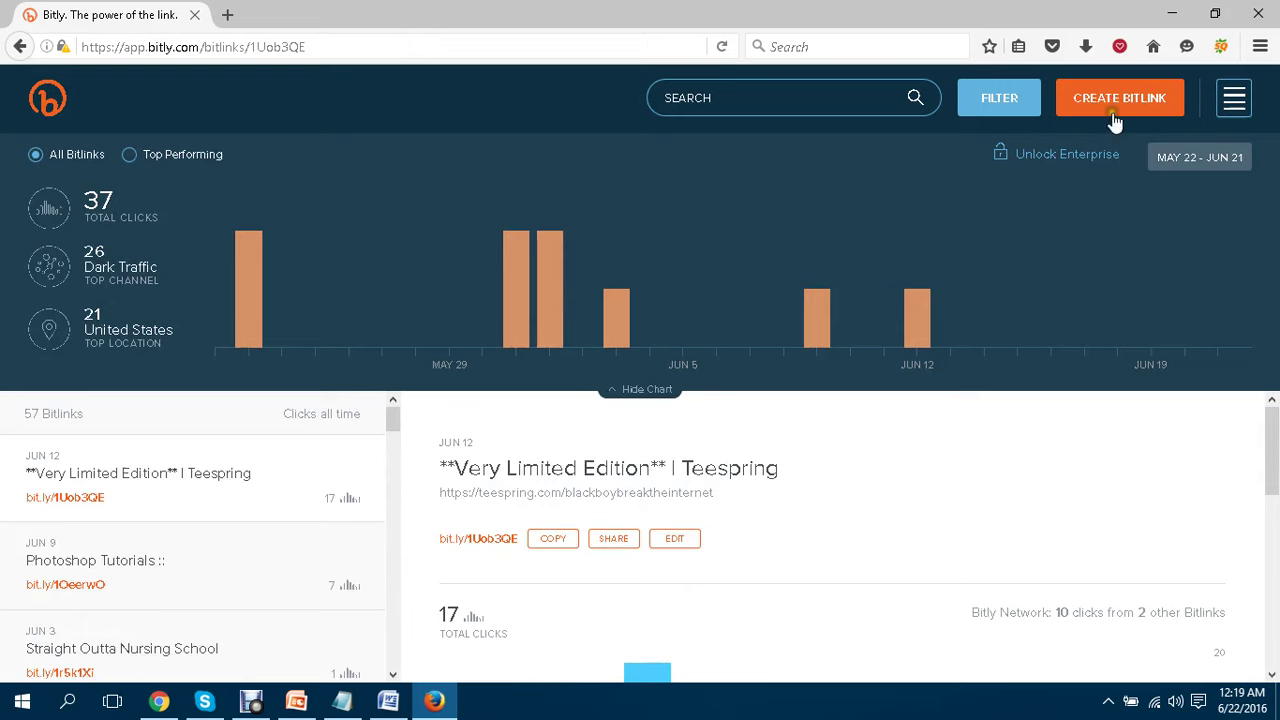
click(1115, 100)
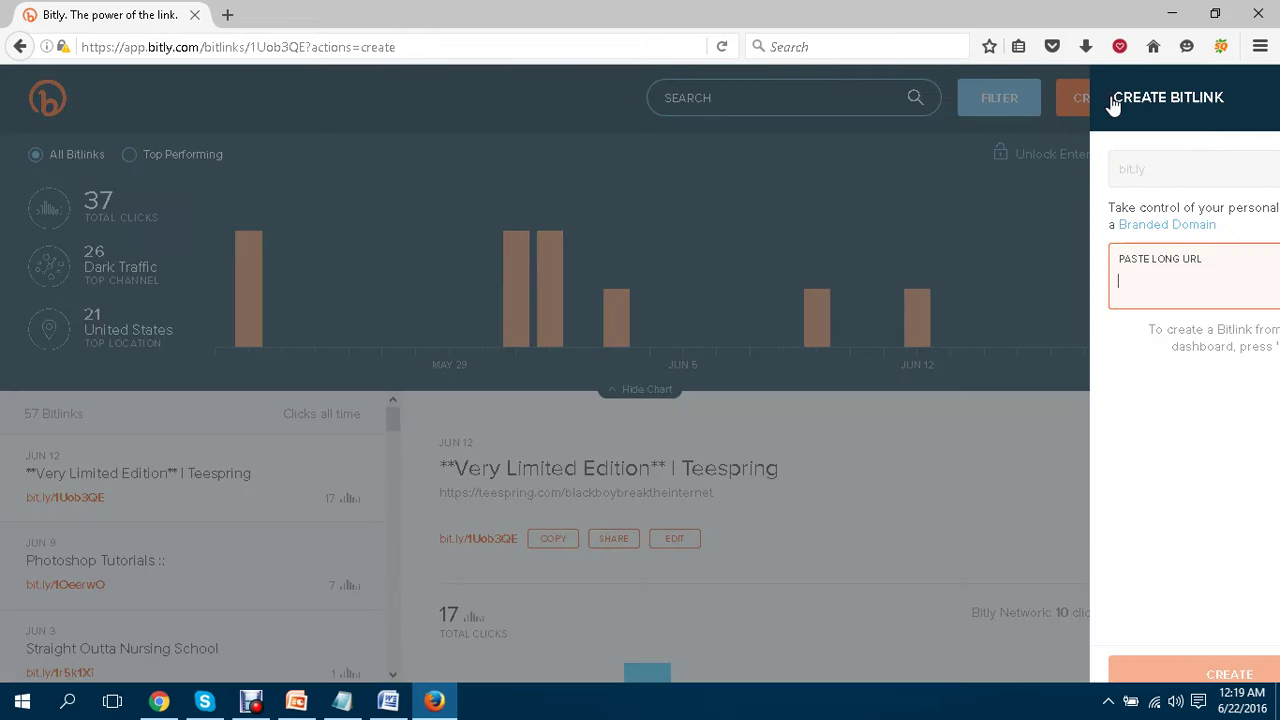
click(1100, 276)
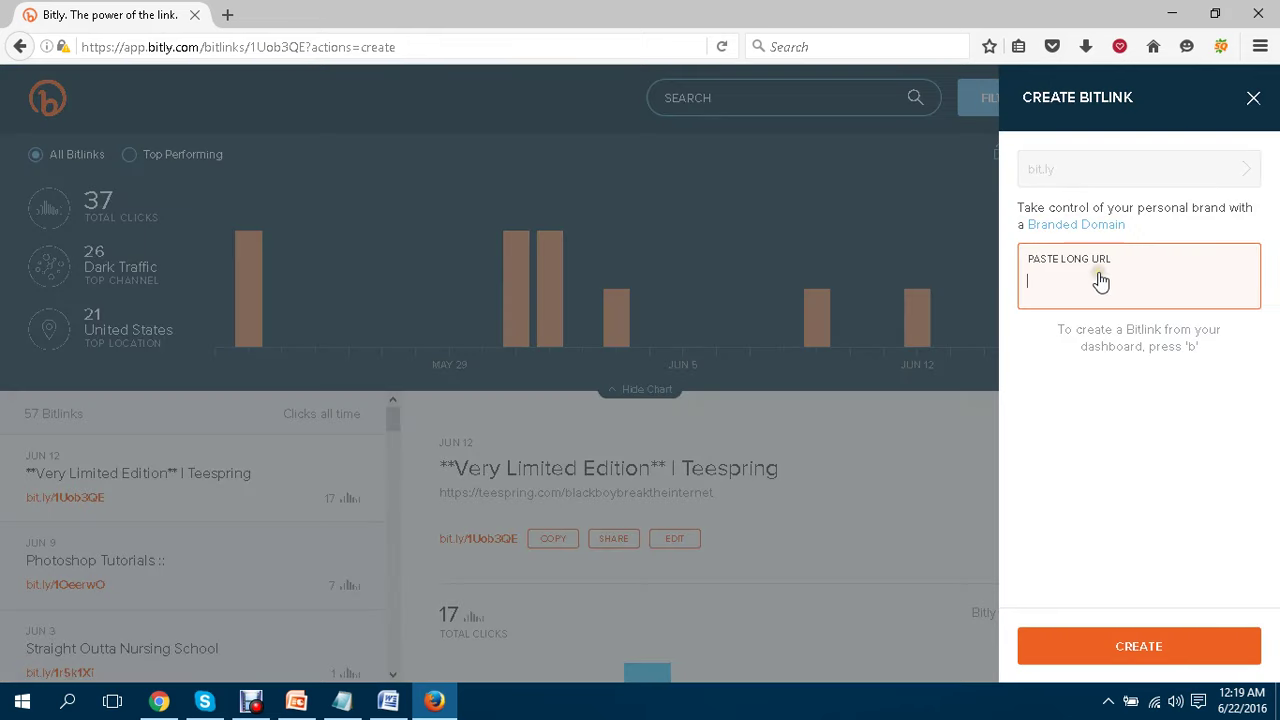
text(http://earn3kdnow.dwahler.hop.clickbank.net)
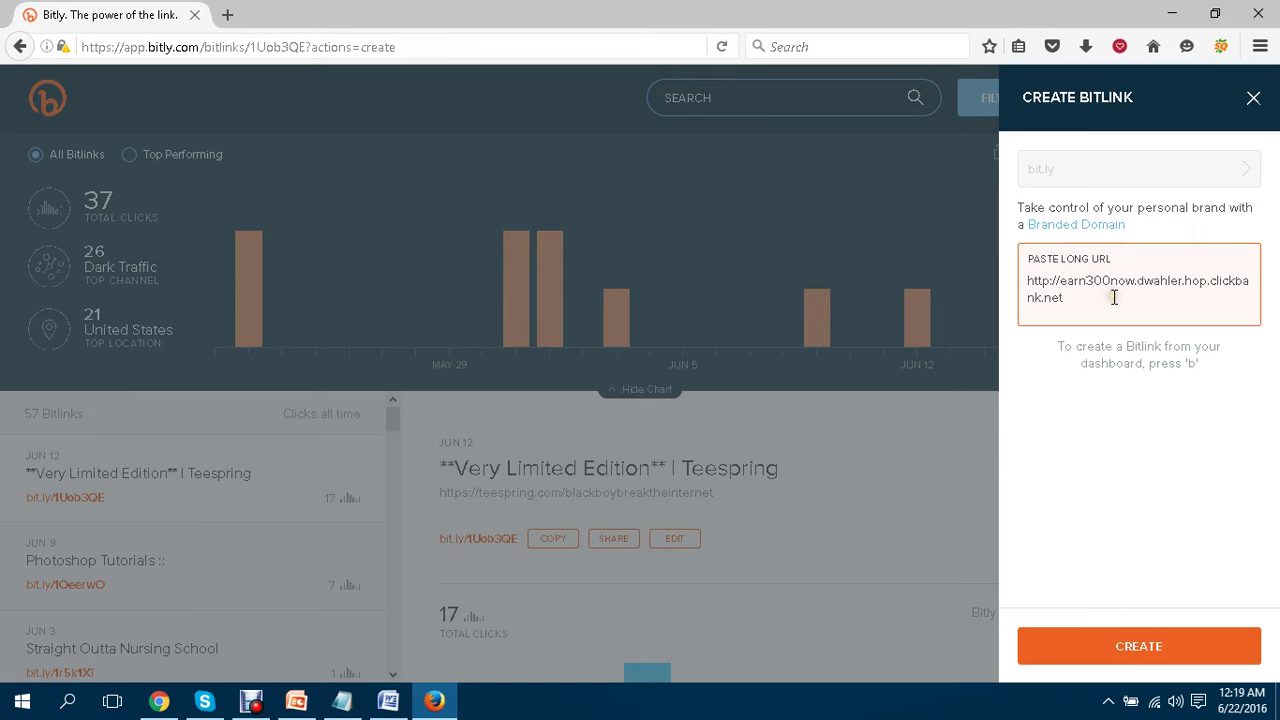
key(Return)
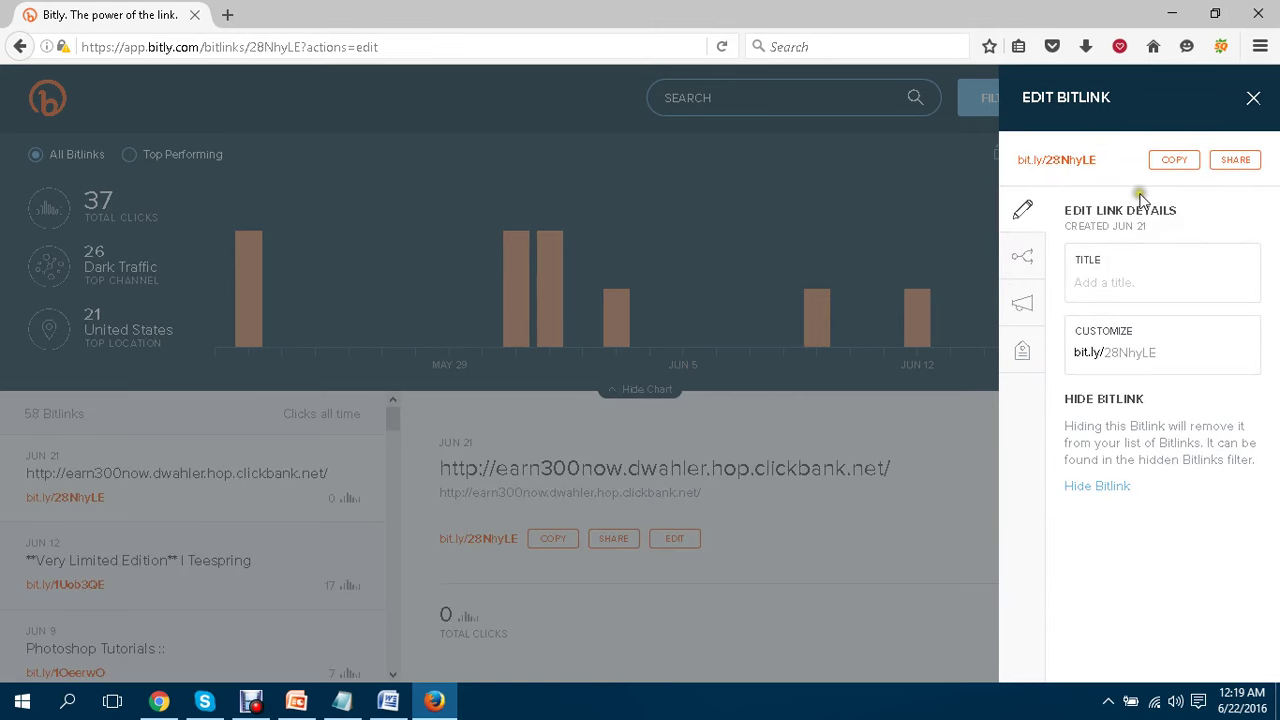
click(1174, 160)
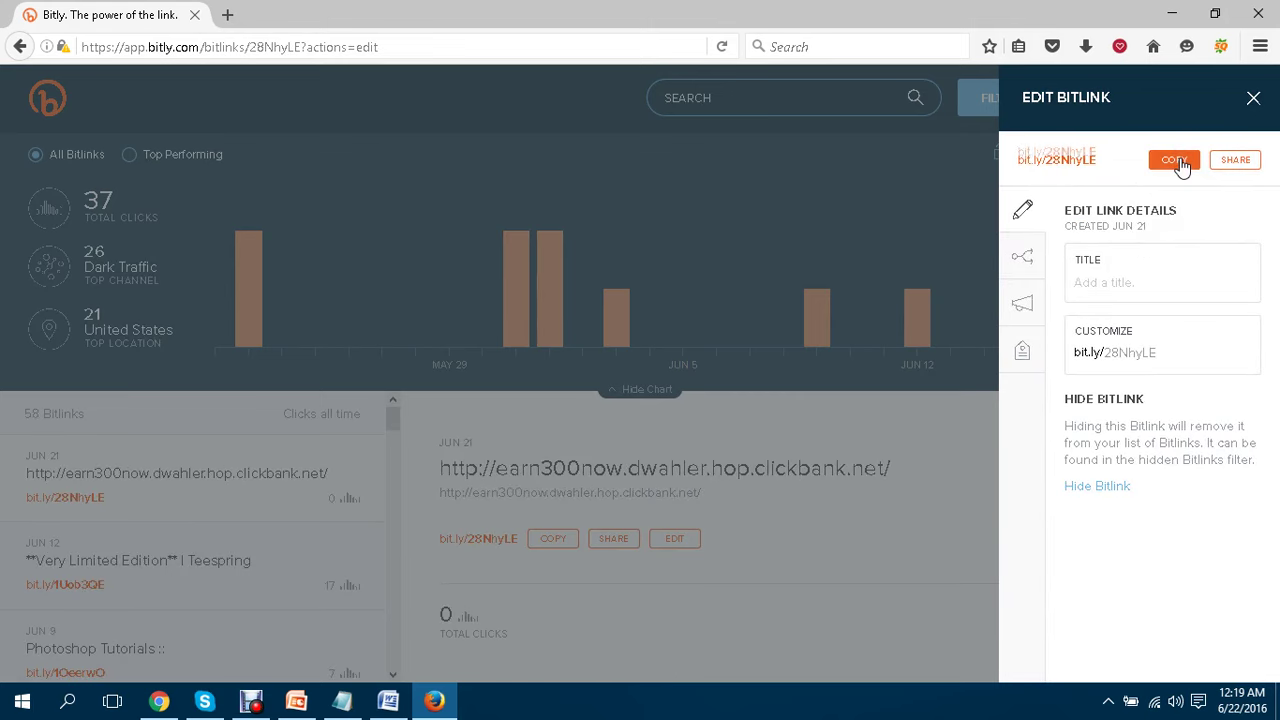
click(159, 700)
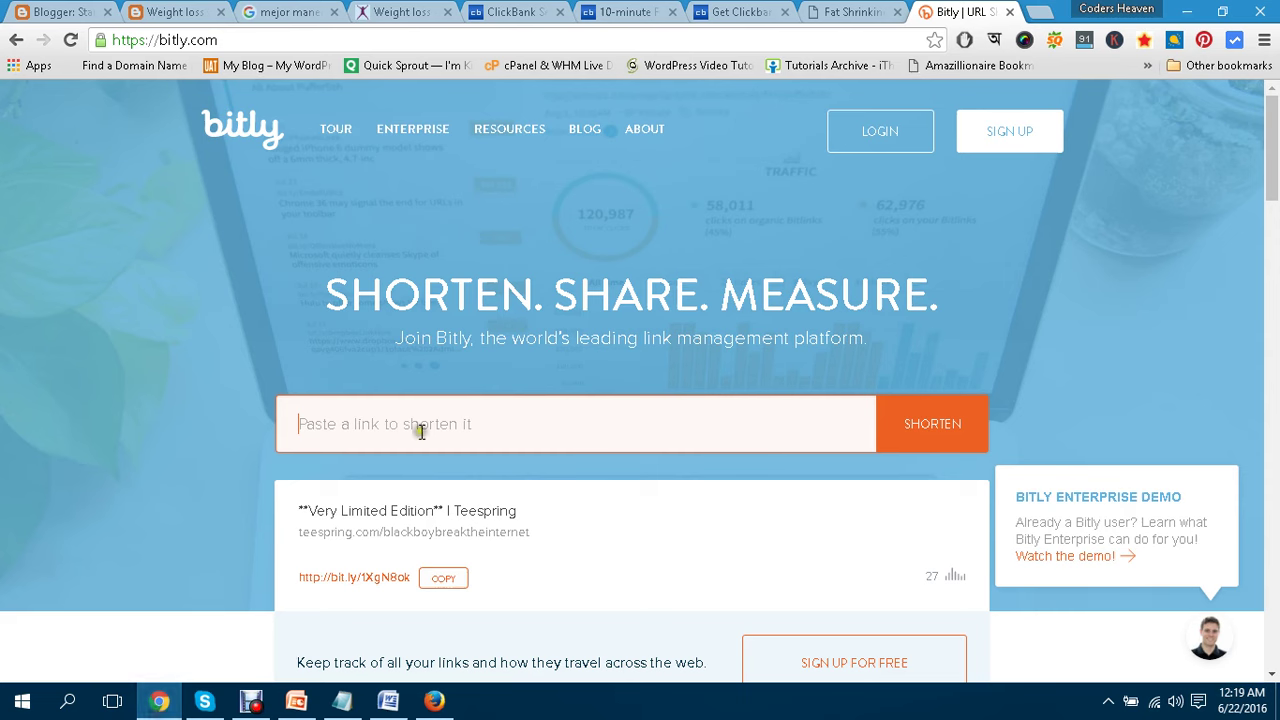
click(55, 12)
scroll(461, 305, up, 6)
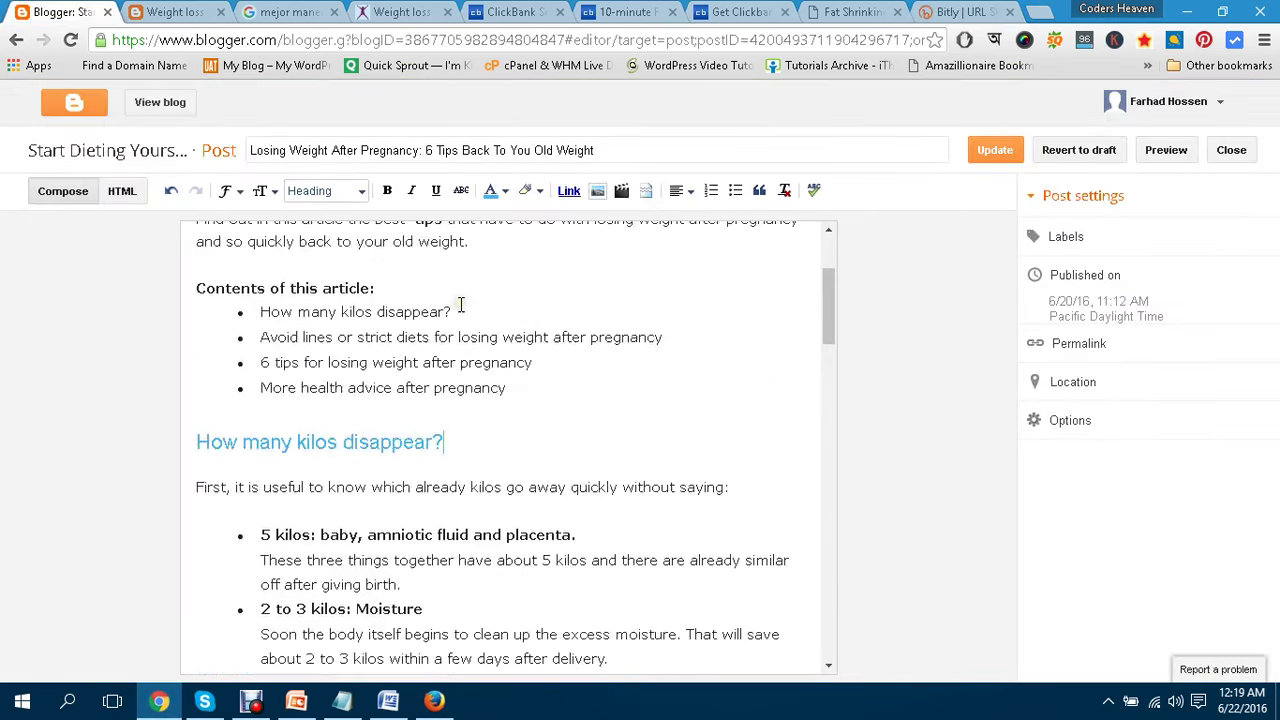
scroll(461, 305, down, 2)
click(461, 337)
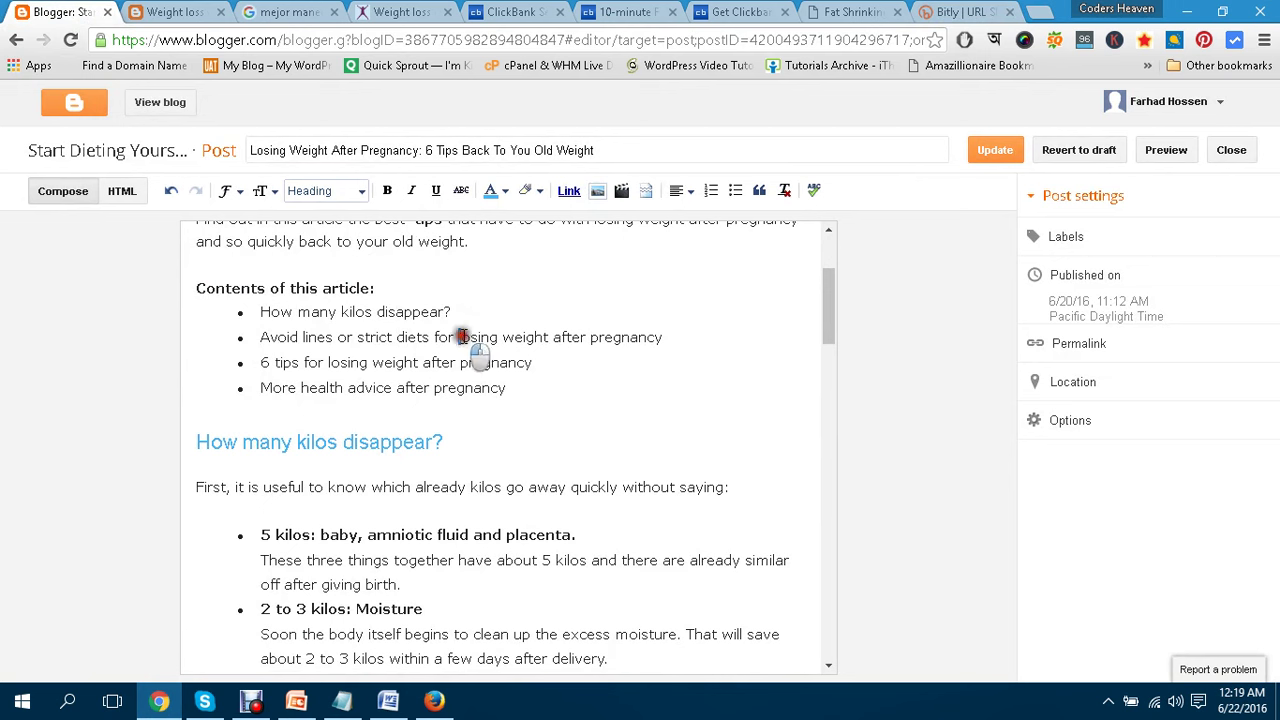
drag(461, 337, 667, 337)
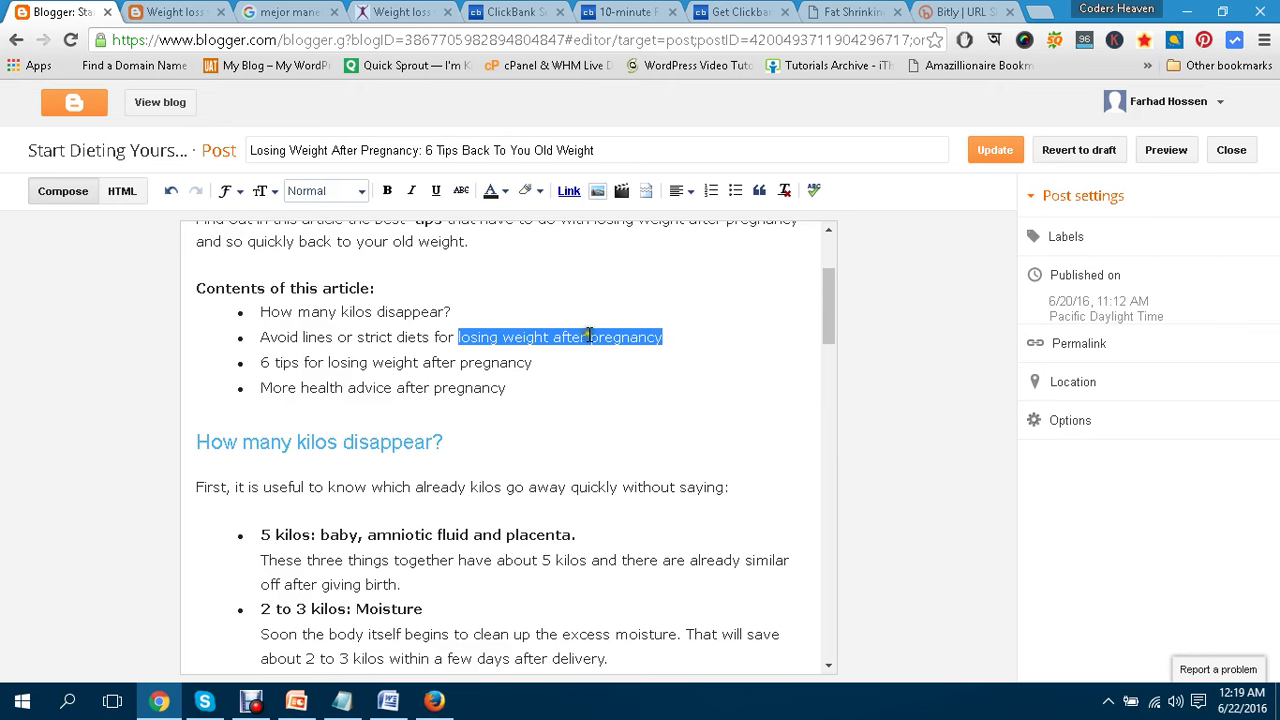
click(568, 190)
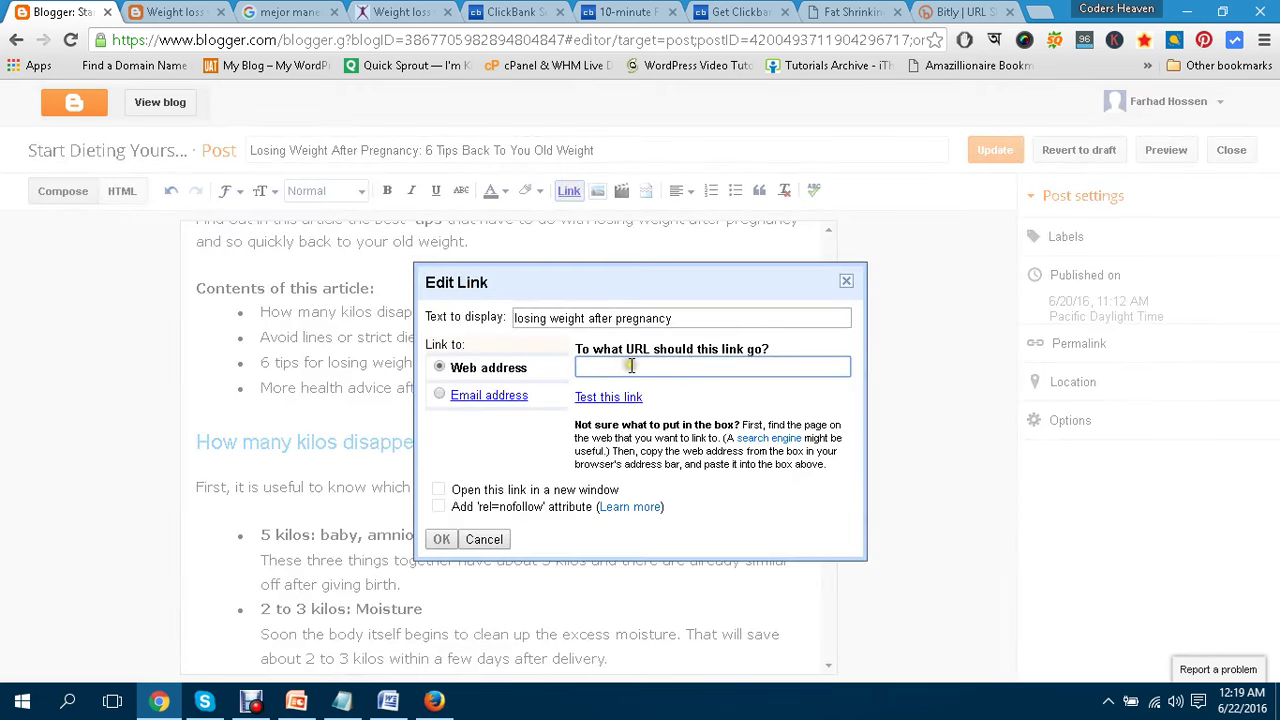
key(ctrl+v)
click(441, 539)
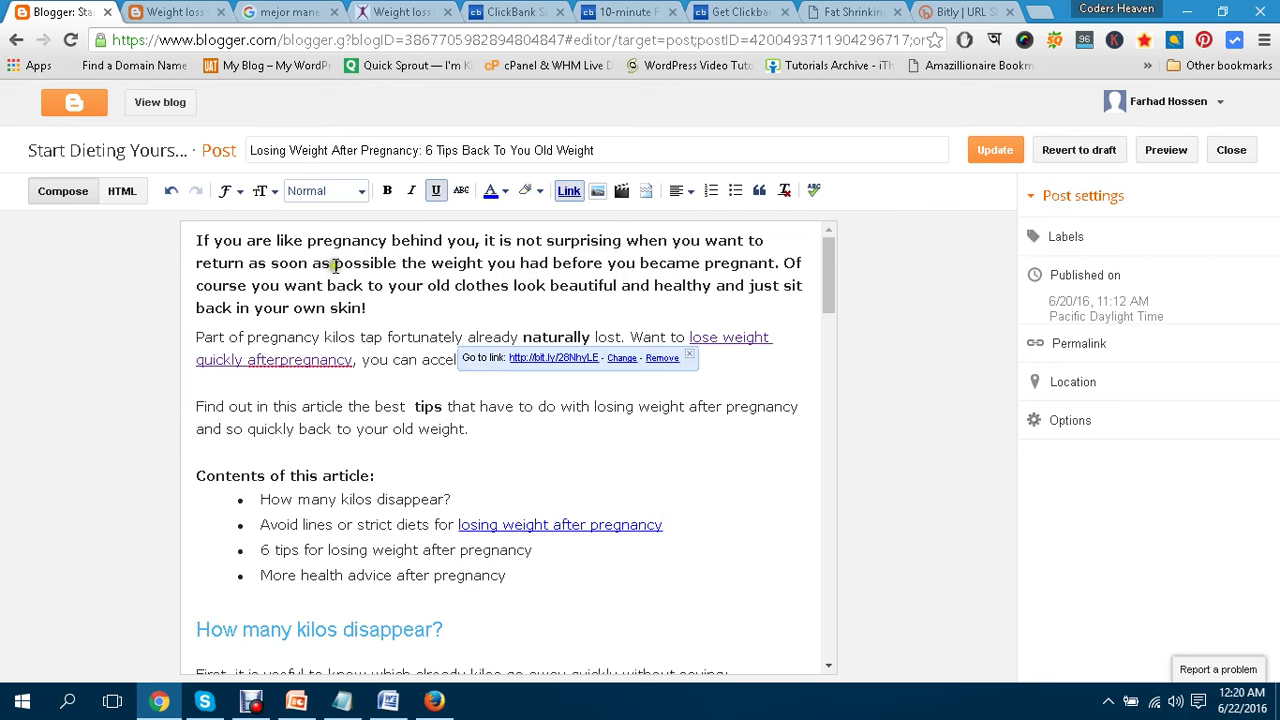
Examine the post's bold introduction and the sections below it for further phrases suitable for affiliate links.
drag(321, 264, 395, 262)
click(444, 262)
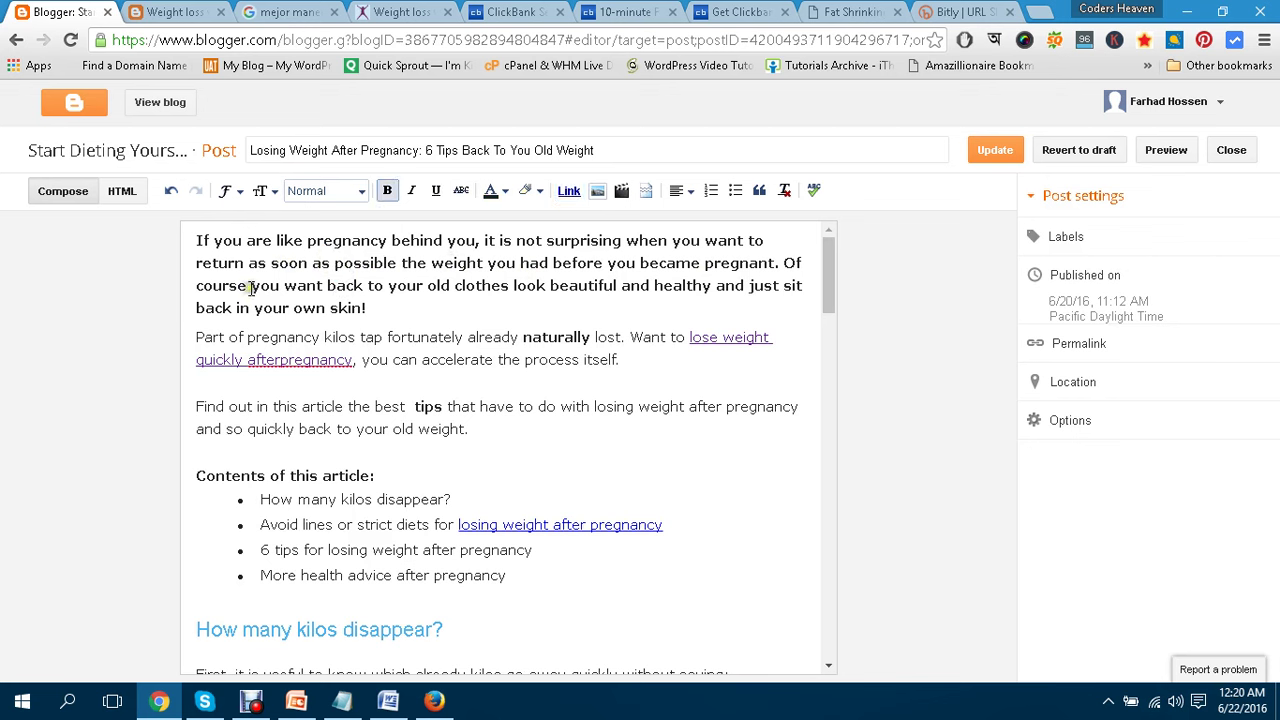
drag(251, 287, 463, 290)
click(398, 290)
click(527, 289)
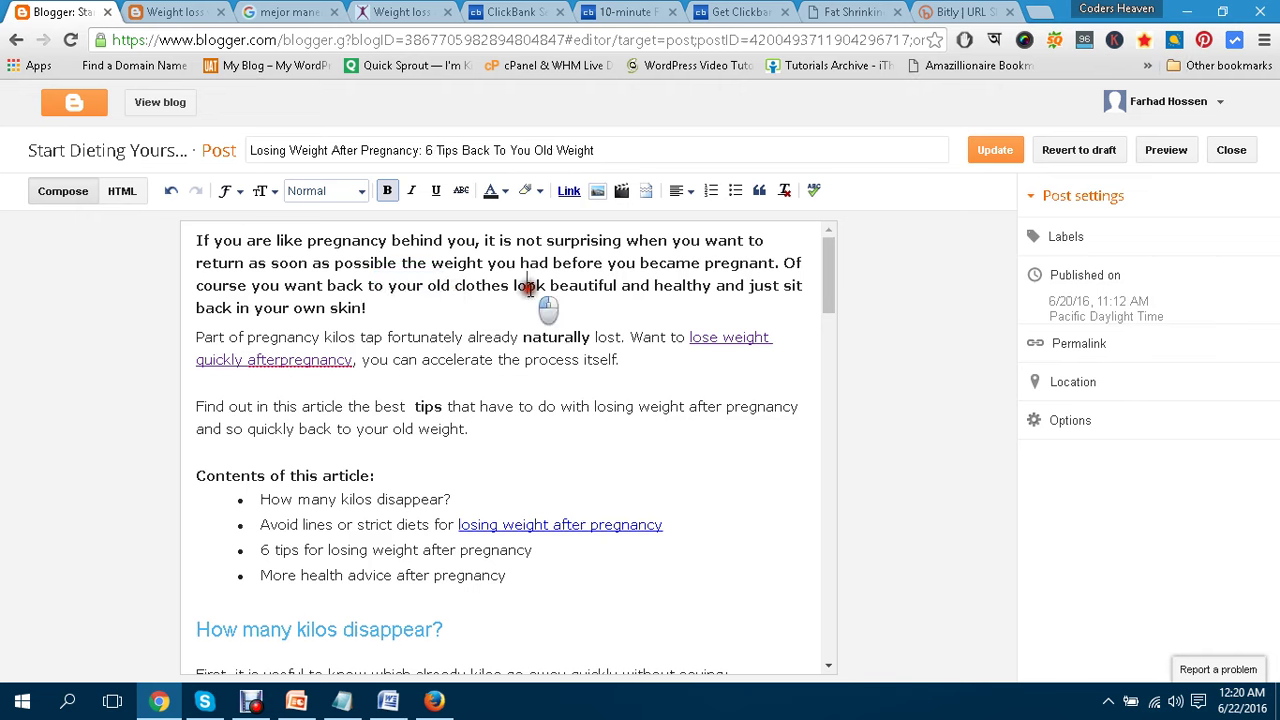
scroll(600, 330, down, 5)
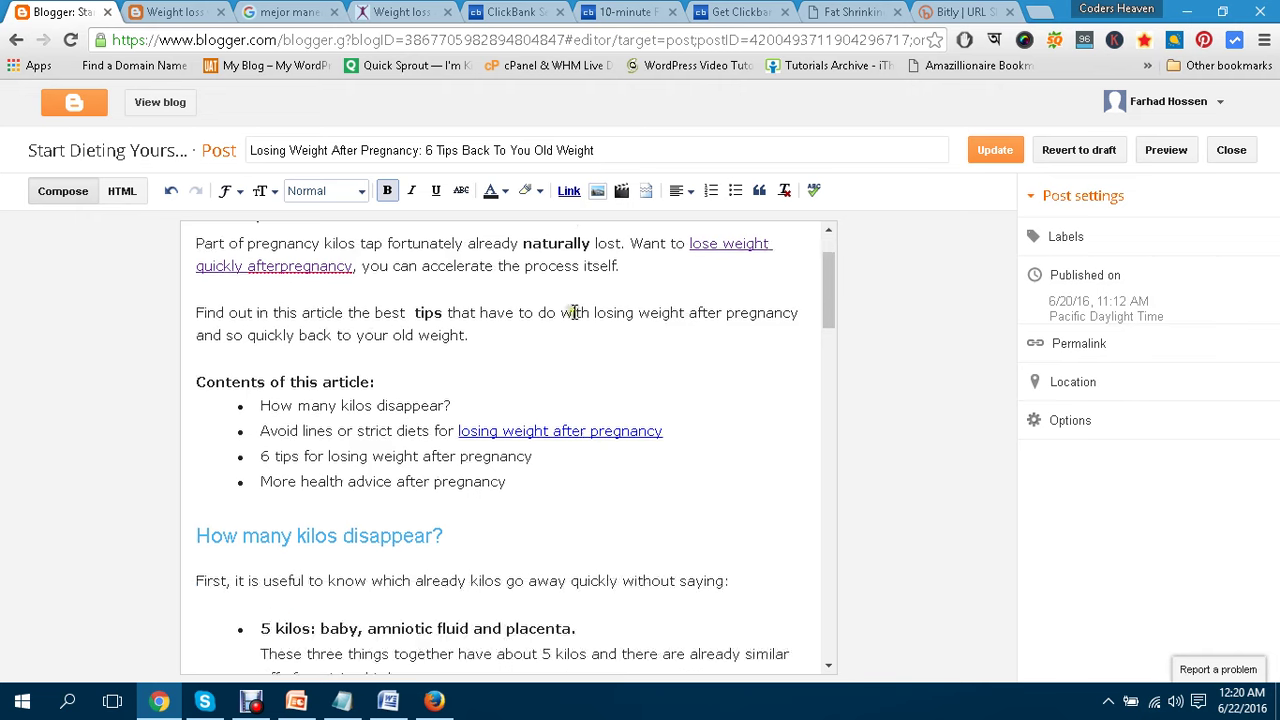
scroll(575, 313, down, 12)
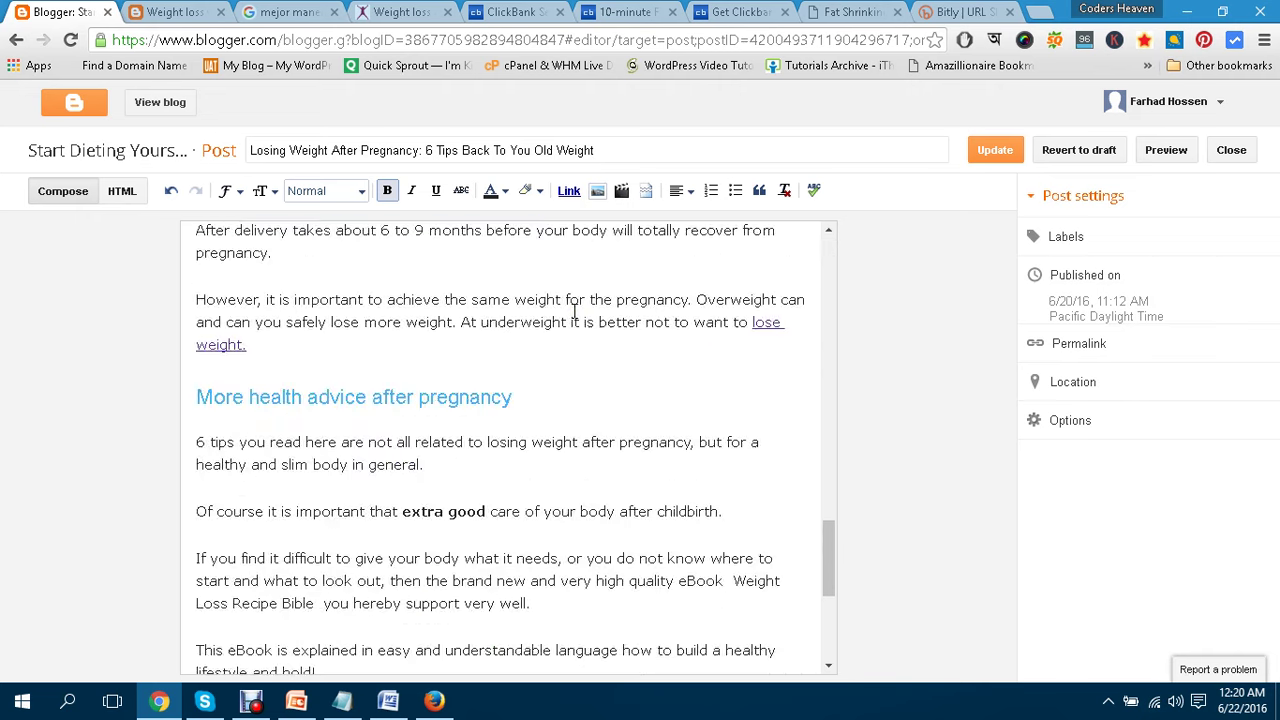
scroll(578, 300, up, 4)
scroll(578, 300, up, 13)
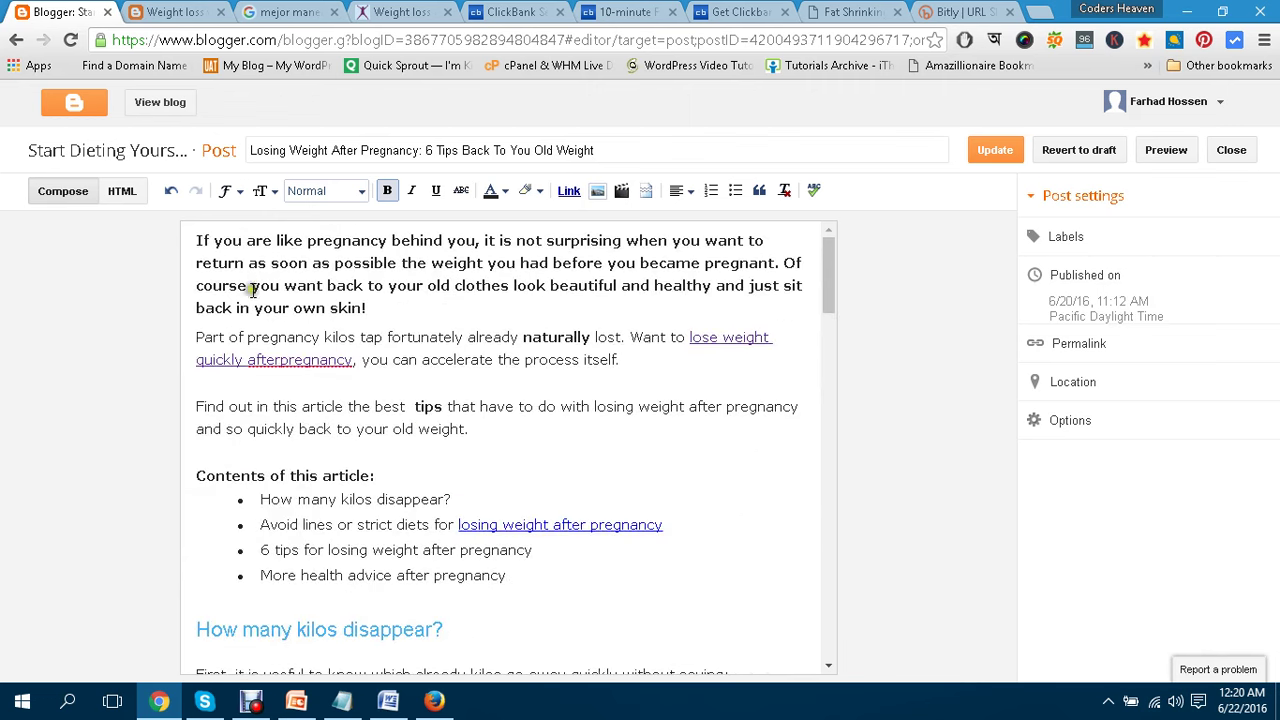
scroll(567, 276, down, 10)
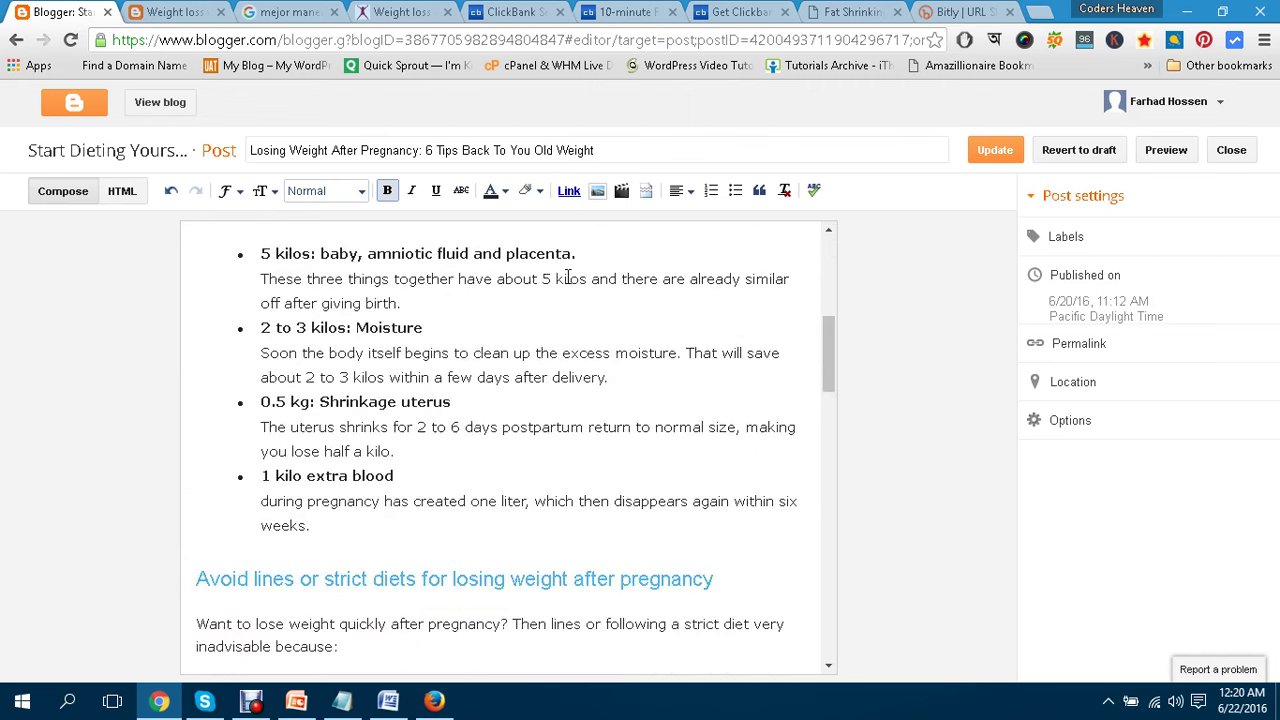
scroll(603, 343, down, 10)
scroll(603, 358, down, 3)
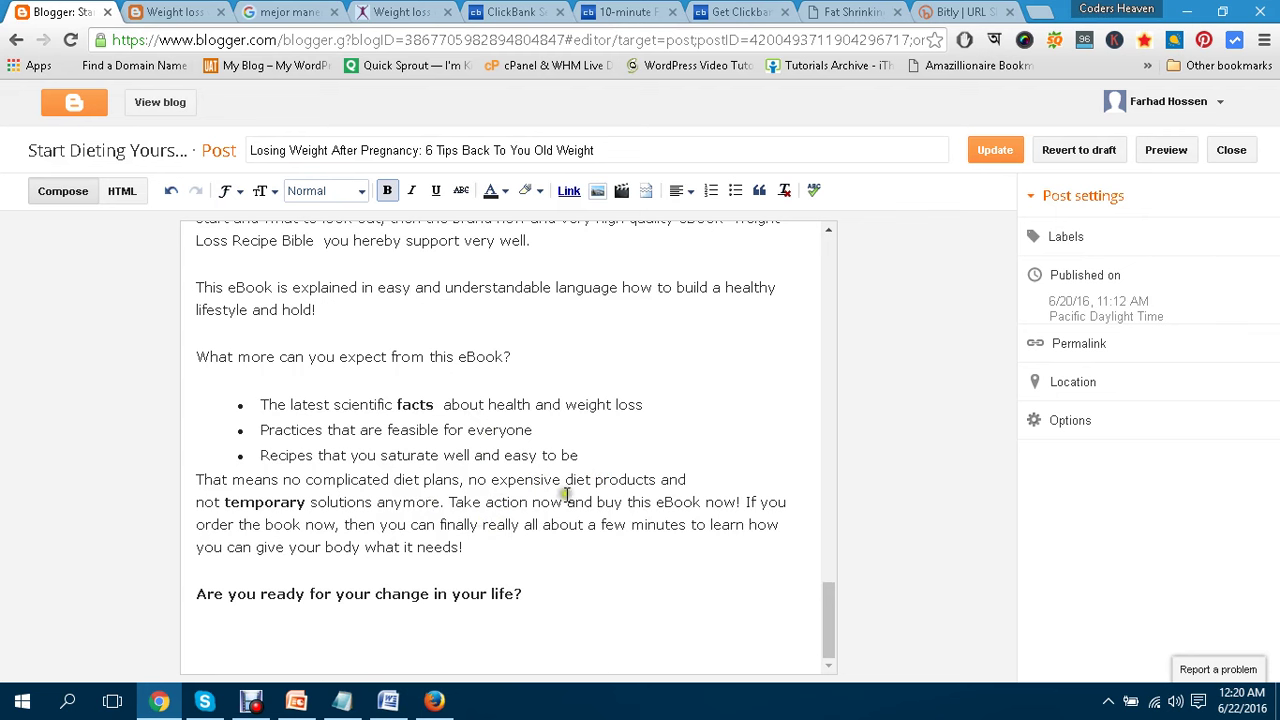
drag(490, 481, 656, 476)
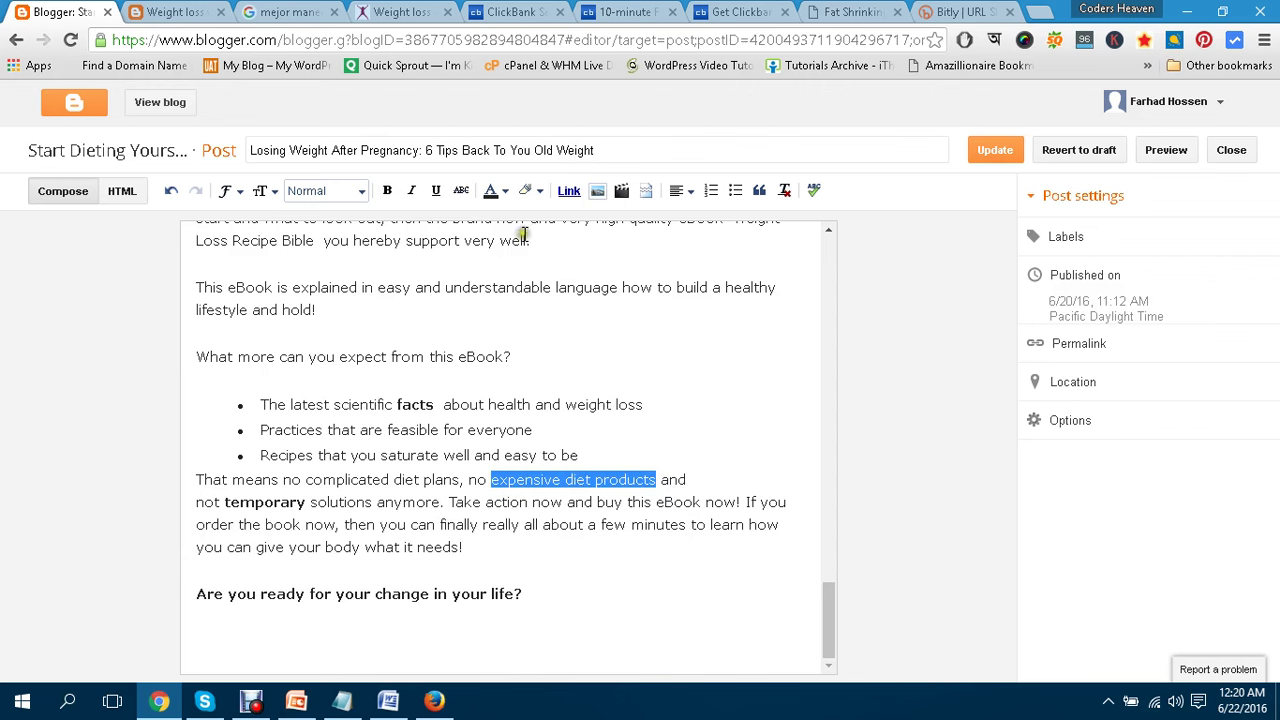
click(568, 192)
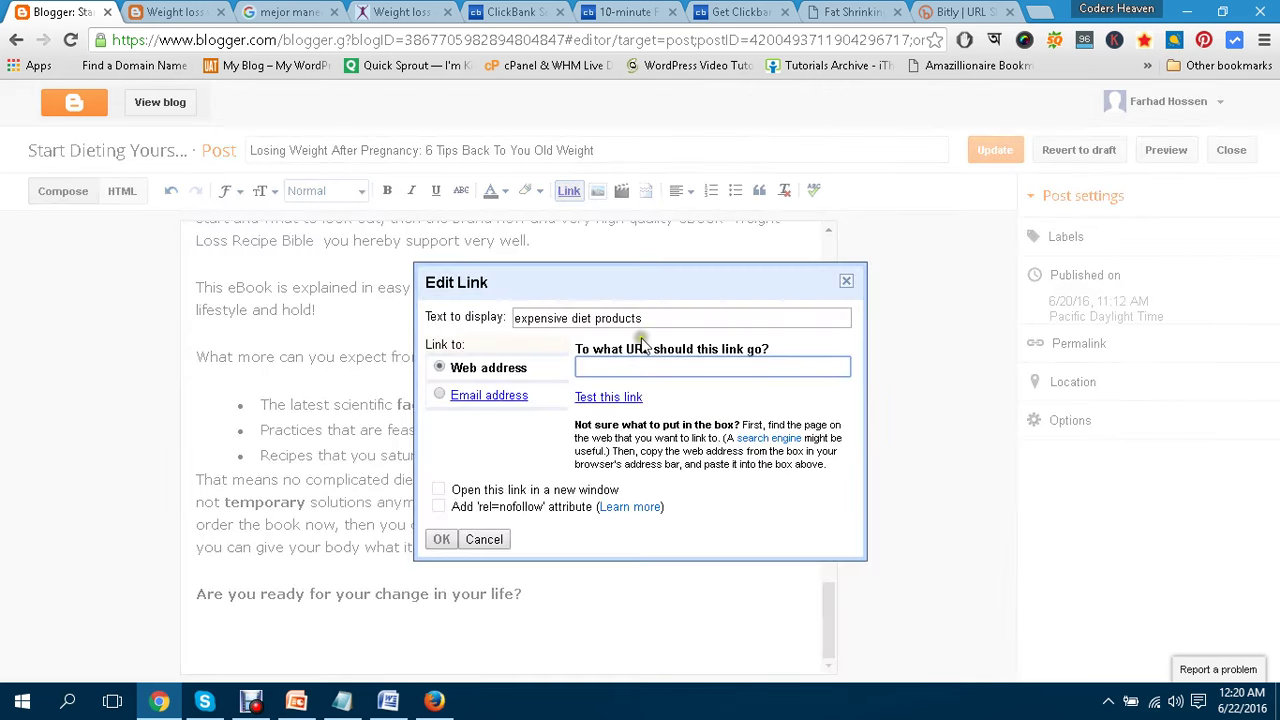
text(http://bit.ly/28NhyLE)
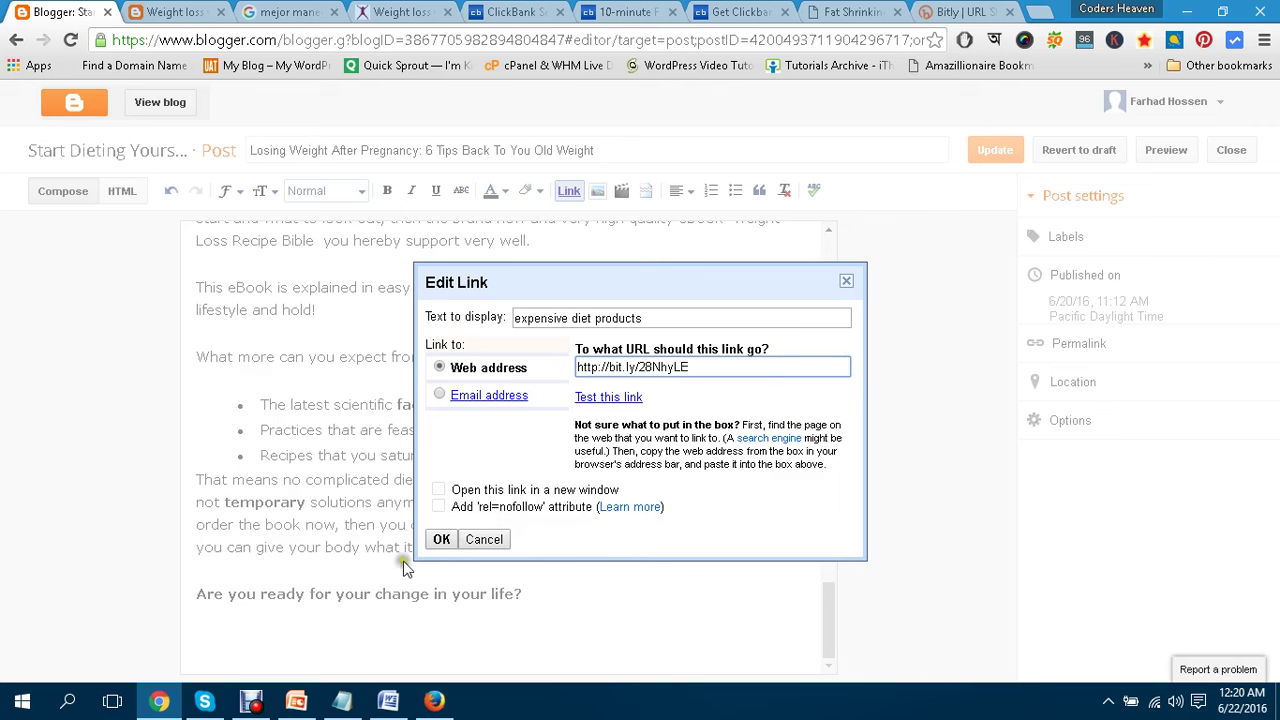
click(441, 539)
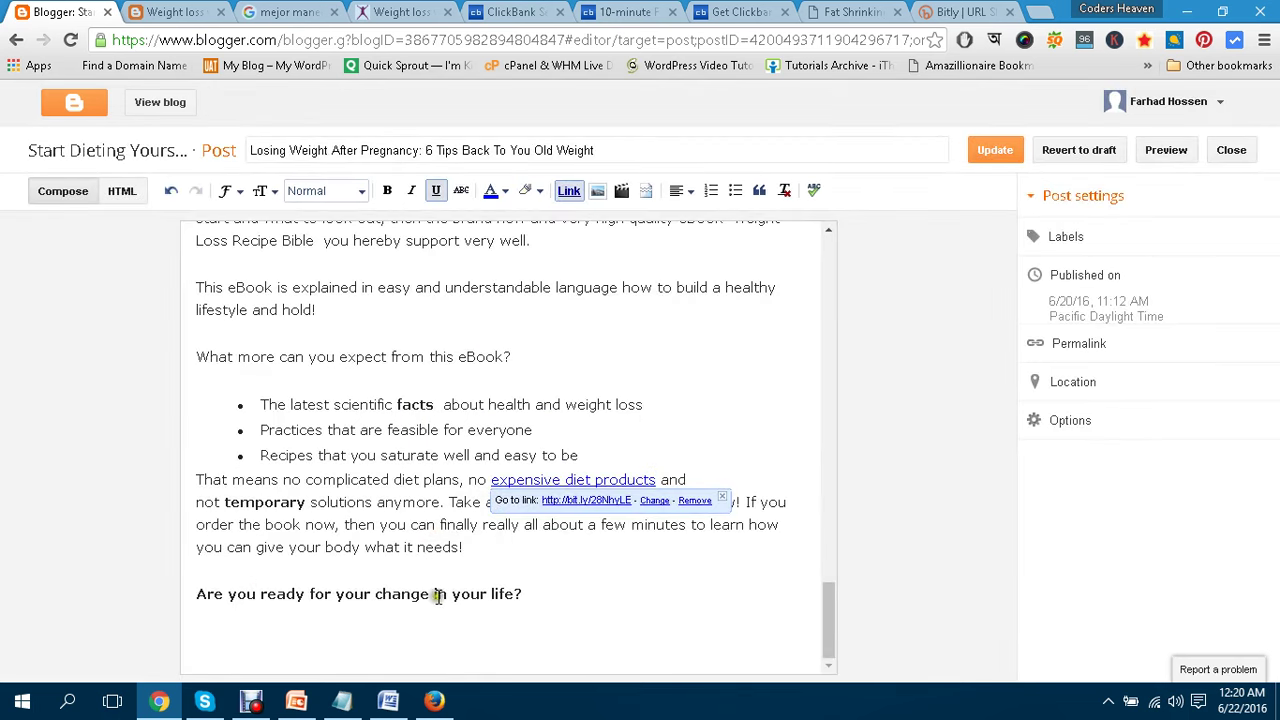
click(530, 592)
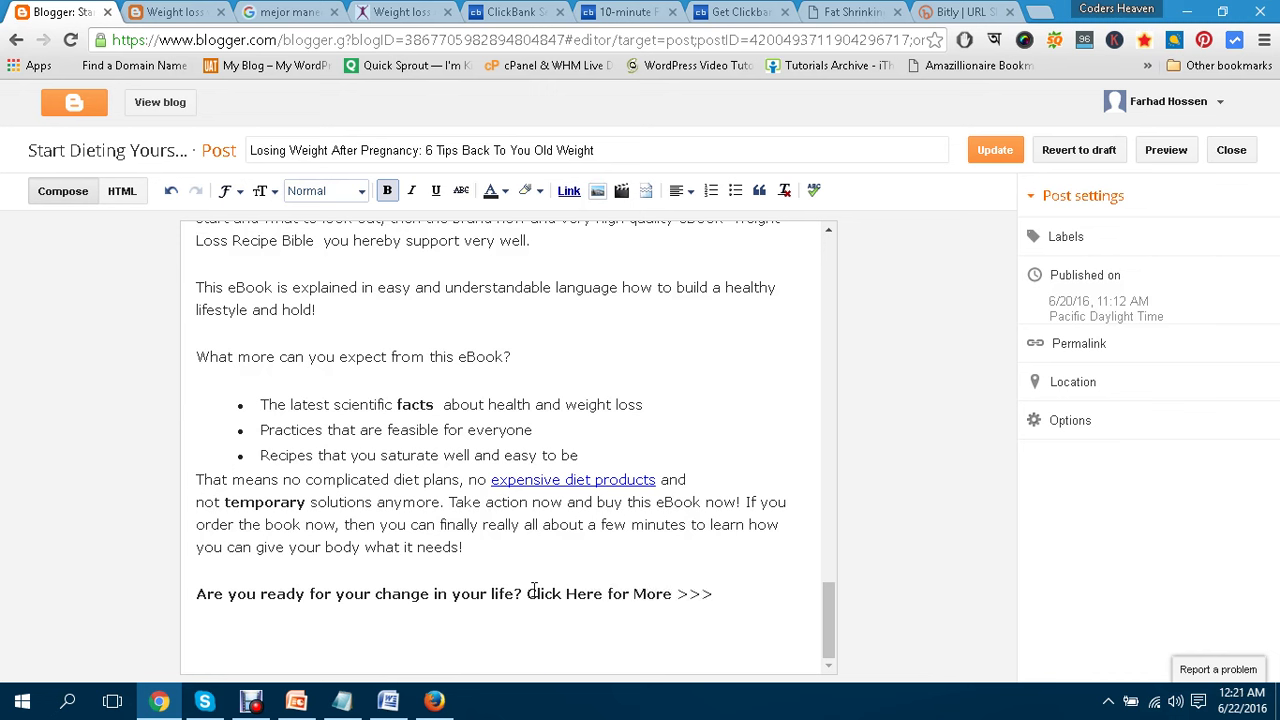
drag(527, 594, 671, 593)
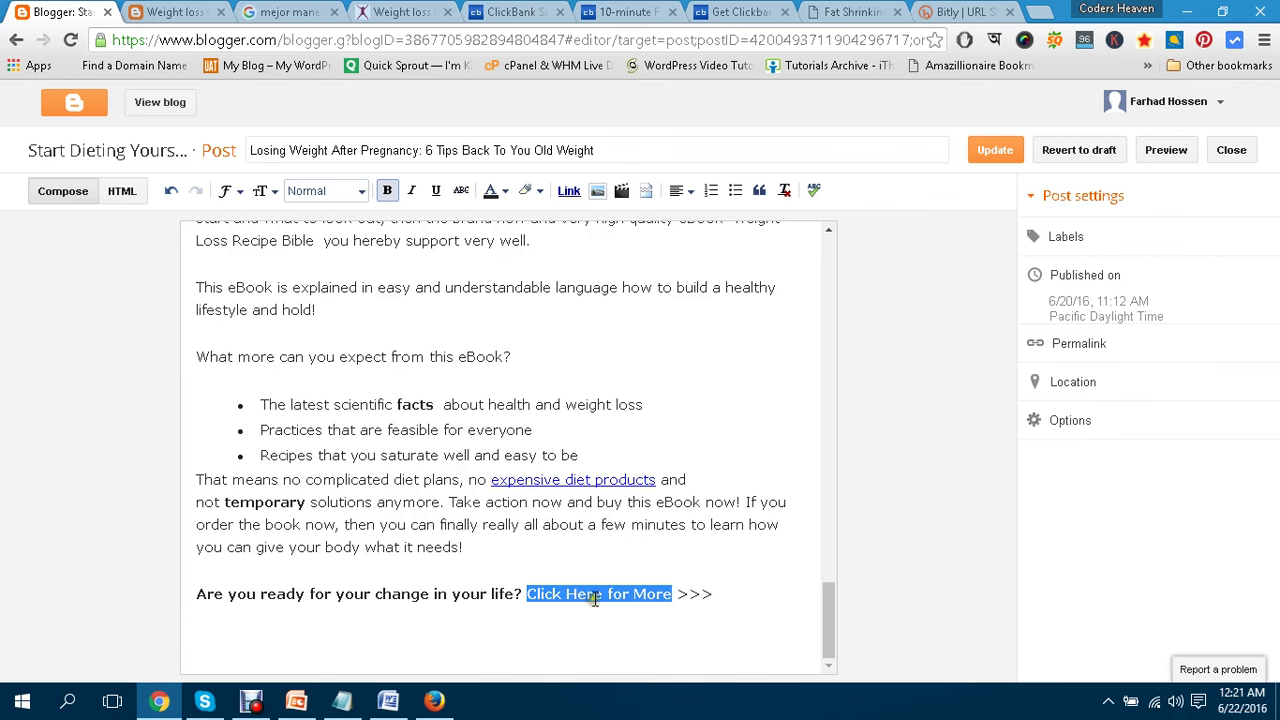
click(568, 190)
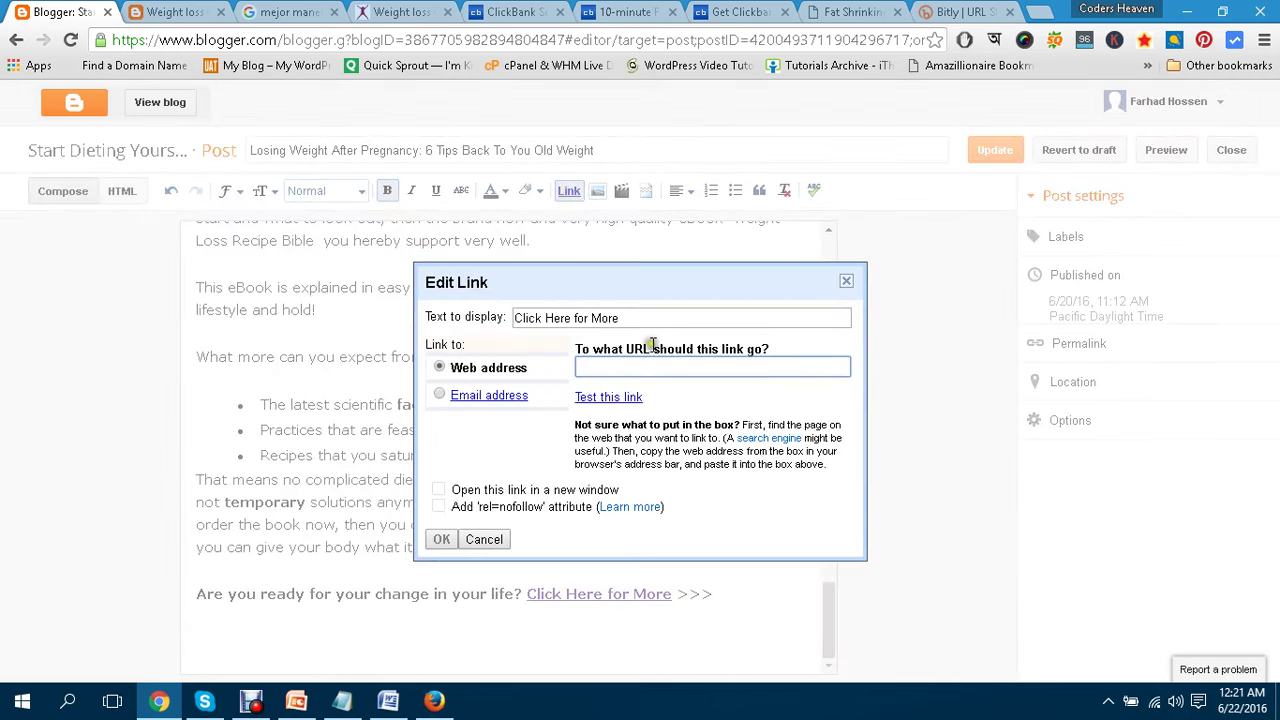
text(http://bit.ly/28NhyLE)
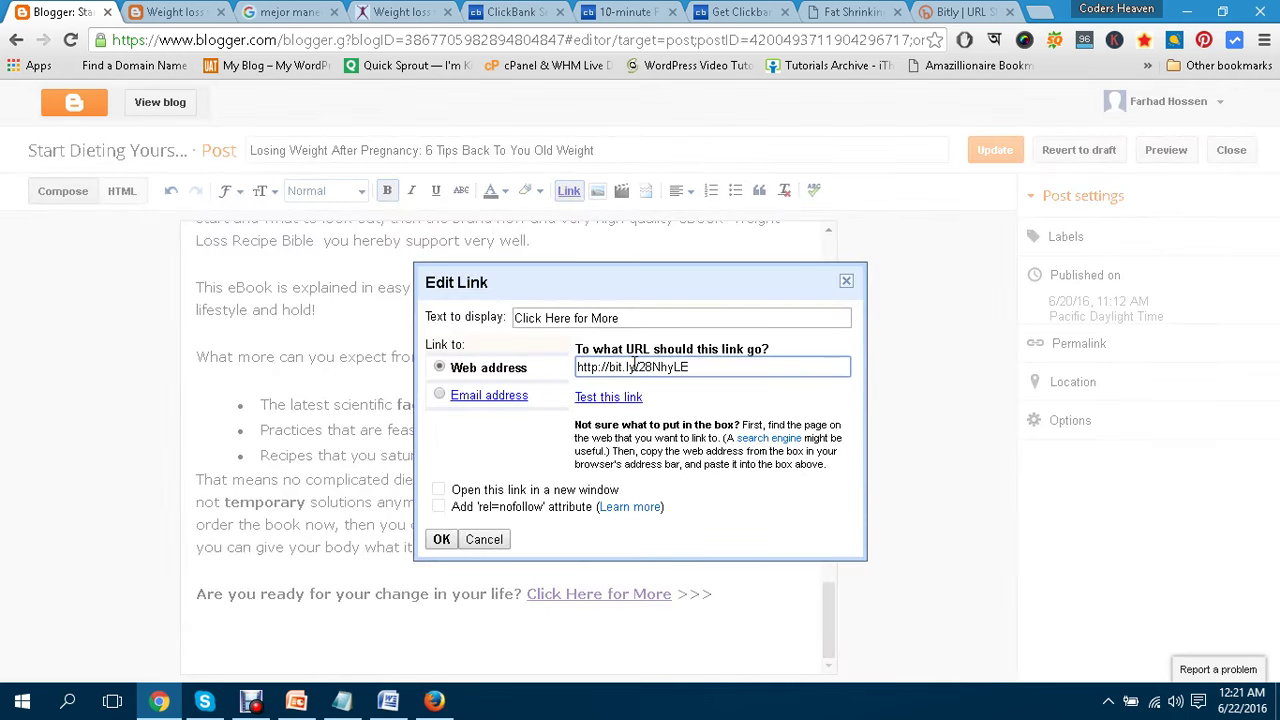
click(441, 539)
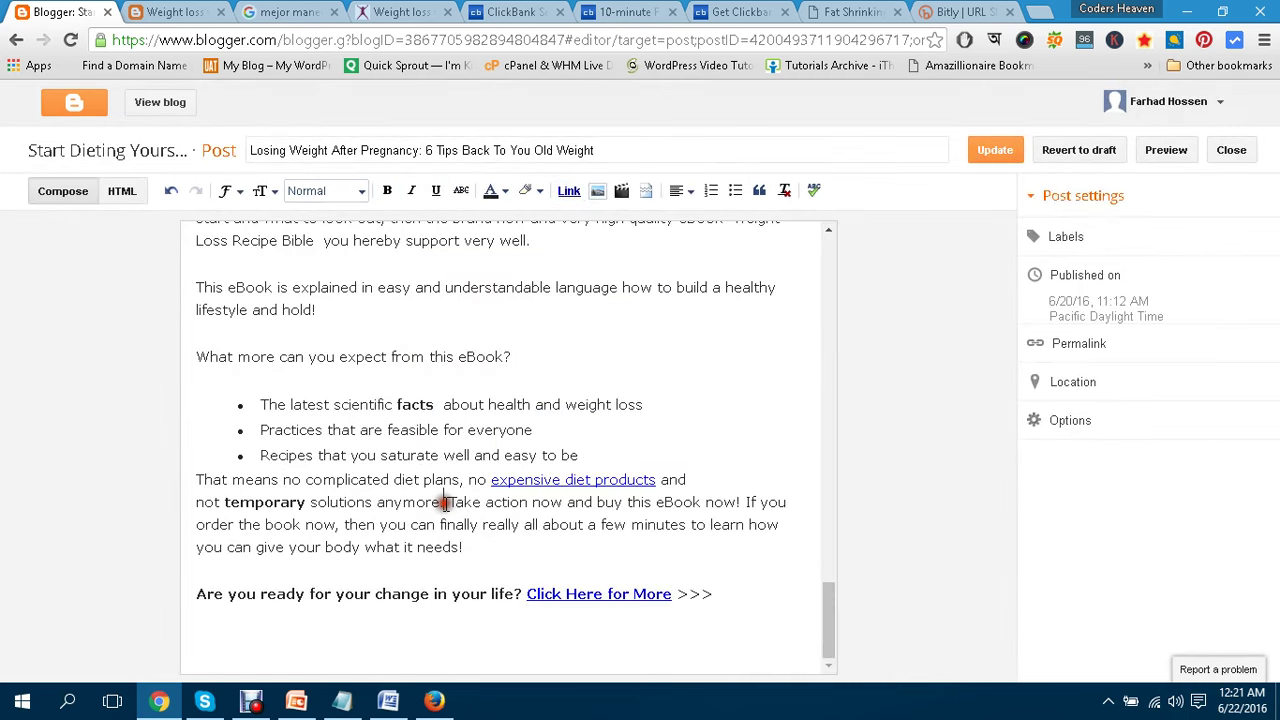
Switch to the Notepad topic list and review its first item by highlighting "internal linking".
scroll(445, 503, up, 20)
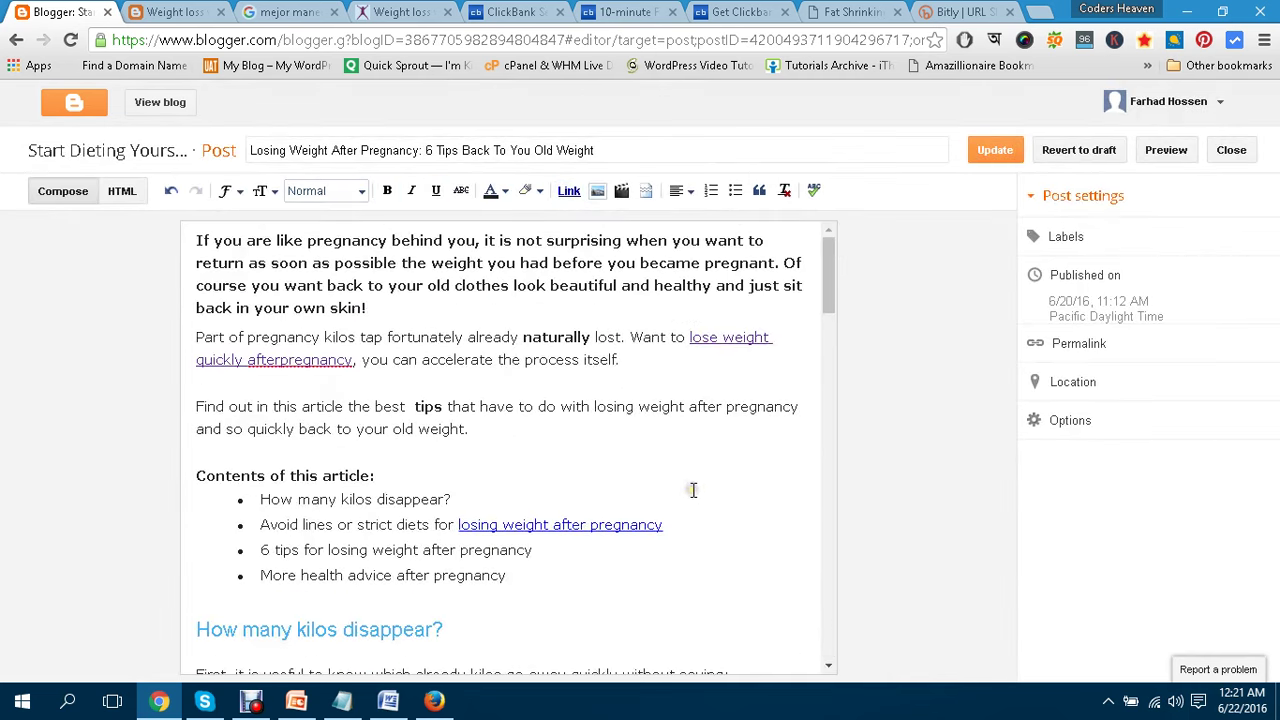
click(342, 700)
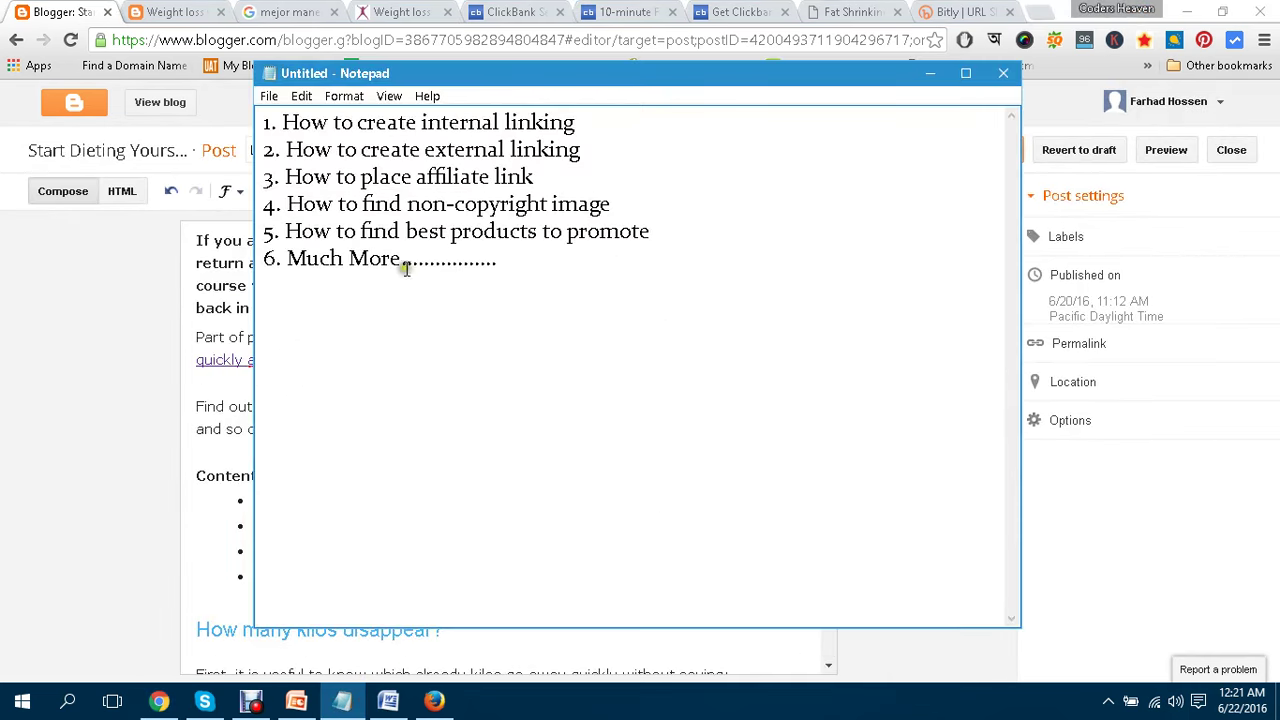
drag(420, 122, 586, 120)
click(628, 123)
drag(433, 122, 592, 122)
click(620, 125)
drag(405, 124, 538, 125)
click(587, 124)
drag(440, 124, 563, 126)
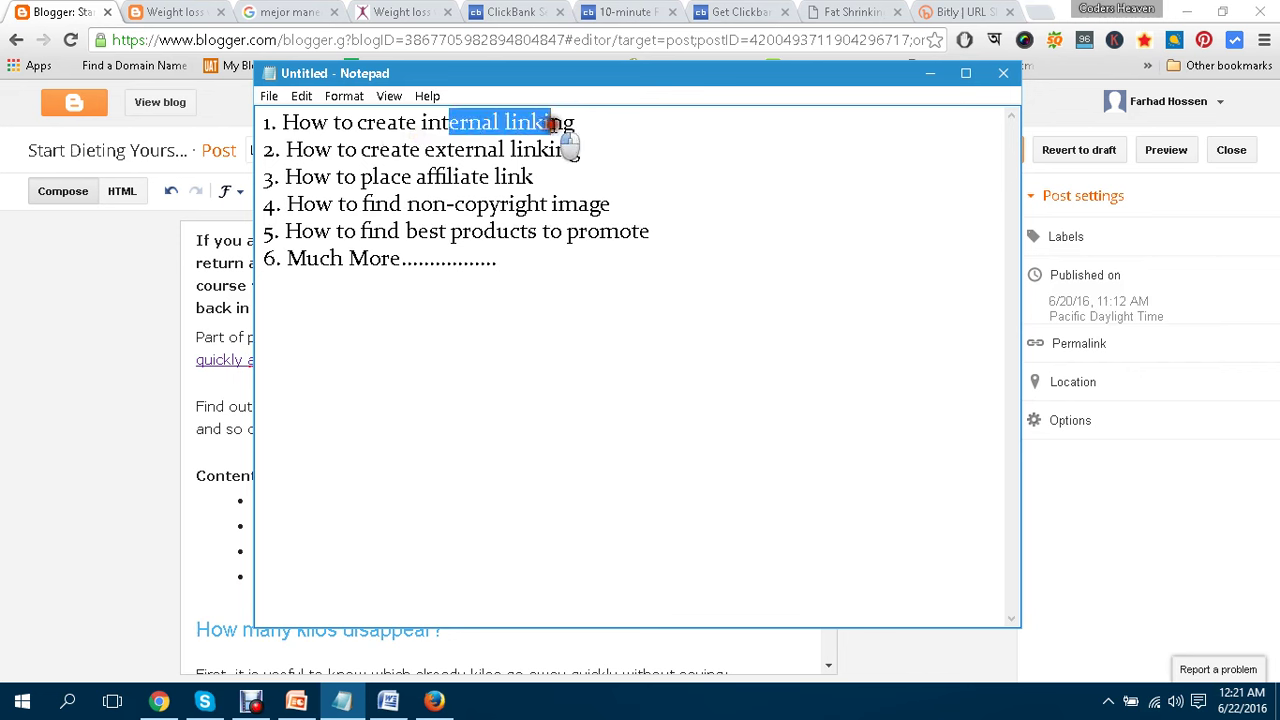
Review the first Notepad topic by highlighting "internal linking" in "How to create internal linking".
click(566, 124)
drag(443, 122, 589, 123)
click(594, 125)
drag(417, 125, 565, 123)
click(578, 122)
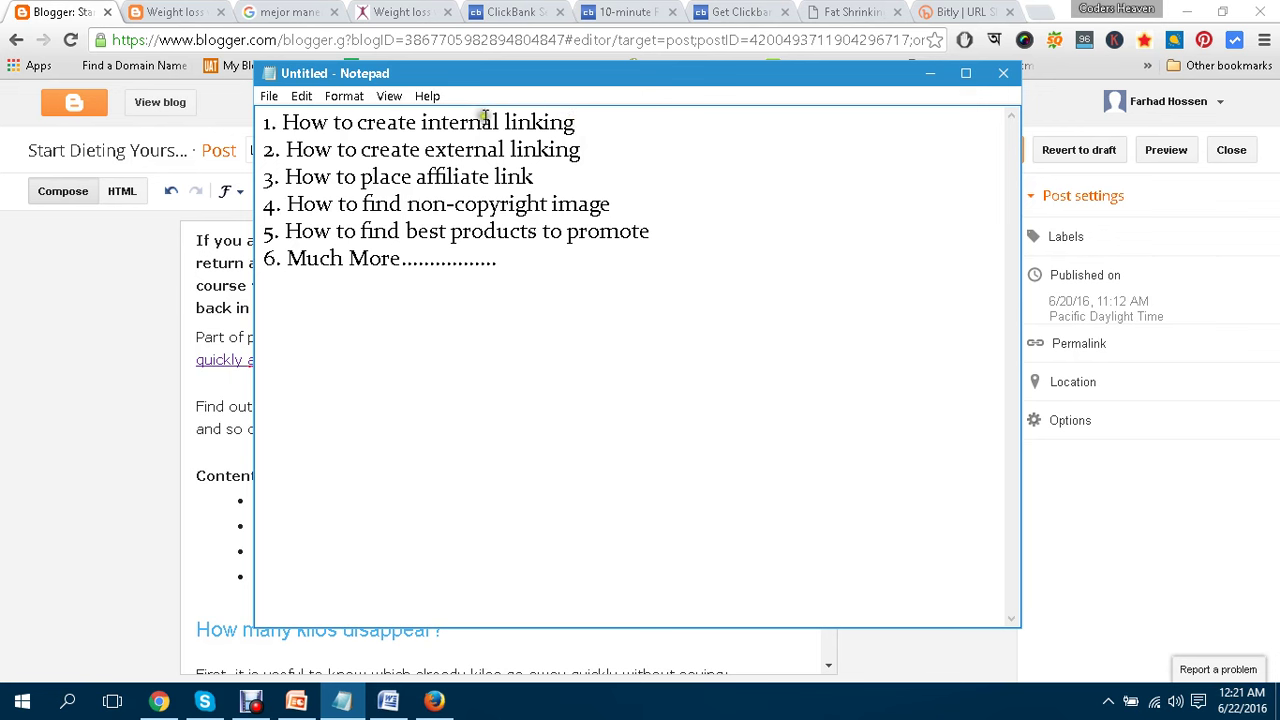
drag(442, 124, 570, 122)
Review the second Notepad topic by highlighting "external linking" in "How to create external linking".
drag(337, 150, 500, 151)
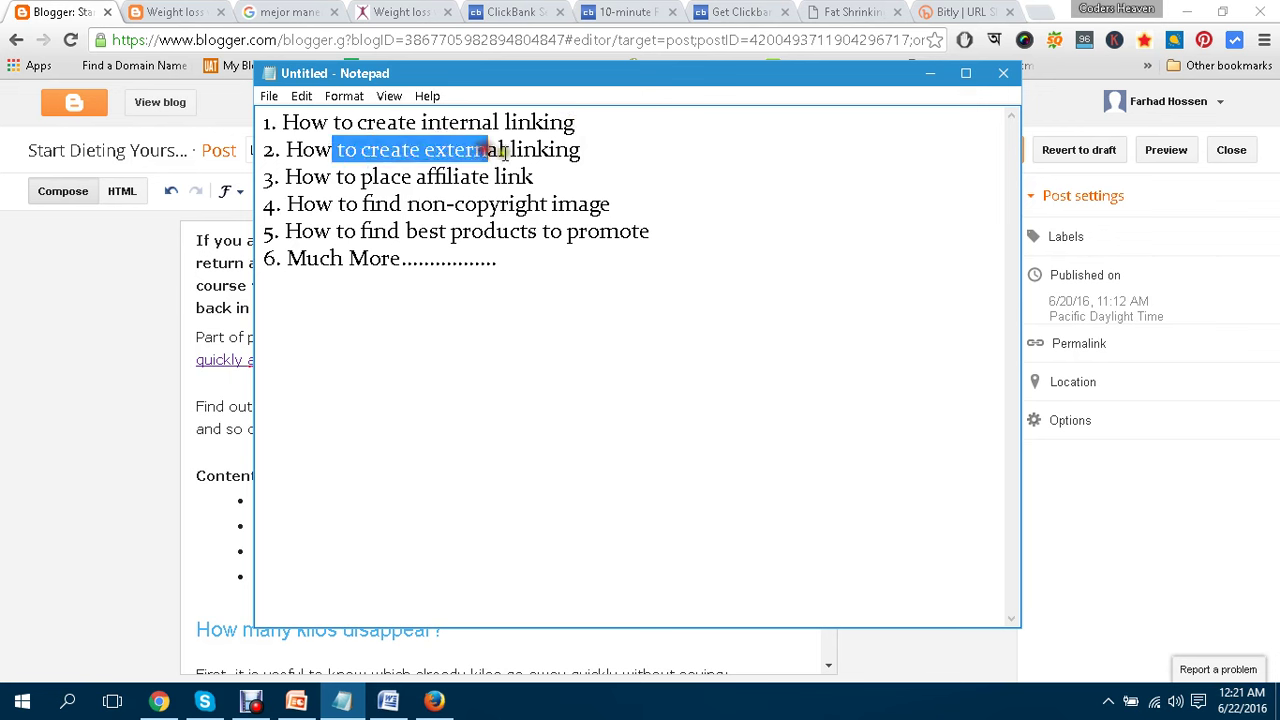
click(555, 151)
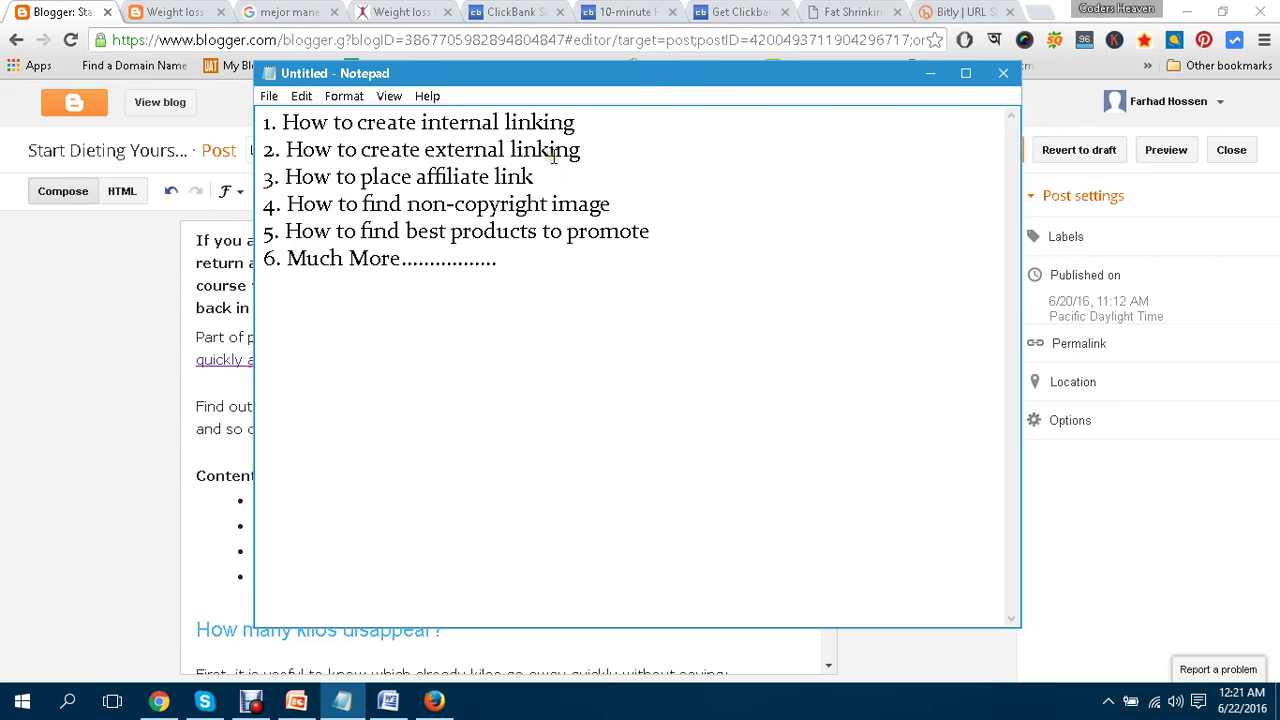
drag(403, 150, 546, 147)
click(584, 145)
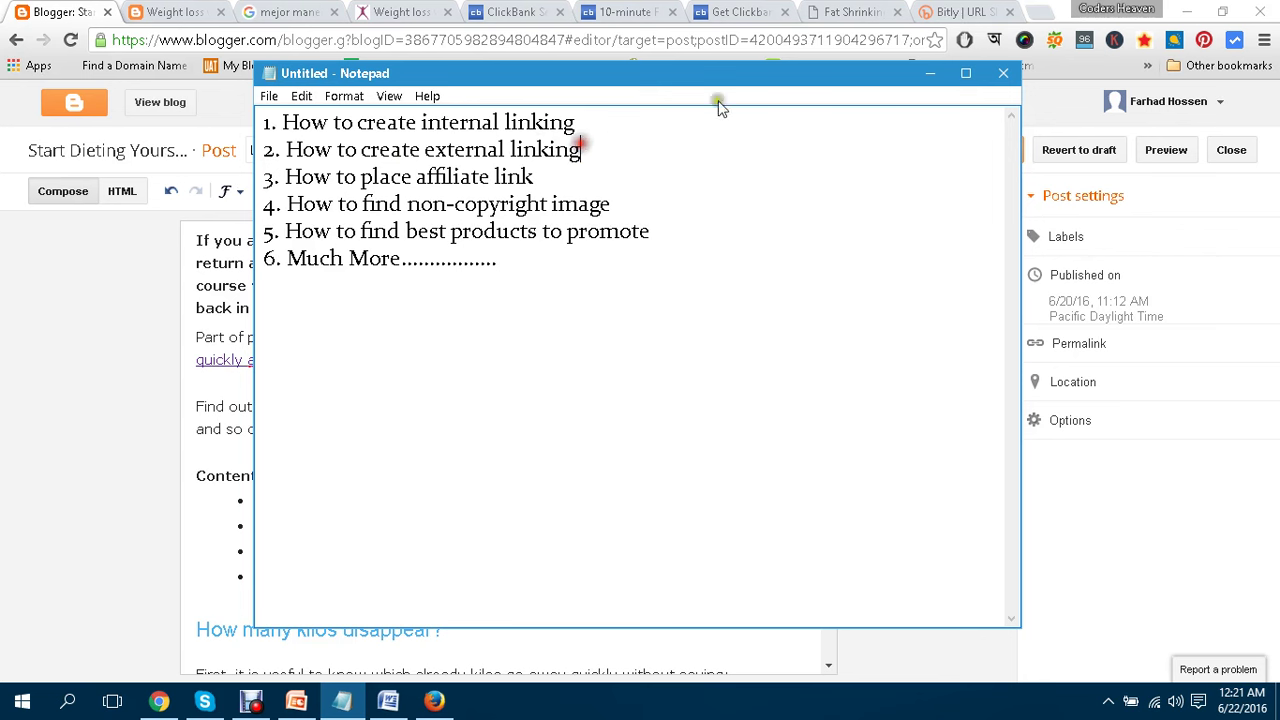
drag(426, 152, 550, 152)
click(576, 150)
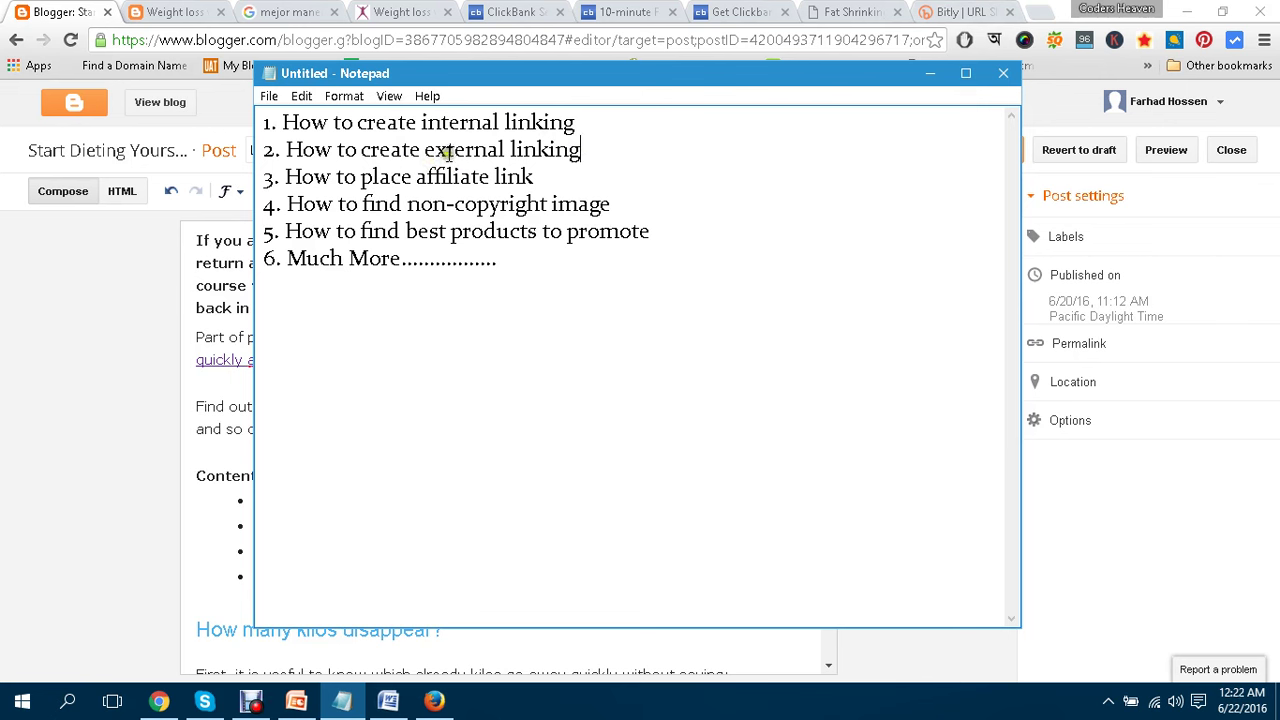
drag(466, 152, 600, 152)
click(604, 157)
drag(426, 152, 506, 152)
click(548, 150)
Review the third and fourth Notepad topics, on placing affiliate links and finding non-copyright images, by highlighting their text.
drag(296, 177, 460, 177)
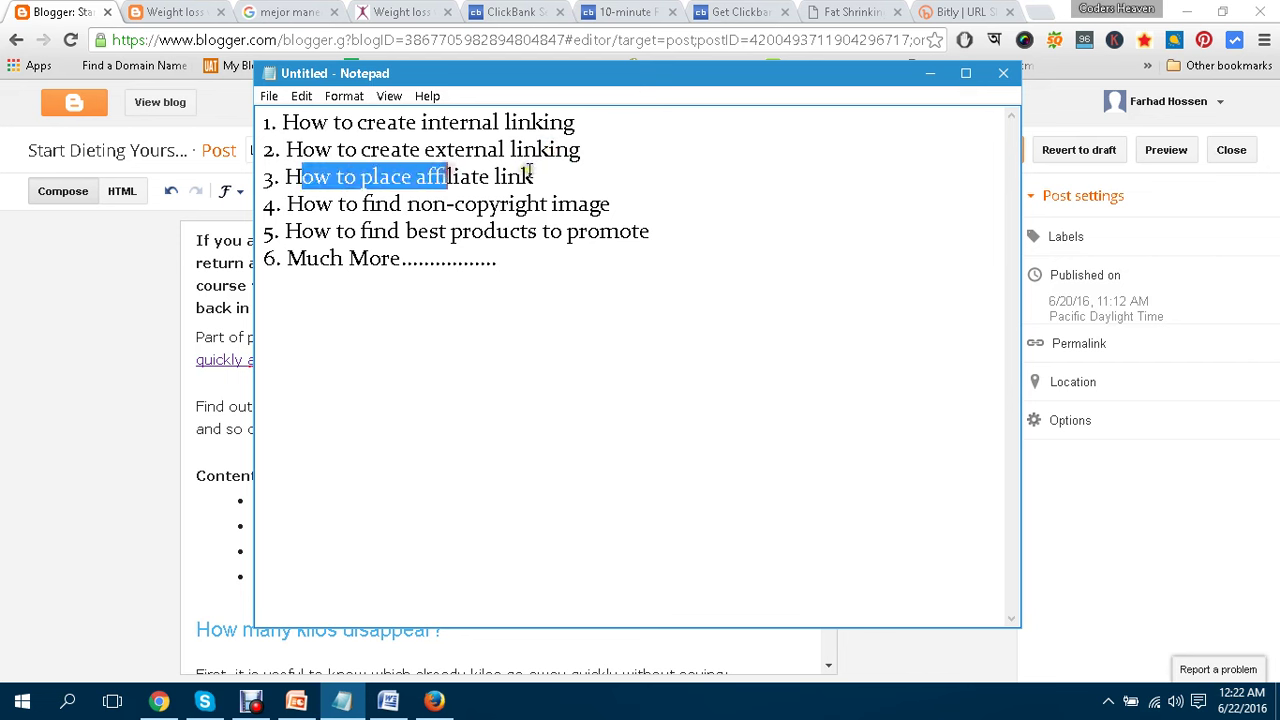
click(526, 175)
drag(336, 177, 442, 177)
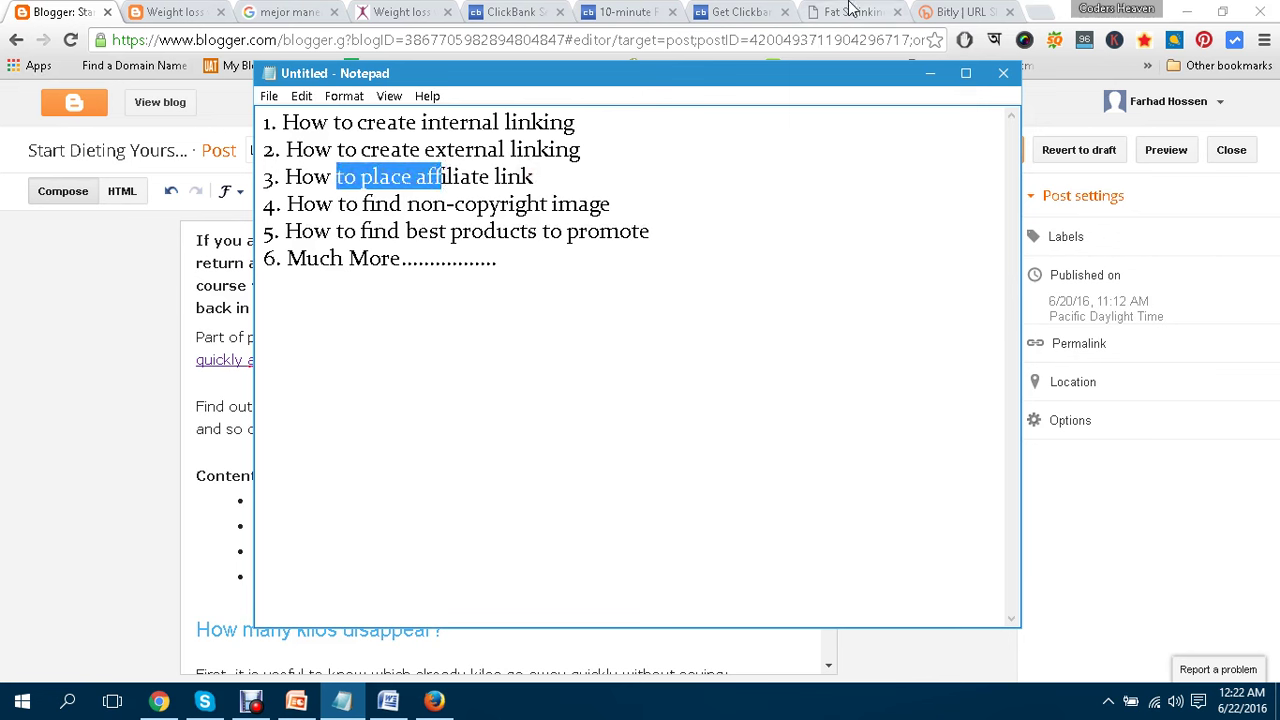
click(490, 176)
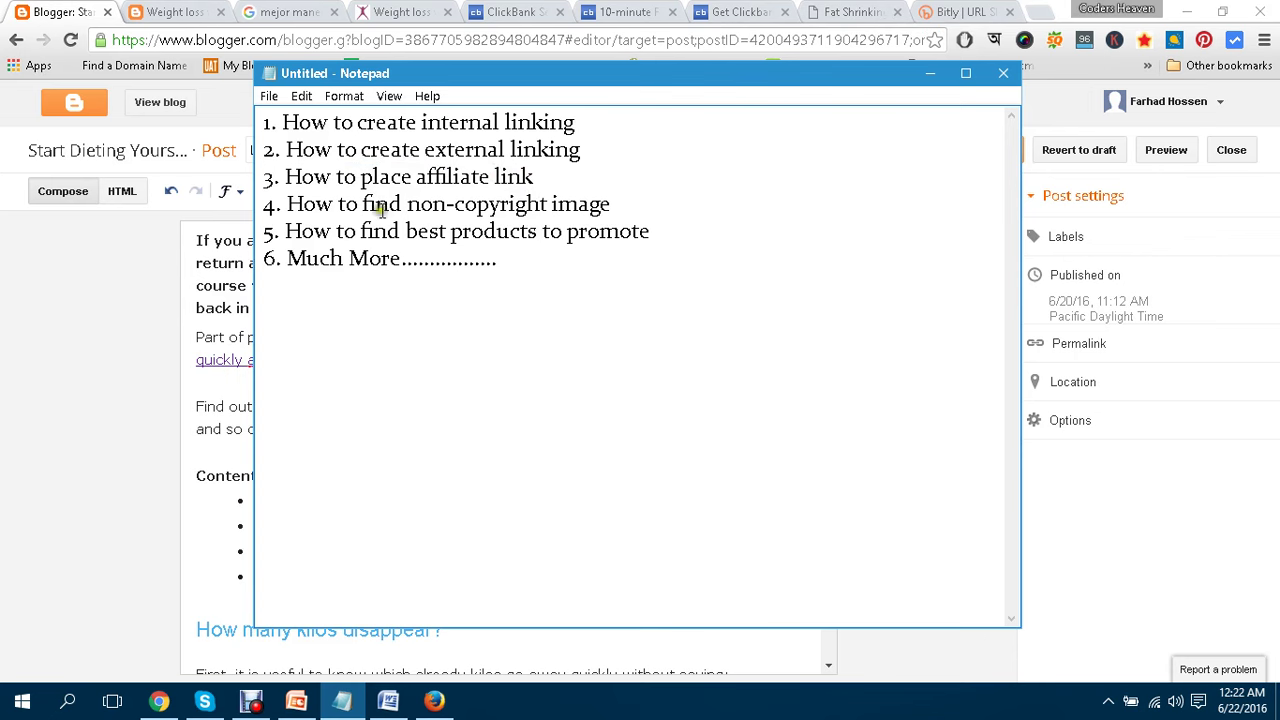
drag(310, 205, 451, 206)
click(549, 203)
Switch to the Blogger post in Chrome and skim its whole text for places that need an image.
click(85, 10)
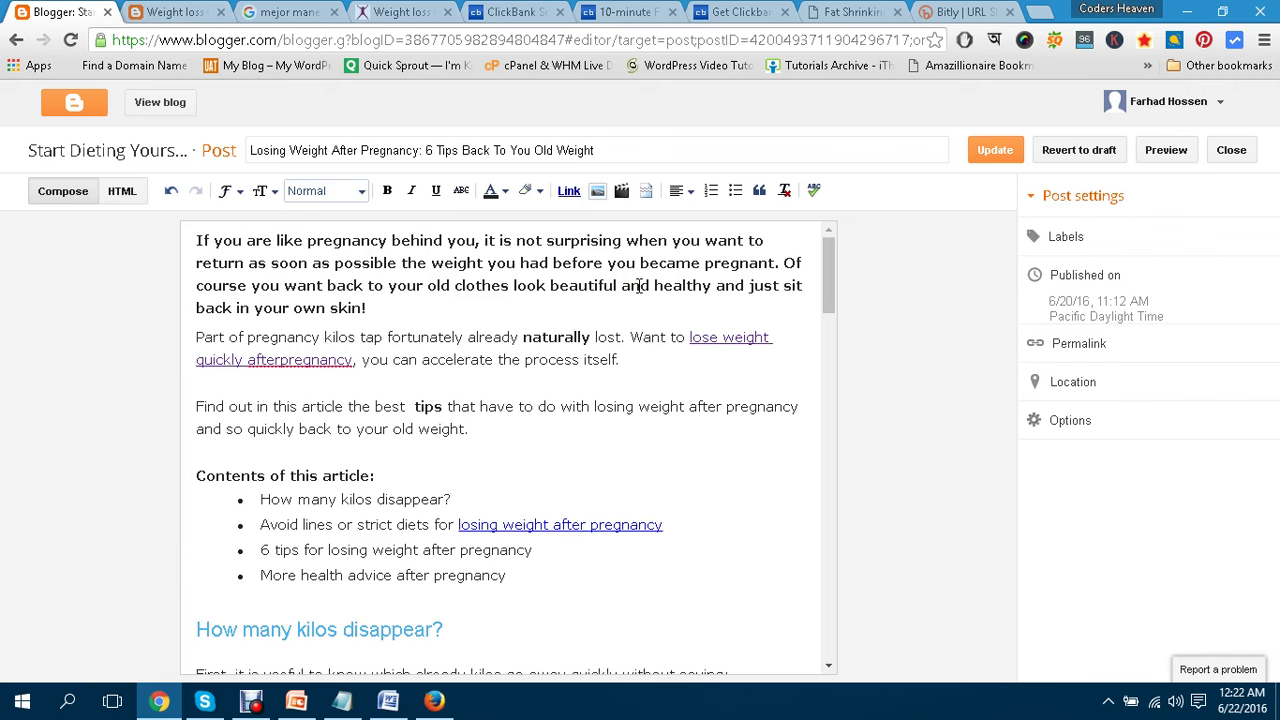
scroll(638, 287, down, 15)
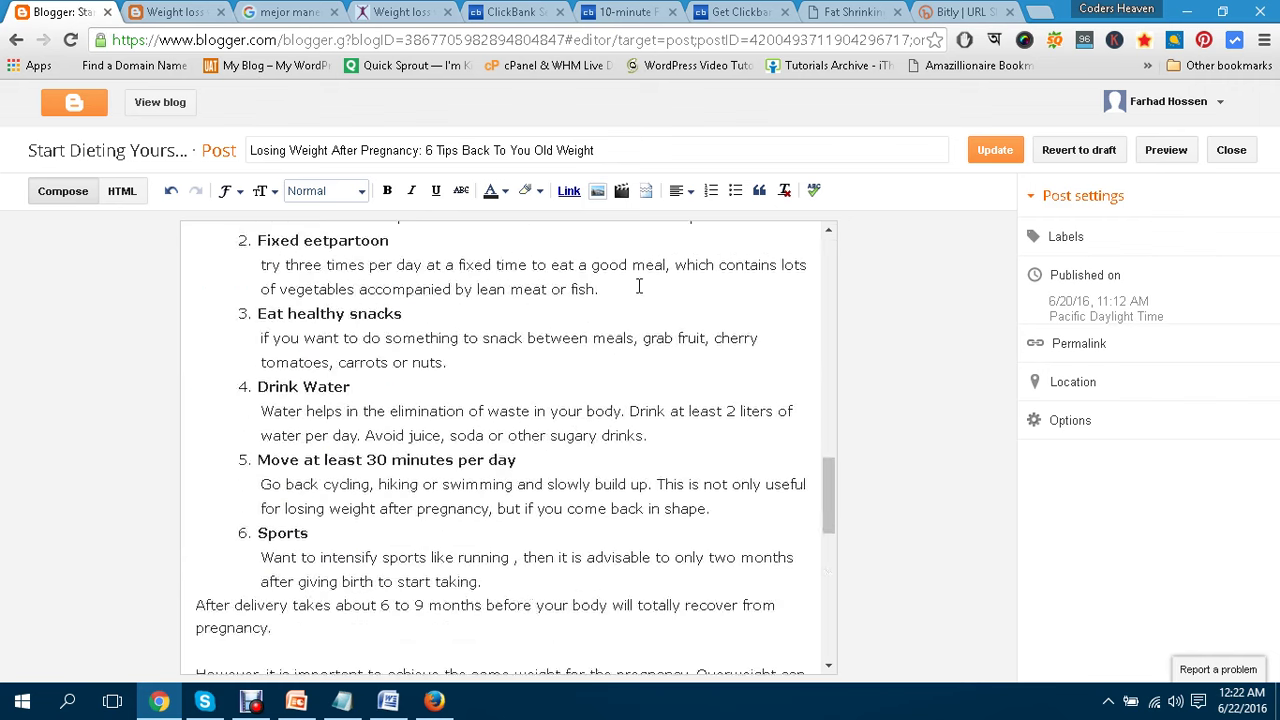
scroll(638, 287, down, 7)
scroll(638, 287, up, 20)
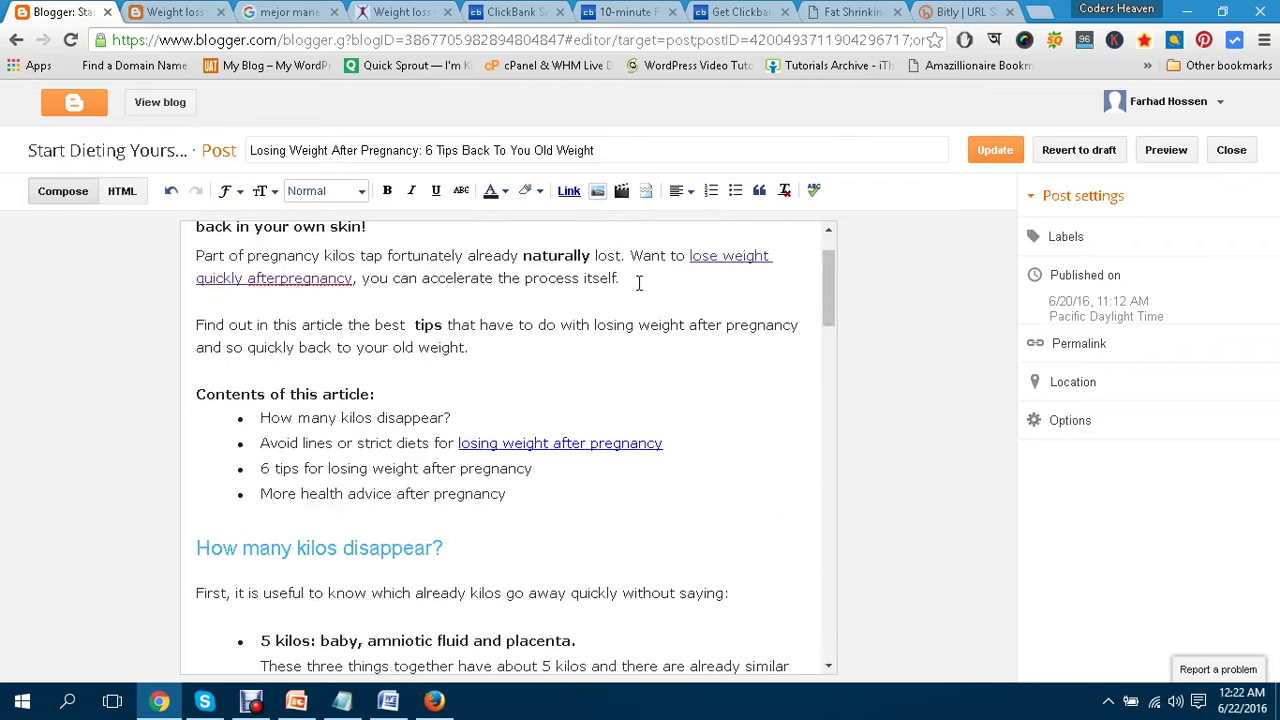
scroll(638, 283, up, 2)
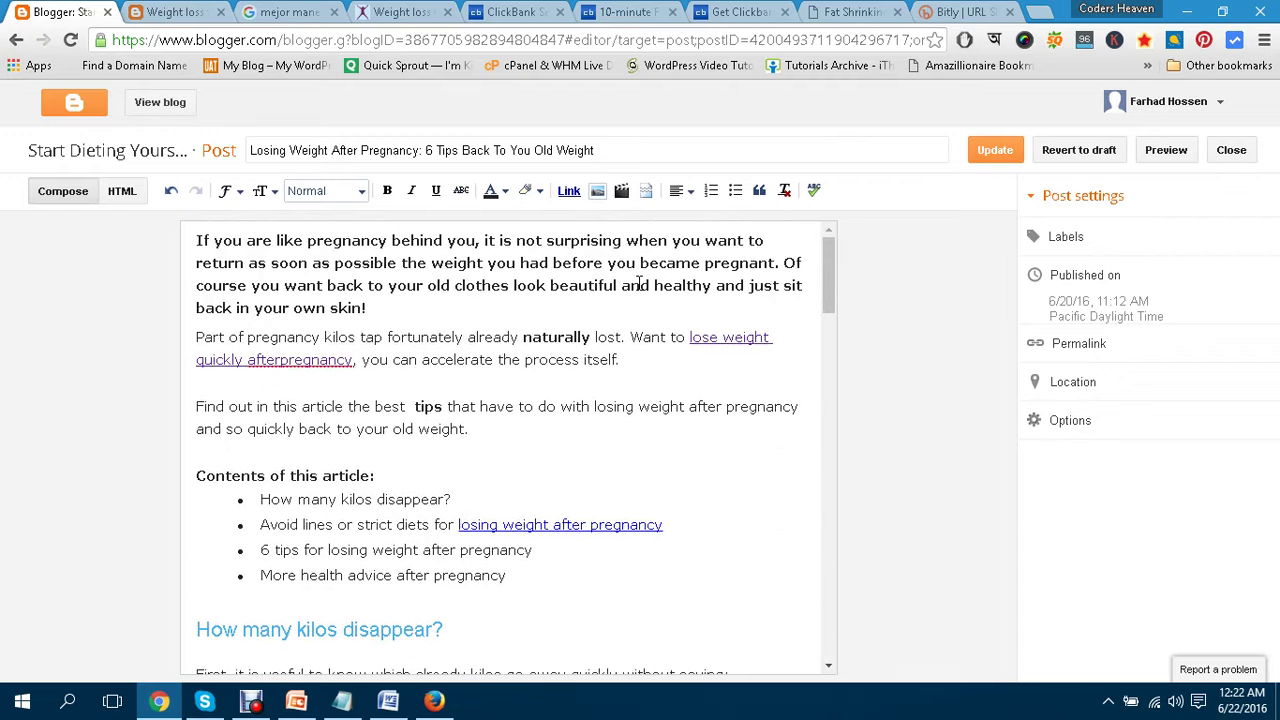
Load images.google.com in place of the Bitly page and search for "weight loss".
click(950, 10)
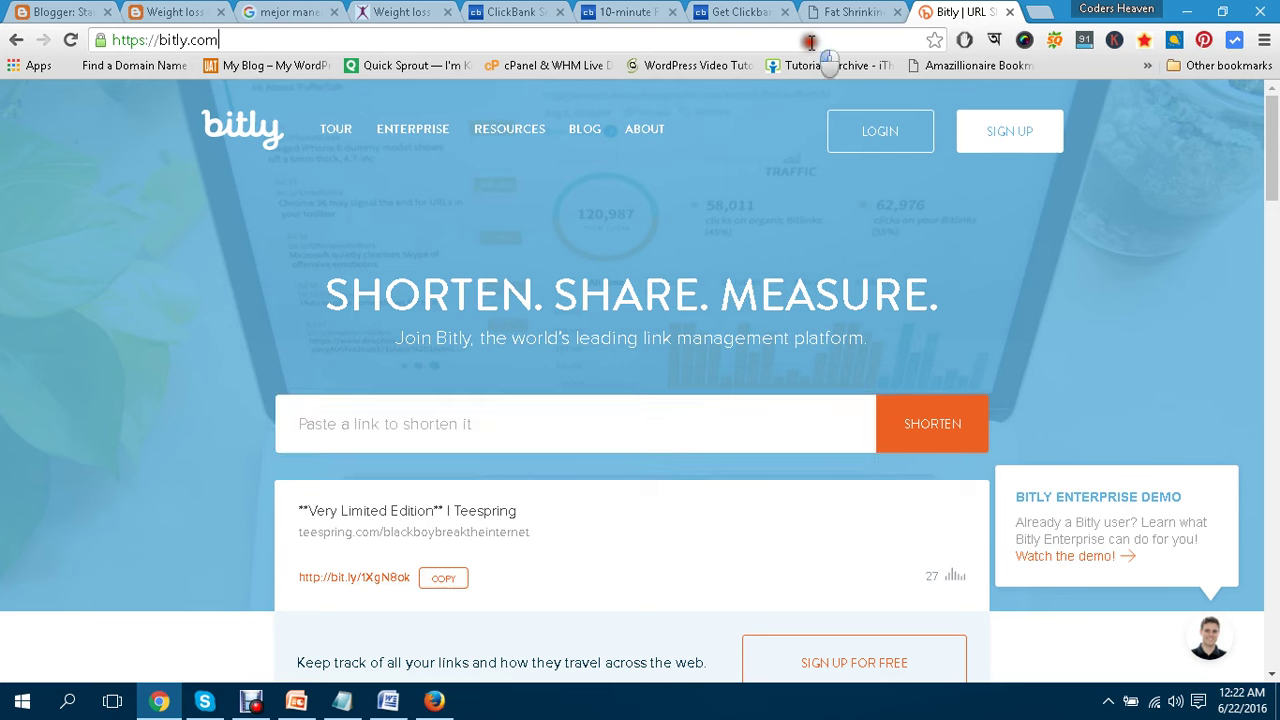
click(812, 42)
text(im)
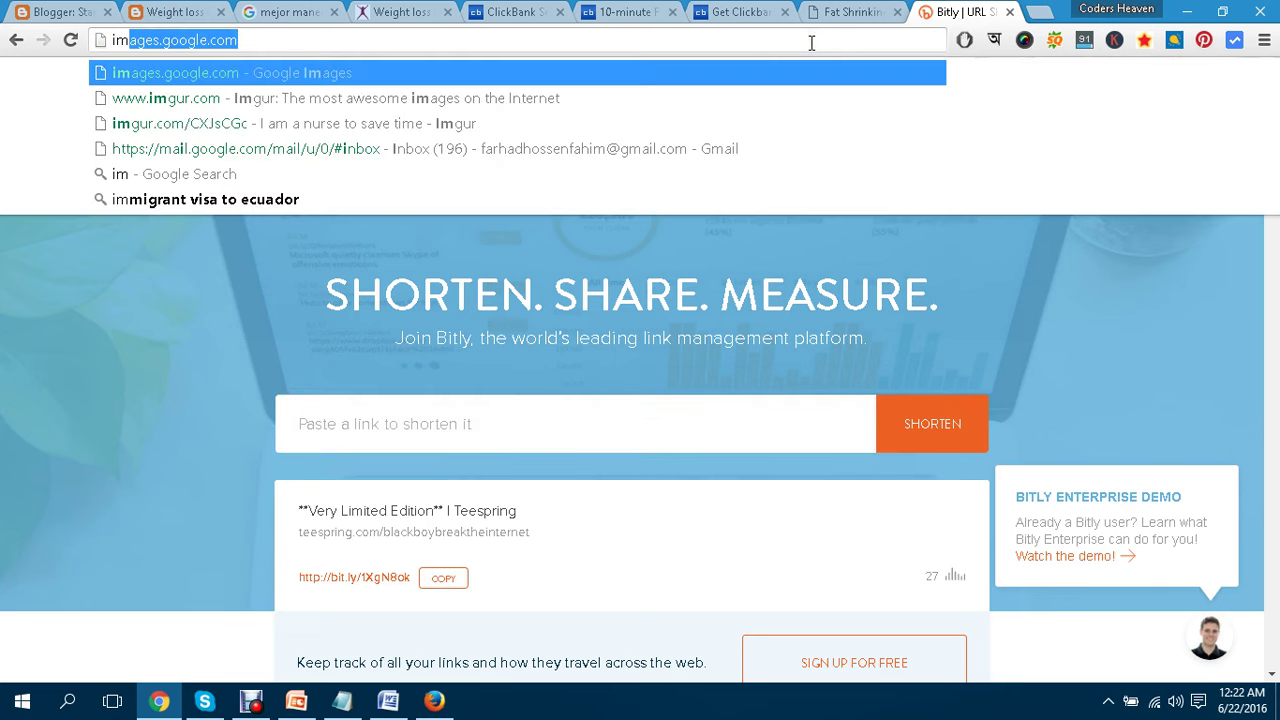
key(Return)
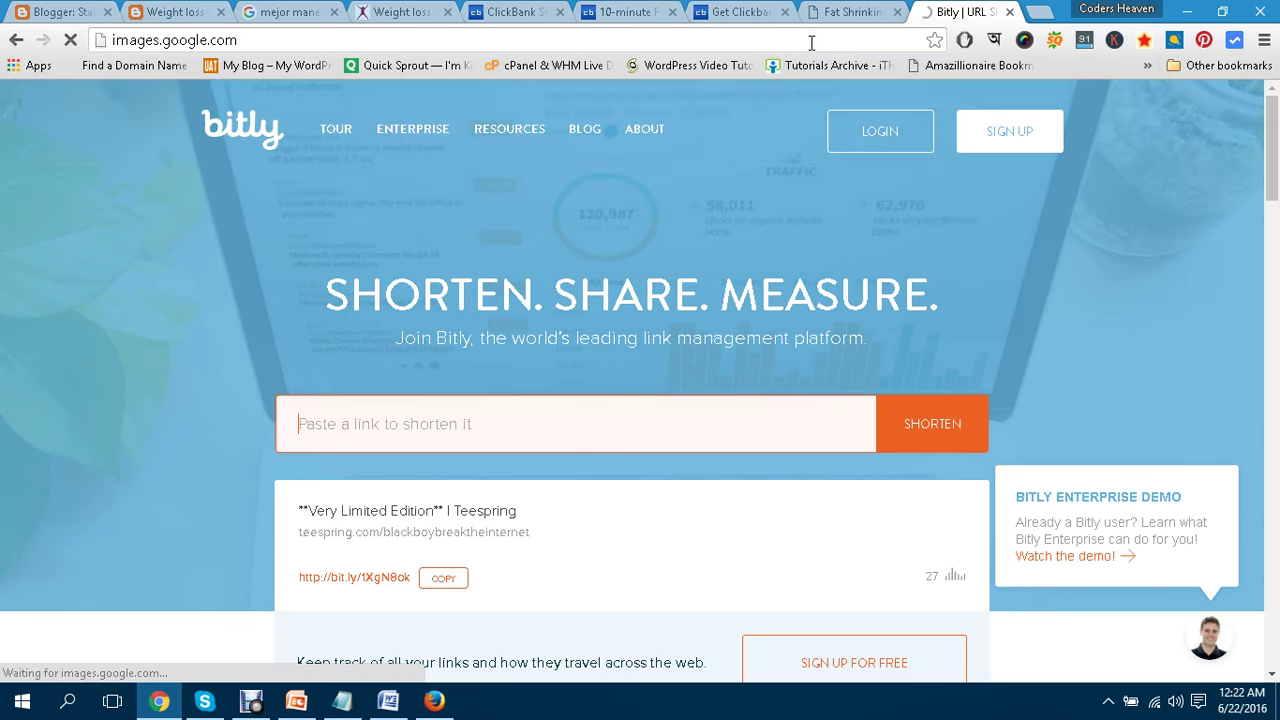
click(880, 10)
click(932, 10)
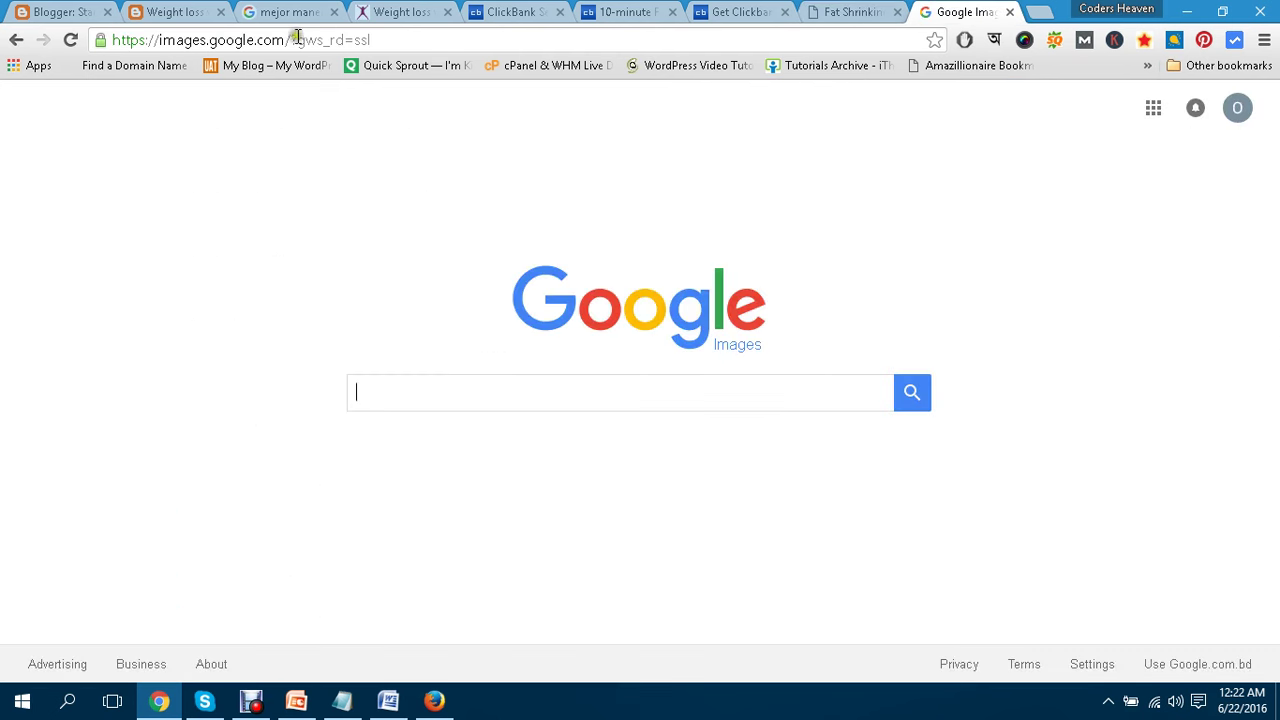
click(496, 393)
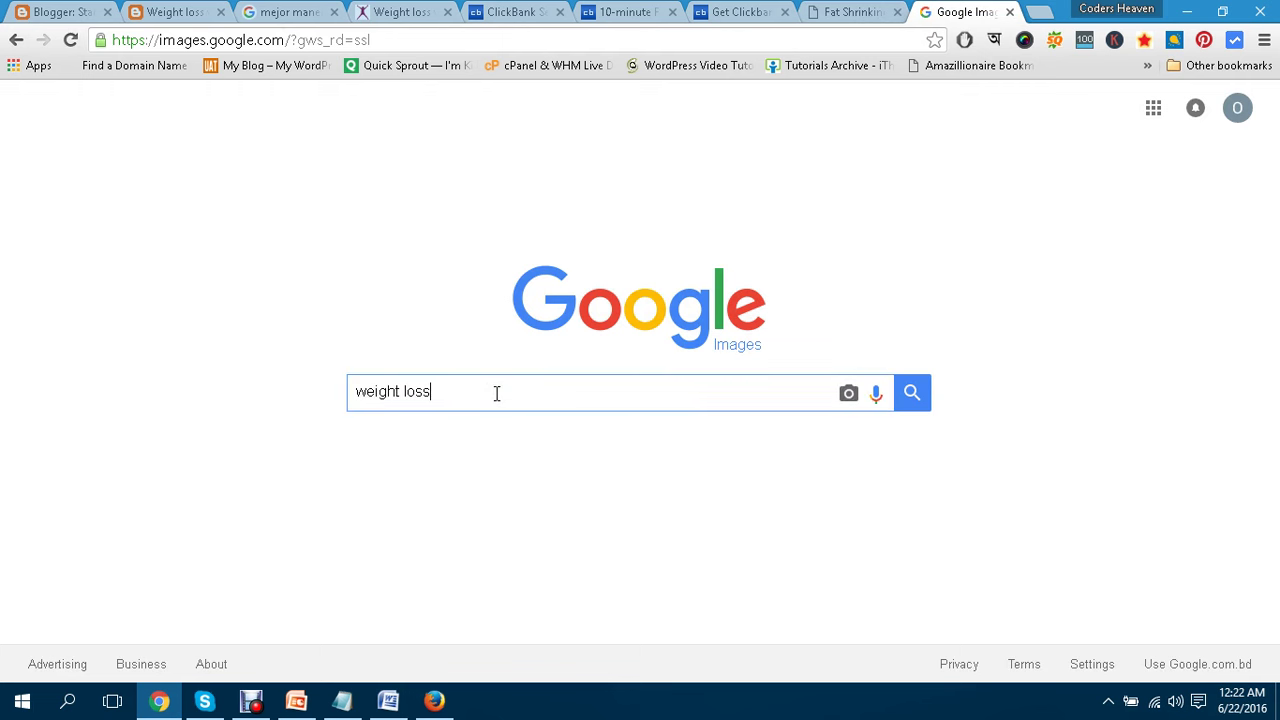
key(Return)
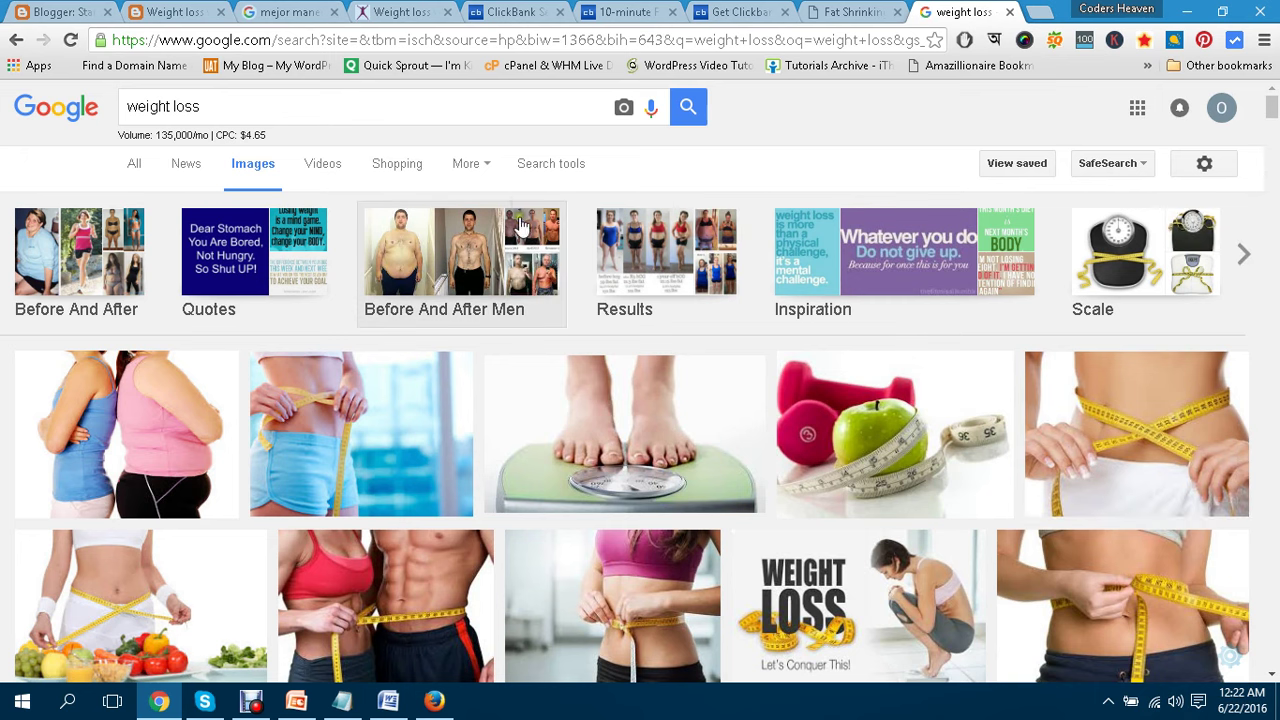
Filter the image results to usage rights "Labeled for reuse" and look over the results.
click(540, 168)
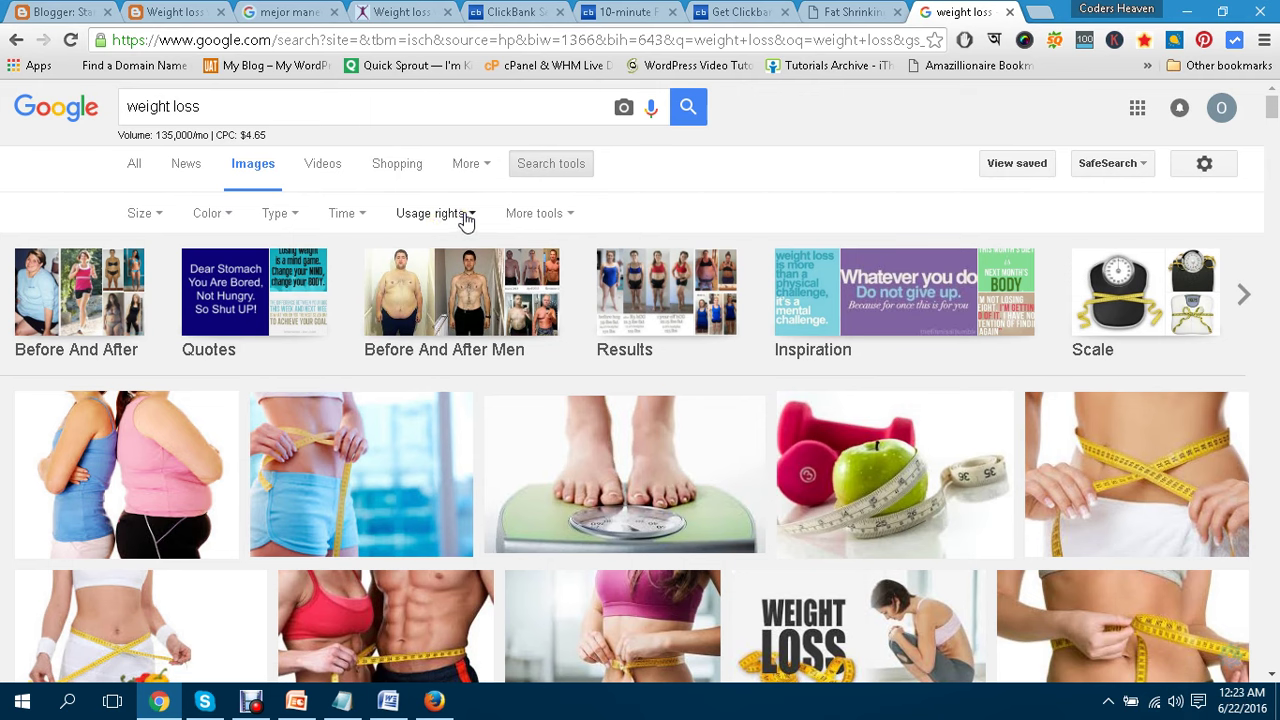
click(465, 216)
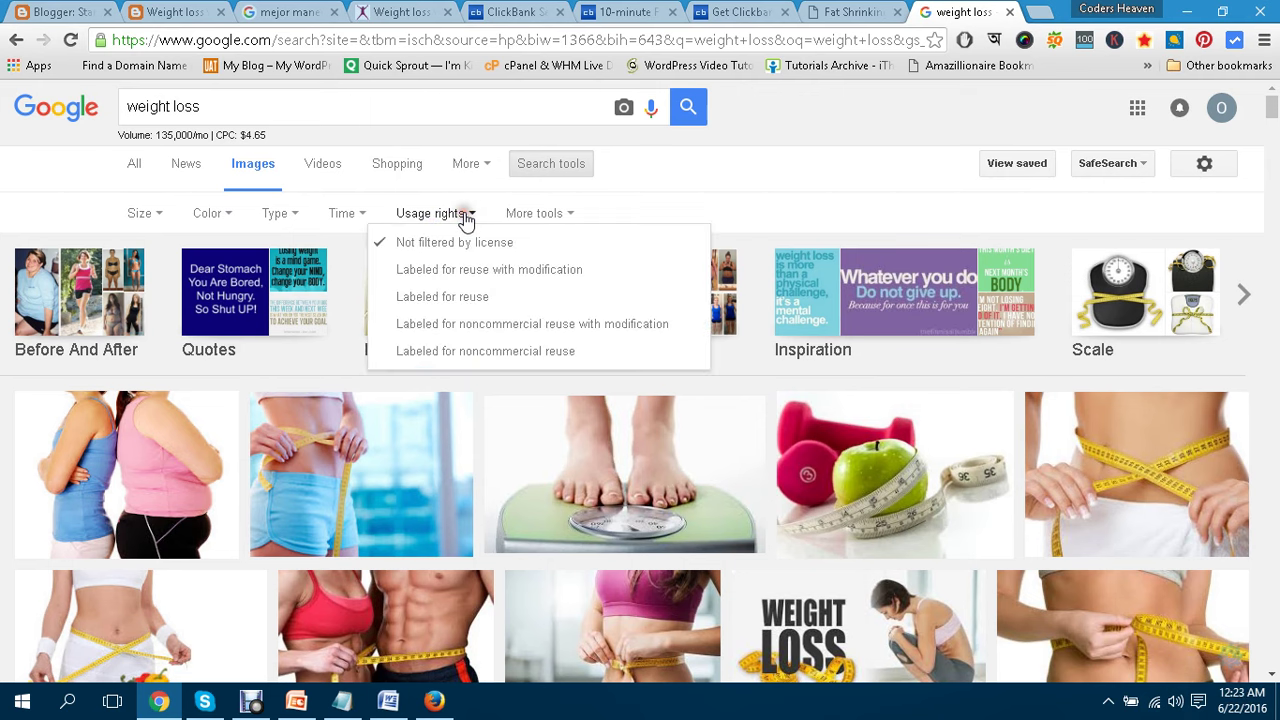
click(471, 309)
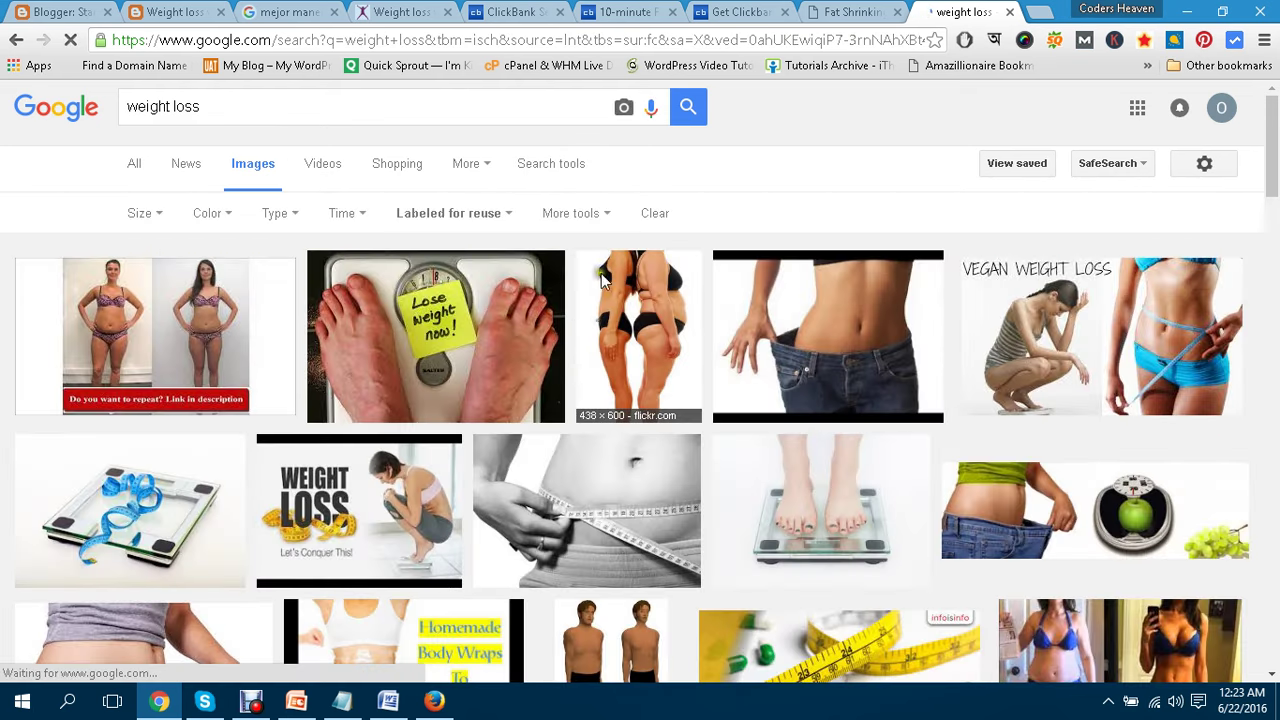
scroll(697, 250, down, 3)
scroll(699, 250, up, 3)
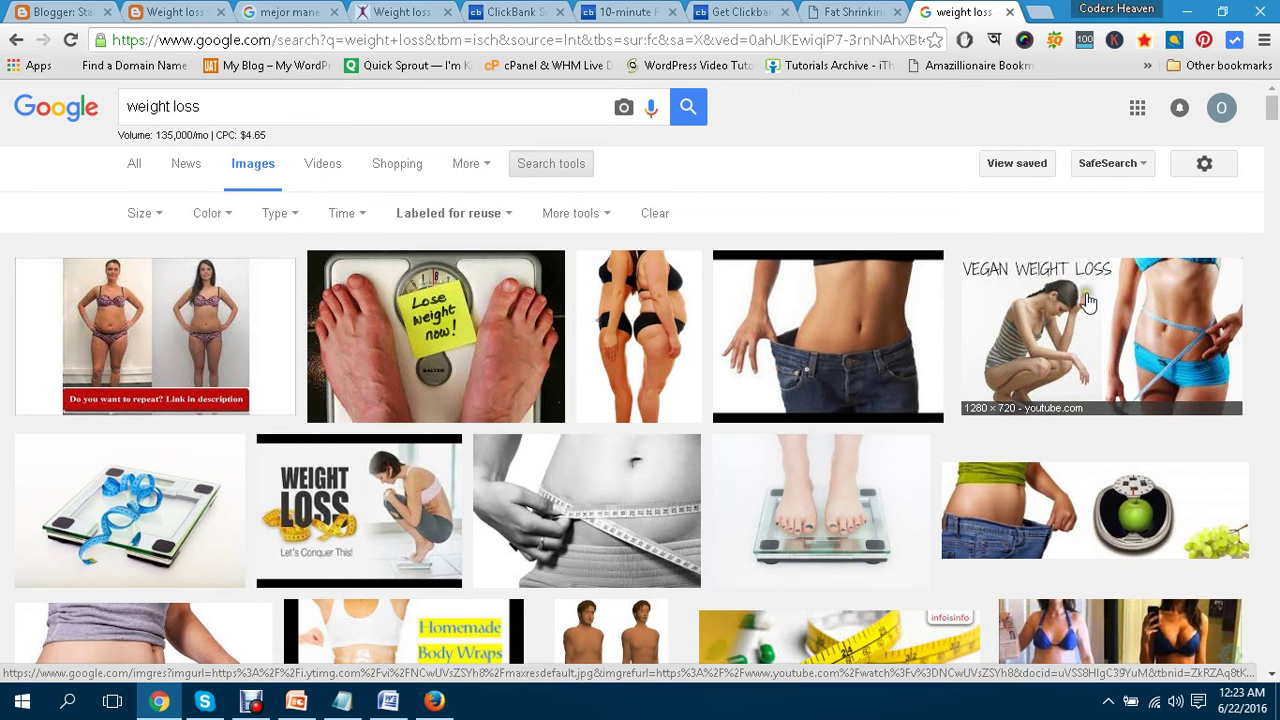
Preview the "Lose weight now" and "Vegan Weight Loss" images and save the latter to the Desktop as "loss weight fast".
click(490, 328)
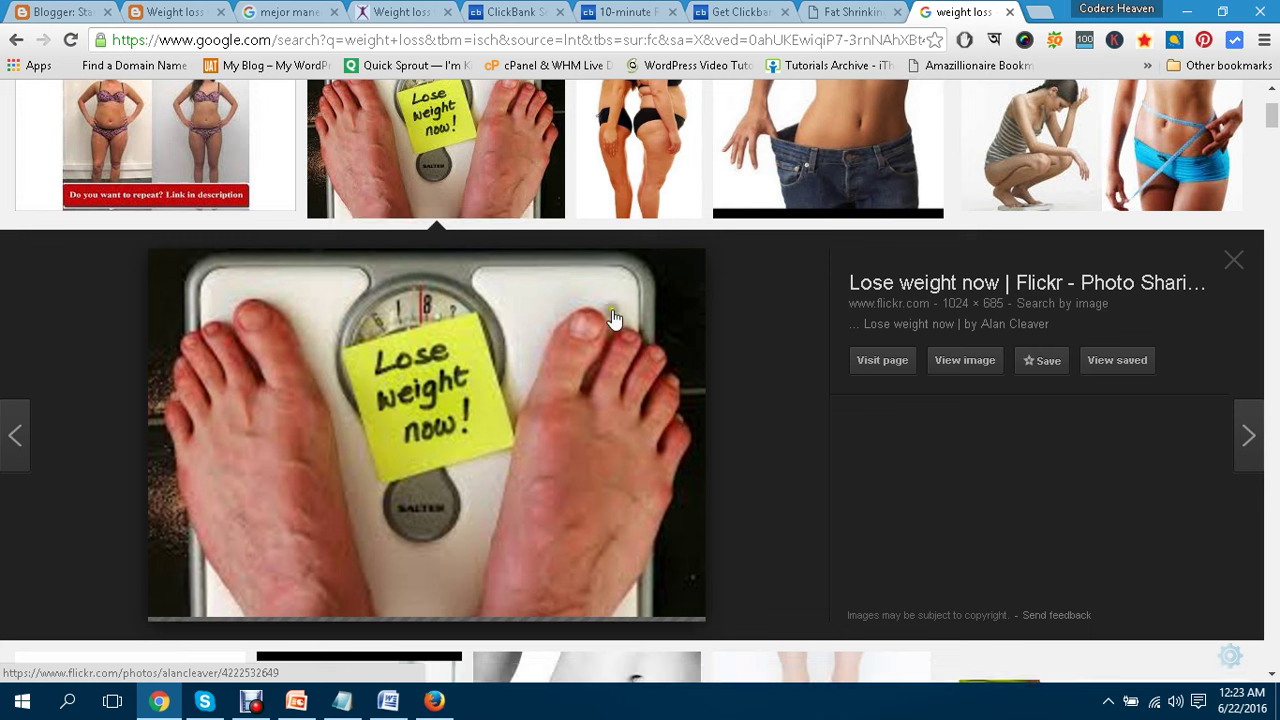
click(1060, 145)
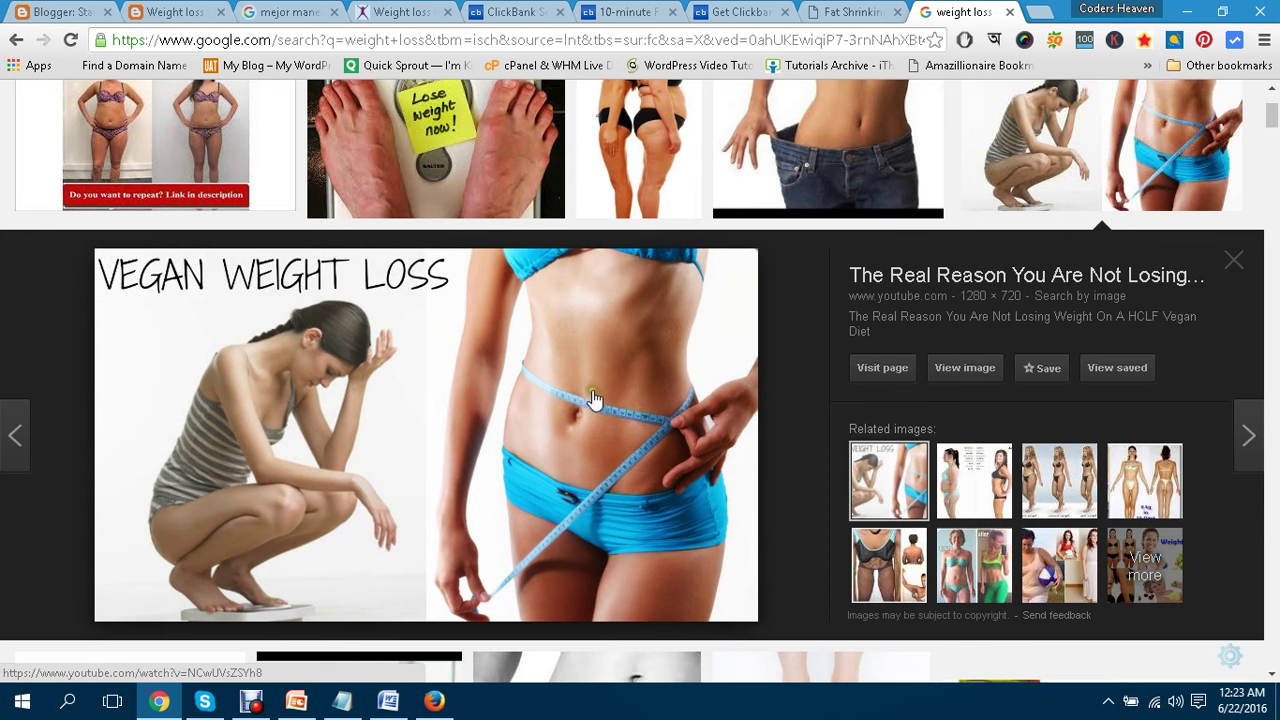
right_click(453, 343)
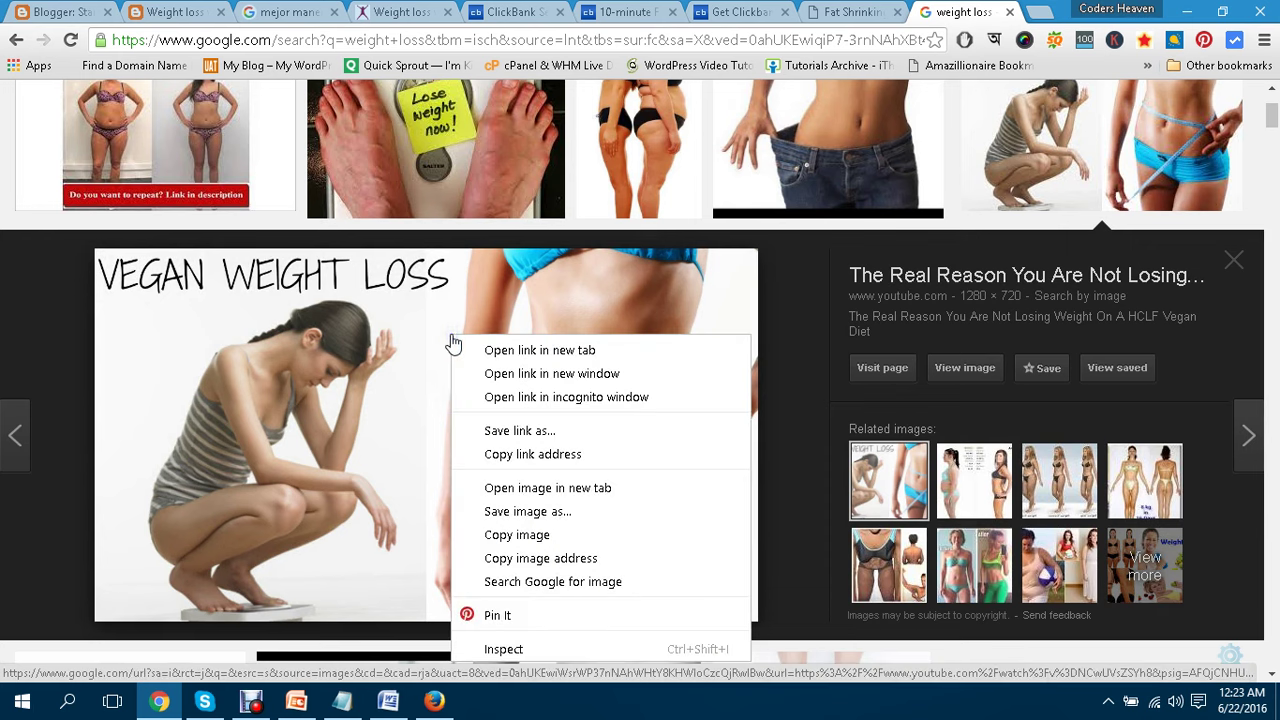
click(516, 508)
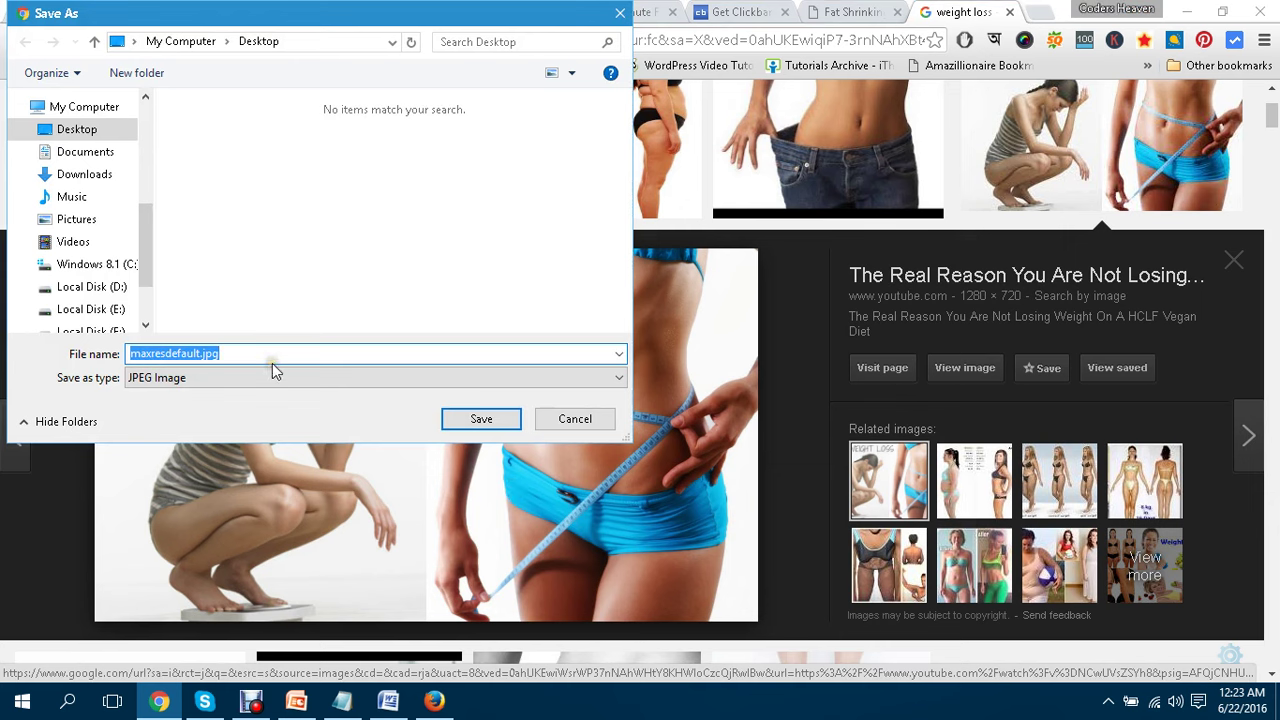
text(loss)
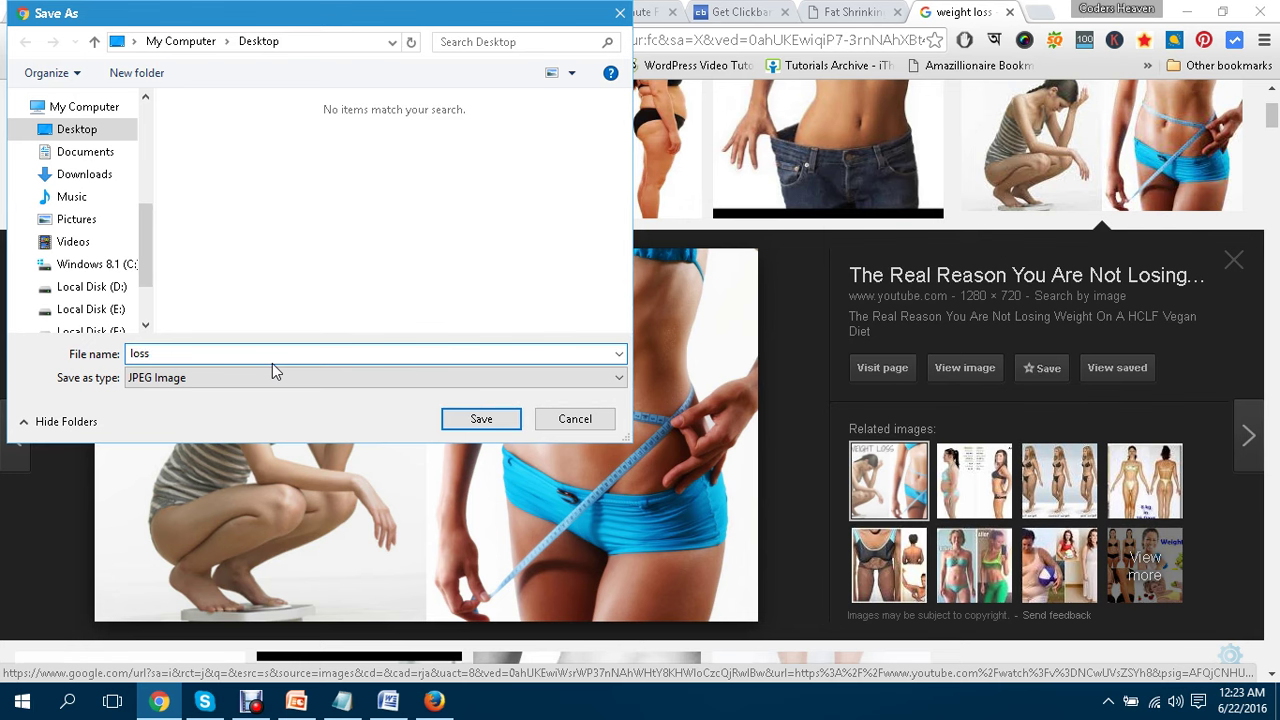
text(  weight fast)
click(499, 419)
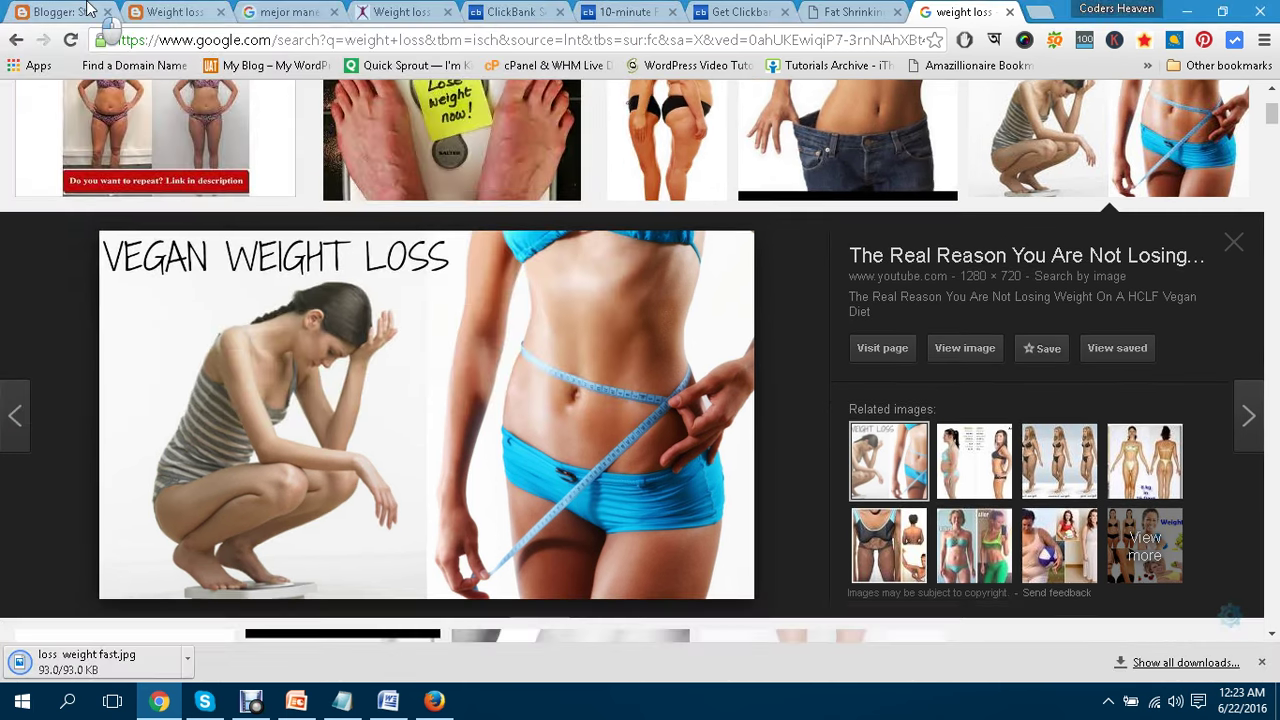
Return to the Blogger post and insert an empty line above its bold introduction.
click(60, 11)
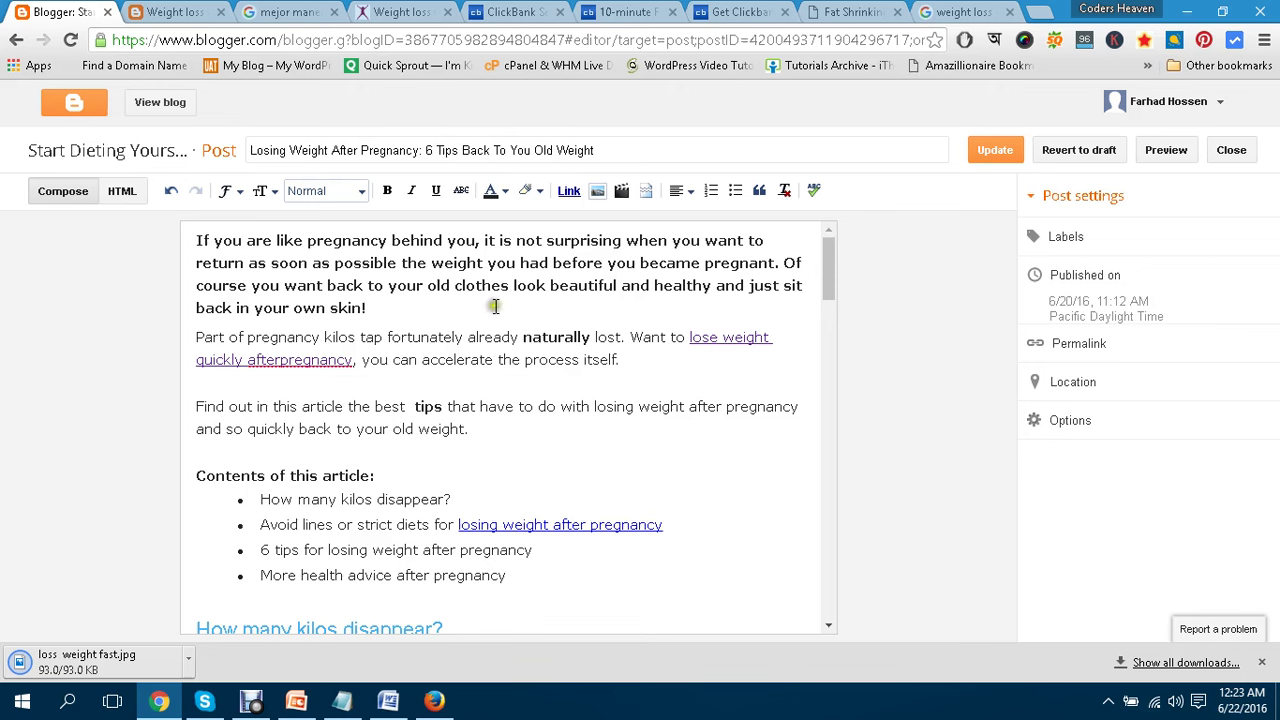
scroll(688, 349, down, 1)
scroll(688, 349, up, 1)
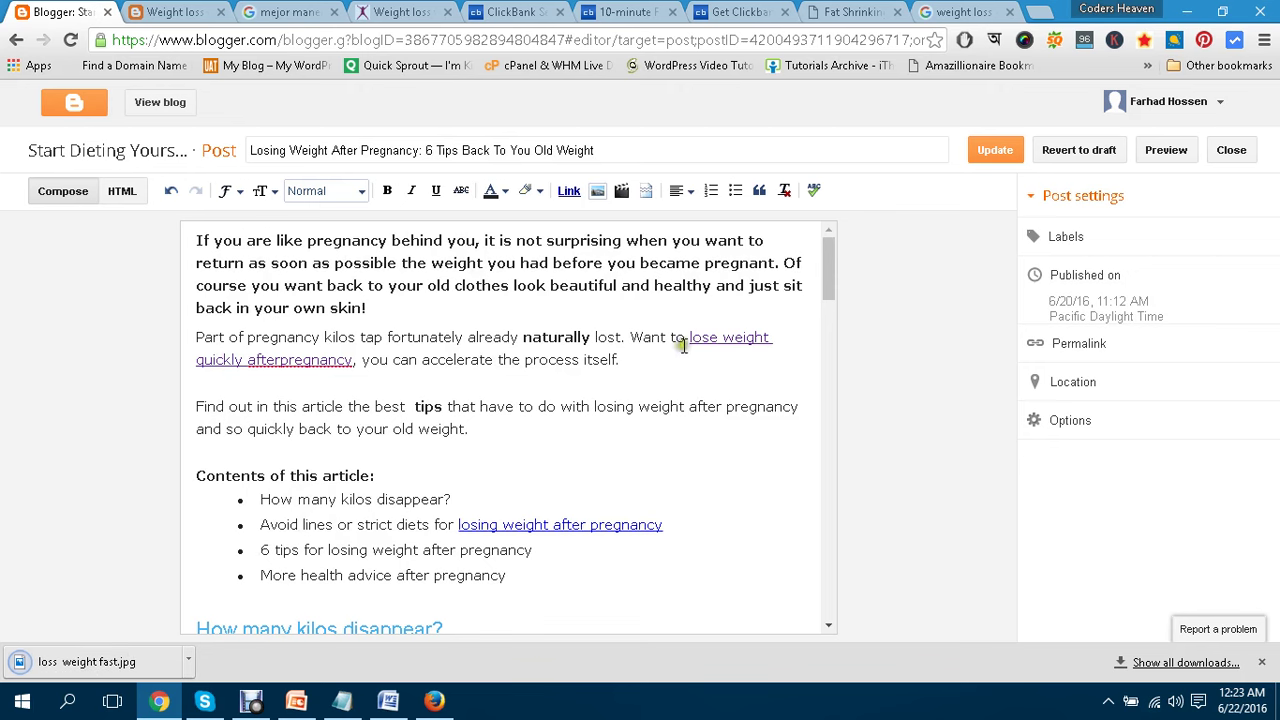
click(197, 241)
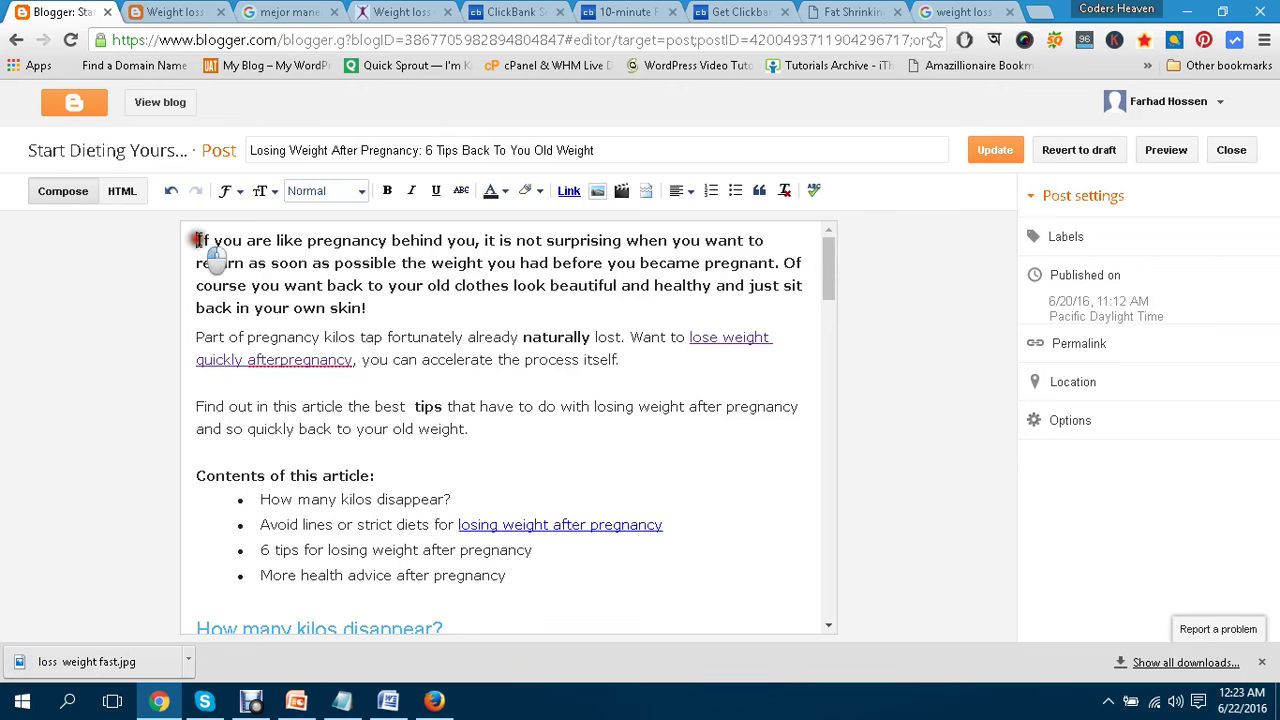
key(Return)
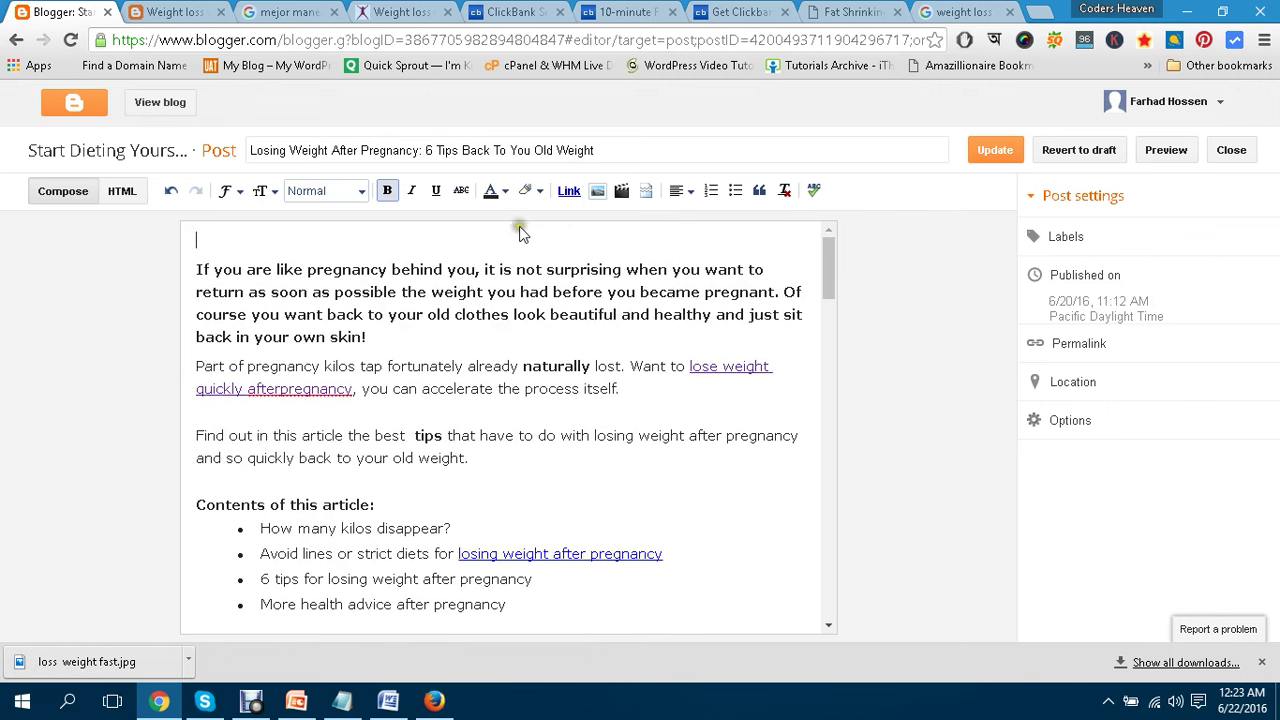
Upload "loss weight fast.jpg" from the Desktop and insert it above the post's bold introduction.
click(598, 193)
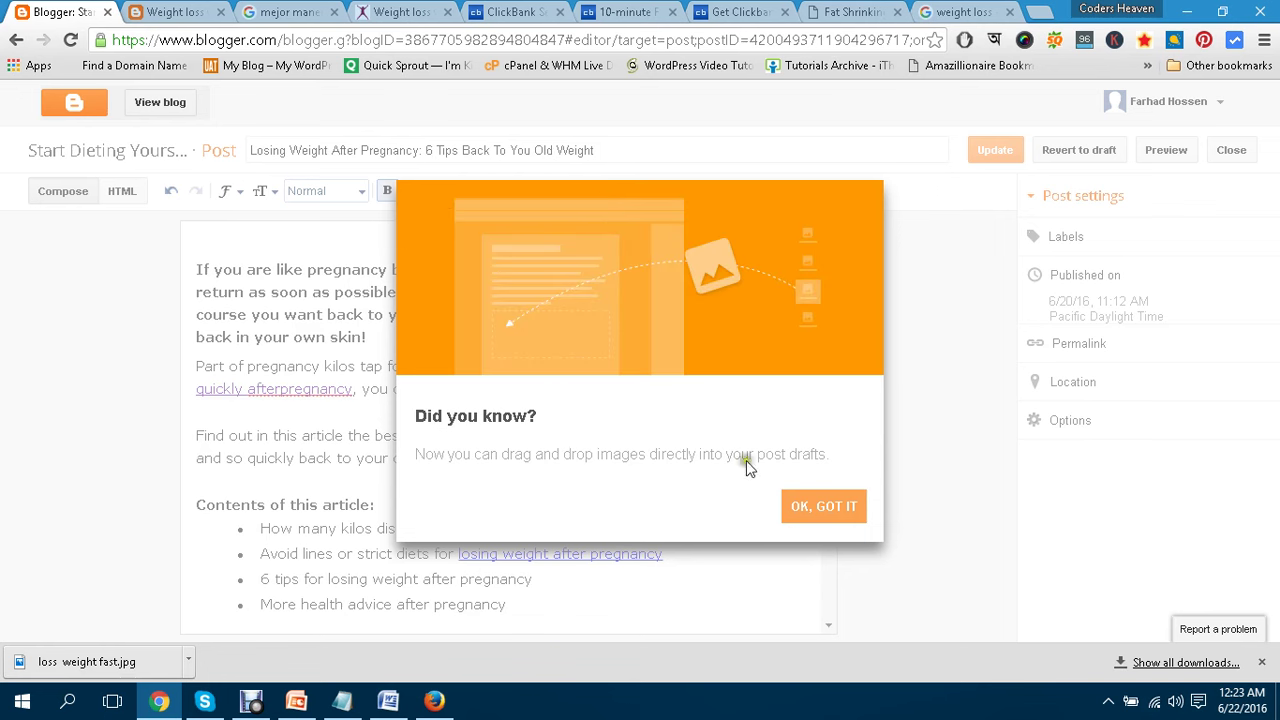
click(848, 507)
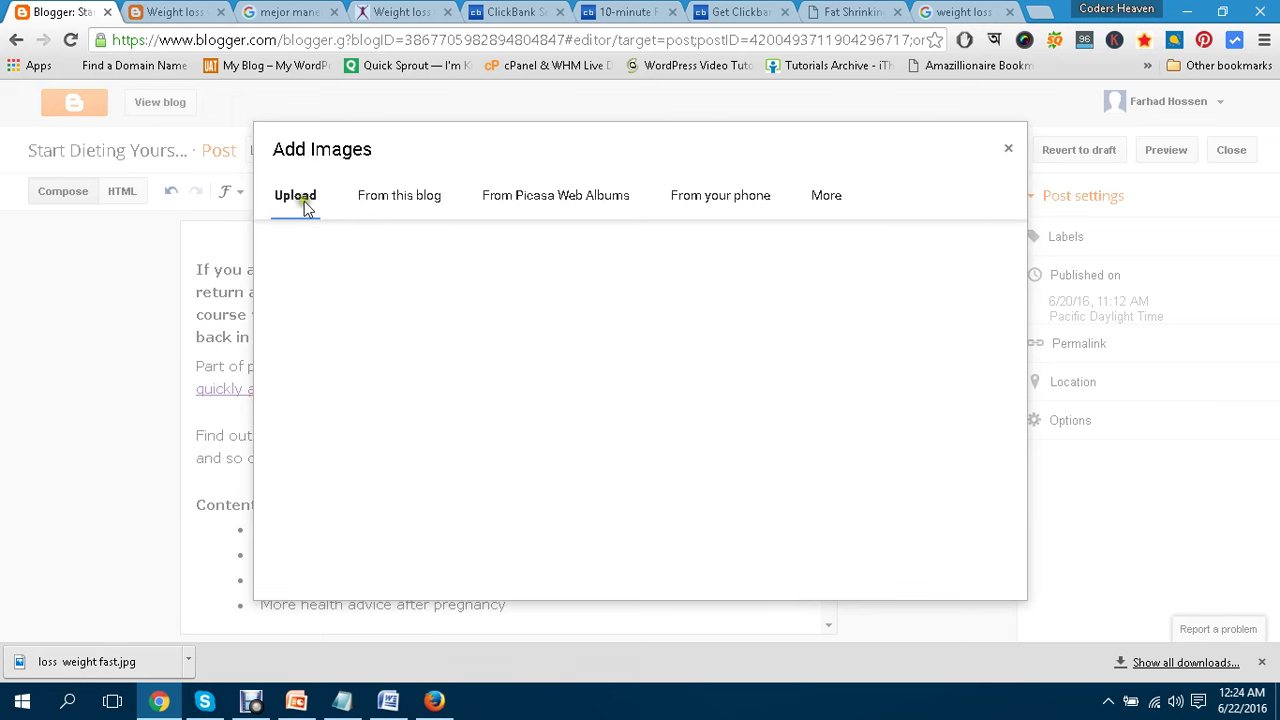
click(333, 252)
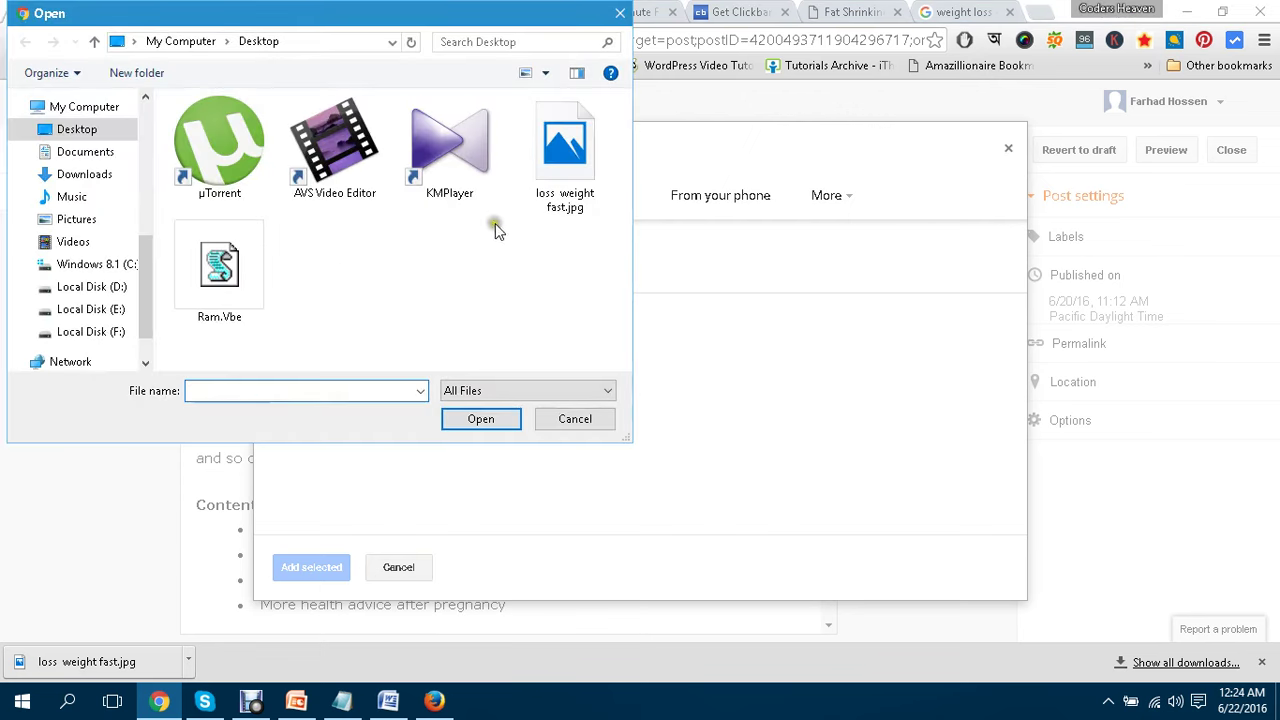
double_click(566, 160)
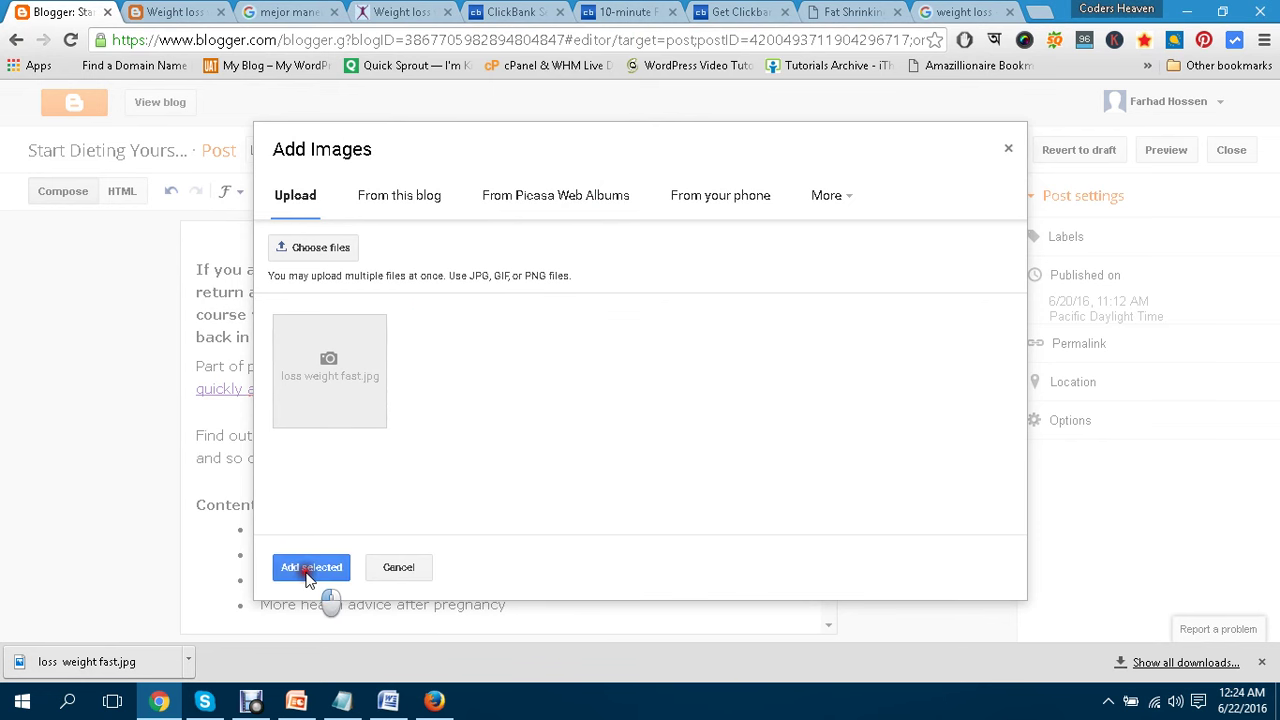
click(310, 567)
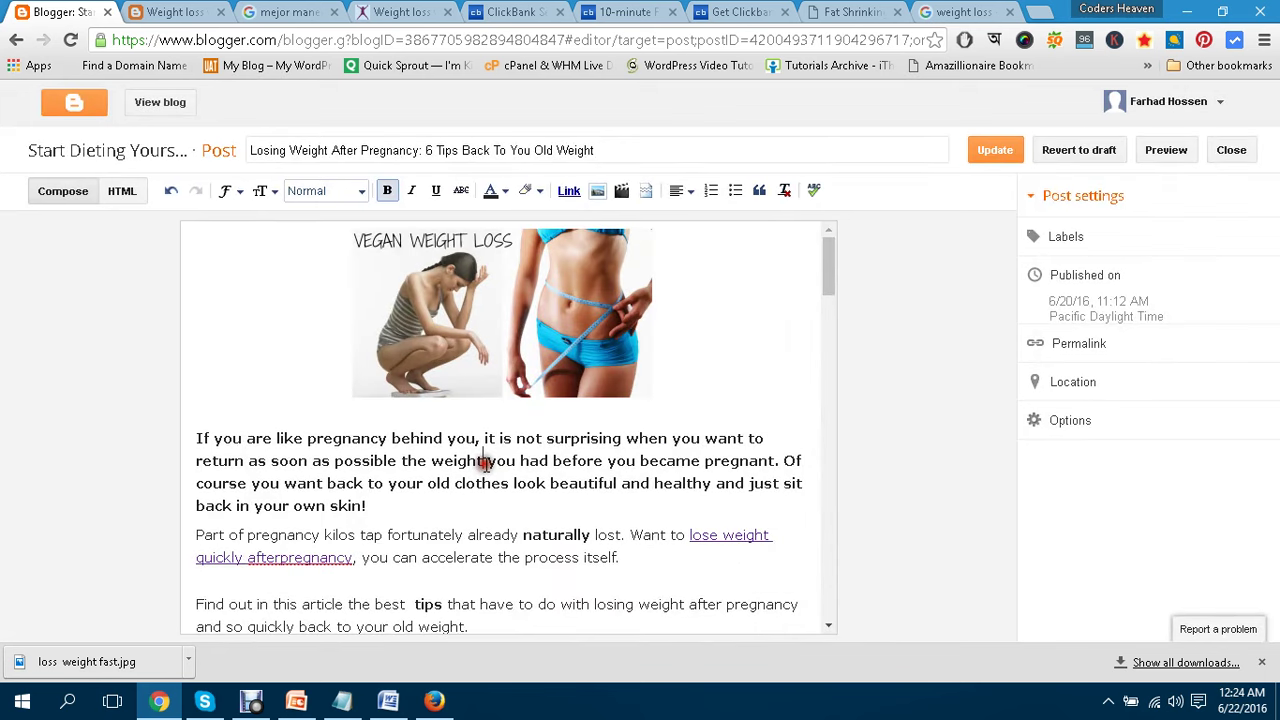
Look through the whole post from the inserted image to the closing call to action and back.
click(493, 381)
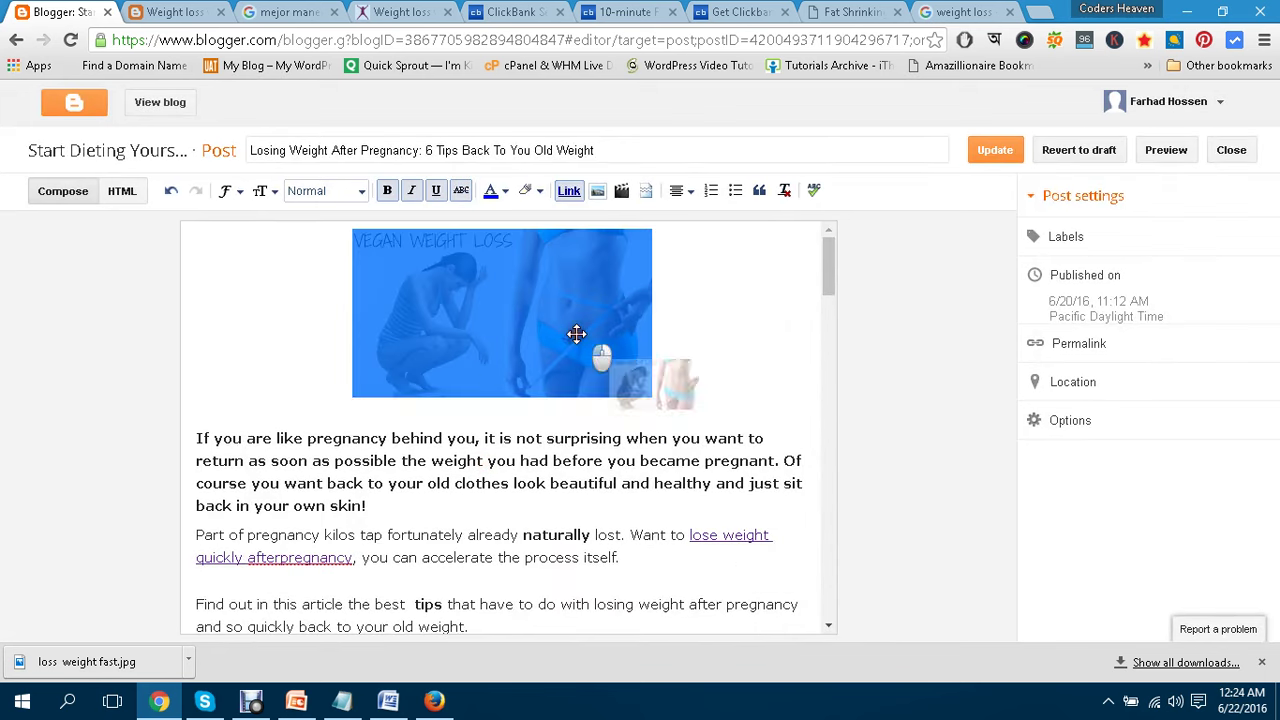
click(555, 453)
scroll(523, 470, down, 4)
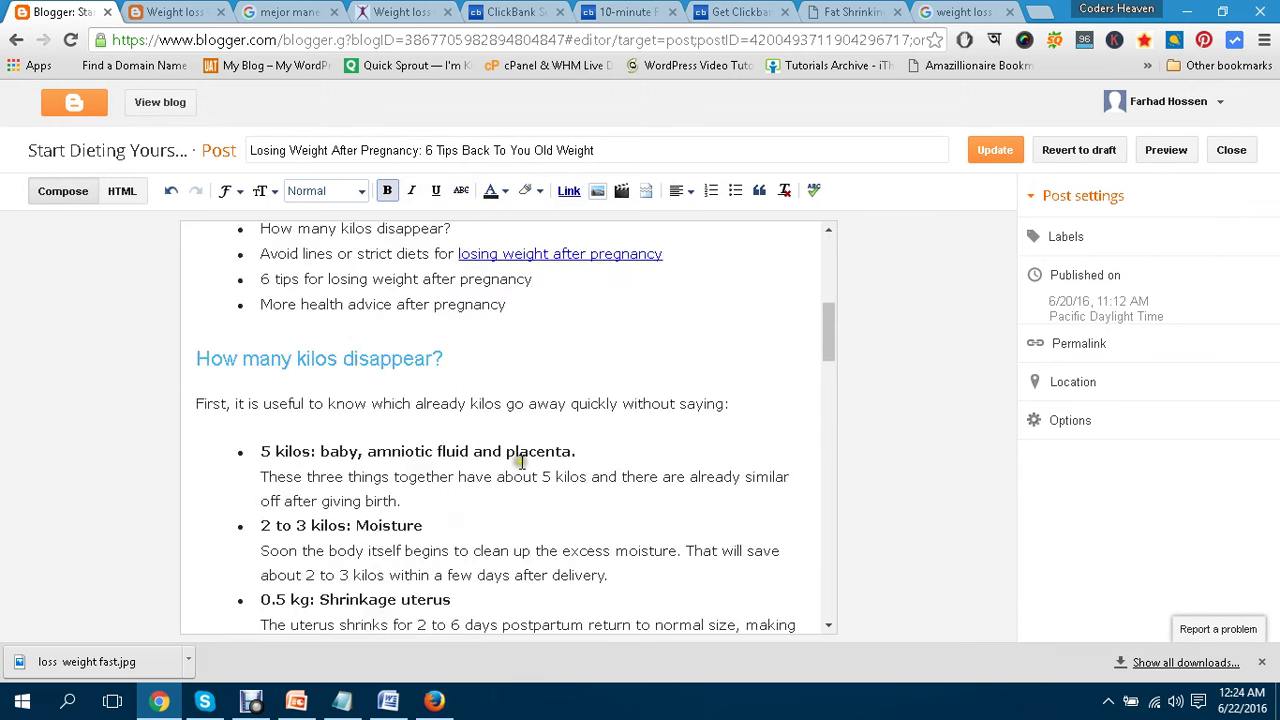
scroll(521, 446, up, 3)
scroll(520, 337, down, 12)
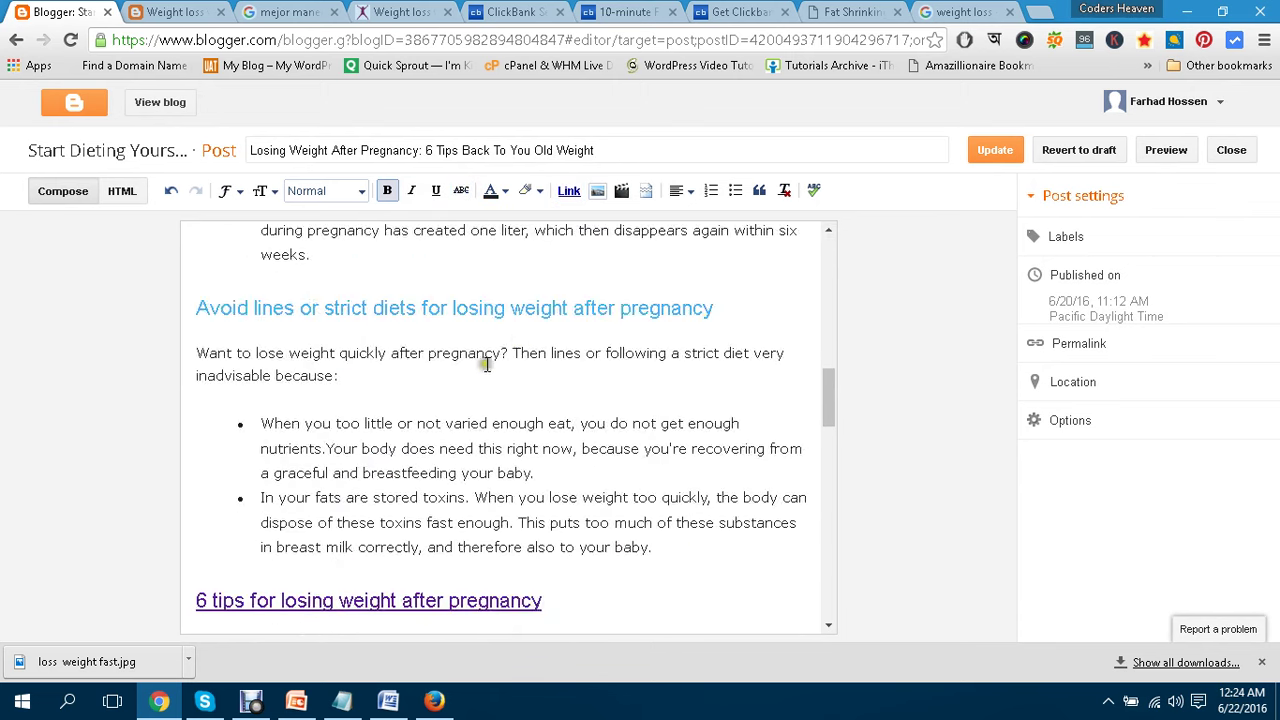
scroll(480, 367, down, 8)
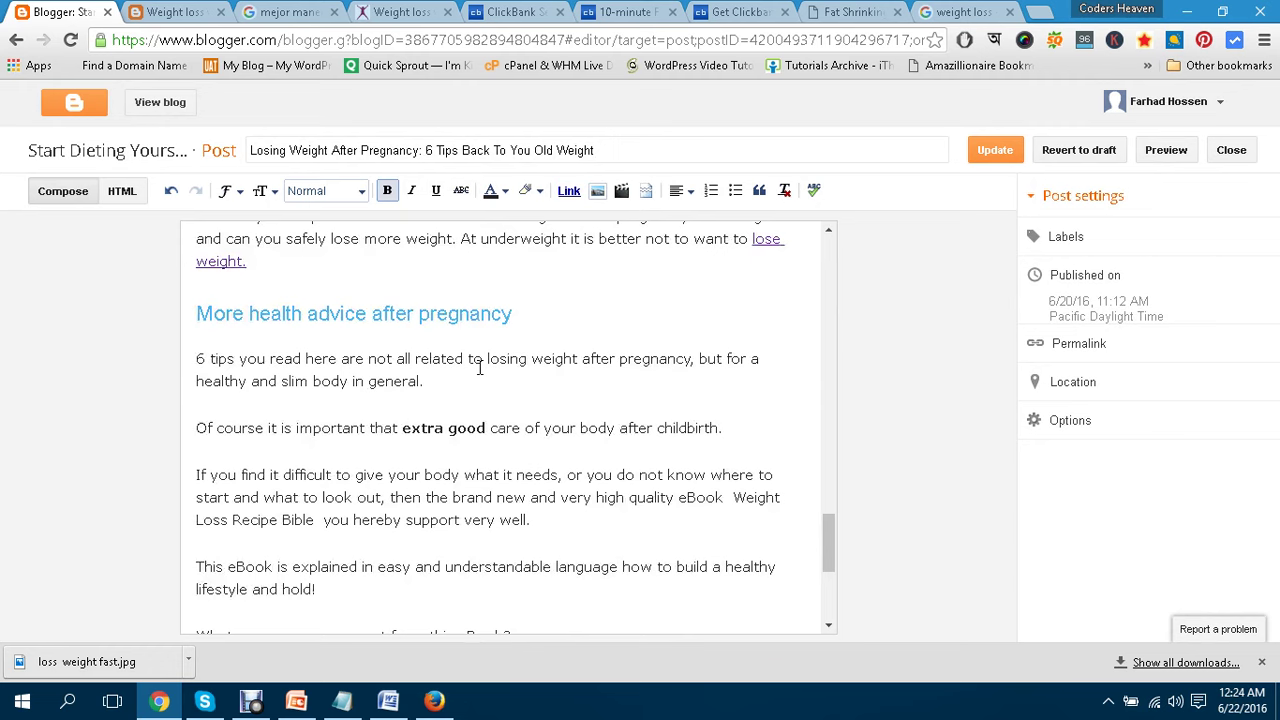
scroll(480, 367, up, 3)
scroll(440, 420, down, 5)
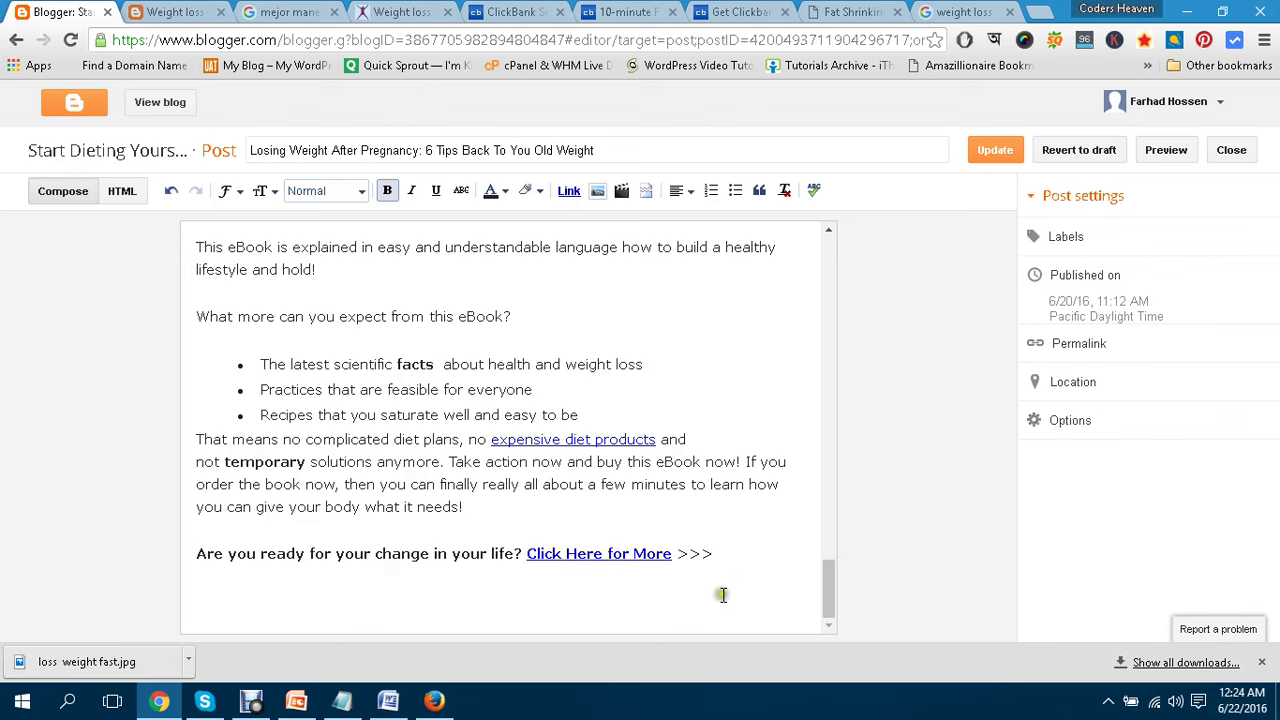
scroll(422, 506, up, 1)
scroll(422, 506, up, 3)
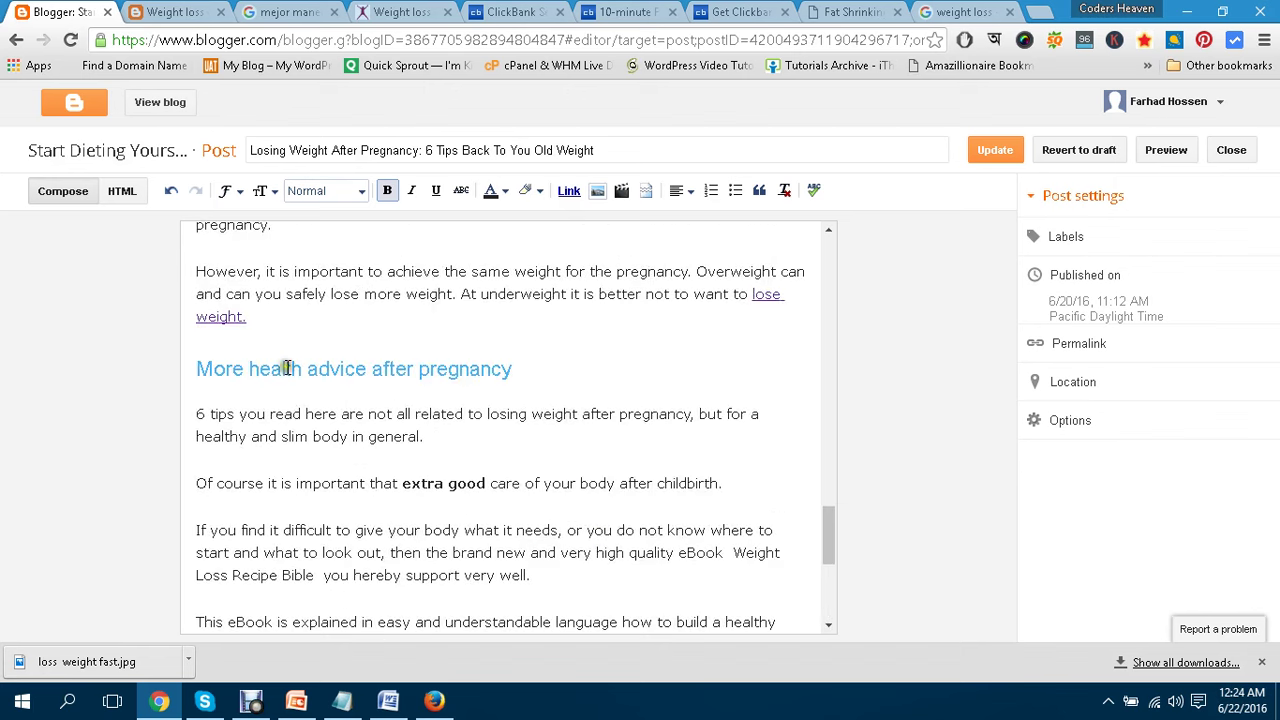
click(276, 318)
scroll(429, 363, up, 8)
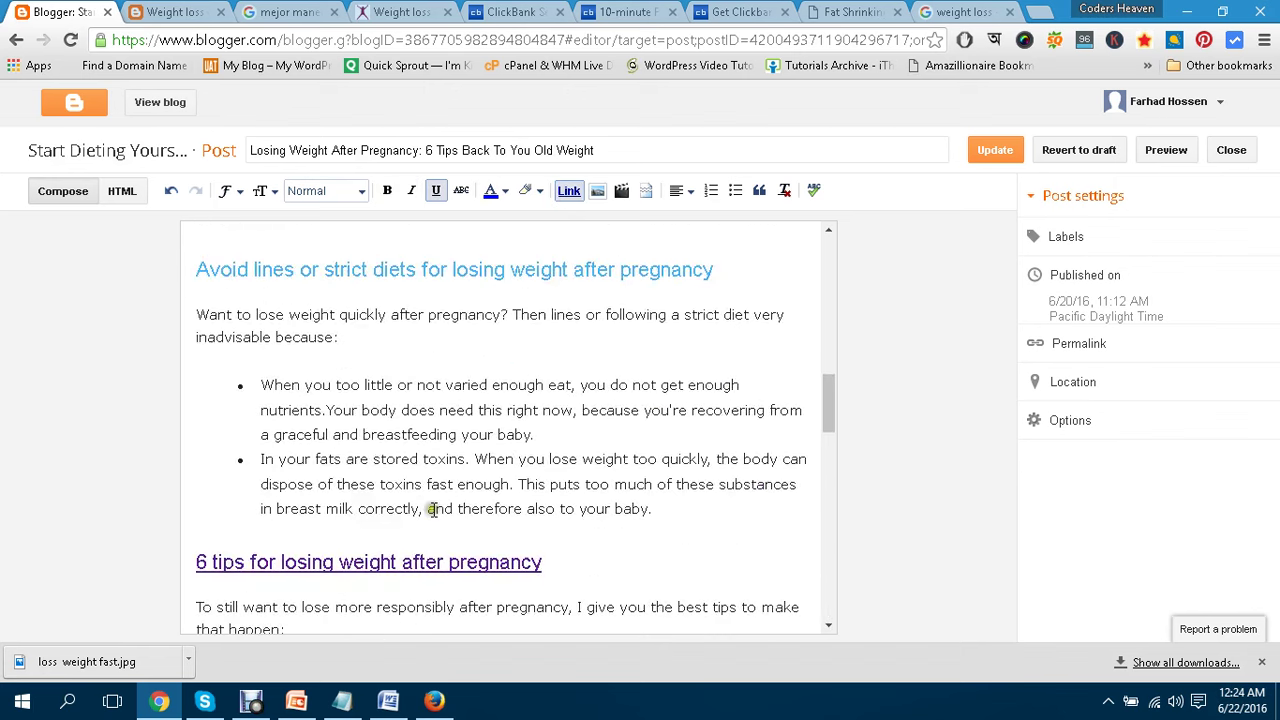
scroll(432, 510, up, 12)
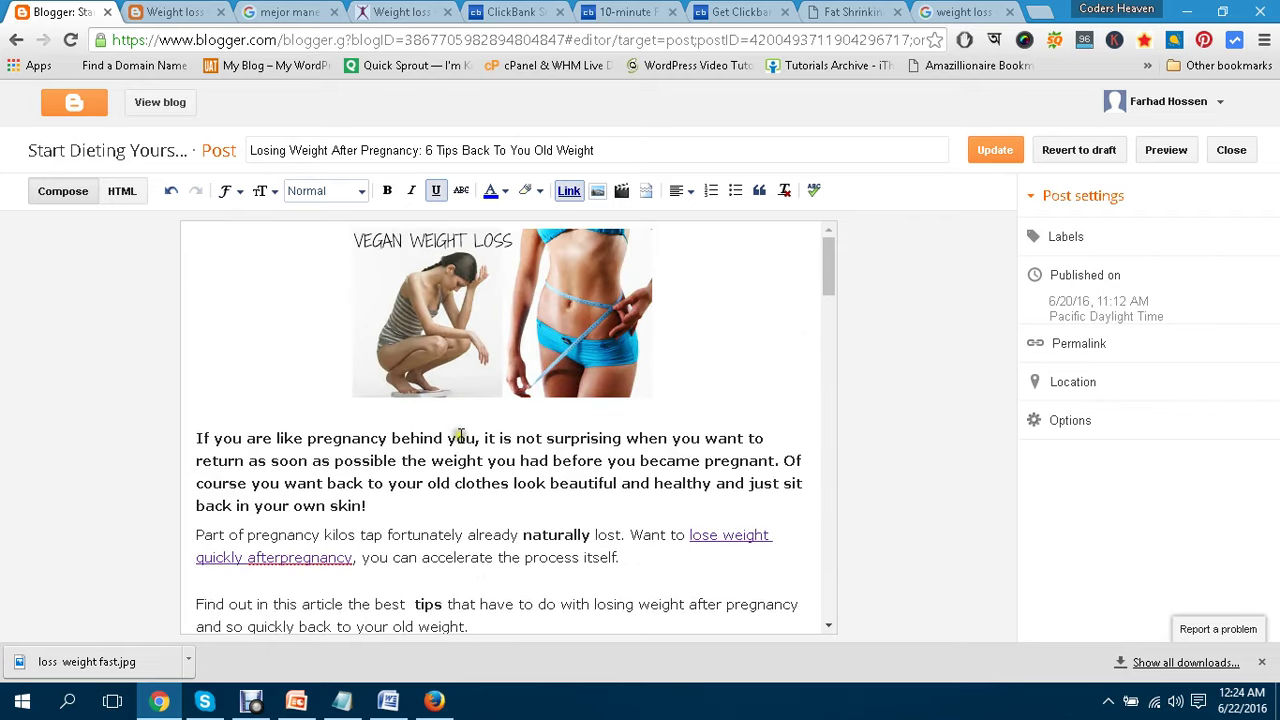
Try the Large, X-Large and Original size options on the inserted image, then return it to Medium.
click(447, 329)
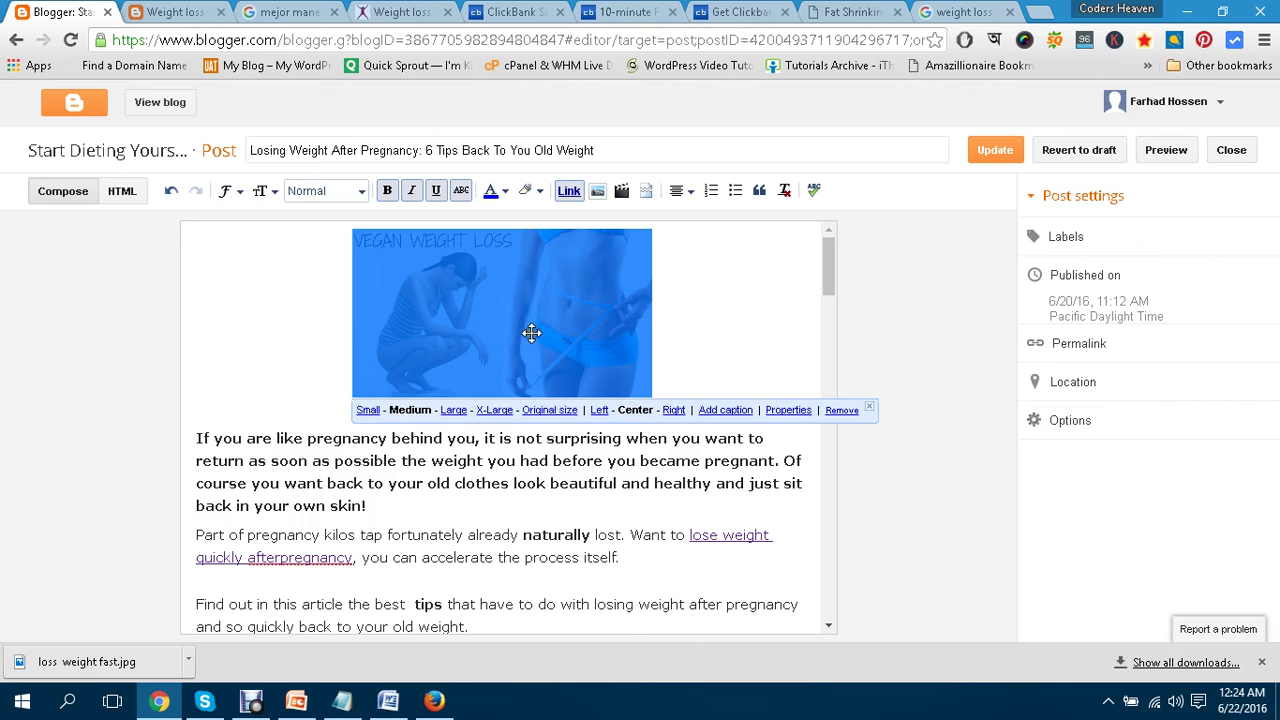
click(366, 410)
click(466, 346)
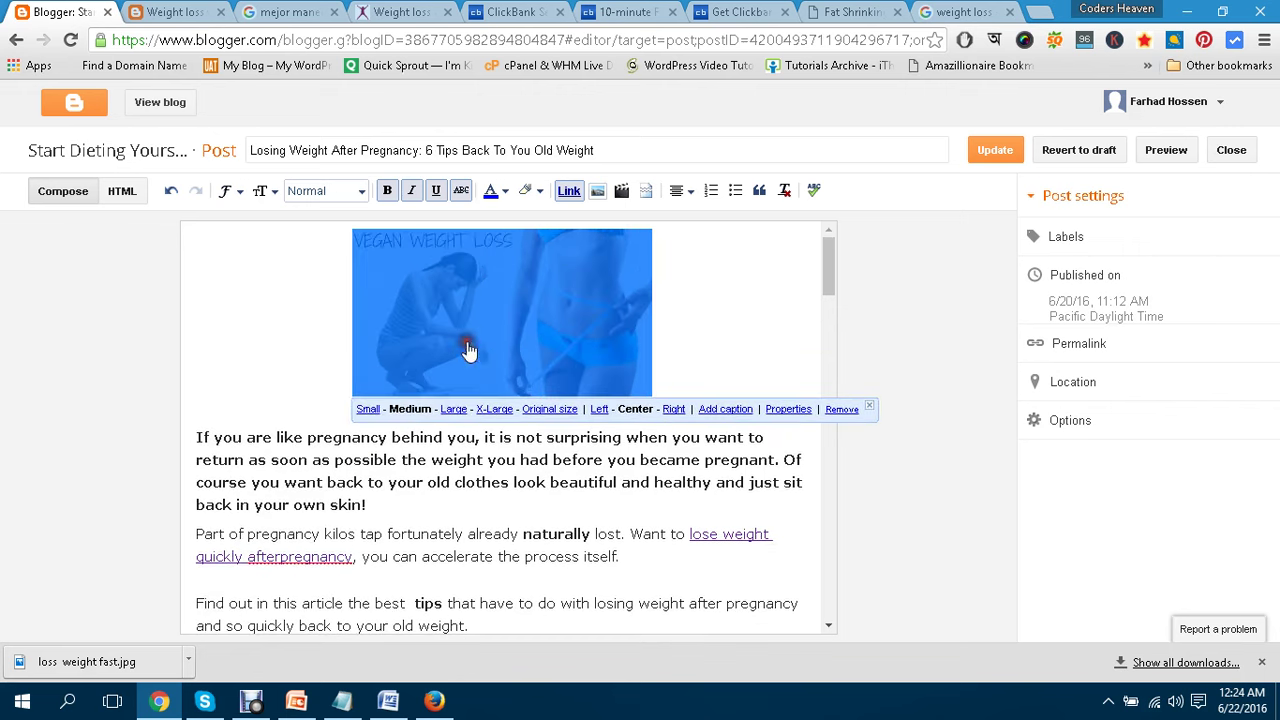
click(460, 411)
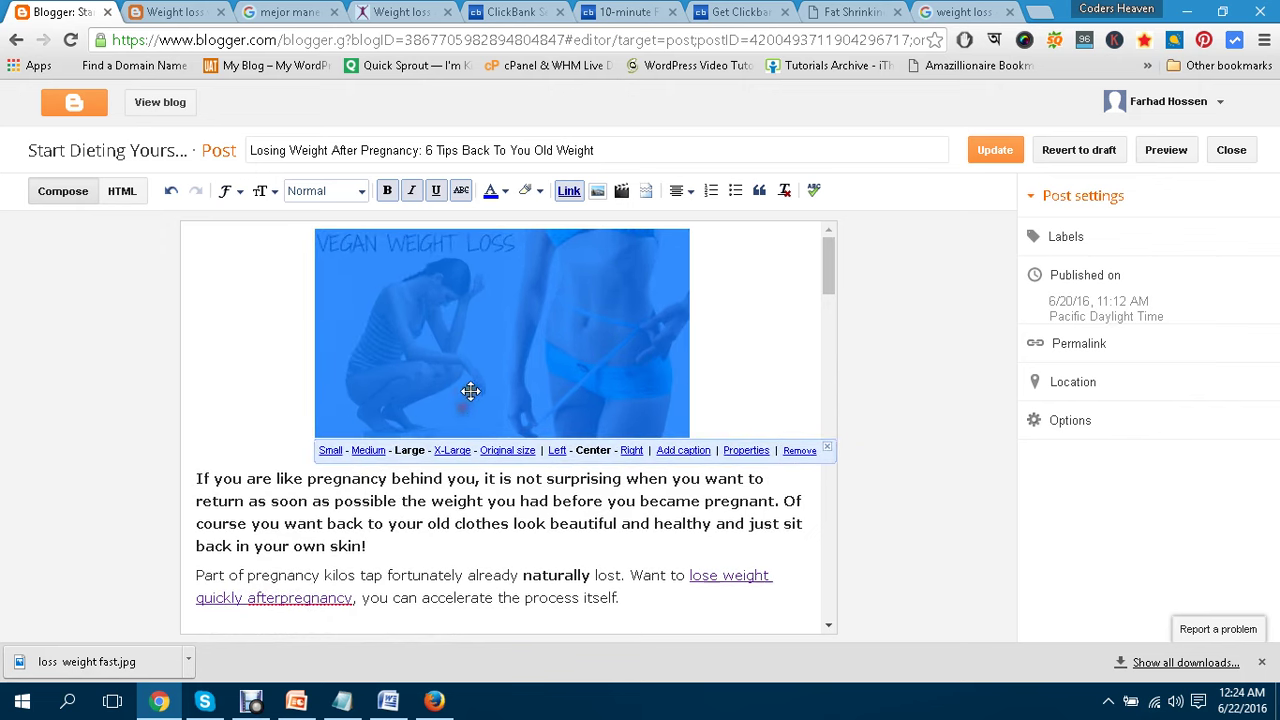
click(457, 449)
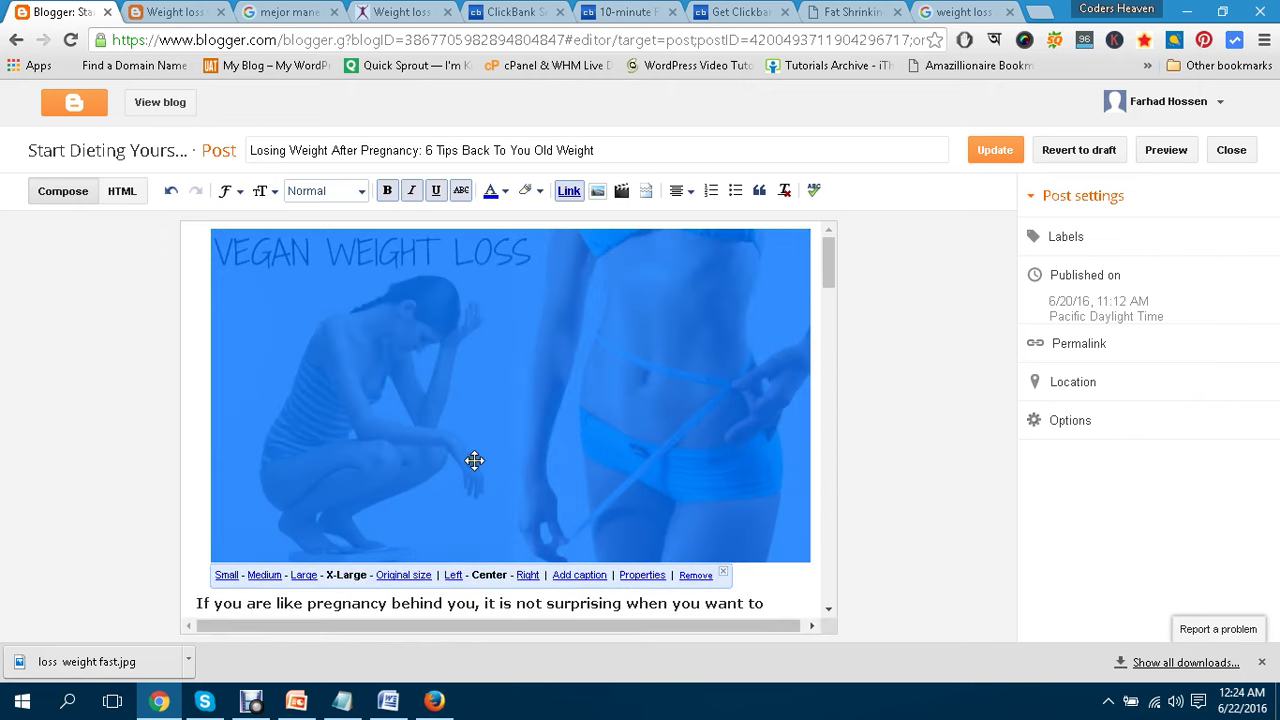
click(411, 575)
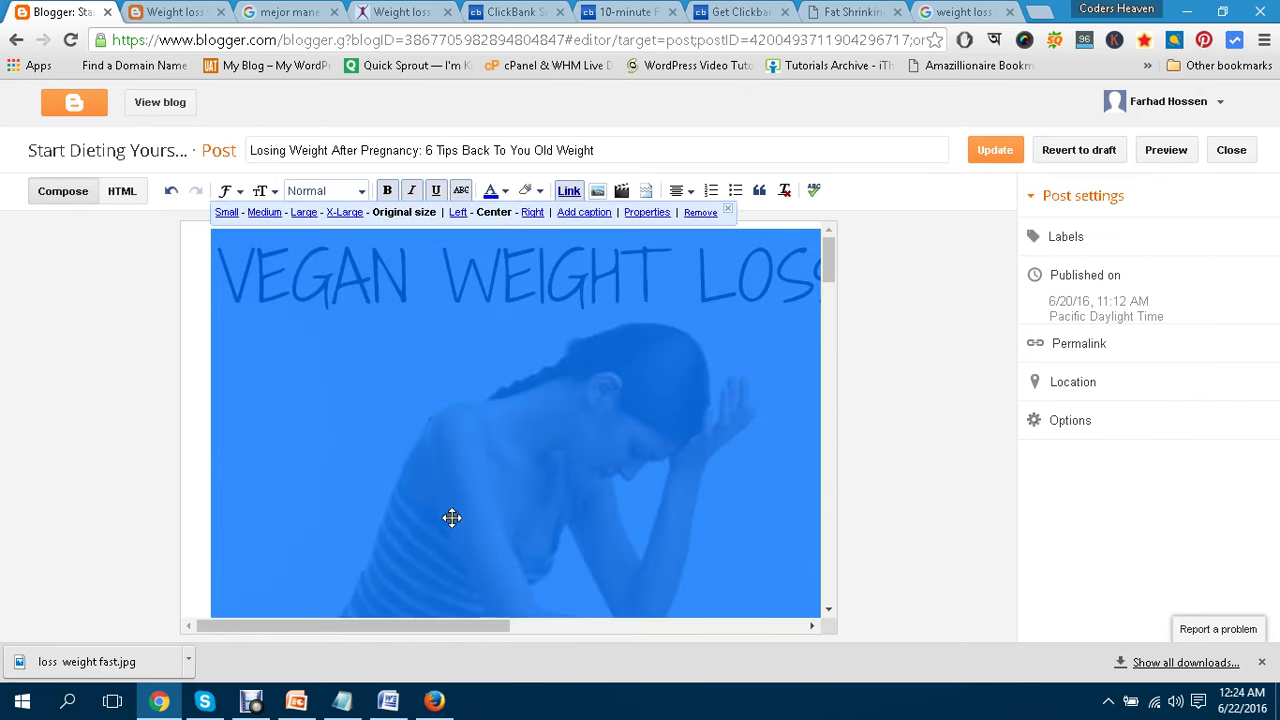
scroll(481, 469, down, 5)
click(317, 541)
click(264, 541)
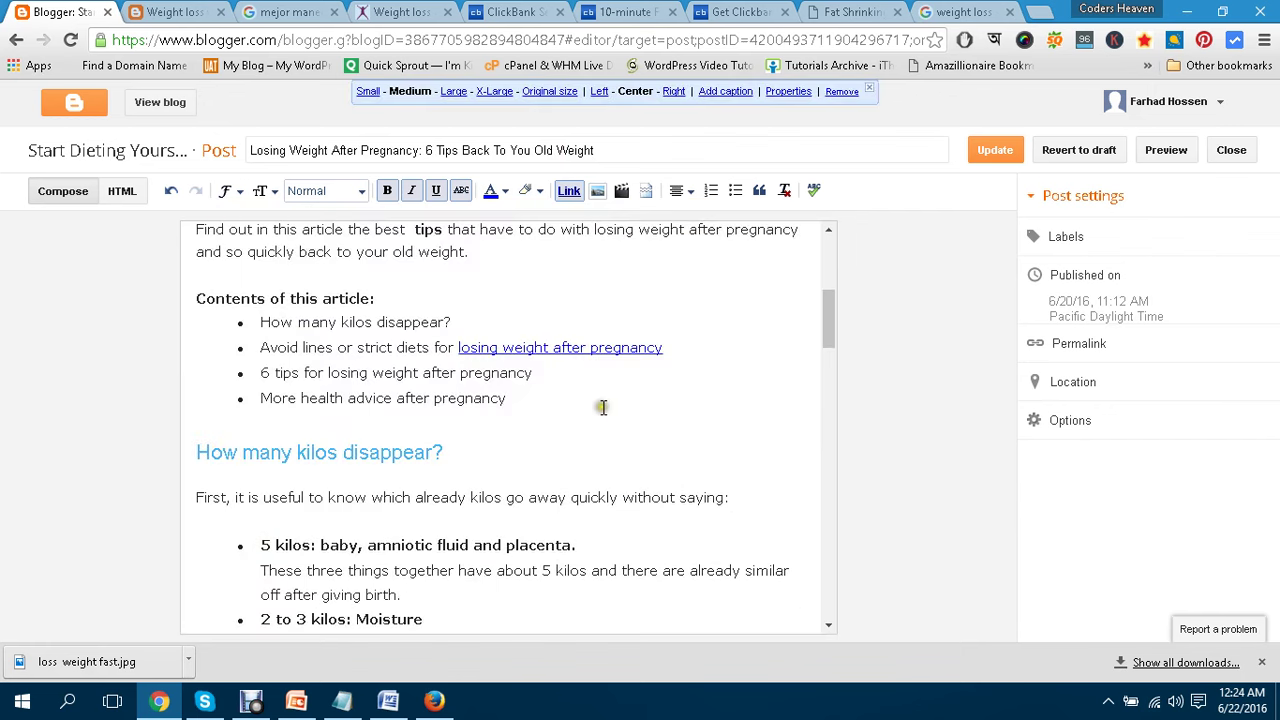
Set the image to Large with Left alignment and remove the empty line before the bold introduction beside it.
scroll(591, 408, up, 4)
click(489, 360)
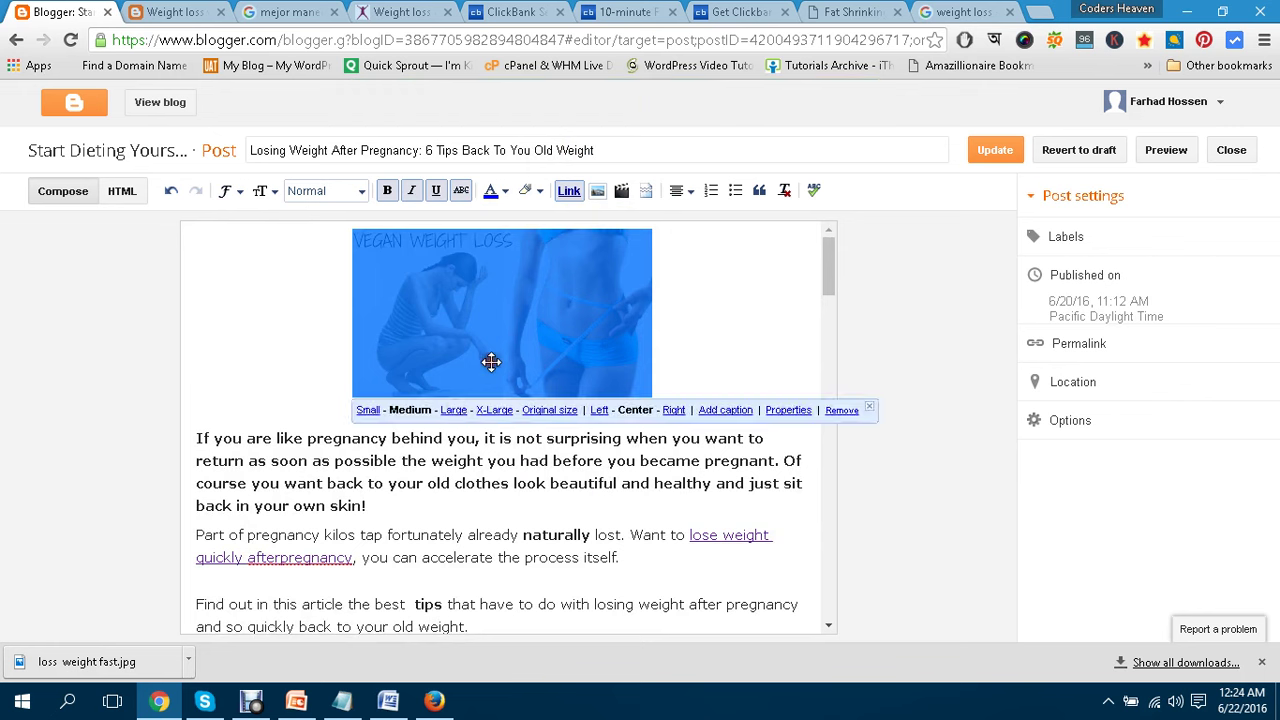
click(449, 410)
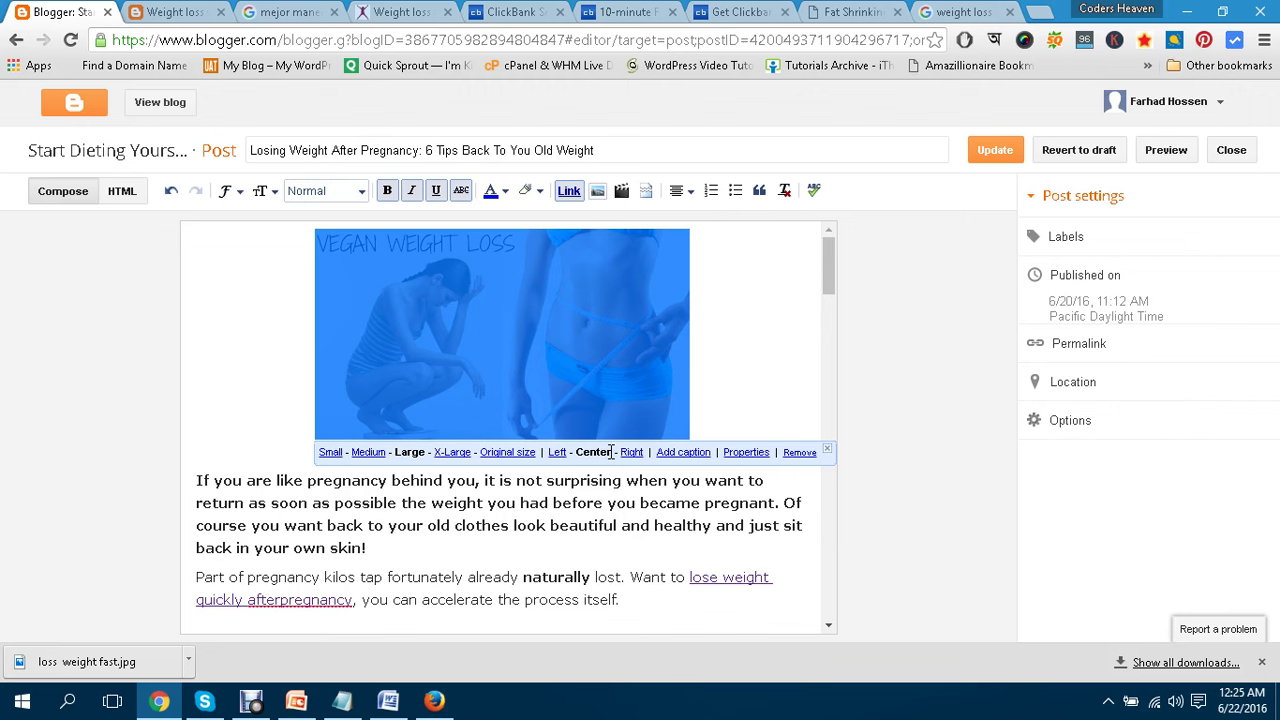
click(556, 453)
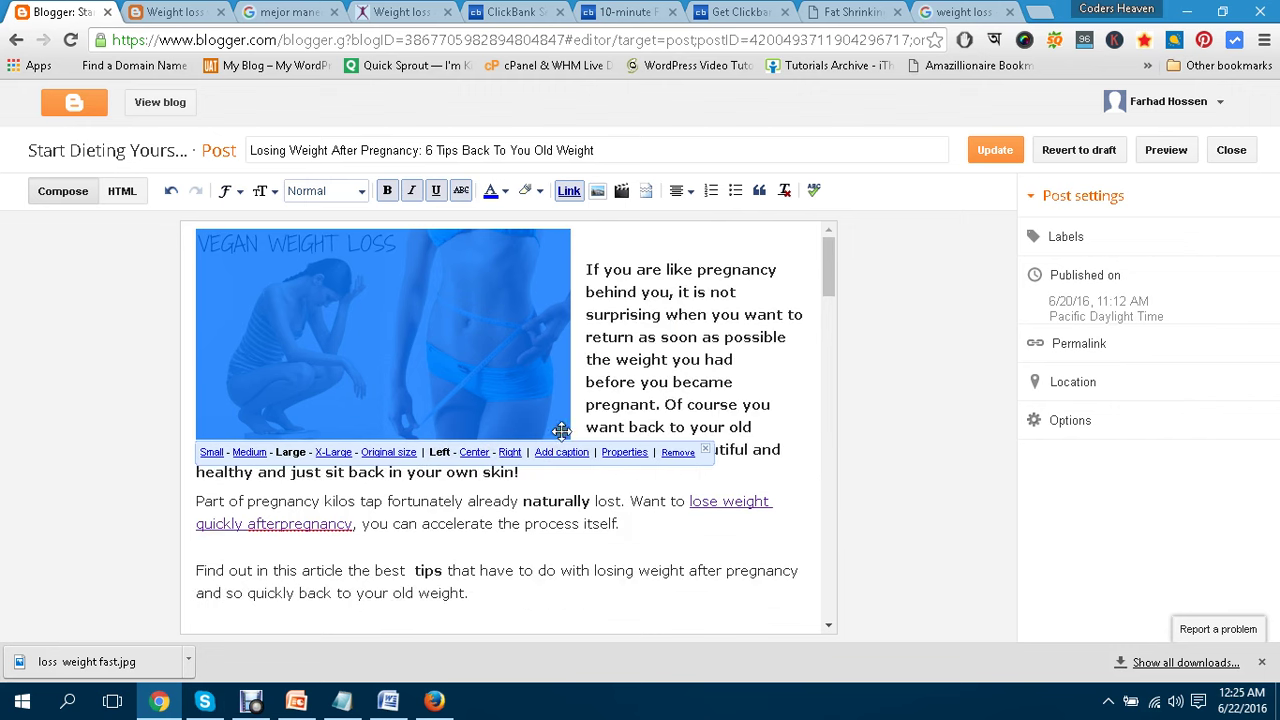
click(587, 270)
key(BackSpace)
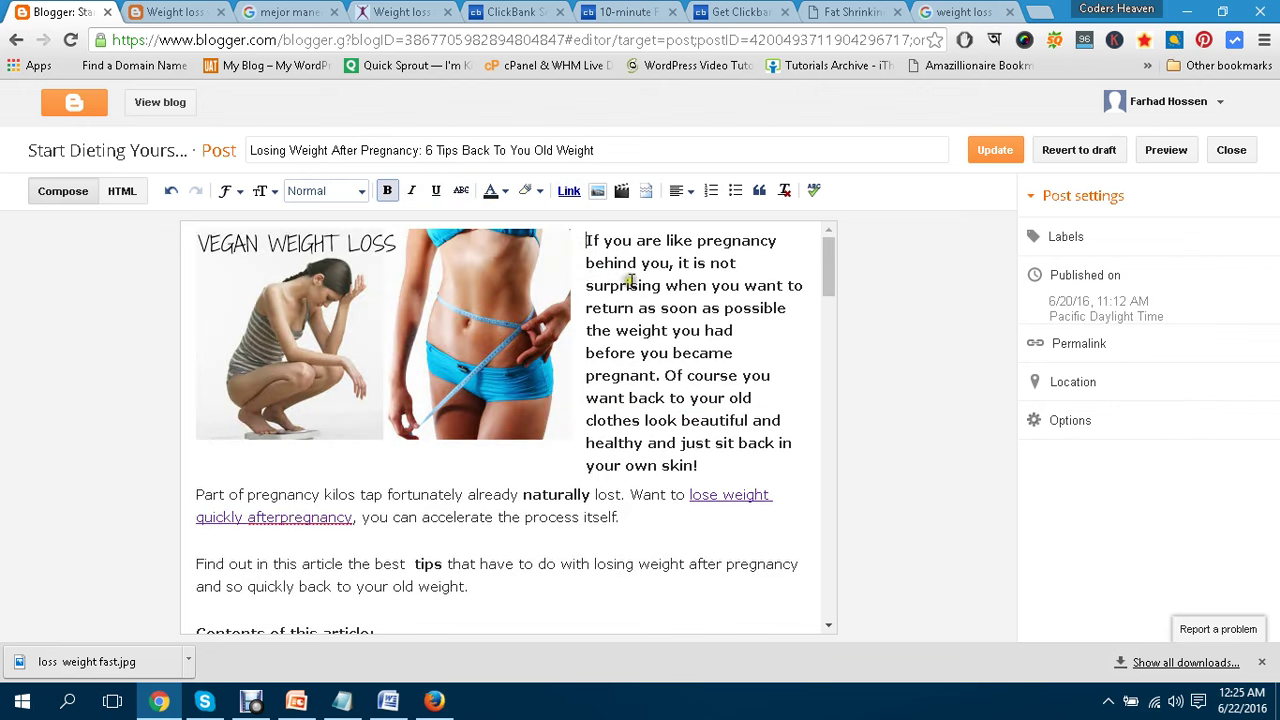
Add the caption "vegan weight loss" under the image.
click(517, 289)
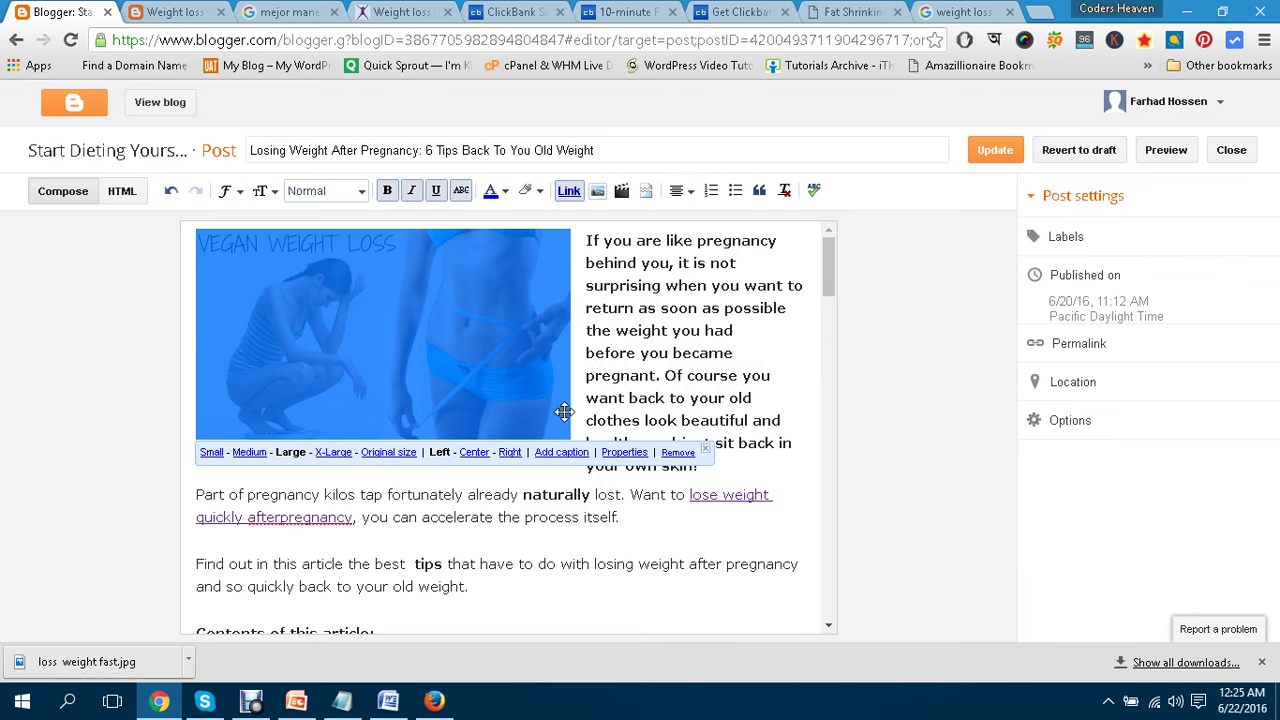
click(562, 453)
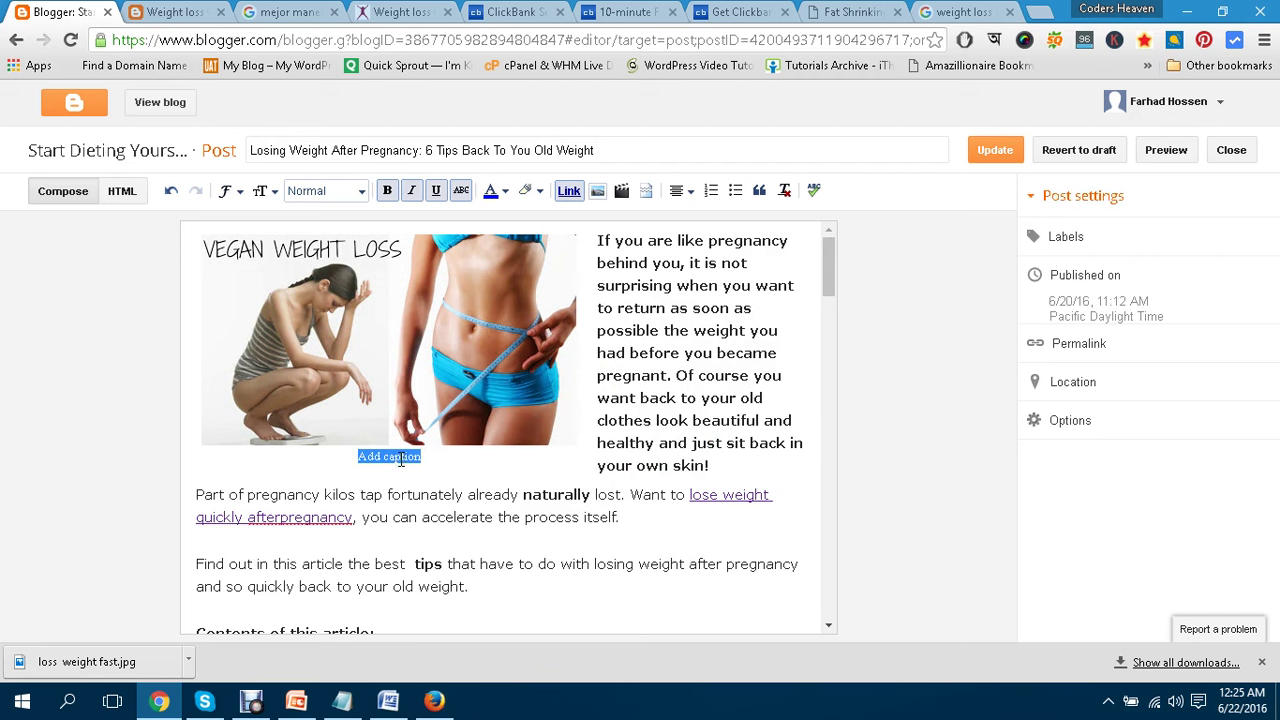
text(vegan weight loss)
Set the image's alt text to "weight loss help" and leave its title text empty.
click(500, 361)
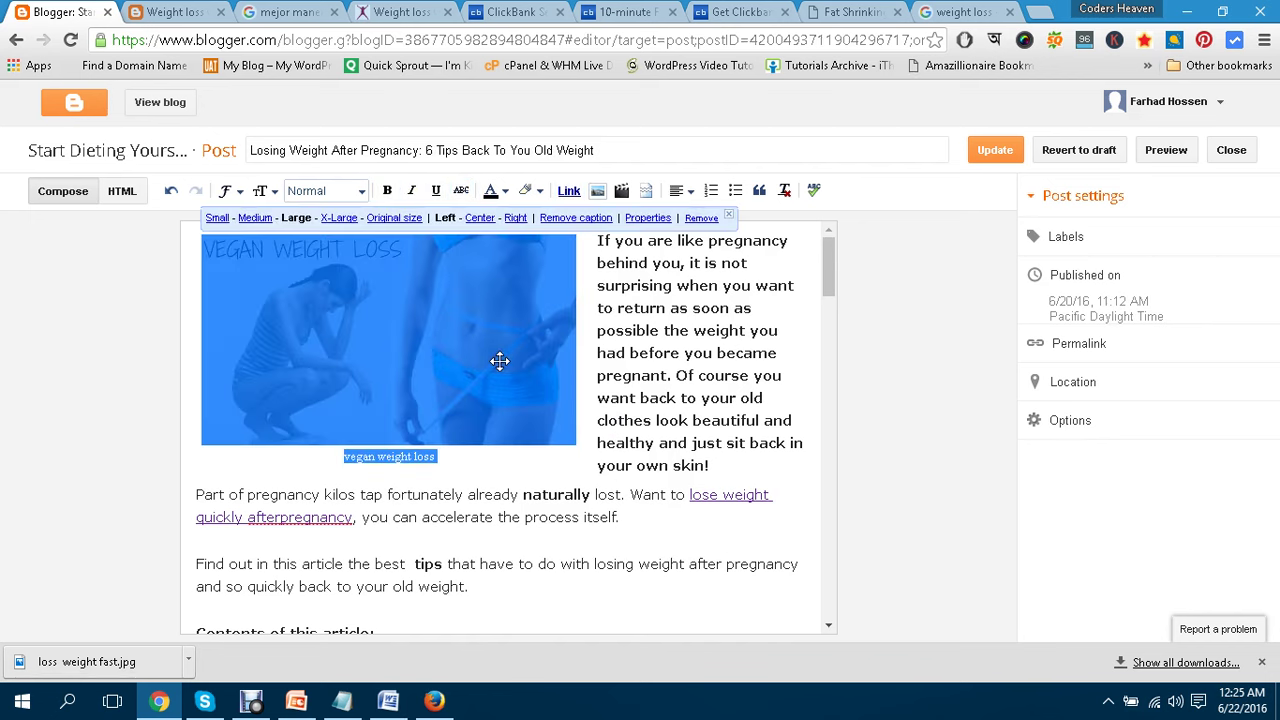
click(648, 217)
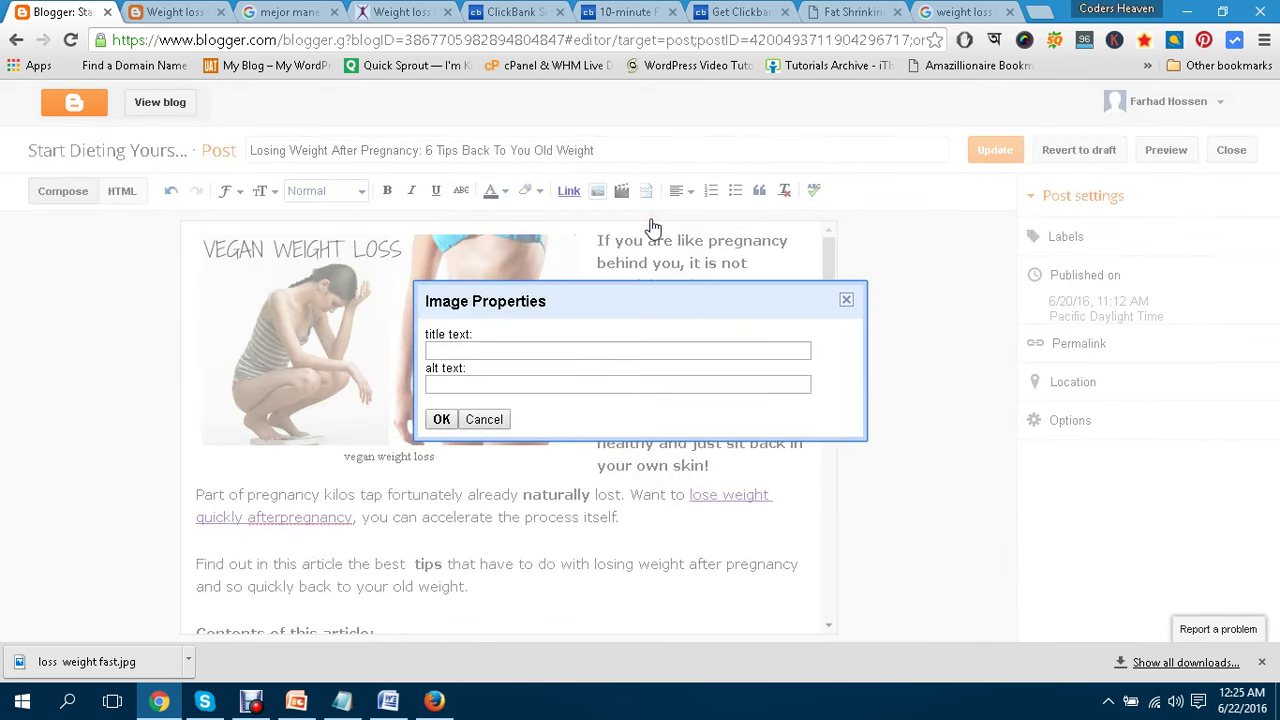
click(514, 350)
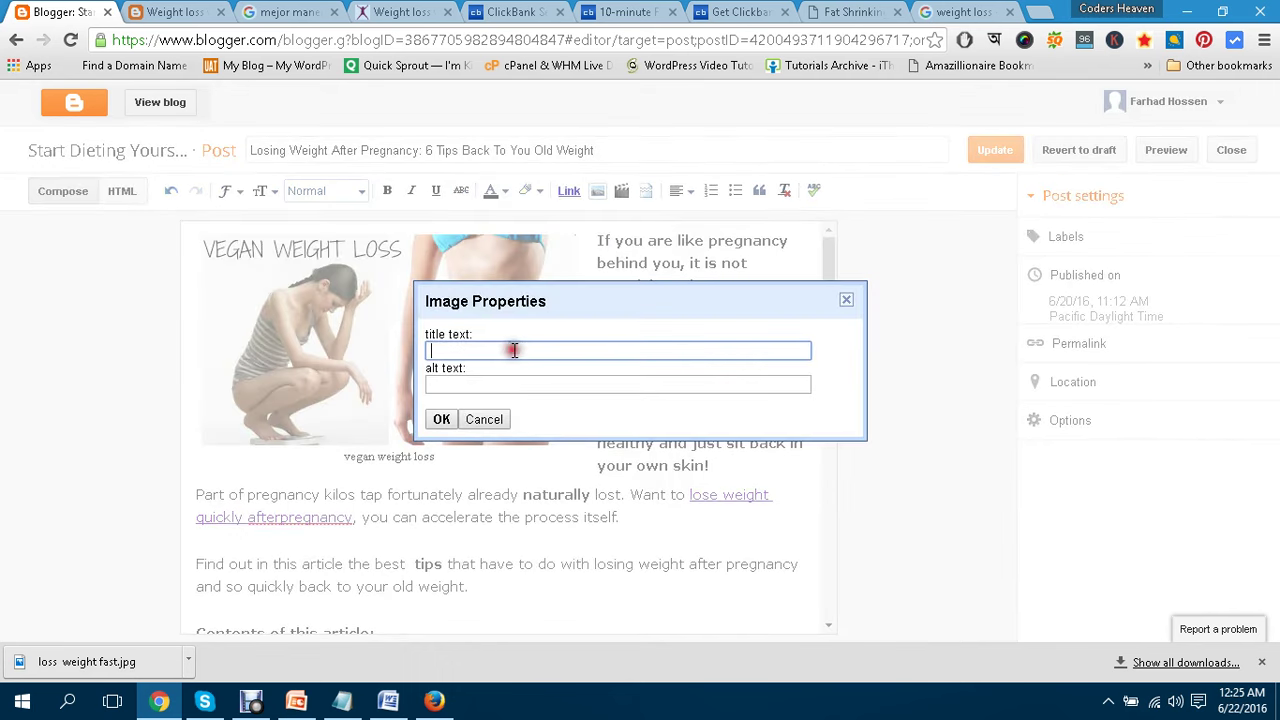
click(507, 384)
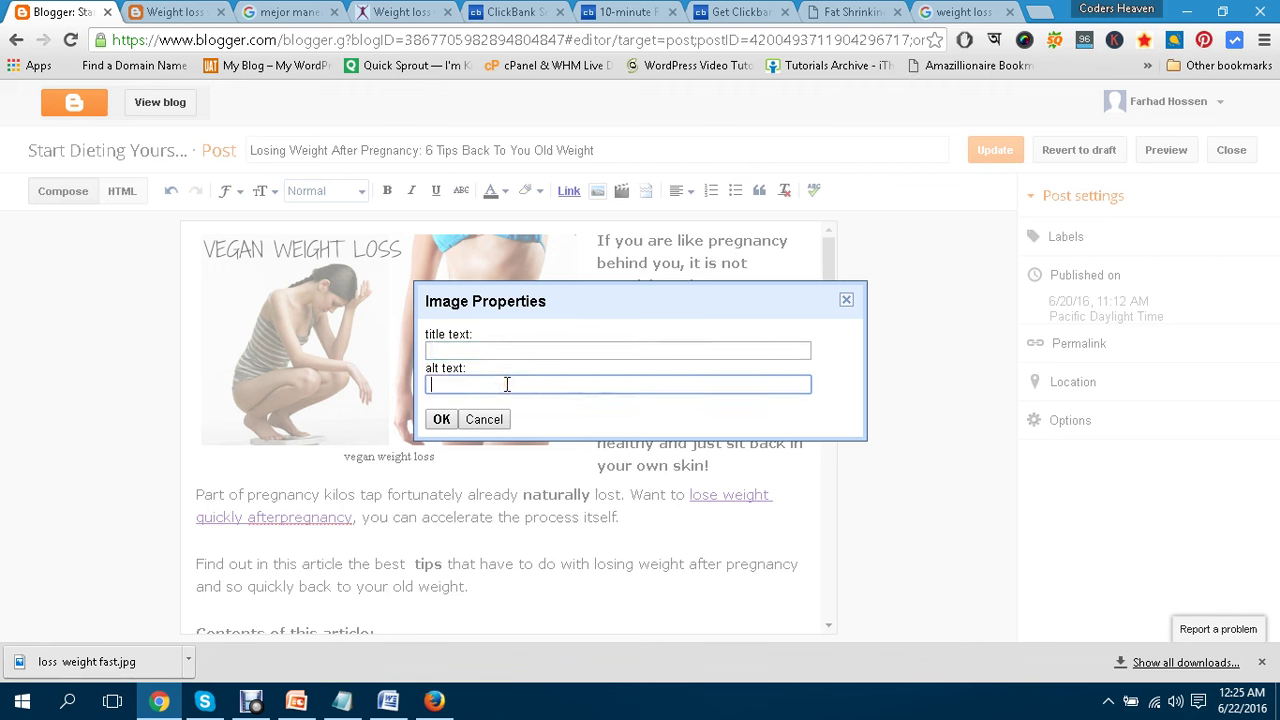
click(507, 384)
click(506, 384)
click(441, 419)
click(657, 365)
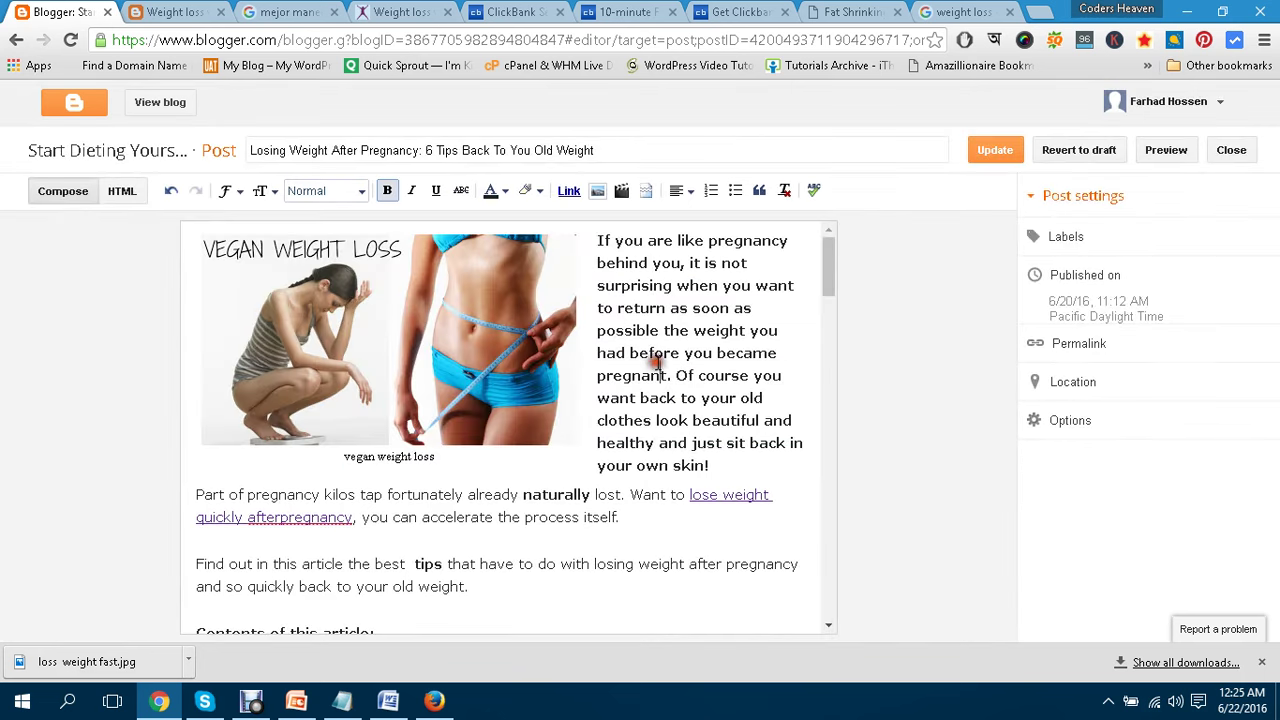
Reopen the image's properties to review the alt text and close them again.
click(491, 352)
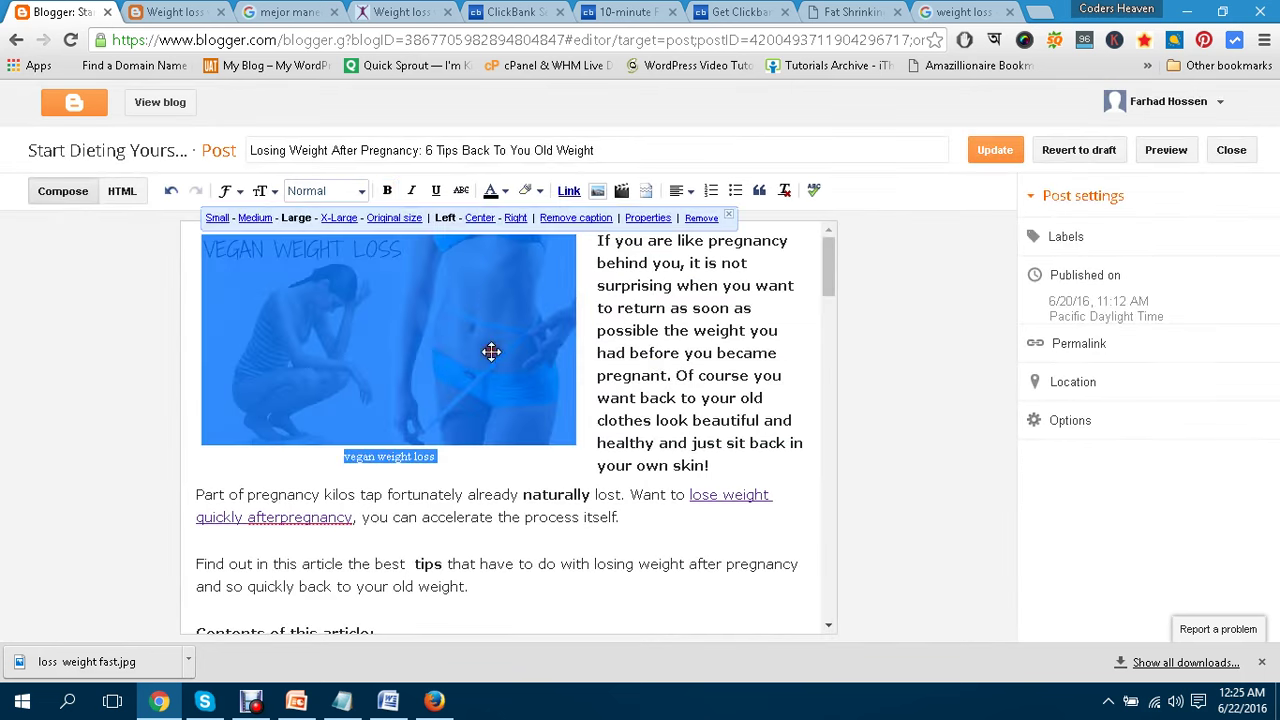
click(647, 218)
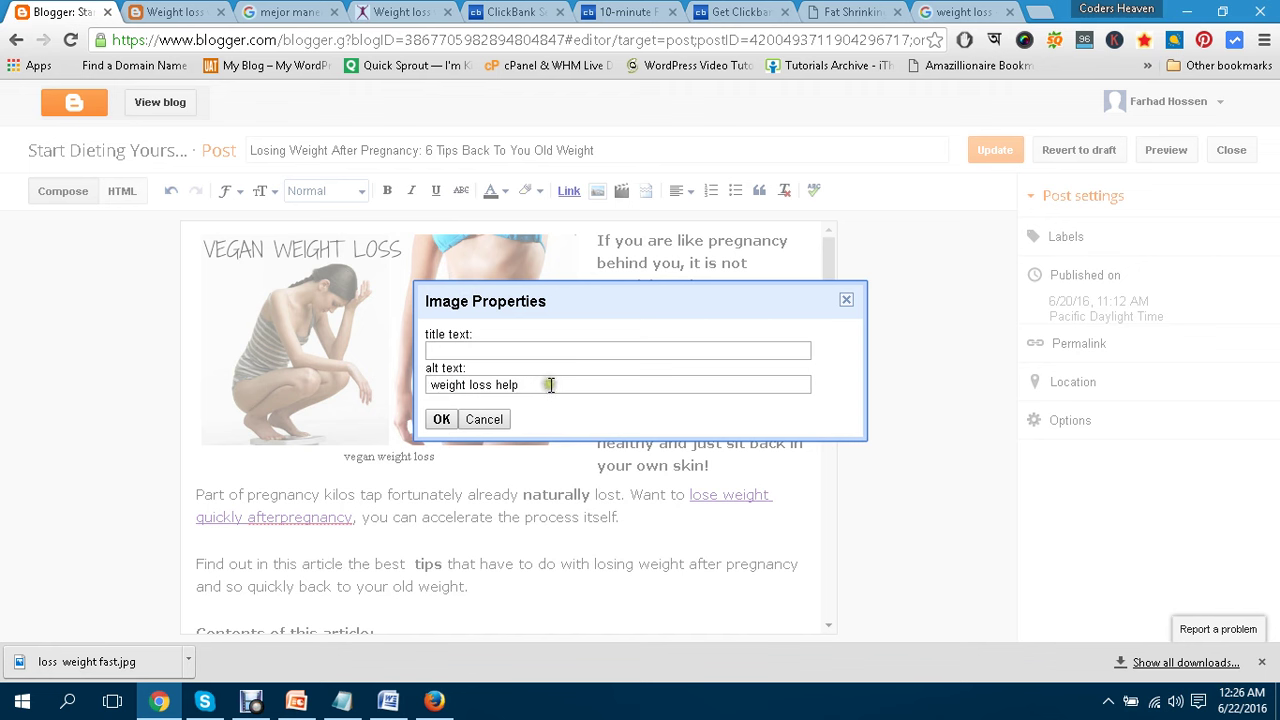
drag(550, 385, 448, 387)
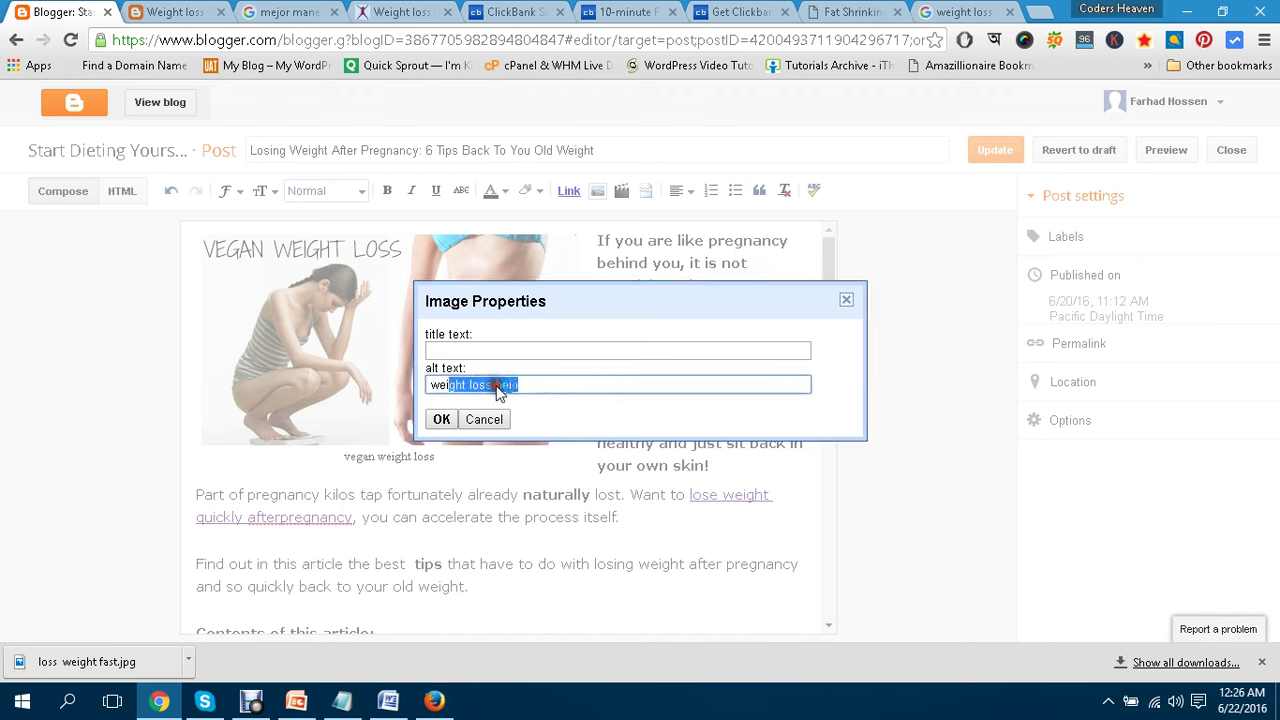
click(552, 378)
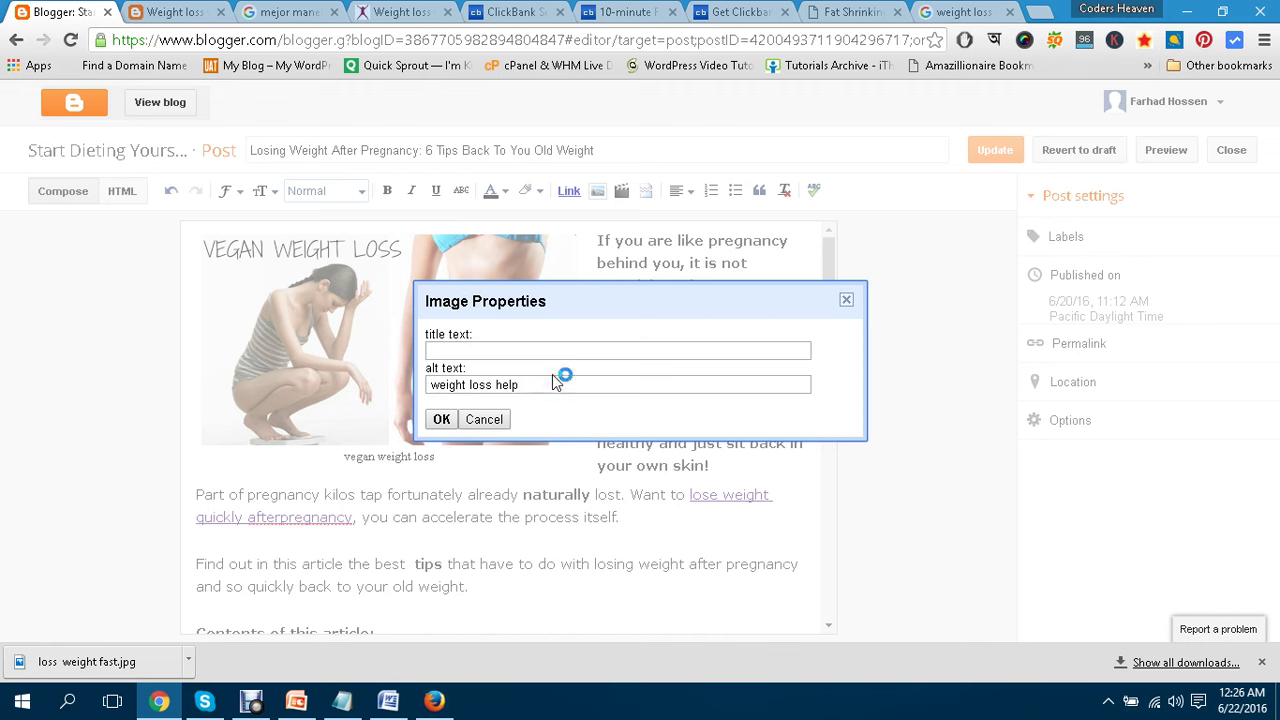
click(438, 421)
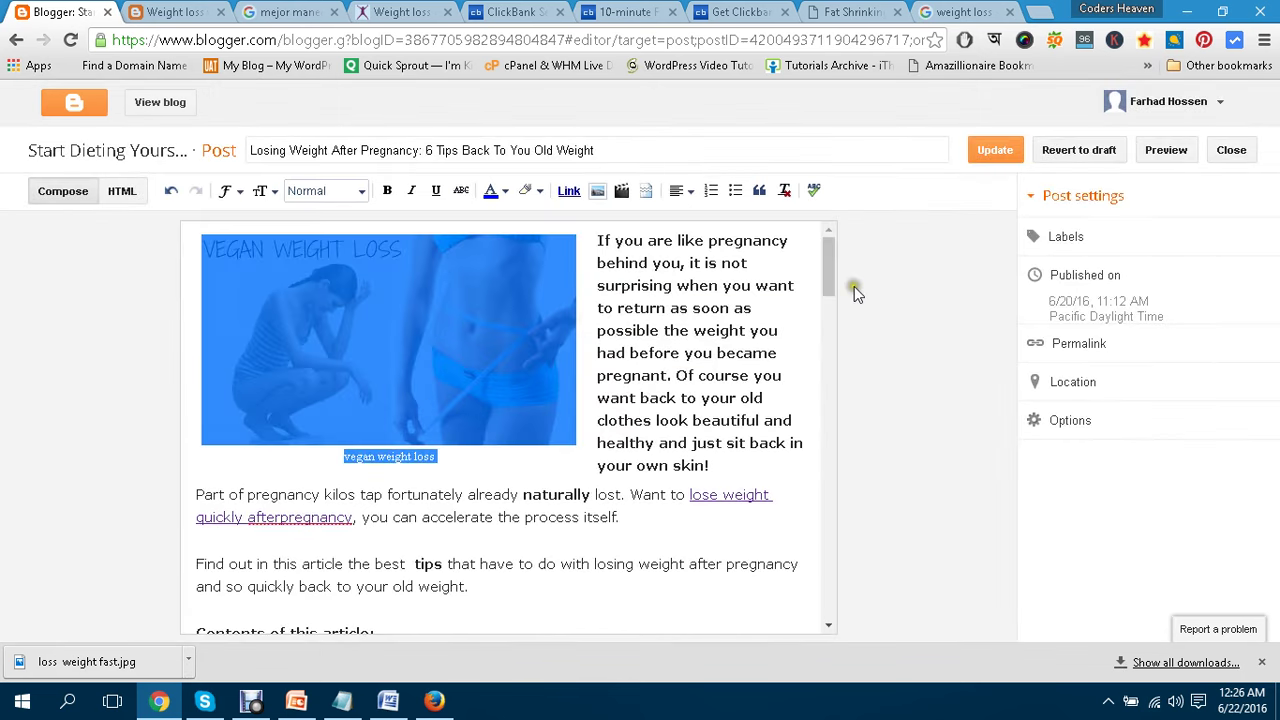
Update the pregnancy weight-loss post and check its thumbnail on the live blog's home page.
click(997, 150)
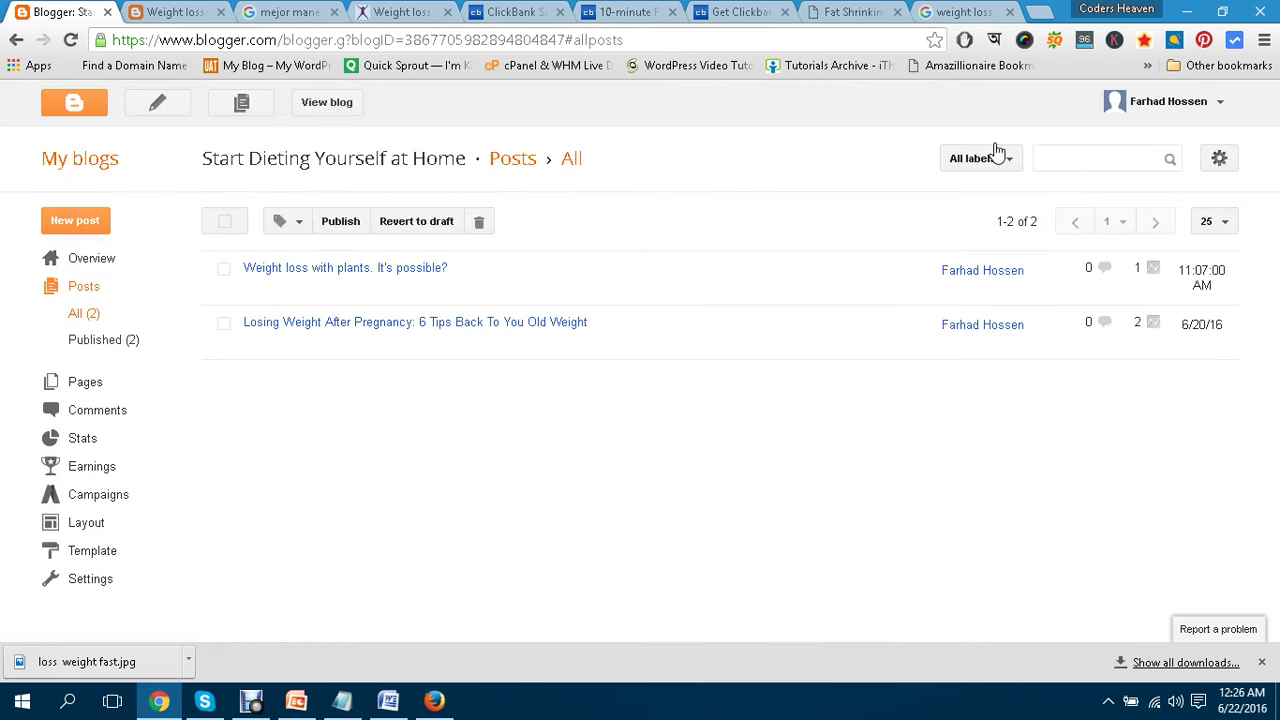
click(204, 10)
click(575, 231)
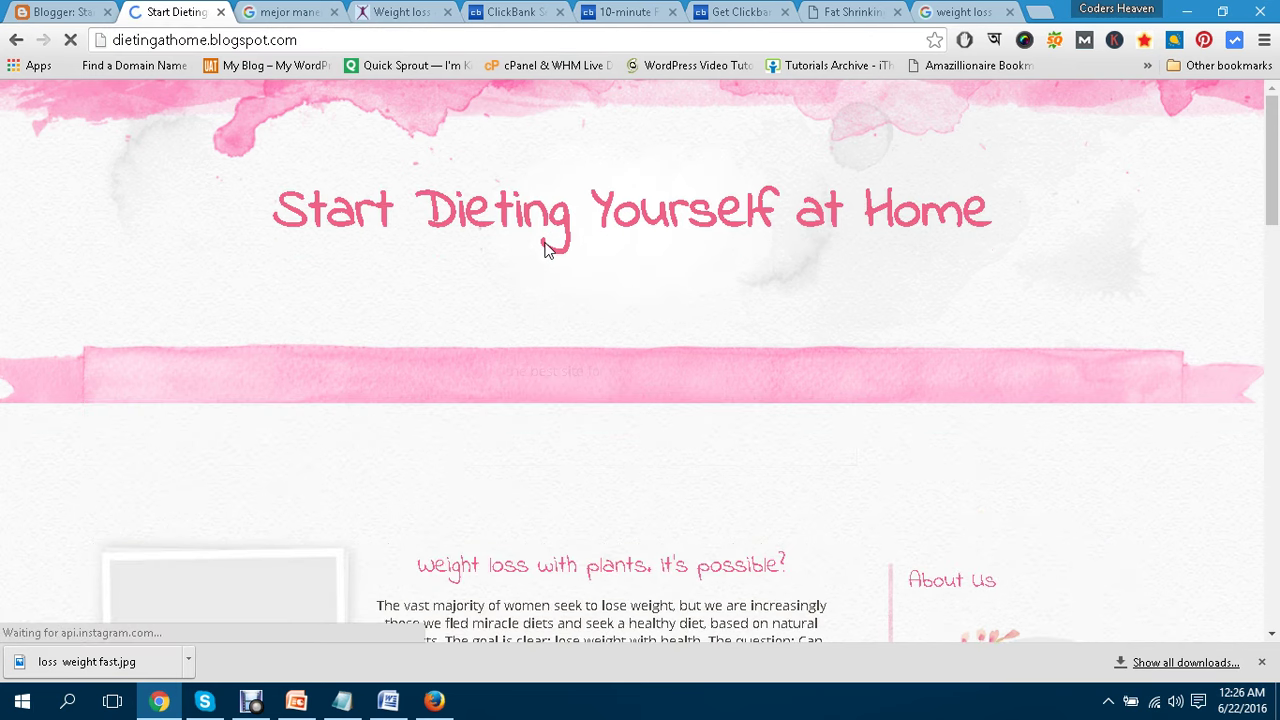
scroll(548, 250, down, 3)
scroll(540, 262, down, 2)
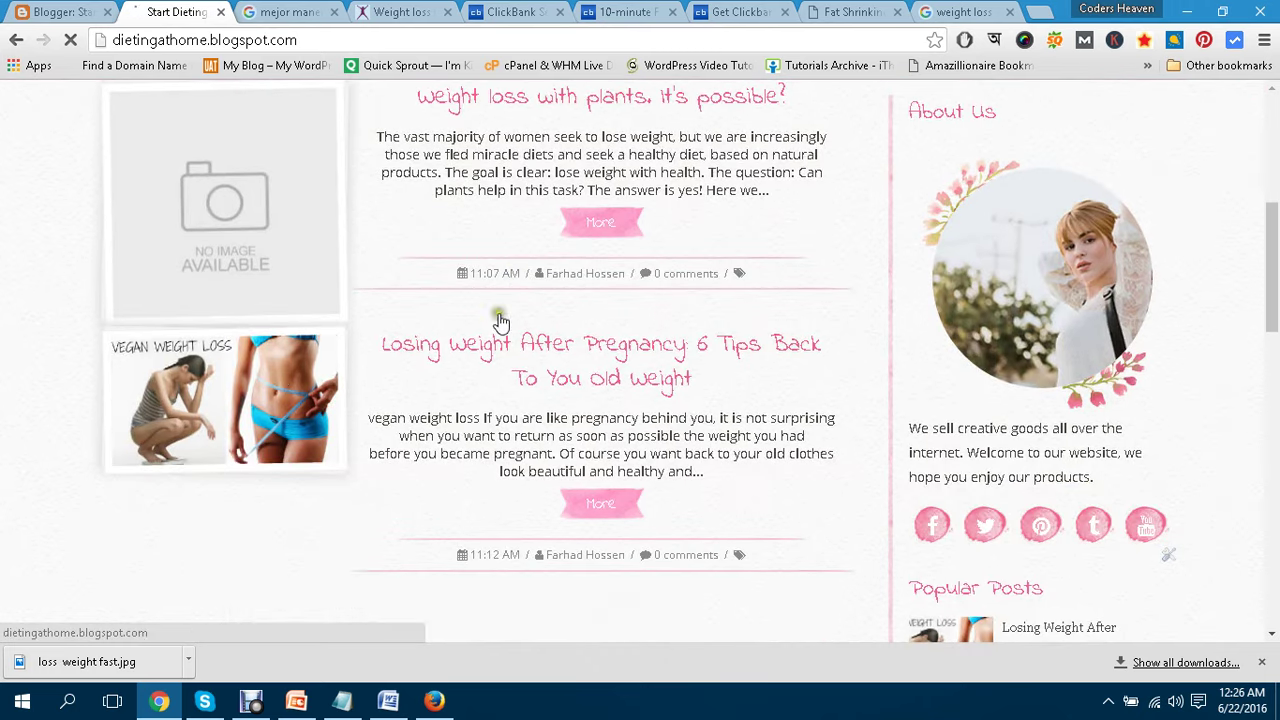
mouse_move(274, 388)
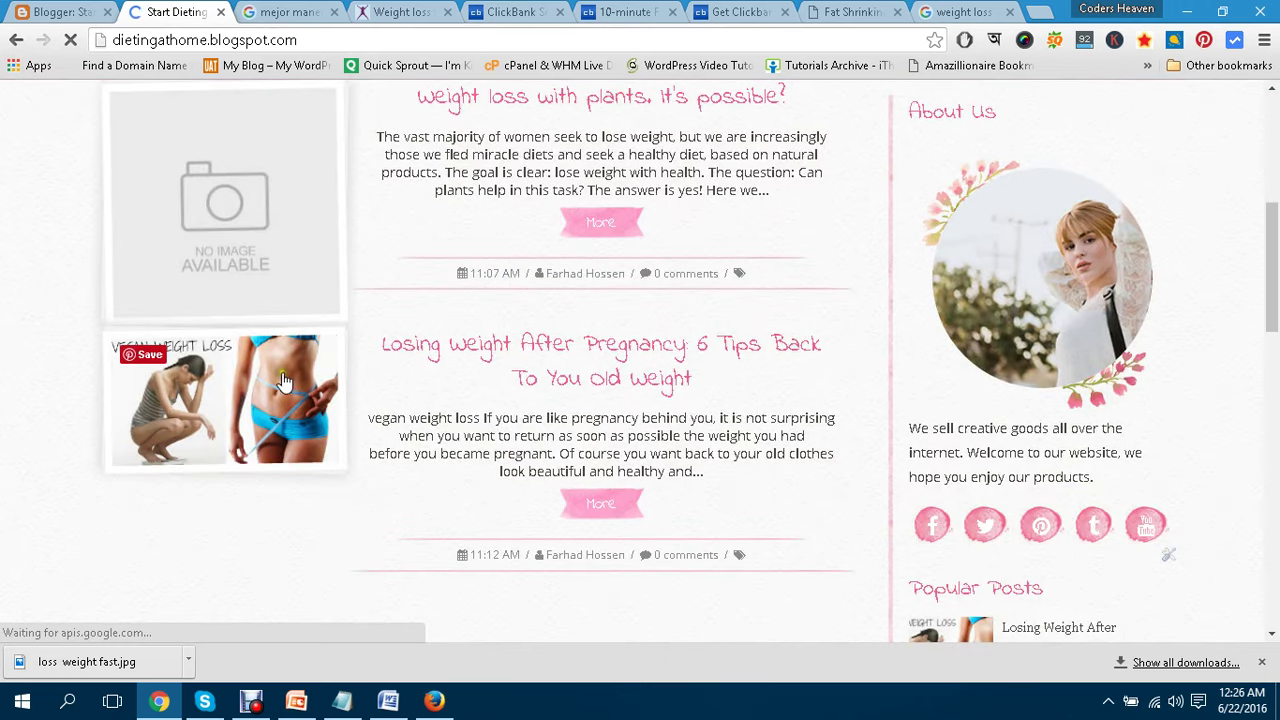
Open the published "Losing Weight After Pregnancy" post from the blog home page and look through the article.
click(566, 356)
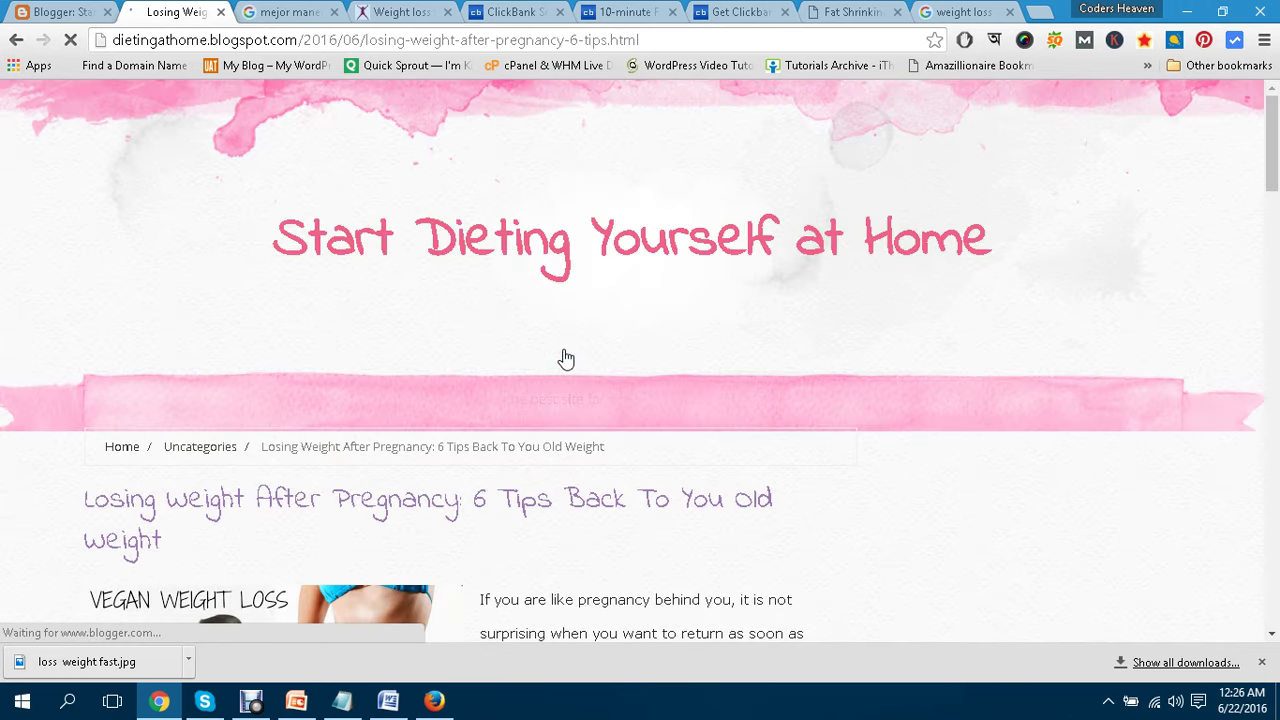
scroll(563, 357, down, 3)
scroll(460, 330, down, 3)
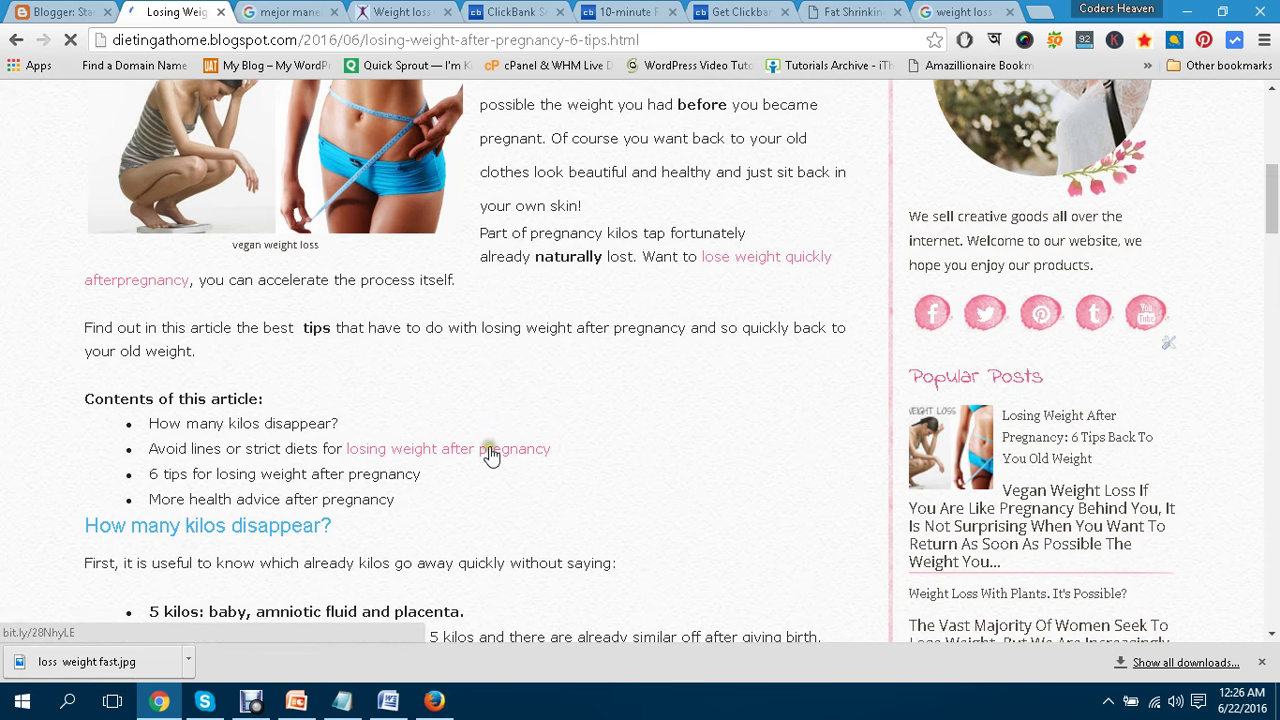
scroll(488, 449, down, 5)
scroll(488, 445, down, 9)
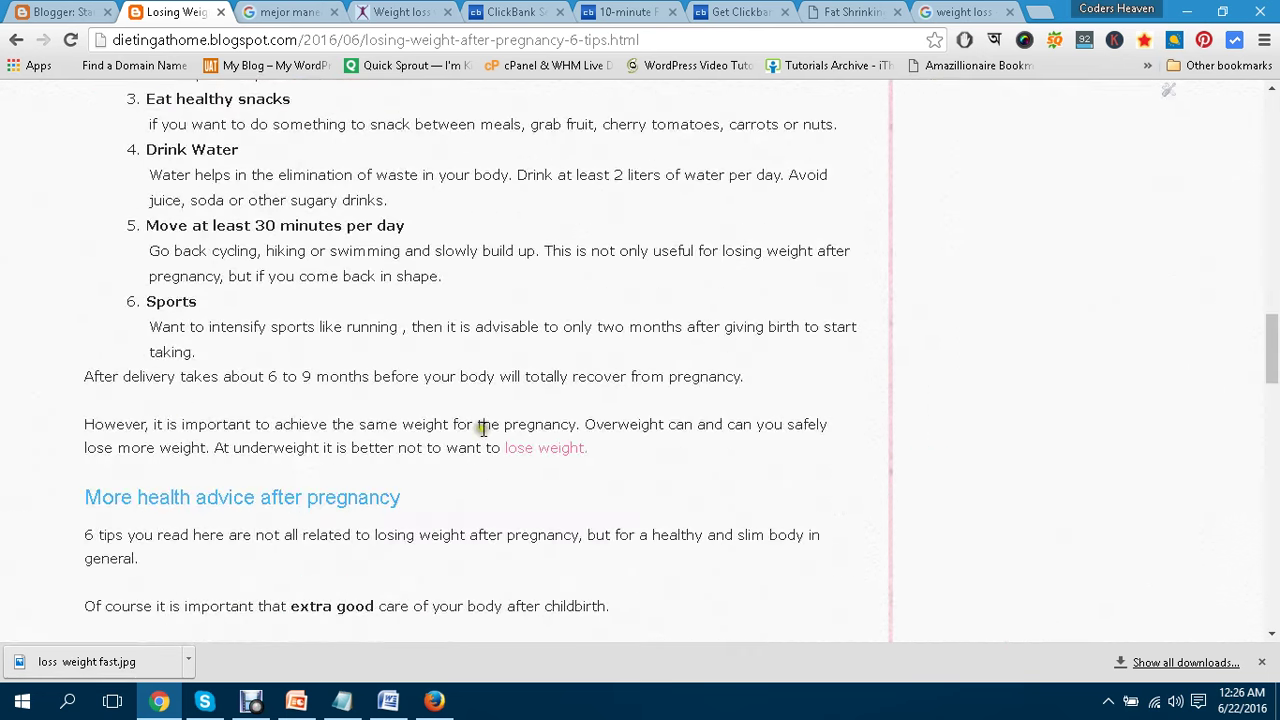
scroll(545, 423, up, 5)
scroll(545, 423, up, 15)
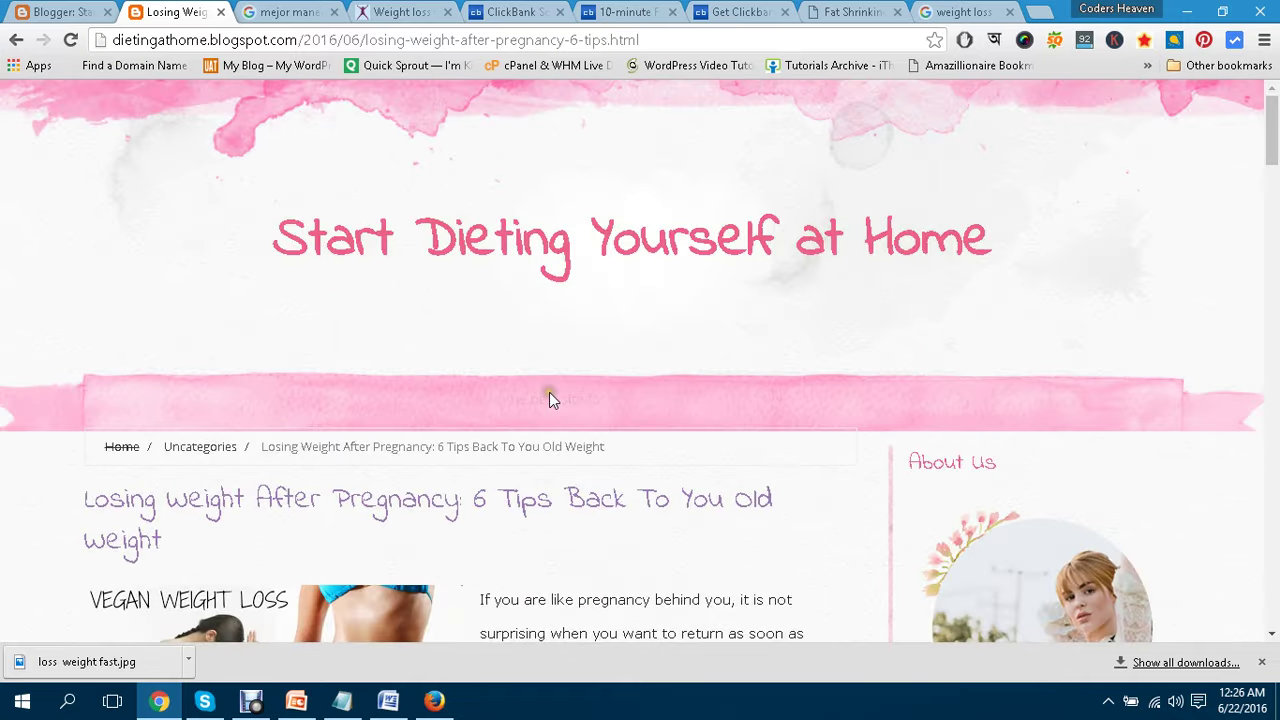
Examine the published post's image, caption and wrapped introduction, along with the links and sections further down the article.
scroll(549, 392, down, 3)
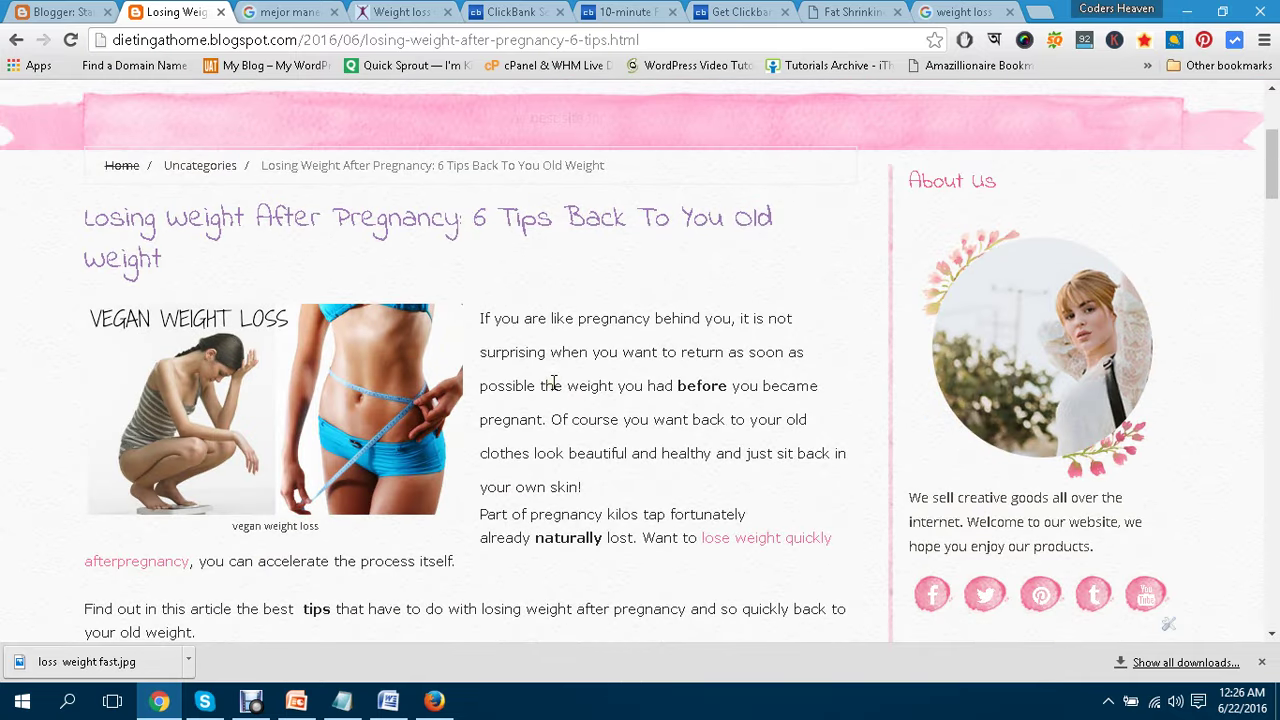
scroll(553, 381, up, 3)
scroll(554, 380, down, 4)
scroll(557, 385, up, 4)
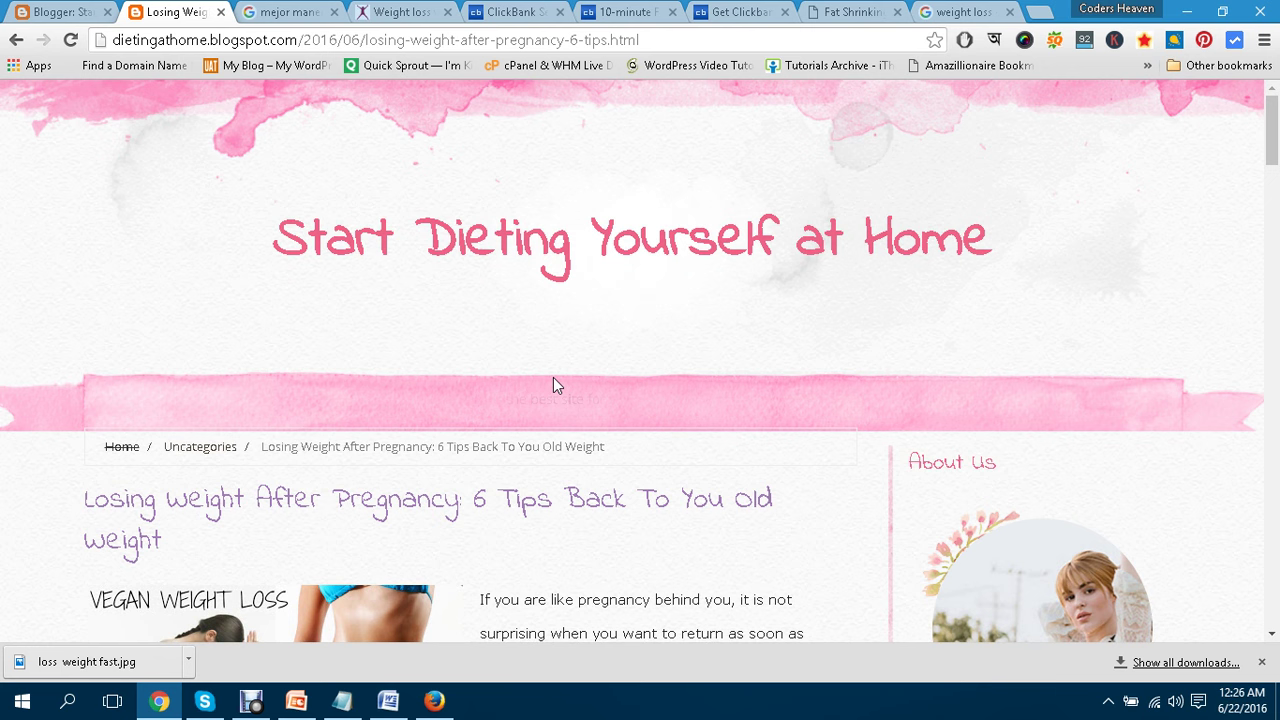
scroll(517, 368, down, 4)
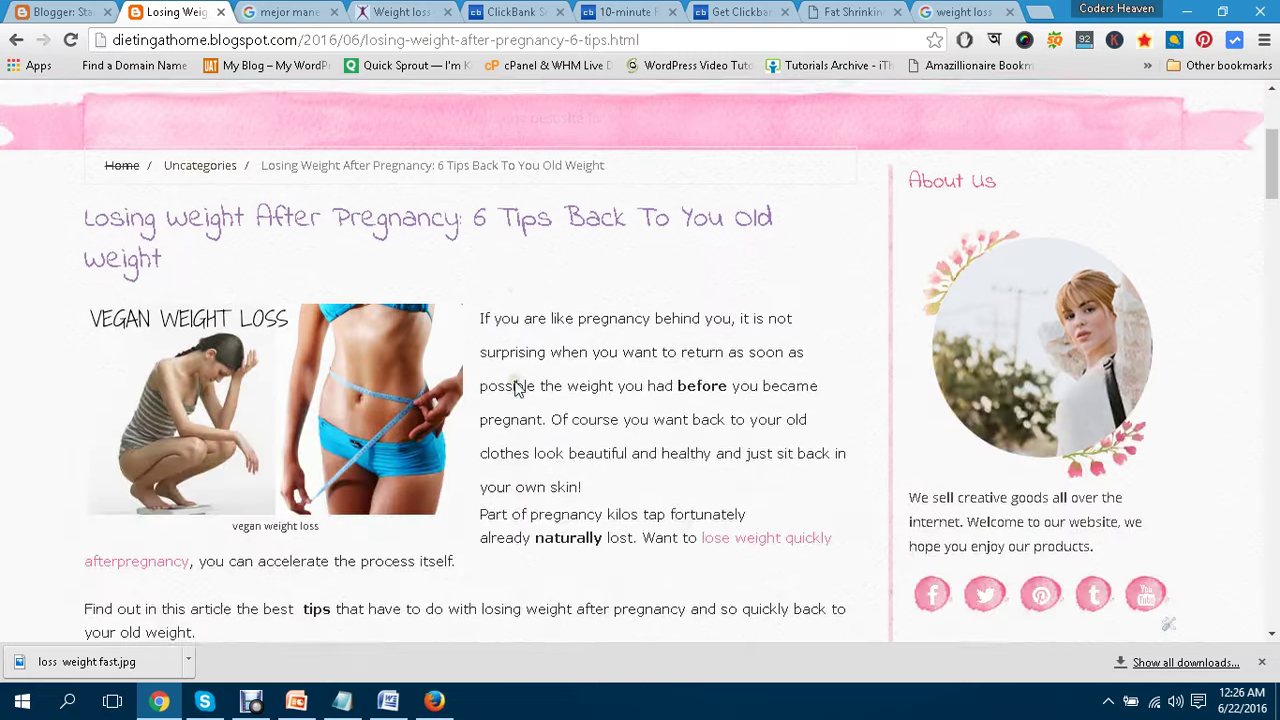
scroll(517, 389, up, 4)
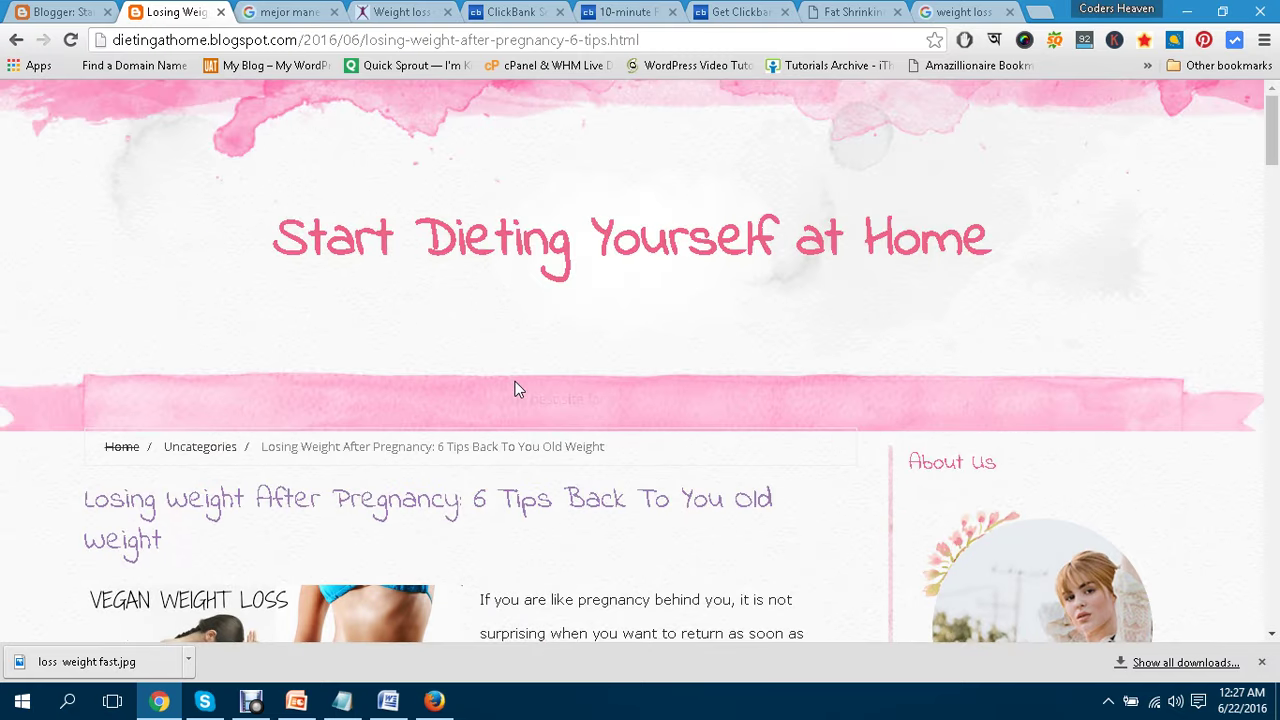
scroll(517, 389, down, 3)
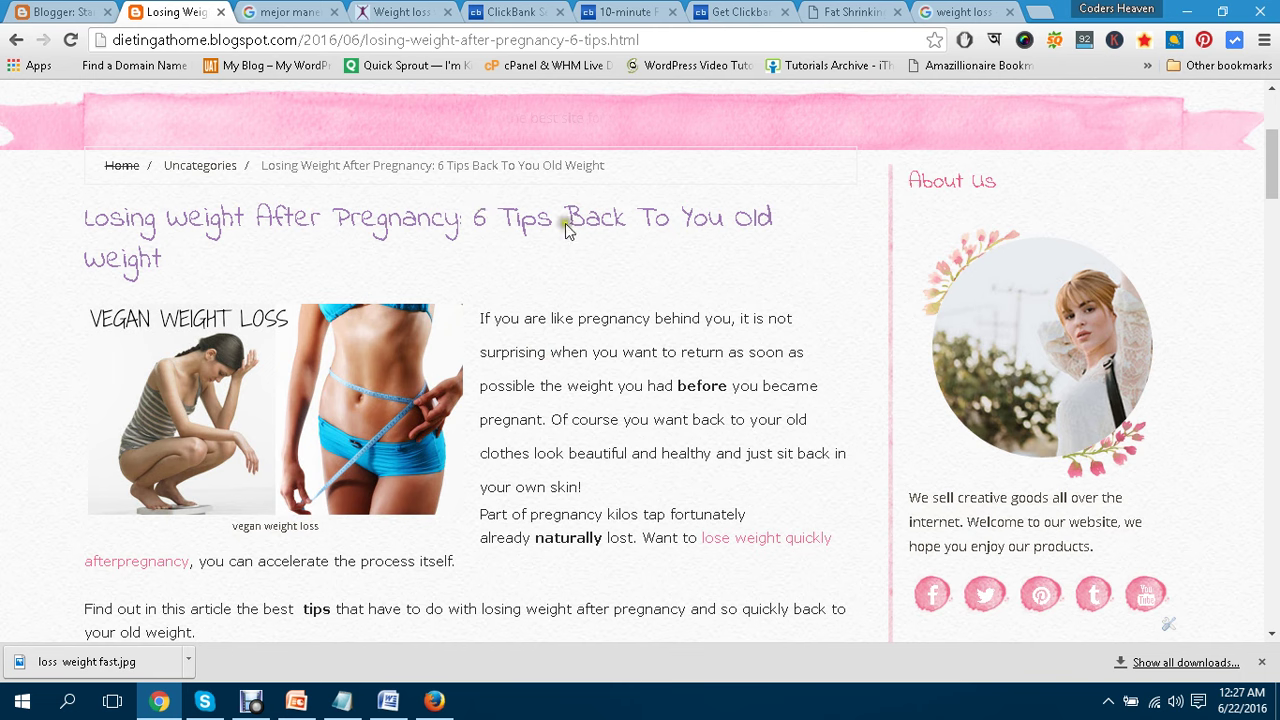
scroll(586, 300, down, 7)
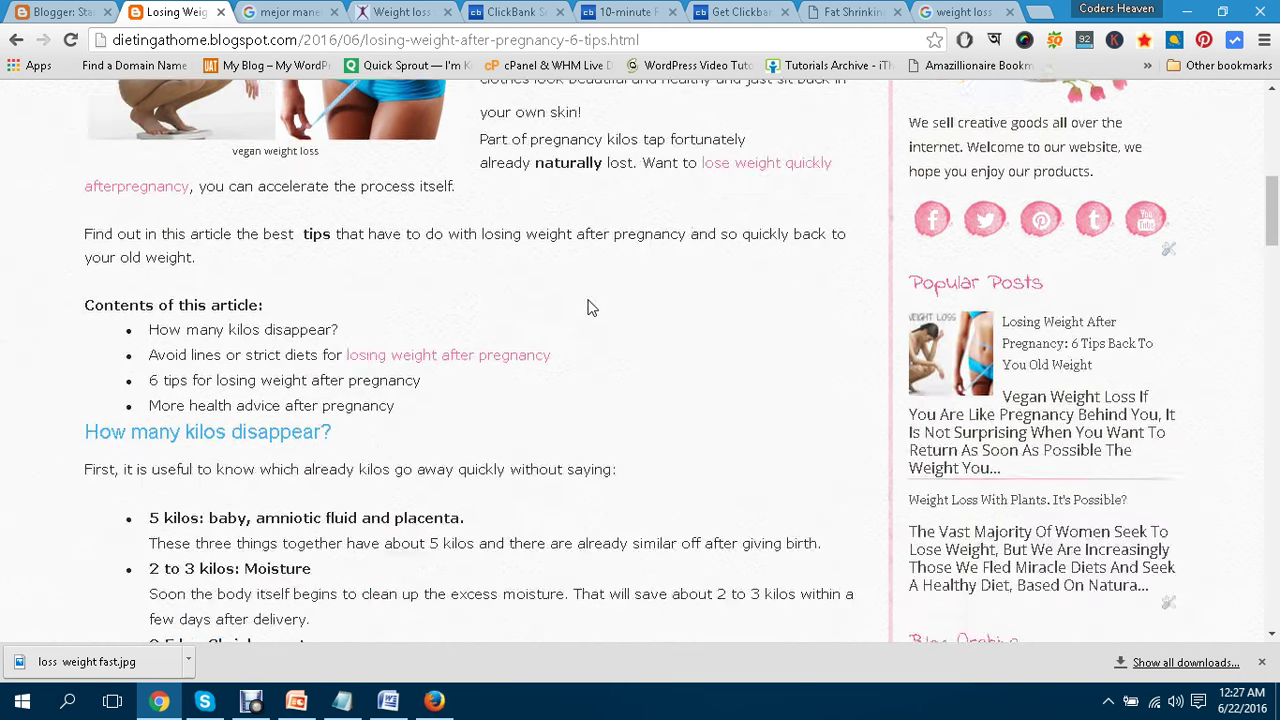
scroll(588, 306, down, 9)
scroll(588, 306, up, 16)
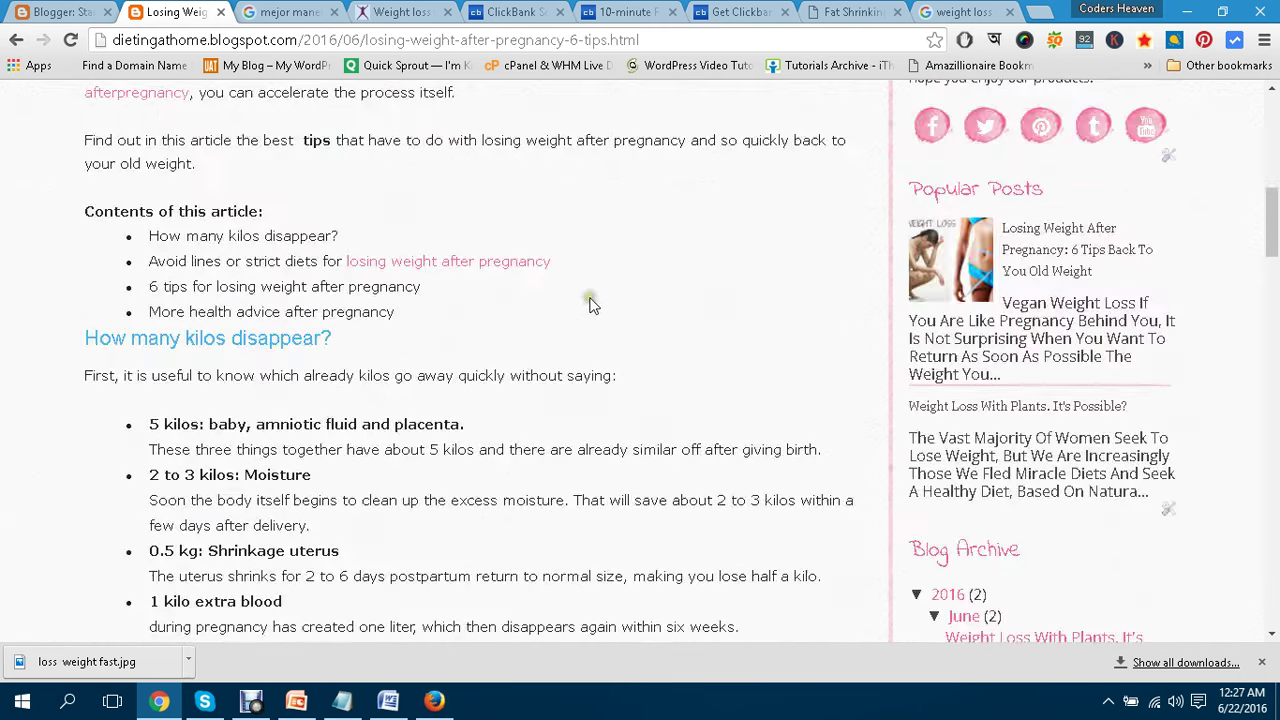
Switch to Notepad and review the topic list on external linking, affiliate links, non-copyright images and products to promote.
click(342, 700)
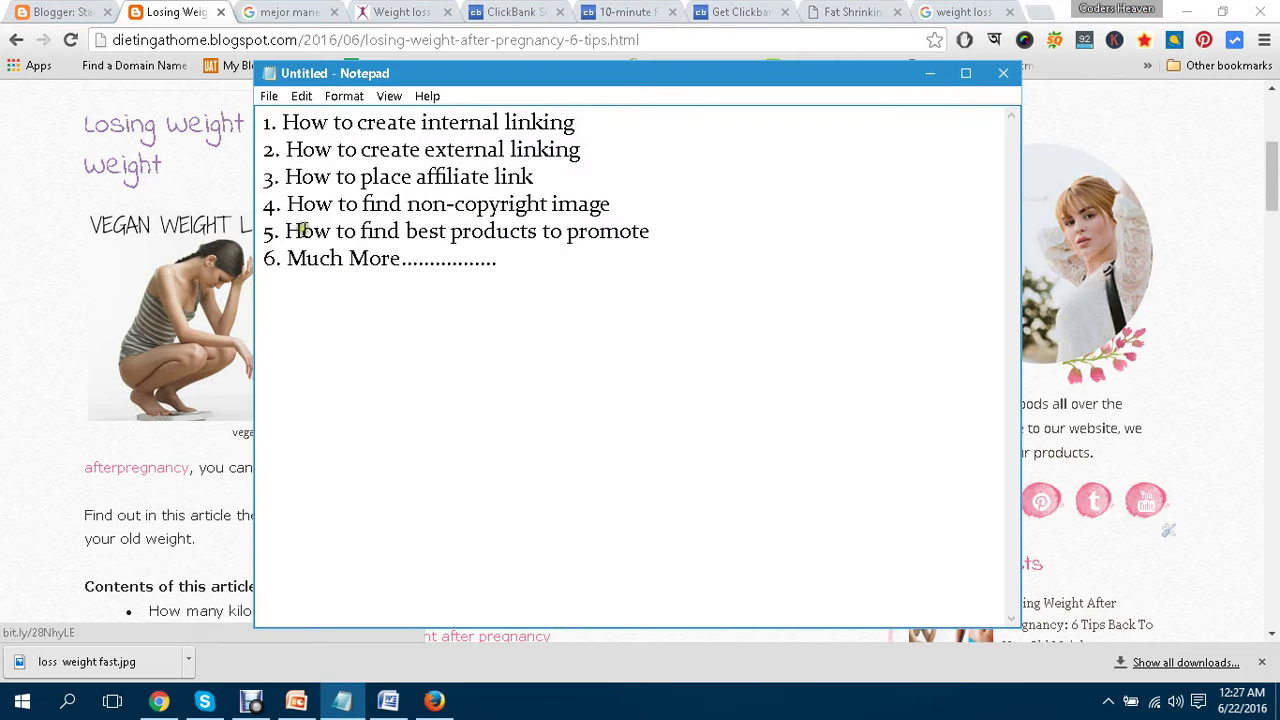
drag(300, 231, 552, 231)
click(620, 231)
drag(377, 153, 467, 153)
drag(361, 180, 438, 179)
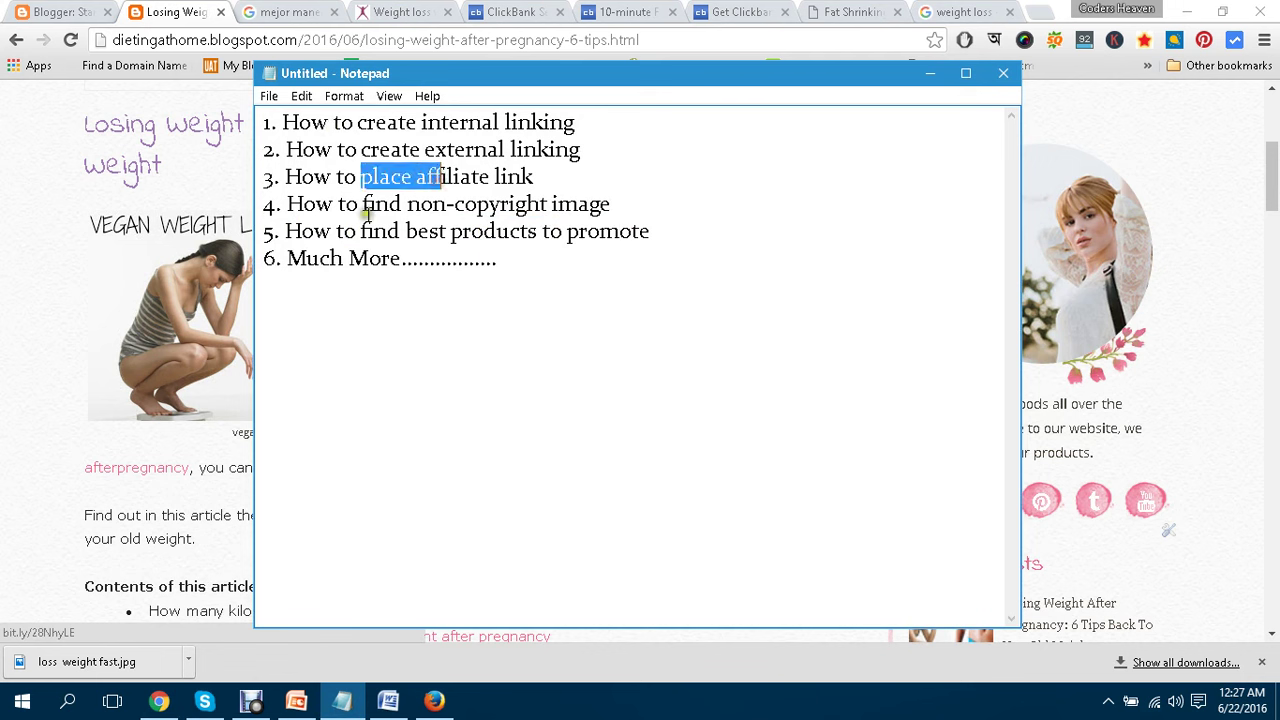
drag(370, 206, 507, 203)
click(577, 204)
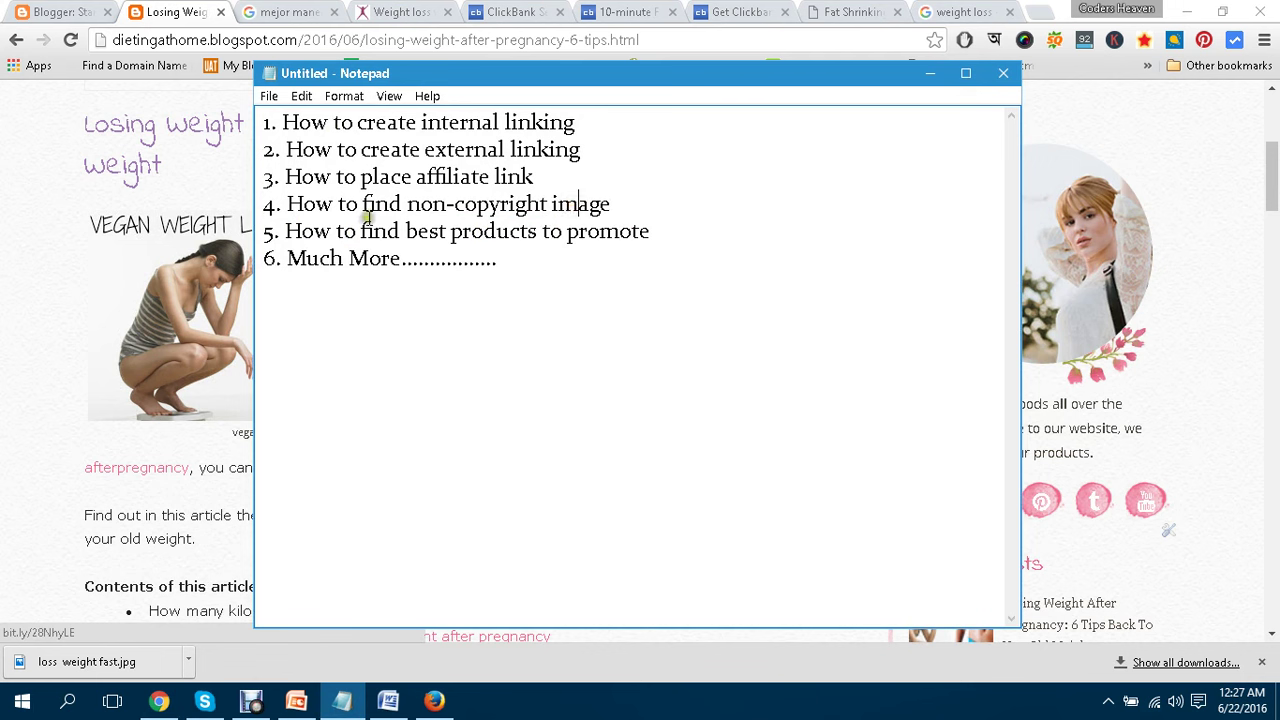
drag(356, 229, 517, 231)
click(584, 232)
drag(369, 228, 528, 229)
click(596, 226)
Return to Chrome and look over the CBEngine page for the 10-minute Fat Loss product.
click(178, 10)
click(624, 11)
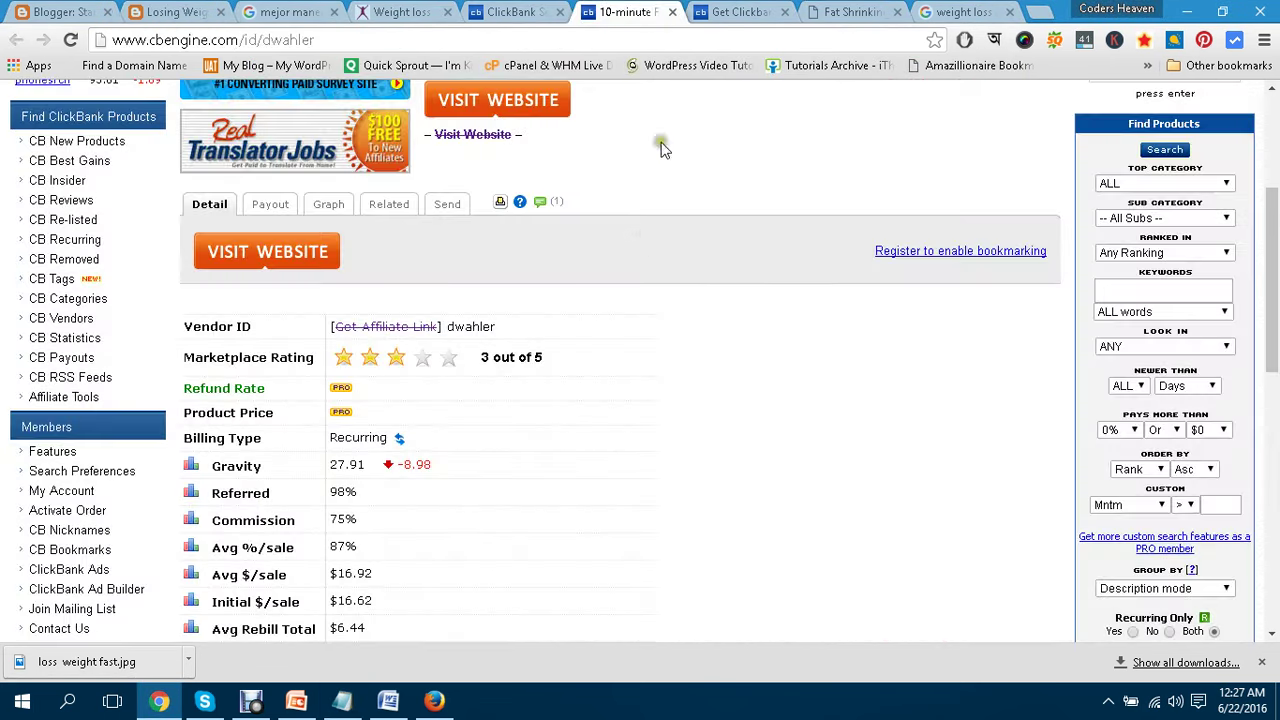
scroll(630, 320, up, 3)
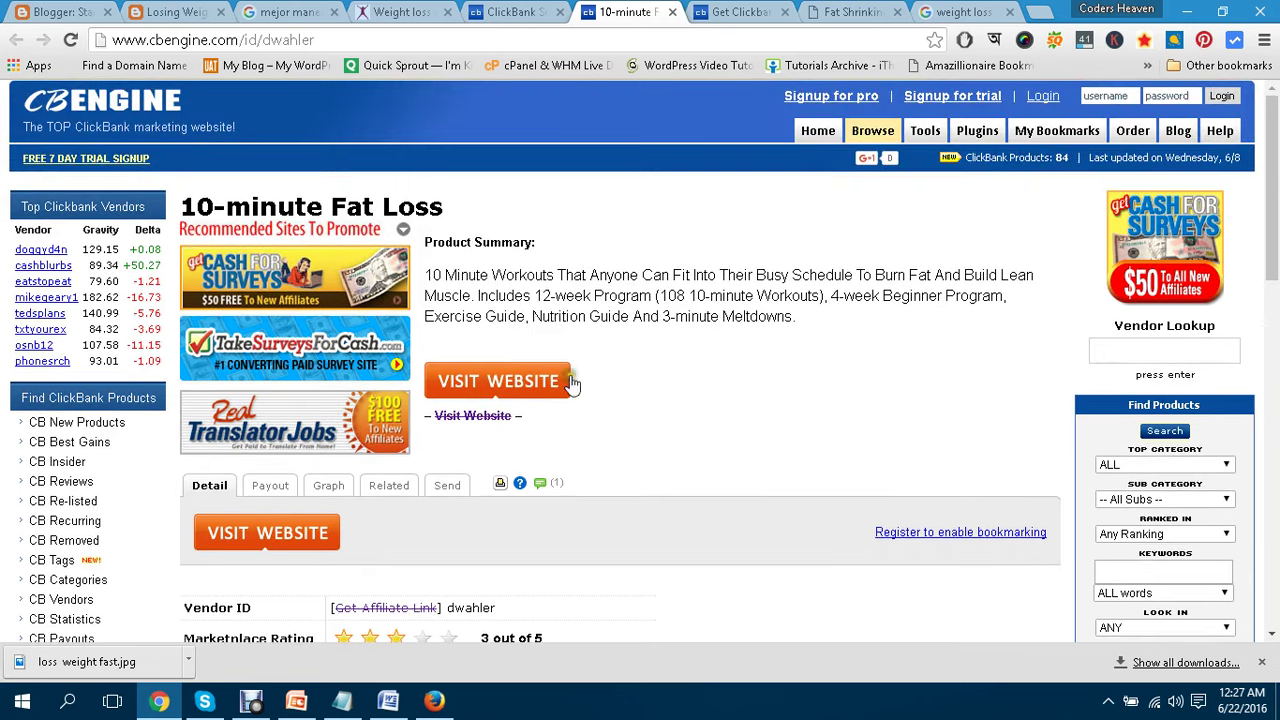
scroll(566, 320, down, 3)
scroll(575, 320, up, 3)
scroll(577, 319, down, 4)
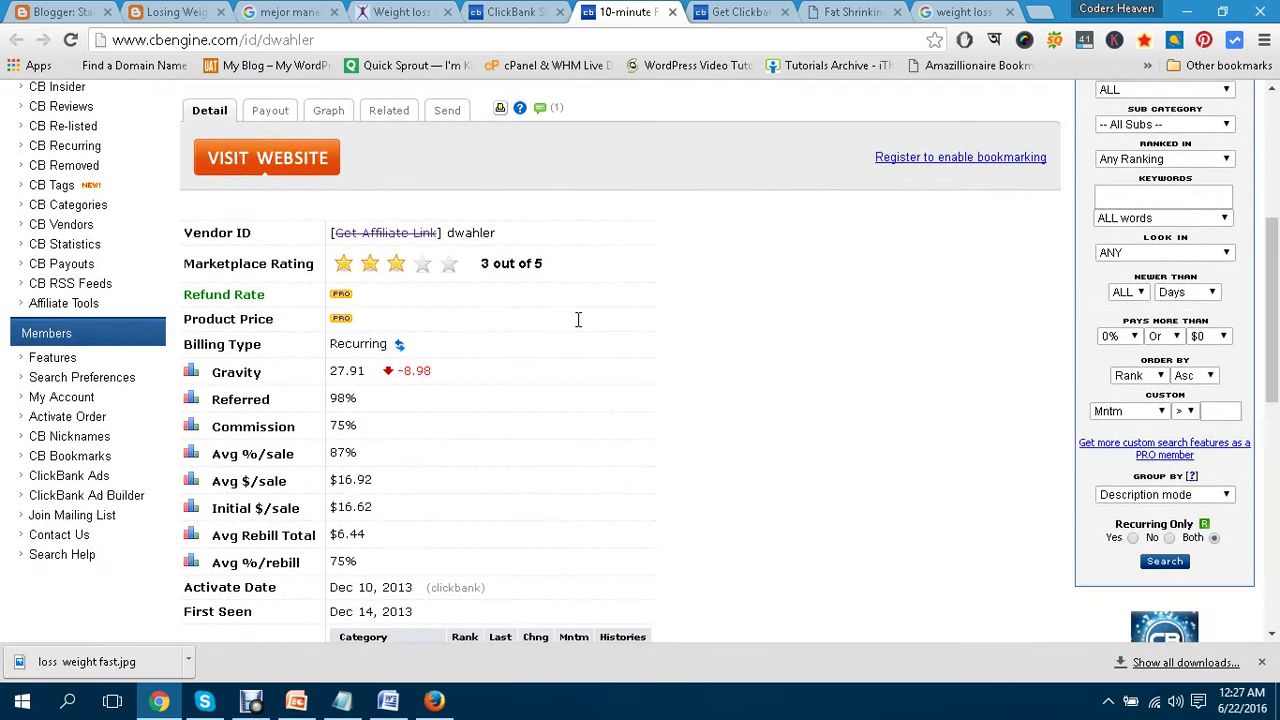
scroll(577, 319, up, 4)
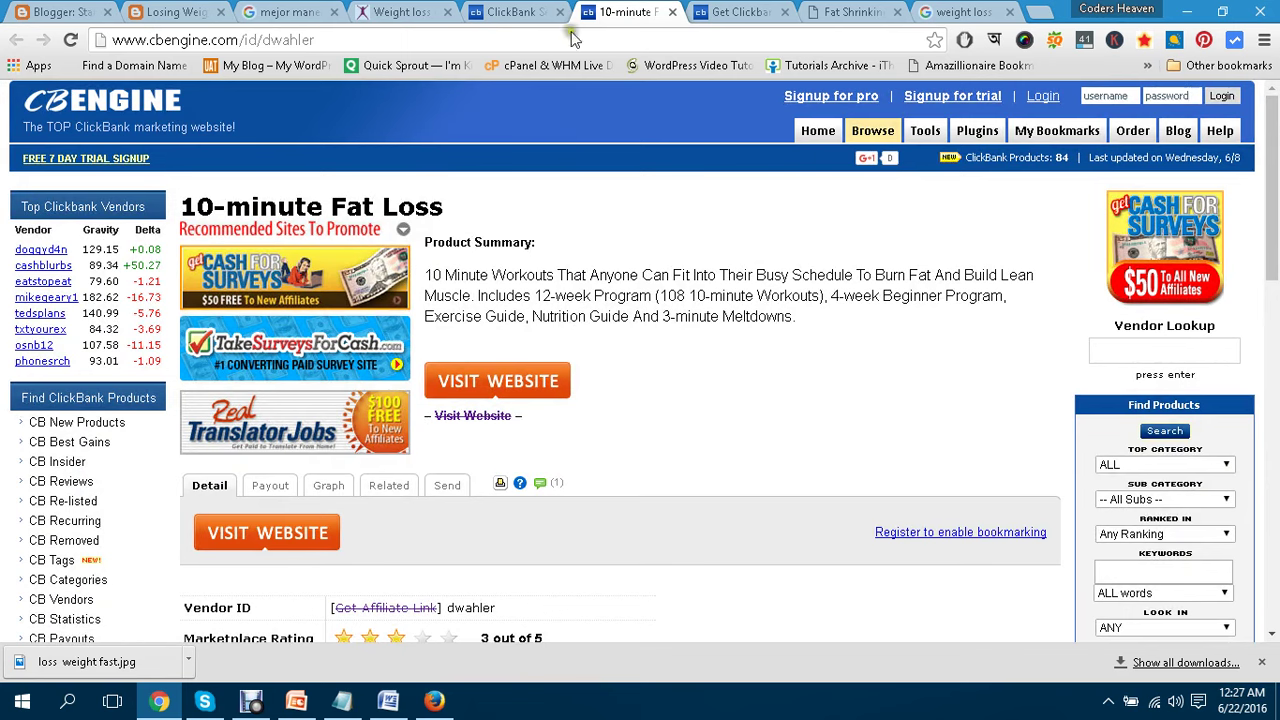
Check the gravity column in the CBEngine health product list and return to the 10-minute Fat Loss page.
click(541, 11)
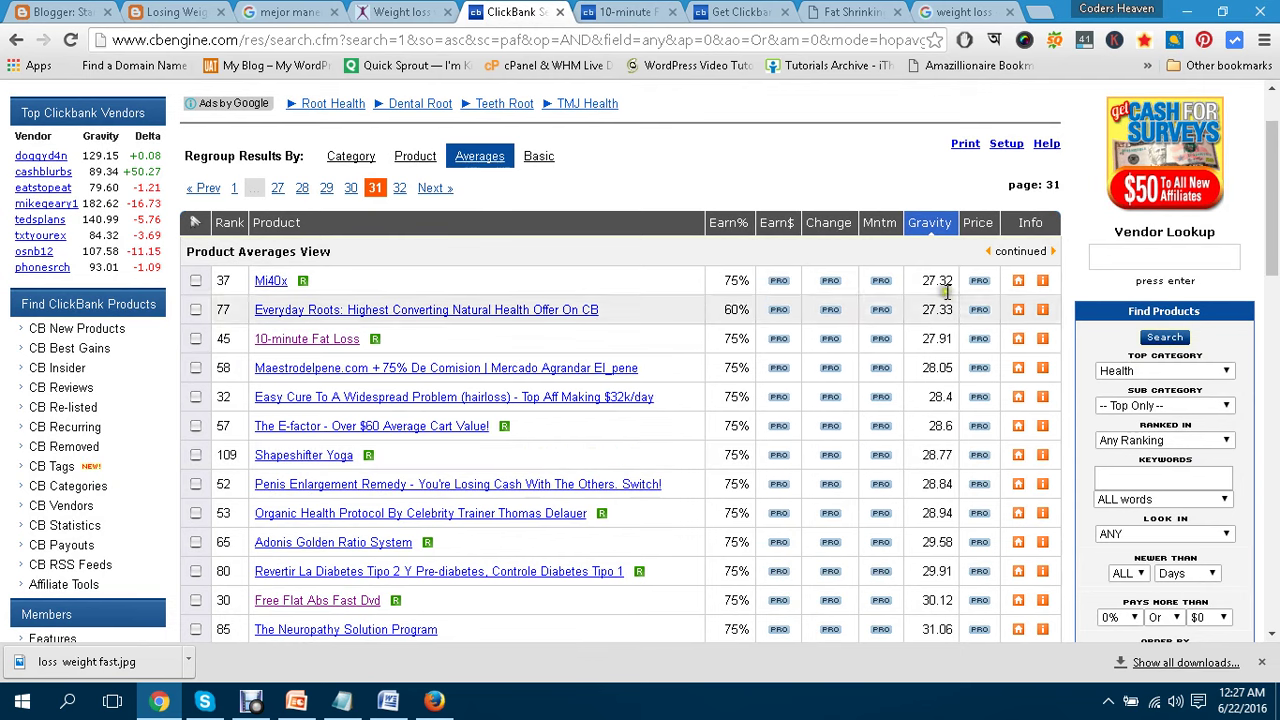
click(615, 11)
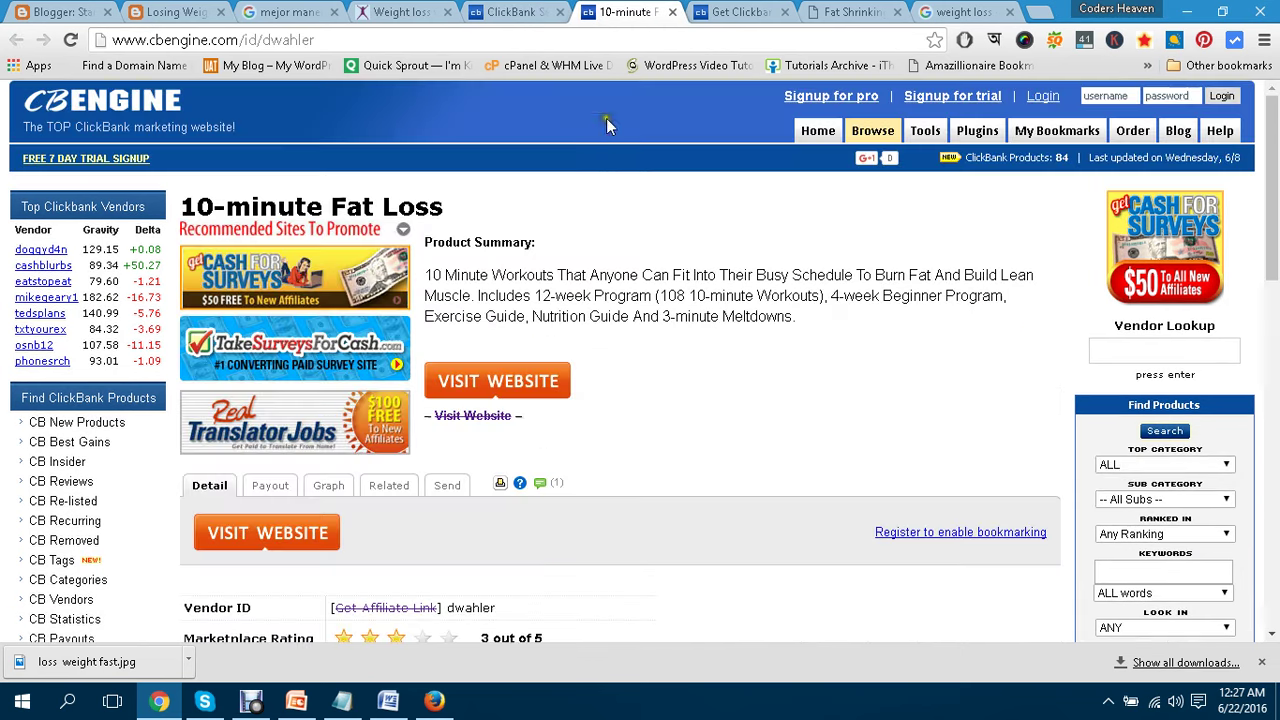
scroll(583, 214, down, 1)
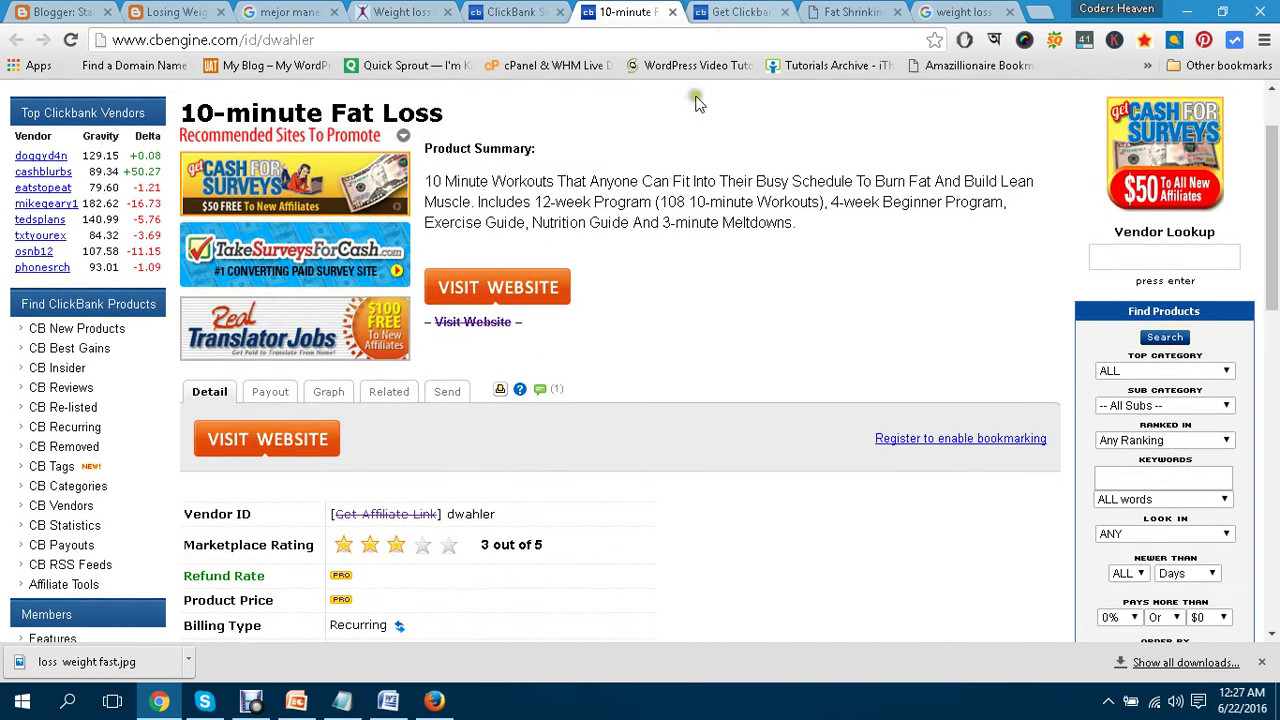
Look through the 29dayflatstomachformula.com sales page and go back to the 10-minute Fat Loss details.
click(852, 12)
scroll(877, 277, down, 8)
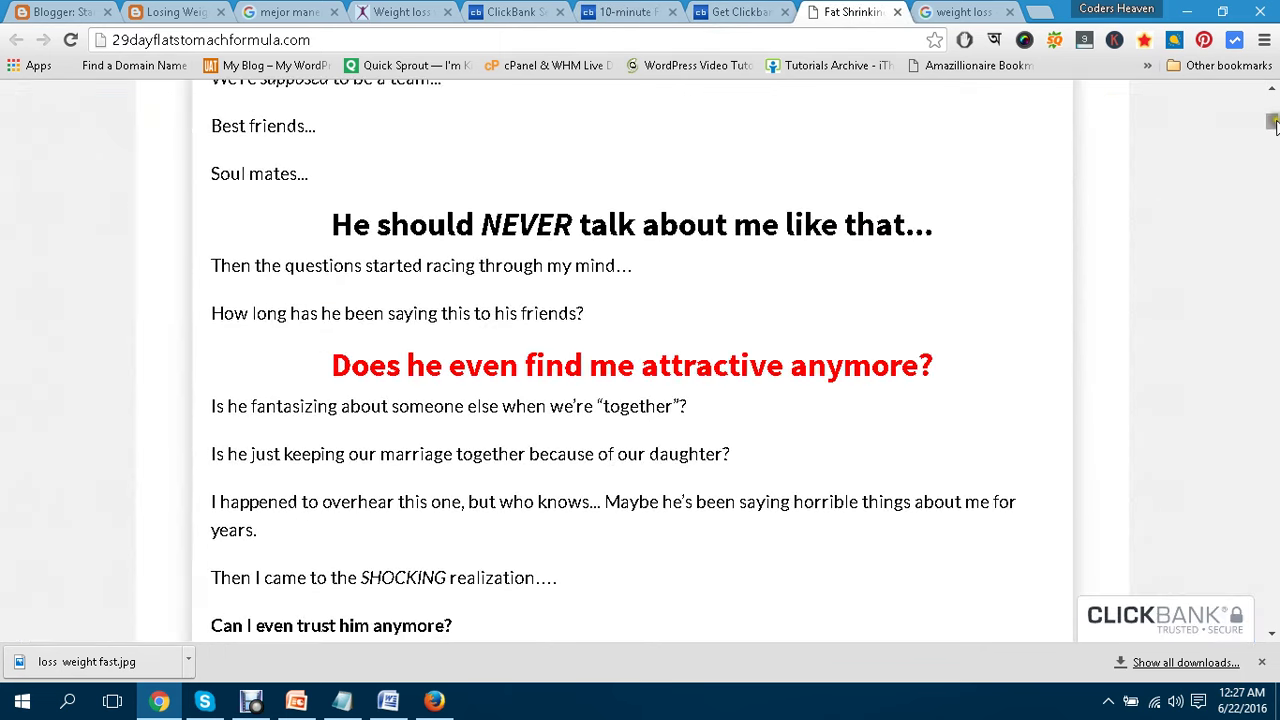
drag(1271, 125, 1275, 97)
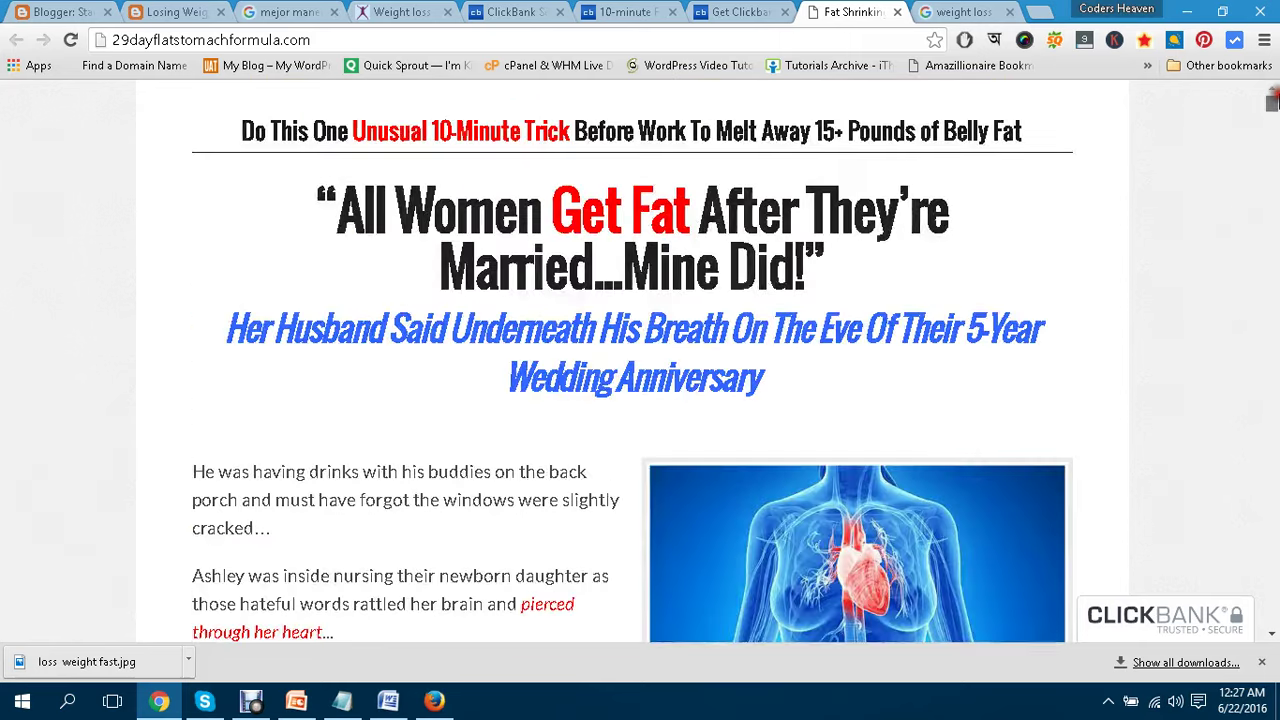
click(718, 11)
click(660, 11)
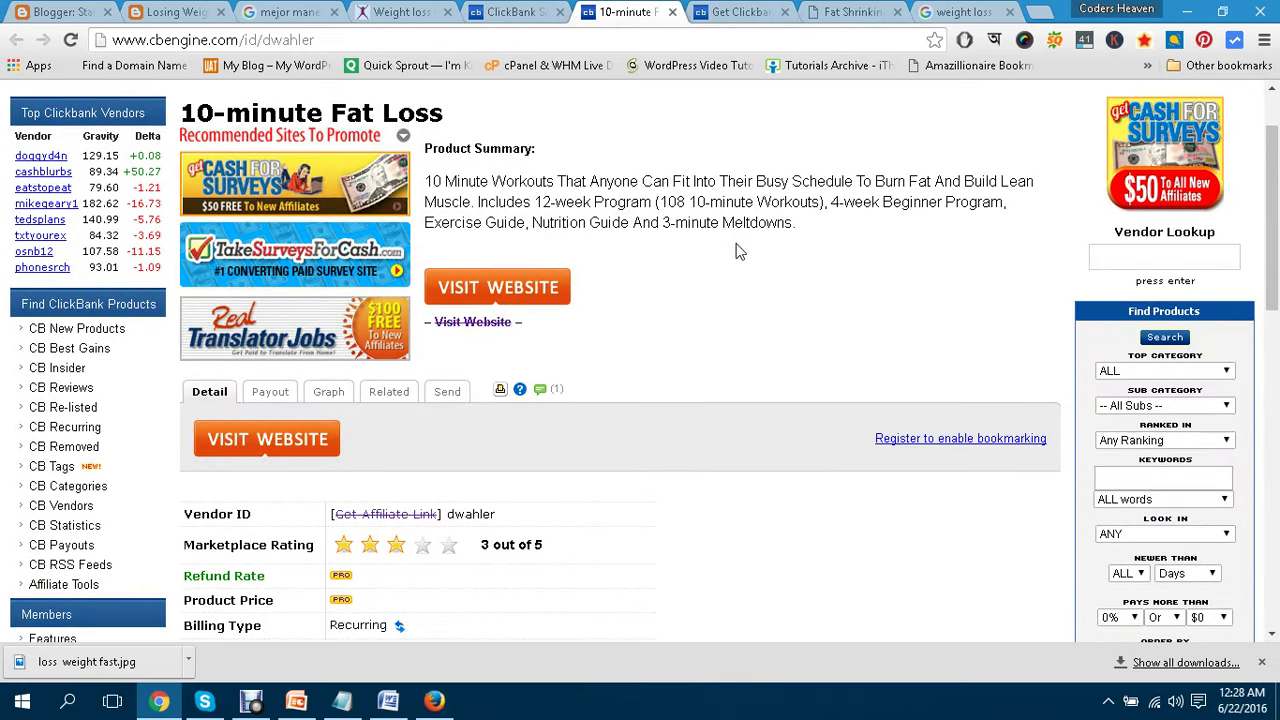
Examine the gravity change, referred percentage and commission of the 10-minute Fat Loss product.
scroll(736, 251, down, 1)
scroll(736, 251, up, 1)
scroll(662, 173, down, 1)
scroll(662, 173, down, 2)
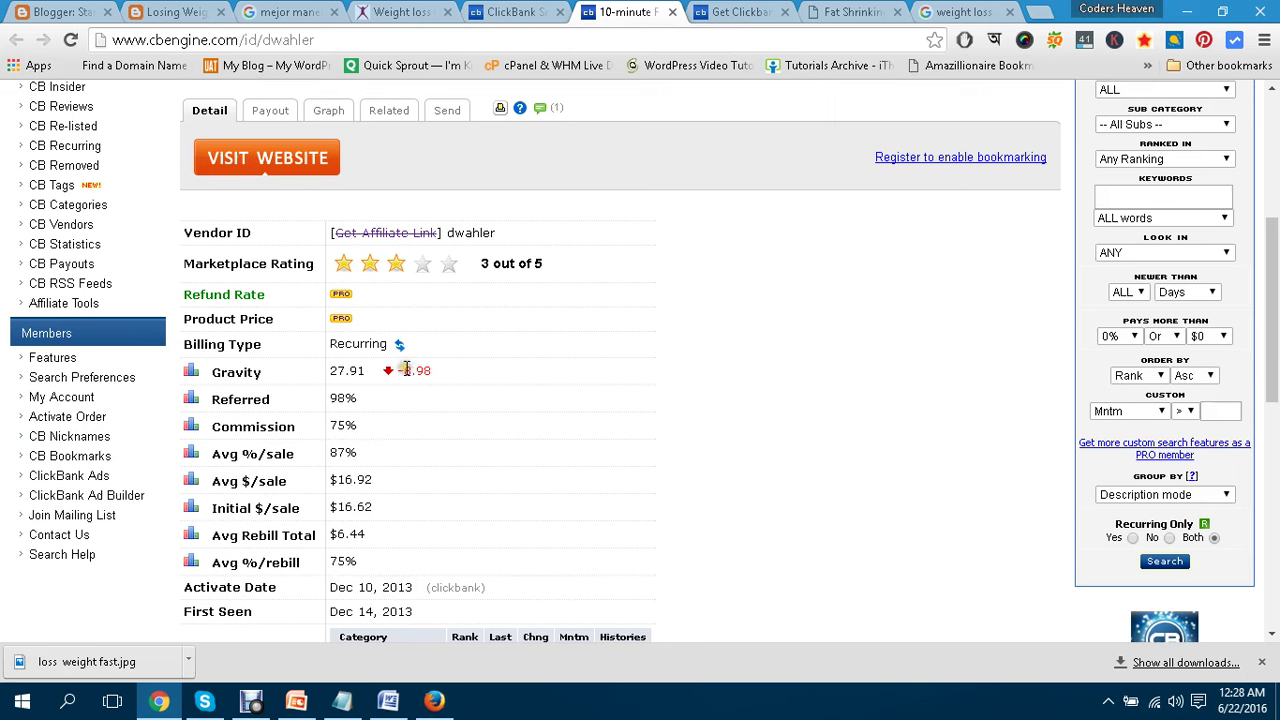
drag(404, 370, 441, 372)
click(441, 372)
drag(333, 399, 366, 400)
click(370, 399)
drag(333, 425, 378, 425)
click(380, 425)
Examine the product's average earnings per sale in dollars.
drag(333, 480, 384, 478)
click(400, 480)
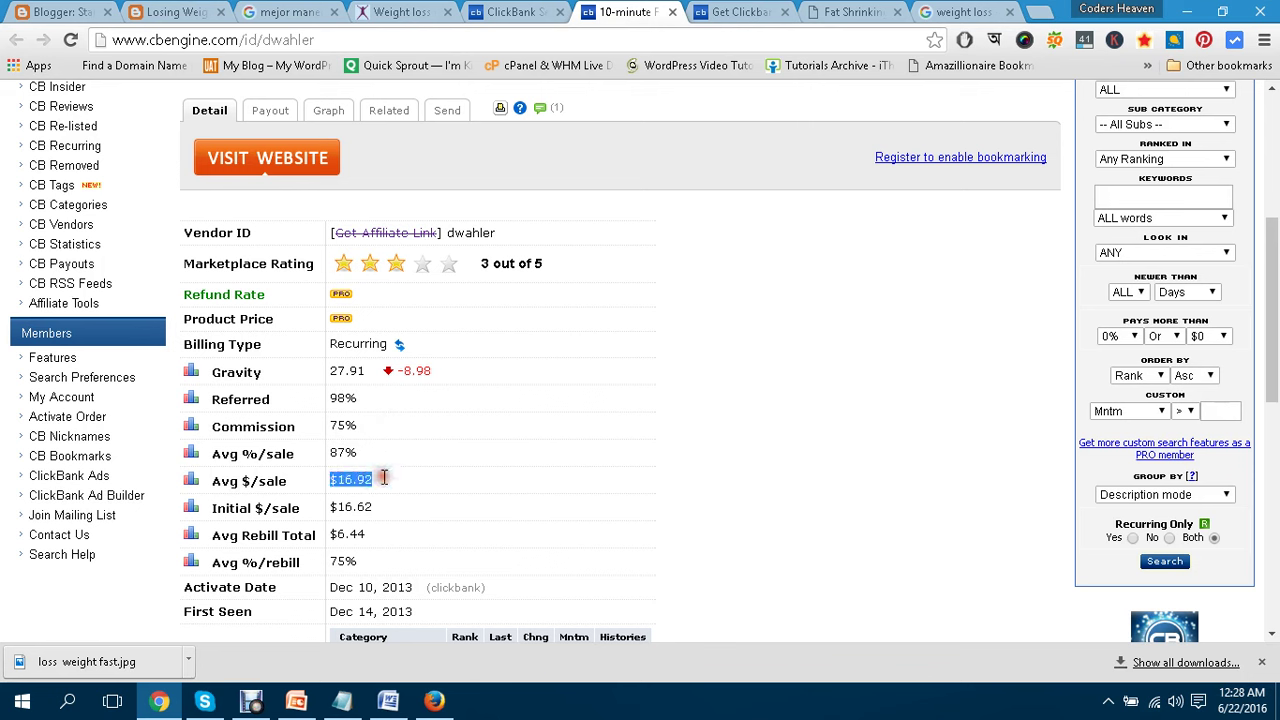
click(382, 478)
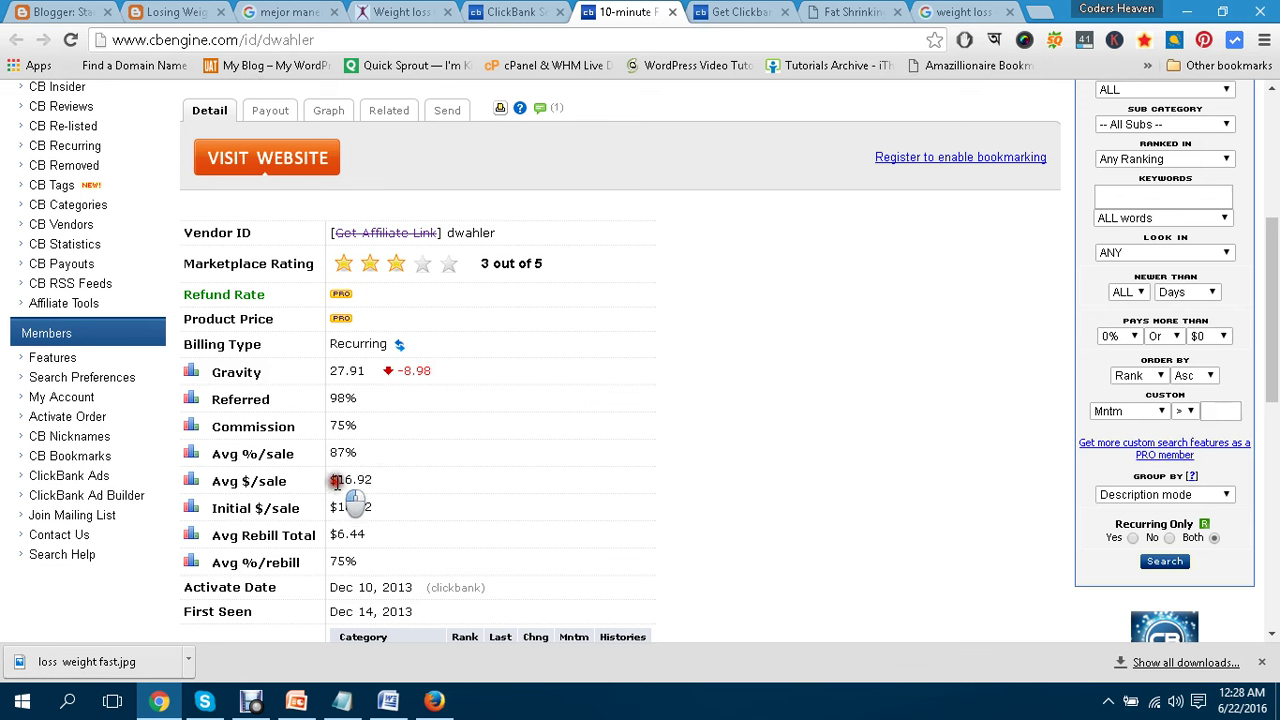
drag(337, 482, 405, 488)
click(400, 478)
click(400, 480)
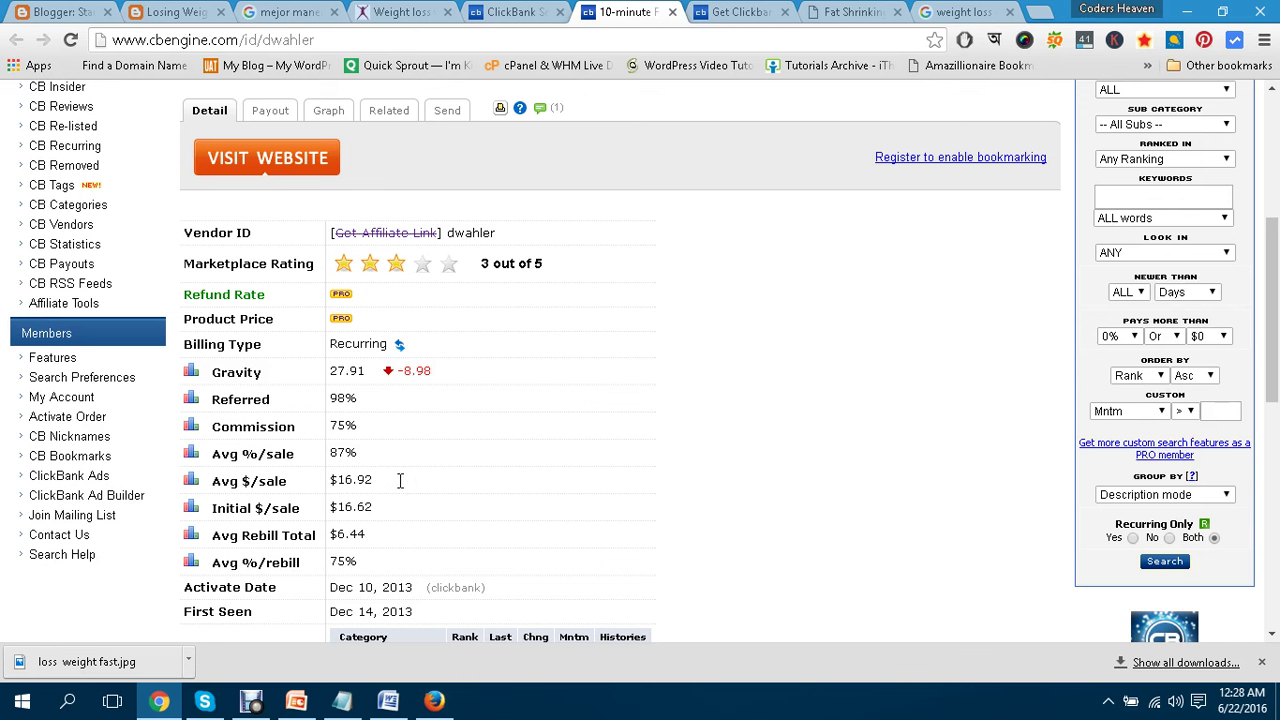
drag(325, 481, 388, 482)
click(386, 480)
Look over the product's popularity ranks and related products, and bring the Notepad topic list back up.
scroll(386, 476, down, 3)
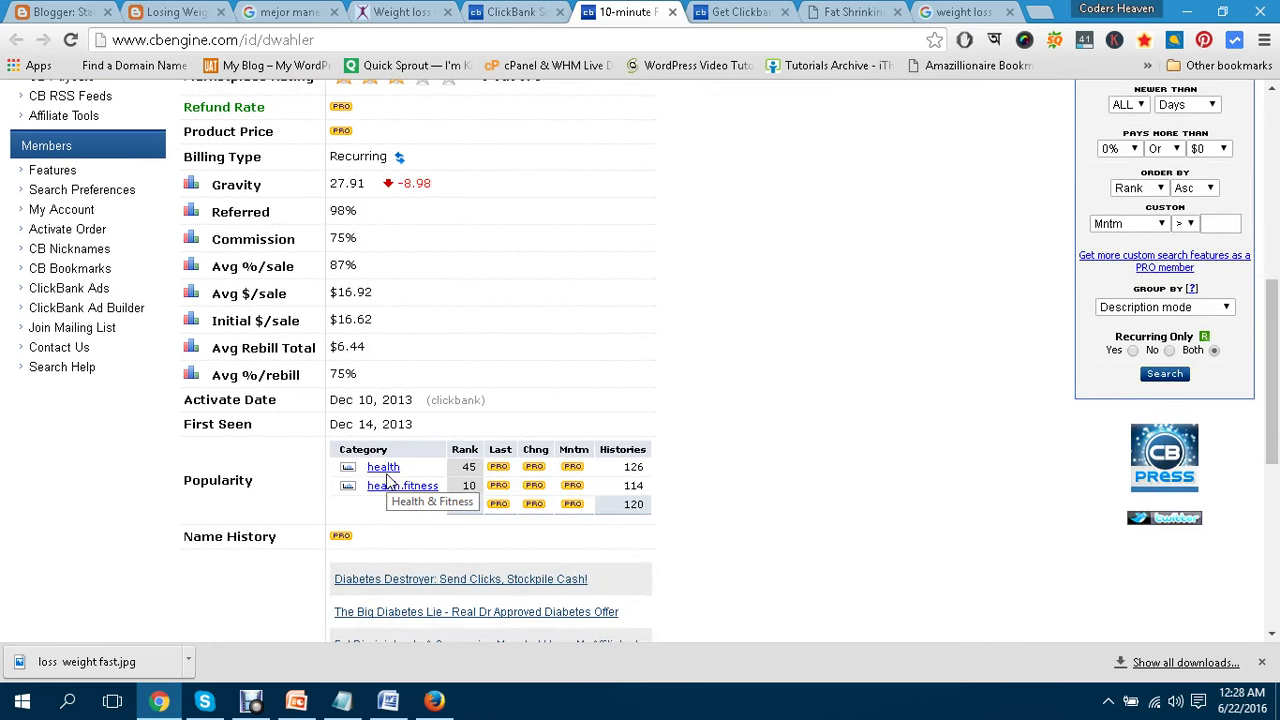
scroll(390, 481, down, 2)
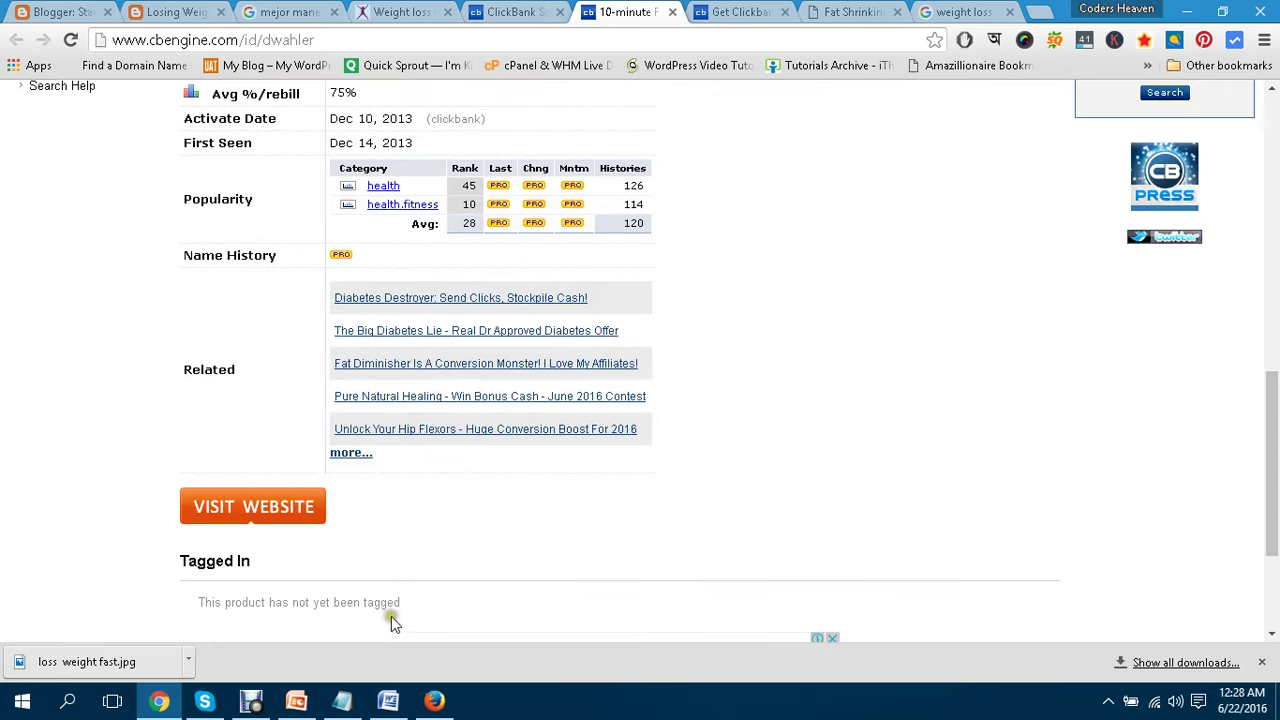
click(342, 700)
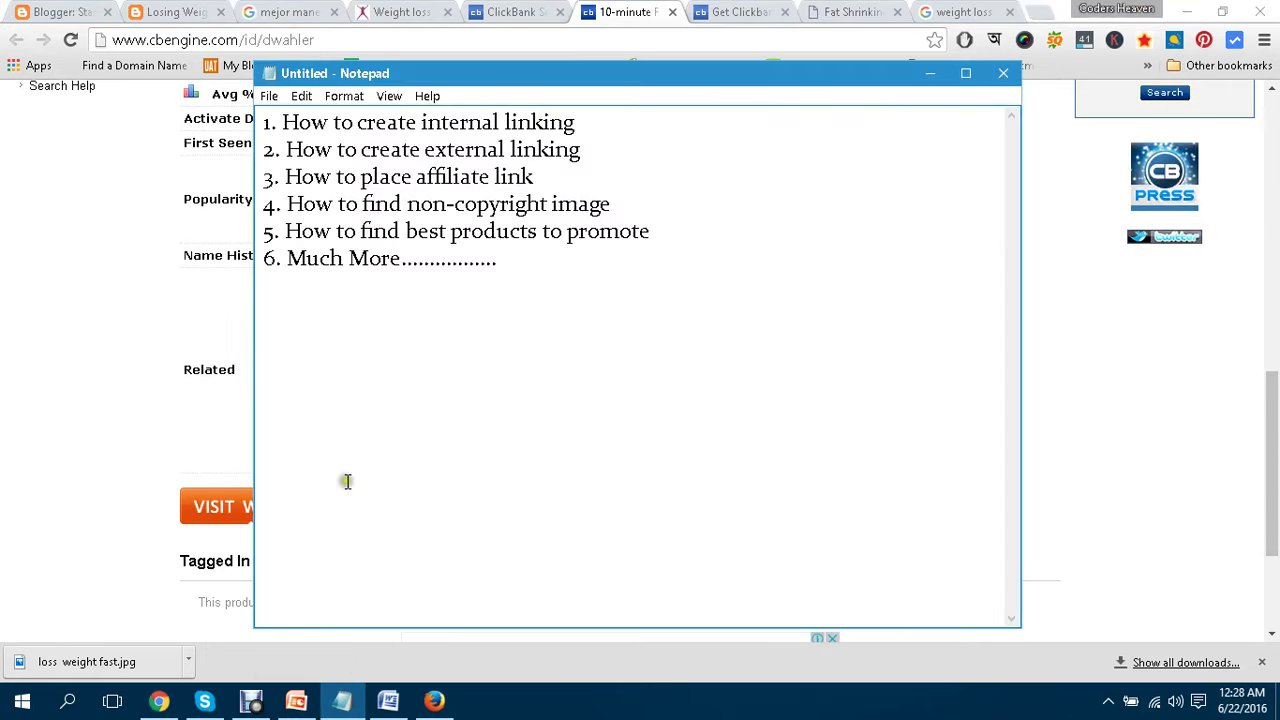